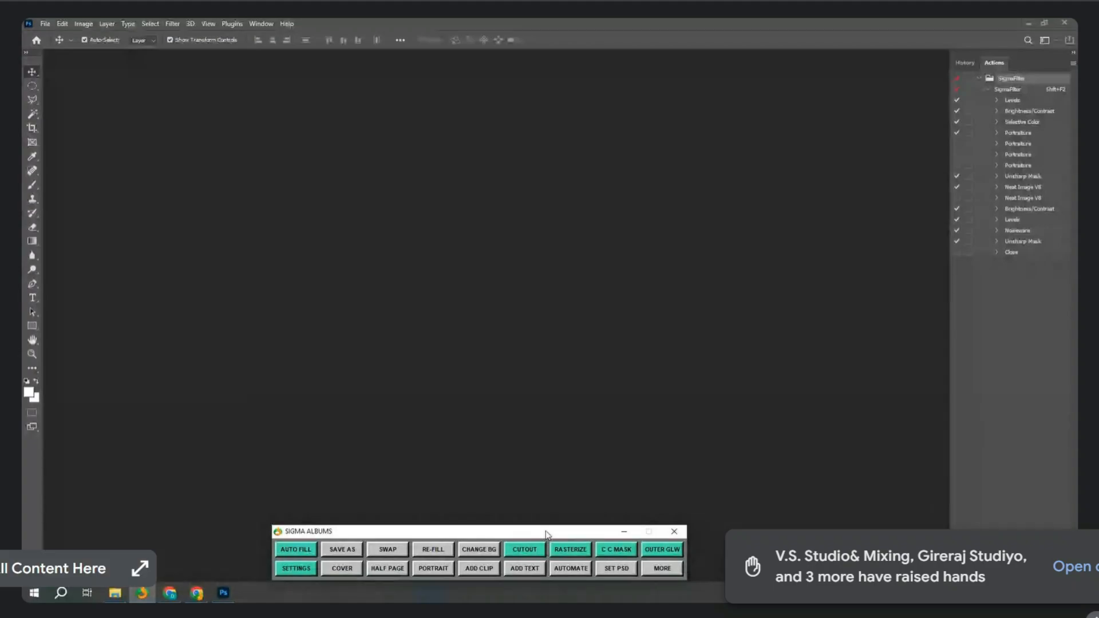
# Bring the Photoshop window with its empty workspace into focus.
pyautogui.click(247, 461)
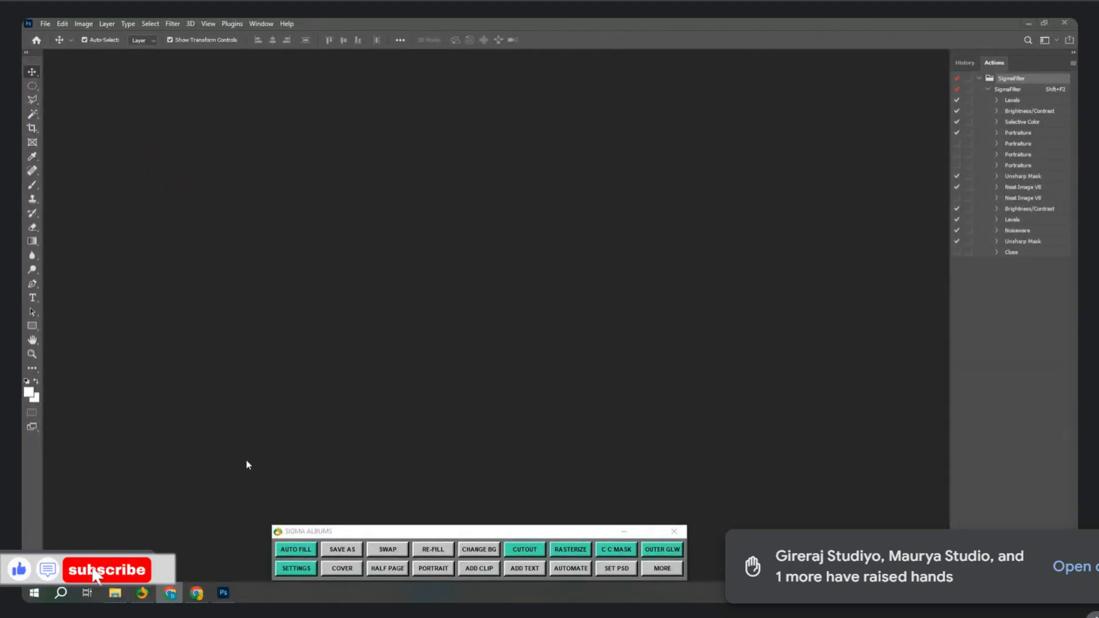
# Refresh the Filters folder and show Plug-ins.zip and SigmaFilter.atn as Large icons.
pyautogui.click(115, 593)
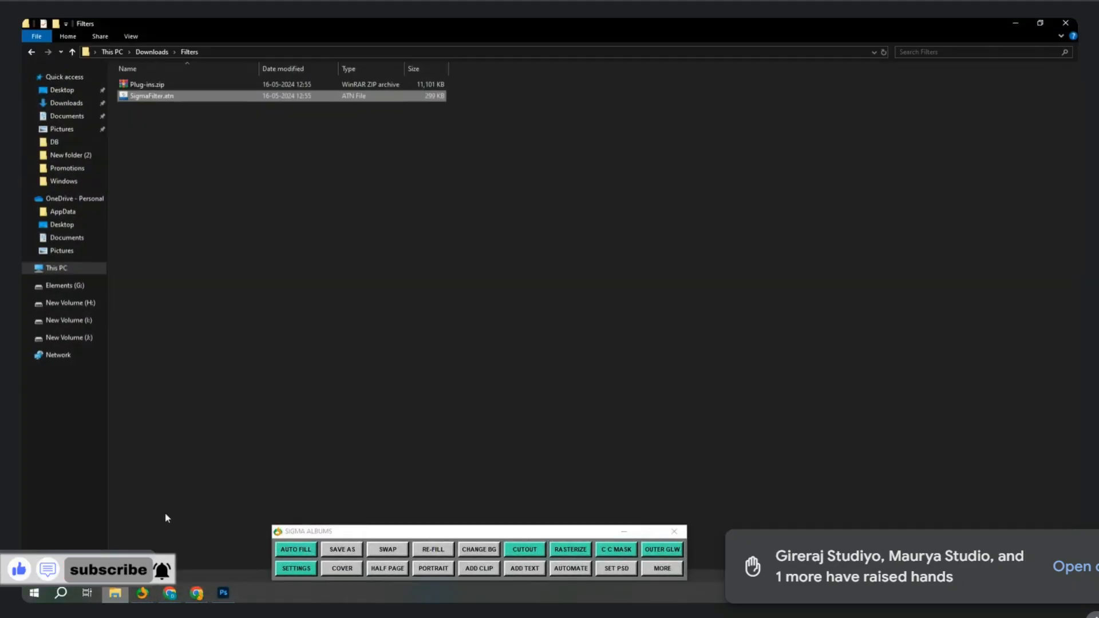
pyautogui.rightClick(500, 209)
pyautogui.click(538, 254)
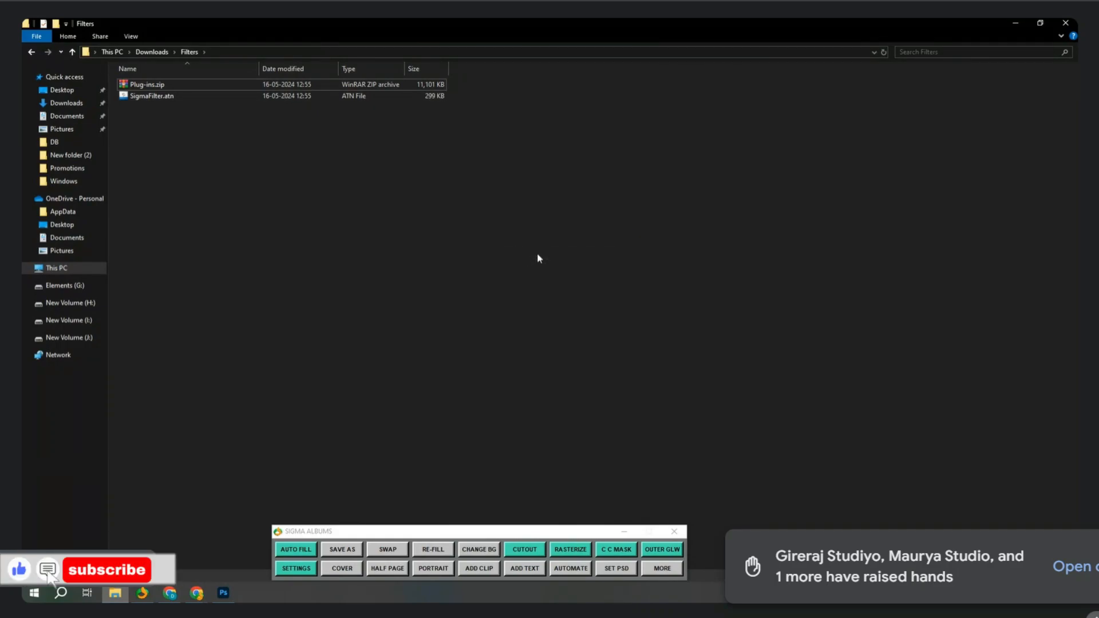
pyautogui.rightClick(565, 169)
pyautogui.moveTo(617, 173)
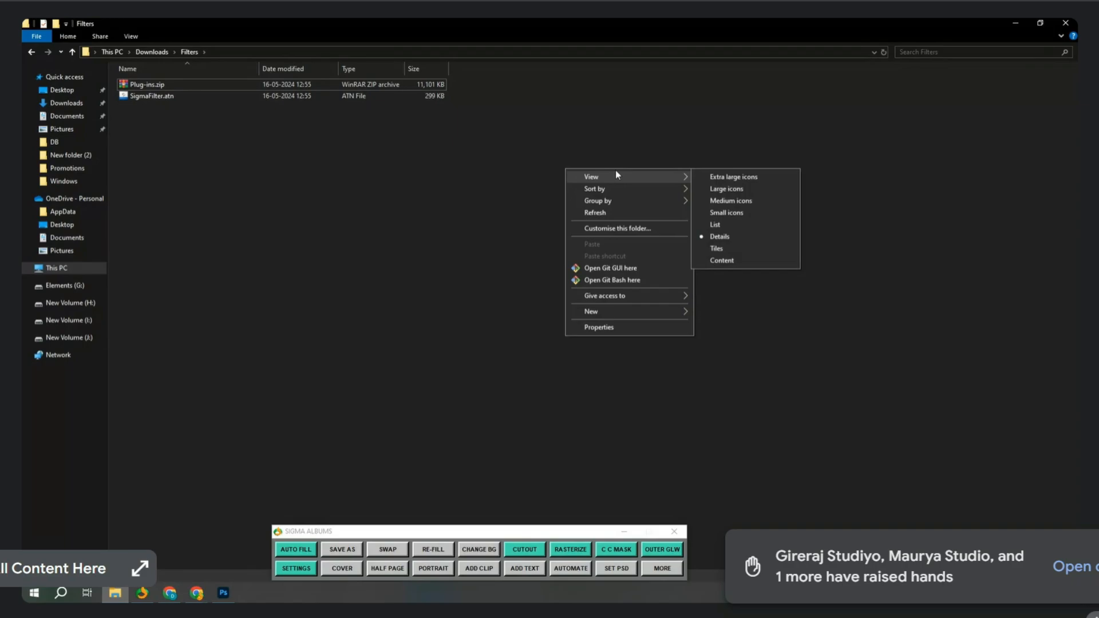
pyautogui.click(709, 184)
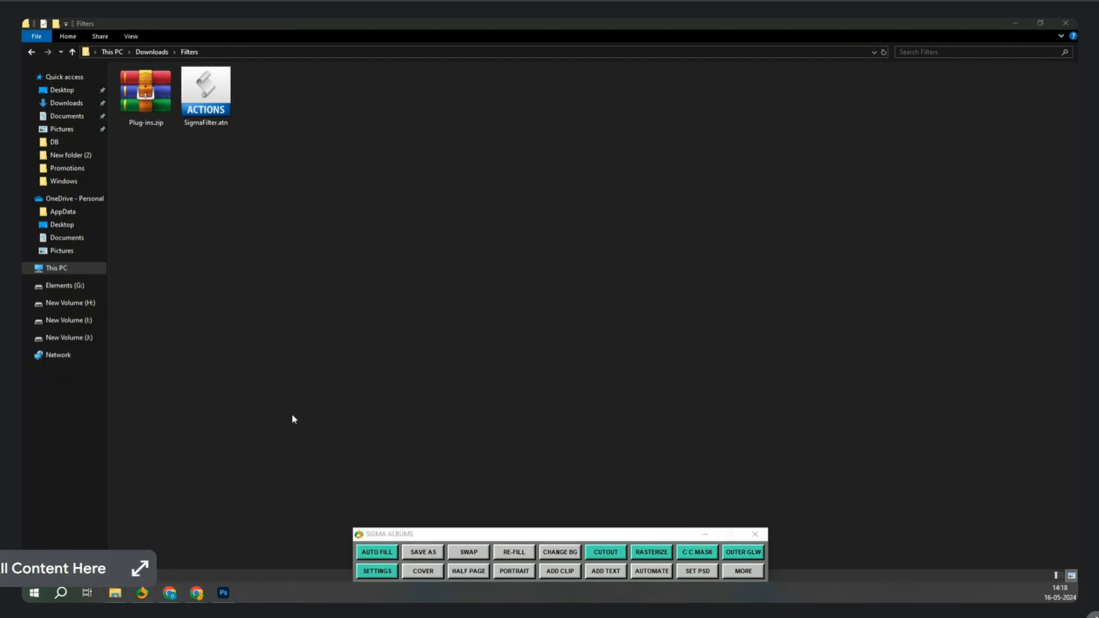
pyautogui.moveTo(312, 115); pyautogui.dragTo(159, 138)
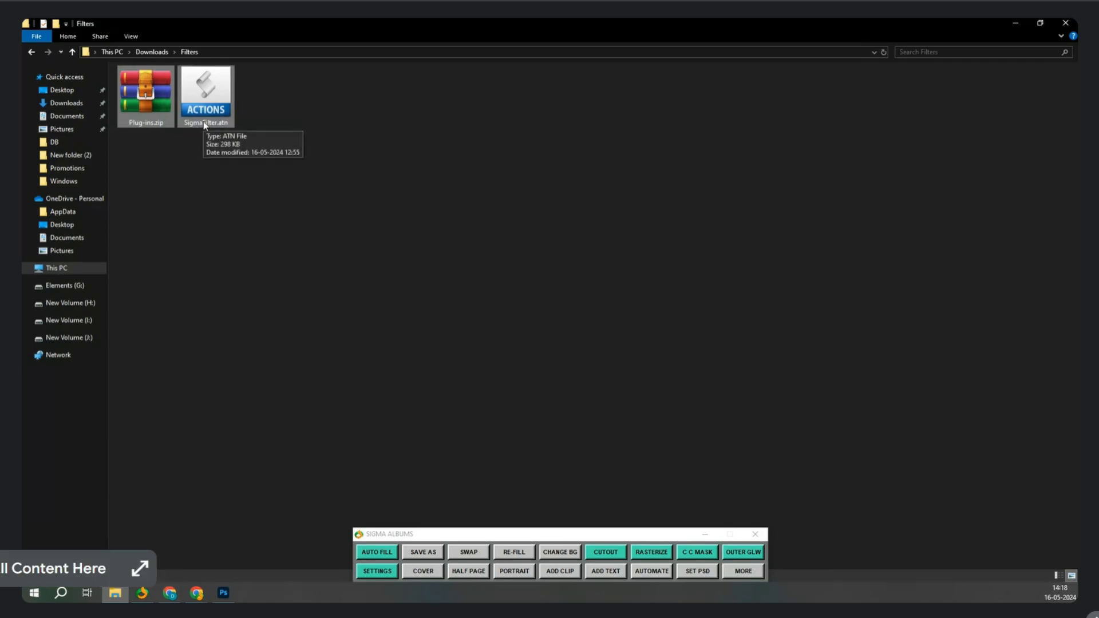
pyautogui.click(280, 283)
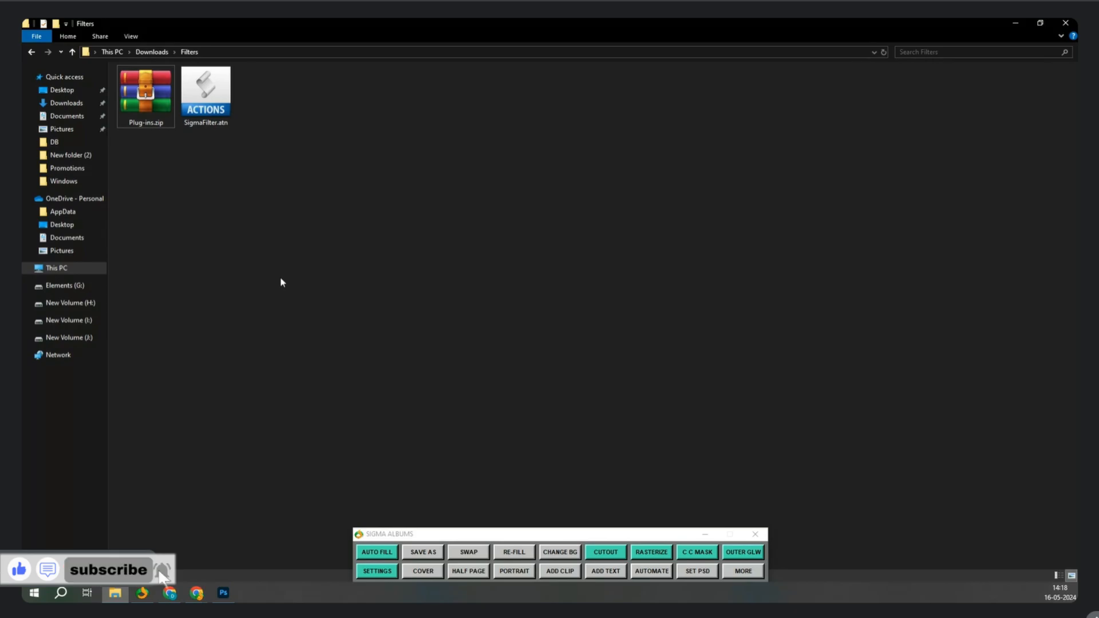
# Extract Plug-ins.zip into a Plug-ins folder using the WinRAR context-menu entry.
pyautogui.click(153, 109)
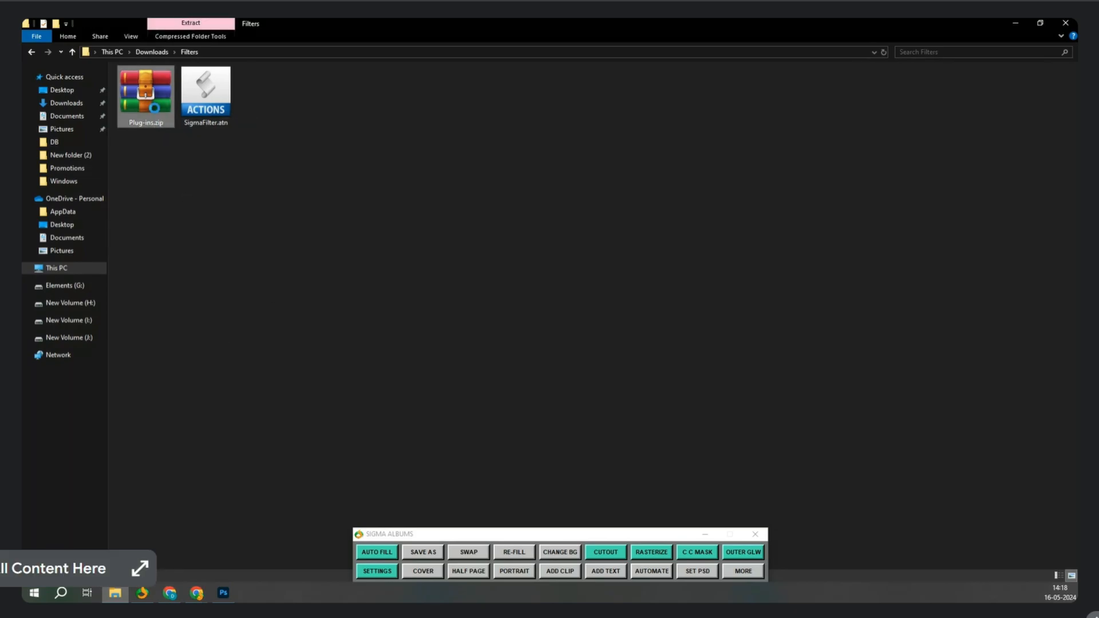
pyautogui.rightClick(154, 110)
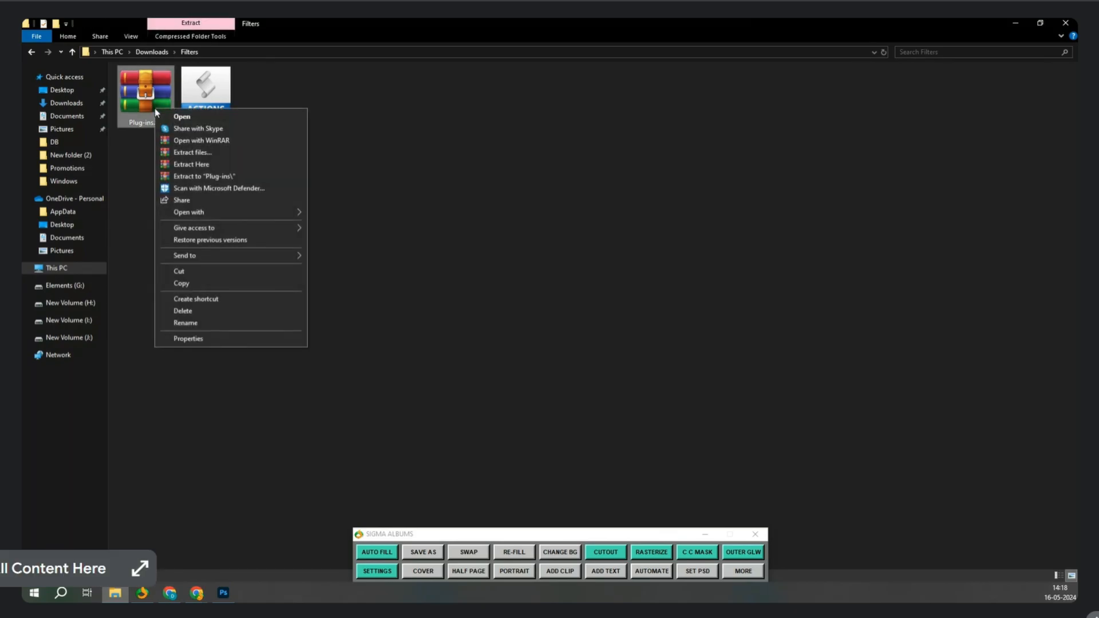
pyautogui.click(207, 176)
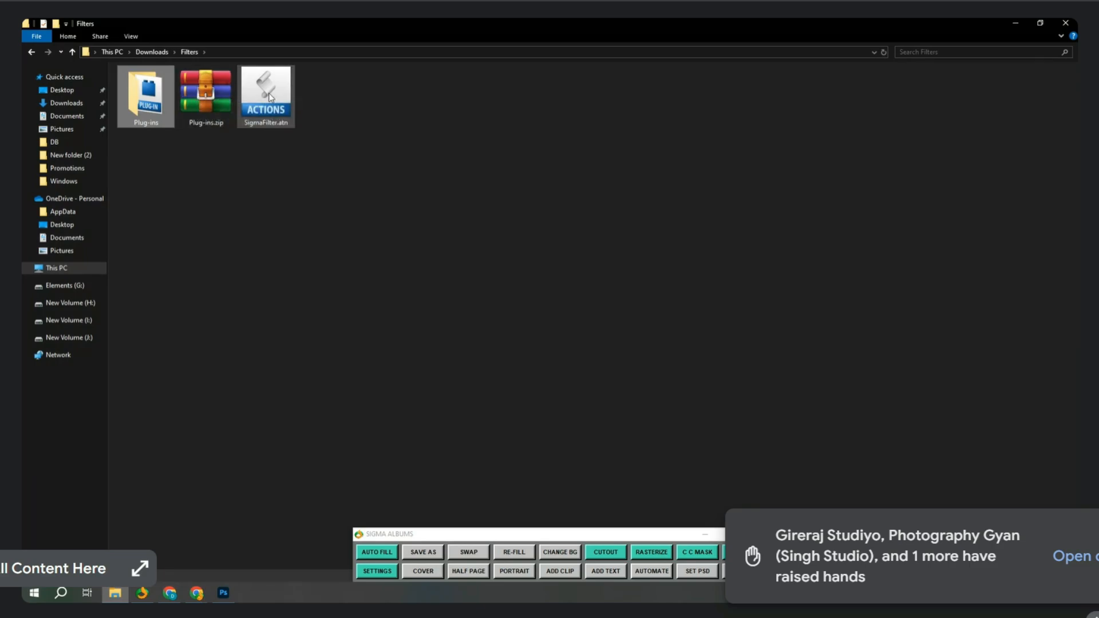
pyautogui.rightClick(199, 84)
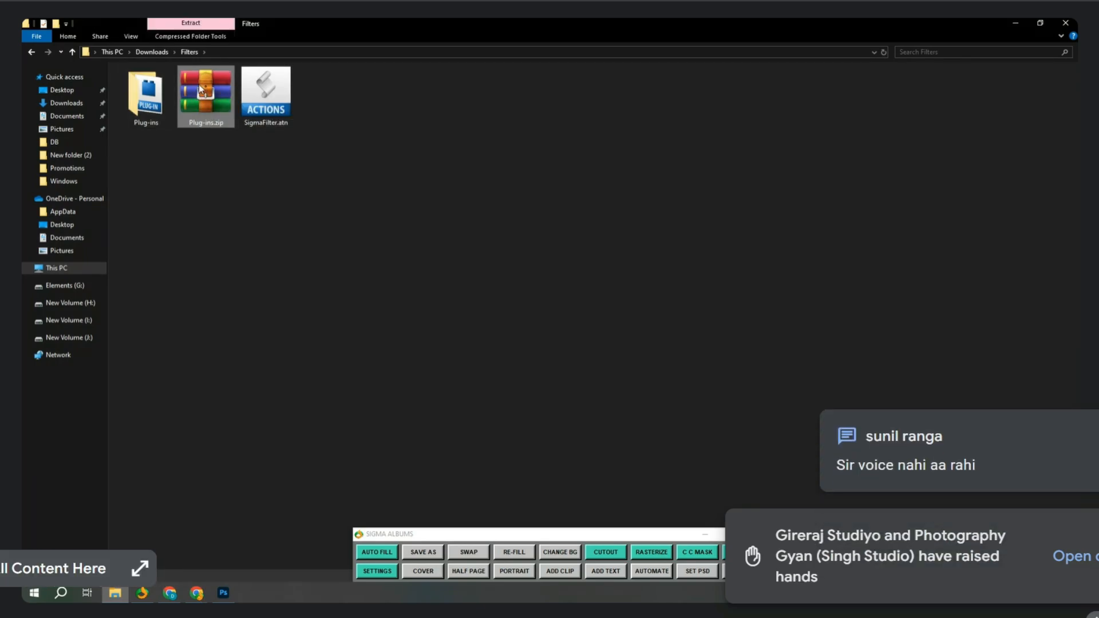
pyautogui.click(494, 179)
pyautogui.click(492, 179)
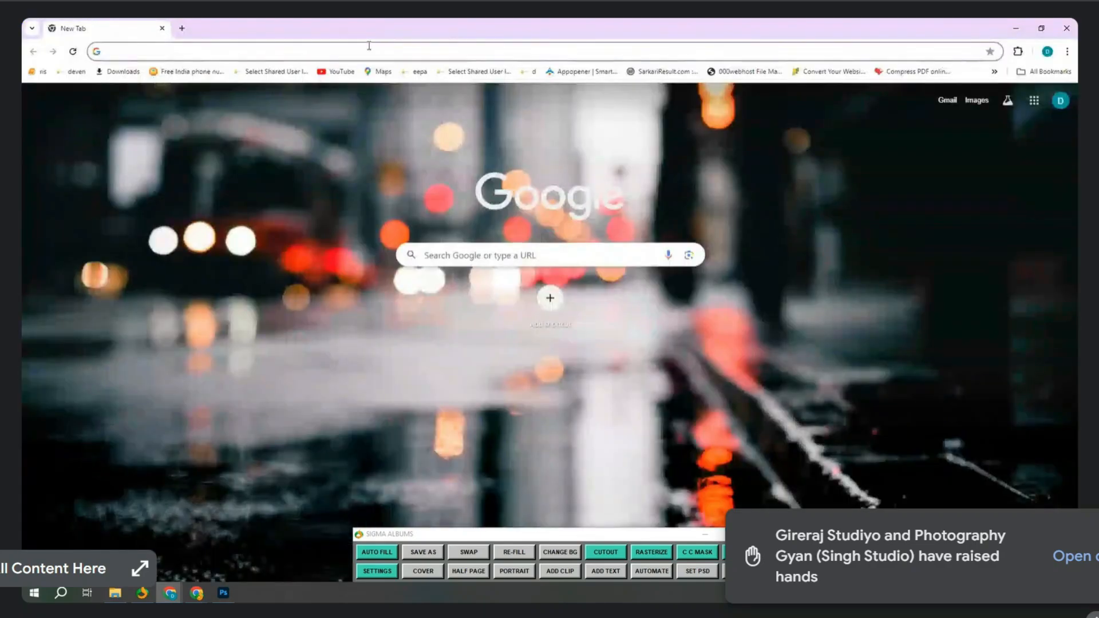
# Search for winrar and start the WinRAR download from win-rar.com.
pyautogui.write('winrar')
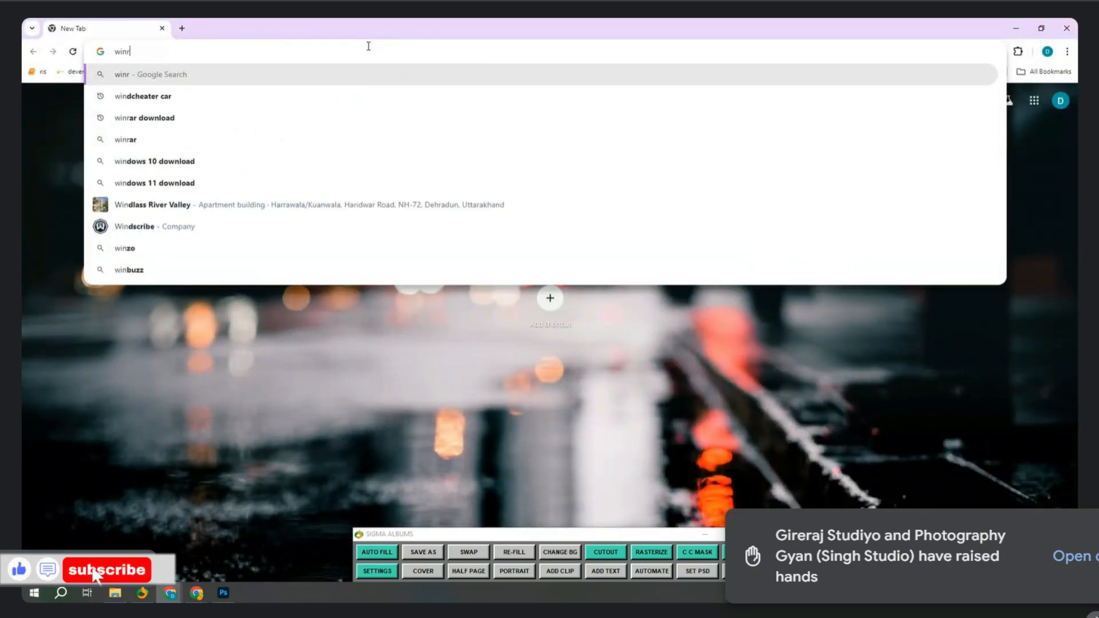
pyautogui.press('Return')
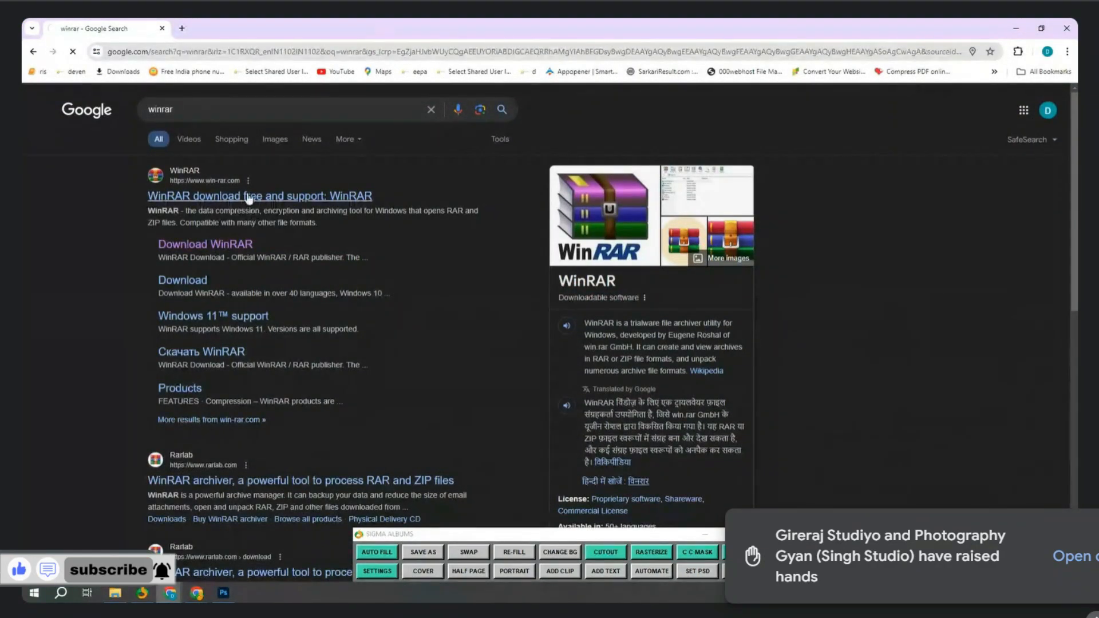
pyautogui.click(211, 203)
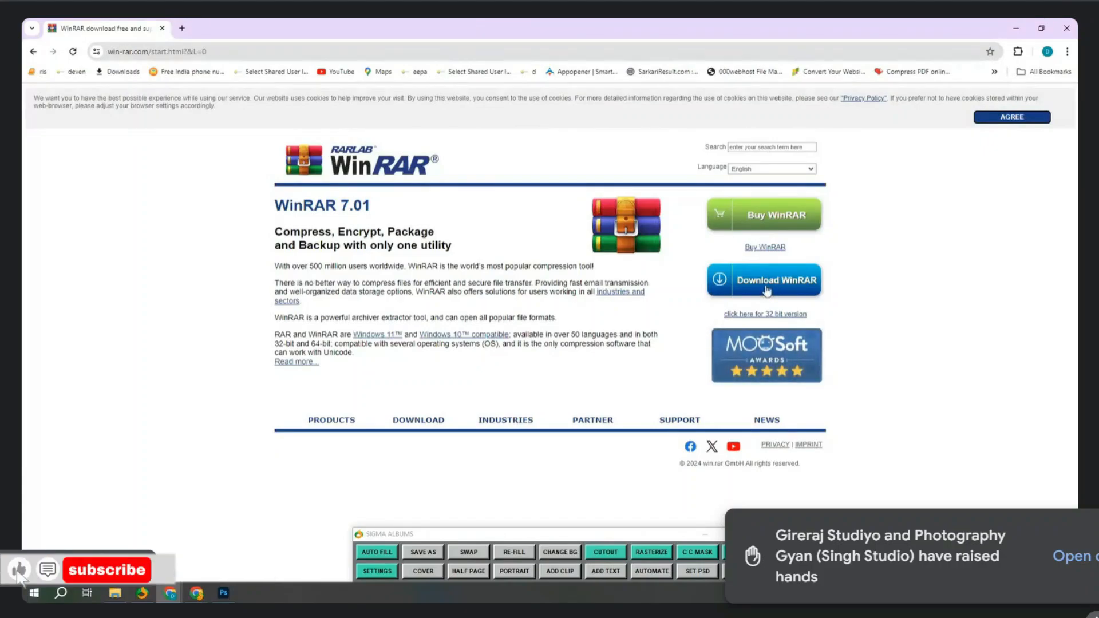
pyautogui.click(770, 289)
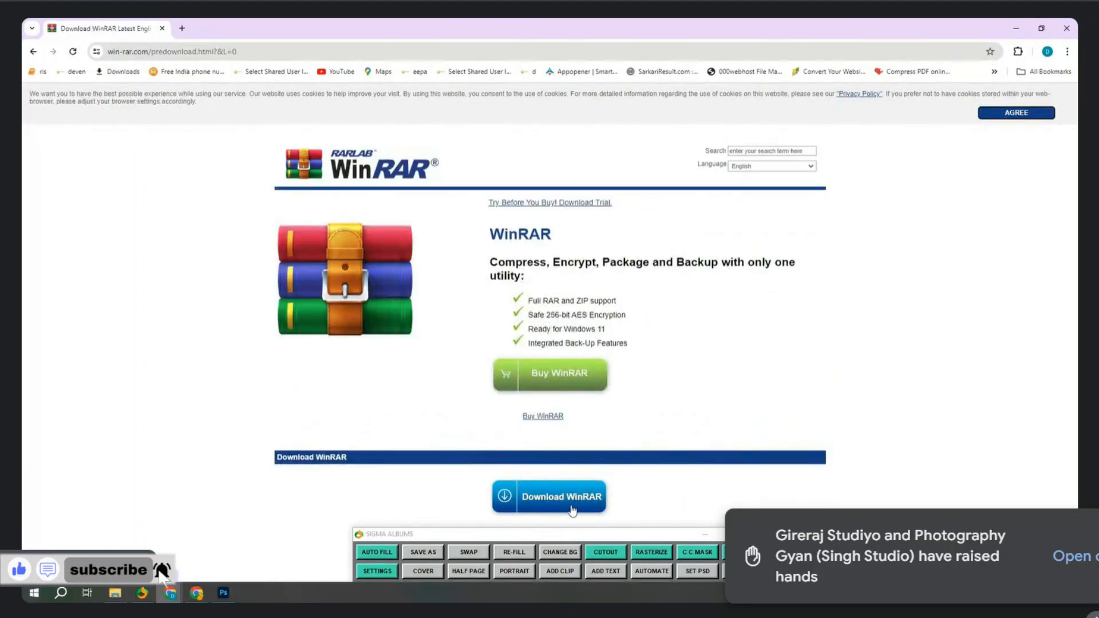
pyautogui.click(598, 477)
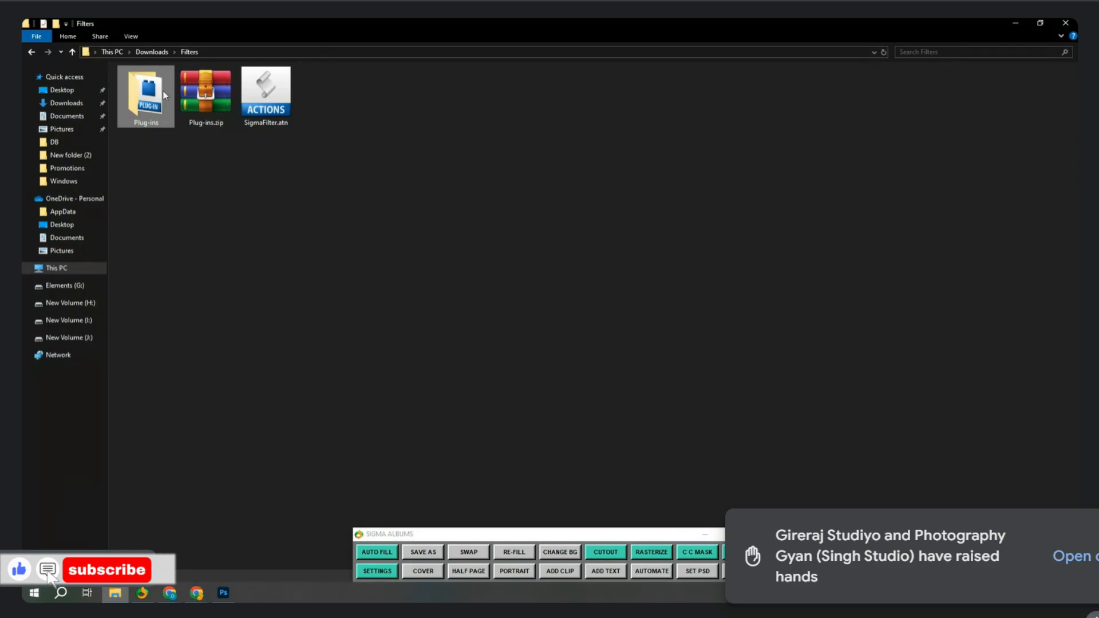
# Copy the extracted Plug-ins folder into C:\Program Files\Adobe\Adobe Photoshop 2021.
pyautogui.rightClick(206, 91)
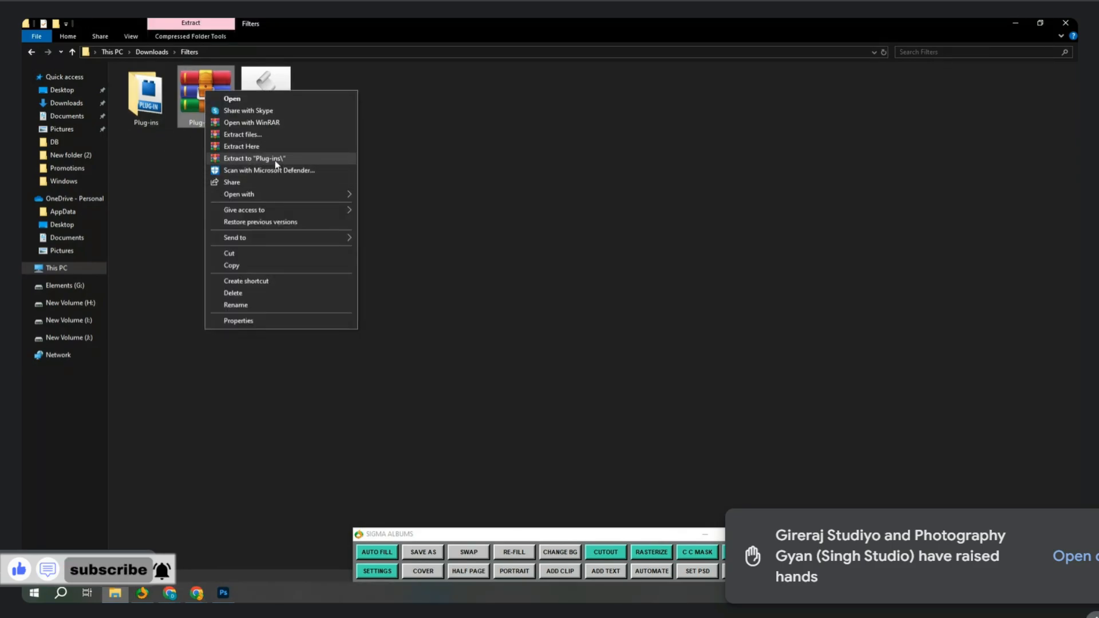
pyautogui.click(157, 113)
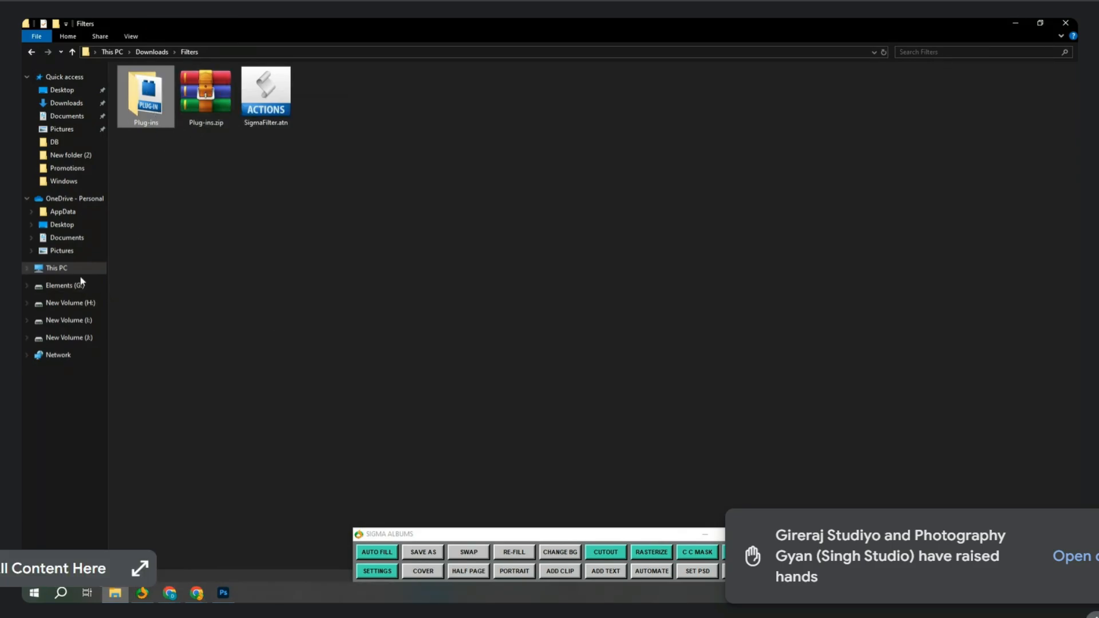
pyautogui.click(83, 268)
pyautogui.doubleClick(213, 181)
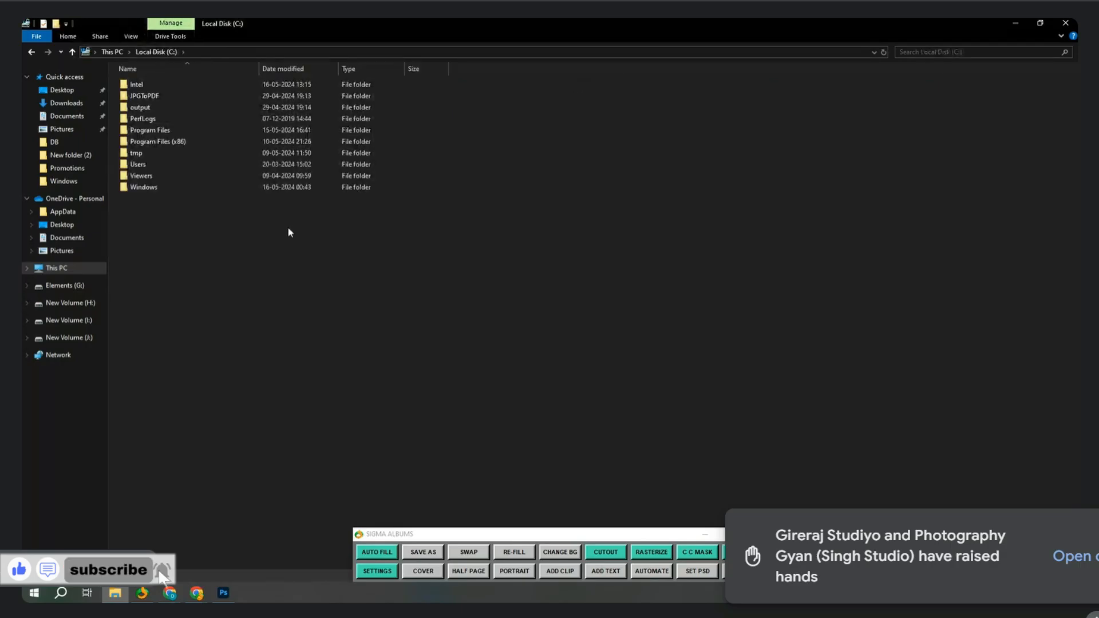
pyautogui.doubleClick(154, 130)
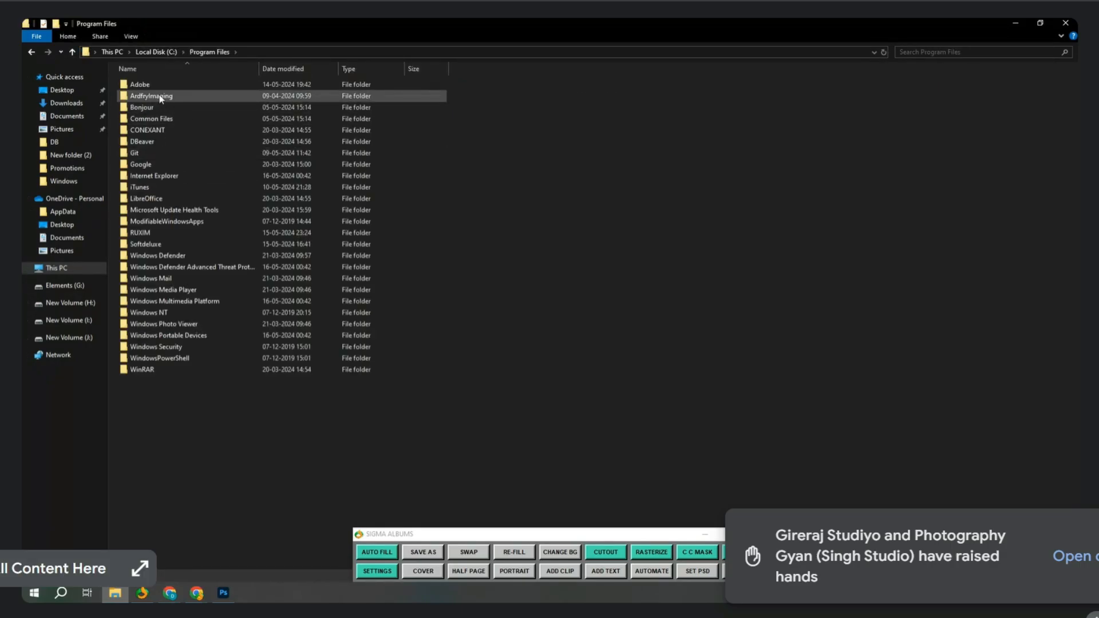
pyautogui.doubleClick(140, 85)
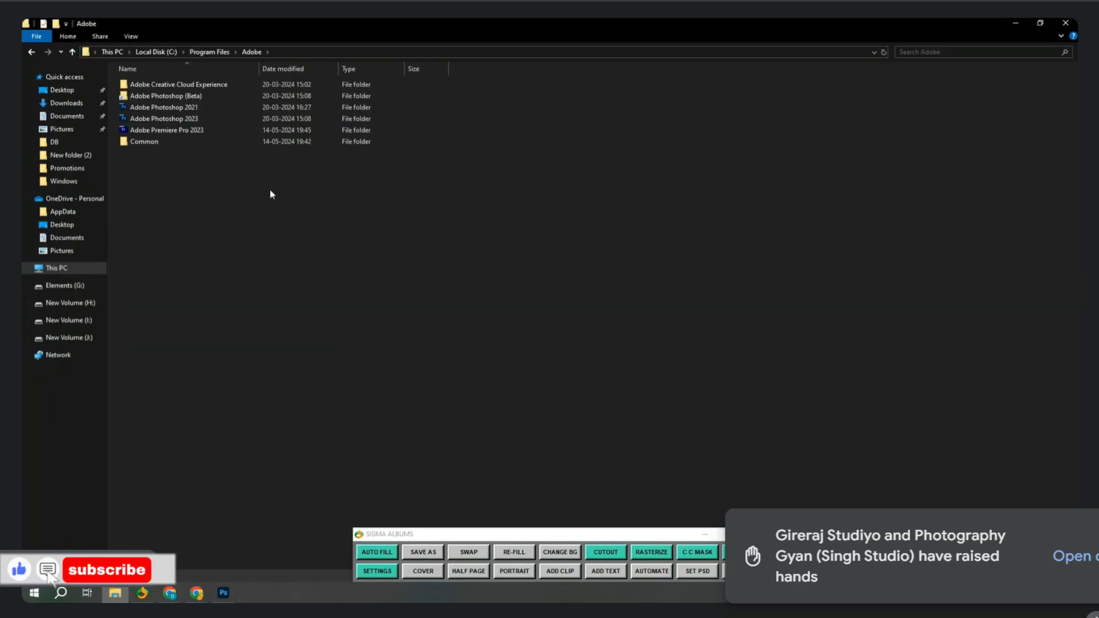
pyautogui.doubleClick(201, 109)
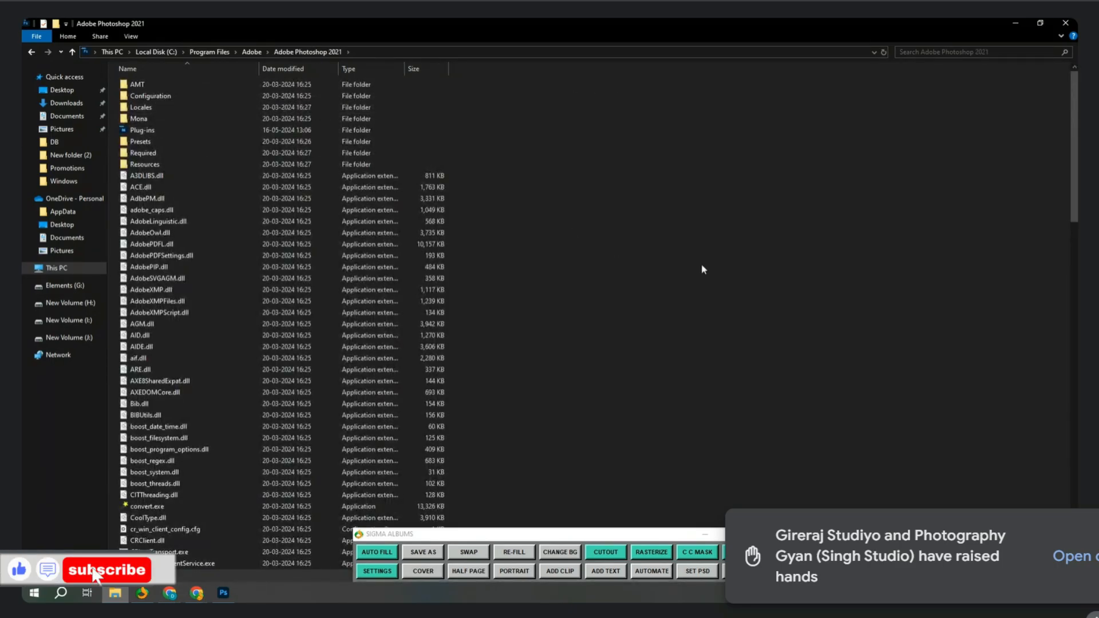
pyautogui.hotkey('ctrl', 'v')
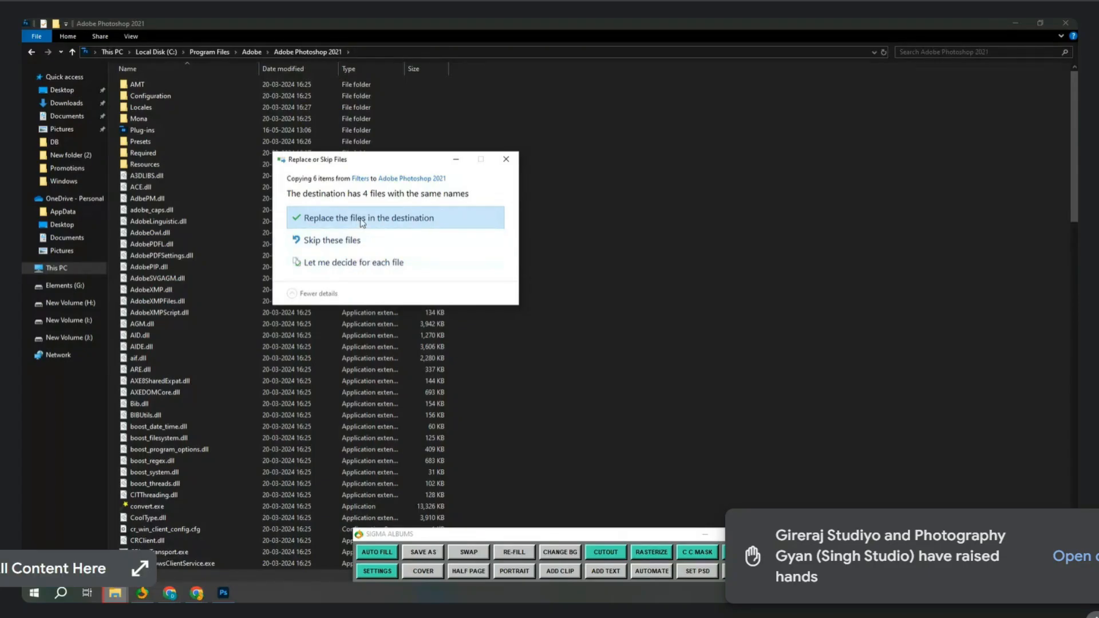
# Replace duplicate files, closing Photoshop to free the locked folder, then return to Downloads.
pyautogui.click(362, 222)
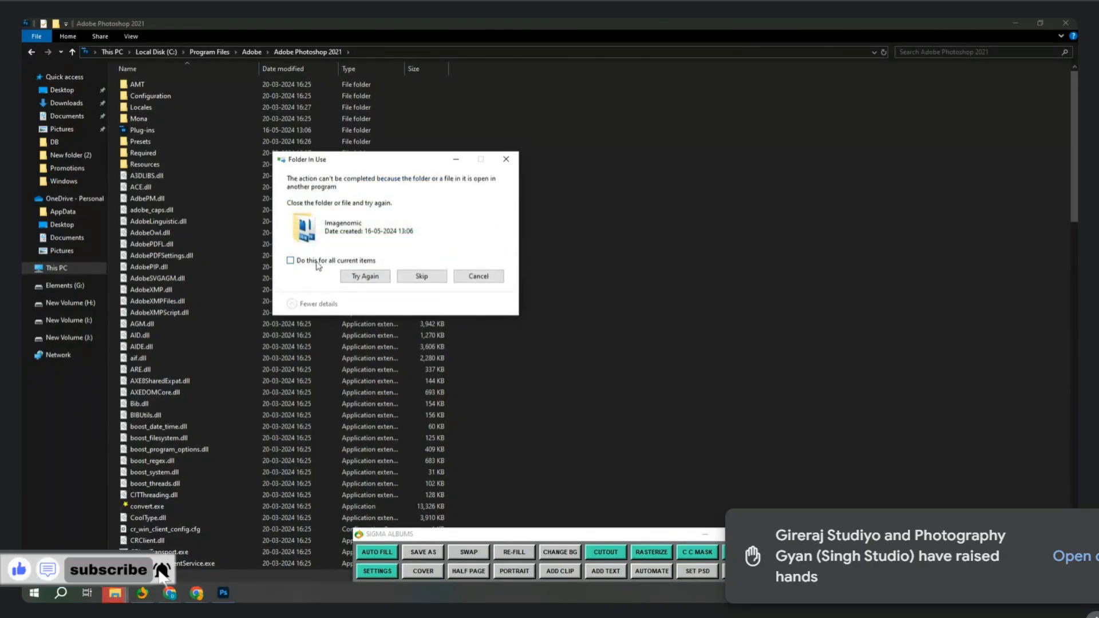
pyautogui.click(379, 282)
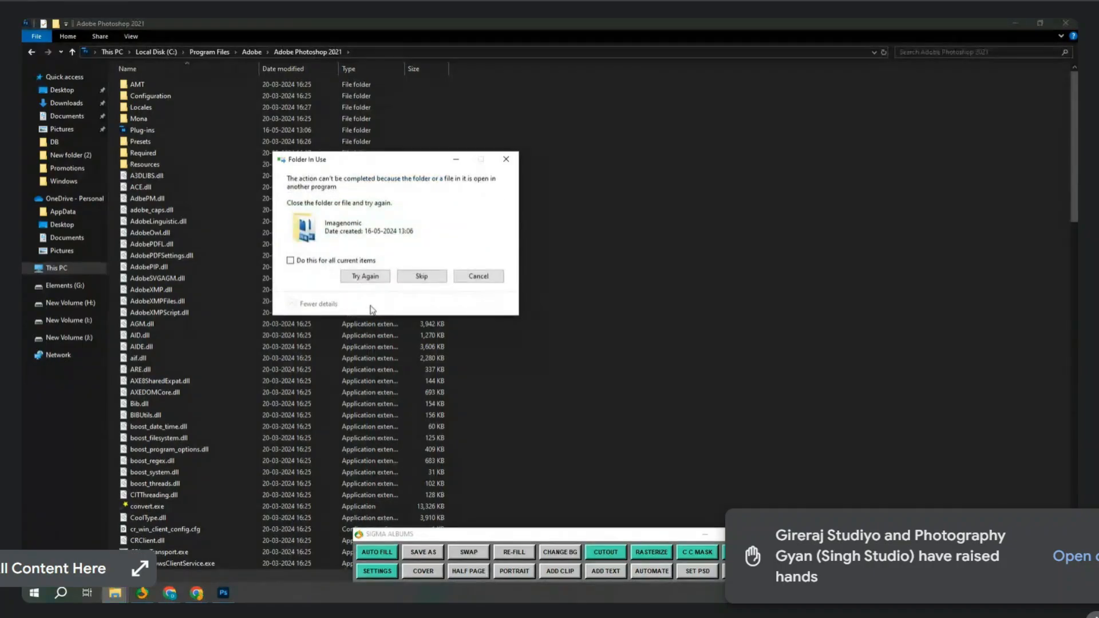
pyautogui.click(352, 267)
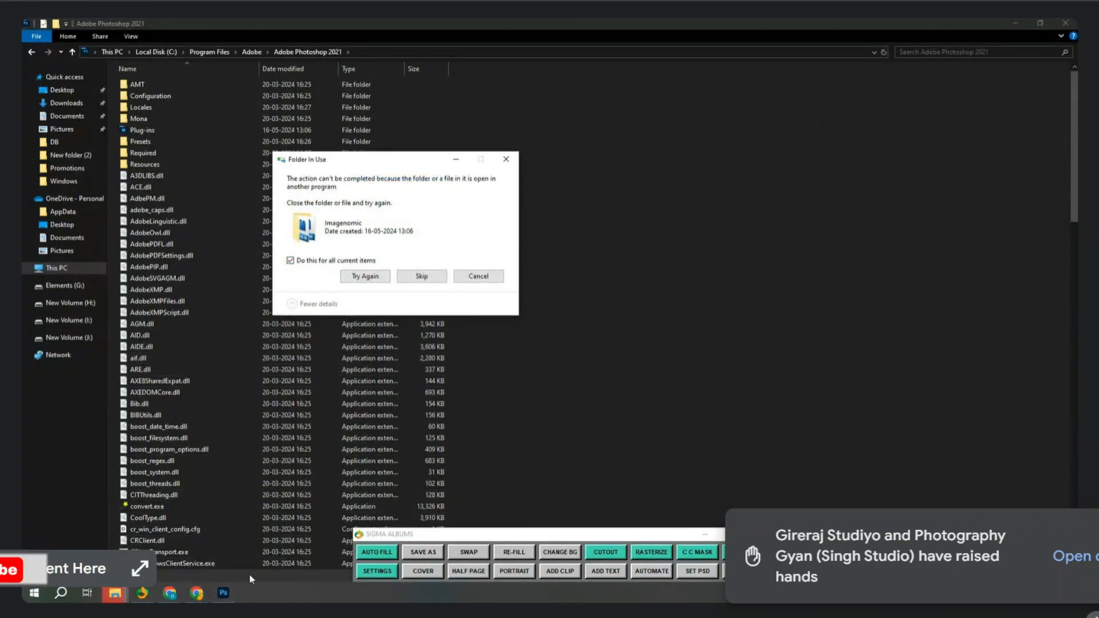
pyautogui.click(223, 593)
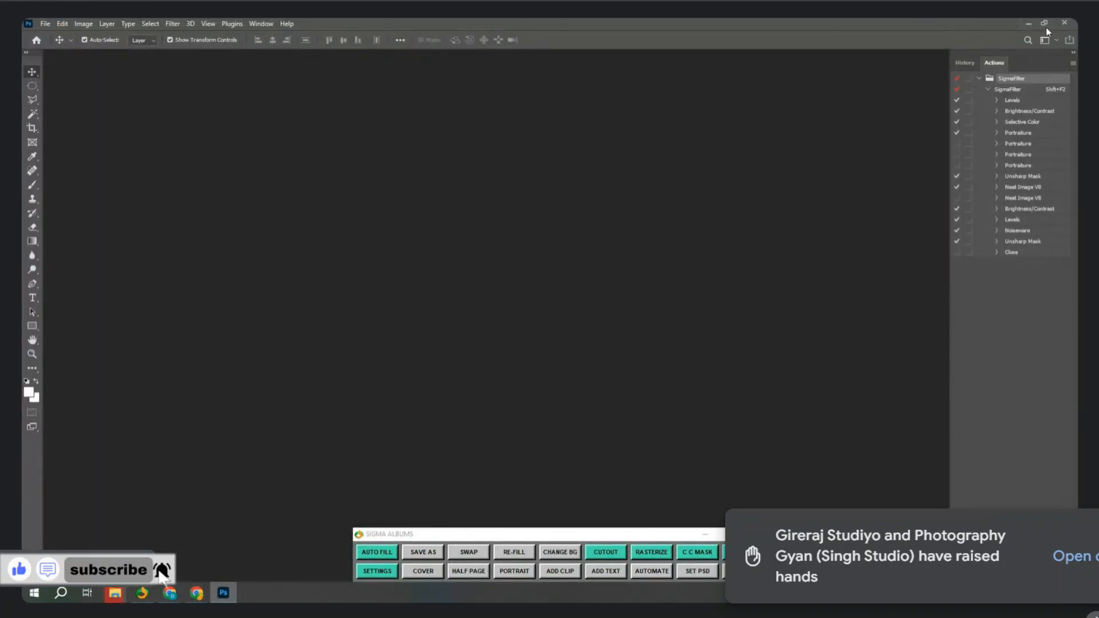
pyautogui.click(1064, 22)
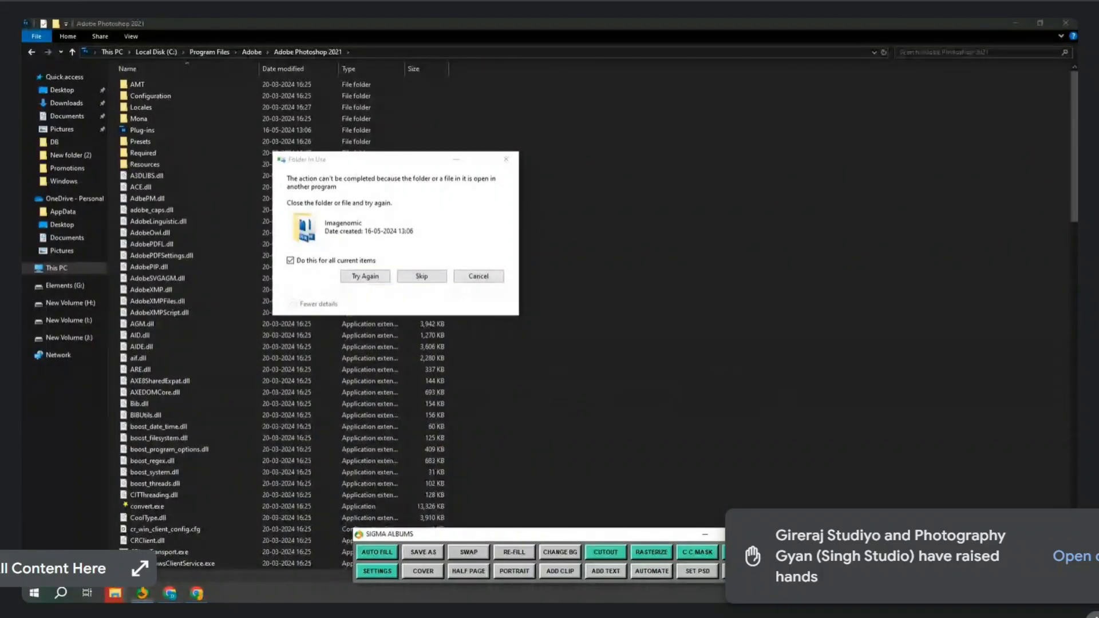
pyautogui.click(366, 276)
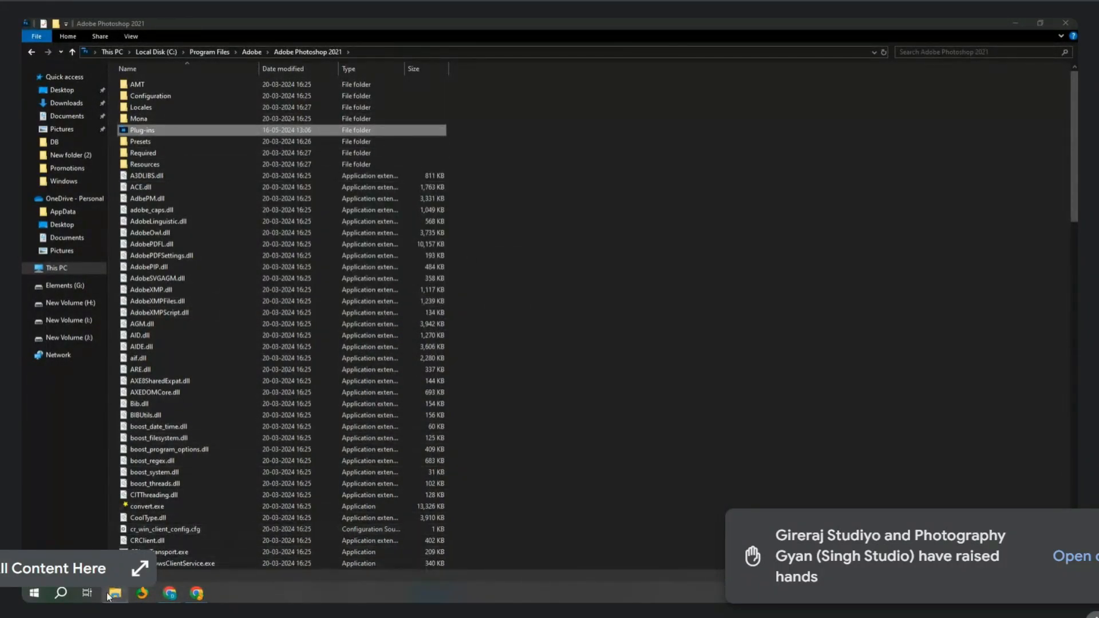
pyautogui.click(66, 103)
# Start WinRAR's Extract files for Plug-ins.zip and expand the destination tree to the Adobe folder.
pyautogui.doubleClick(186, 166)
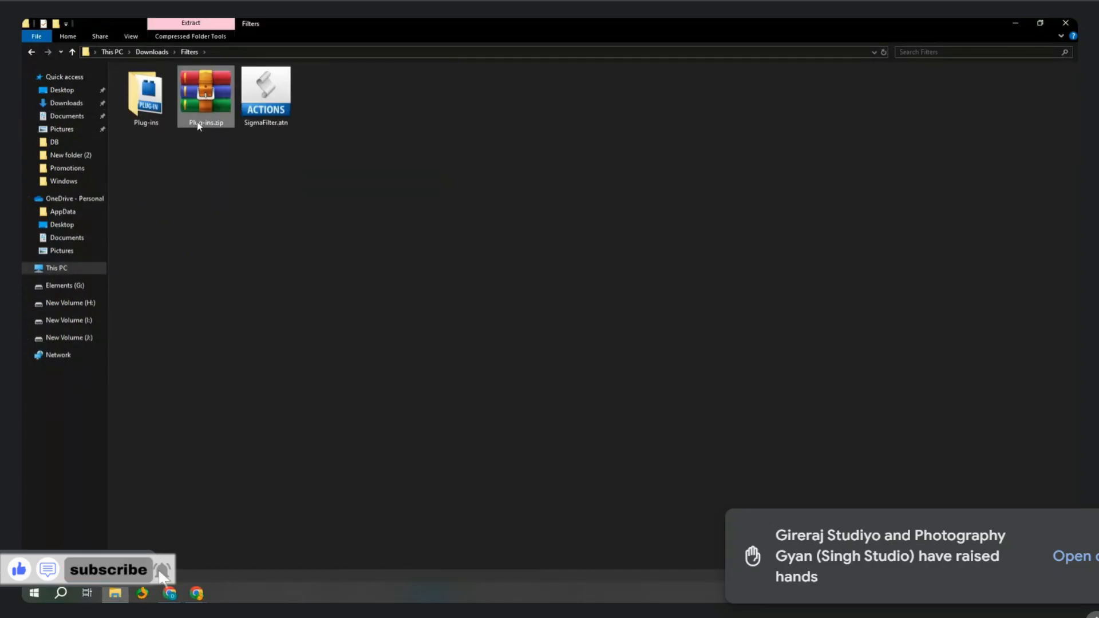
pyautogui.rightClick(197, 125)
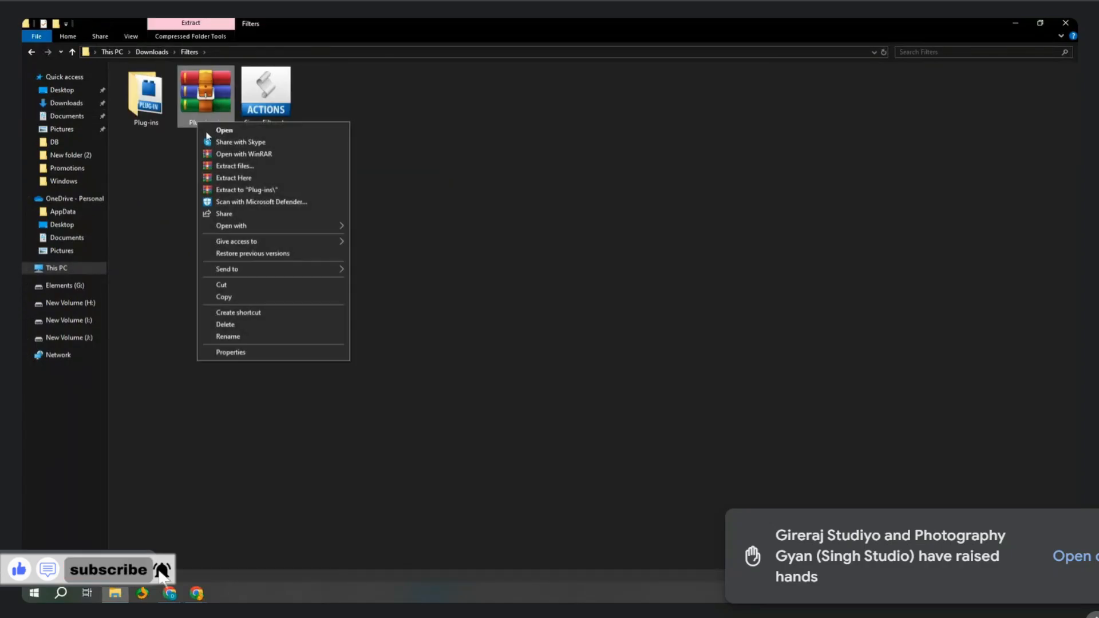
pyautogui.click(229, 168)
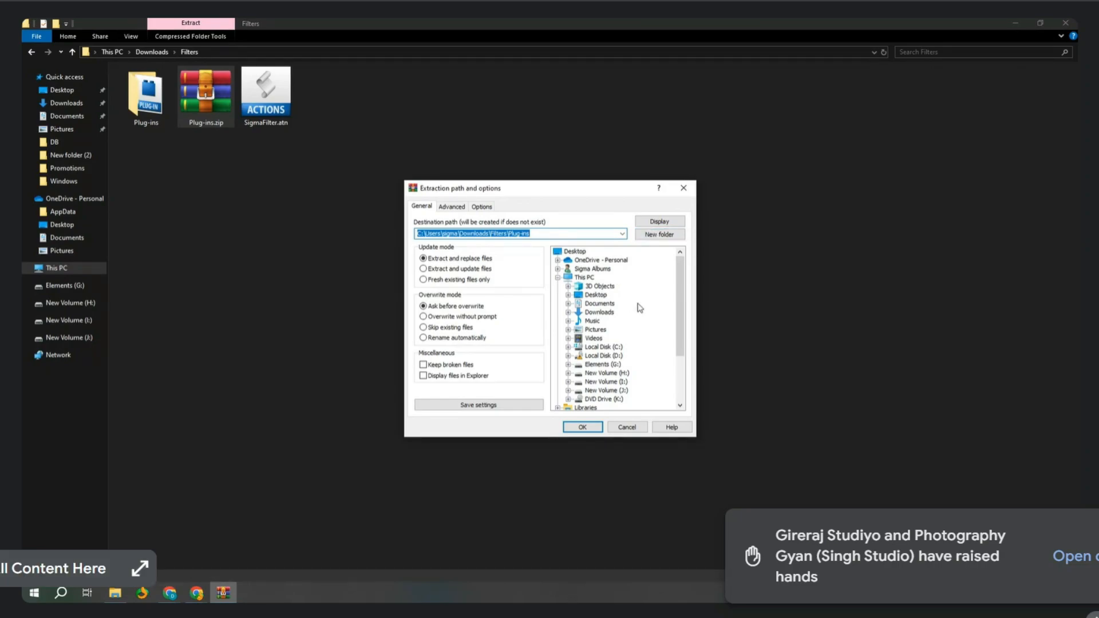
pyautogui.click(567, 346)
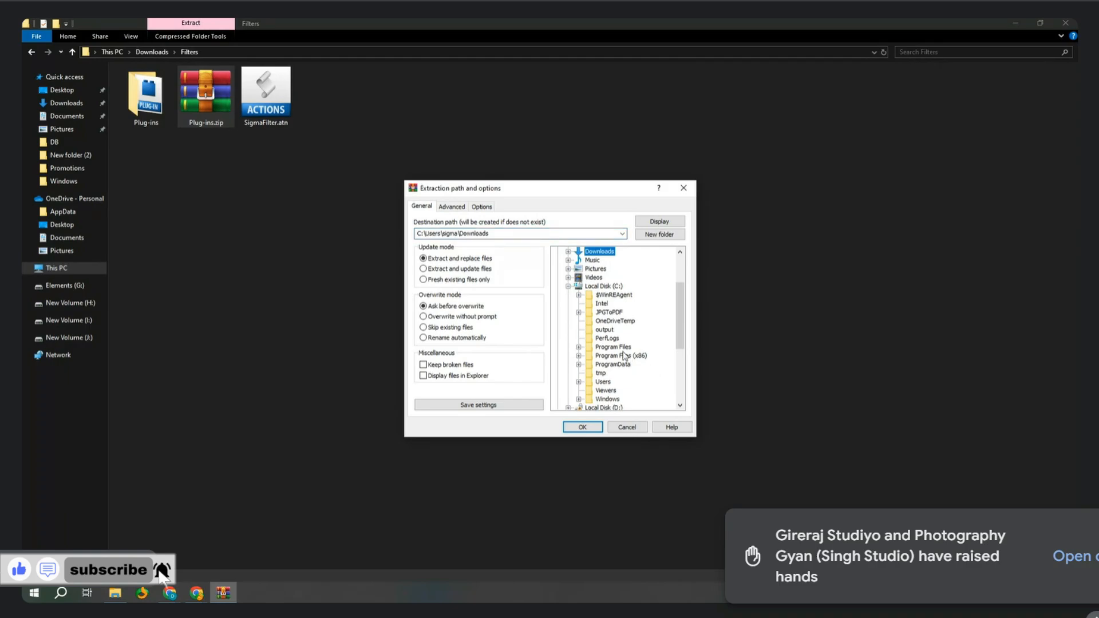
pyautogui.click(578, 346)
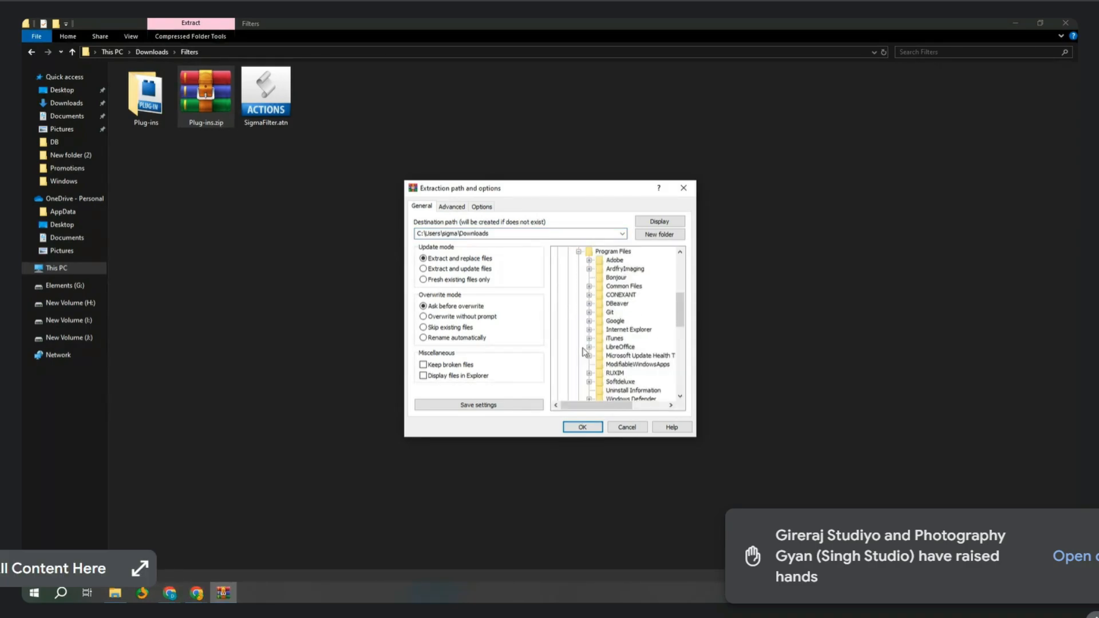
pyautogui.click(589, 261)
pyautogui.click(599, 286)
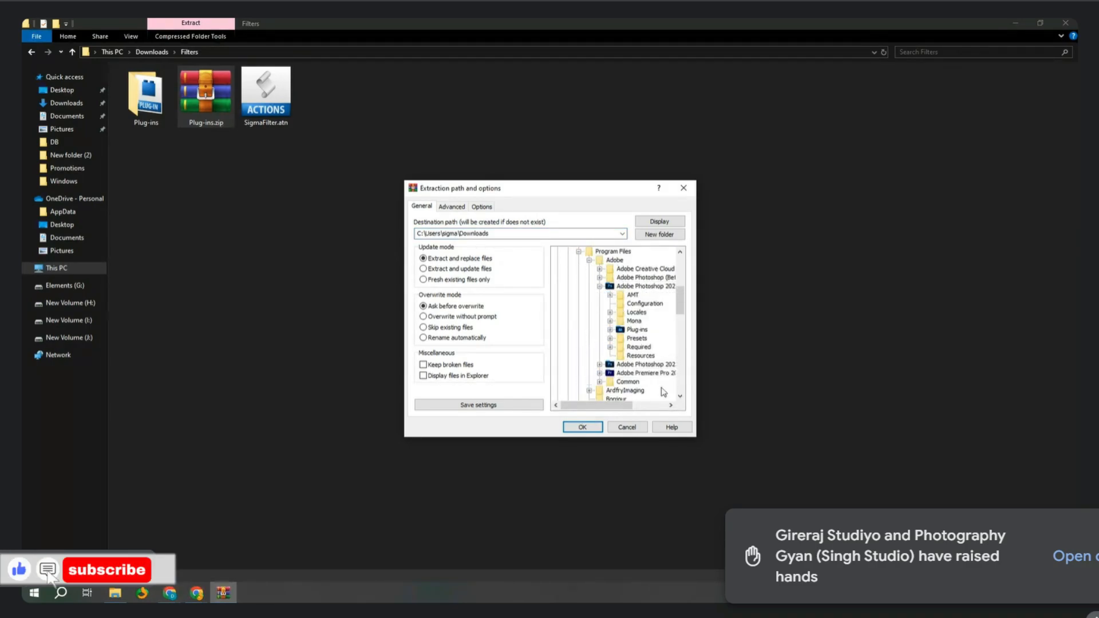
# Extract into the Adobe Photoshop 2023 Plug-ins folder, then launch Photoshop 2023.
pyautogui.click(671, 405)
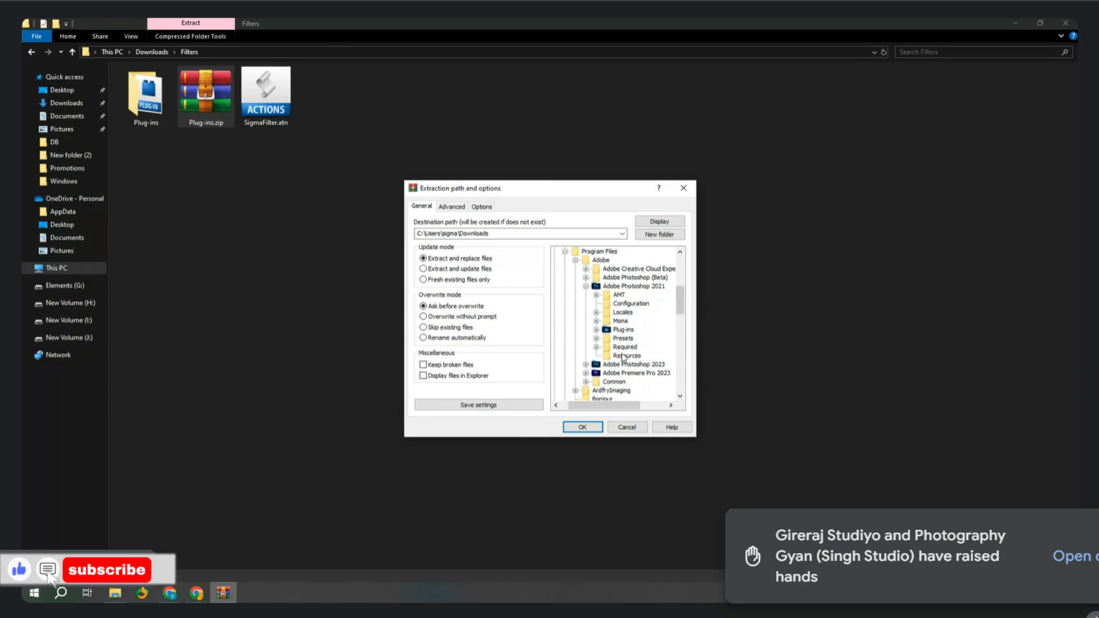
pyautogui.click(586, 364)
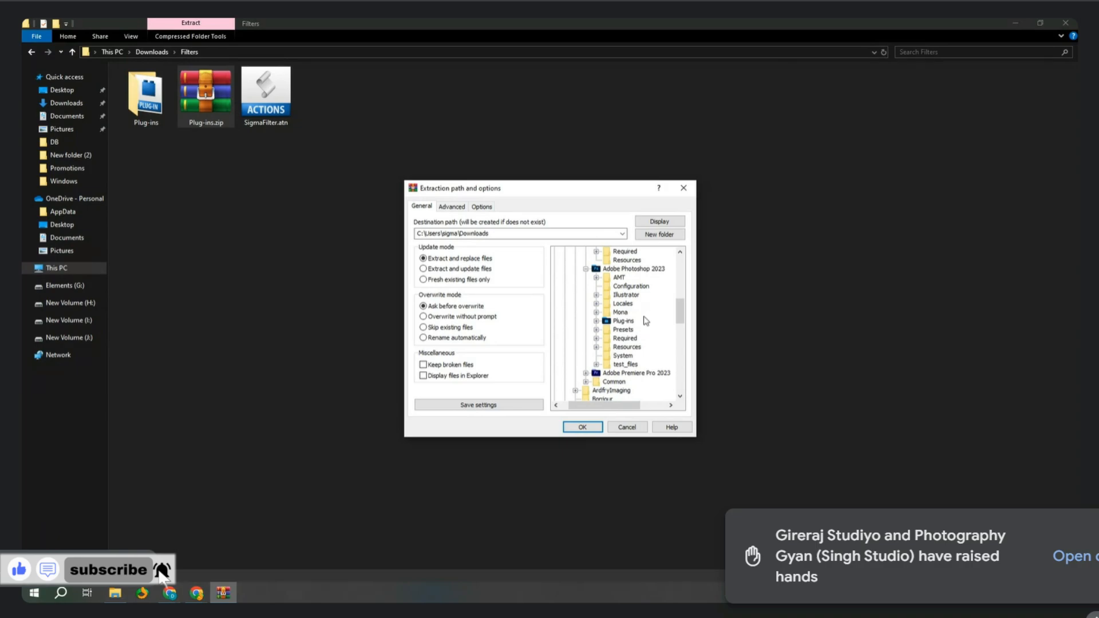
pyautogui.click(628, 321)
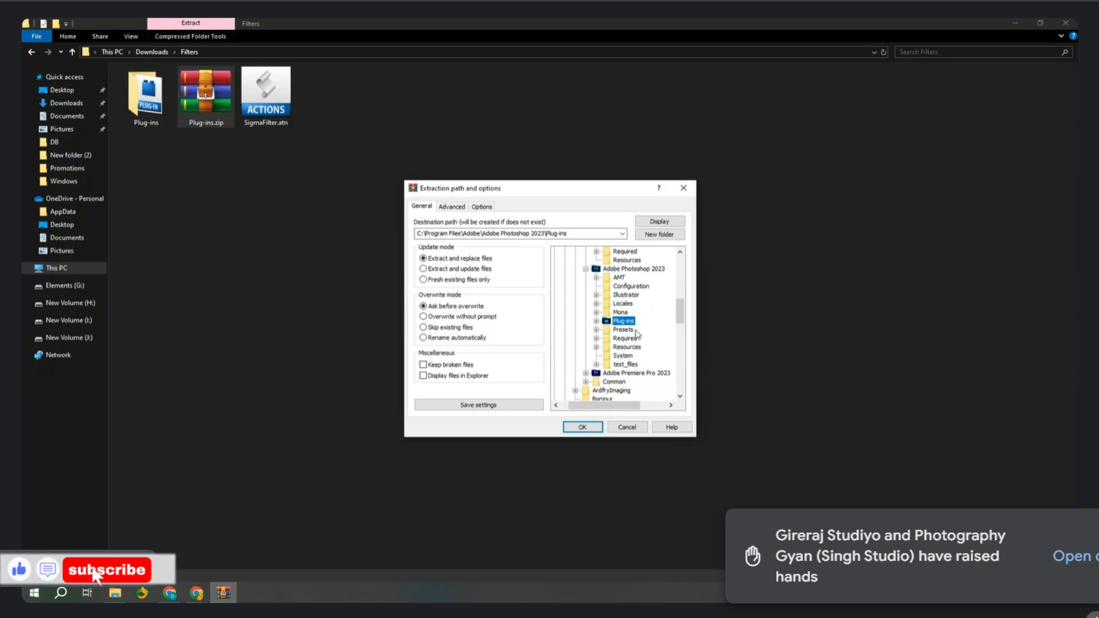
pyautogui.click(582, 427)
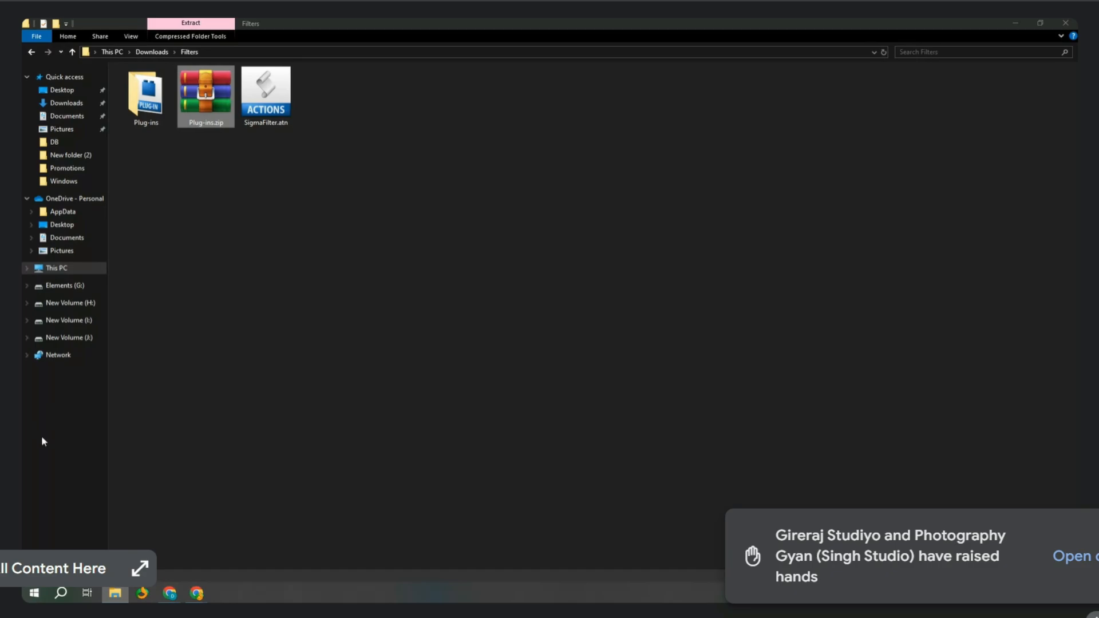
pyautogui.click(34, 594)
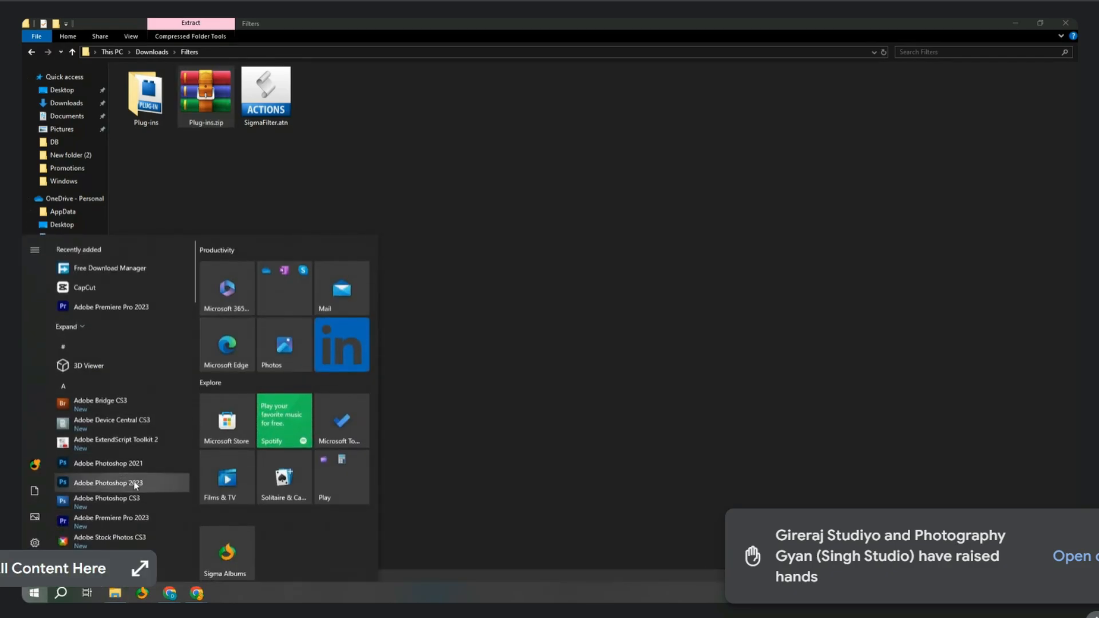
pyautogui.click(136, 484)
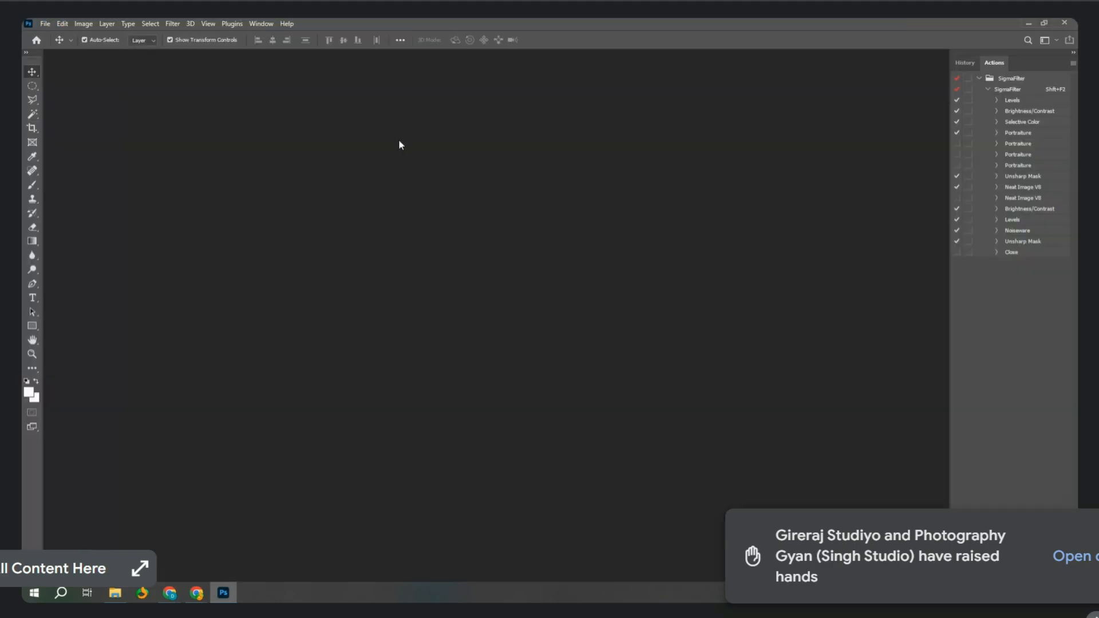
# Show the Actions panel and delete the SigmaFilter action set, confirming the deletion.
pyautogui.click(172, 24)
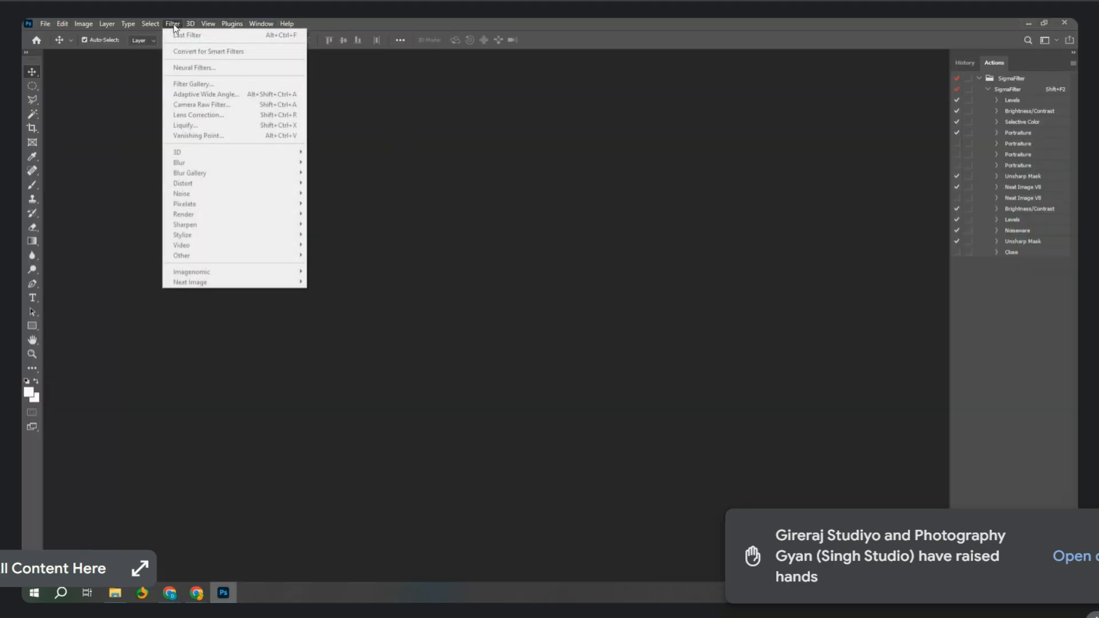
pyautogui.click(468, 312)
pyautogui.click(261, 24)
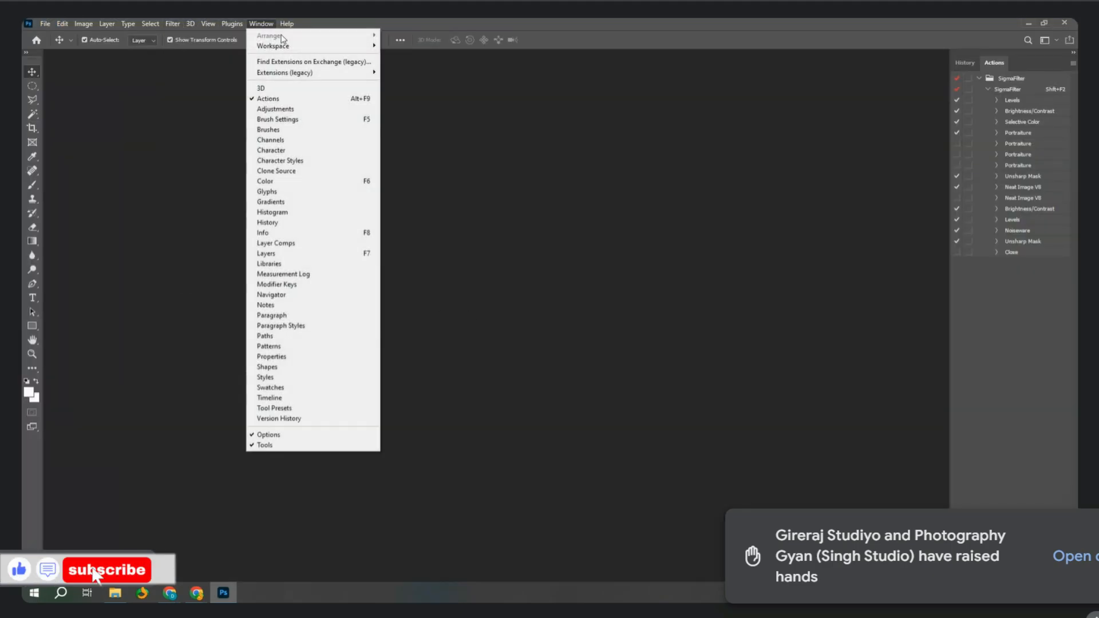
pyautogui.click(283, 97)
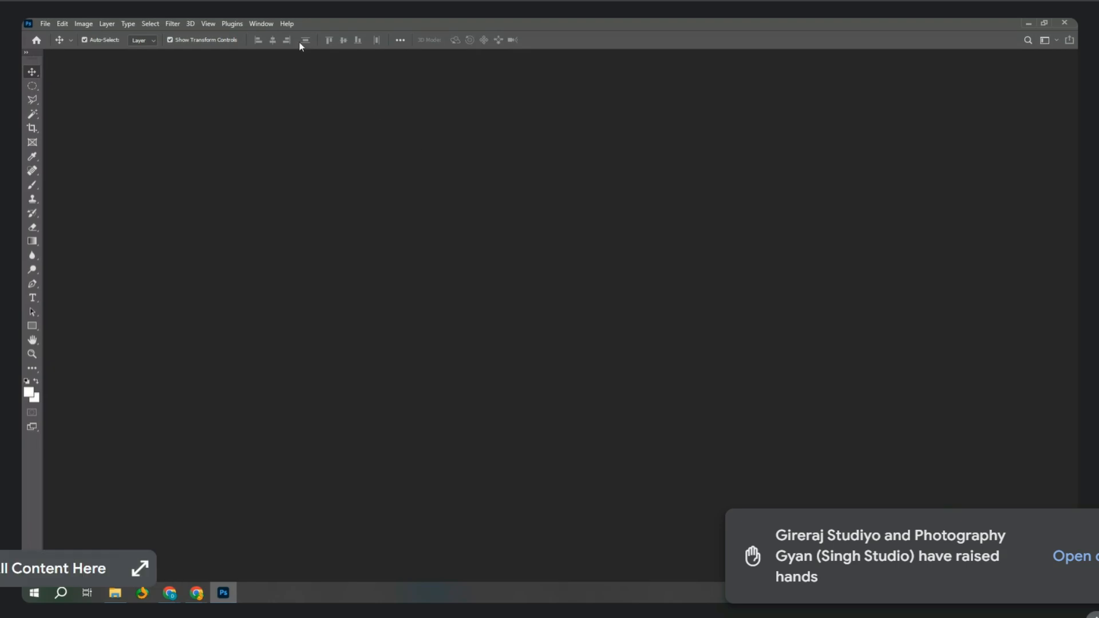
pyautogui.click(261, 24)
pyautogui.click(278, 98)
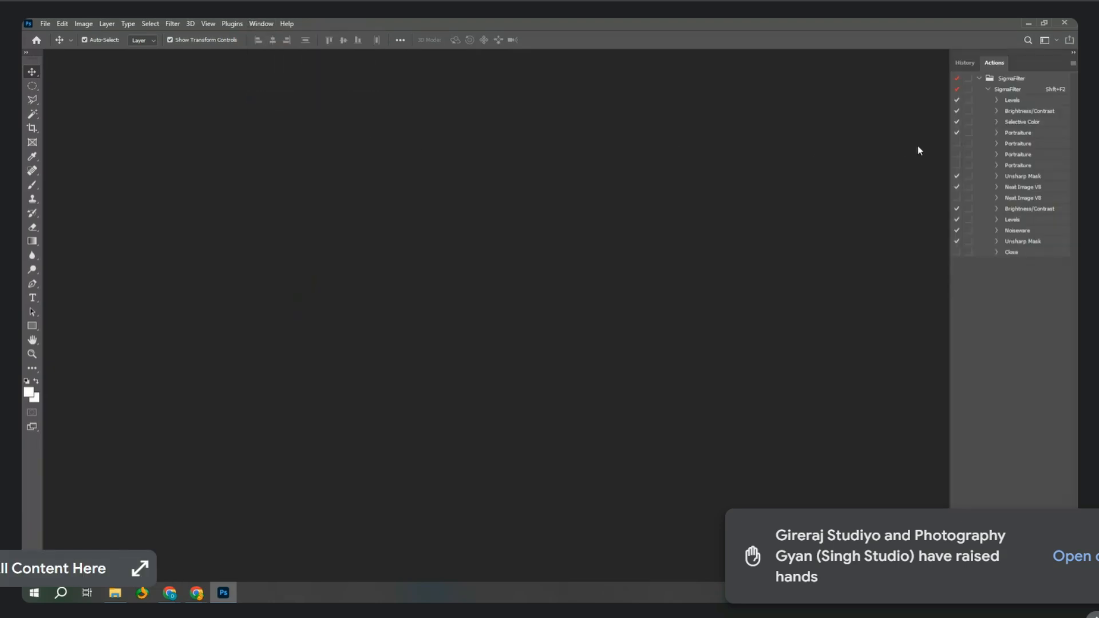
pyautogui.click(1021, 78)
pyautogui.press('Delete')
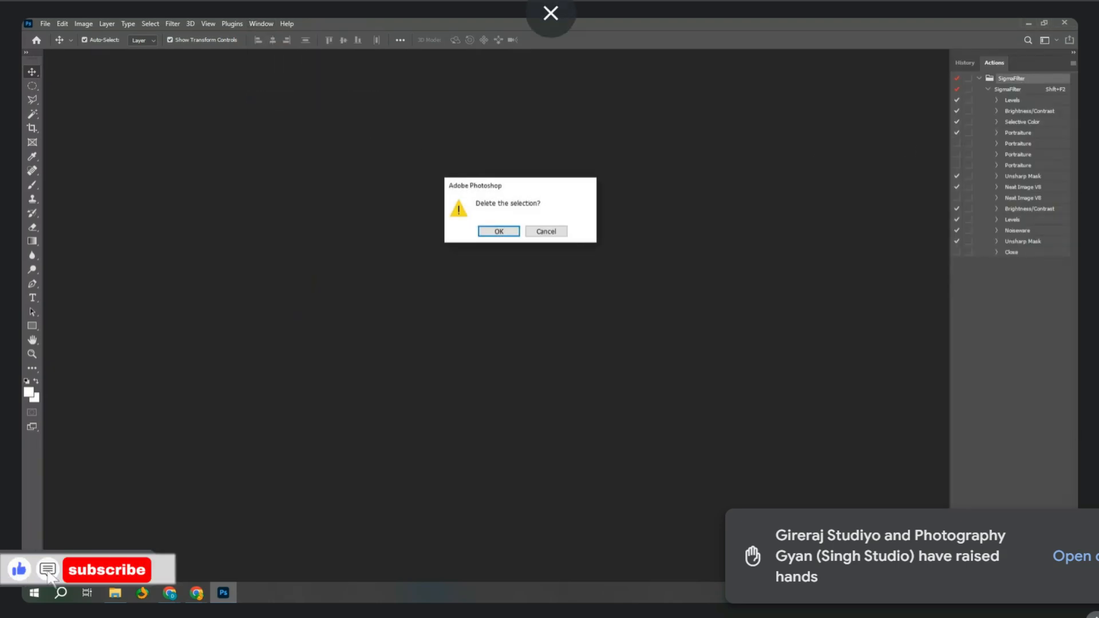
pyautogui.press('Return')
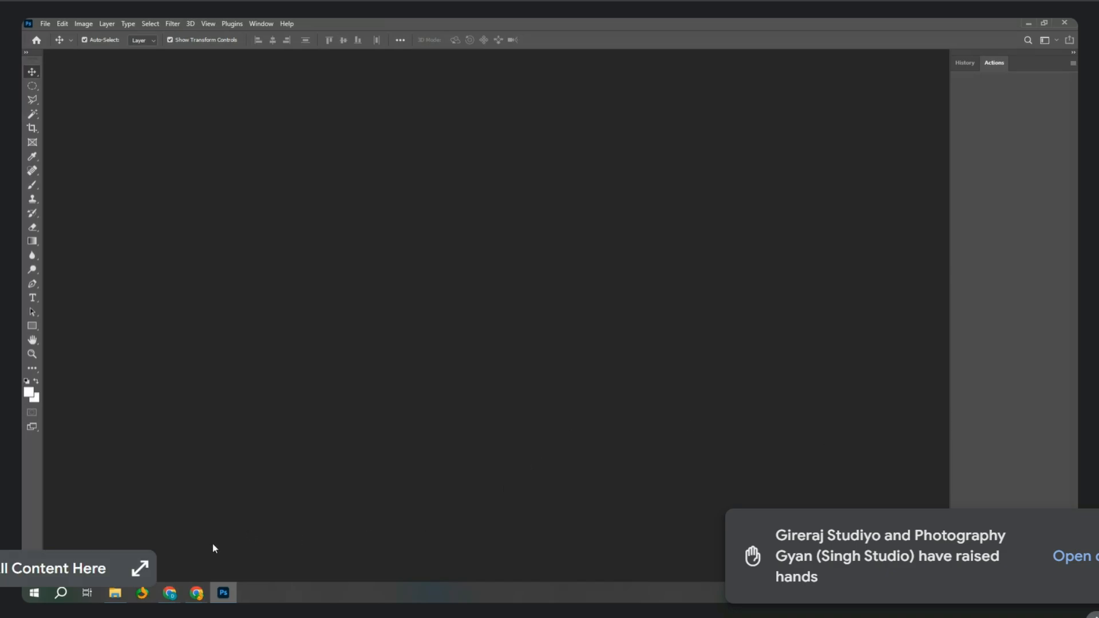
# Drag SigmaFilter.atn from the Filters folder into Photoshop to reload the action set.
pyautogui.moveTo(115, 593)
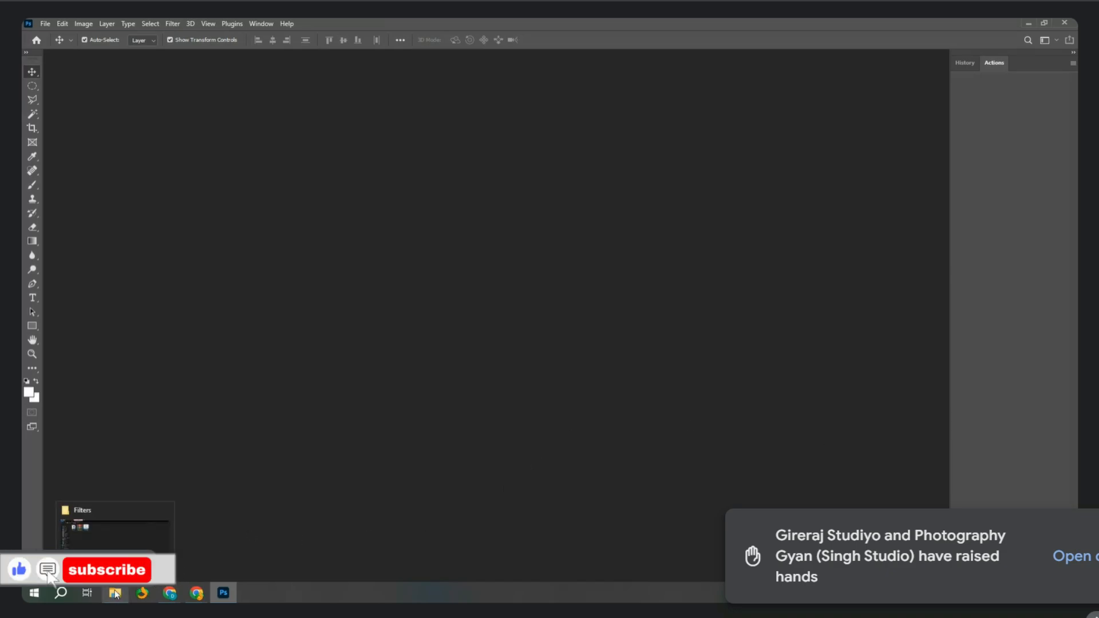
pyautogui.click(115, 593)
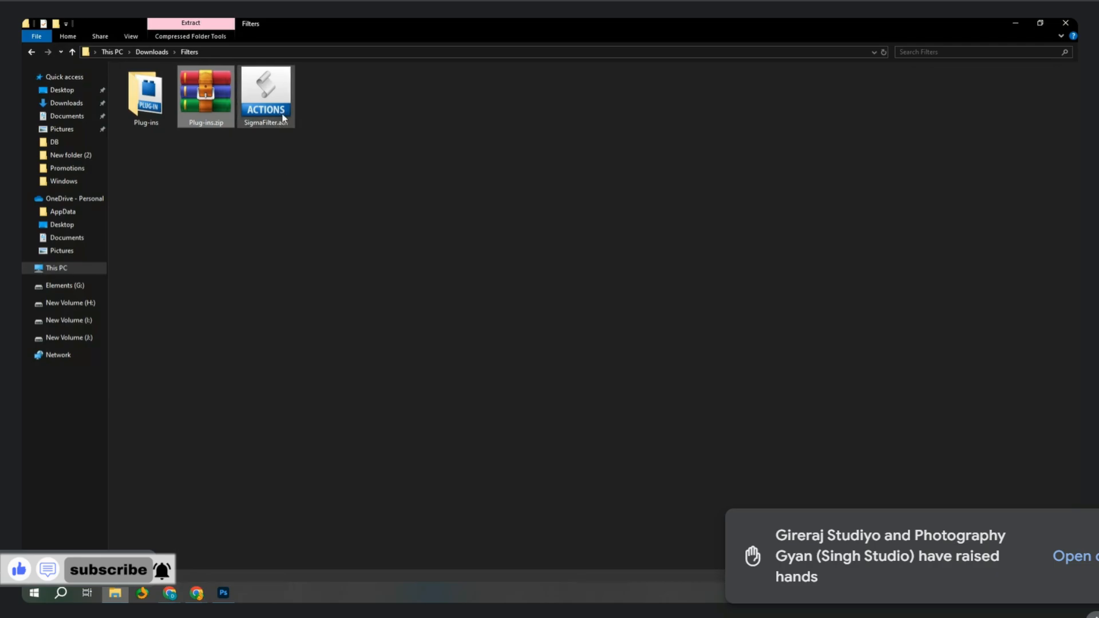
pyautogui.moveTo(284, 118); pyautogui.dragTo(1008, 167)
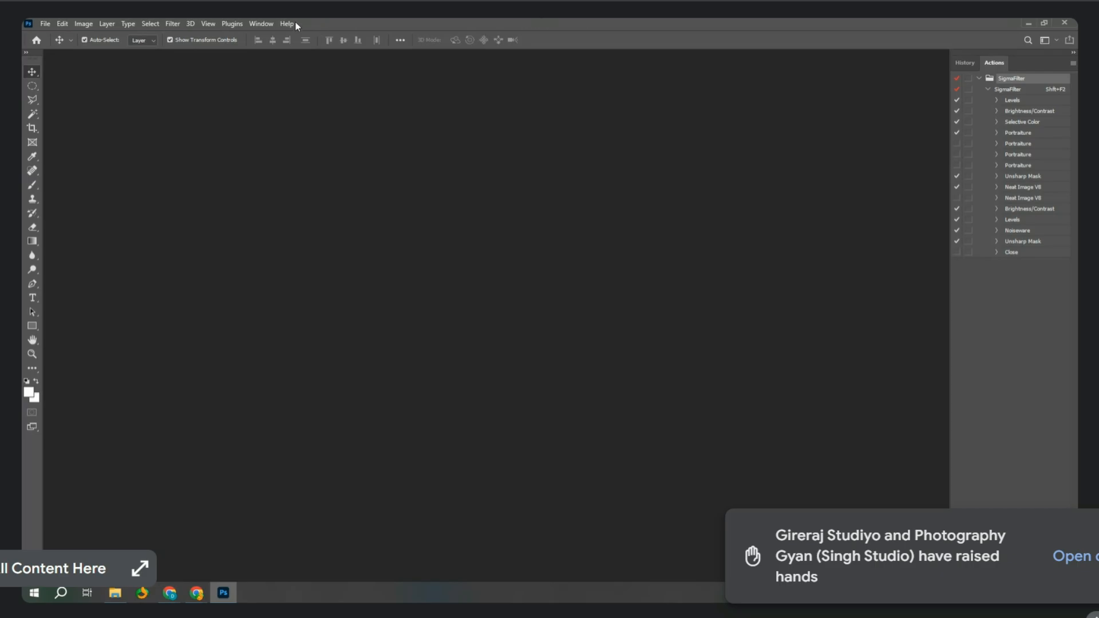
# Turn off dialog stops for the whole SigmaFilter action set.
pyautogui.click(261, 23)
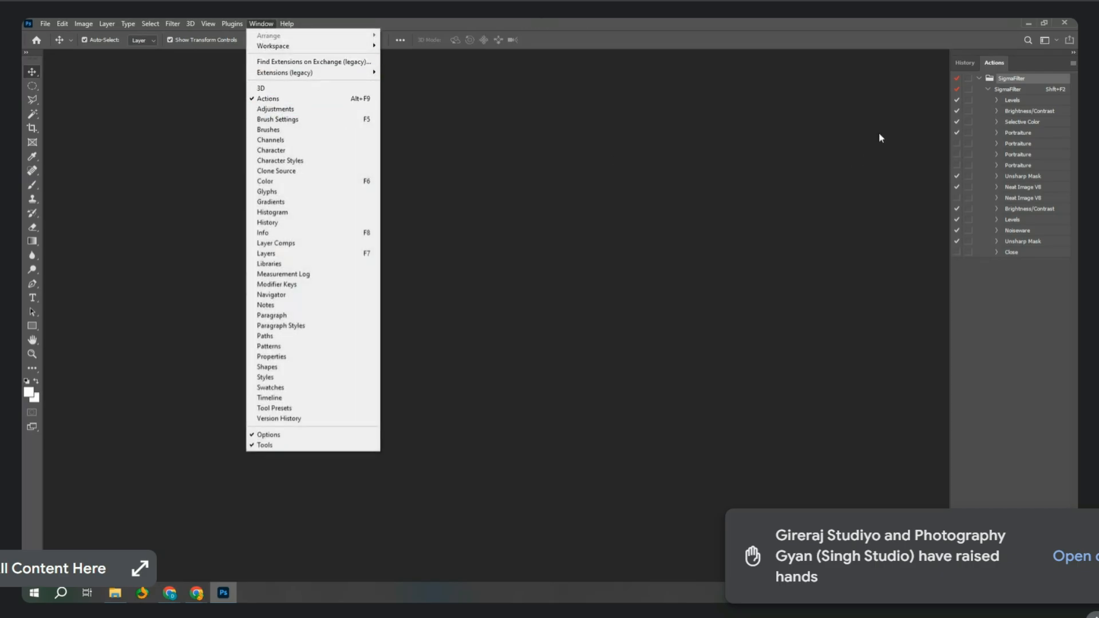
pyautogui.click(1022, 324)
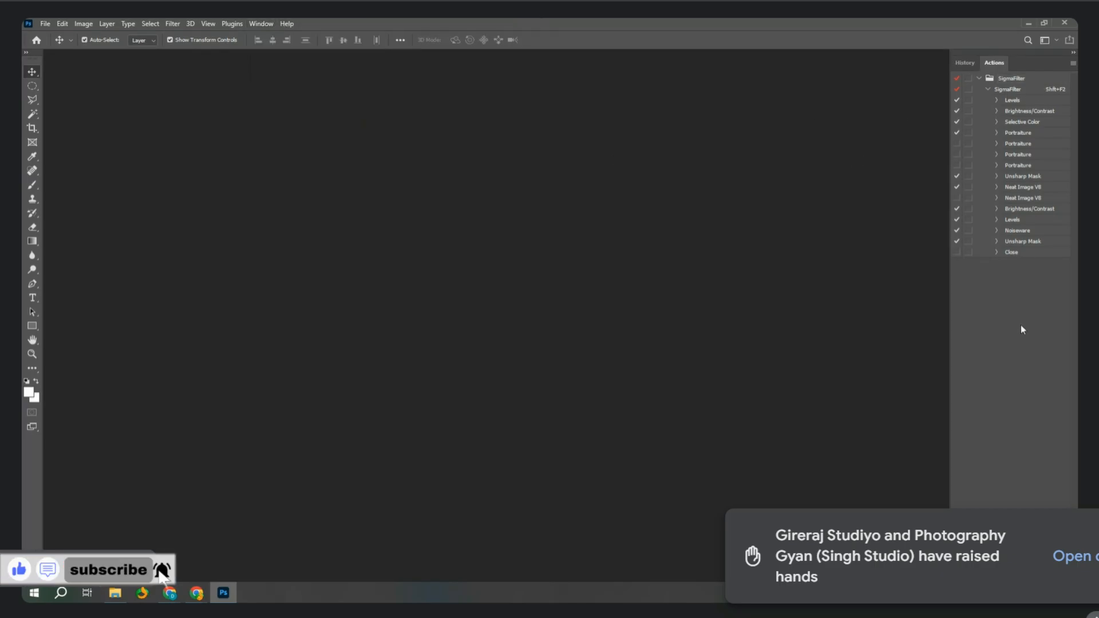
pyautogui.click(969, 80)
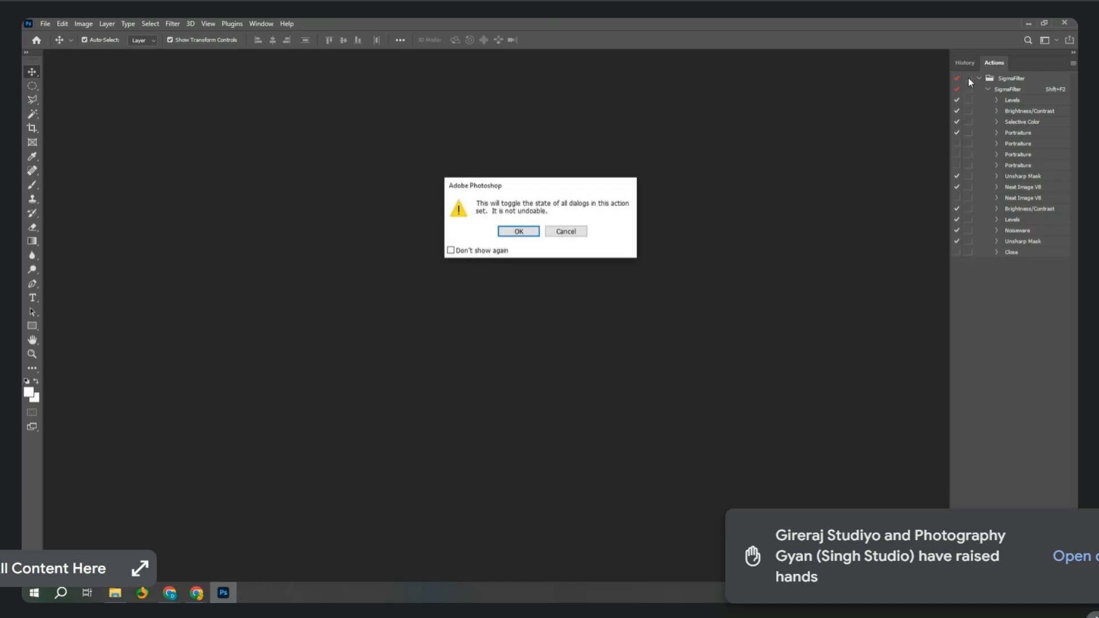
pyautogui.click(517, 234)
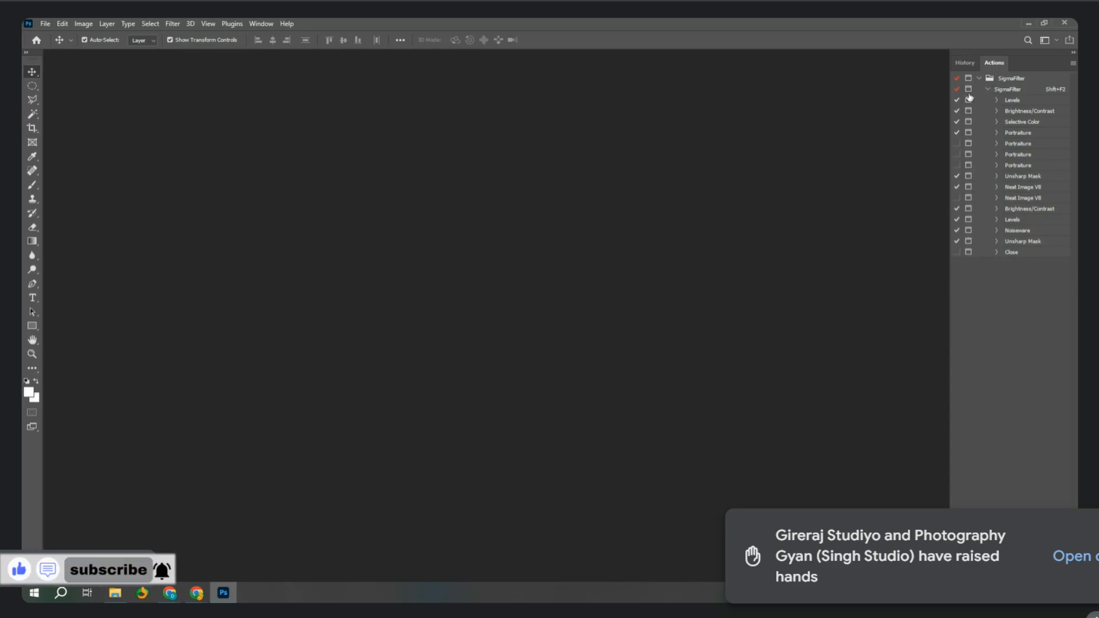
pyautogui.click(968, 78)
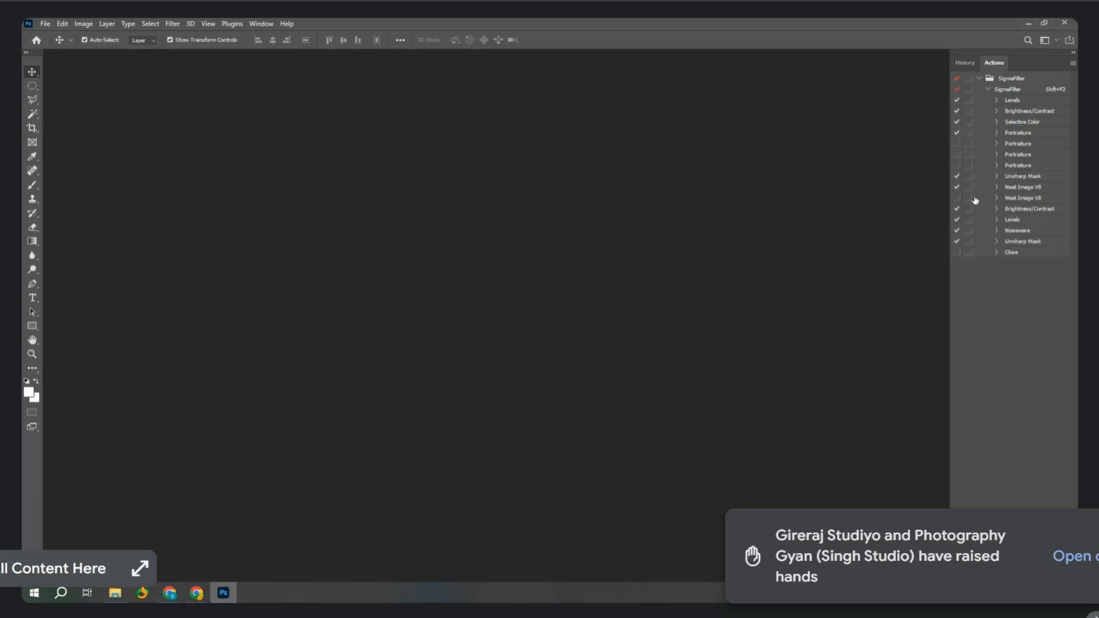
# Enable the second Neat Image V8 step, leaving the third and fourth Portraiture and Close steps off.
pyautogui.click(957, 144)
pyautogui.click(956, 166)
pyautogui.click(957, 156)
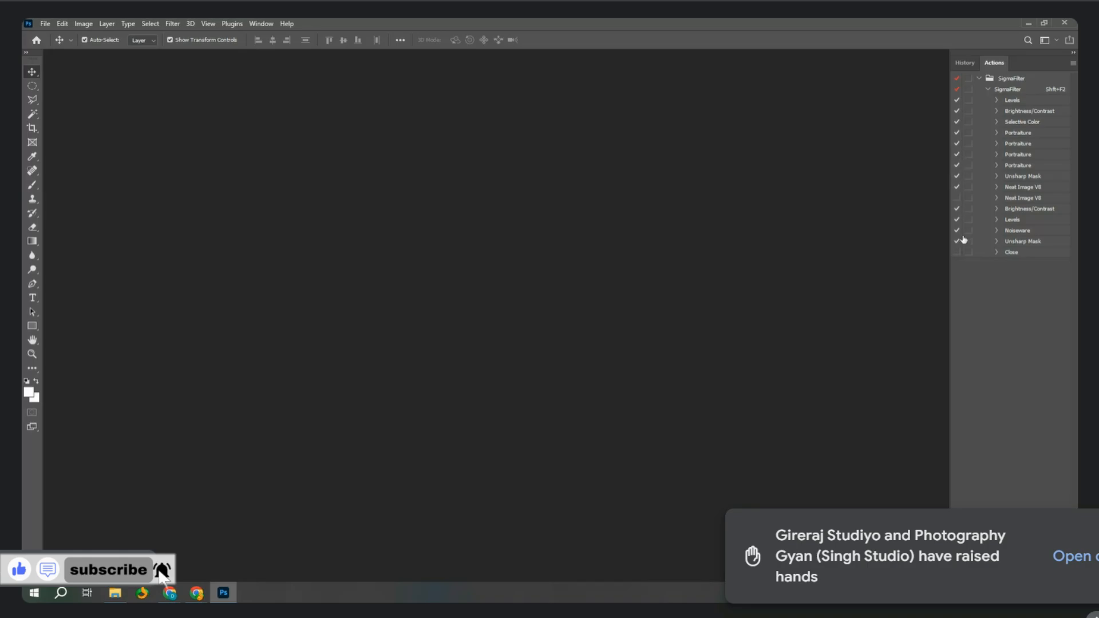
pyautogui.click(957, 198)
pyautogui.click(957, 252)
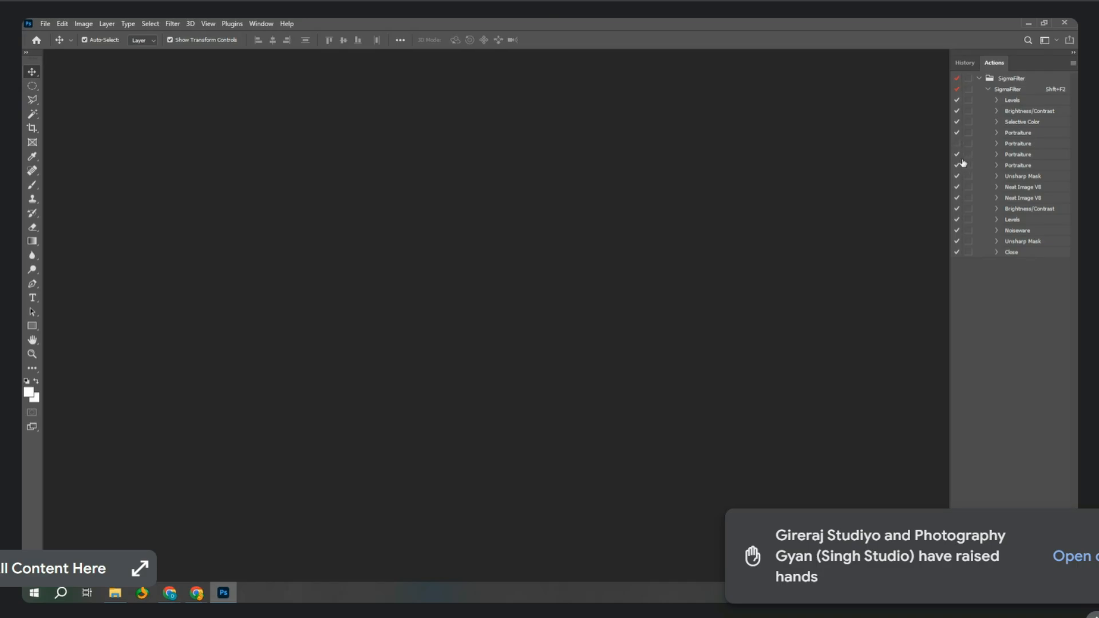
pyautogui.click(957, 156)
pyautogui.click(957, 166)
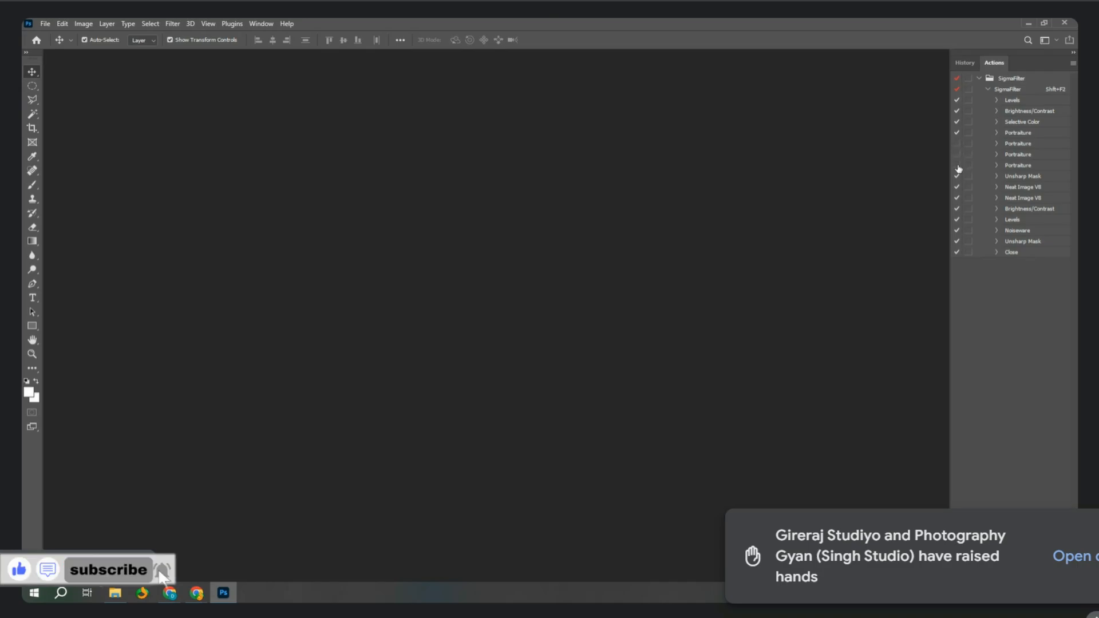
pyautogui.click(957, 252)
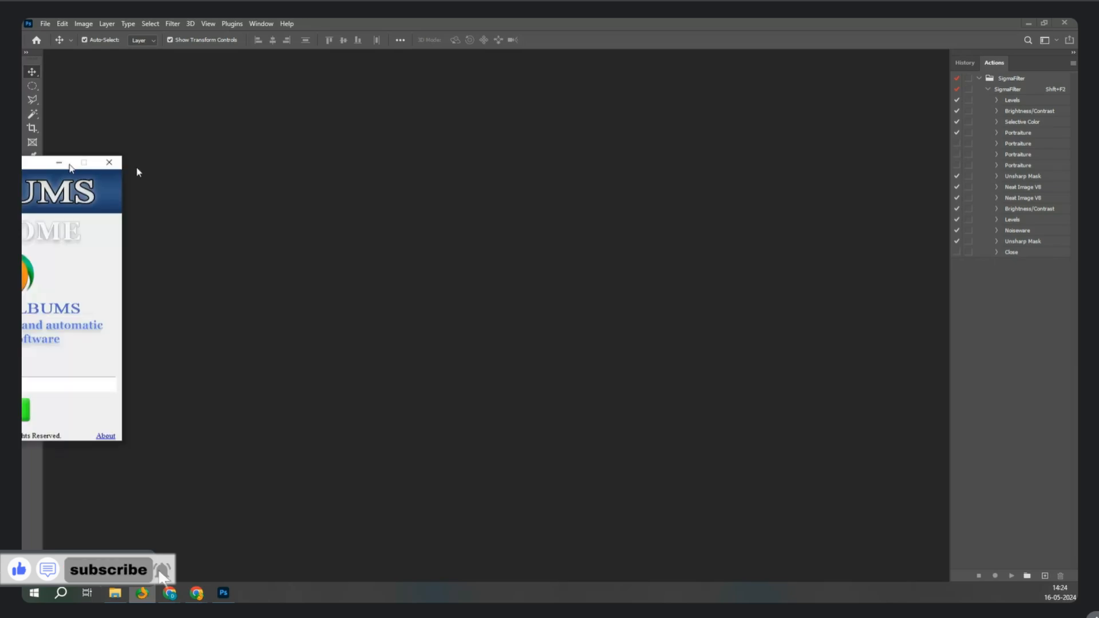
# Load the dsigmatech.com Register page in a new tab and scroll to the New User form.
pyautogui.click(407, 454)
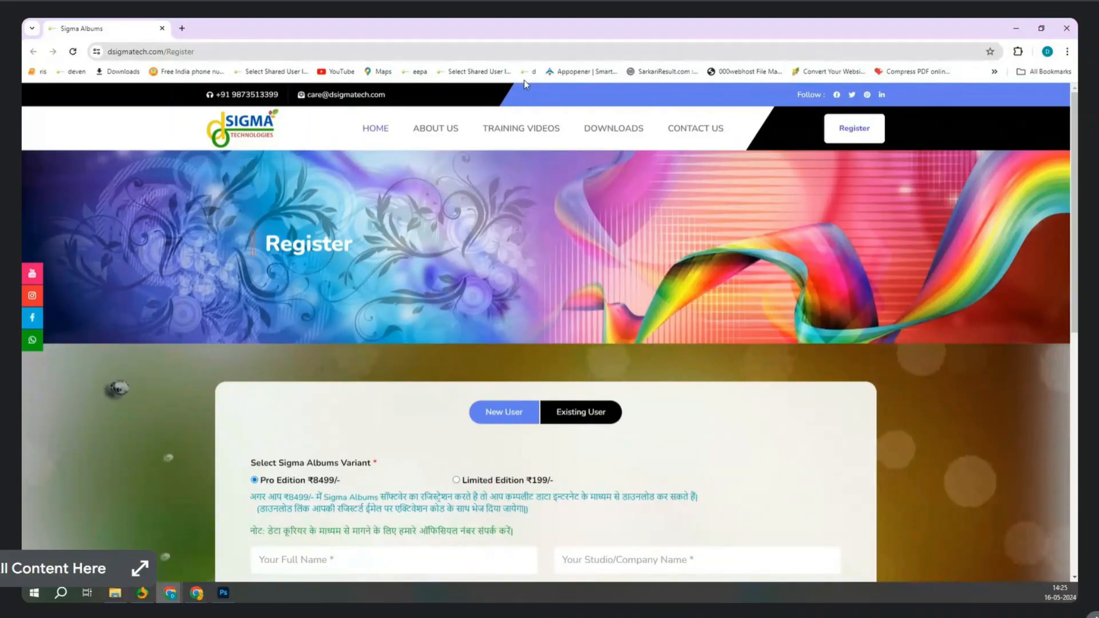
pyautogui.click(224, 51)
pyautogui.hotkey('ctrl', 'c')
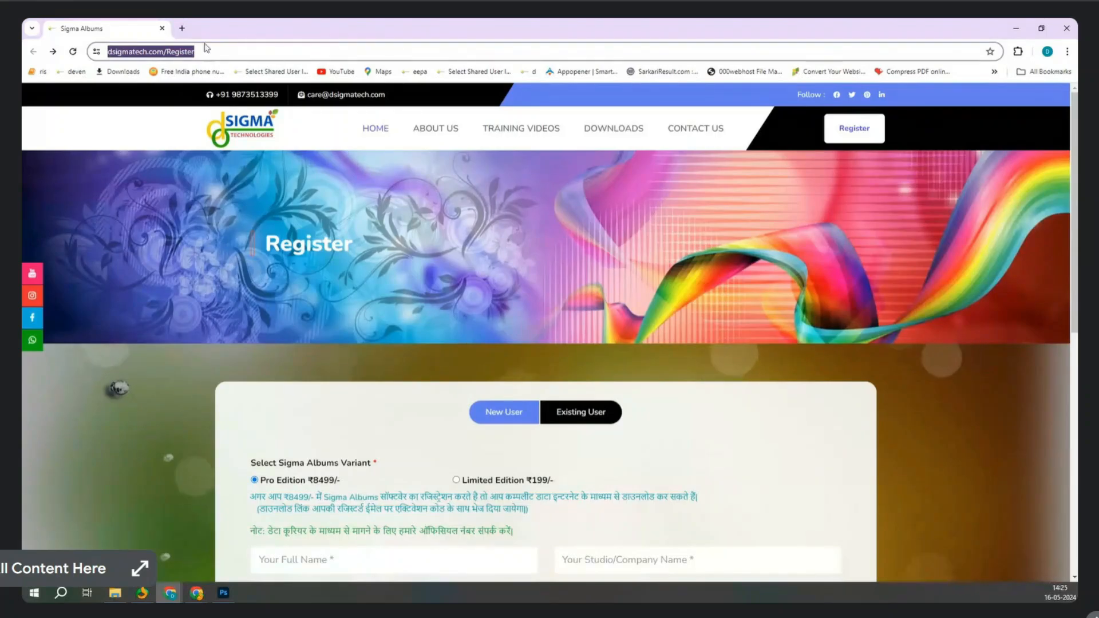
pyautogui.hotkey('ctrl', 't')
pyautogui.hotkey('ctrl', 'v')
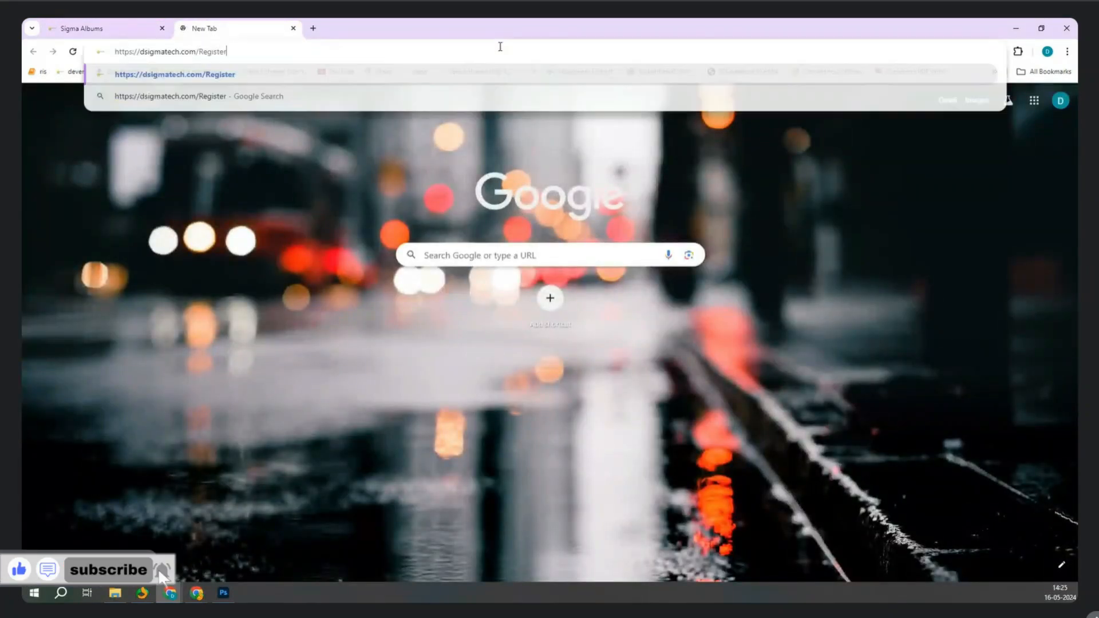
pyautogui.press('Return')
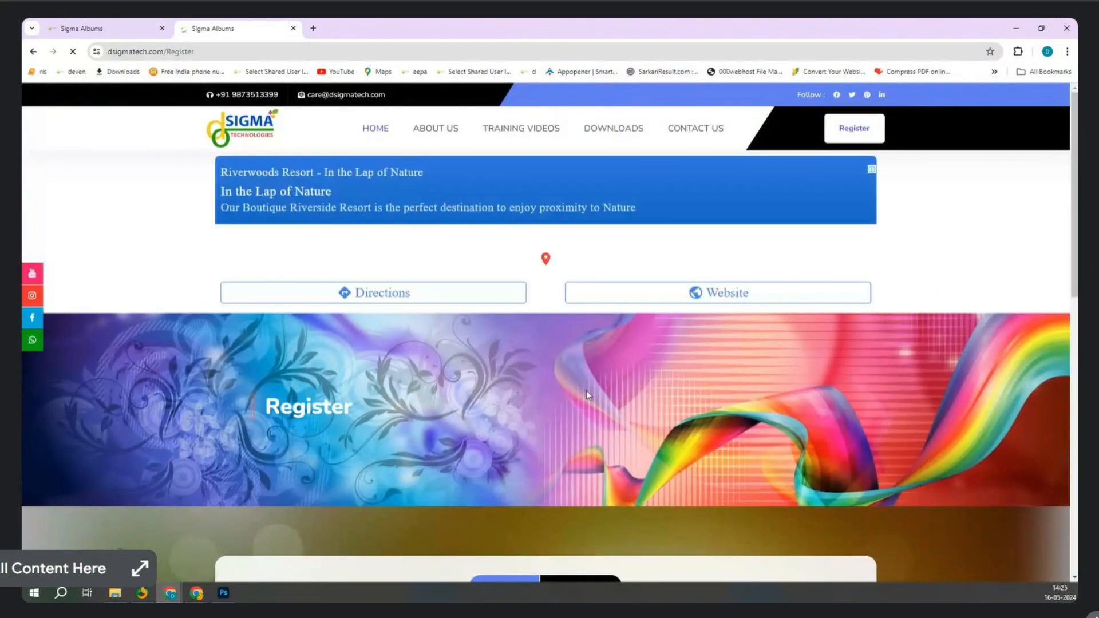
pyautogui.scroll(-5, 586, 391)
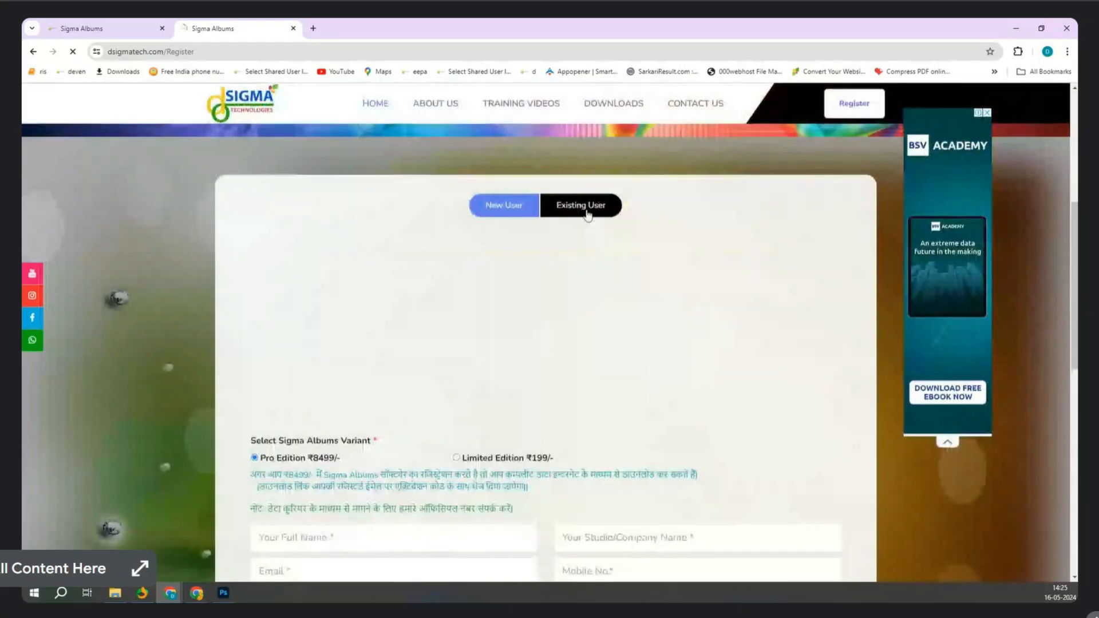
# Request an existing-user one-time password using the registered e-mail address and mobile number.
pyautogui.click(588, 208)
pyautogui.scroll(-6, 668, 303)
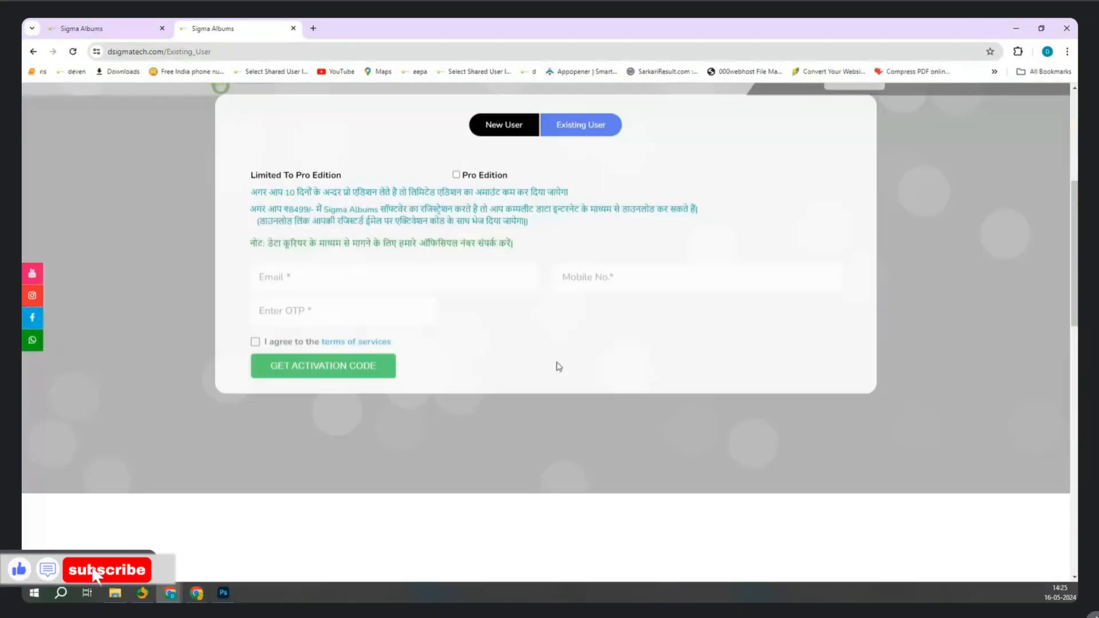
pyautogui.click(316, 252)
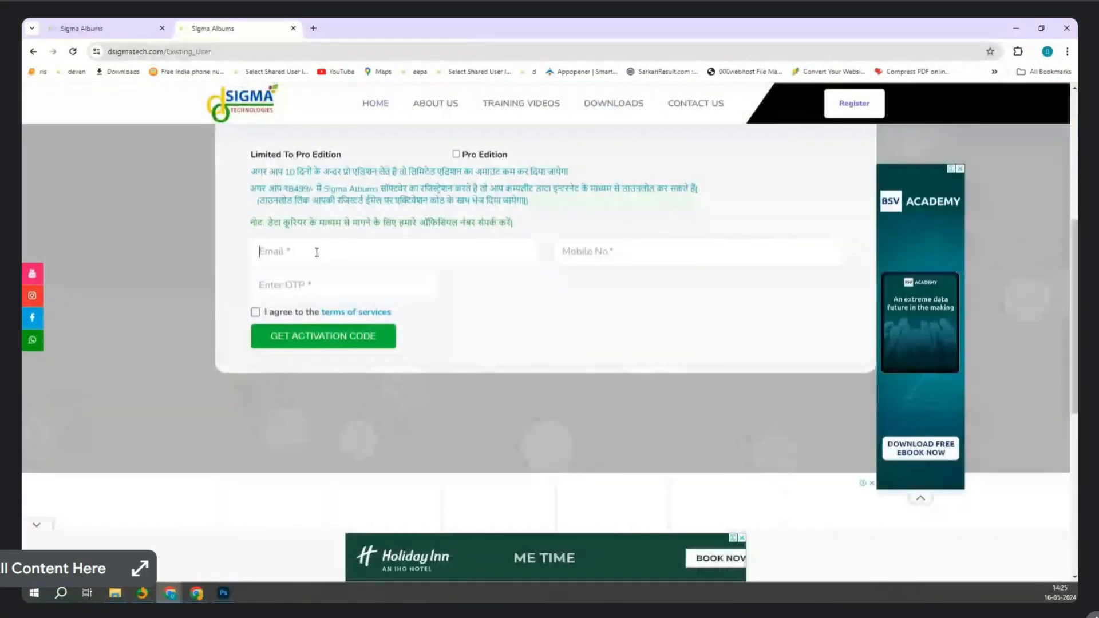
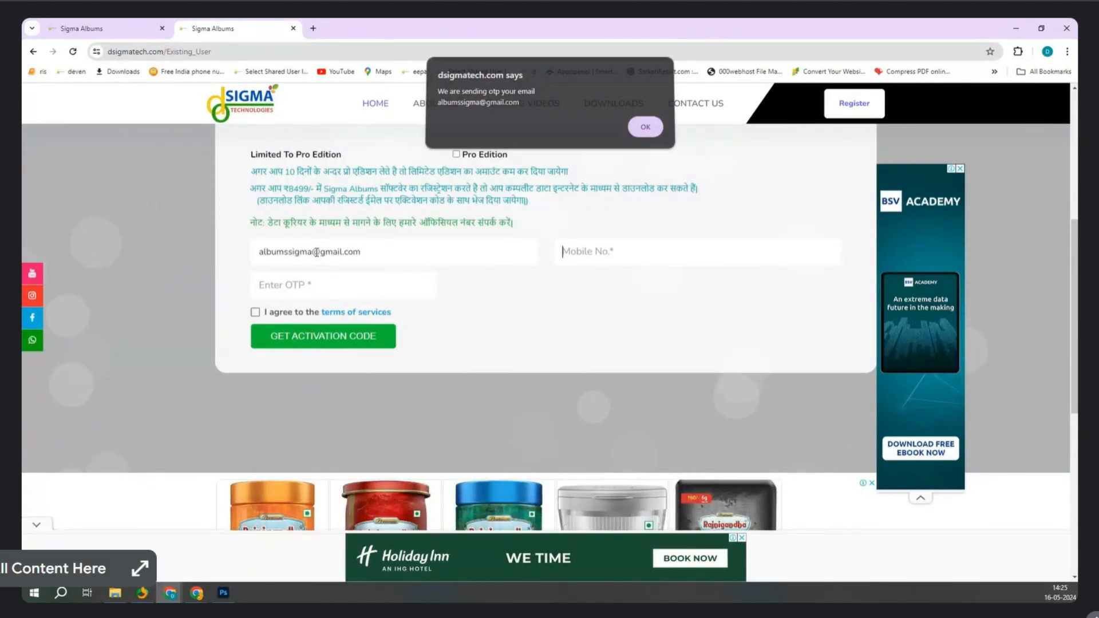
pyautogui.press('Return')
pyautogui.press('Tab')
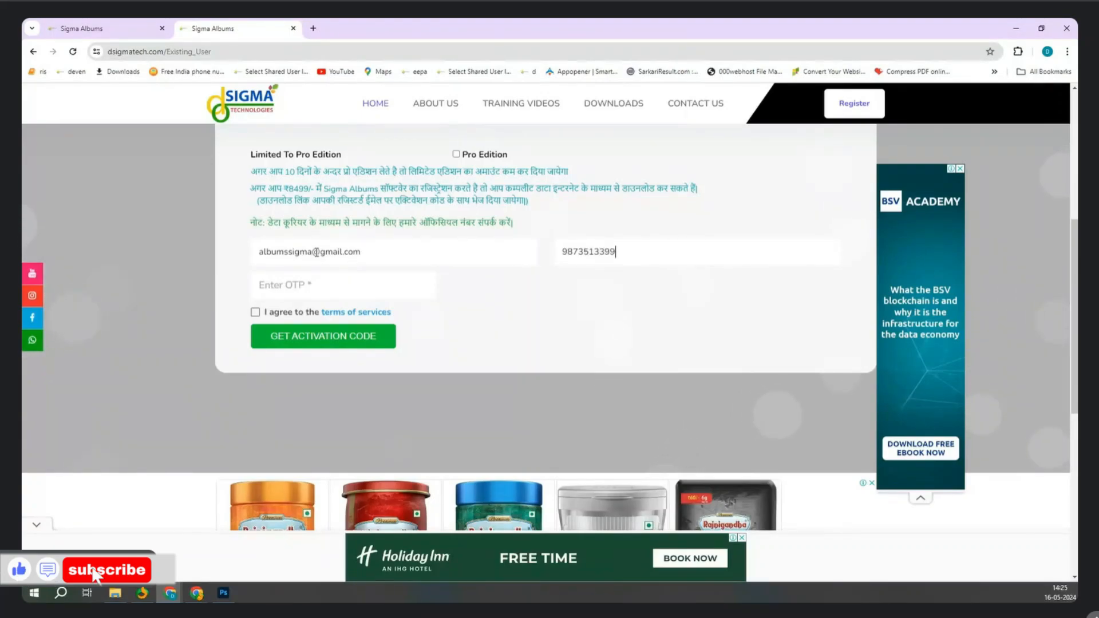
pyautogui.press('Tab')
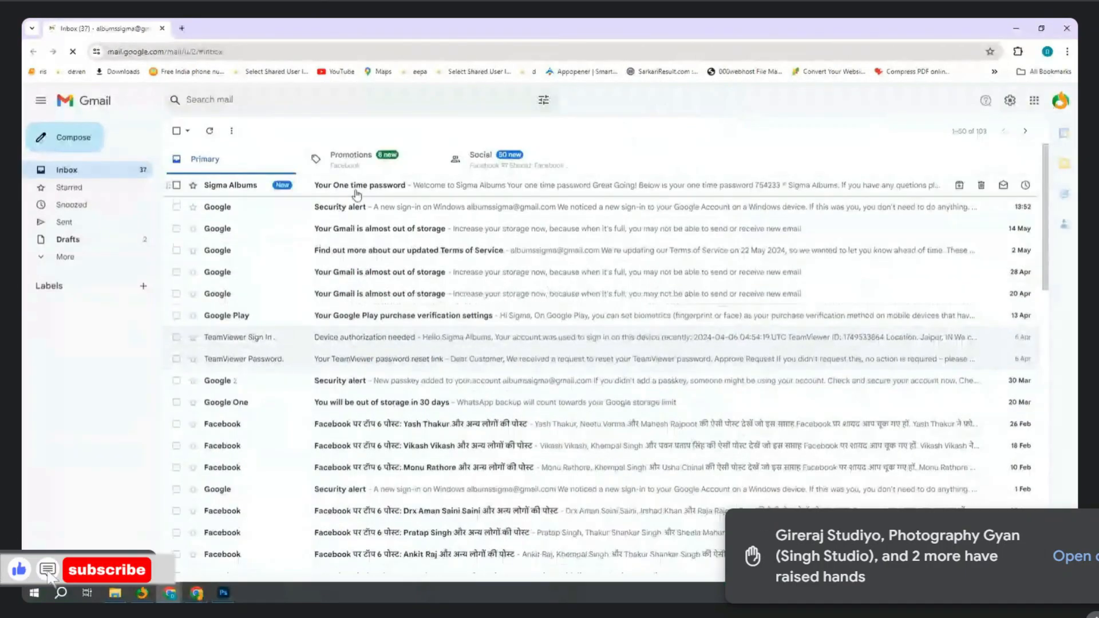
# Open the Sigma Albums one-time password e-mail and select the six-digit code.
pyautogui.click(379, 189)
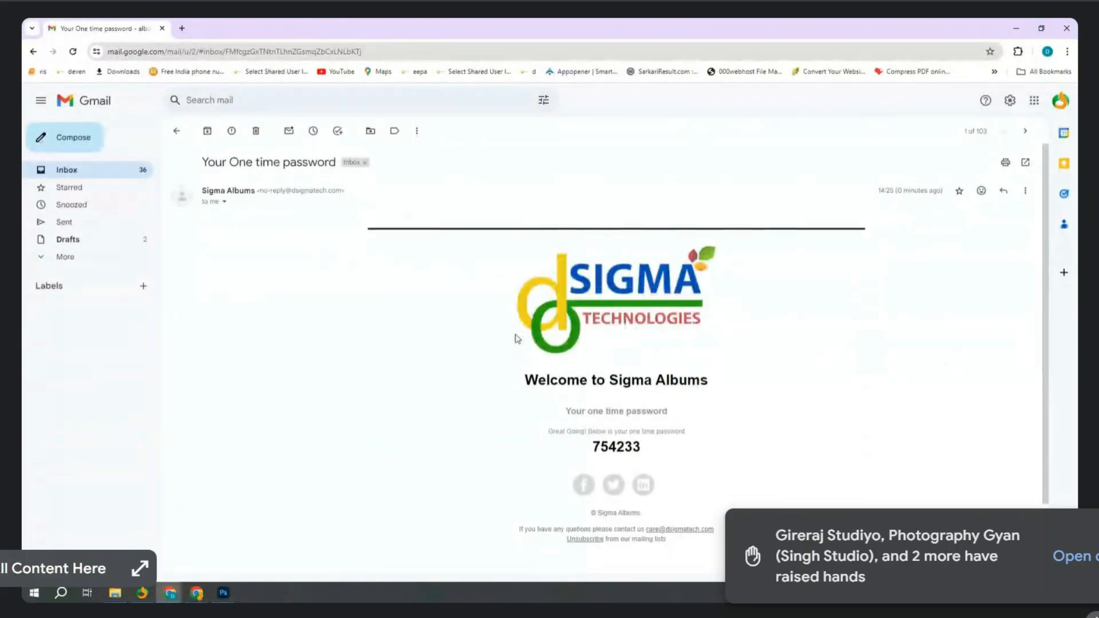
pyautogui.scroll(-2, 450, 303)
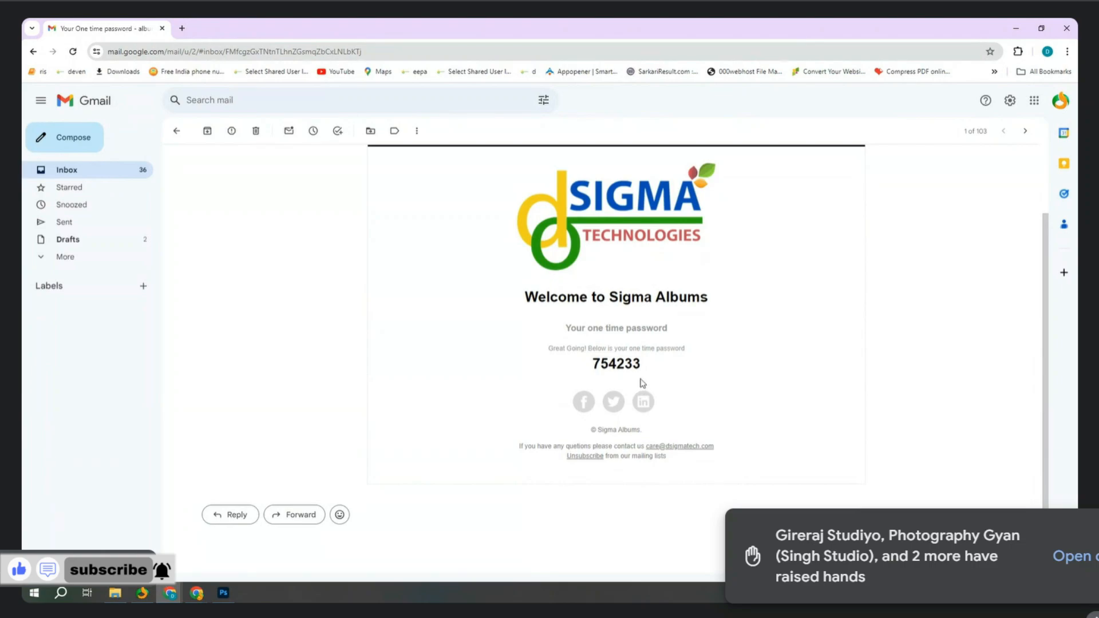
pyautogui.scroll(2, 627, 359)
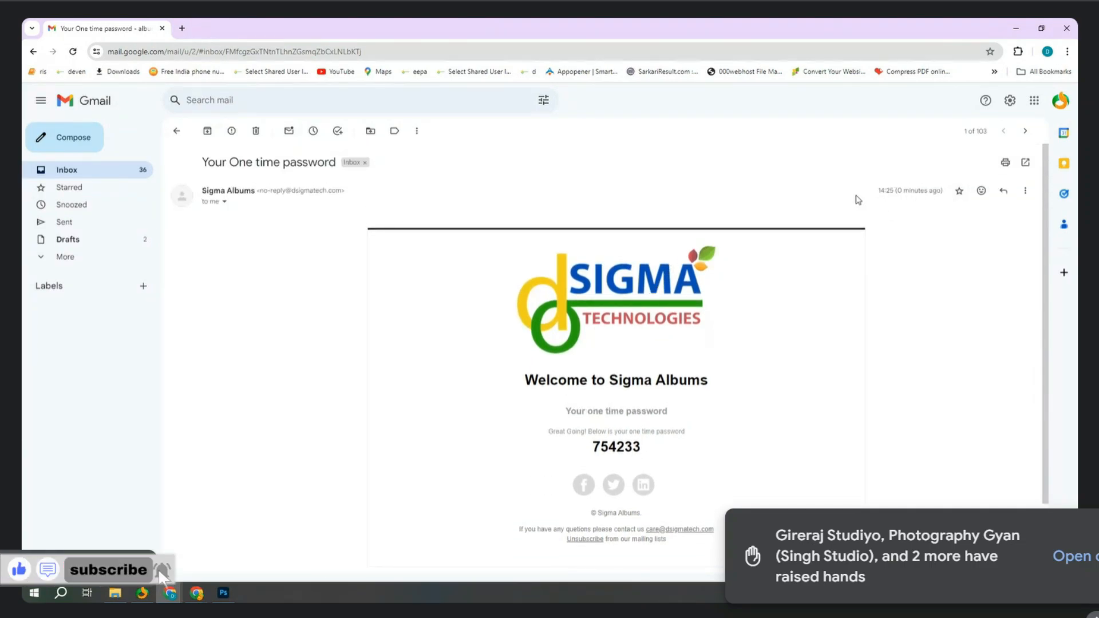
pyautogui.scroll(-2, 891, 210)
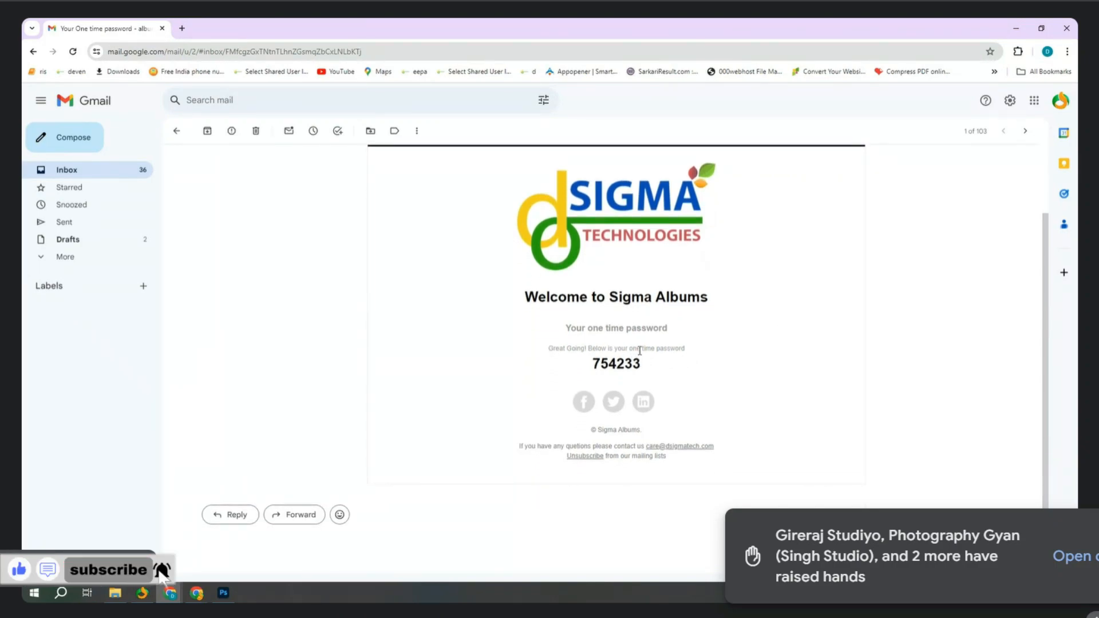
pyautogui.doubleClick(619, 363)
pyautogui.hotkey('ctrl', 'c')
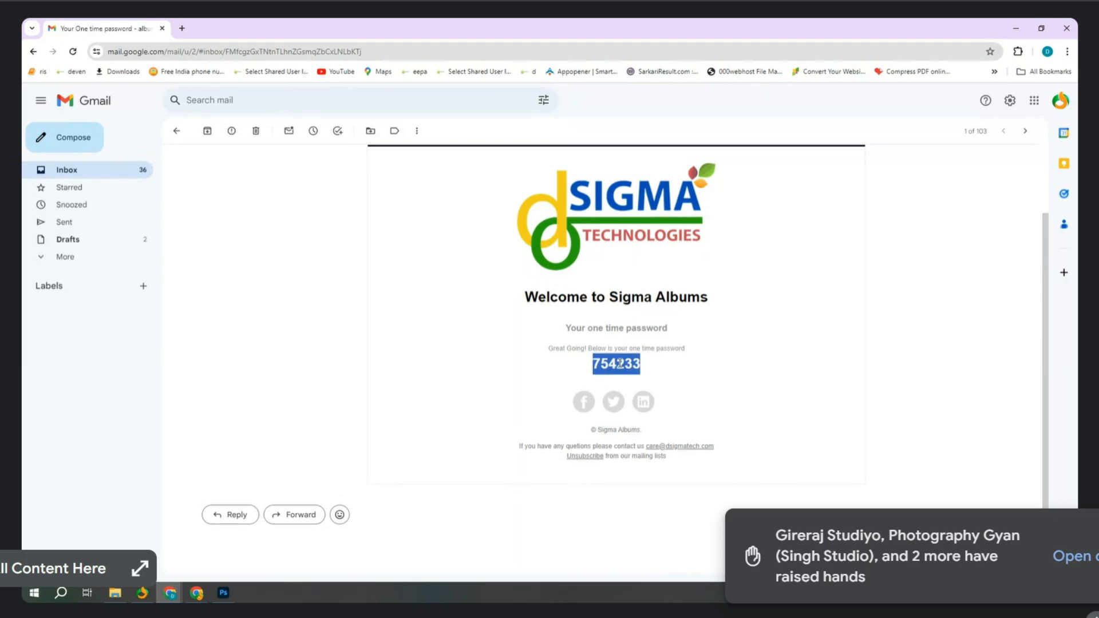
pyautogui.click(168, 590)
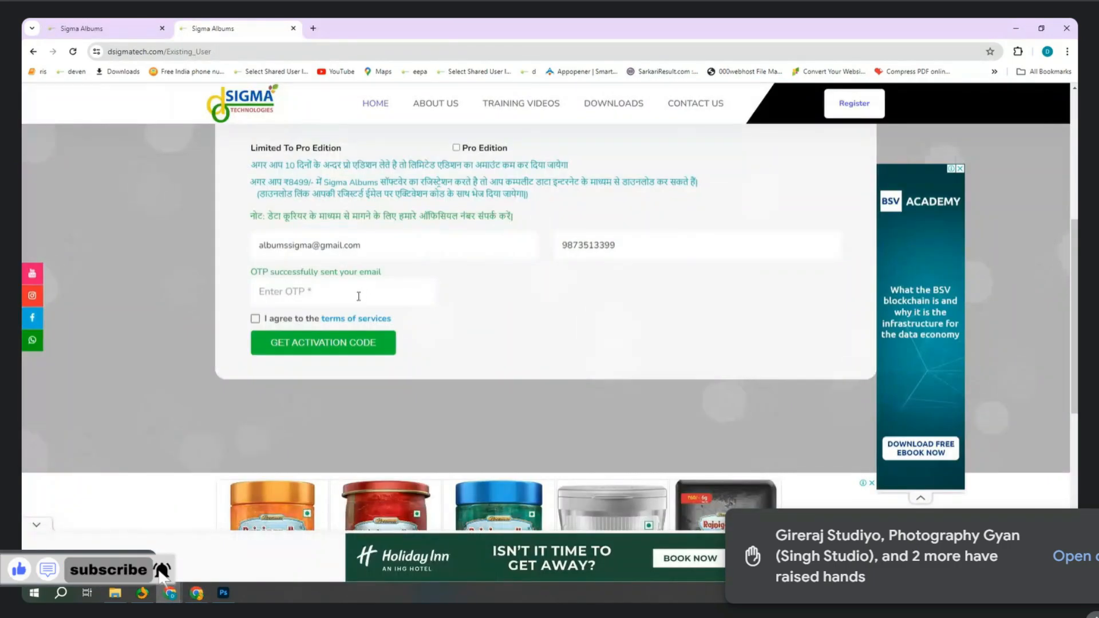
# Paste the one-time password, accept the terms of services, and request the activation code.
pyautogui.click(352, 295)
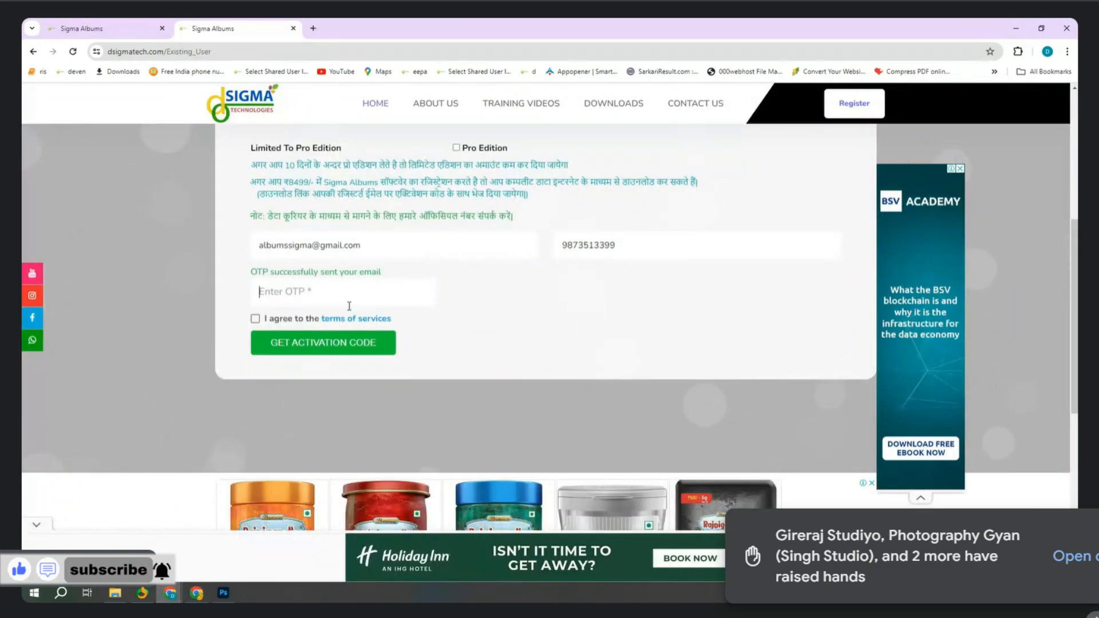
pyautogui.hotkey('ctrl', 'v')
pyautogui.click(255, 319)
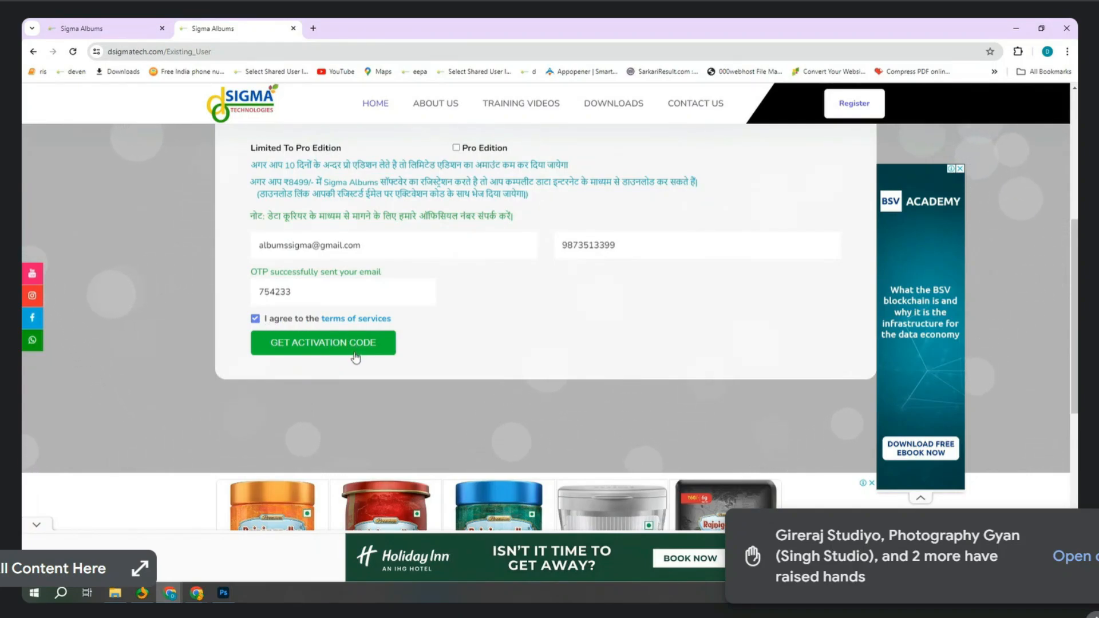
pyautogui.click(309, 344)
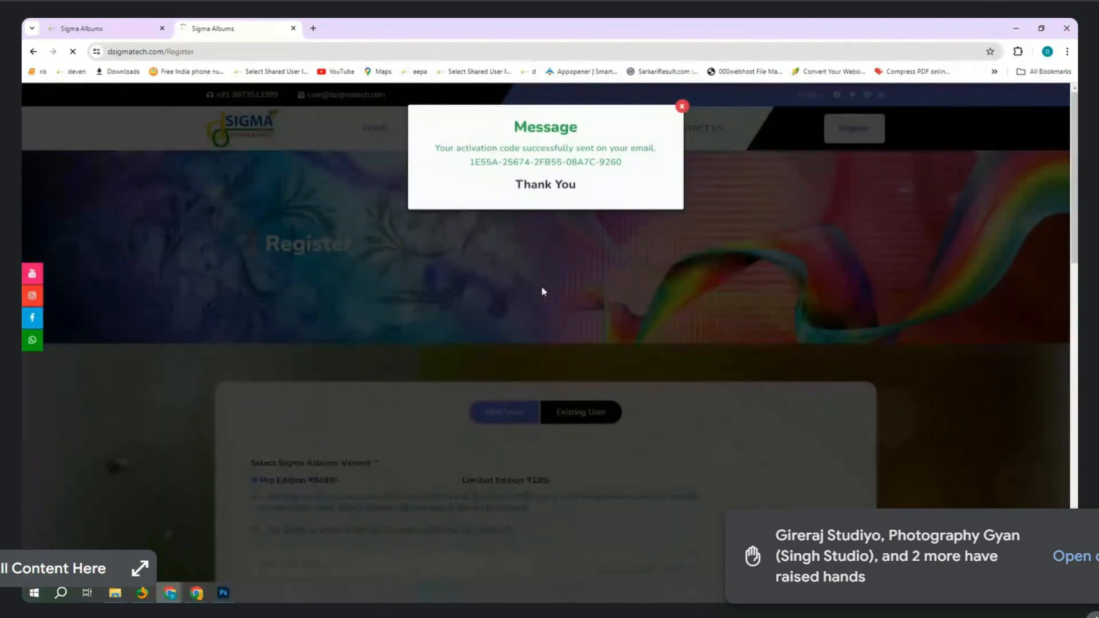
# Copy the activation code into the Sigma Albums Registration window and activate the software.
pyautogui.tripleClick(587, 163)
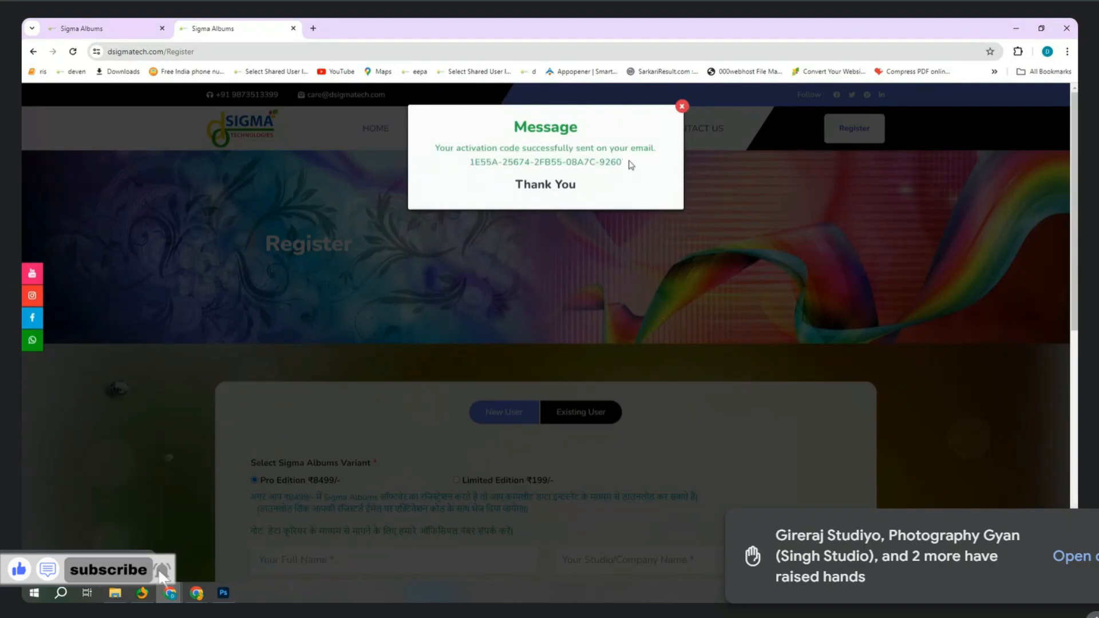
pyautogui.moveTo(628, 161); pyautogui.dragTo(469, 162)
pyautogui.hotkey('ctrl', 'c')
pyautogui.click(142, 593)
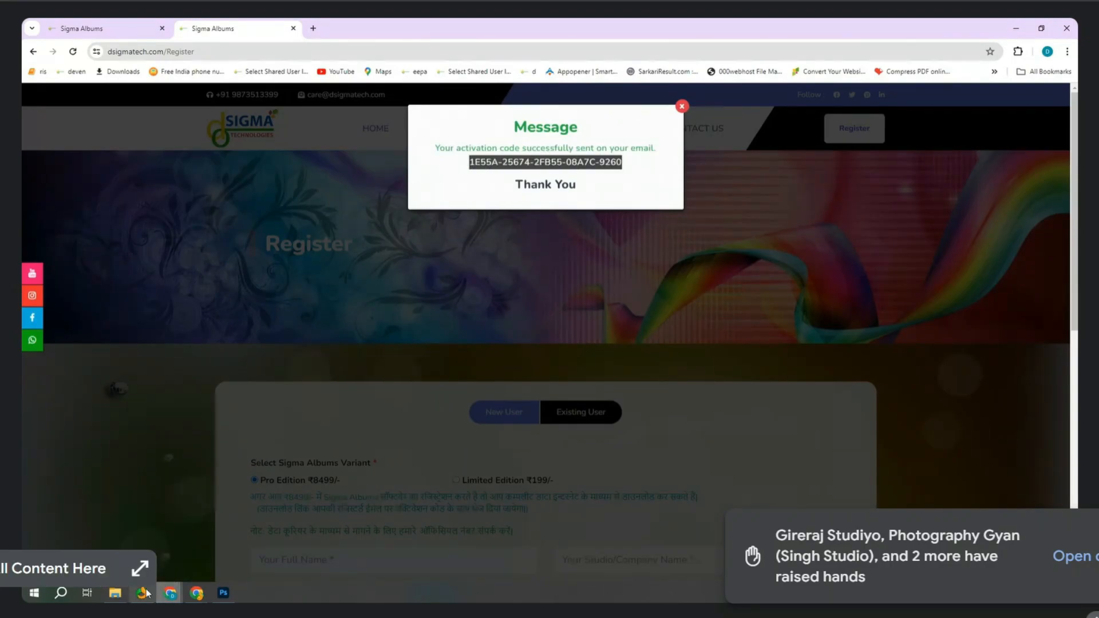
pyautogui.hotkey('ctrl', 'v')
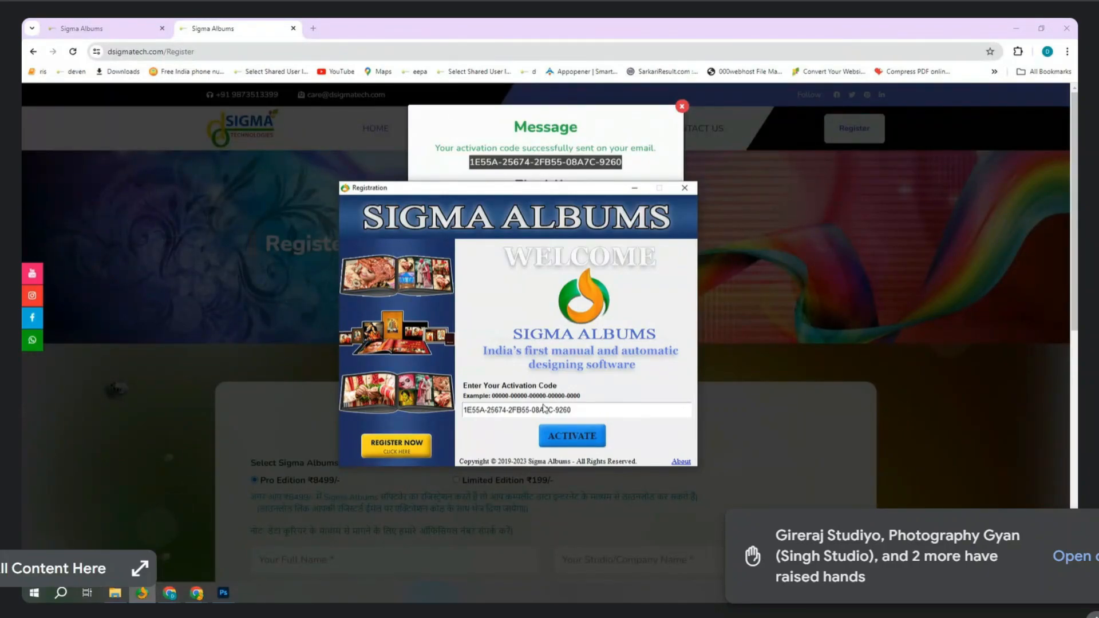
pyautogui.press('Return')
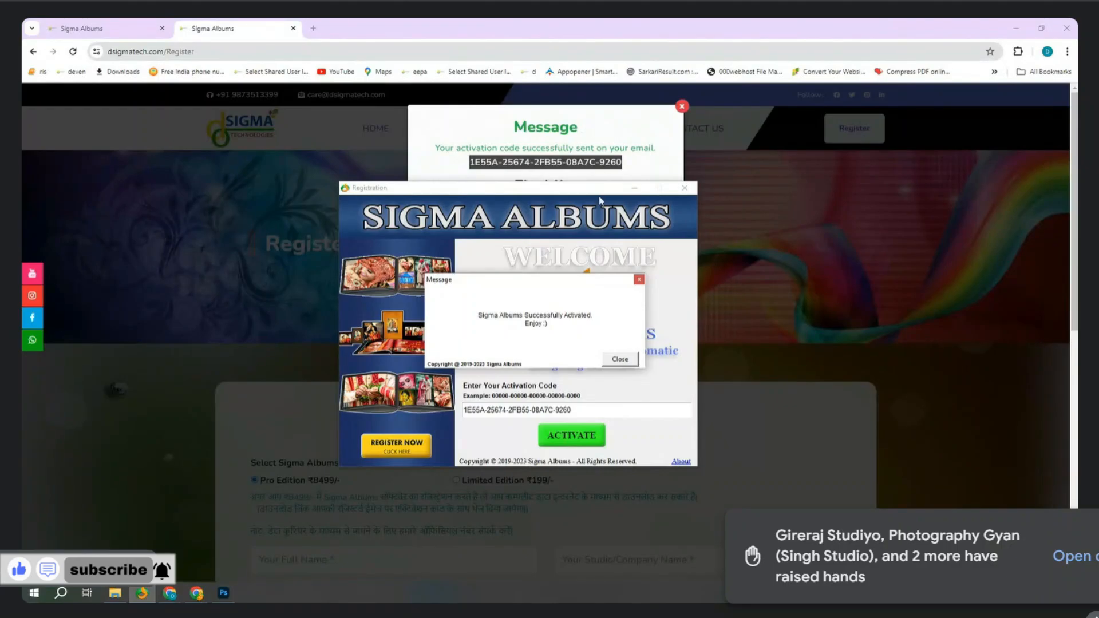
# Dismiss the activation success and code messages and return to Photoshop.
pyautogui.click(620, 359)
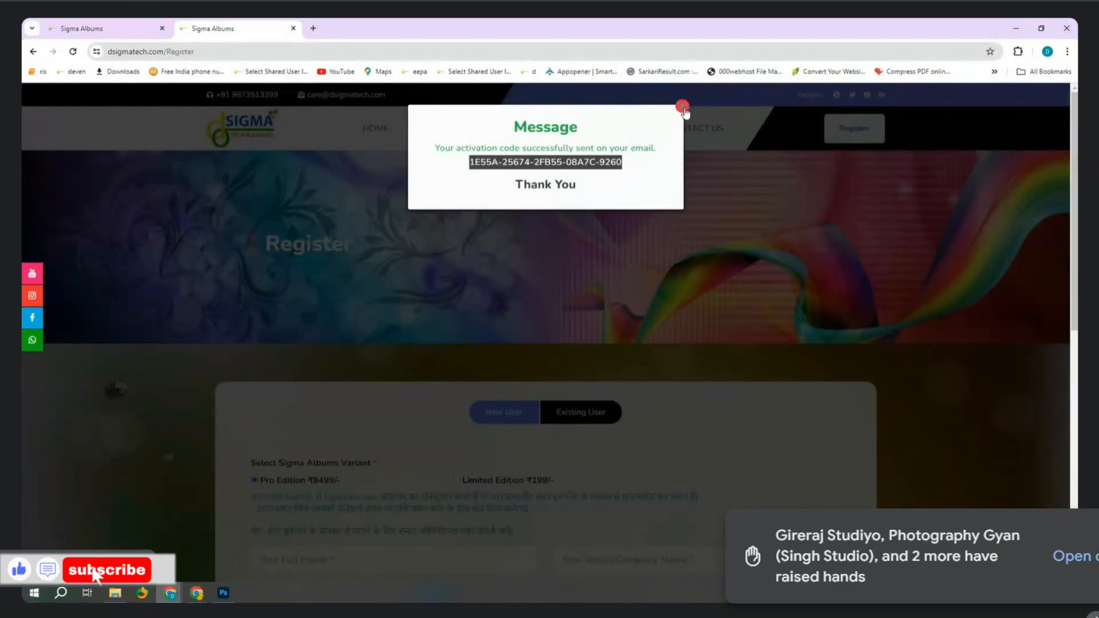
pyautogui.click(681, 106)
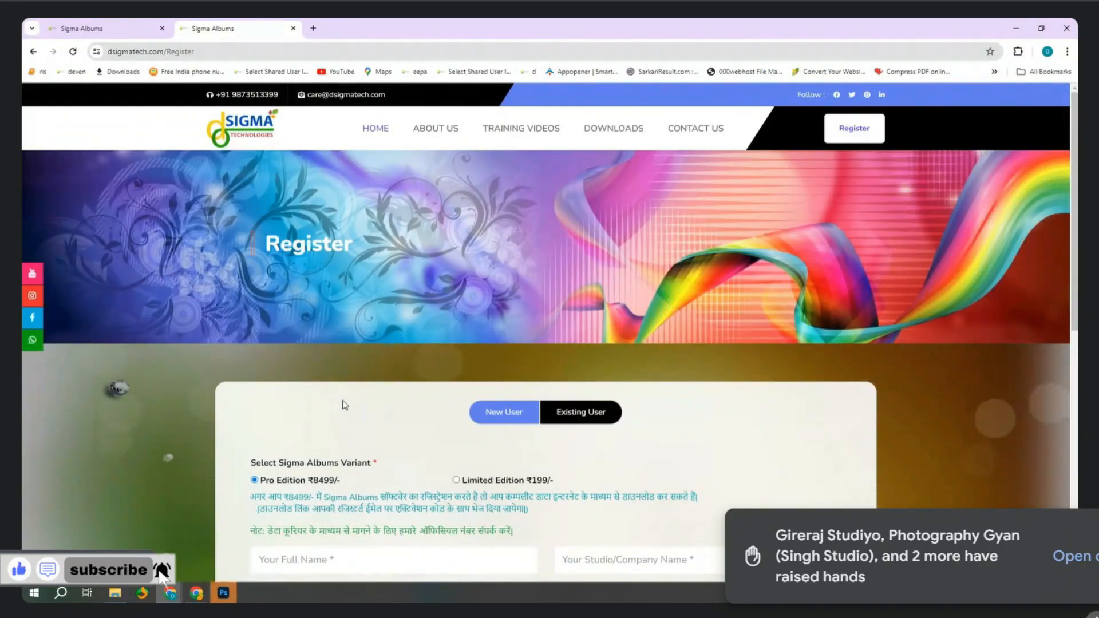
pyautogui.click(223, 592)
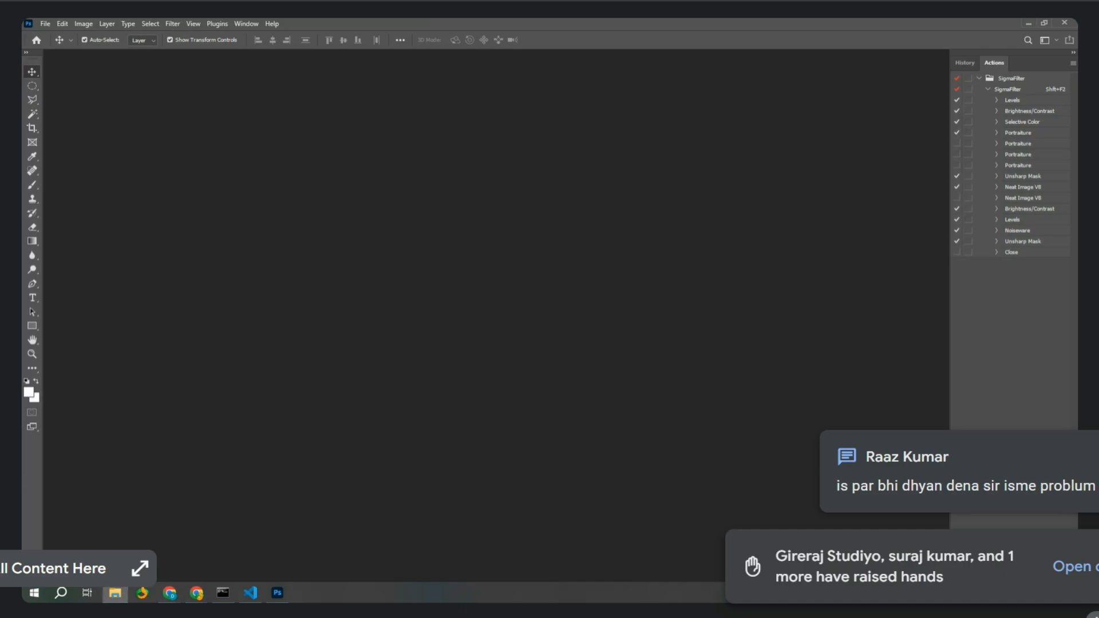
# Open 377-02.psd in Photoshop and rotate the crop box orientation.
pyautogui.moveTo(354, 226); pyautogui.dragTo(378, 250)
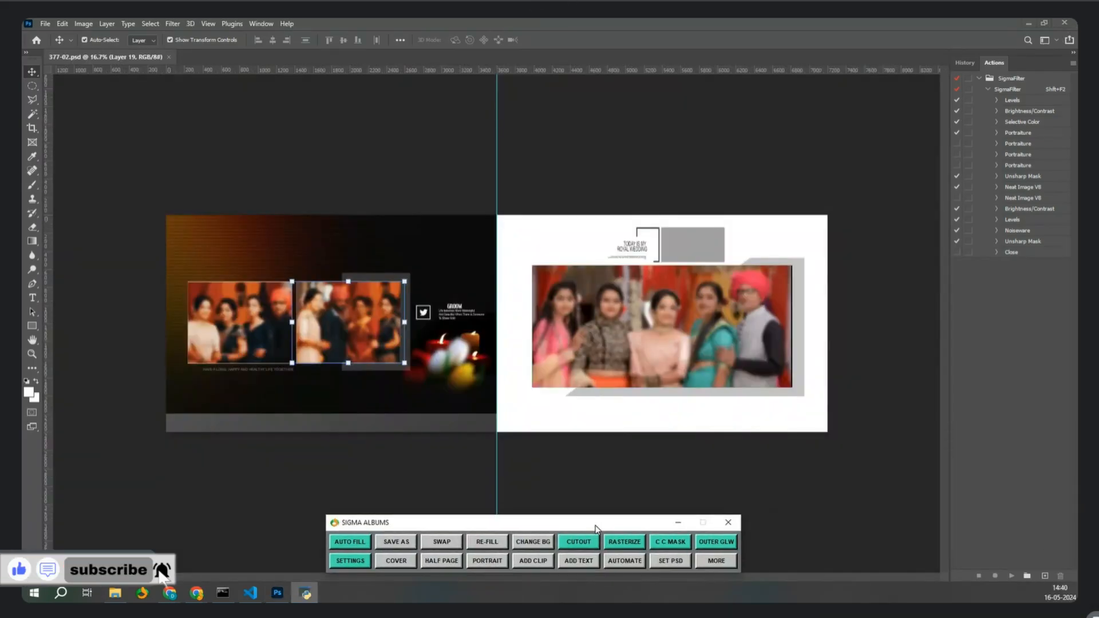
pyautogui.click(697, 348)
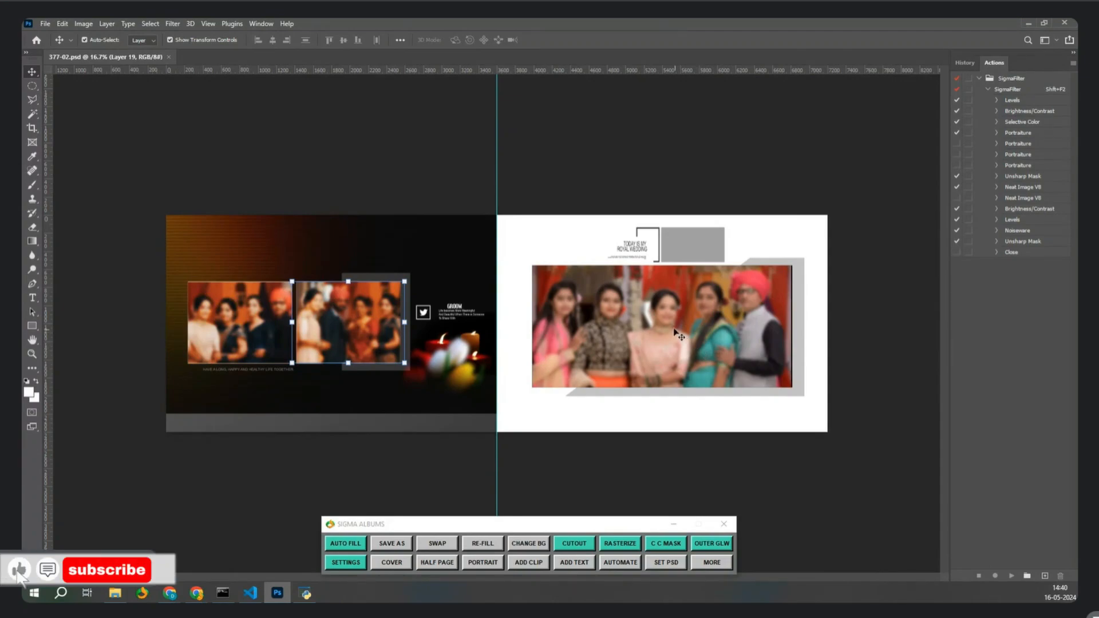
pyautogui.press('c')
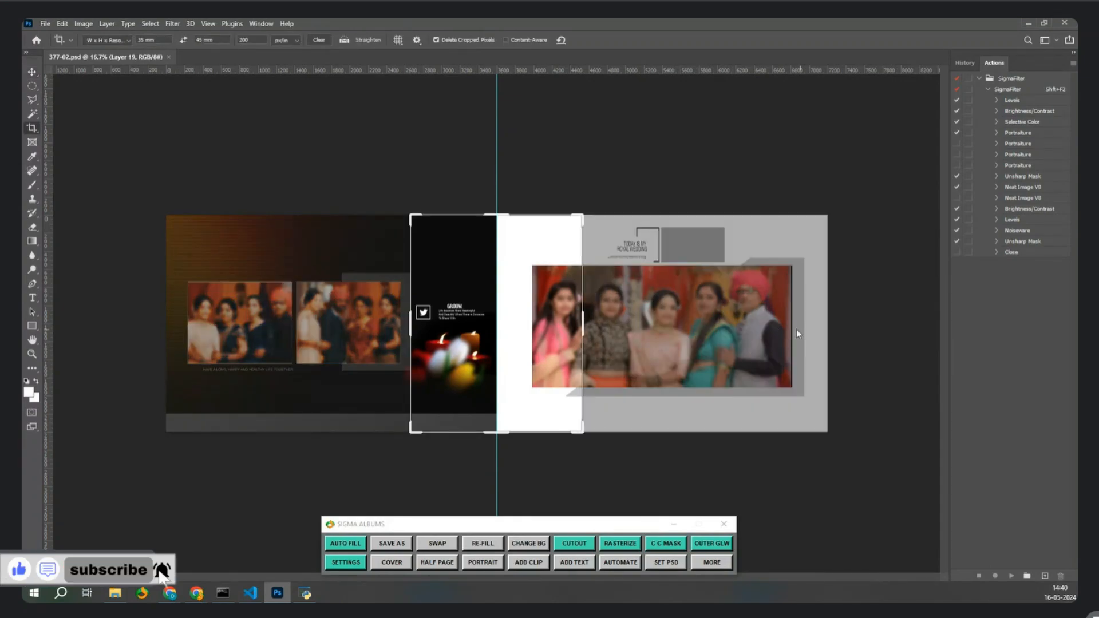
pyautogui.rightClick(550, 316)
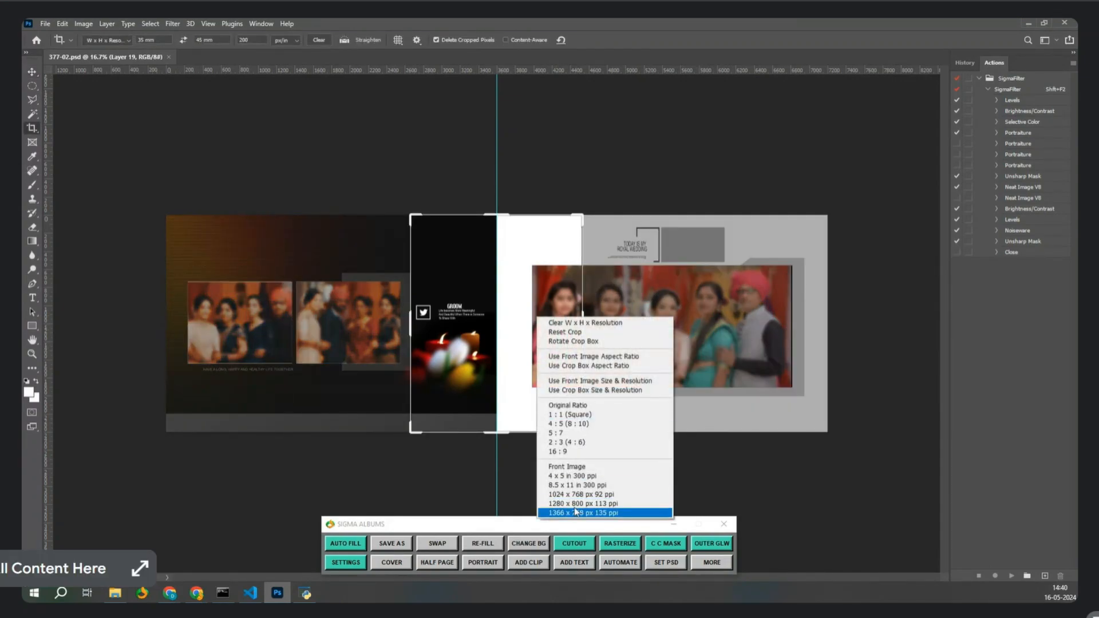
pyautogui.click(612, 341)
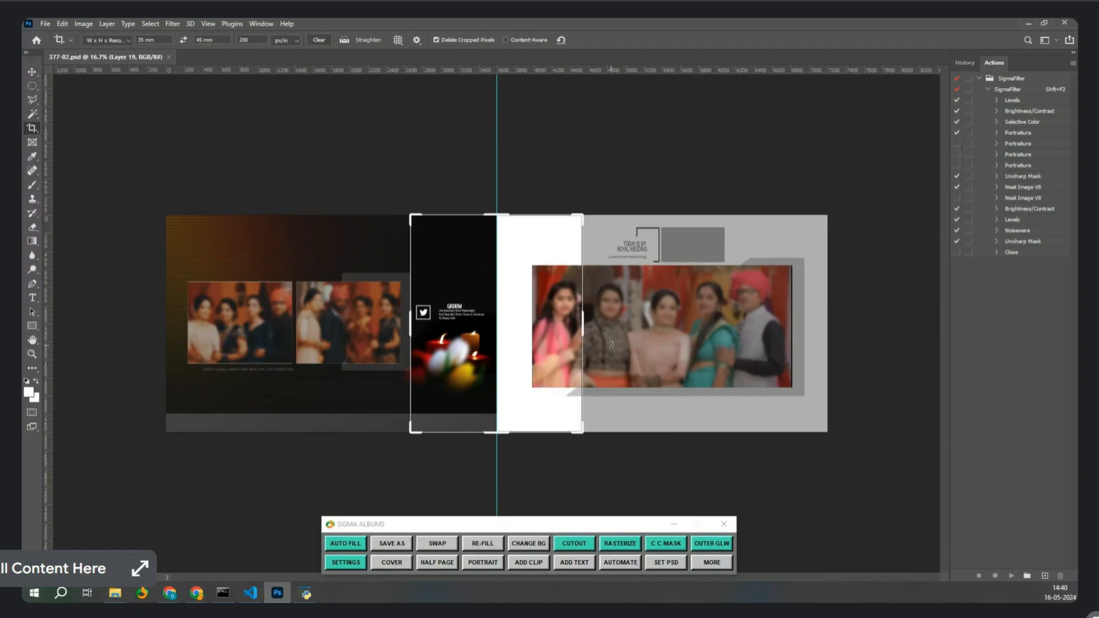
# Clear the crop width, height and resolution, then restart cropping on the whole spread.
pyautogui.rightClick(527, 342)
pyautogui.click(559, 355)
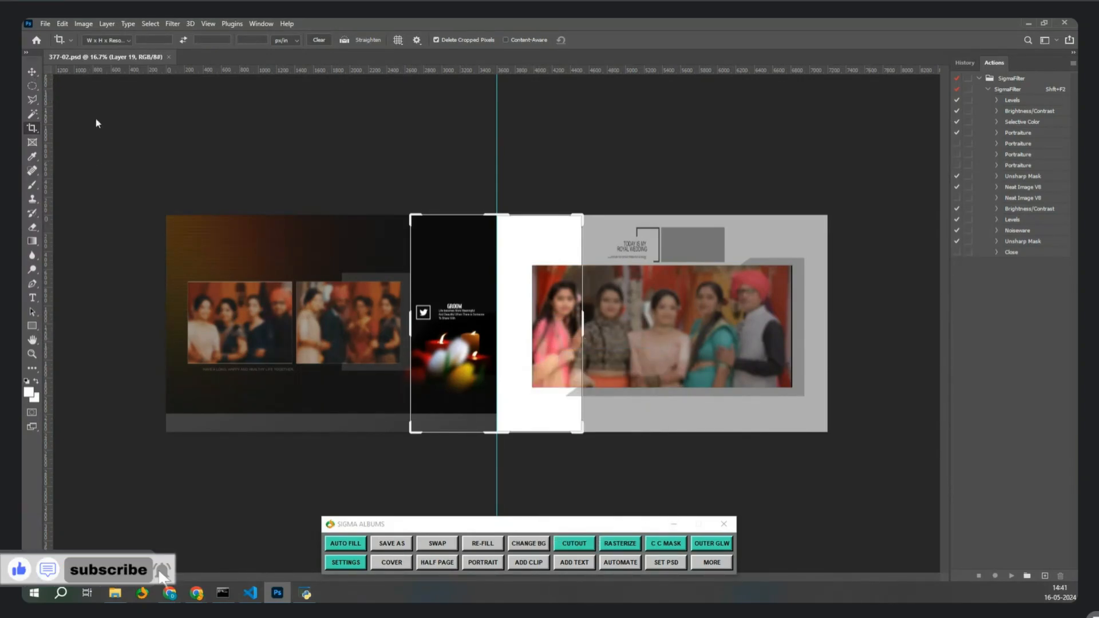
pyautogui.press('v')
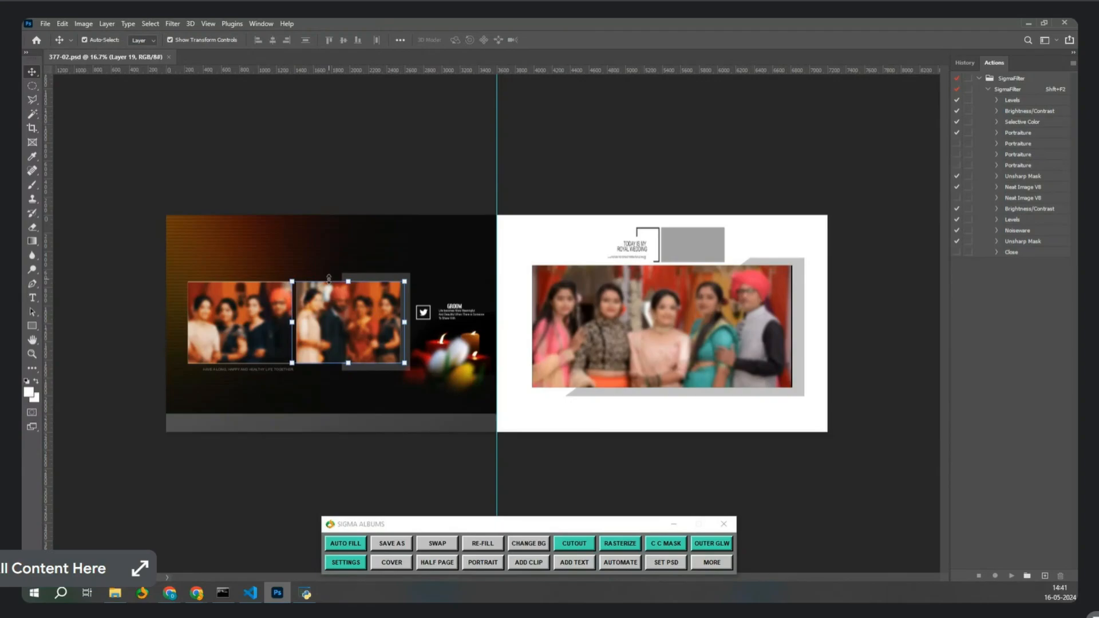
pyautogui.press('m')
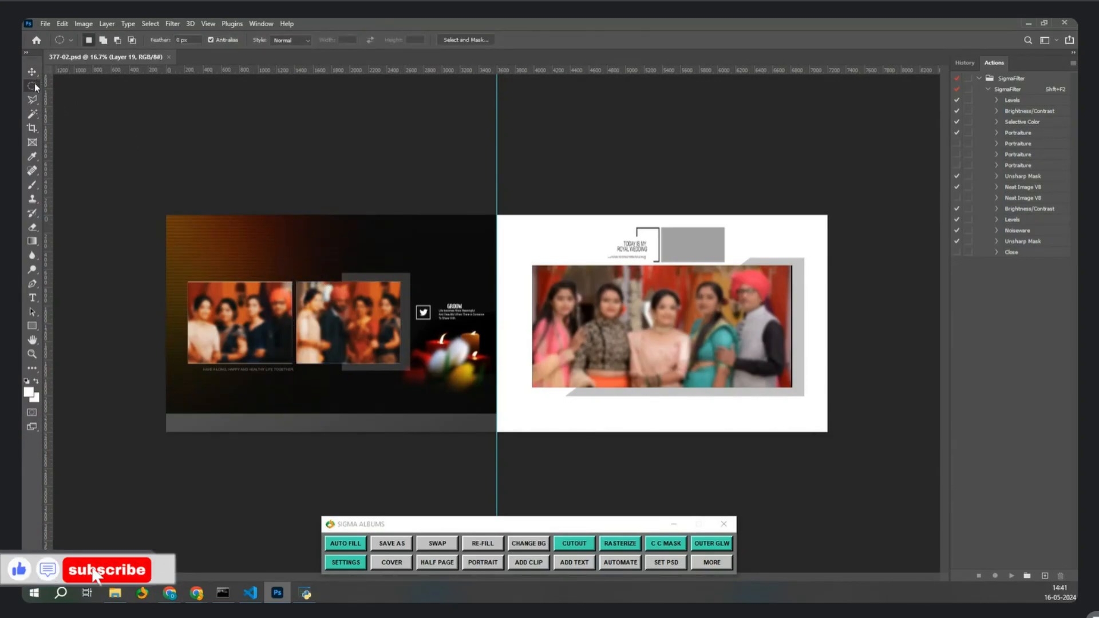
pyautogui.press('c')
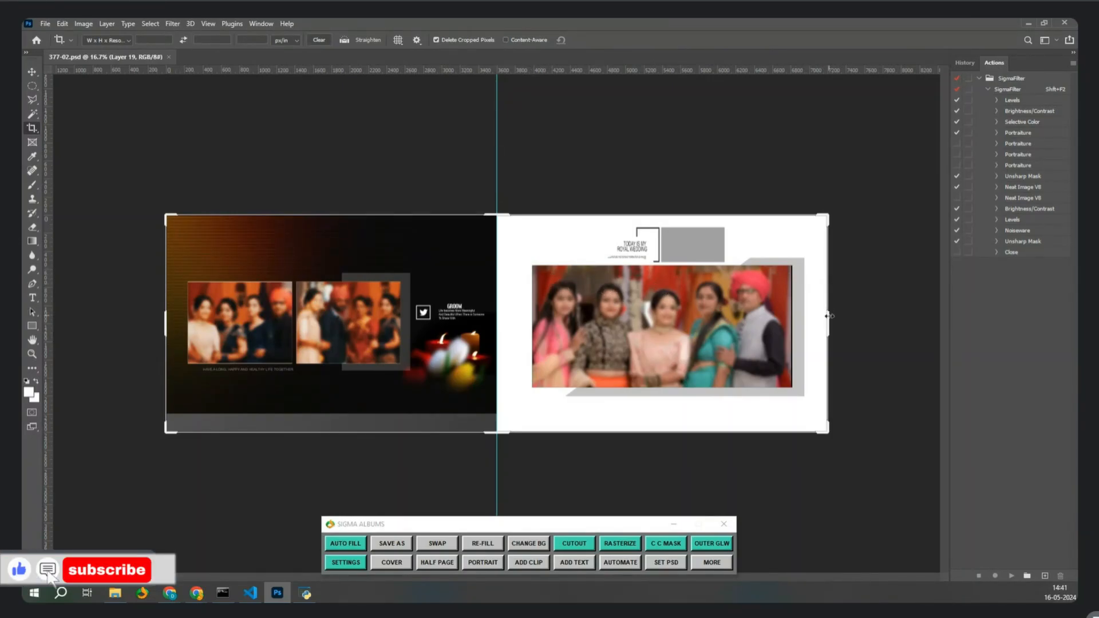
# Crop the 377-02 copy down to the dark left page.
pyautogui.moveTo(828, 320); pyautogui.dragTo(663, 340)
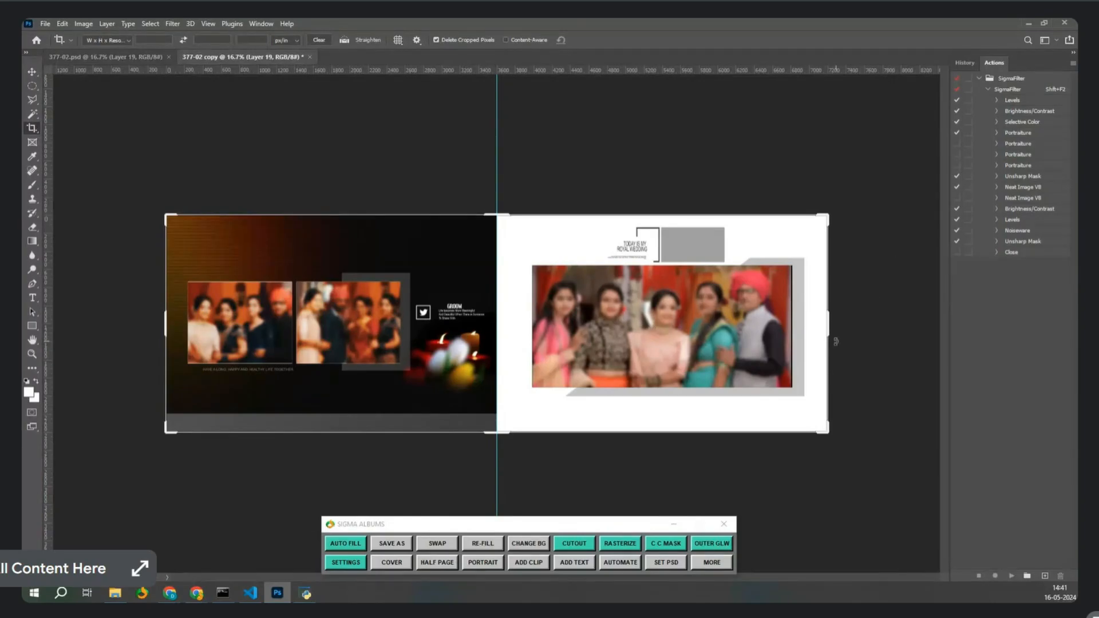
pyautogui.moveTo(829, 327); pyautogui.dragTo(662, 407)
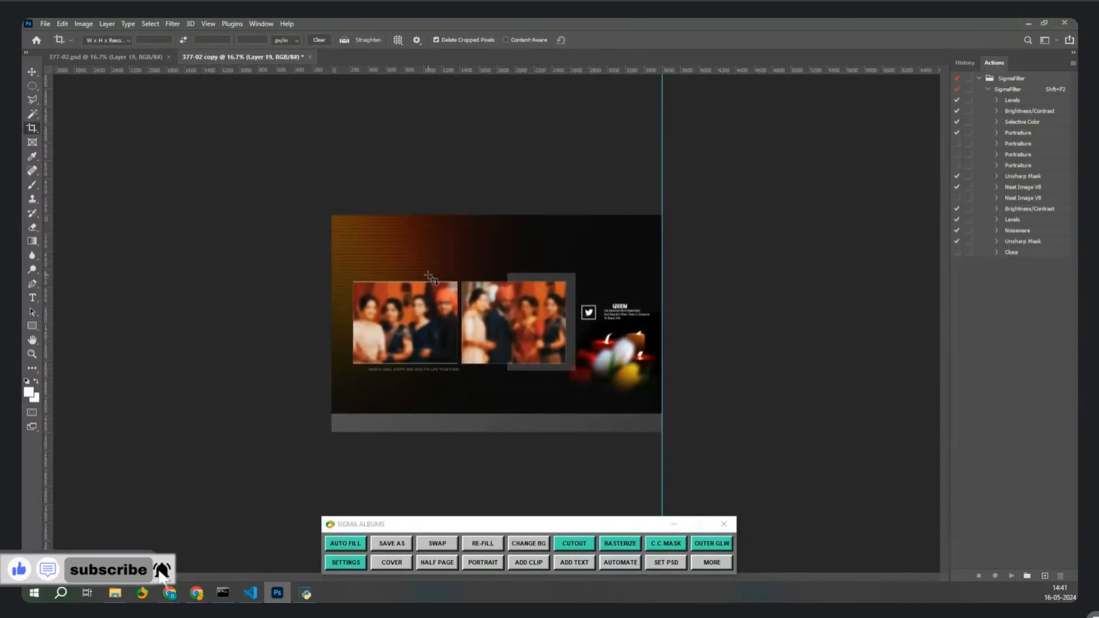
pyautogui.press('Return')
# Crop 377-02.psd to the white right page and select its family photo layer.
pyautogui.click(135, 59)
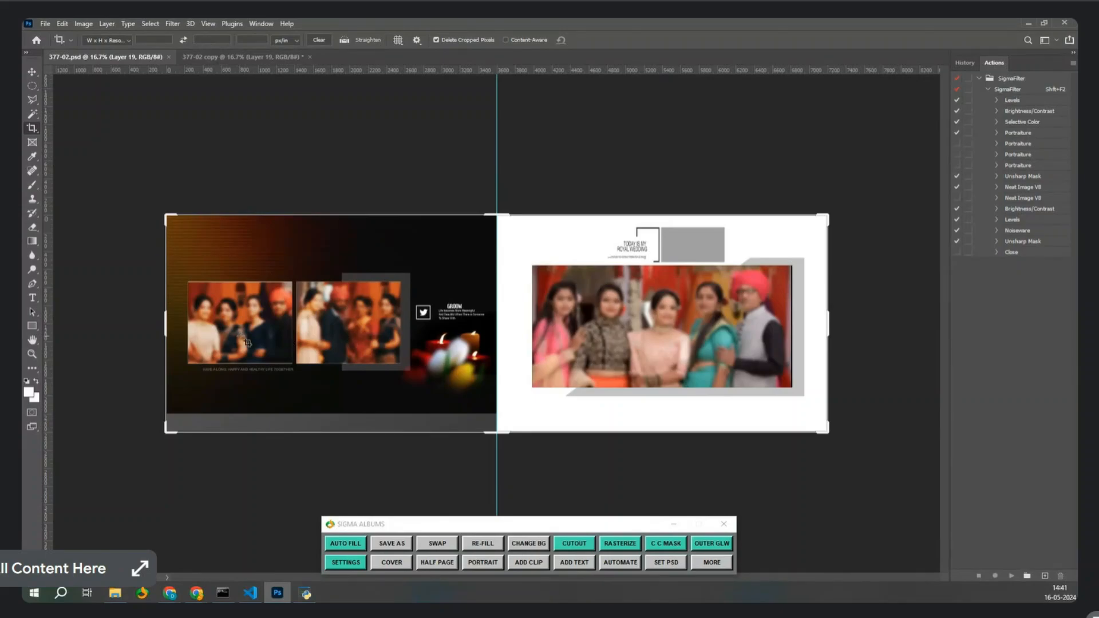
pyautogui.moveTo(166, 323); pyautogui.dragTo(330, 372)
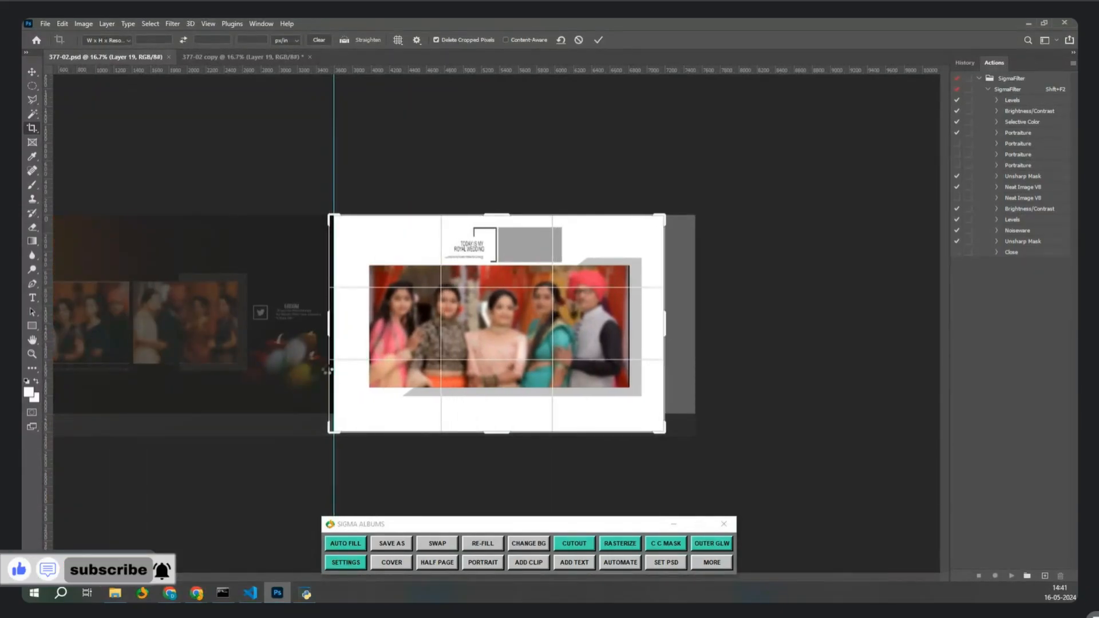
pyautogui.doubleClick(393, 327)
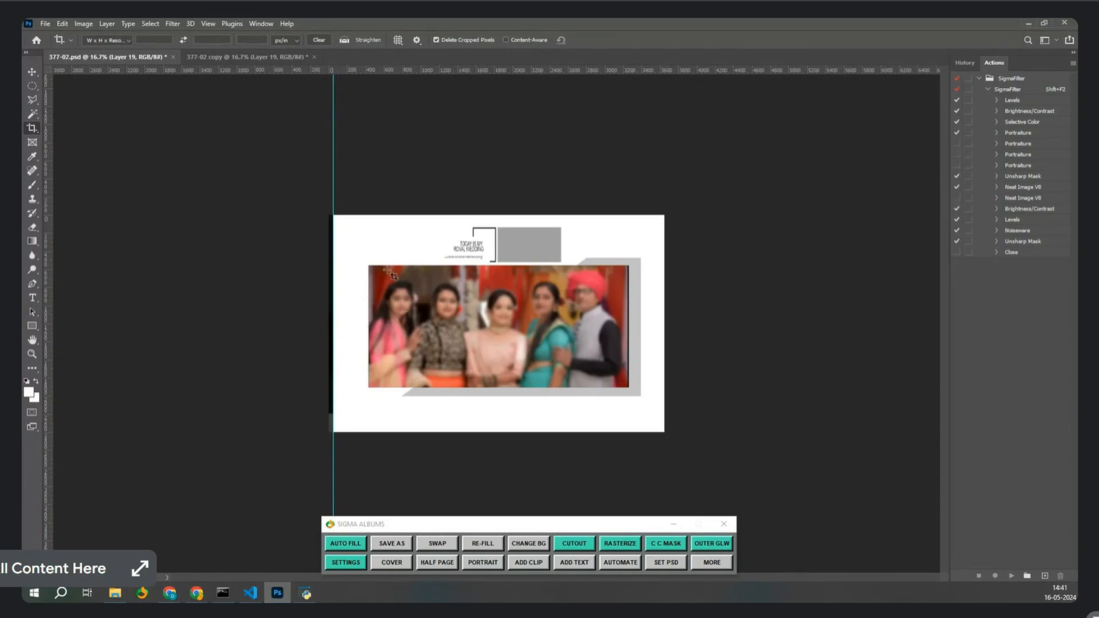
pyautogui.click(238, 57)
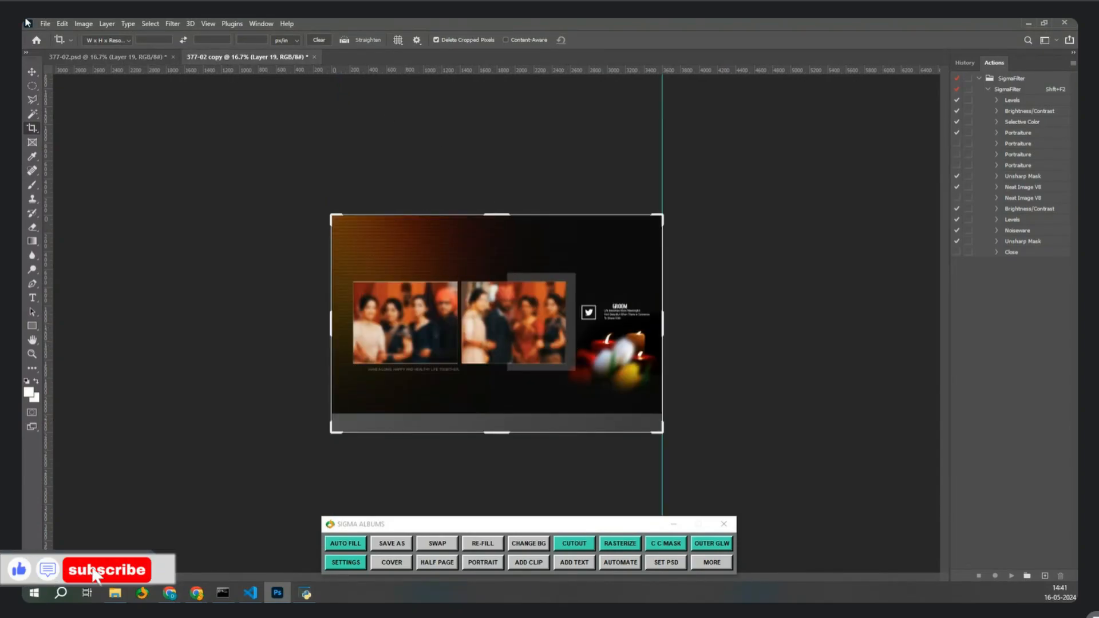
pyautogui.click(147, 60)
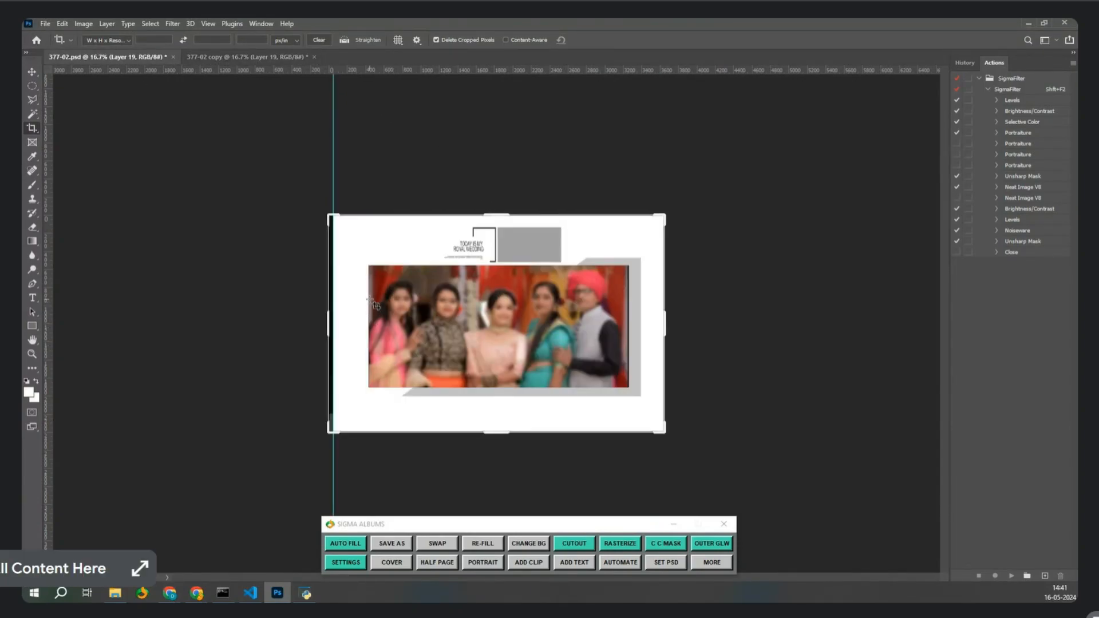
pyautogui.press('v')
pyautogui.click(563, 333)
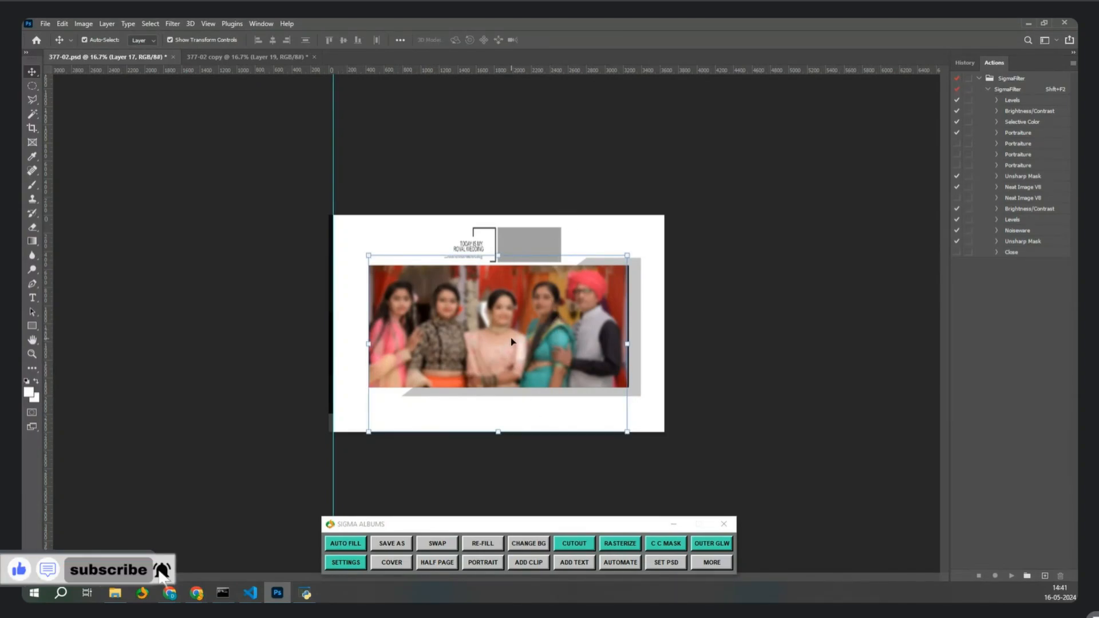
# Point the Sigma Albums Cutout Images folder to D:/Photos and save the project settings.
pyautogui.click(346, 561)
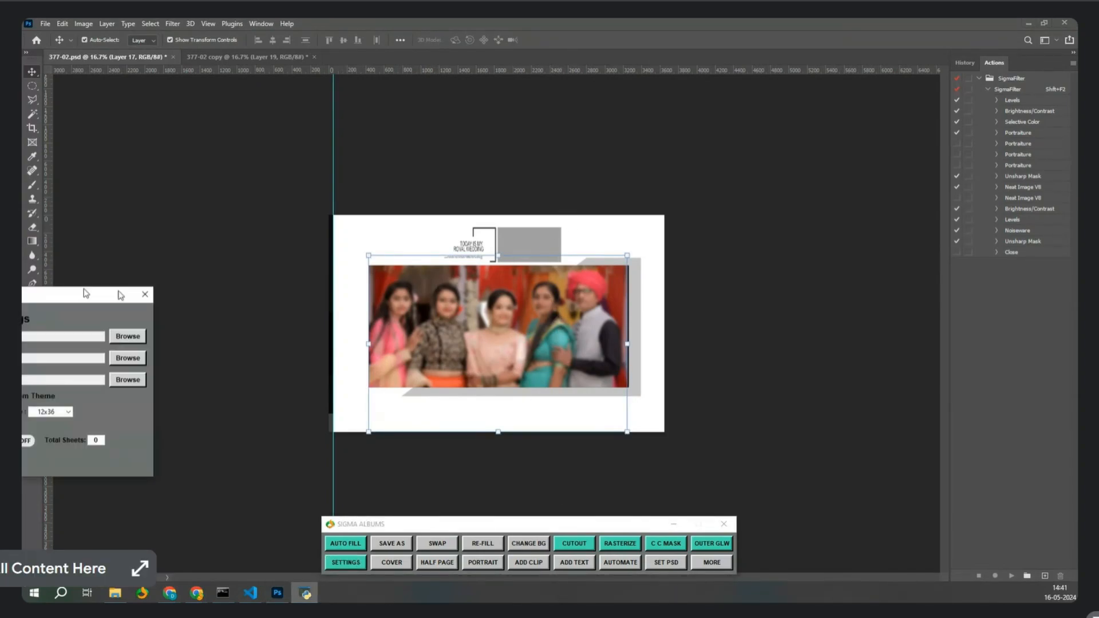
pyautogui.moveTo(86, 293); pyautogui.dragTo(602, 351)
pyautogui.click(642, 394)
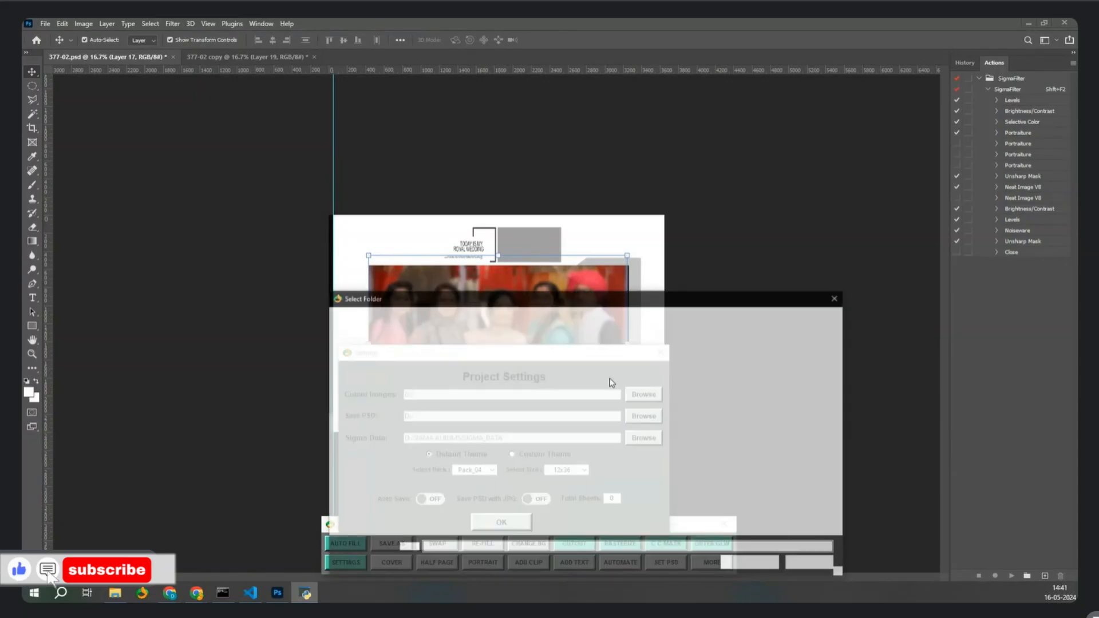
pyautogui.click(372, 526)
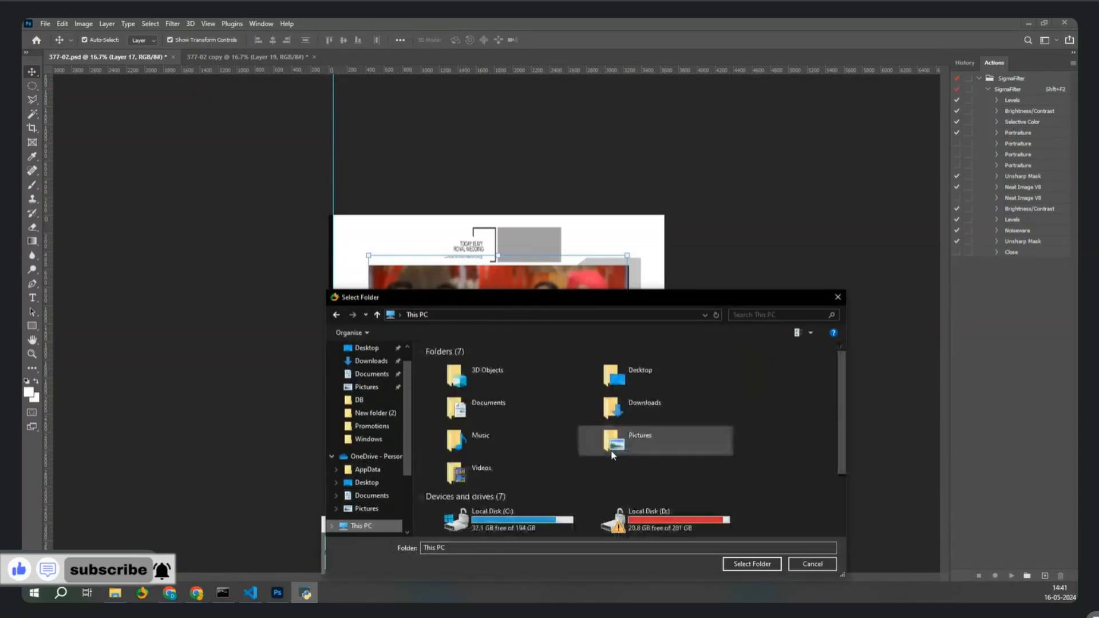
pyautogui.scroll(-2, 641, 452)
pyautogui.click(659, 458)
pyautogui.doubleClick(660, 458)
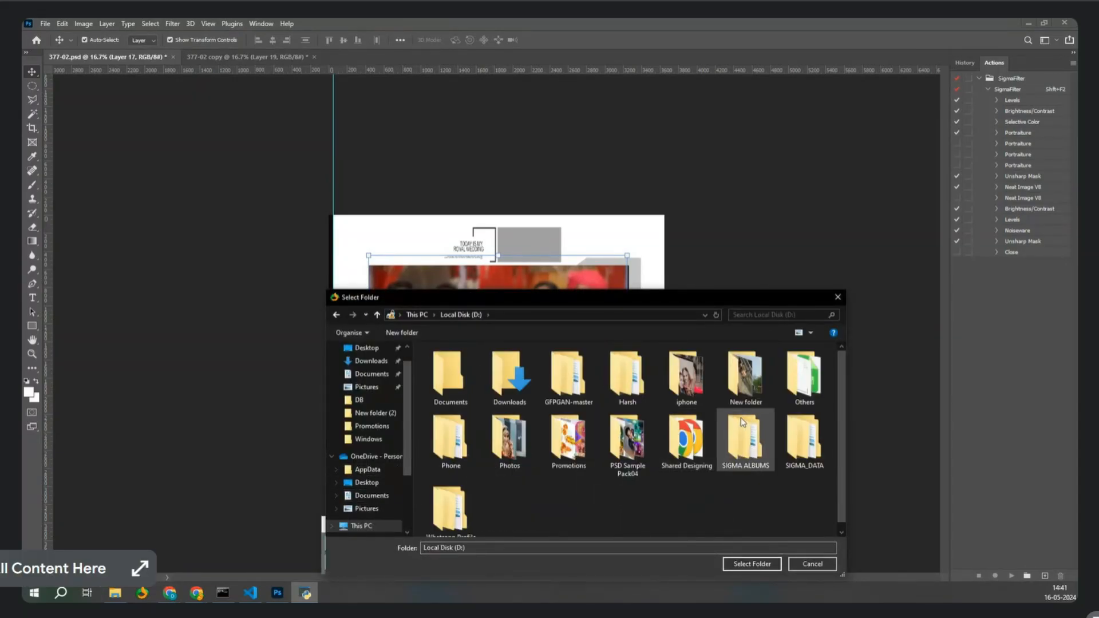
pyautogui.click(519, 461)
pyautogui.click(760, 564)
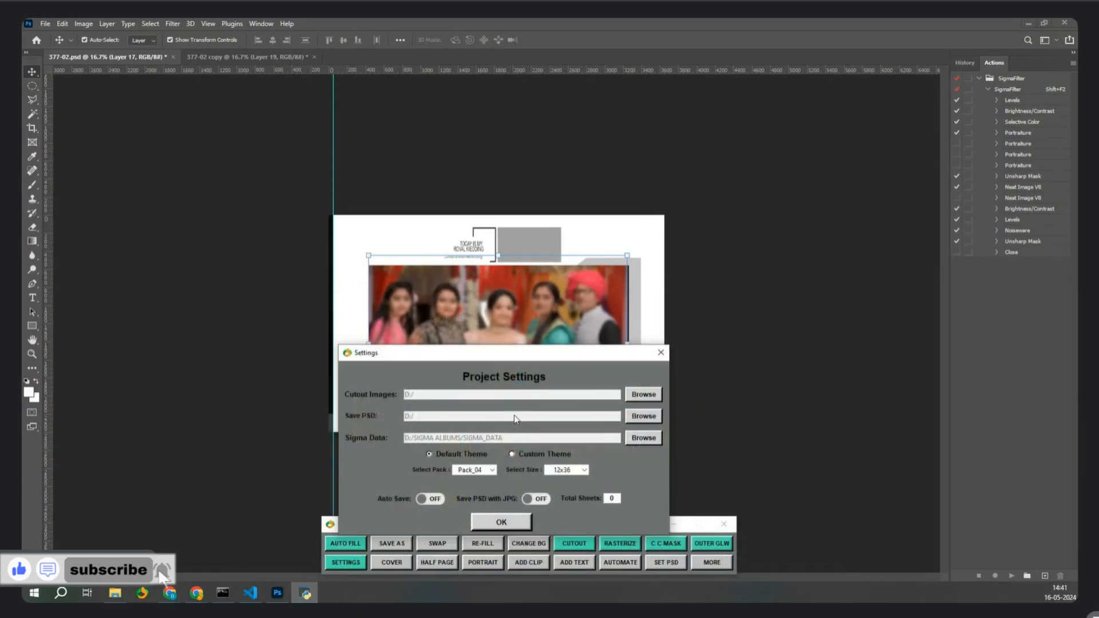
pyautogui.click(501, 521)
# Show the Layers panel and apply Layer 17's mask permanently.
pyautogui.click(261, 23)
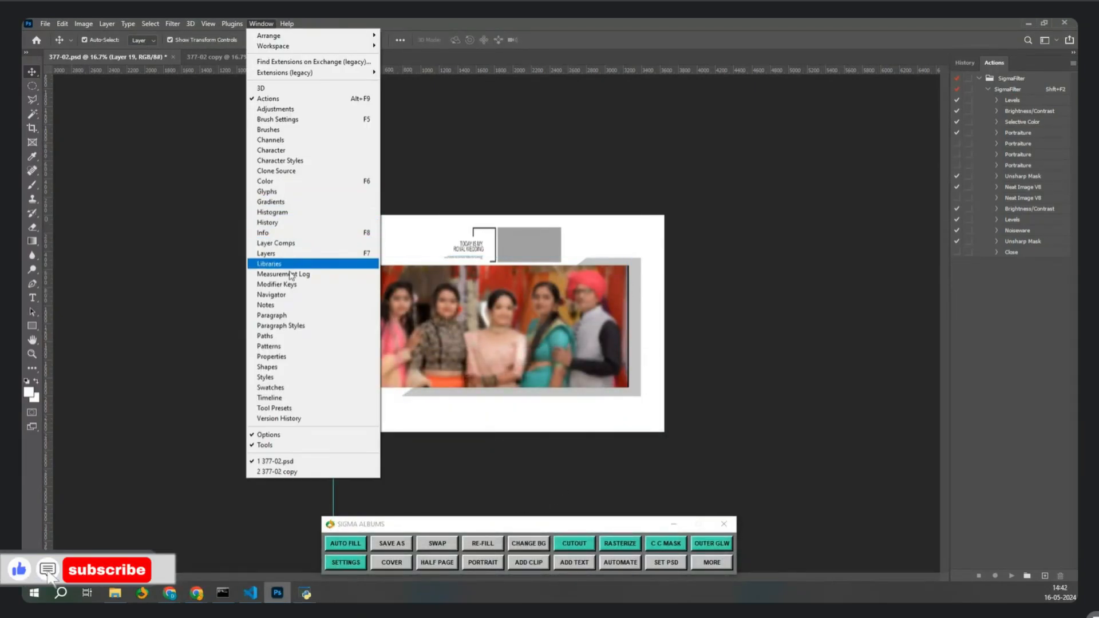
pyautogui.click(266, 253)
pyautogui.click(1001, 380)
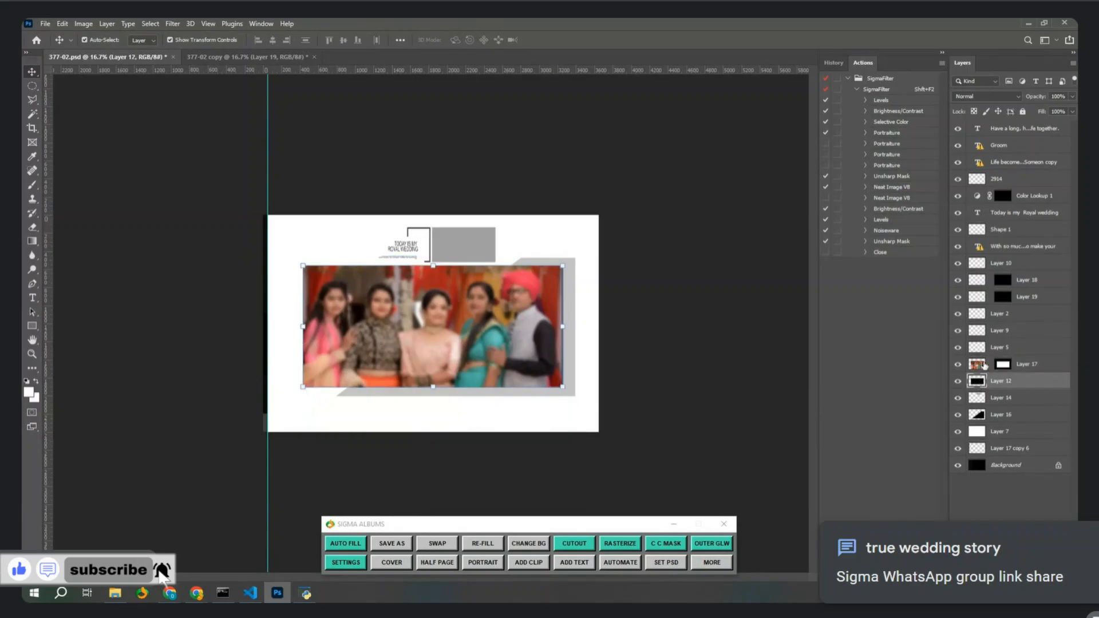
pyautogui.rightClick(1002, 364)
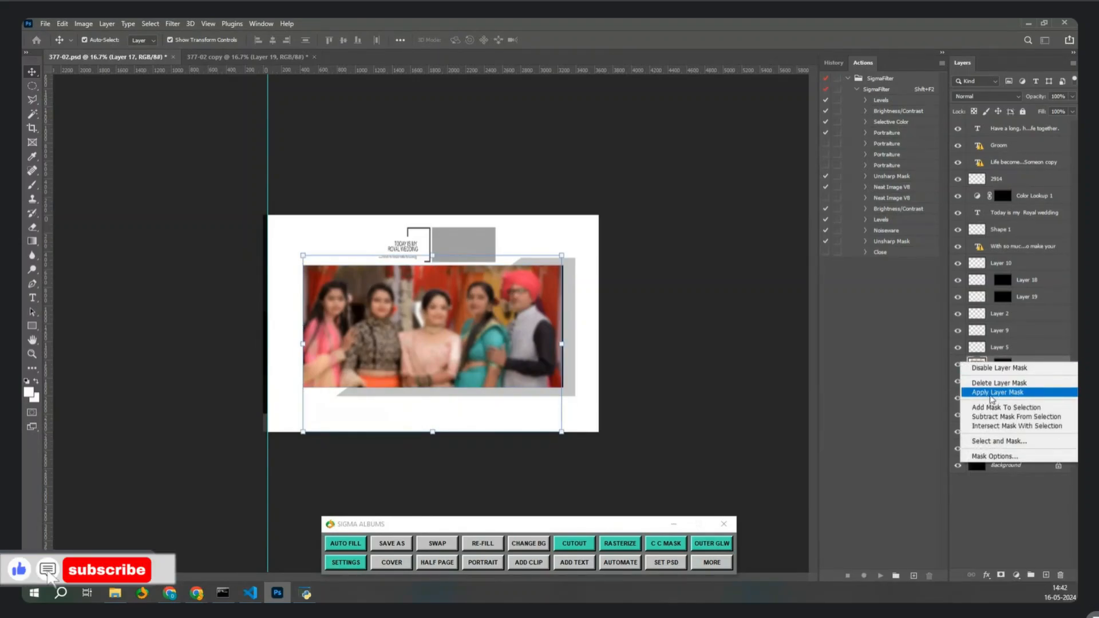
pyautogui.click(997, 393)
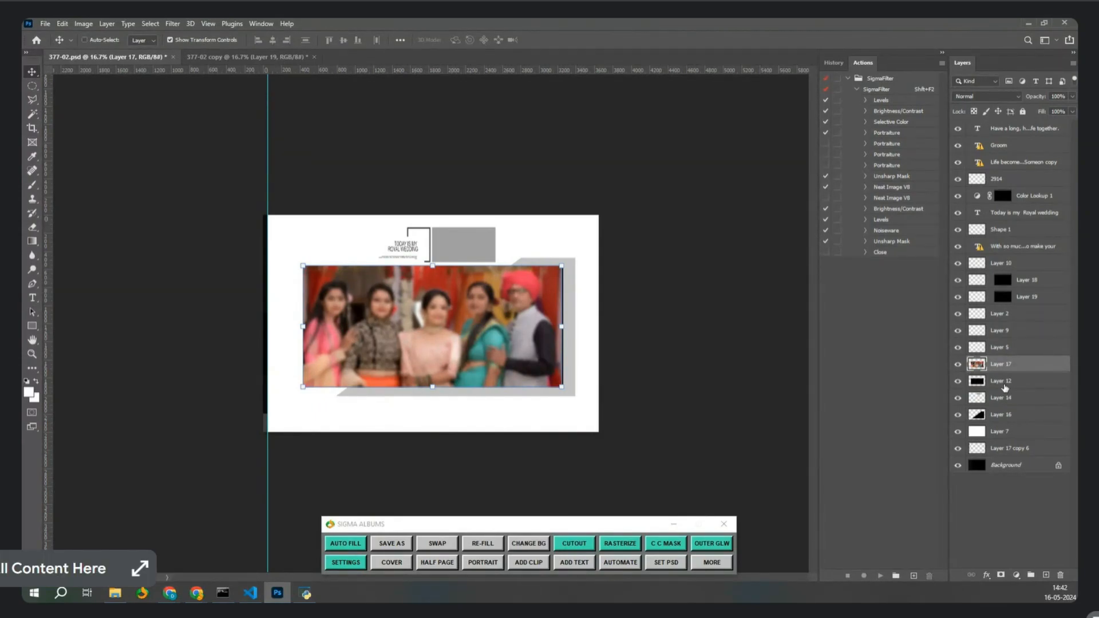
# Clip Layer 17 into Layer 12's frame and enlarge the family photo to about 114%.
pyautogui.hotkey('ctrl', 'alt', 'g')
pyautogui.moveTo(570, 260)
pyautogui.mouseDown()
pyautogui.moveTo(625, 222)
pyautogui.moveTo(584, 261)
pyautogui.mouseUp()
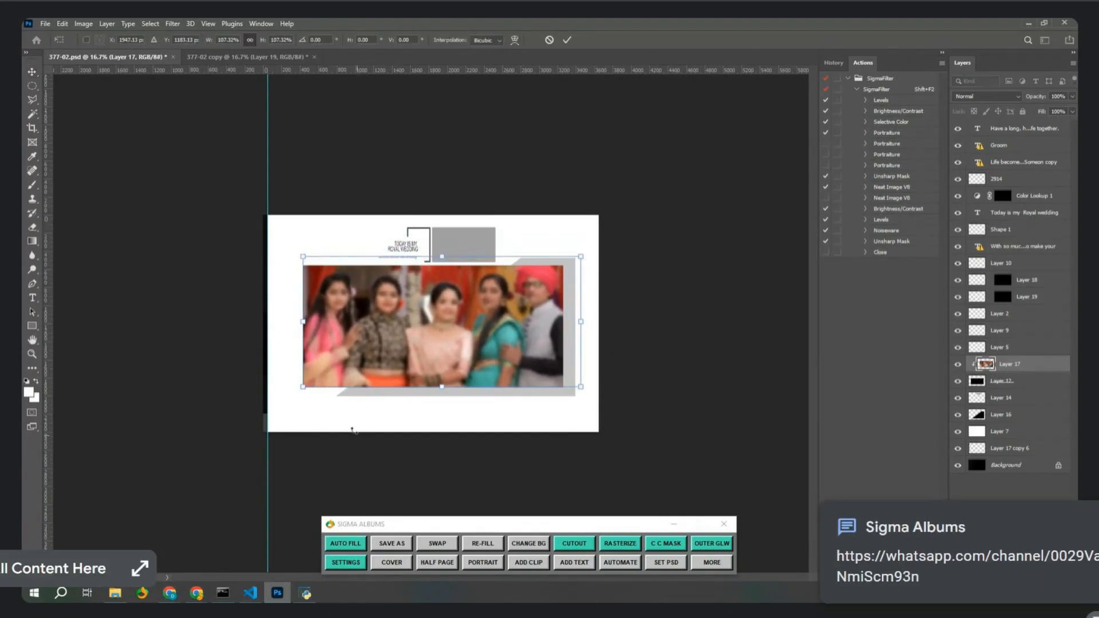
pyautogui.moveTo(305, 389); pyautogui.dragTo(283, 394)
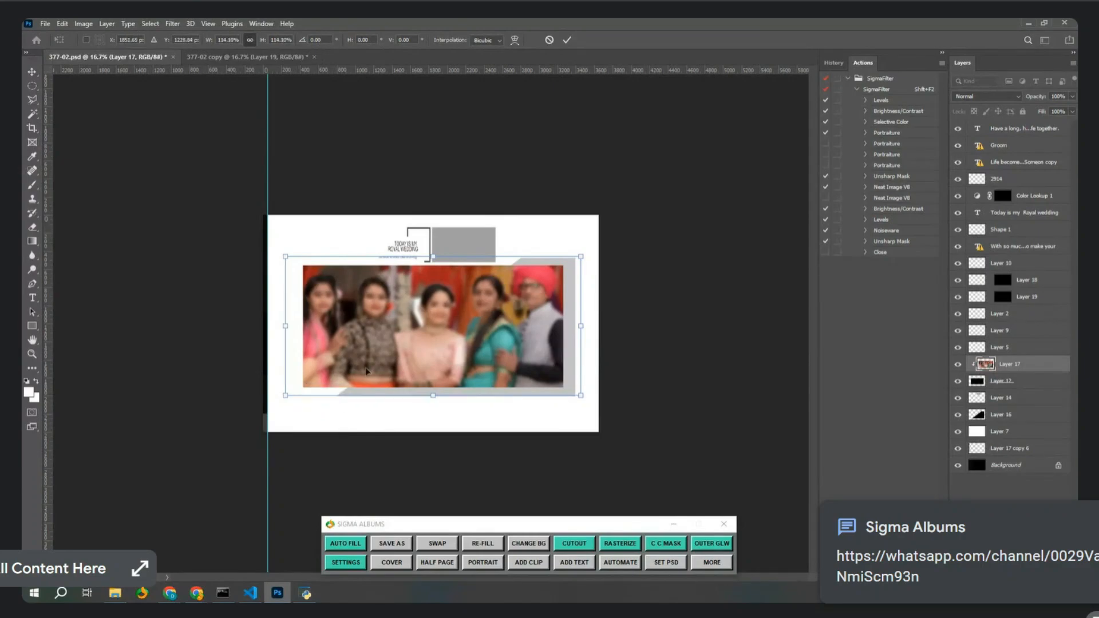
pyautogui.moveTo(478, 277); pyautogui.dragTo(479, 283)
pyautogui.press('Return')
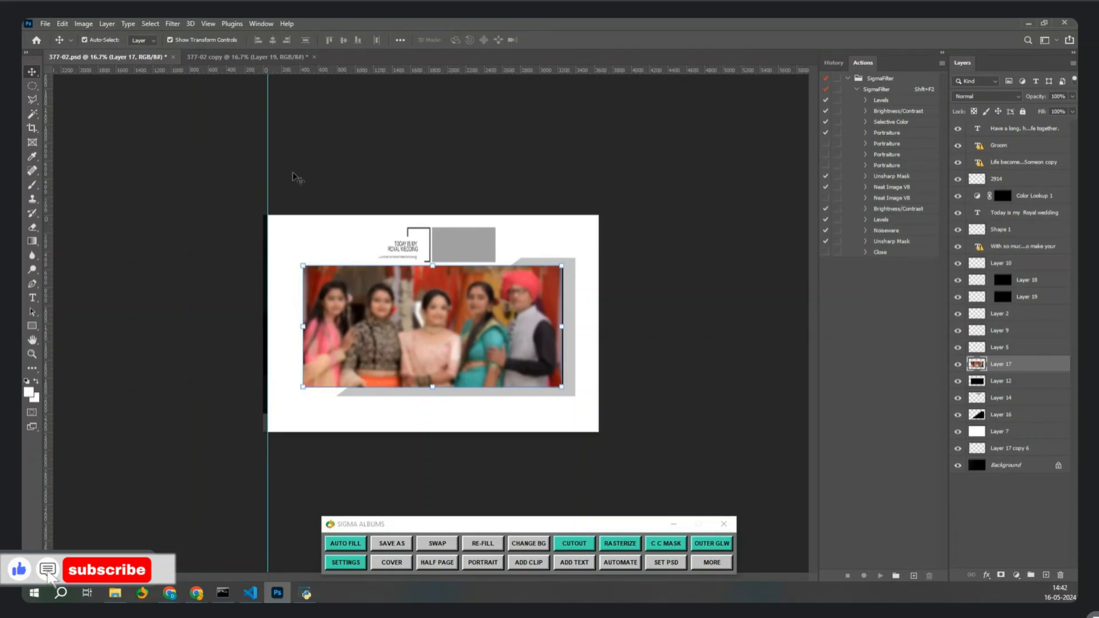
# Clip the family photo into Layer 12's frame and scale it to about 94% to fit.
pyautogui.click(106, 23)
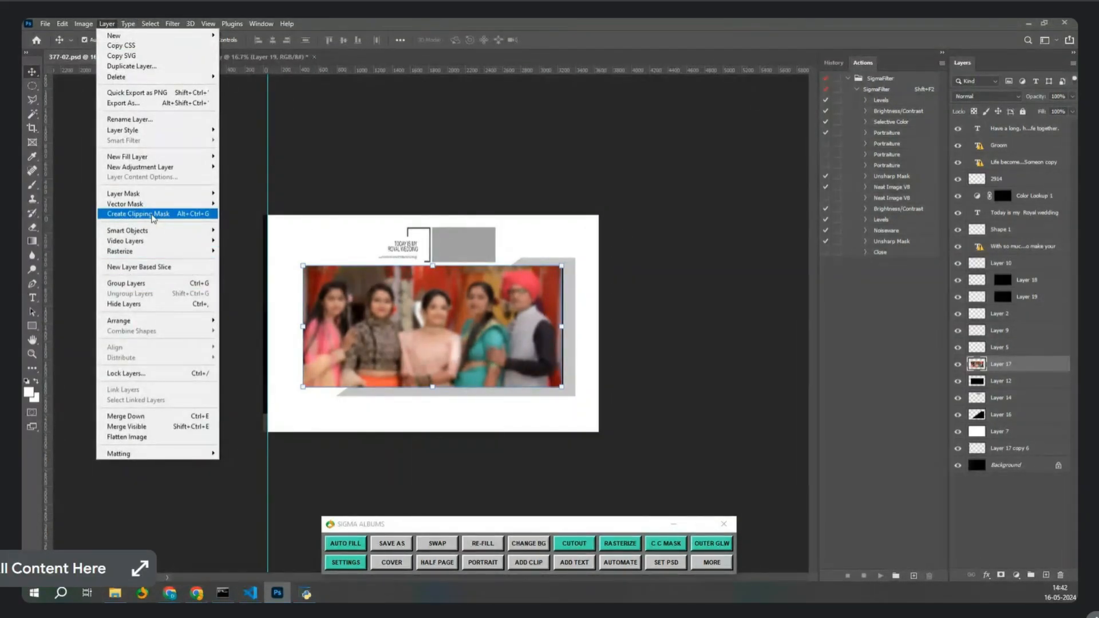
pyautogui.click(152, 217)
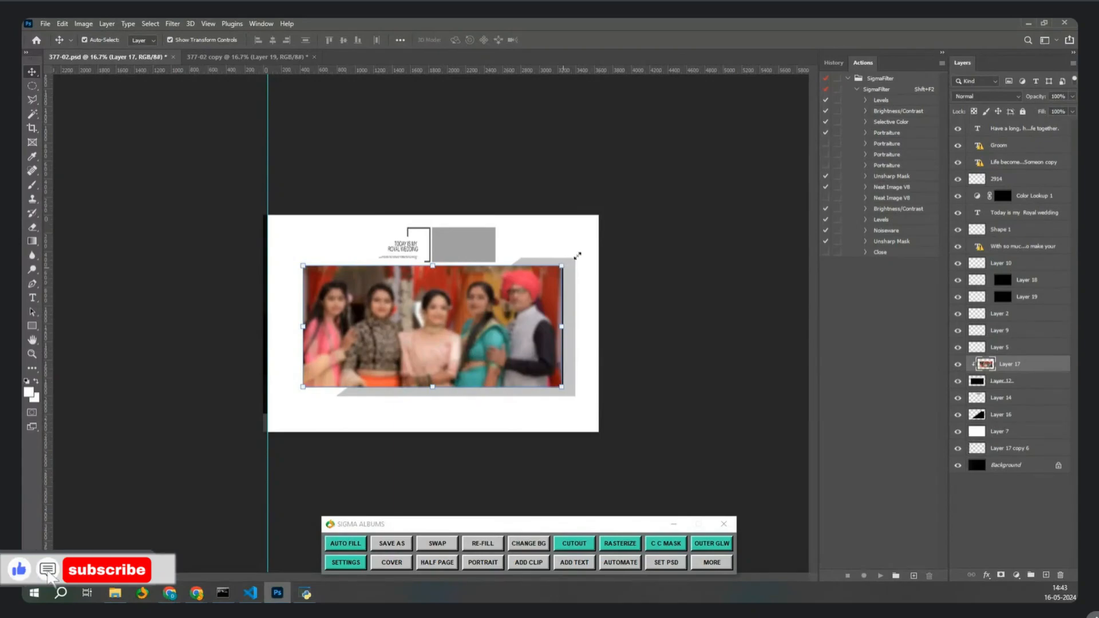
pyautogui.hotkey('ctrl', 't')
pyautogui.moveTo(561, 265)
pyautogui.mouseDown()
pyautogui.moveTo(617, 238)
pyautogui.moveTo(577, 258)
pyautogui.mouseUp()
pyautogui.press('Return')
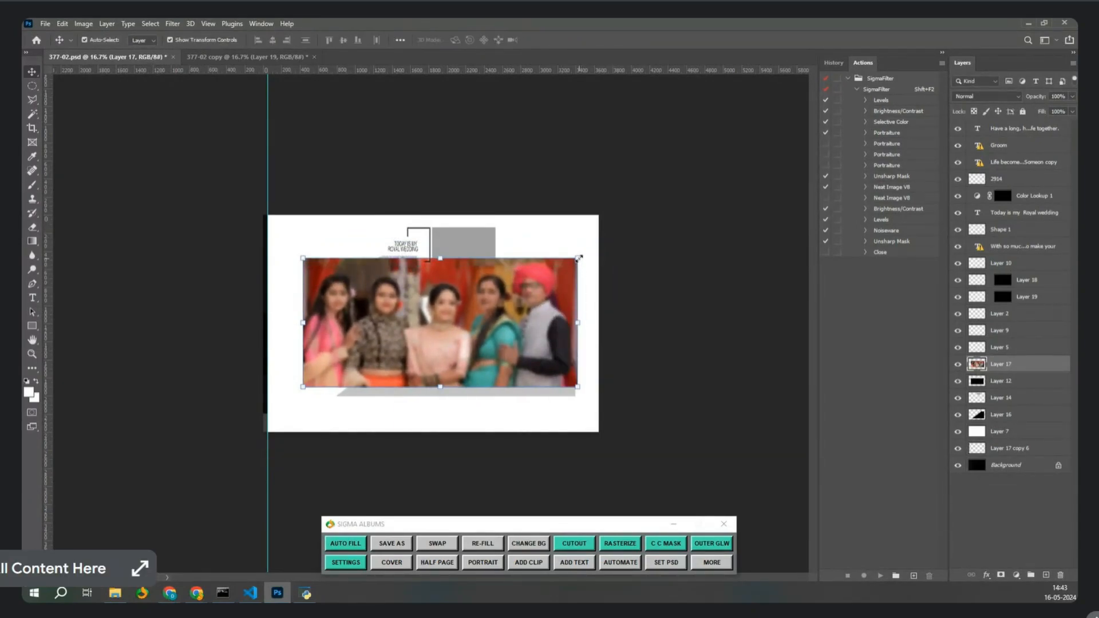
pyautogui.moveTo(577, 258); pyautogui.dragTo(533, 302)
pyautogui.moveTo(614, 244); pyautogui.dragTo(578, 259)
pyautogui.press('Return')
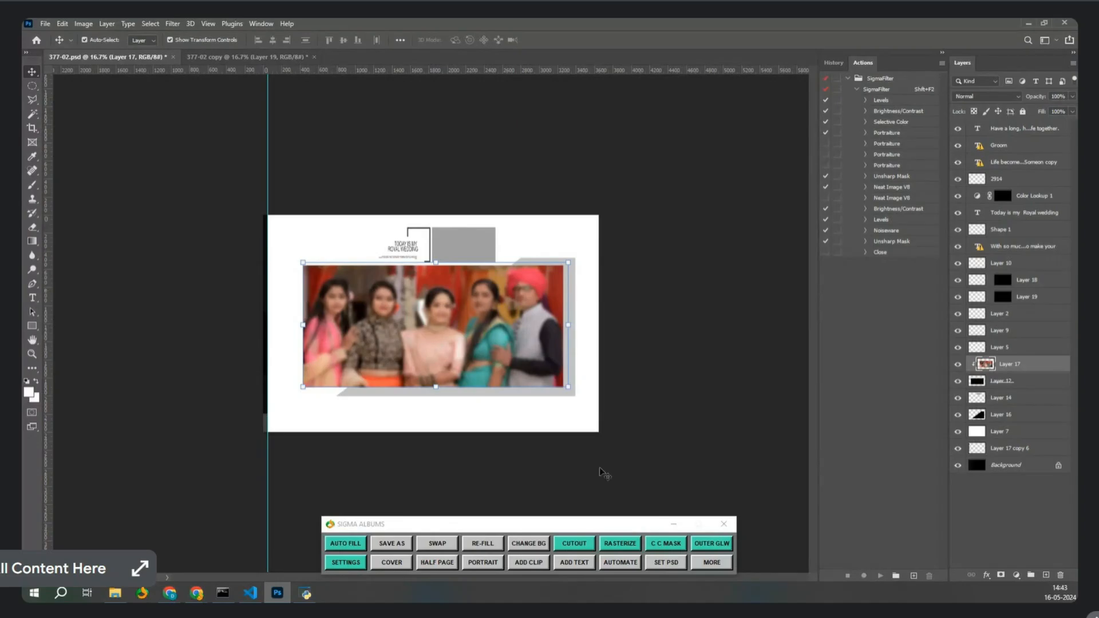
# Replace the framed photo with the couple photo from the Photos folder.
pyautogui.click(574, 546)
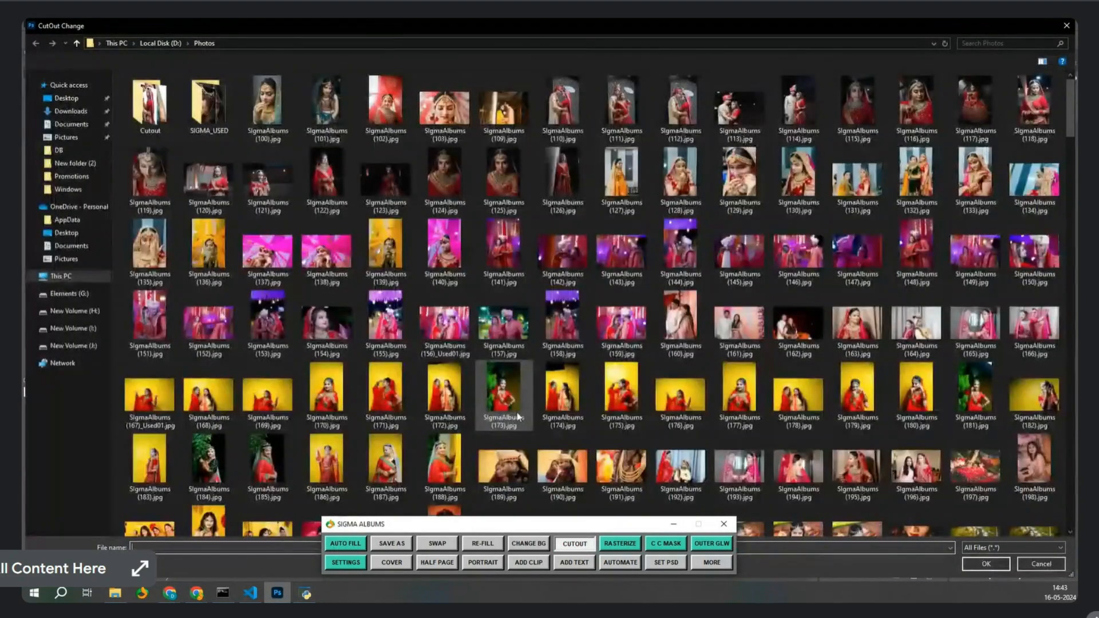
pyautogui.click(611, 322)
pyautogui.doubleClick(612, 323)
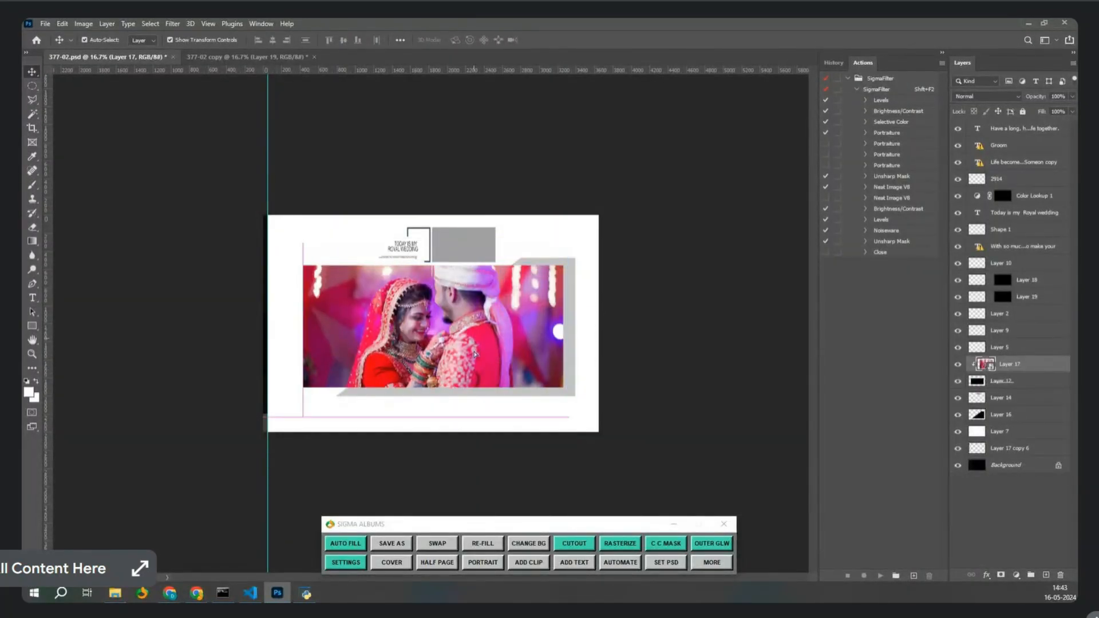
# Place the photo of three women into the other frame and shift it upward.
pyautogui.click(574, 543)
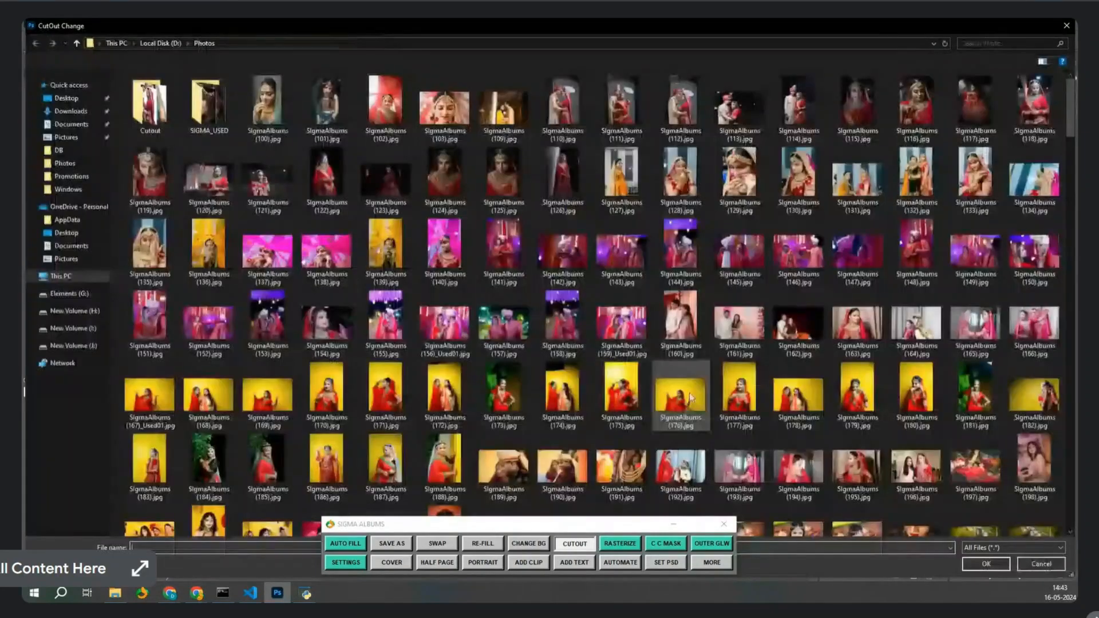
pyautogui.scroll(-5, 658, 493)
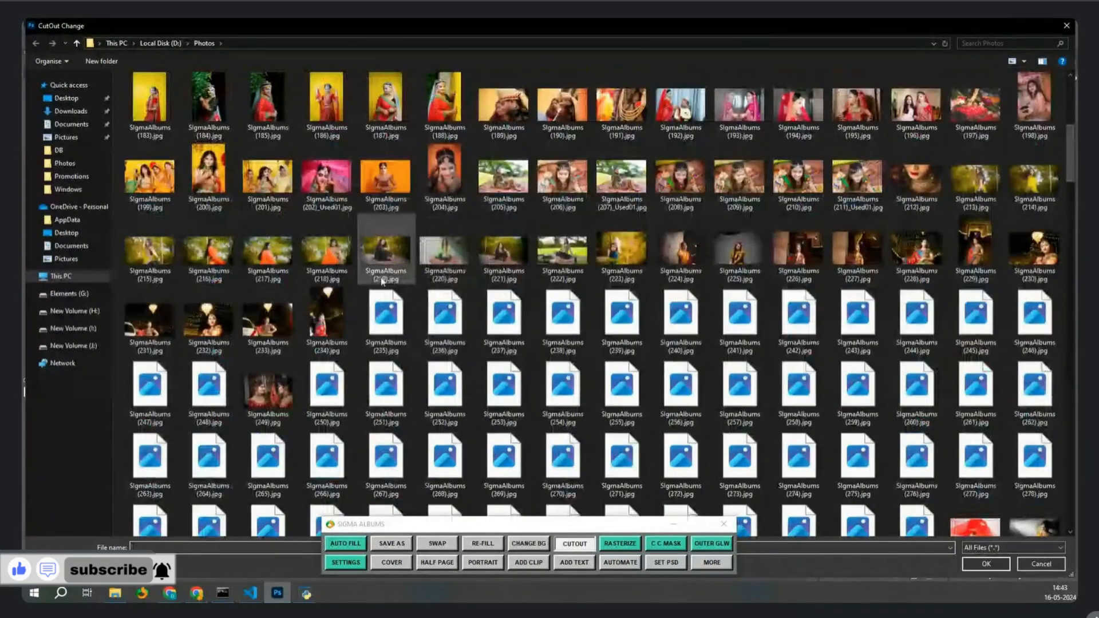
pyautogui.doubleClick(270, 187)
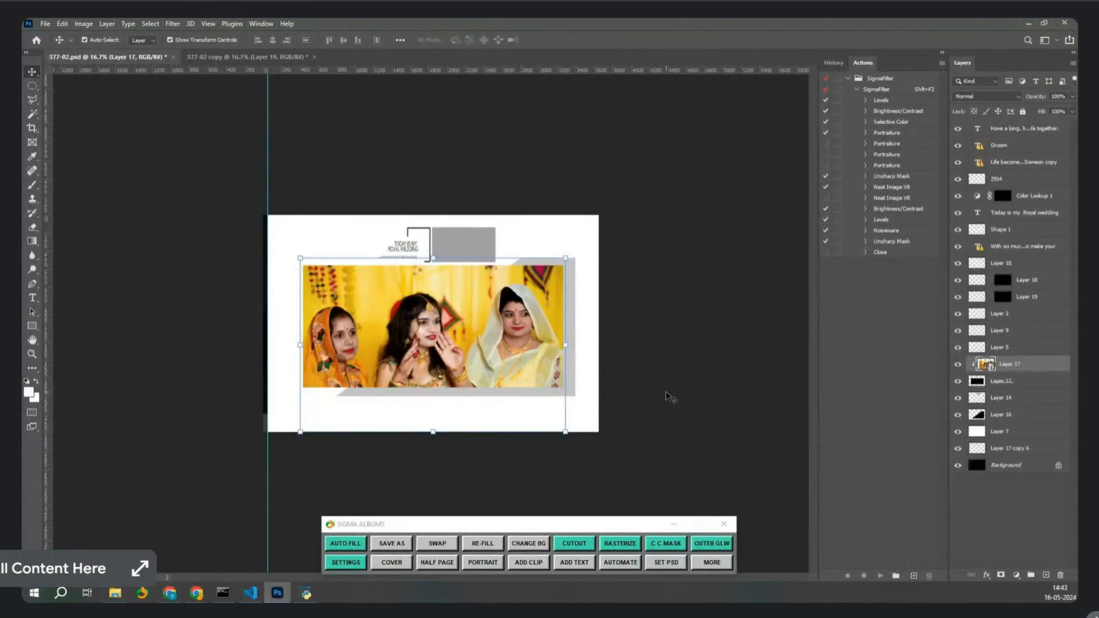
pyautogui.moveTo(369, 310); pyautogui.dragTo(367, 293)
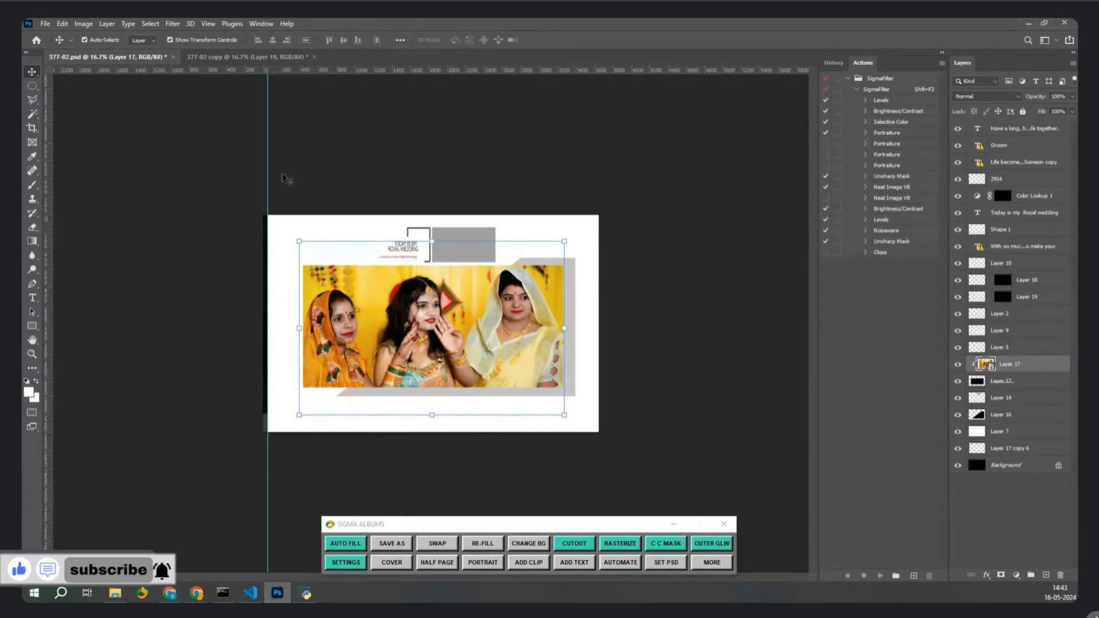
pyautogui.click(246, 57)
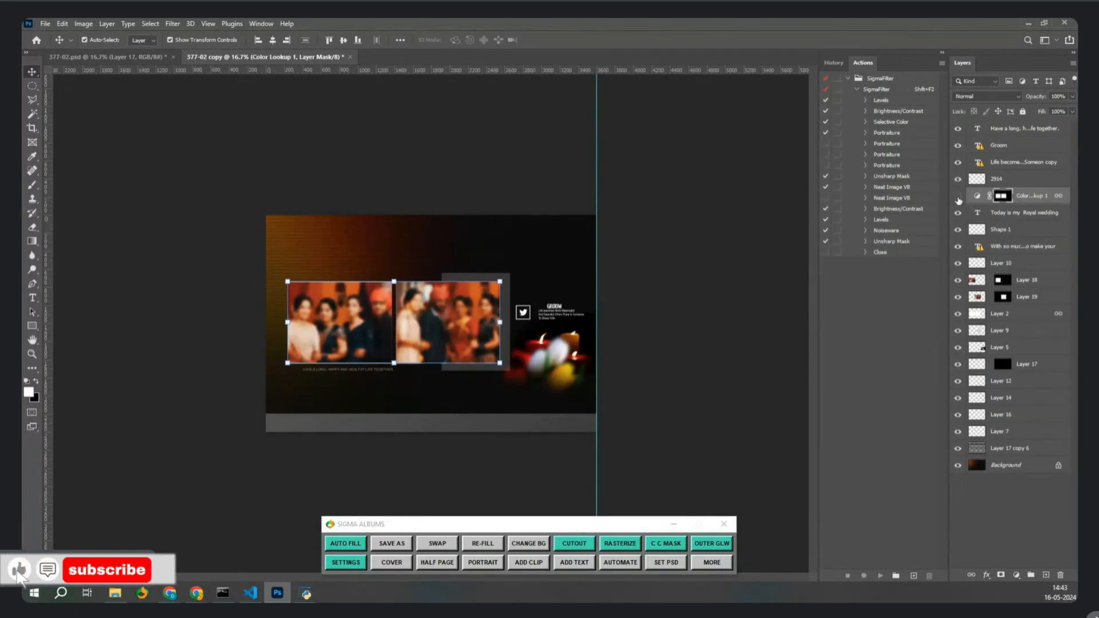
# Apply Layer 18's mask, duplicate the layer and clip the copy onto Layer 18.
pyautogui.click(1015, 280)
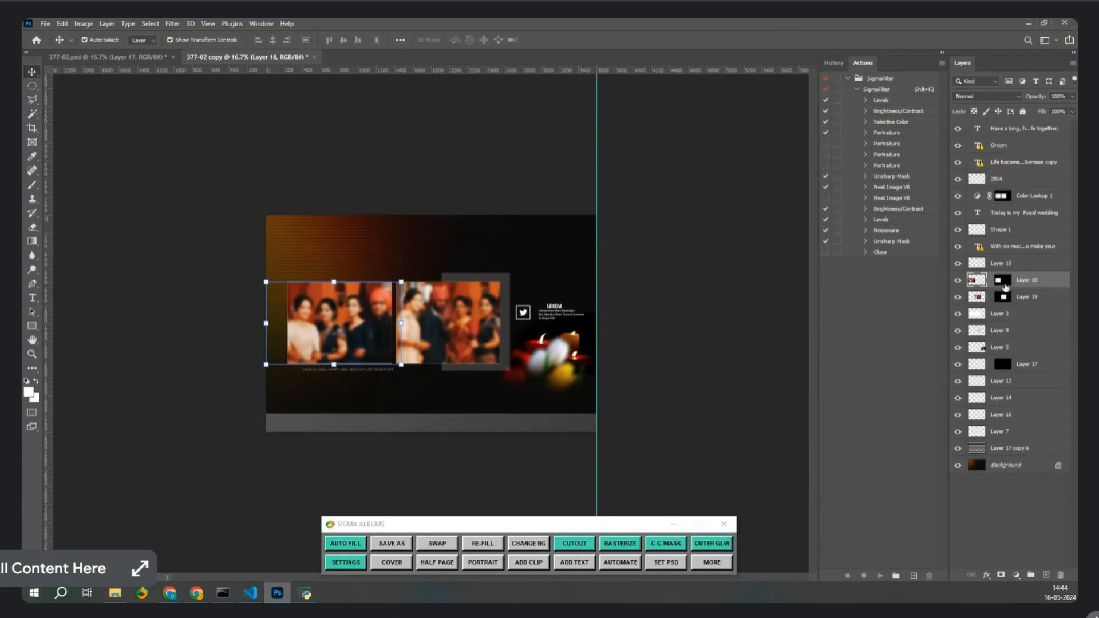
pyautogui.rightClick(1005, 288)
pyautogui.click(1007, 313)
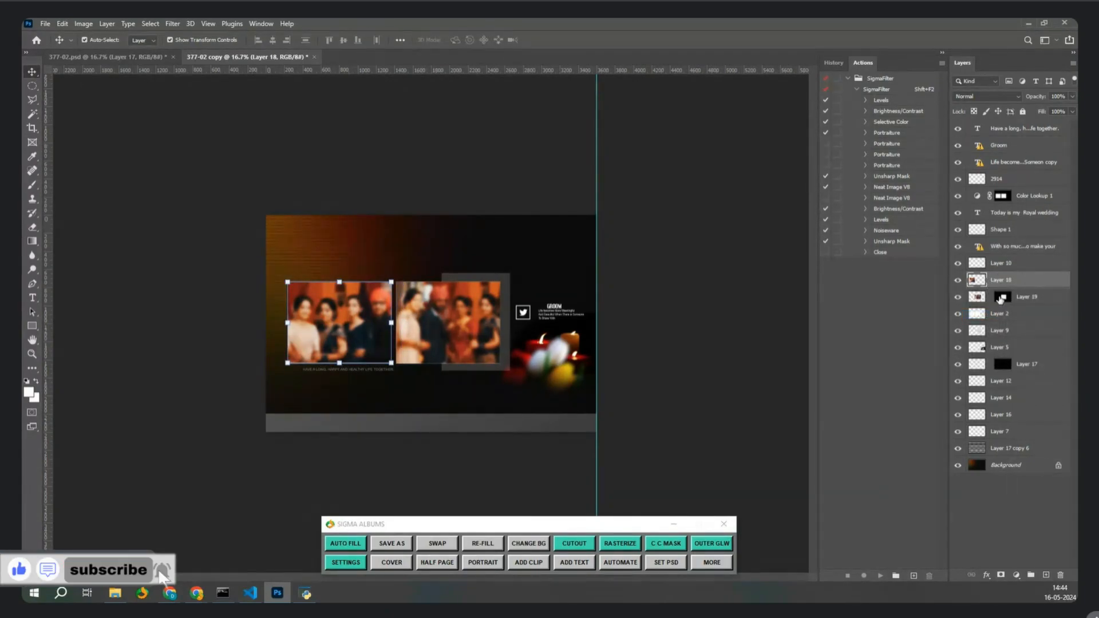
pyautogui.hotkey('ctrl', 'j')
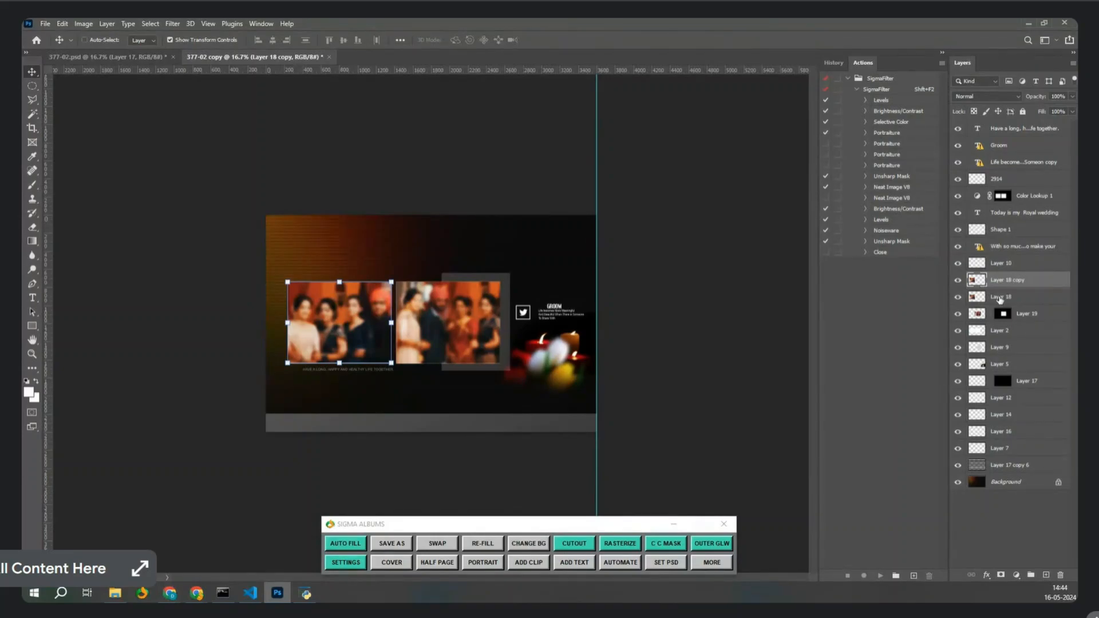
pyautogui.hotkey('ctrl', 'alt', 'g')
pyautogui.hotkey('ctrl', 'alt', 'g')
# Check the left photo by toggling Layer 18 and its copy, then re-clip Layer 18 copy.
pyautogui.click(1005, 299)
pyautogui.click(958, 282)
pyautogui.click(957, 297)
pyautogui.click(958, 282)
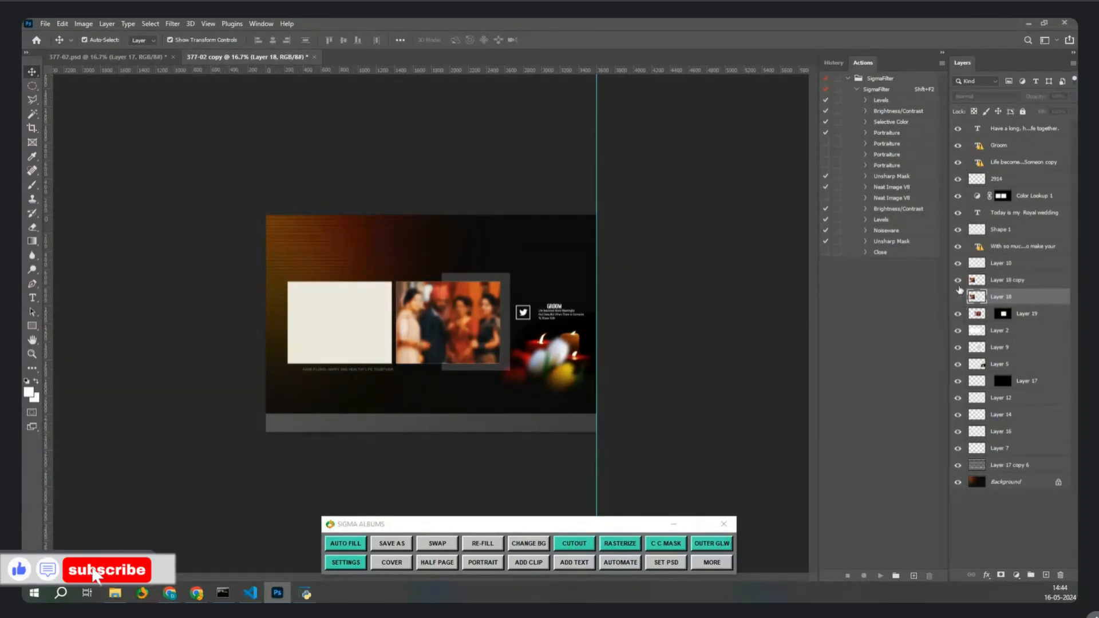
pyautogui.click(959, 298)
pyautogui.click(1012, 282)
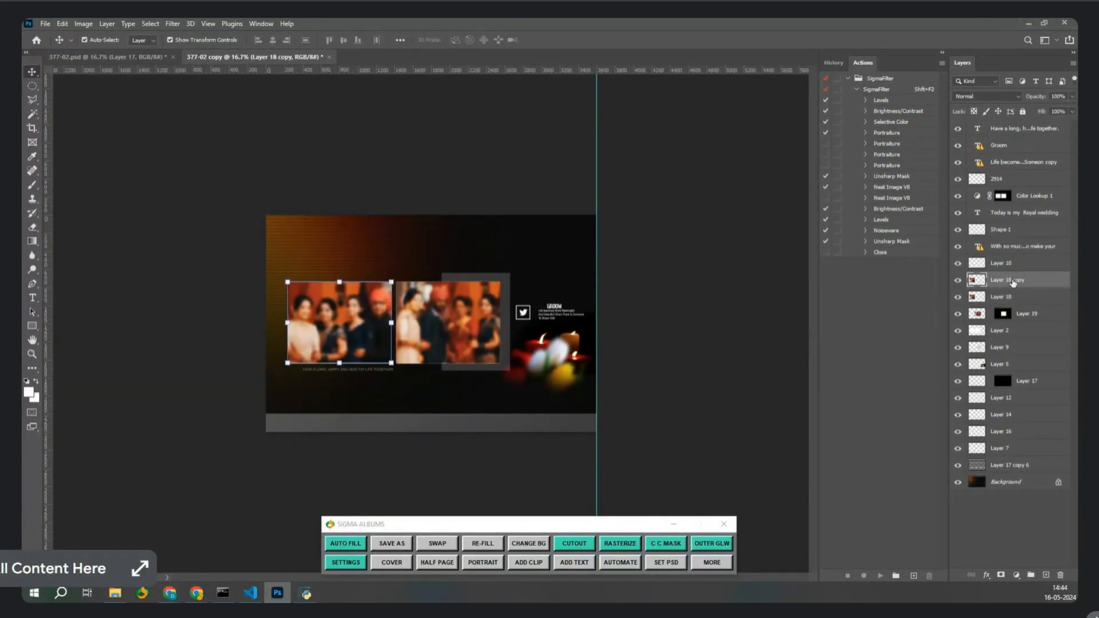
pyautogui.hotkey('ctrl', 'alt', 'g')
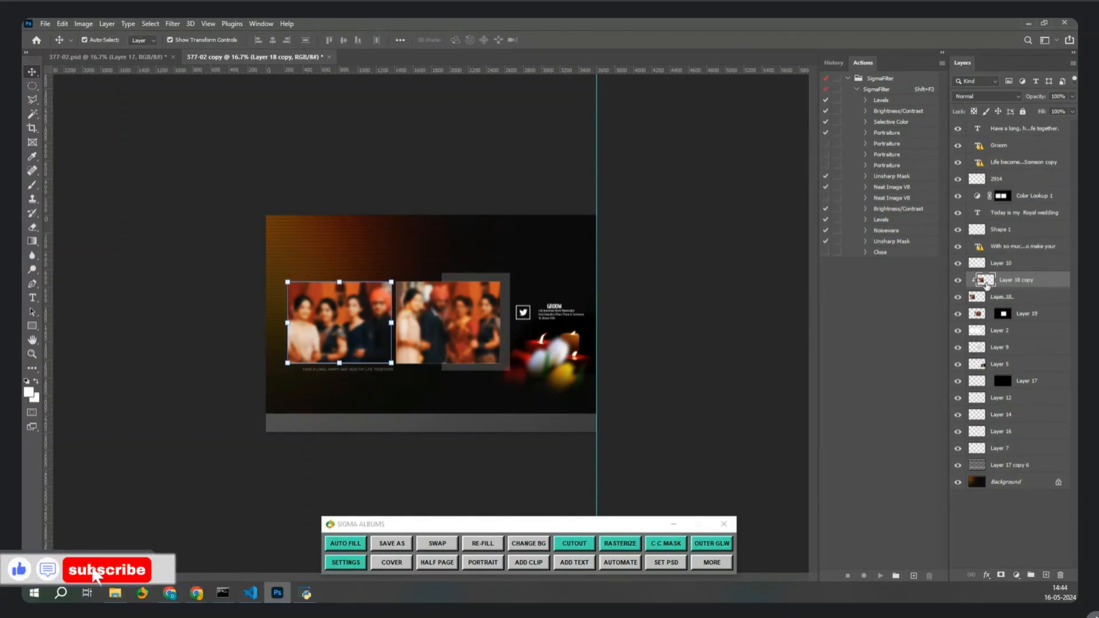
pyautogui.click(995, 297)
pyautogui.click(1009, 283)
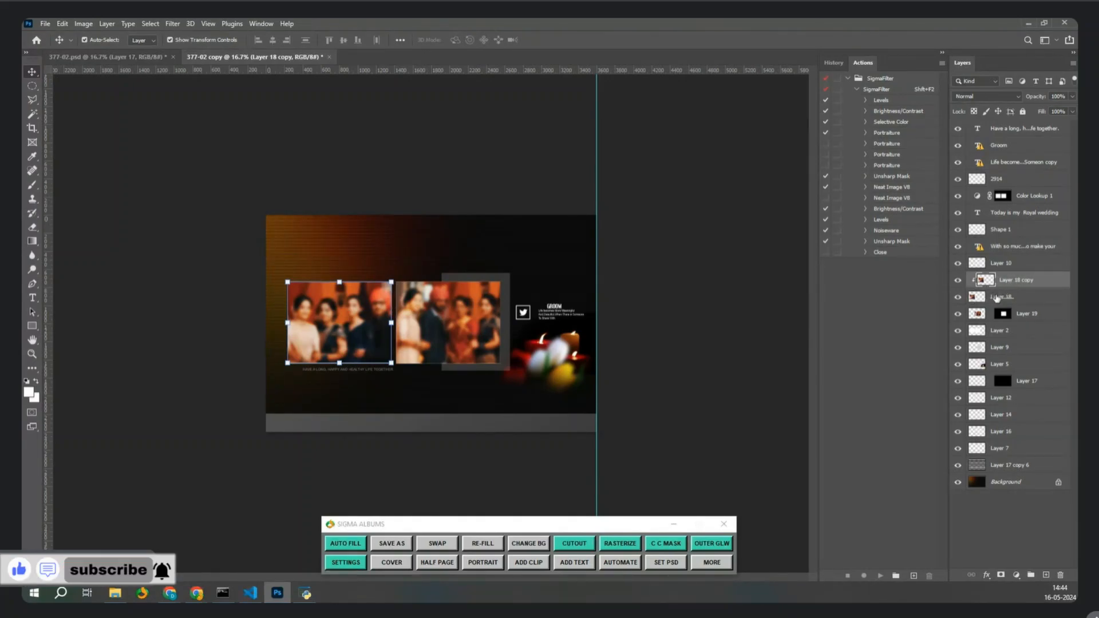
pyautogui.click(994, 301)
pyautogui.click(1006, 282)
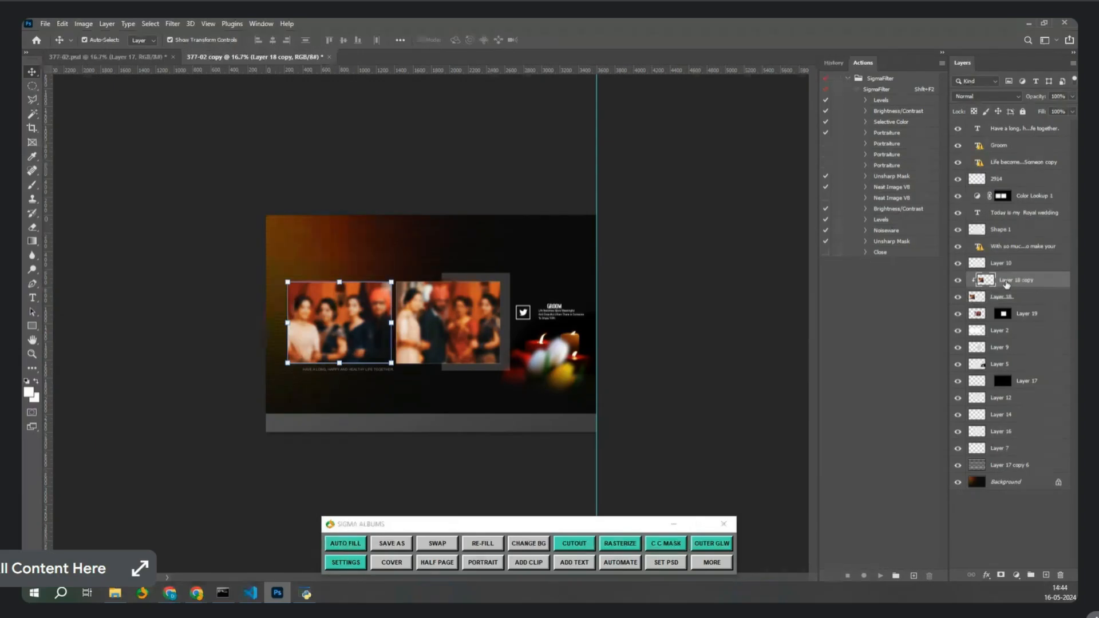
# Apply Layer 19's mask, duplicate it and clip Layer 19 copy onto Layer 19.
pyautogui.rightClick(1028, 319)
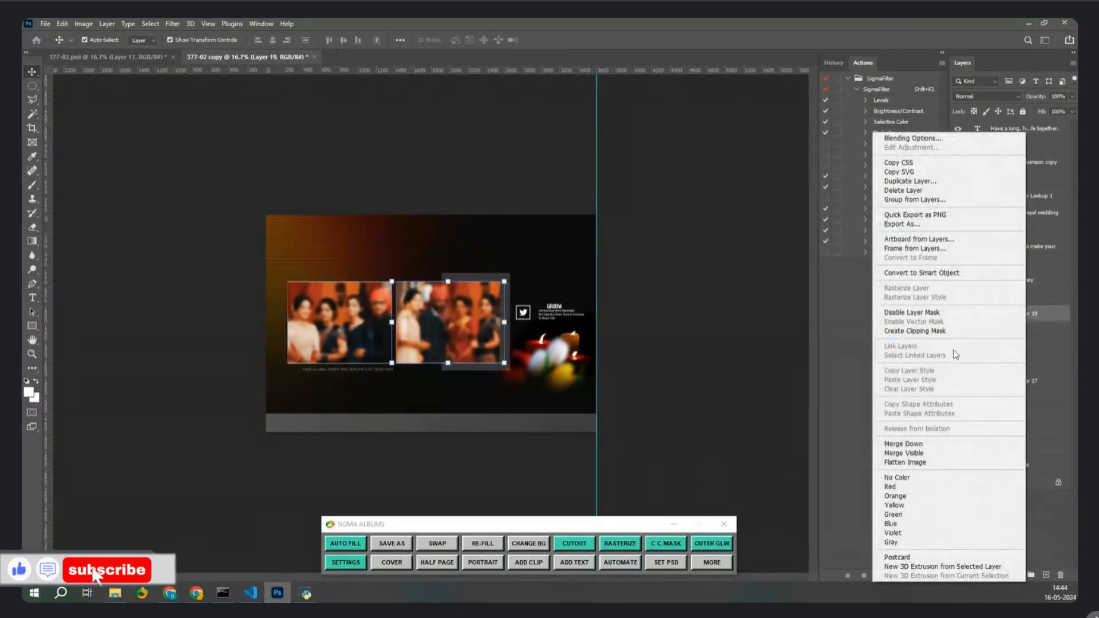
pyautogui.click(1039, 313)
pyautogui.rightClick(1003, 313)
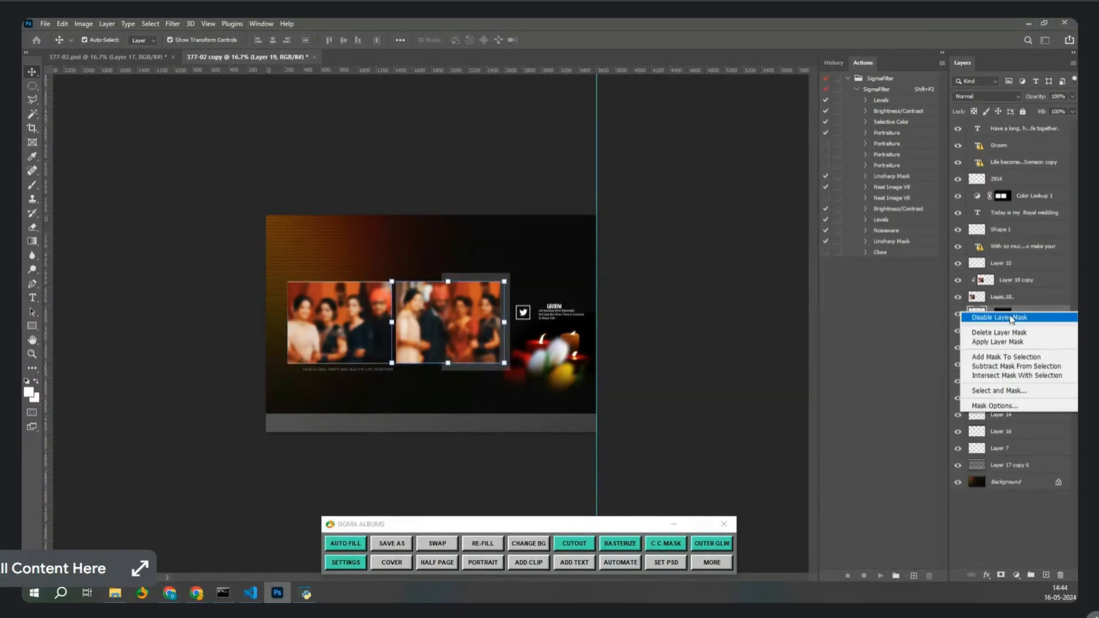
pyautogui.click(997, 341)
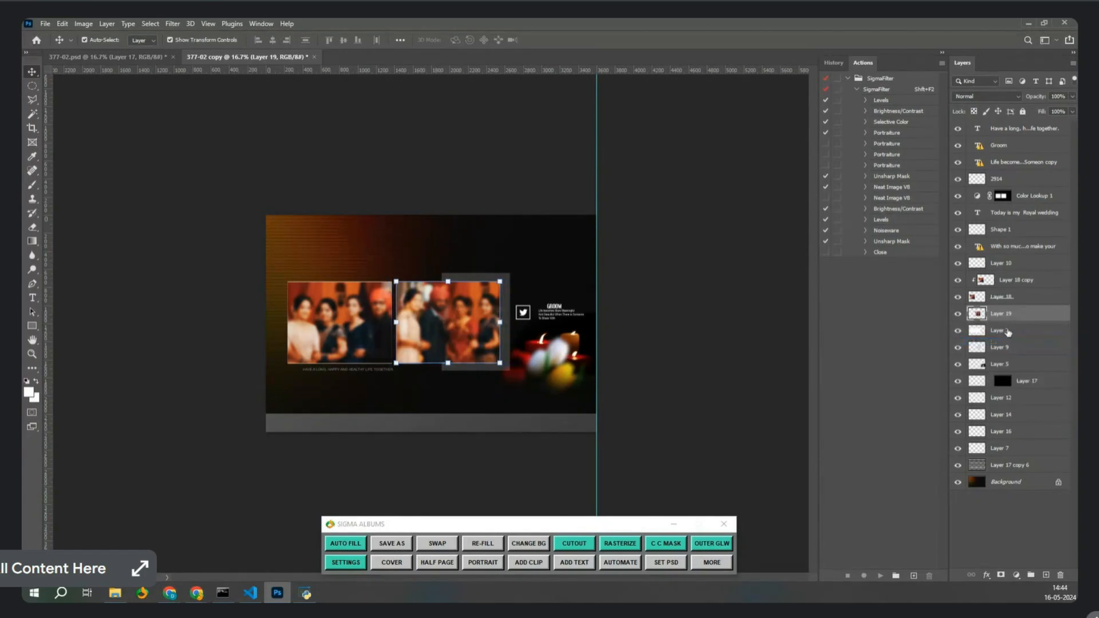
pyautogui.hotkey('ctrl', 'j')
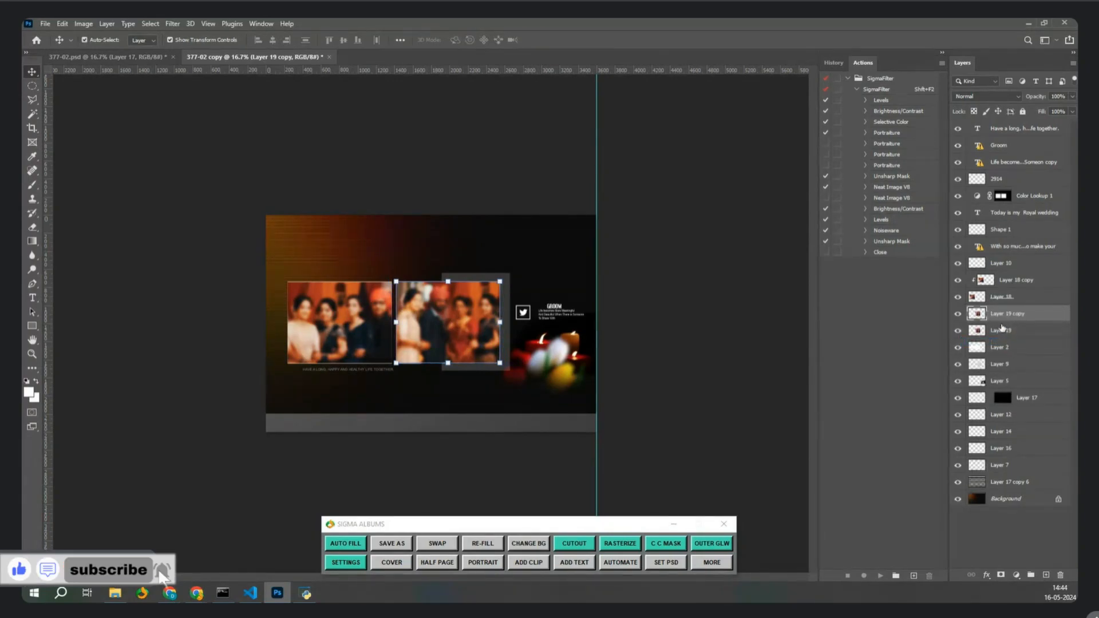
pyautogui.keyDown('alt'); pyautogui.click(1001, 322); pyautogui.keyUp('alt')
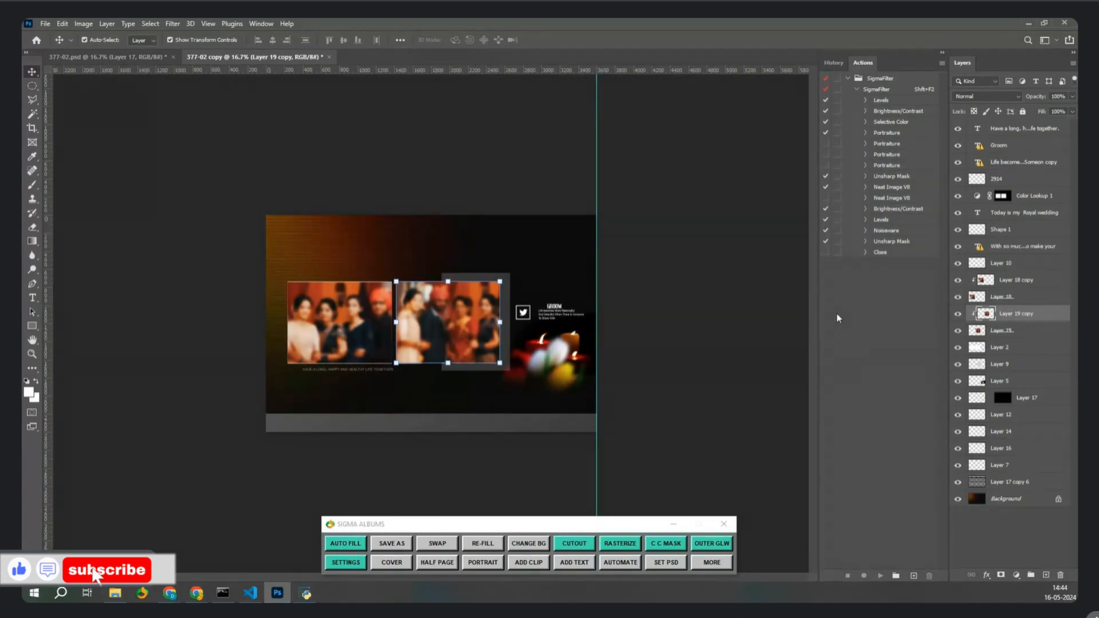
# Save the spread as 377-02 copy.psd in the Downloads > 377-02 folder.
pyautogui.hotkey('ctrl', 'shift', 's')
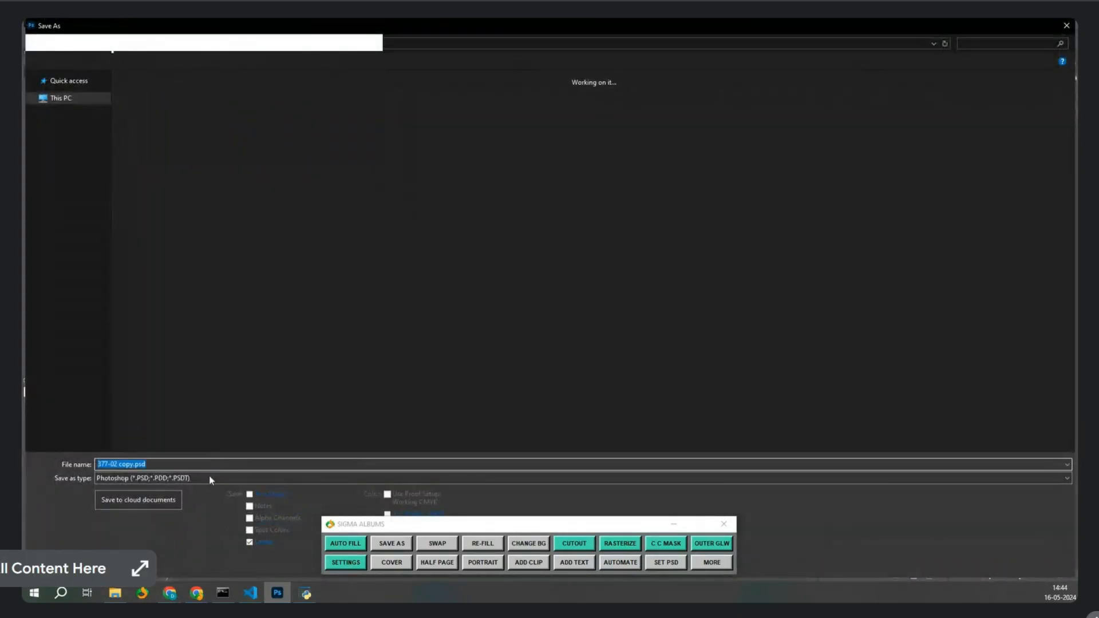
pyautogui.click(83, 114)
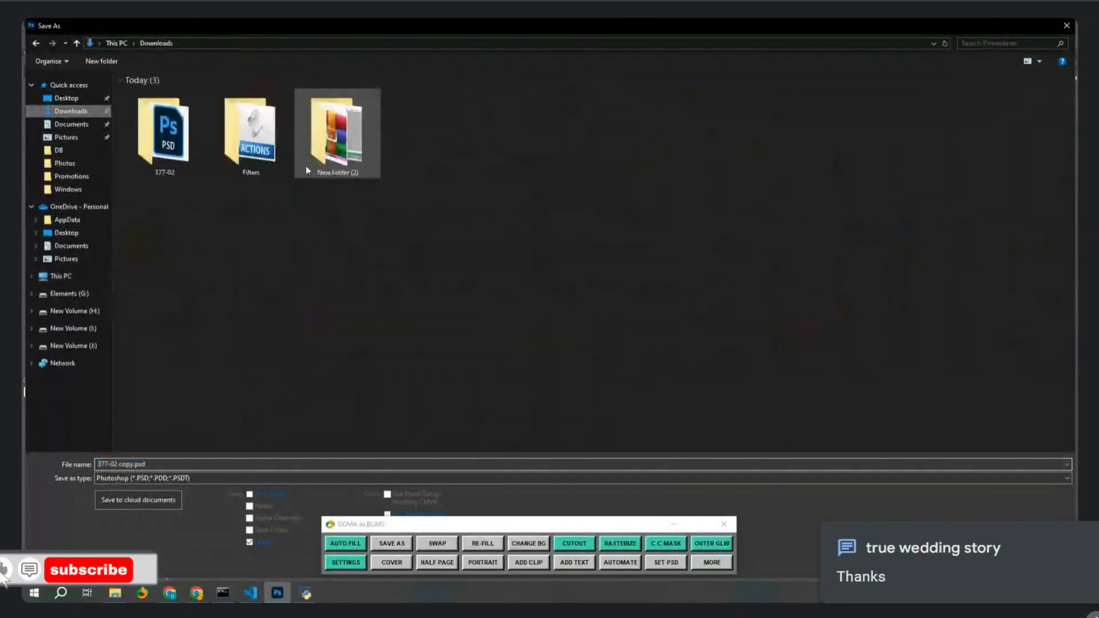
pyautogui.doubleClick(166, 136)
pyautogui.press('Return')
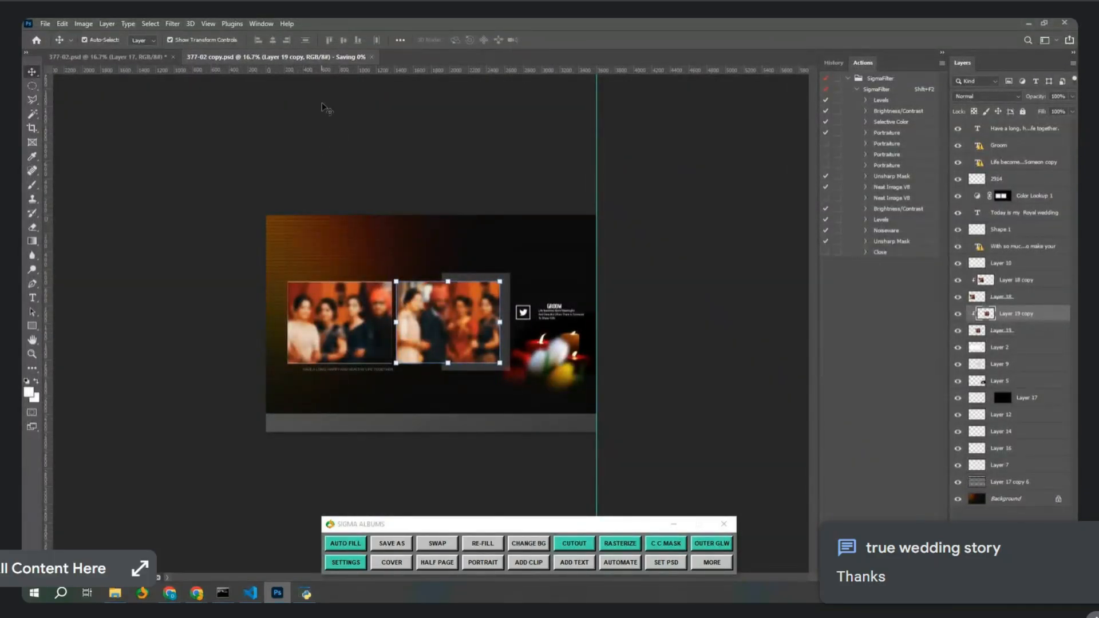
pyautogui.click(373, 58)
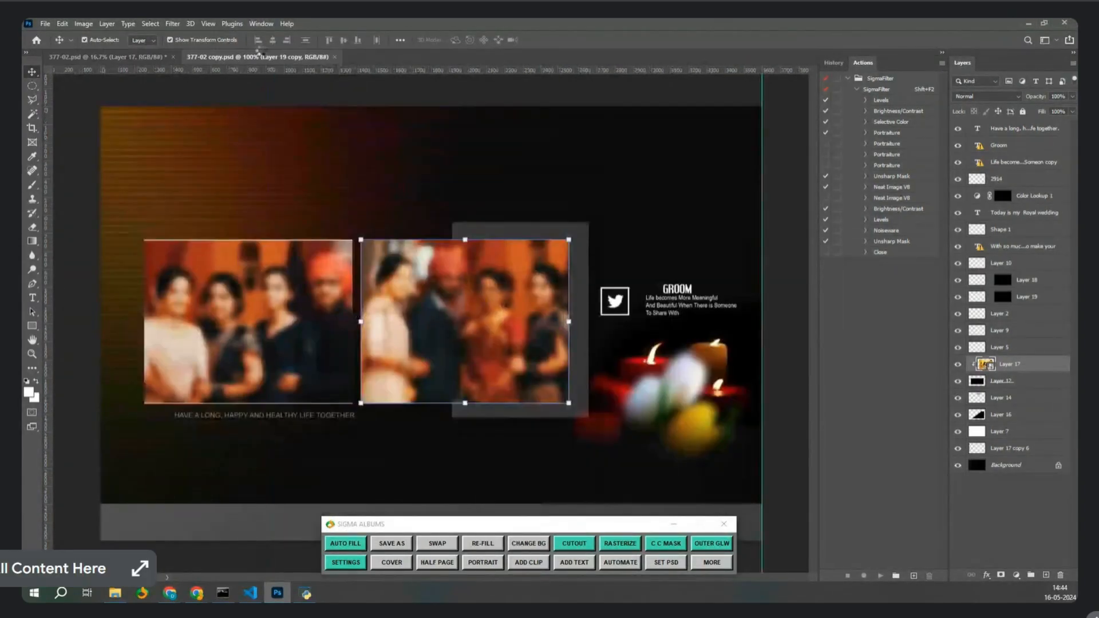
# With Layer 19 copy selected, use CHANGE BG to place the bride-and-groom photo in the right frame.
pyautogui.click(574, 543)
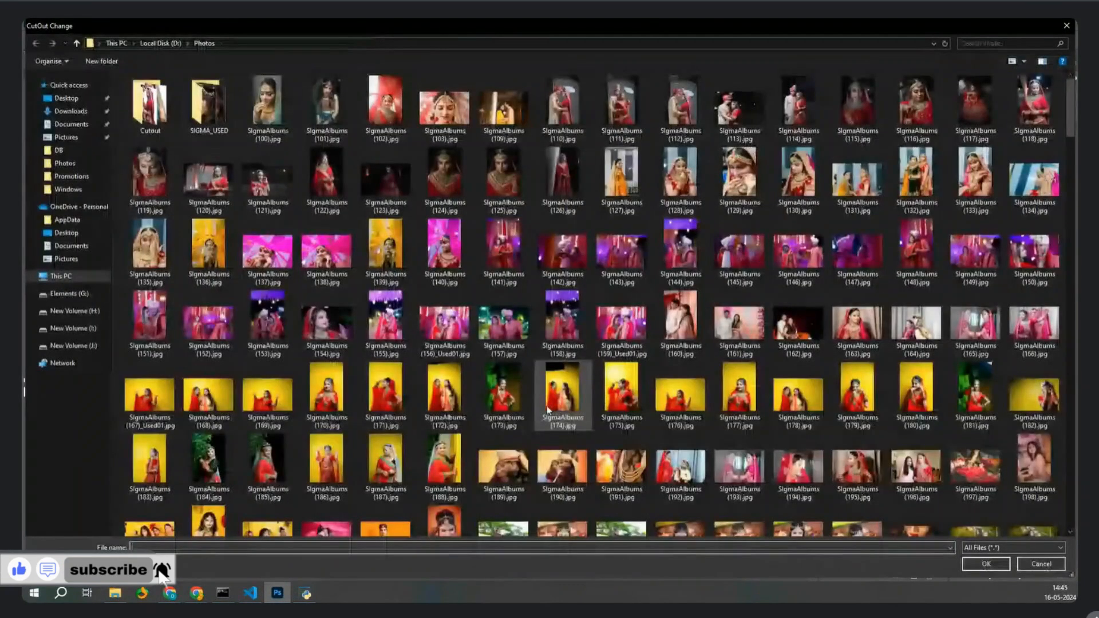
pyautogui.press('Escape')
pyautogui.rightClick(525, 300)
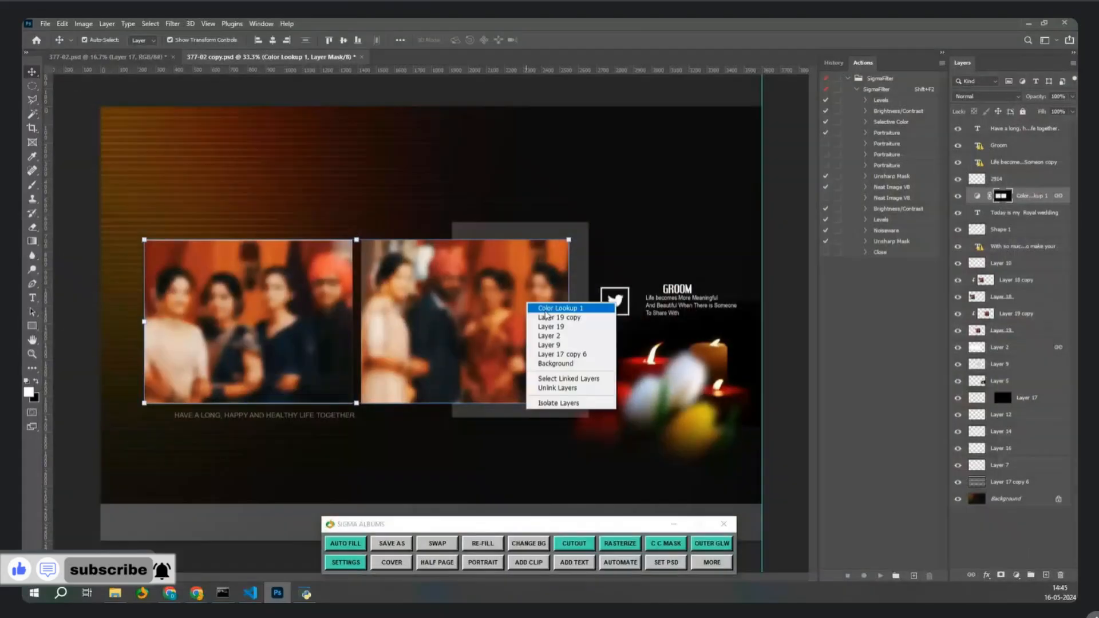
pyautogui.click(545, 317)
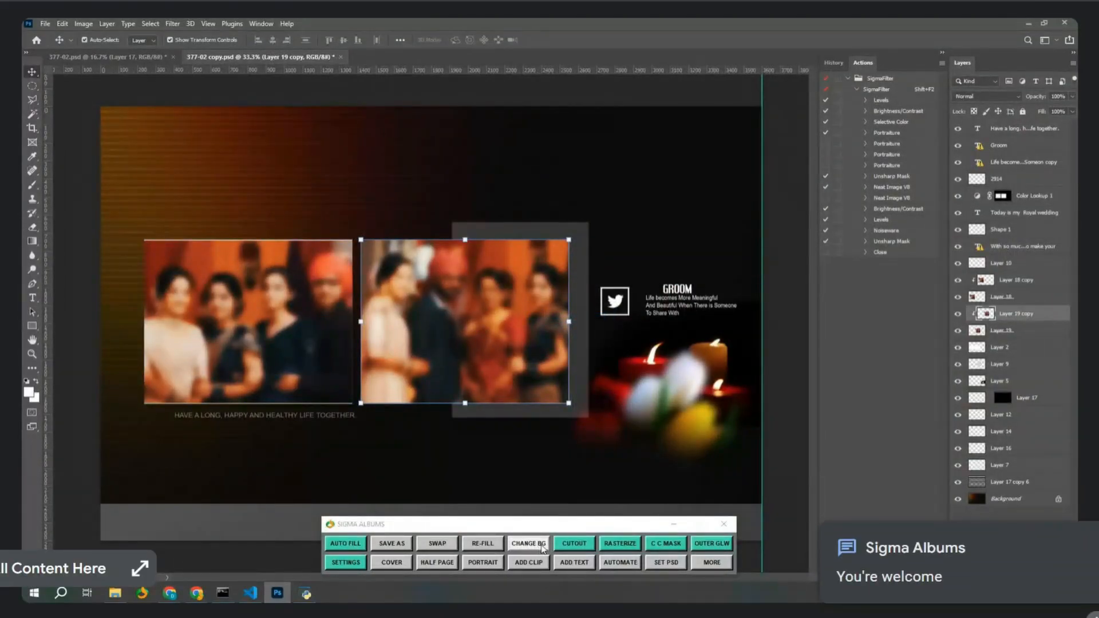
pyautogui.click(543, 548)
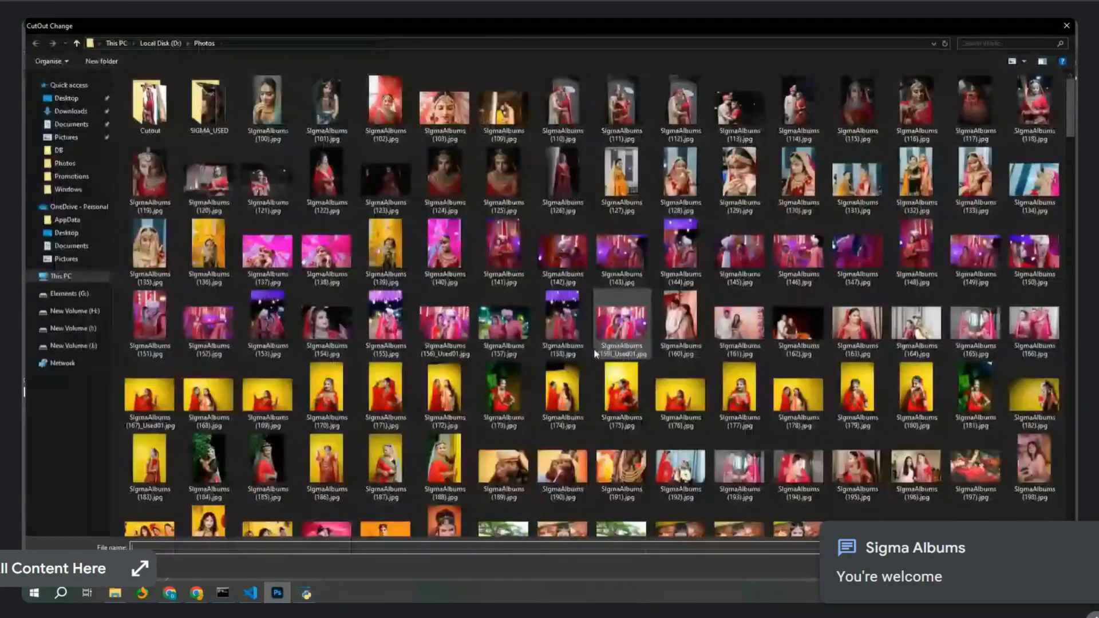
pyautogui.doubleClick(614, 345)
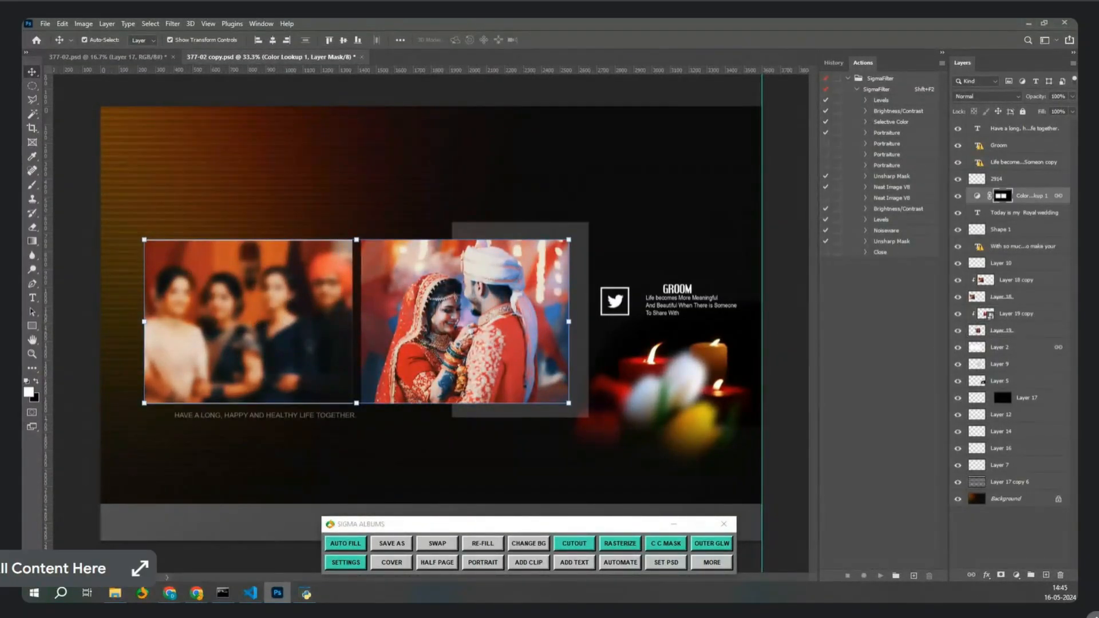
# Bring up the folder with the saved PSD files and maximize its window.
pyautogui.hotkey('alt', 'Tab')
pyautogui.moveTo(610, 196); pyautogui.dragTo(679, 180)
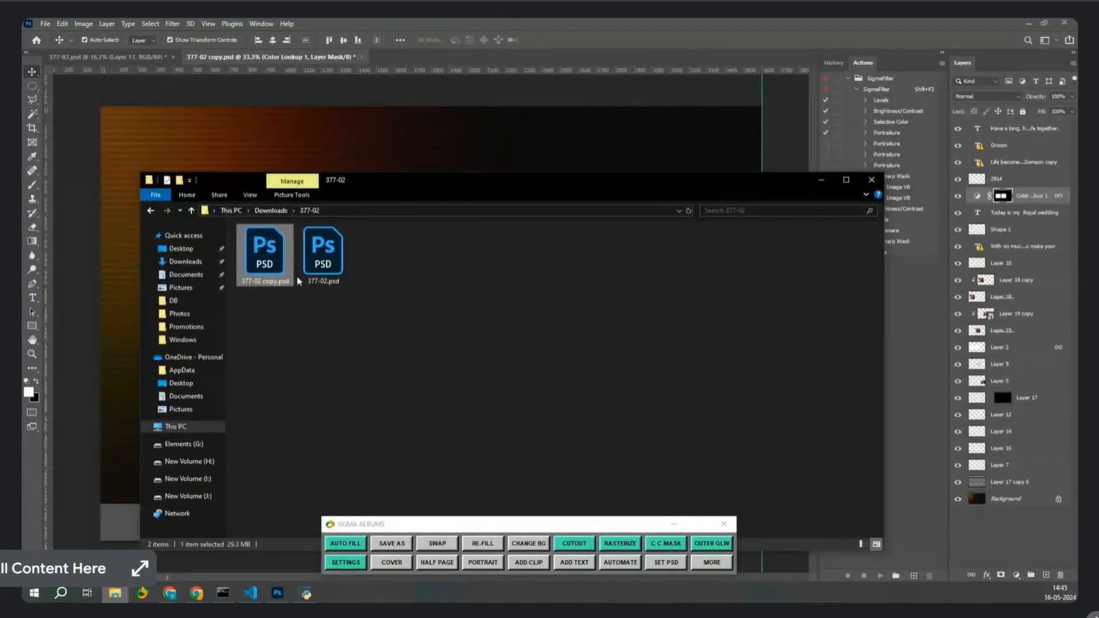
pyautogui.moveTo(408, 182); pyautogui.dragTo(413, 151)
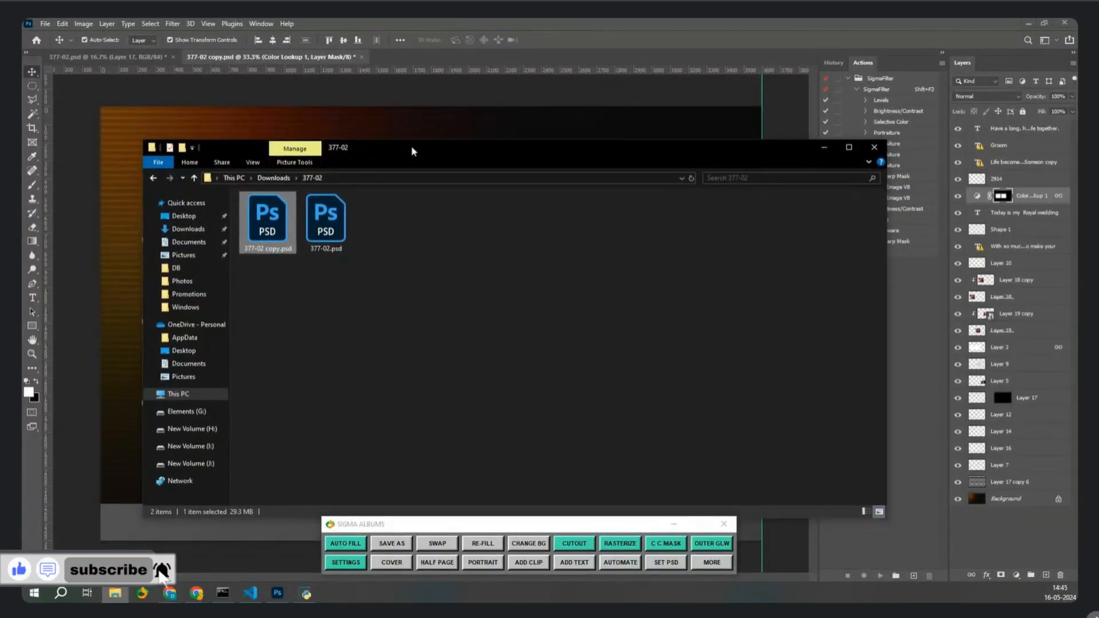
pyautogui.doubleClick(414, 150)
# Place SigmaAlbums (147).jpg into the left frame on Layer 18 copy, then close 377-02.psd without saving.
pyautogui.click(1021, 19)
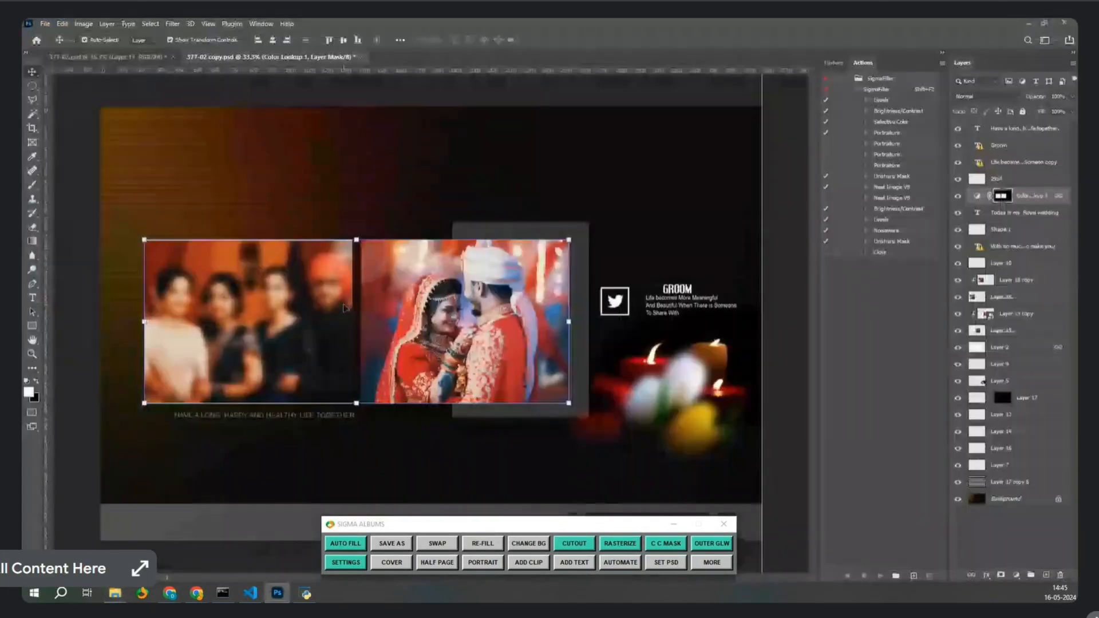
pyautogui.rightClick(268, 318)
pyautogui.click(309, 335)
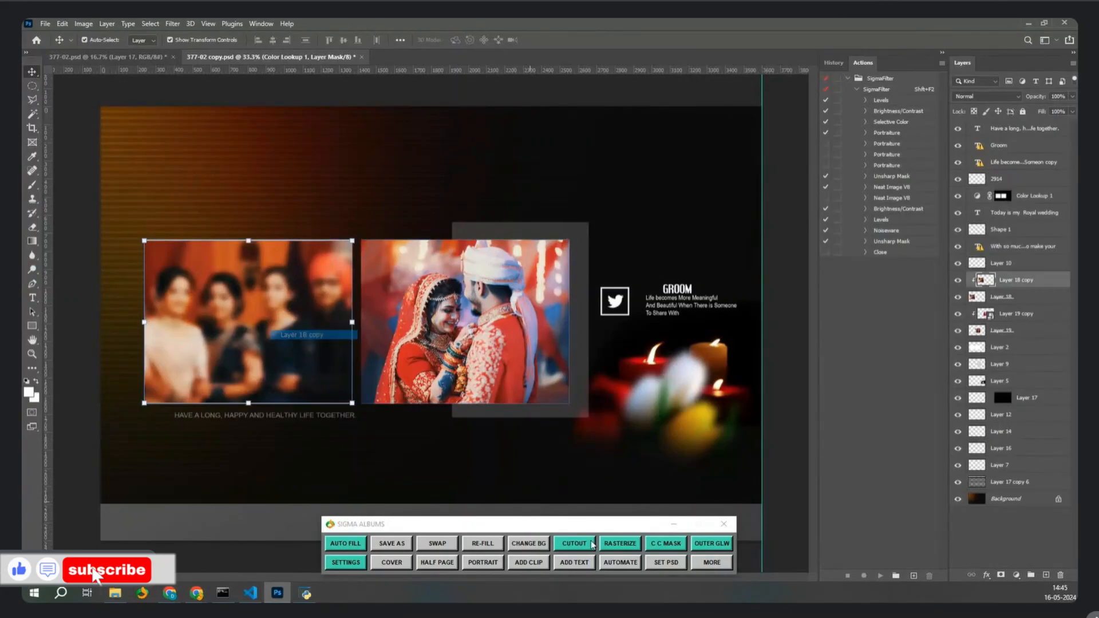
pyautogui.click(591, 544)
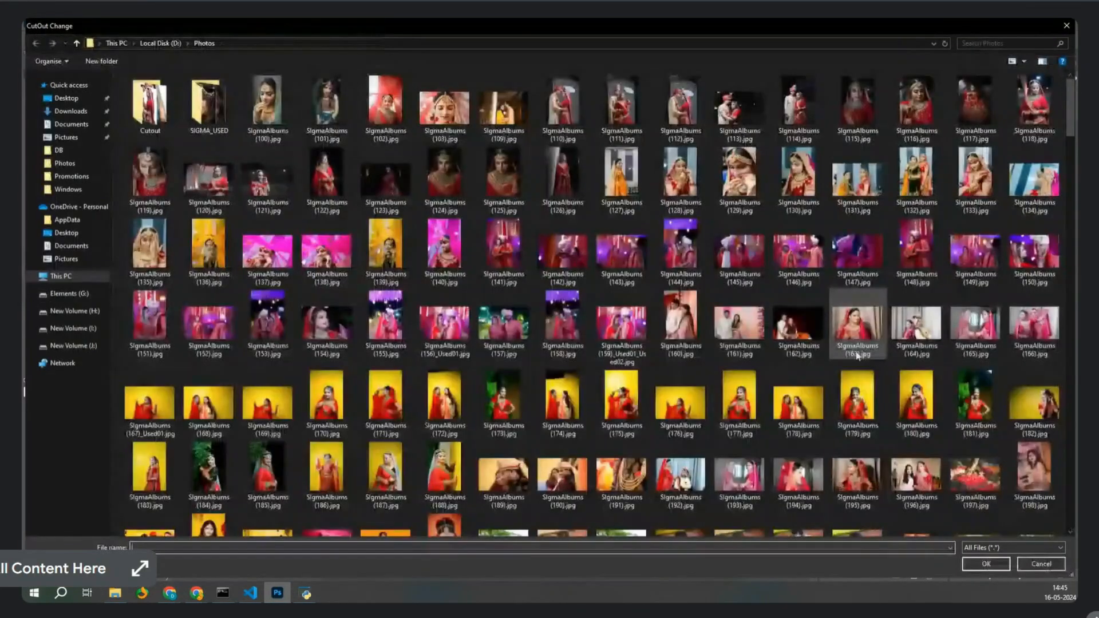
pyautogui.doubleClick(848, 269)
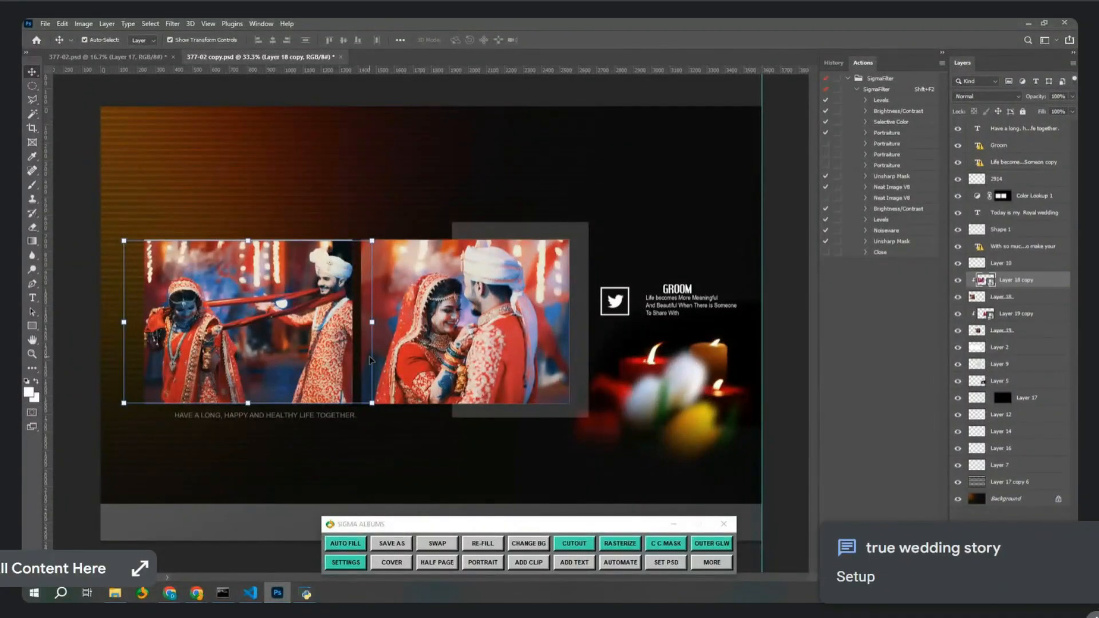
pyautogui.hotkey('ctrl', 'w')
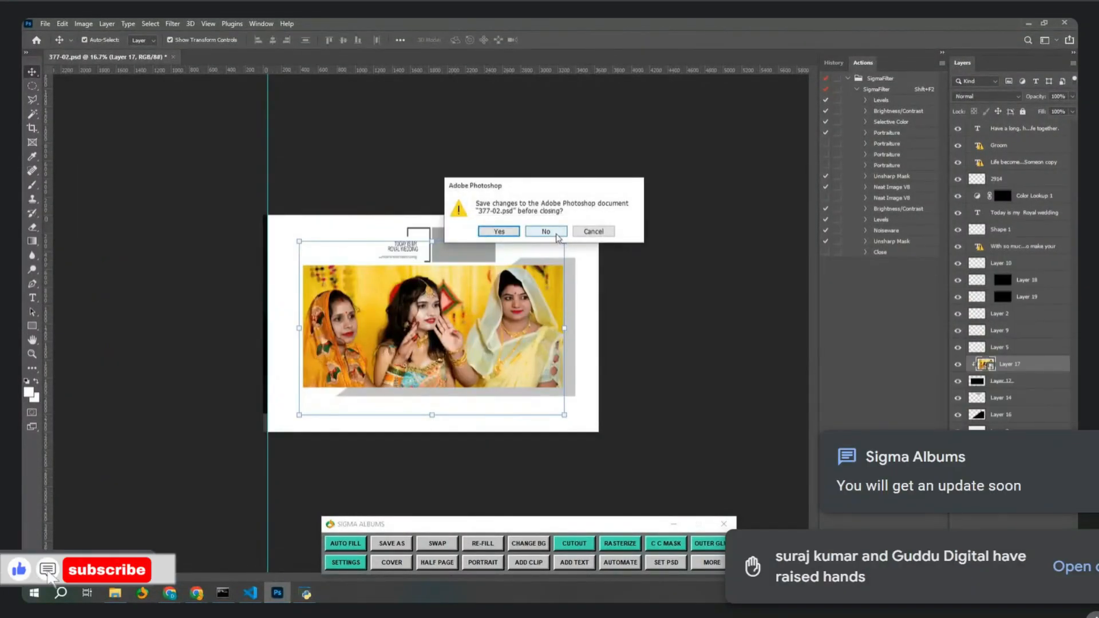
pyautogui.click(552, 233)
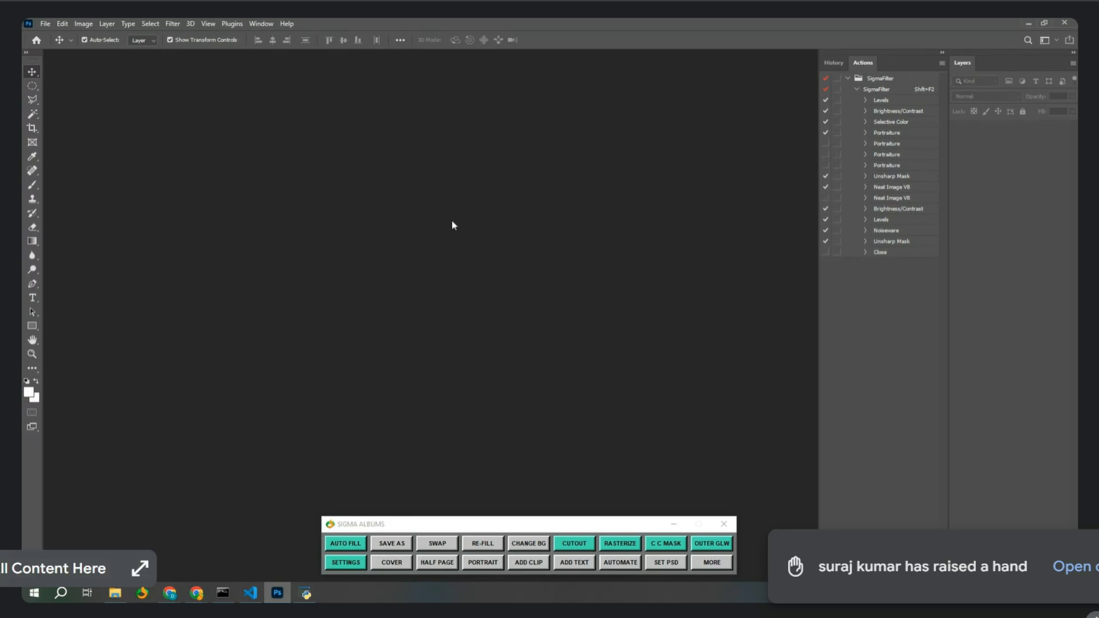
# Open the bridal portrait from File Explorer and brighten it with LEVEL 2+, accepting the licence.
pyautogui.click(115, 593)
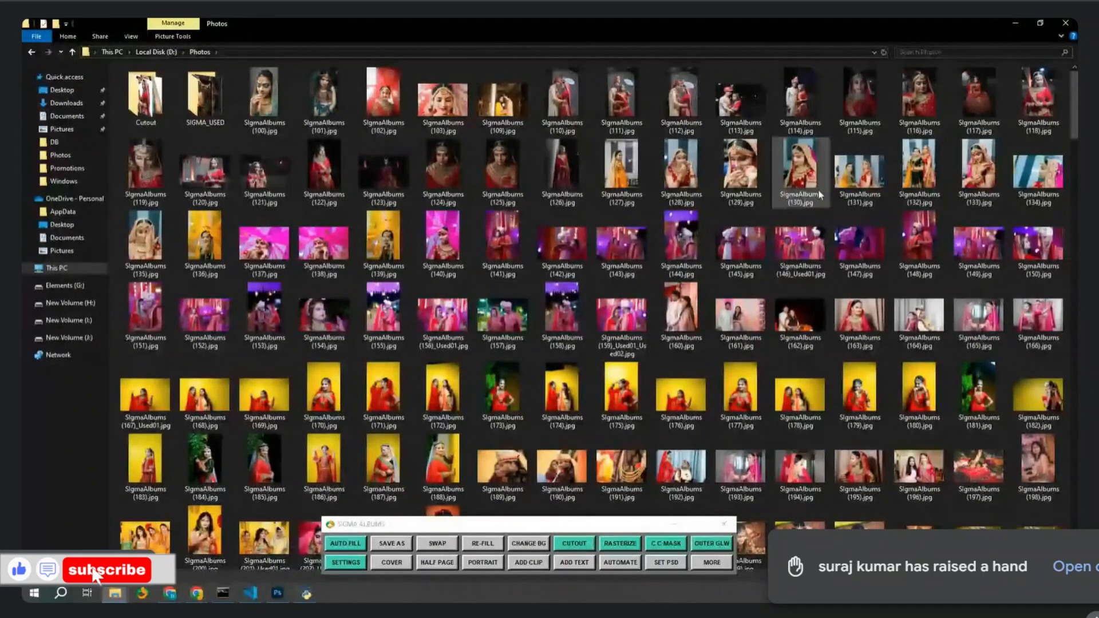
pyautogui.moveTo(799, 170); pyautogui.dragTo(513, 212)
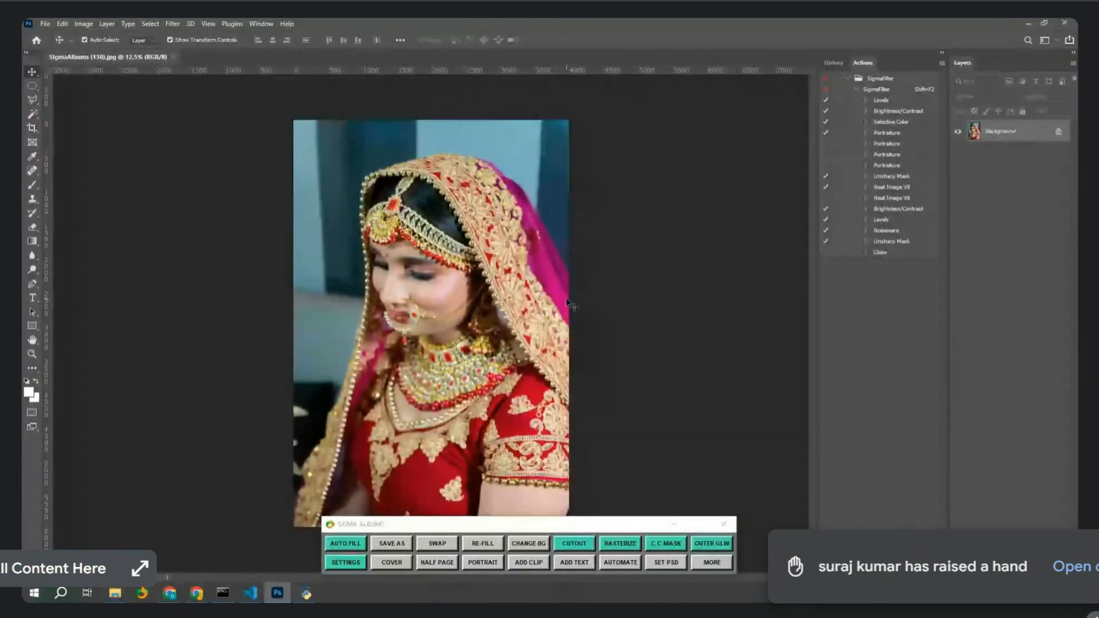
pyautogui.click(693, 563)
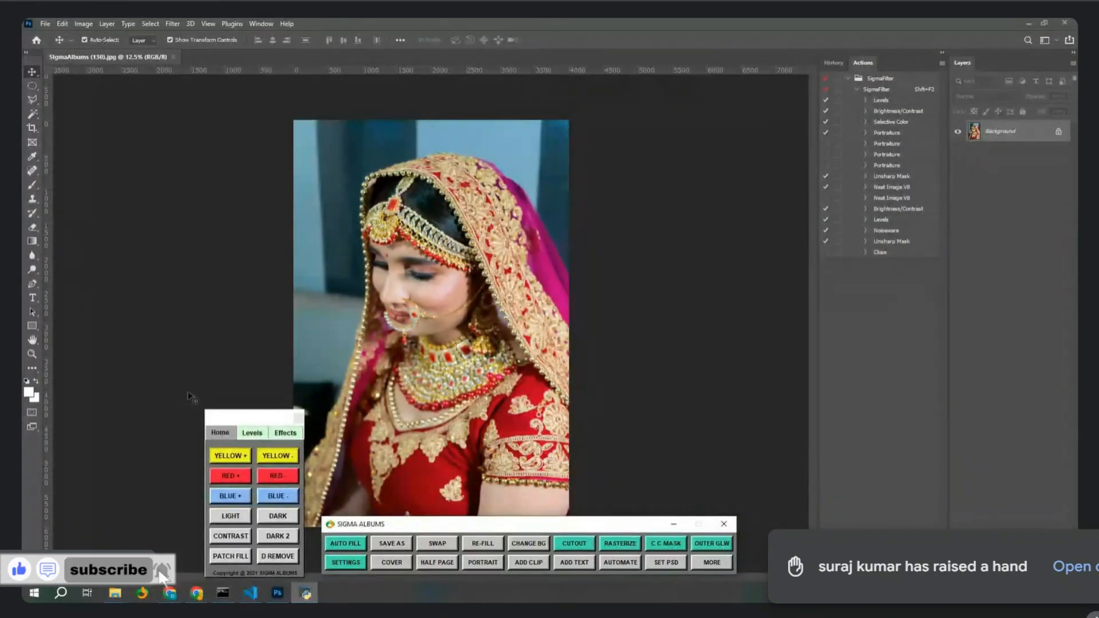
pyautogui.moveTo(241, 423); pyautogui.dragTo(803, 415)
pyautogui.click(809, 423)
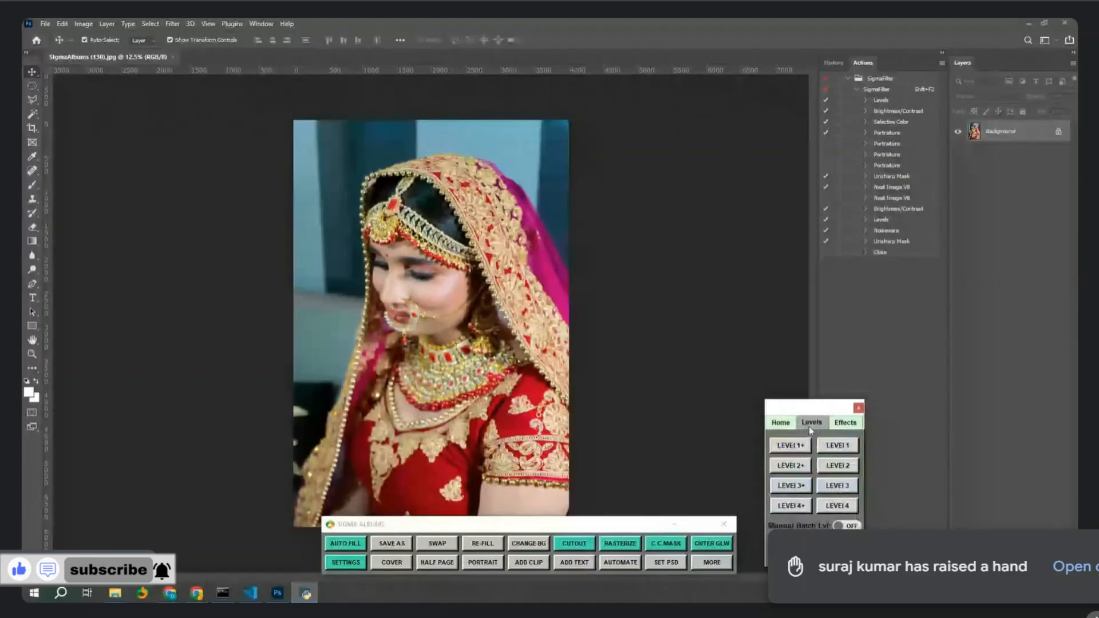
pyautogui.click(800, 468)
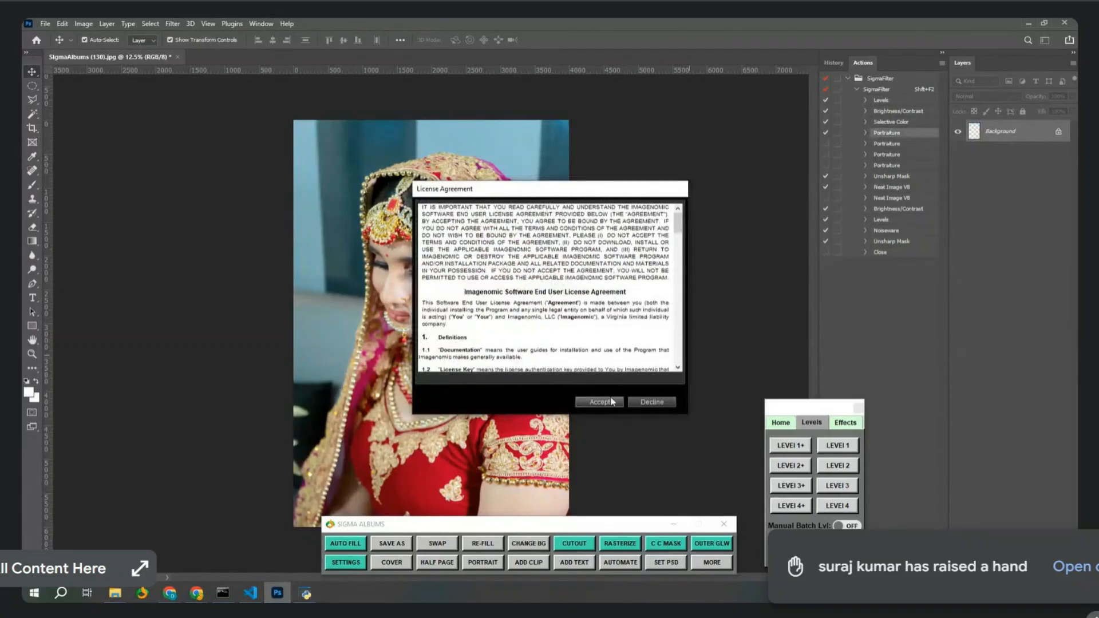
pyautogui.click(605, 400)
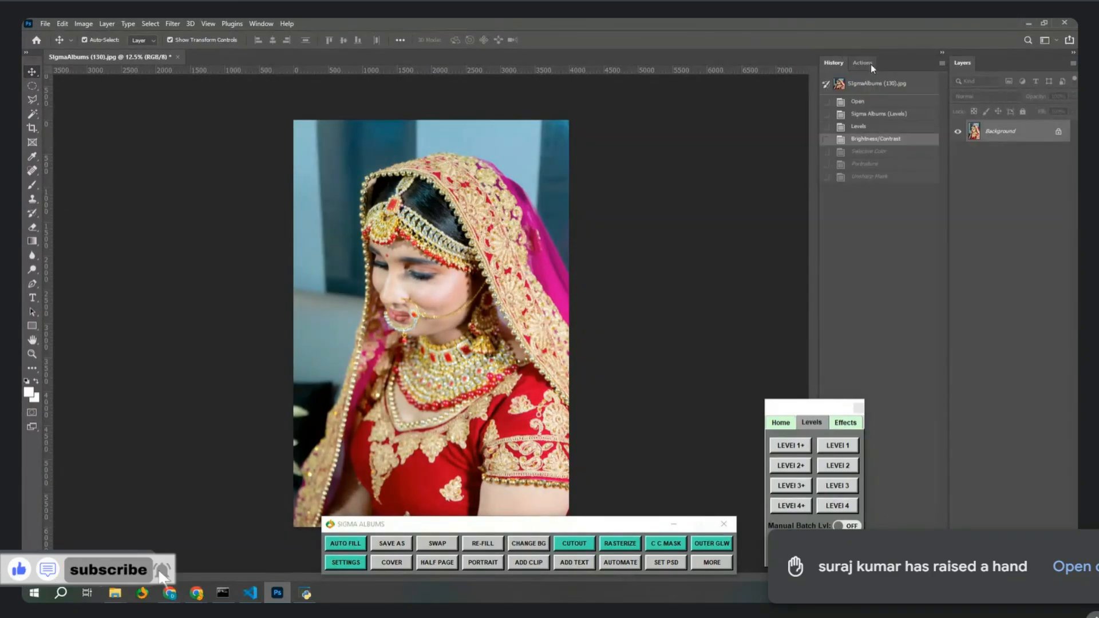
# Show the Actions panel, select the SigmaFilter action and open the Actions flyout menu.
pyautogui.click(862, 62)
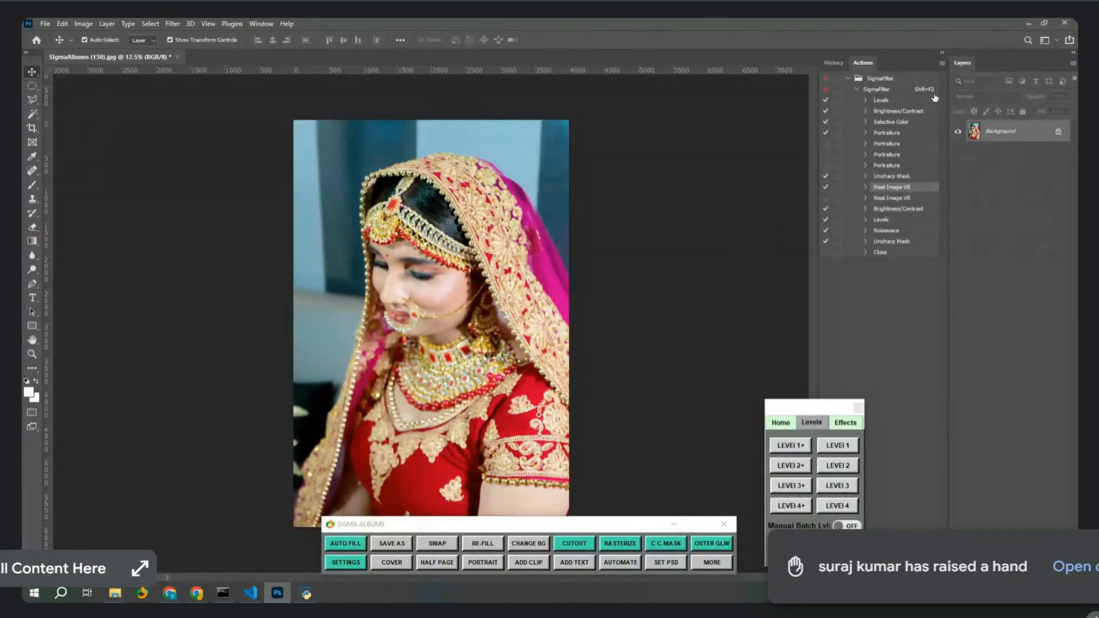
pyautogui.click(907, 93)
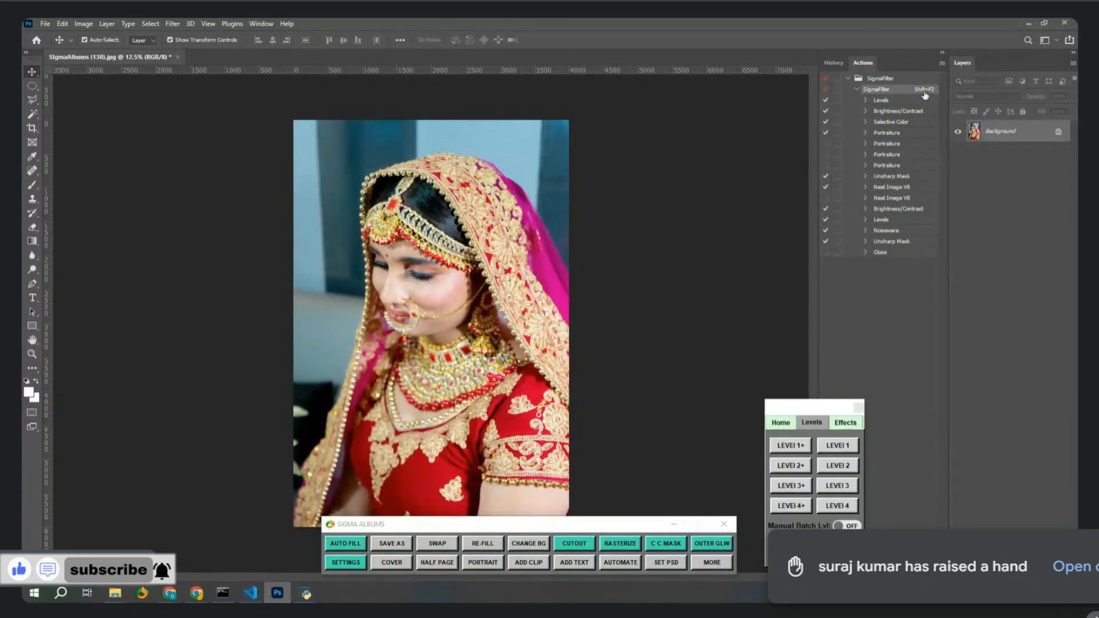
pyautogui.click(940, 65)
pyautogui.click(881, 94)
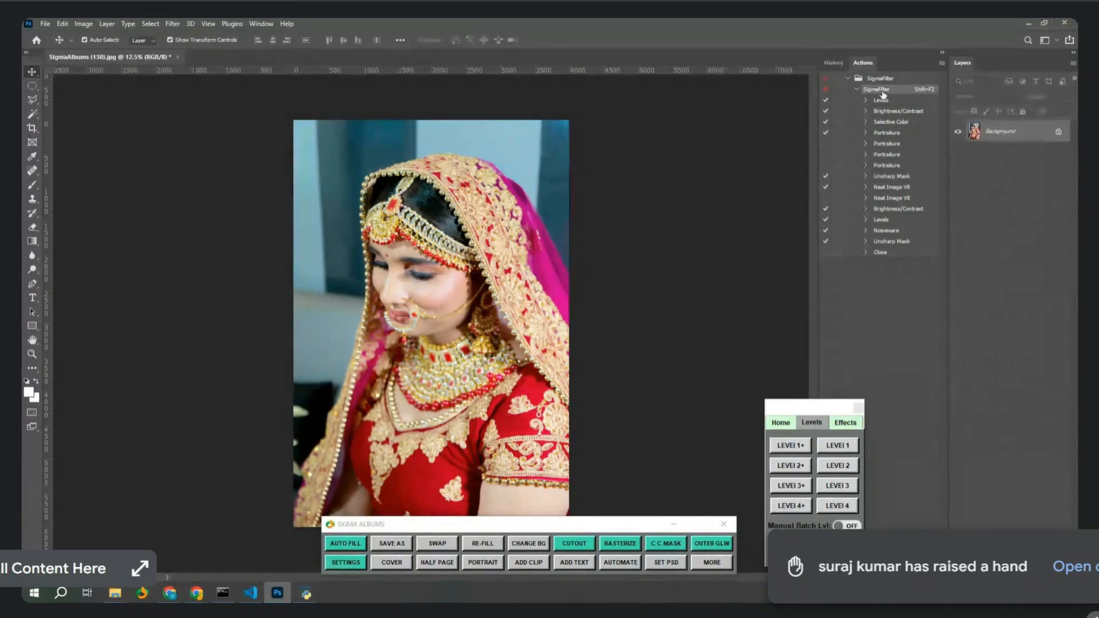
pyautogui.click(942, 63)
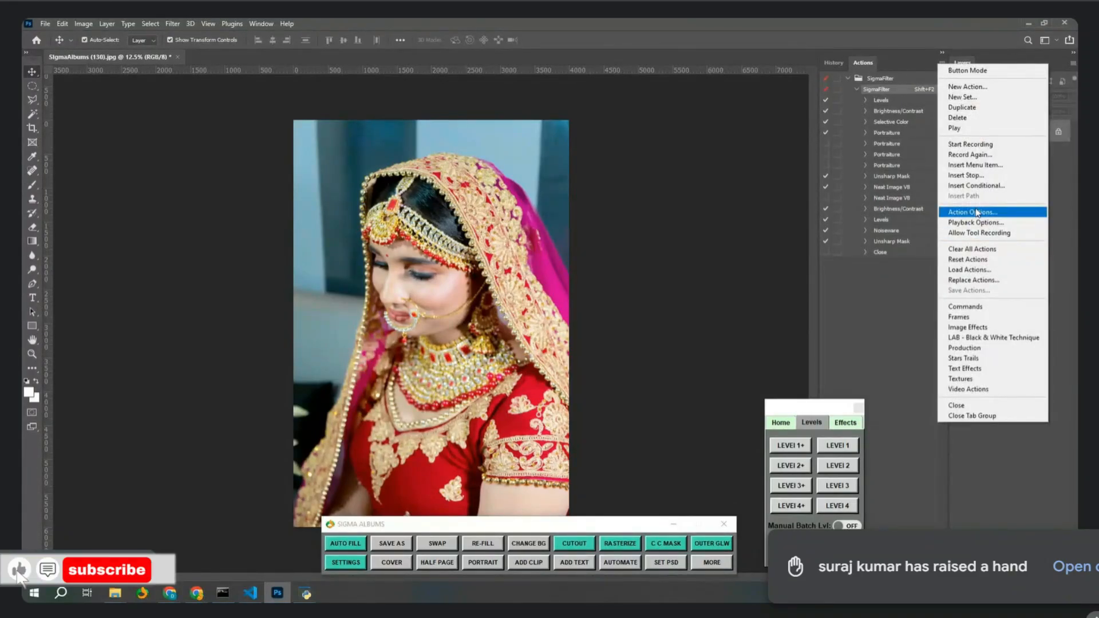
# Review SigmaFilter's Action Options, keeping Shift and function key F2, then show the Sigma Effects presets.
pyautogui.click(976, 213)
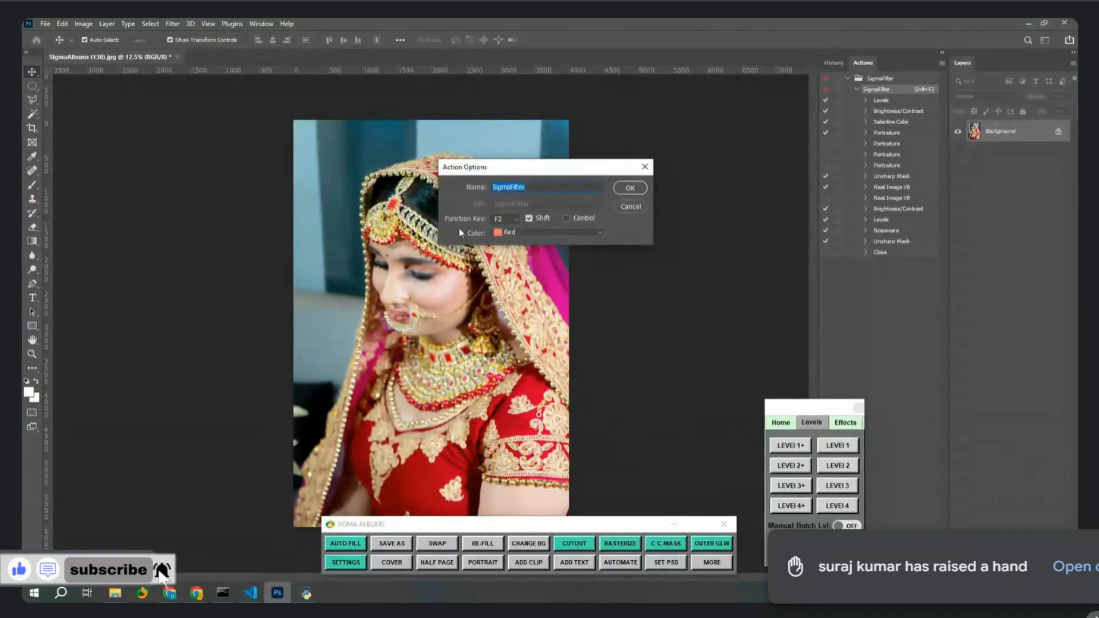
pyautogui.click(528, 218)
pyautogui.click(529, 218)
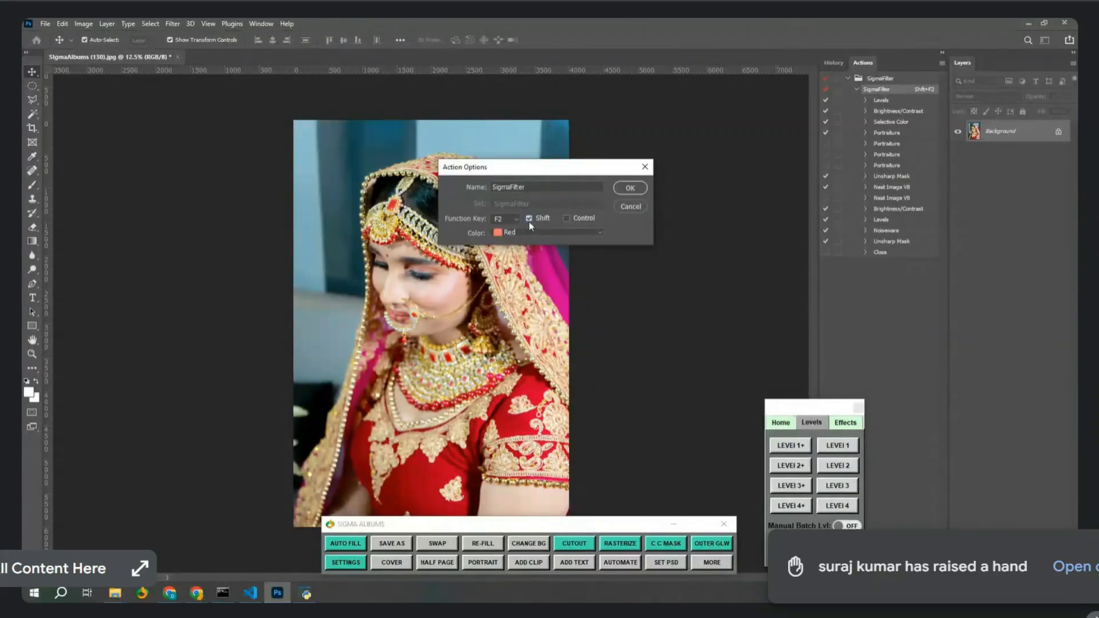
pyautogui.click(506, 218)
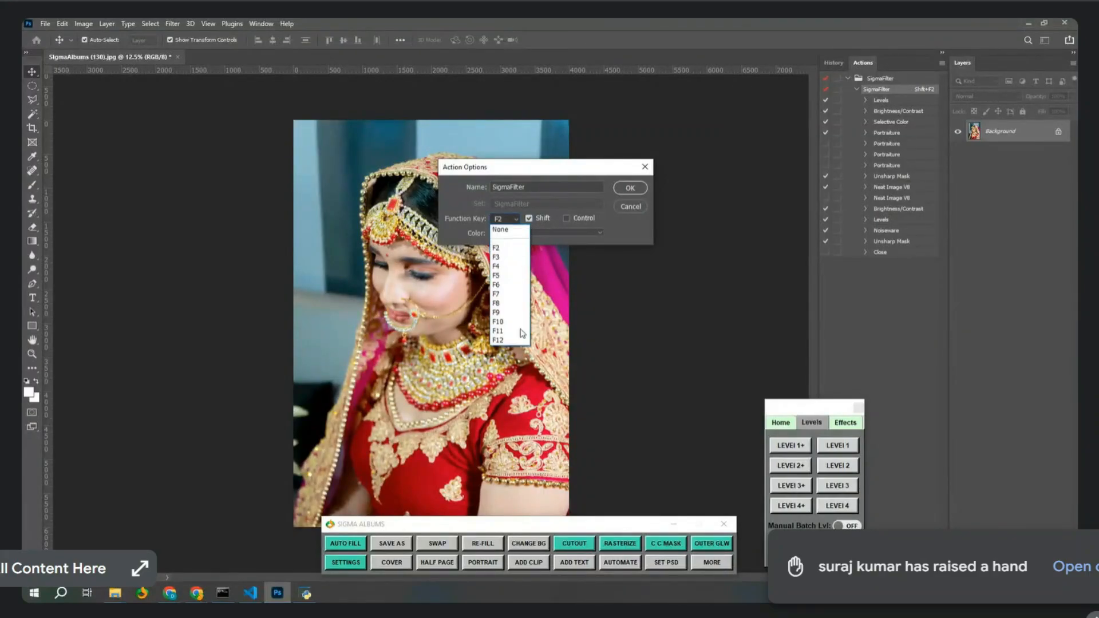
pyautogui.click(496, 247)
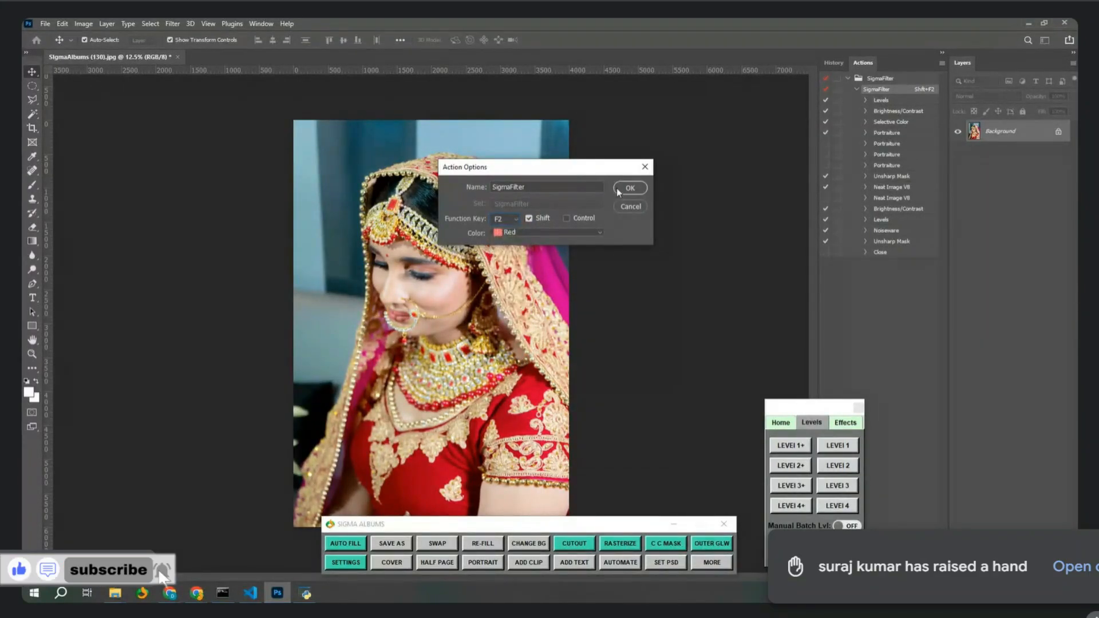
pyautogui.click(629, 187)
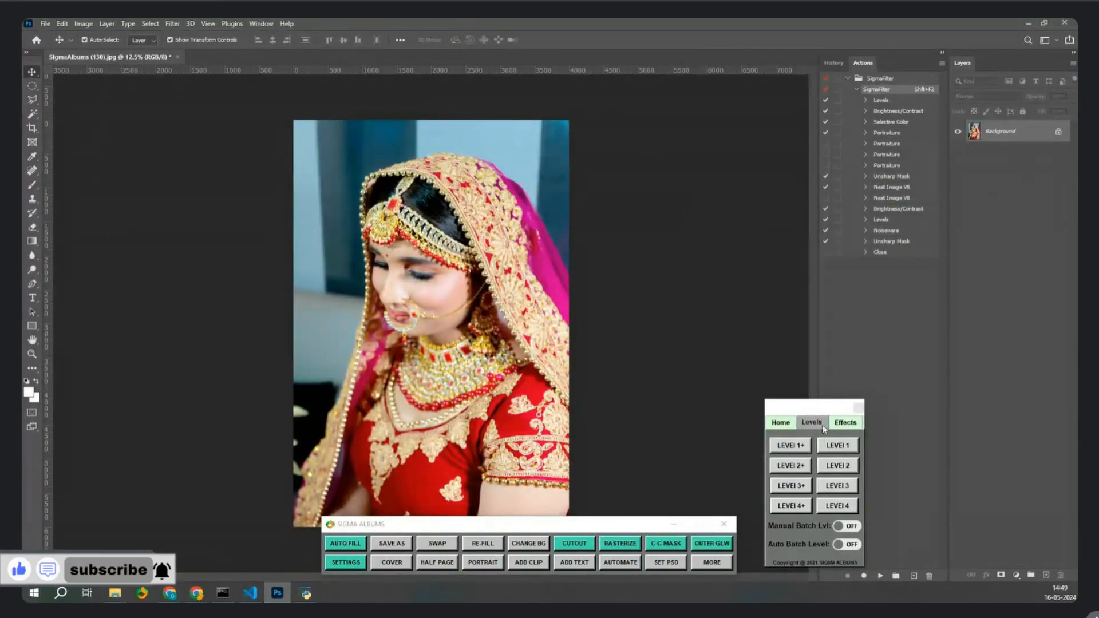
pyautogui.click(845, 423)
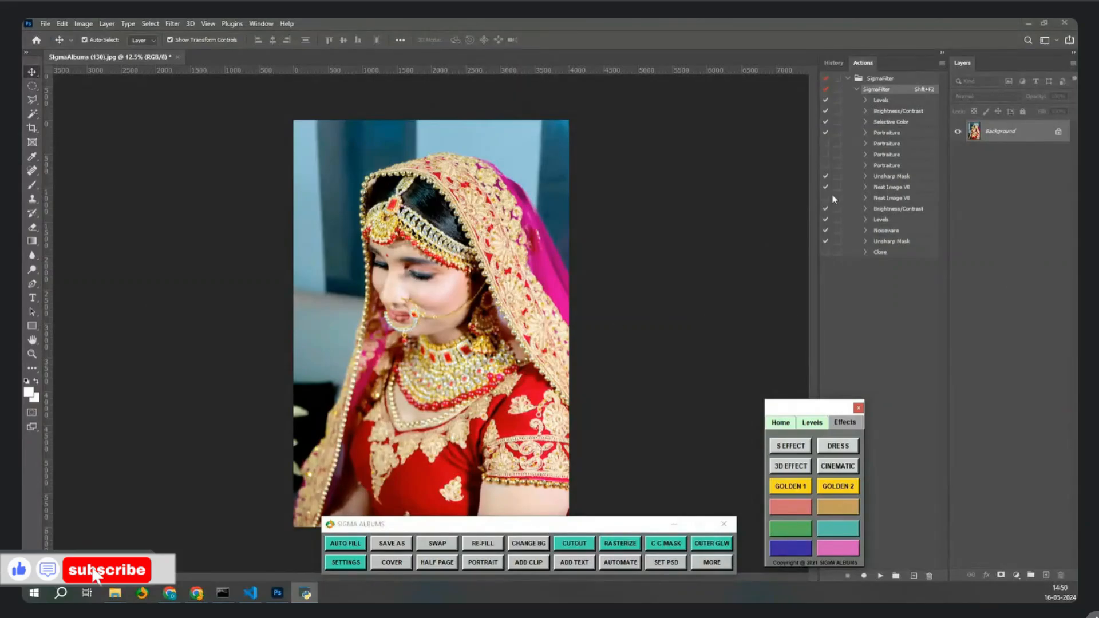
# Zoom in and switch History between Open and Unsharp Mask twice, ending on the edited state.
pyautogui.hotkey('ctrl', '+')
pyautogui.hotkey('ctrl', '+')
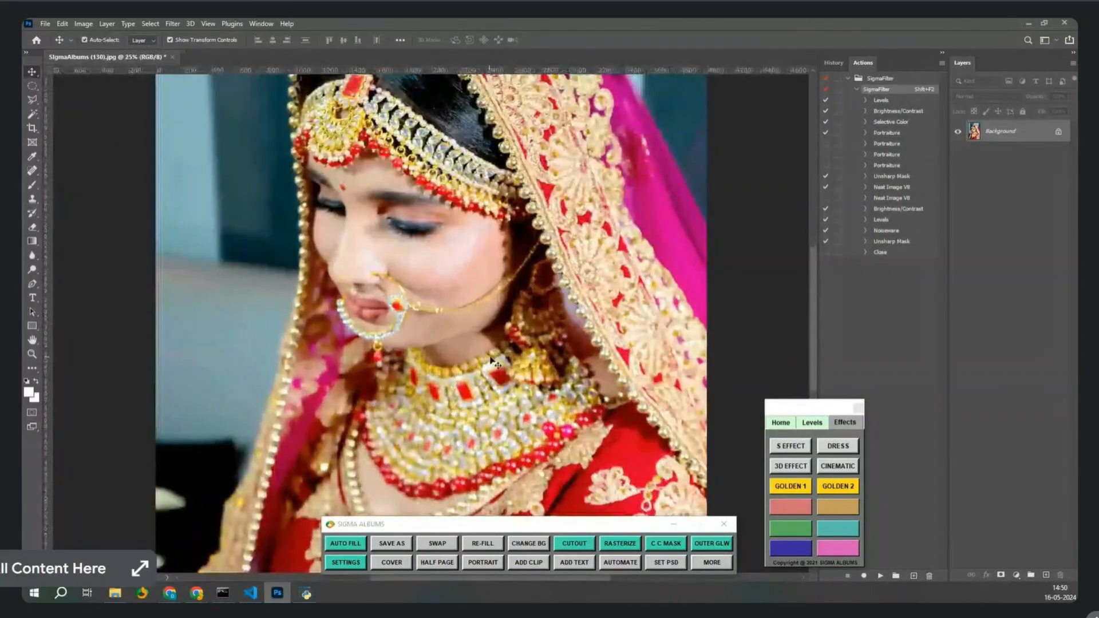
pyautogui.moveTo(499, 309); pyautogui.dragTo(514, 330)
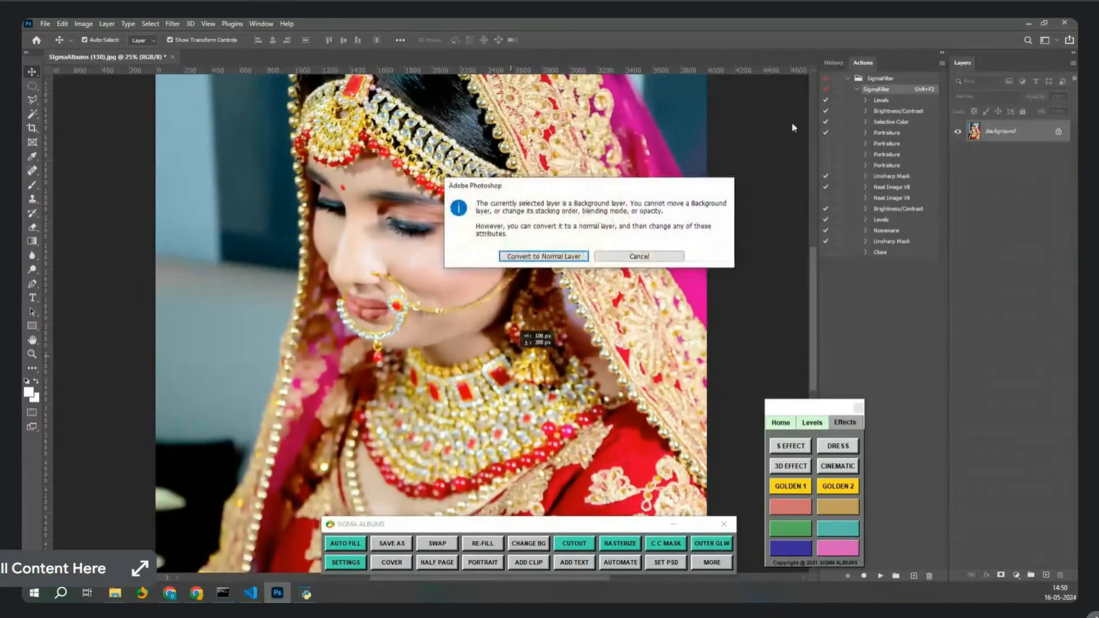
pyautogui.click(681, 256)
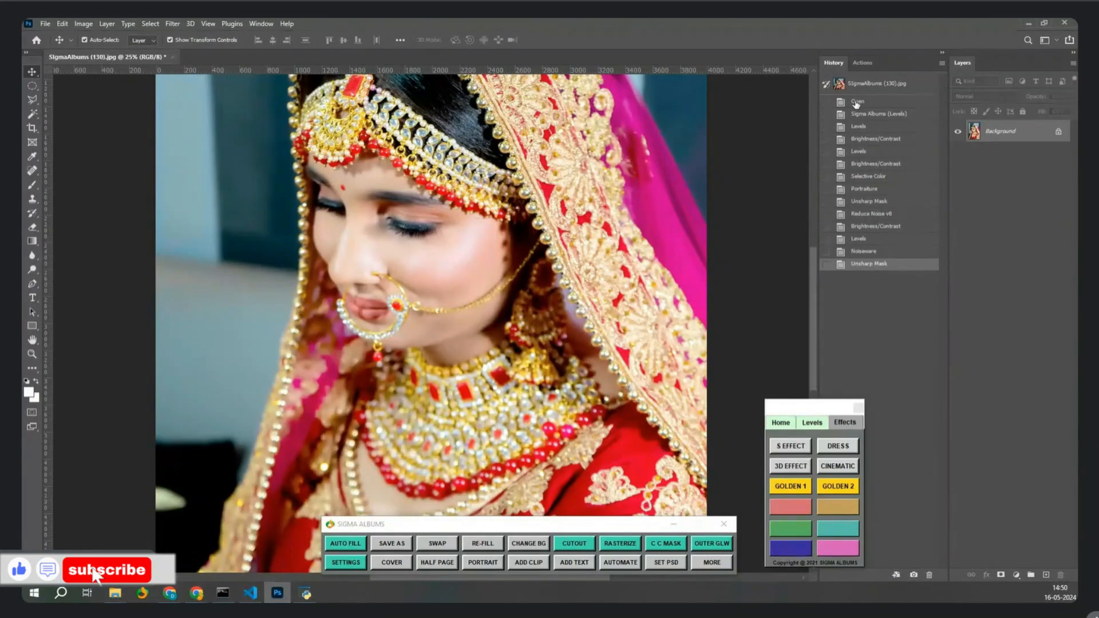
pyautogui.click(856, 102)
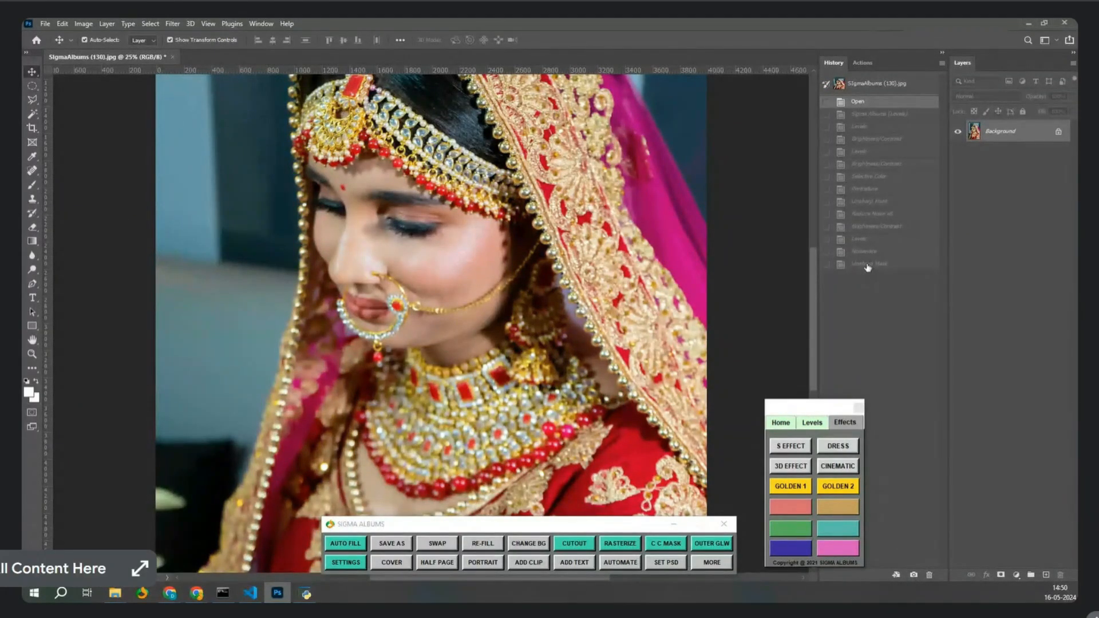
pyautogui.click(867, 265)
pyautogui.click(857, 102)
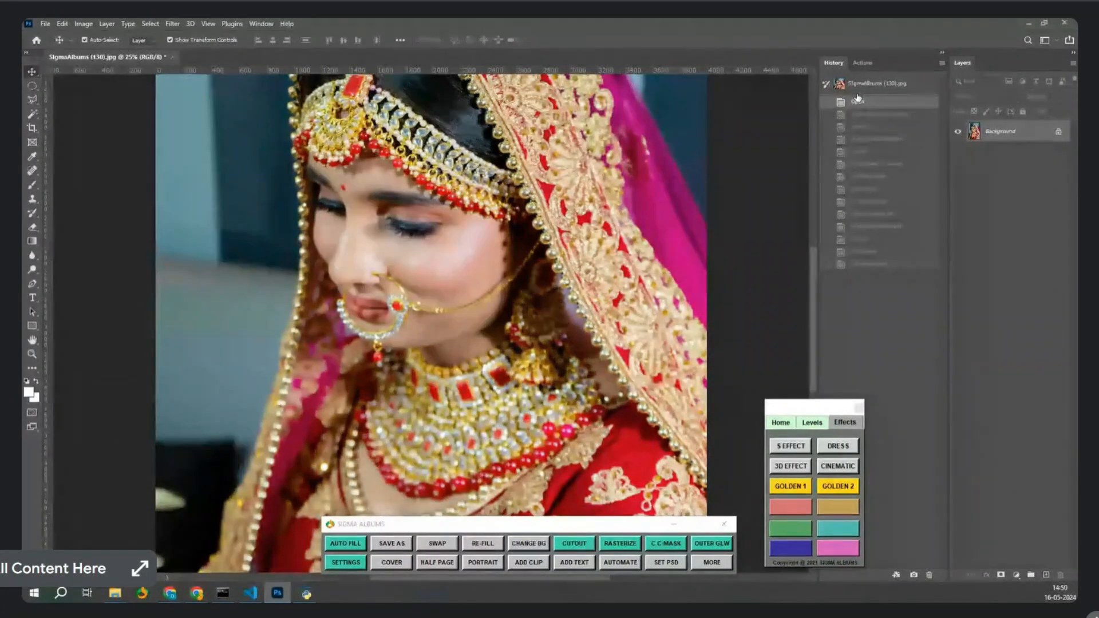
pyautogui.click(868, 264)
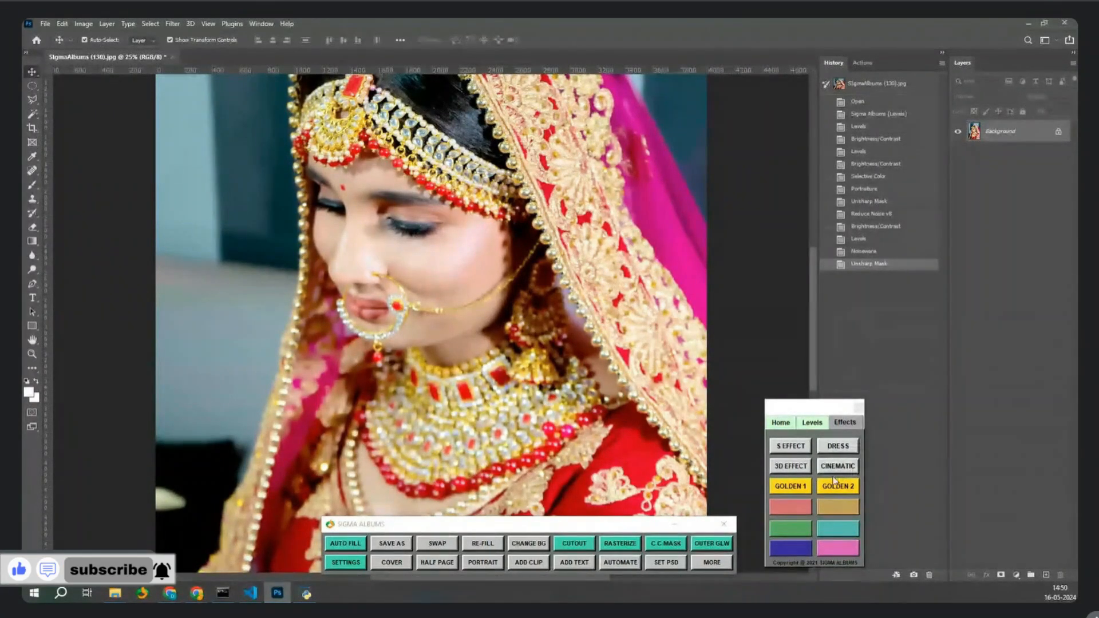
# Run S EFFECT on the portrait and erase over the nose and lips, undoing the last stroke.
pyautogui.click(790, 446)
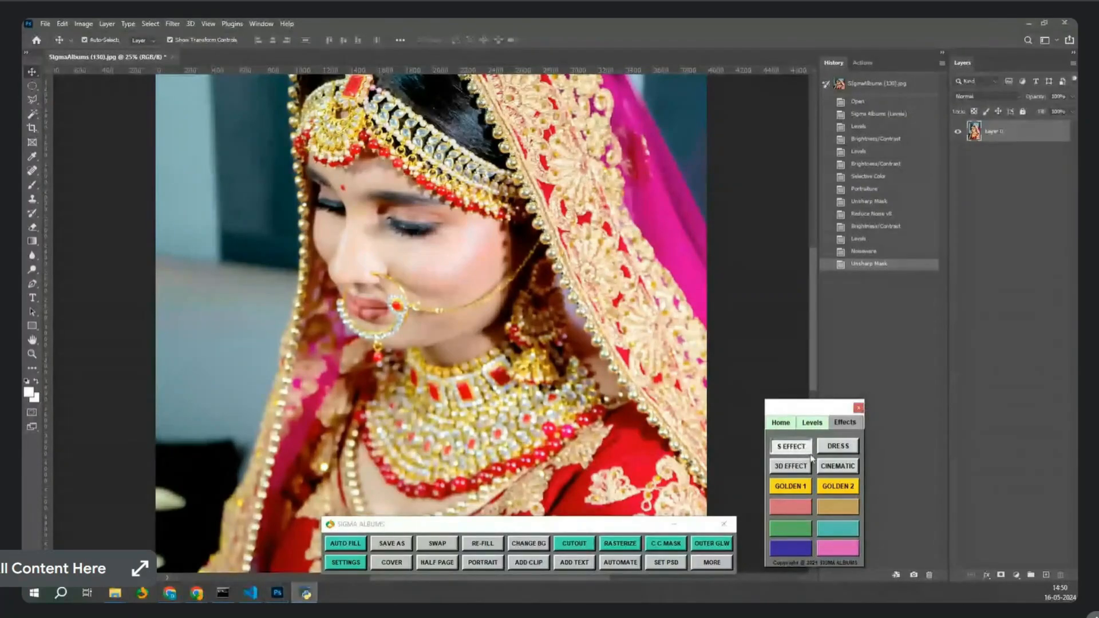
pyautogui.click(616, 344)
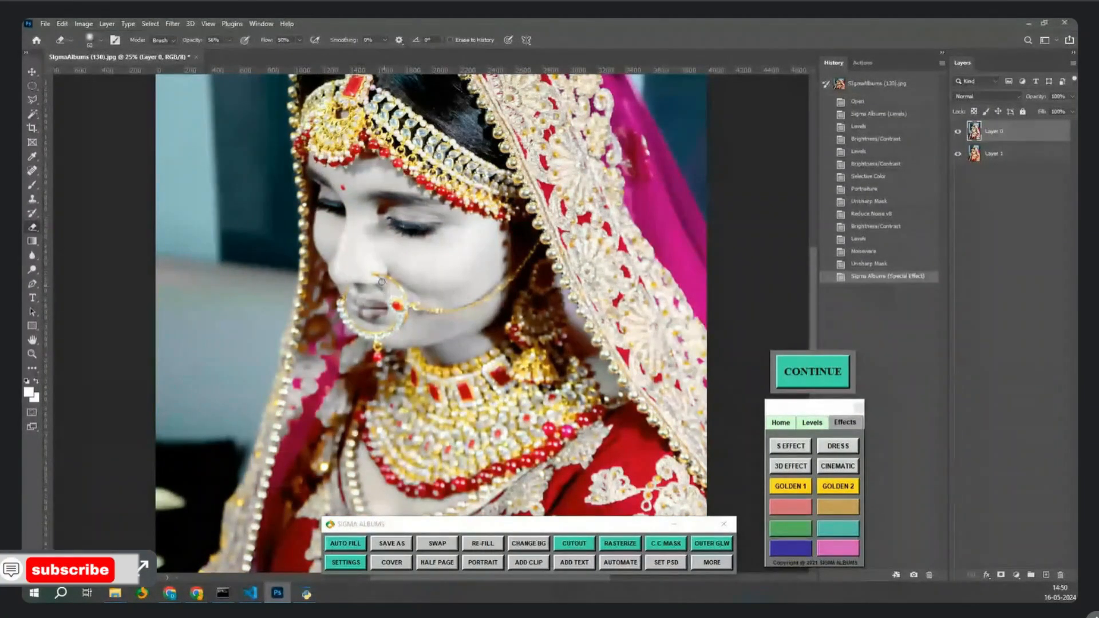
pyautogui.moveTo(369, 304); pyautogui.dragTo(379, 308)
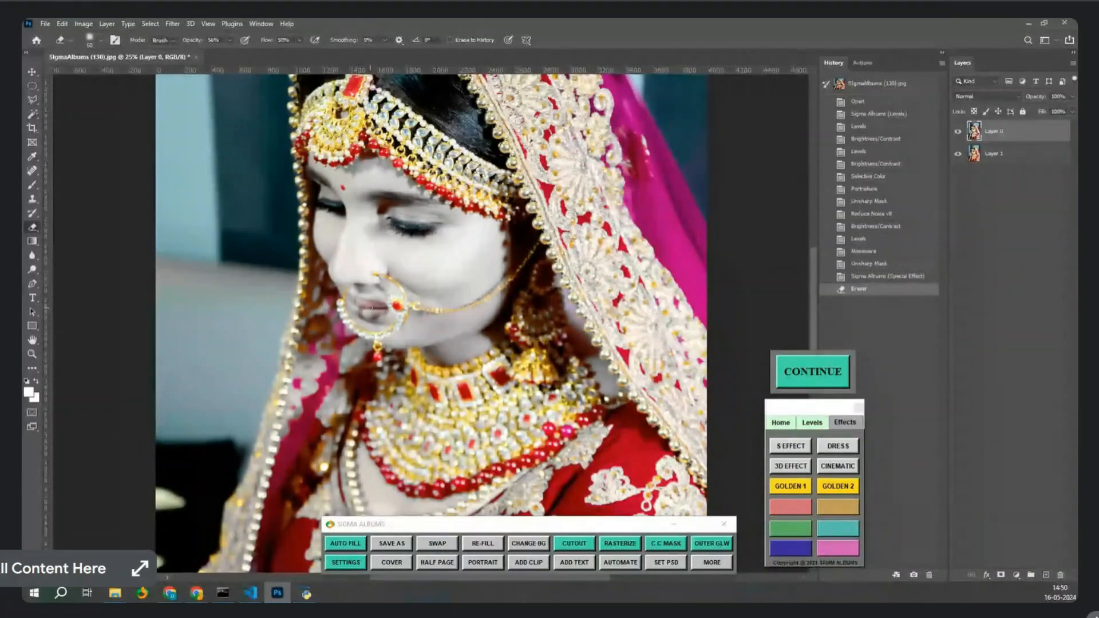
pyautogui.moveTo(363, 304)
pyautogui.mouseDown()
pyautogui.moveTo(385, 307)
pyautogui.moveTo(368, 312)
pyautogui.mouseUp()
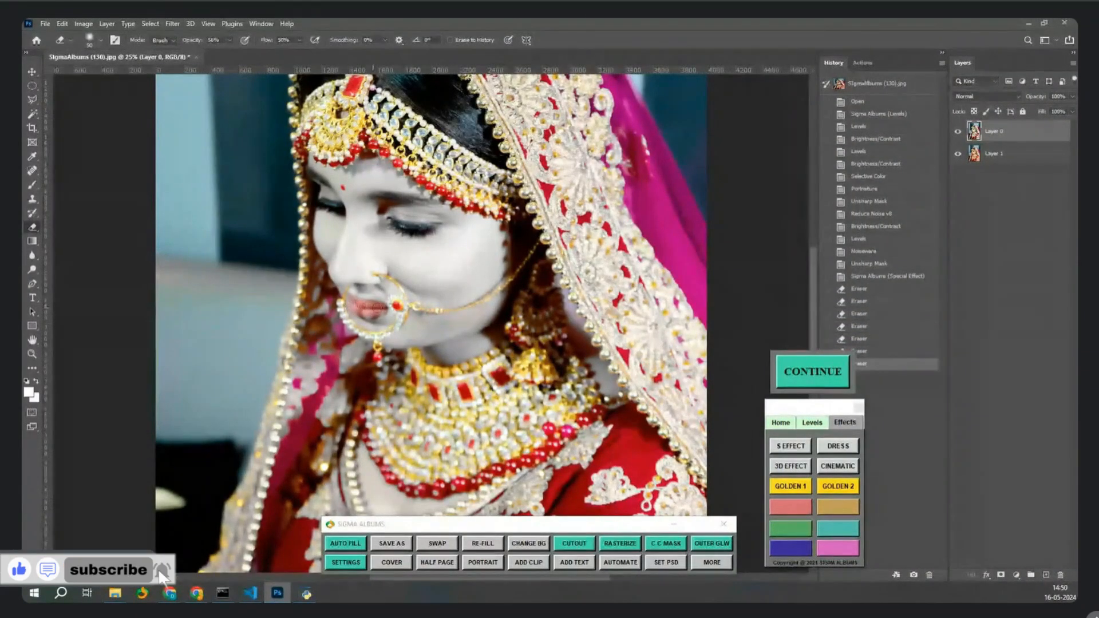
pyautogui.hotkey('ctrl', 'z')
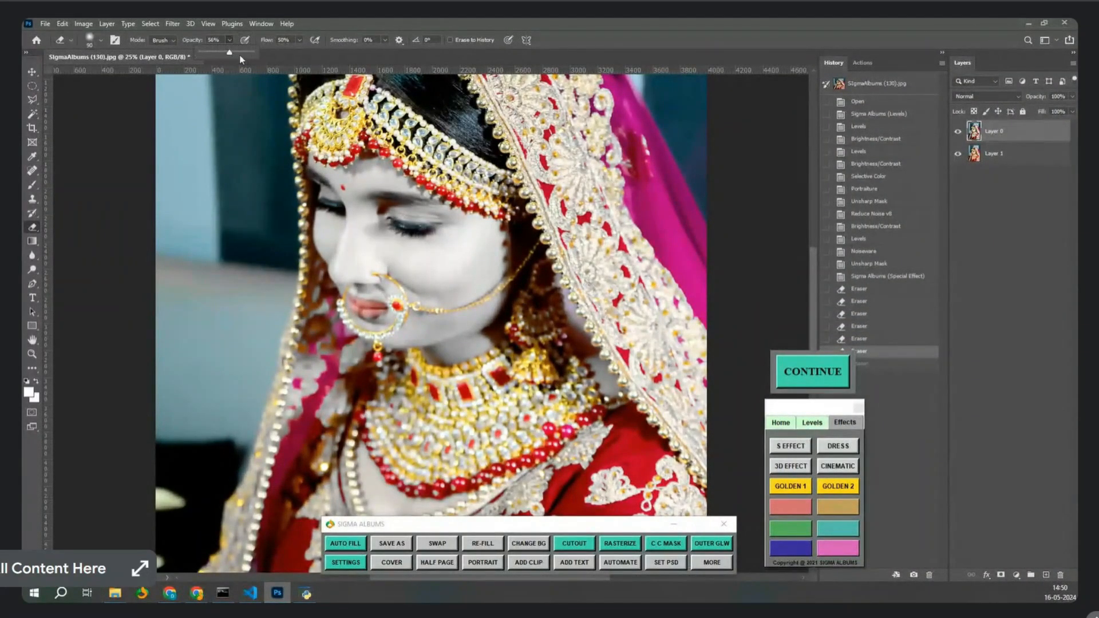
# Raise eraser flow to 100%, restore red on the upper lip with a smaller brush, then CONTINUE.
pyautogui.click(302, 41)
pyautogui.moveTo(300, 52); pyautogui.dragTo(330, 60)
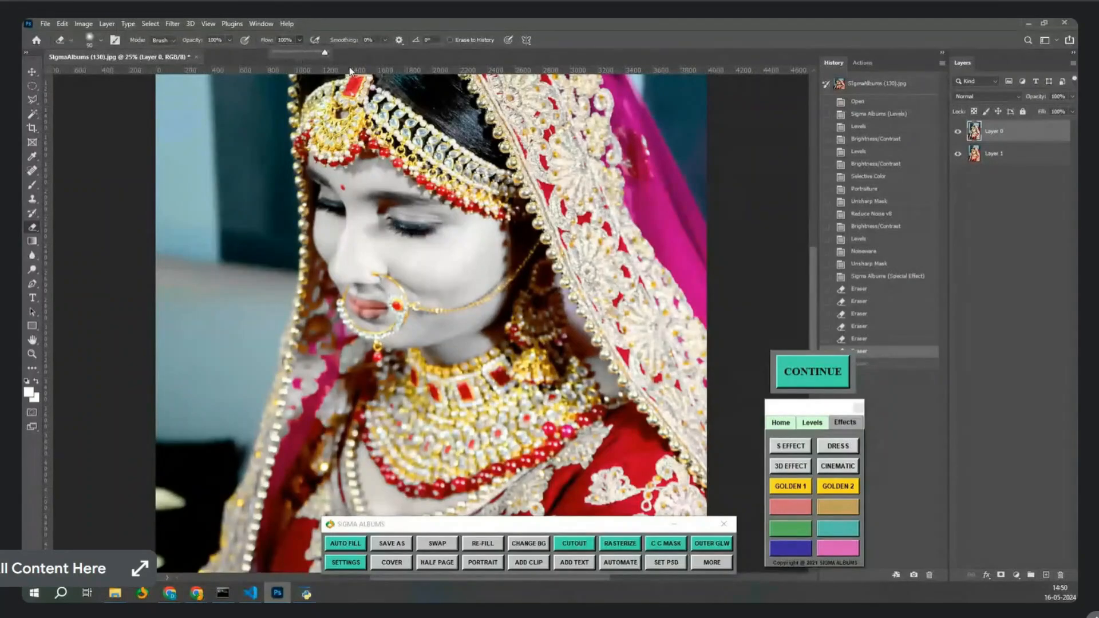
pyautogui.hotkey('ctrl', '+')
pyautogui.hotkey('ctrl', '+')
pyautogui.hotkey('ctrl', '+')
pyautogui.hotkey('ctrl', '+')
pyautogui.hotkey('ctrl', '+')
pyautogui.hotkey('ctrl', '+')
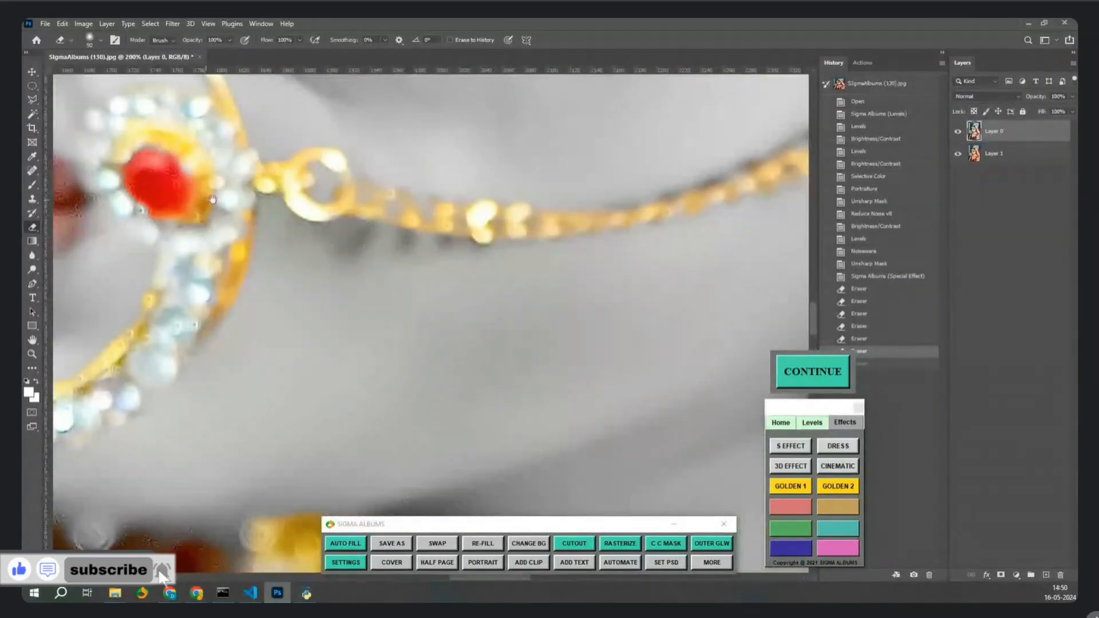
pyautogui.moveTo(210, 197); pyautogui.dragTo(638, 275)
pyautogui.hotkey('ctrl', '-')
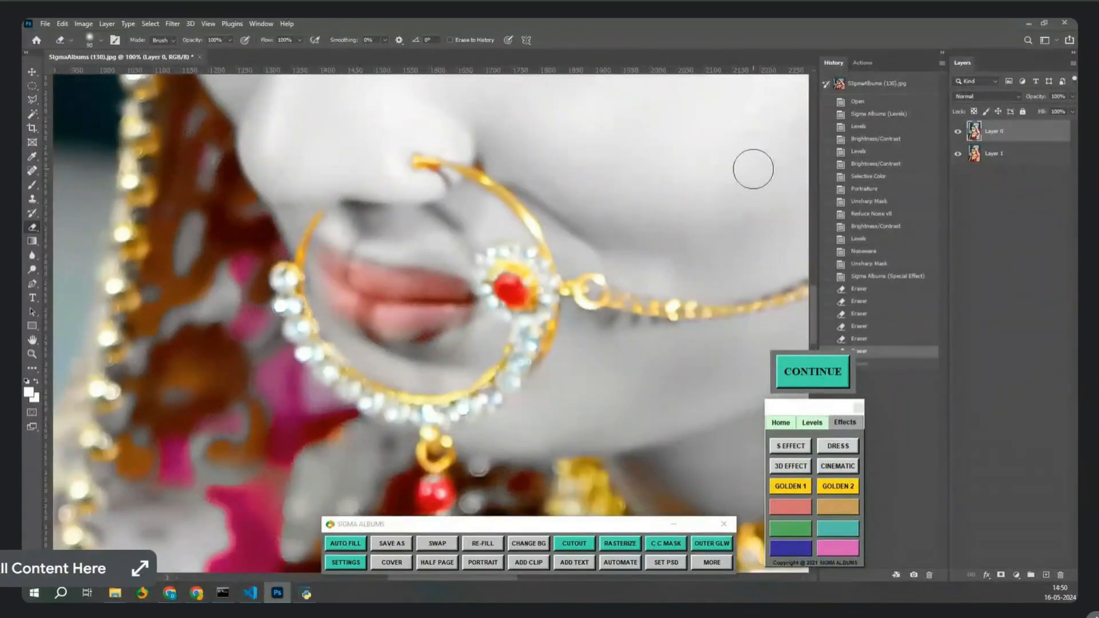
pyautogui.press('[')
pyautogui.press('[')
pyautogui.moveTo(459, 291)
pyautogui.mouseDown()
pyautogui.moveTo(346, 273)
pyautogui.moveTo(325, 255)
pyautogui.moveTo(361, 309)
pyautogui.moveTo(406, 319)
pyautogui.moveTo(455, 313)
pyautogui.moveTo(377, 325)
pyautogui.moveTo(351, 311)
pyautogui.moveTo(407, 325)
pyautogui.moveTo(465, 301)
pyautogui.mouseUp()
pyautogui.scroll(-3, 466, 300)
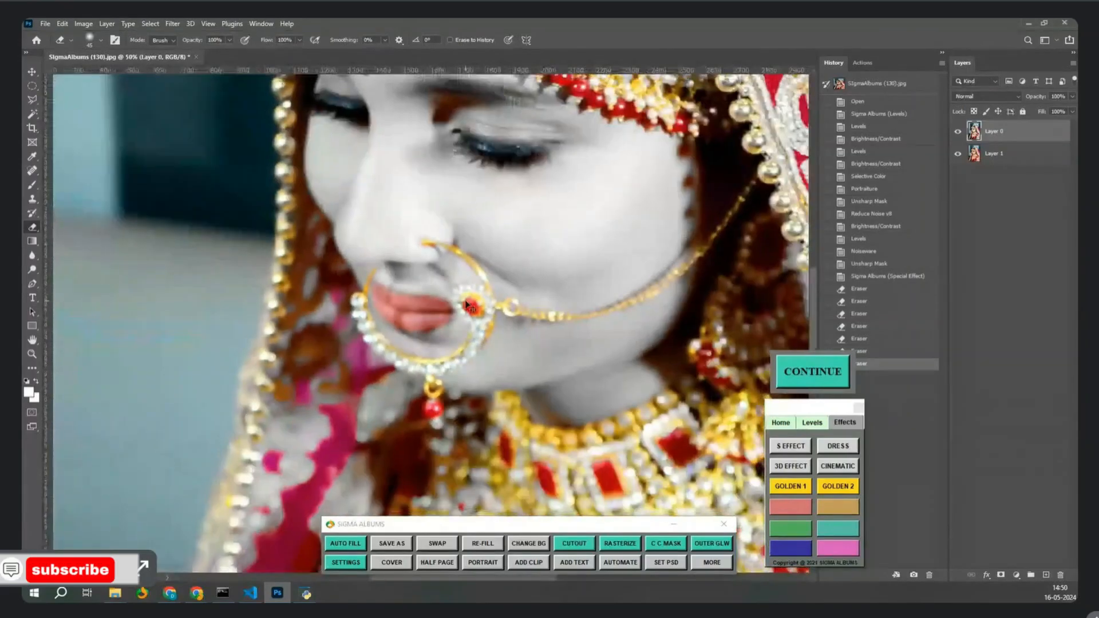
pyautogui.scroll(-2, 465, 304)
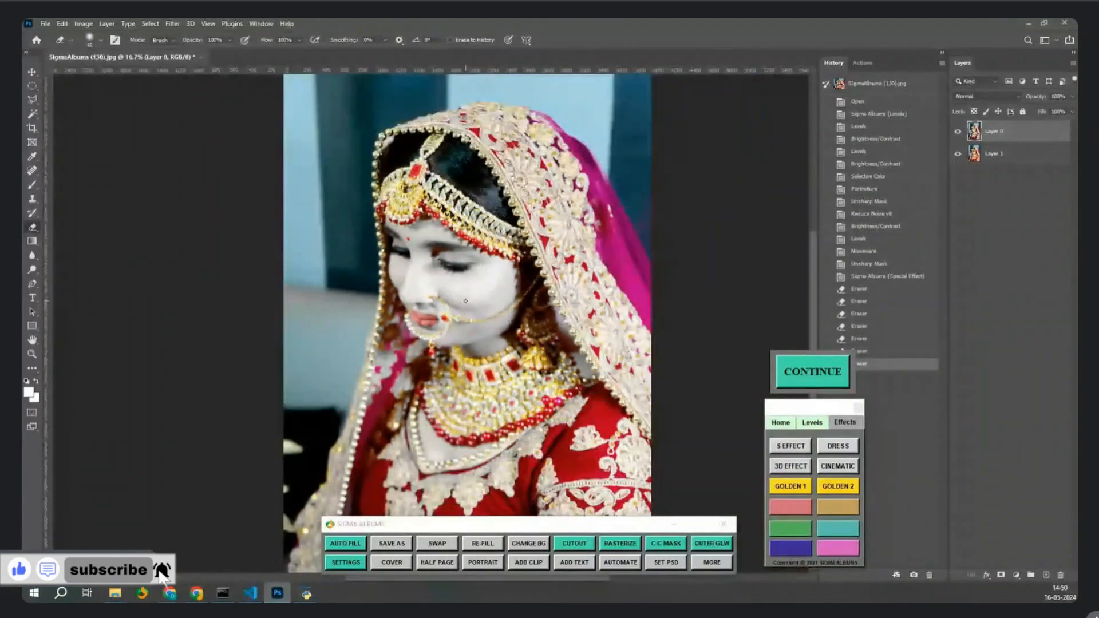
pyautogui.click(824, 372)
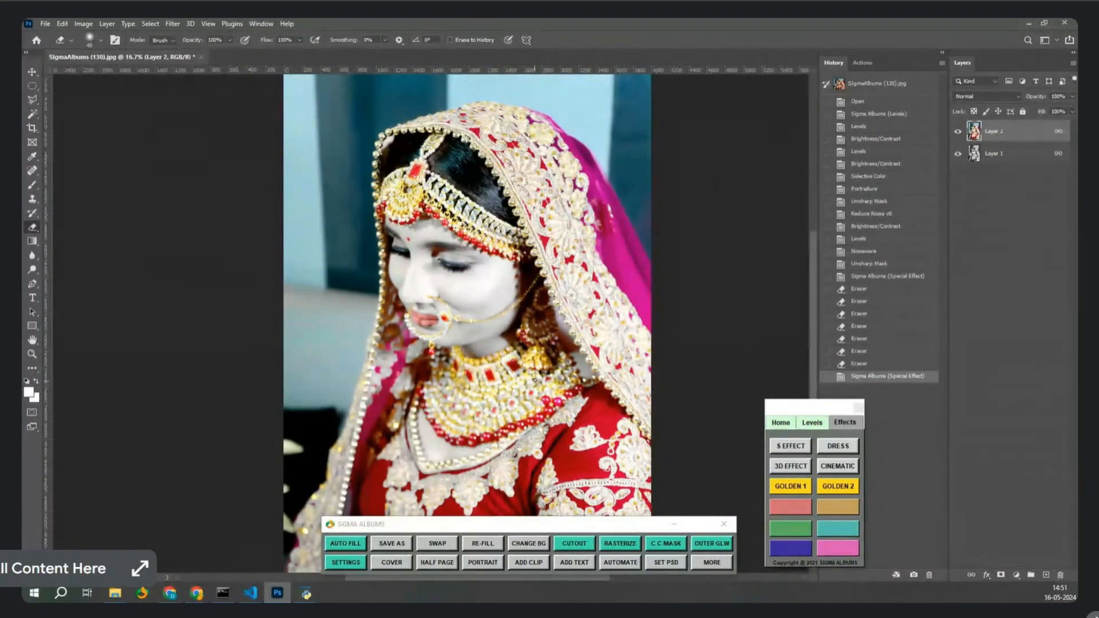
# Undo a trial eraser stroke on the necklace, then close the bride photo without saving.
pyautogui.press(']')
pyautogui.press(']')
pyautogui.press(']')
pyautogui.press(']')
pyautogui.press(']')
pyautogui.press(']')
pyautogui.press(']')
pyautogui.press(']')
pyautogui.press(']')
pyautogui.press(']')
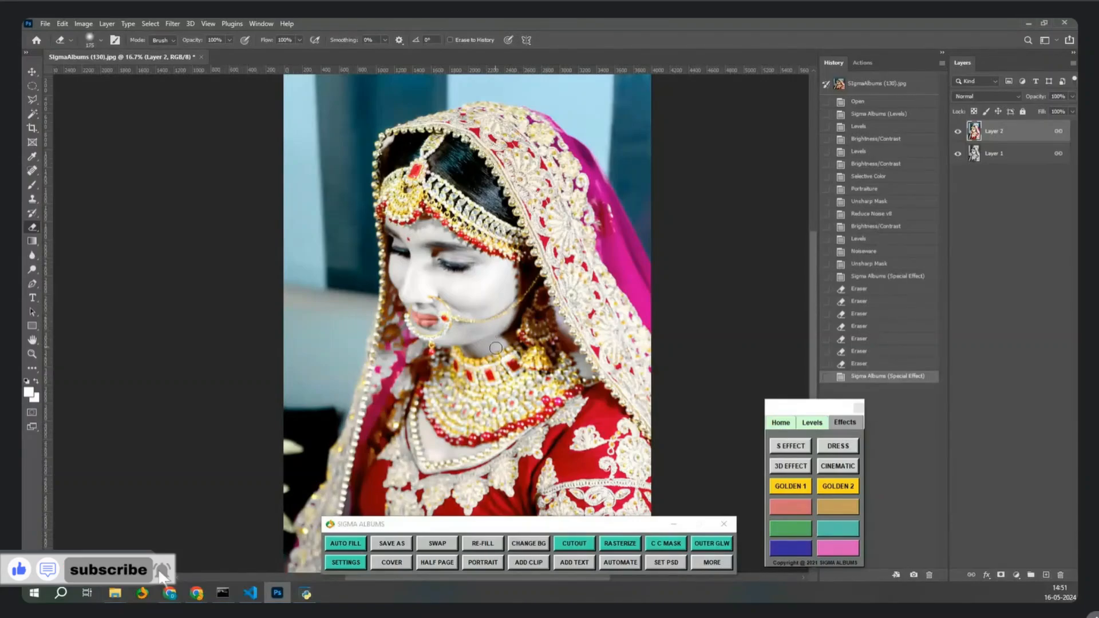
pyautogui.moveTo(522, 413); pyautogui.dragTo(458, 426)
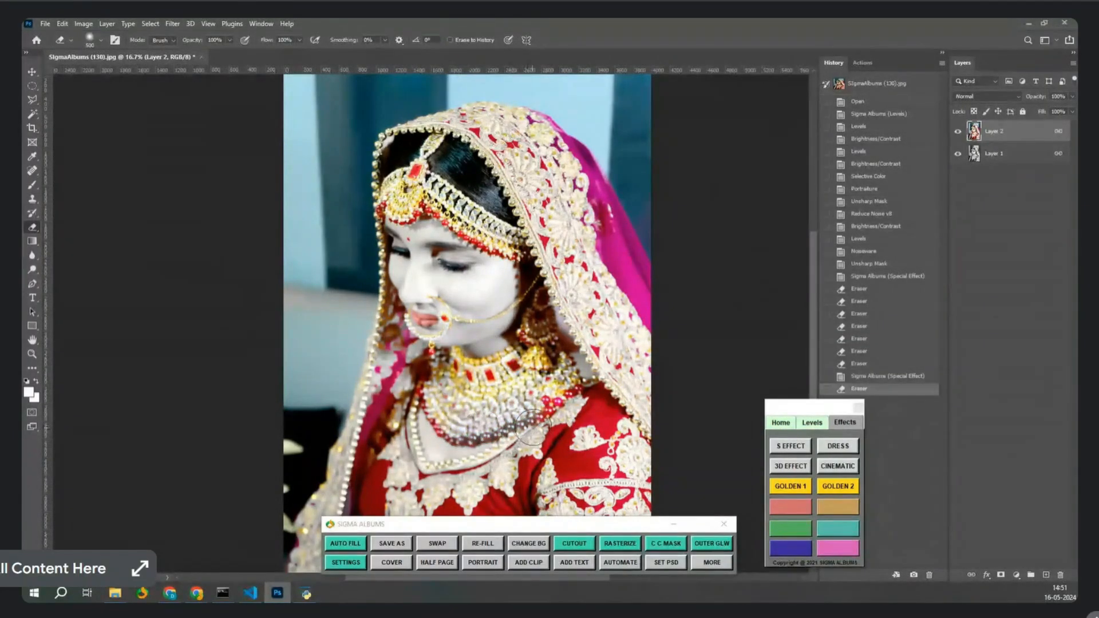
pyautogui.hotkey('ctrl', 'z')
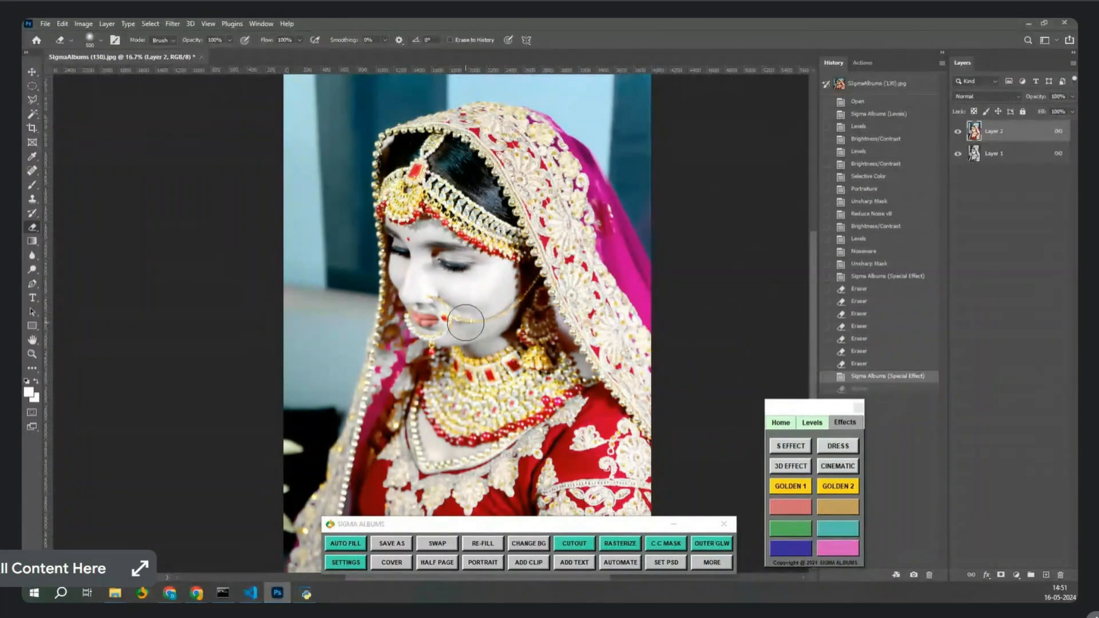
pyautogui.hotkey('ctrl', 'w')
pyautogui.click(540, 231)
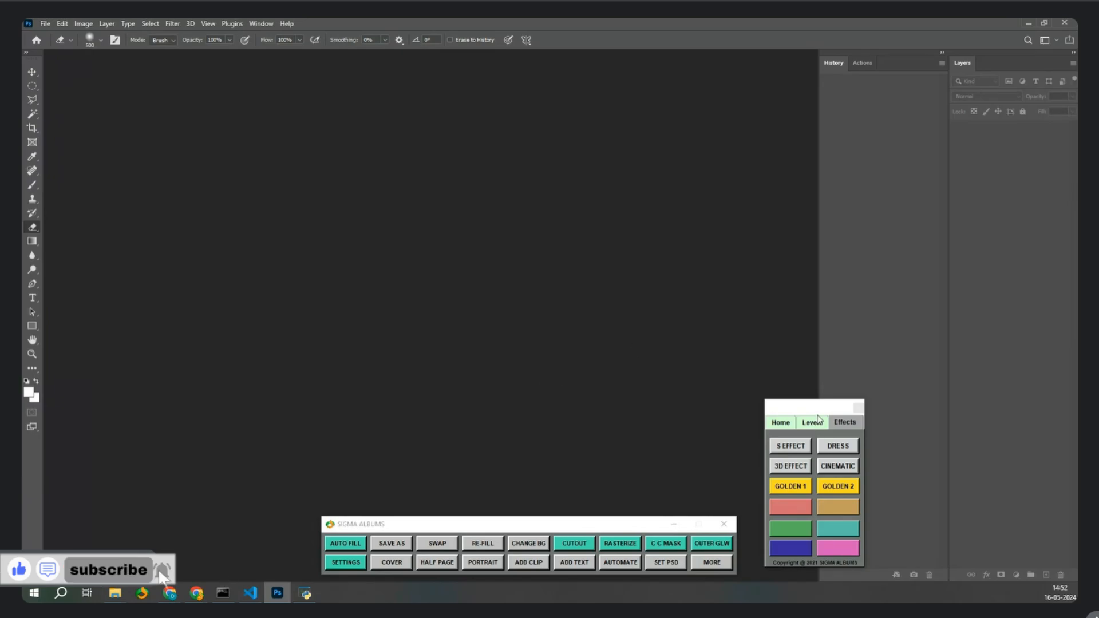
# Show the Sigma Levels adjustments, glance at the Photos folder, then return to Photoshop.
pyautogui.click(817, 420)
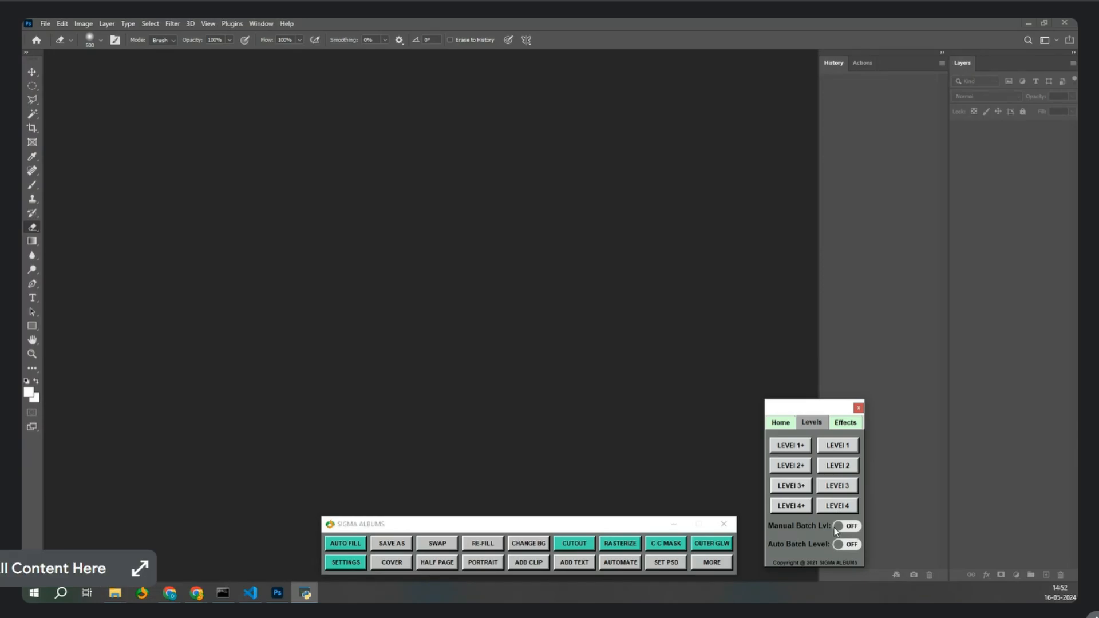
pyautogui.click(115, 593)
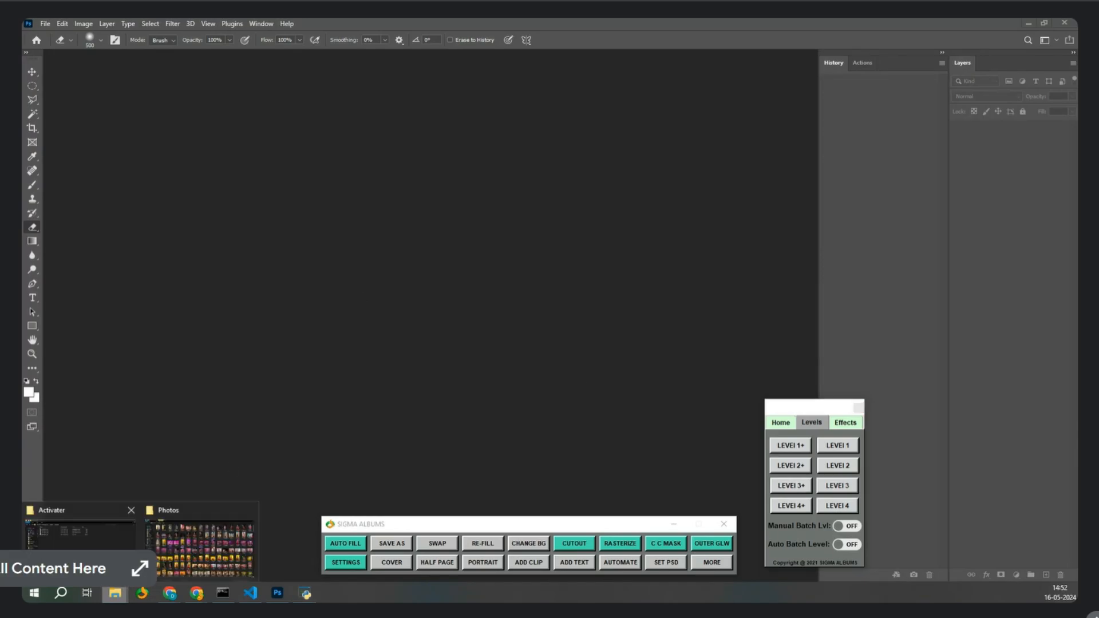
pyautogui.click(181, 555)
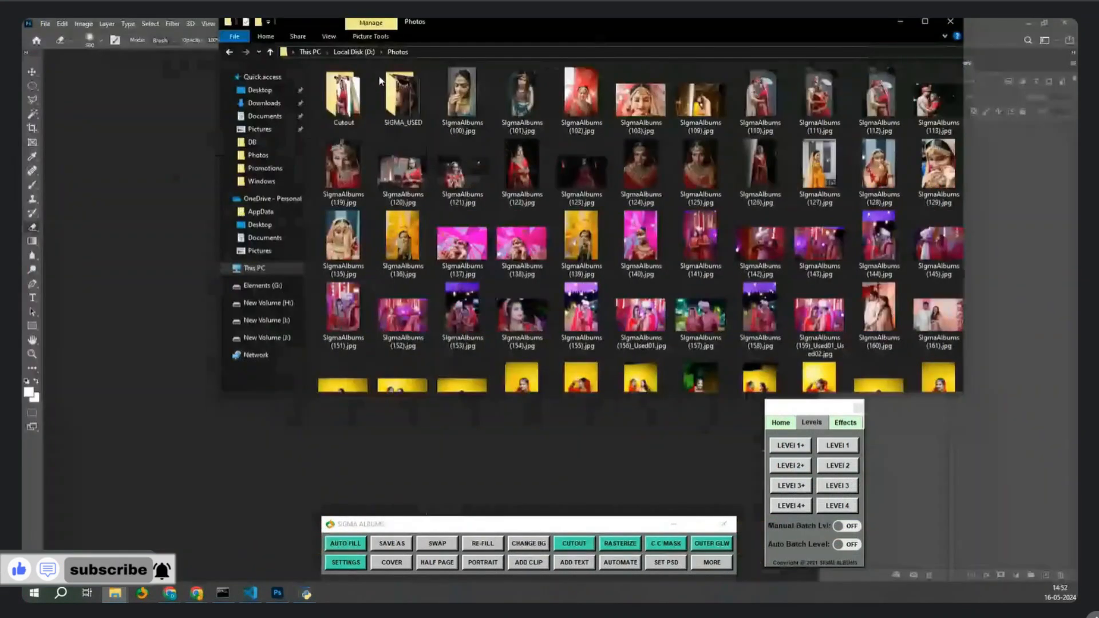
pyautogui.click(748, 442)
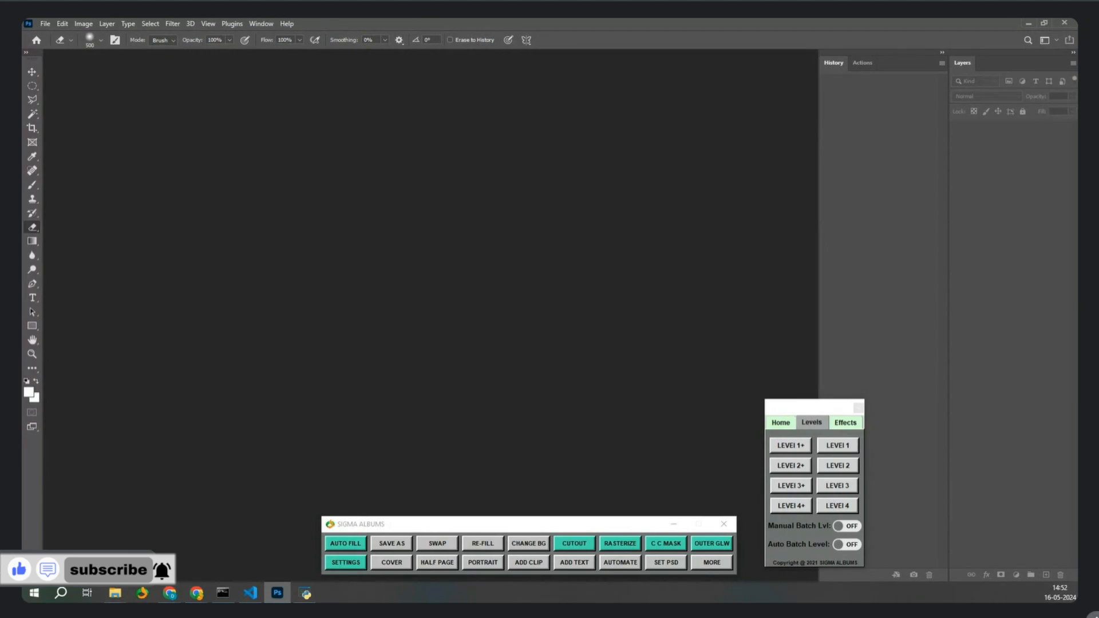
pyautogui.hotkey('alt', 'Tab')
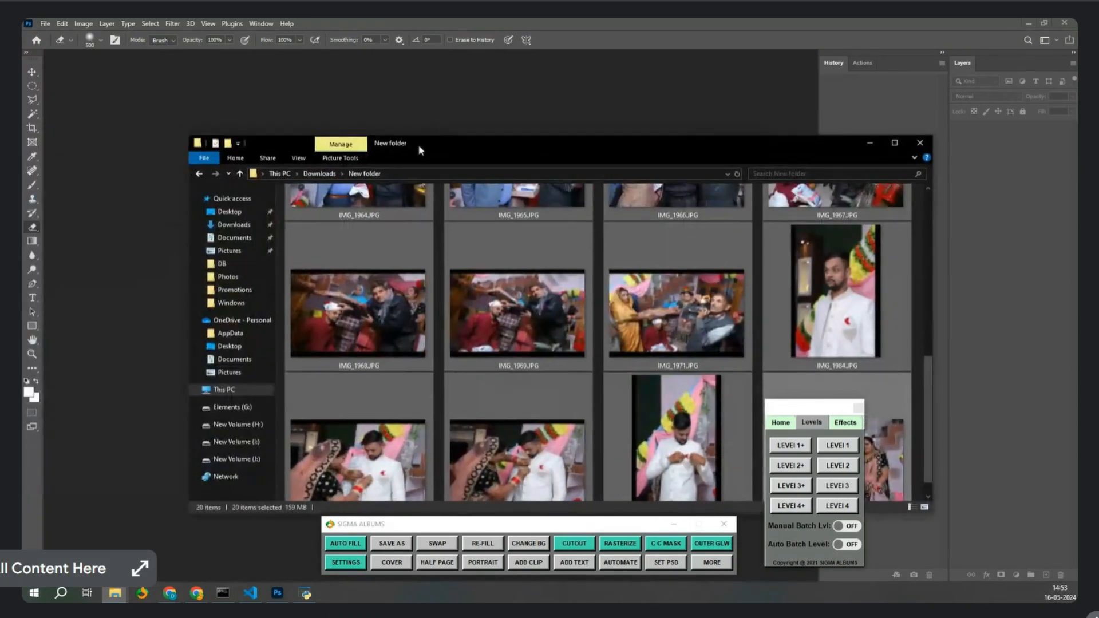
# Select IMG_1968, IMG_1984 and IMG_1963 in Downloads > New and drag them into Photoshop.
pyautogui.doubleClick(419, 149)
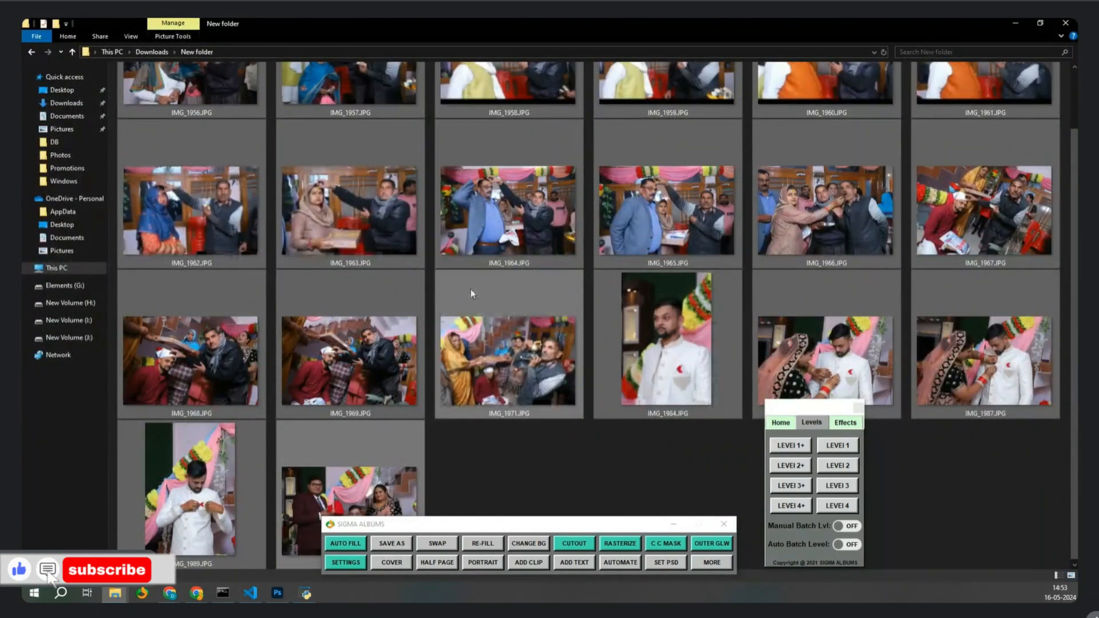
pyautogui.scroll(-1, 470, 289)
pyautogui.scroll(-1, 471, 292)
pyautogui.click(459, 310)
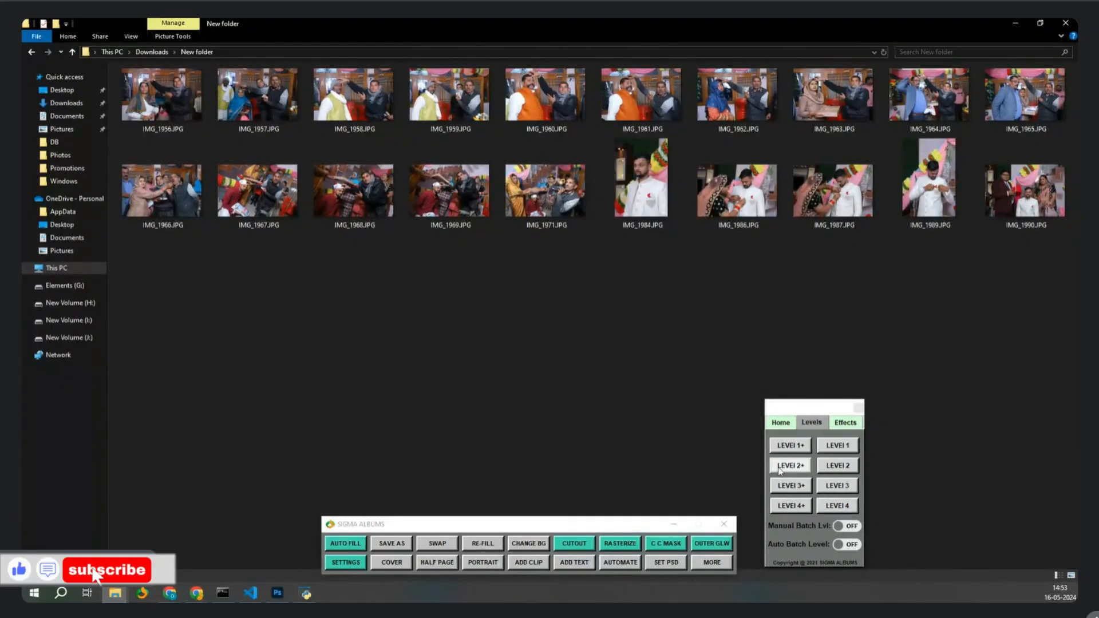
pyautogui.click(352, 211)
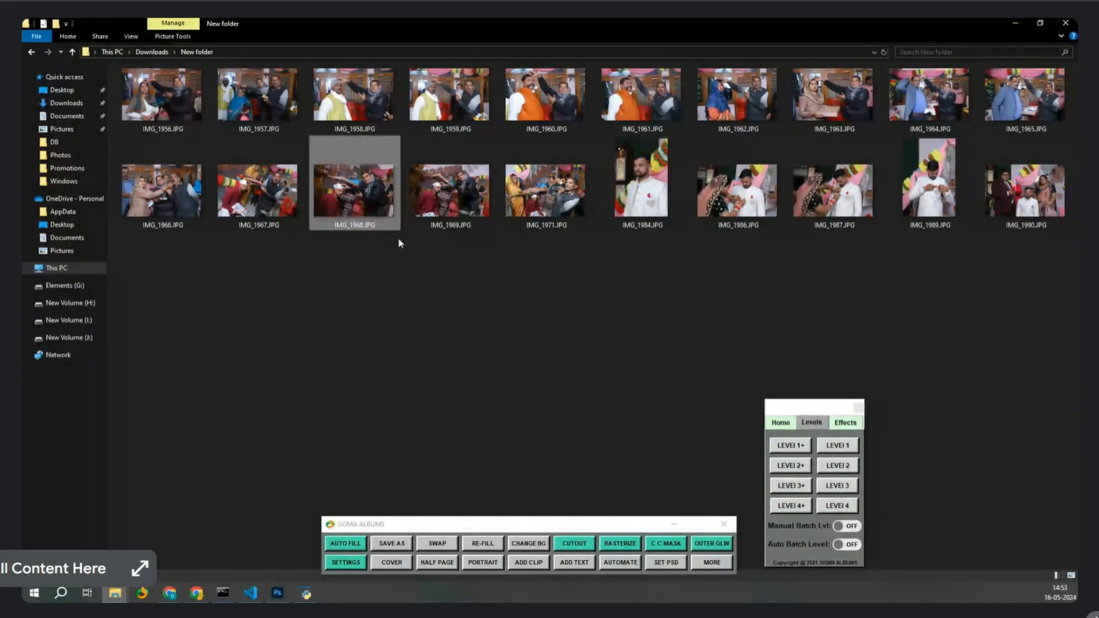
pyautogui.keyDown('ctrl'); pyautogui.click(641, 221); pyautogui.keyUp('ctrl')
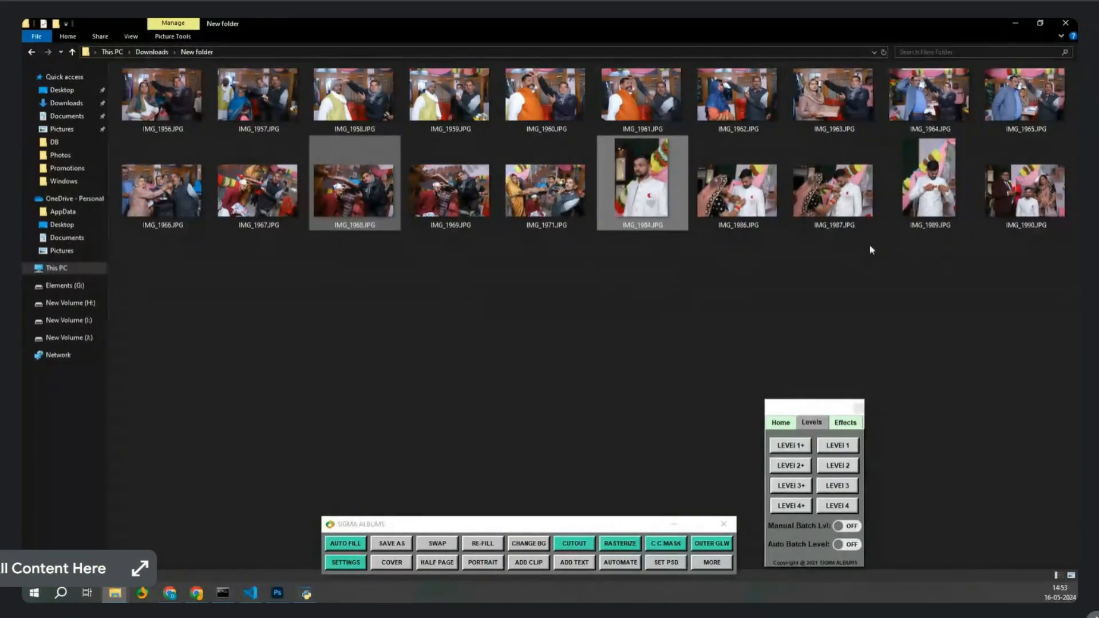
pyautogui.keyDown('ctrl'); pyautogui.click(864, 95); pyautogui.keyUp('ctrl')
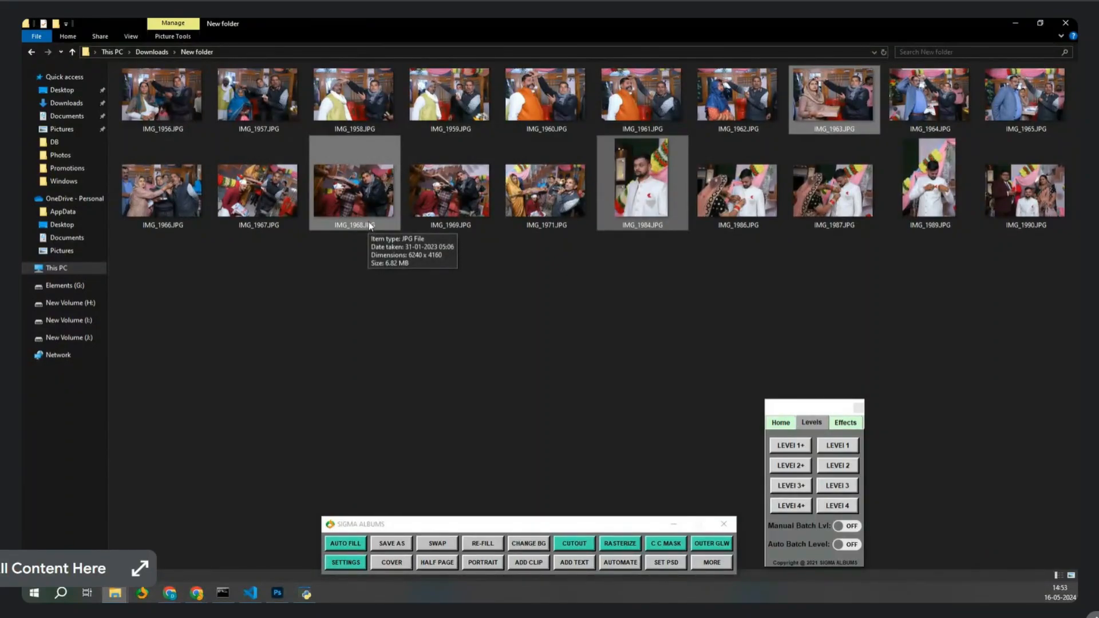
pyautogui.moveTo(369, 225); pyautogui.dragTo(490, 326)
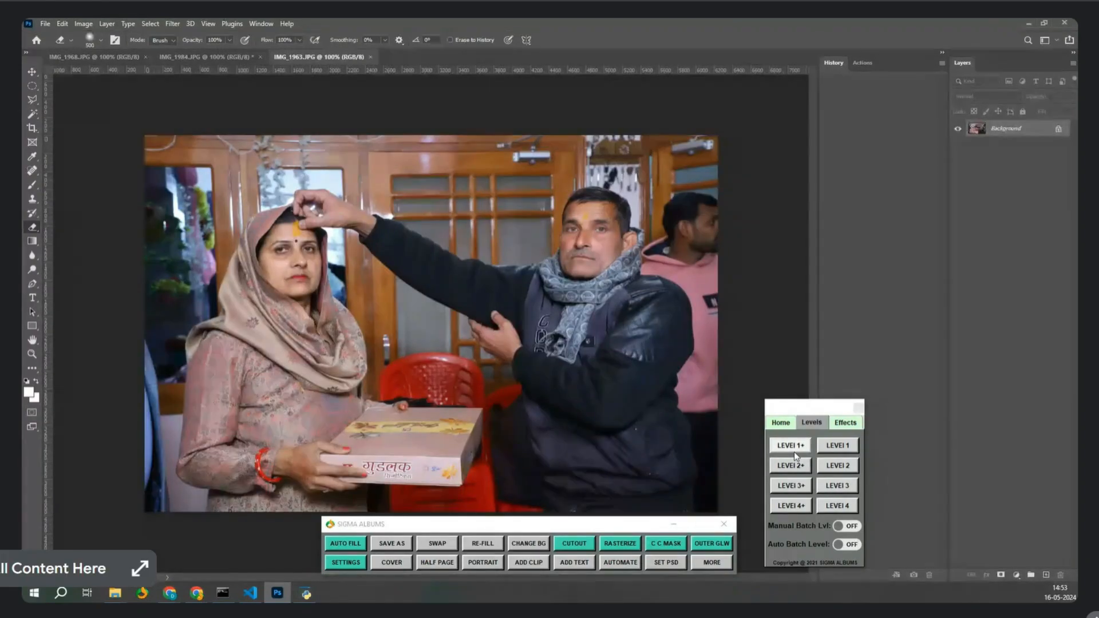
# Apply the Sigma Albums Level 1+ preset to IMG_1963, IMG_1984 and IMG_1968 in turn.
pyautogui.click(794, 451)
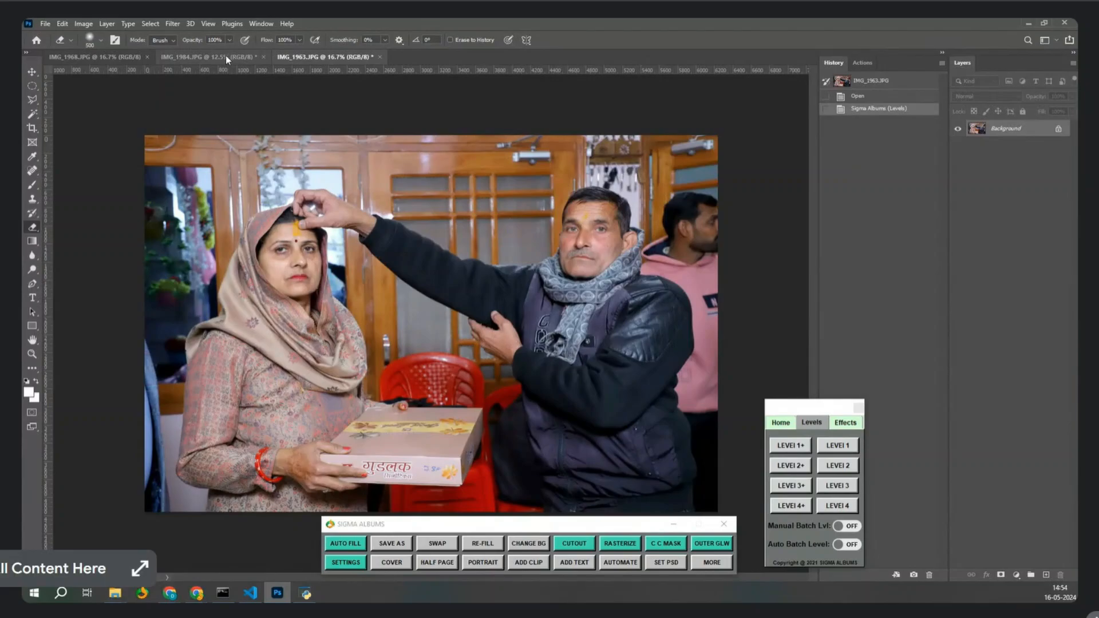
pyautogui.click(225, 55)
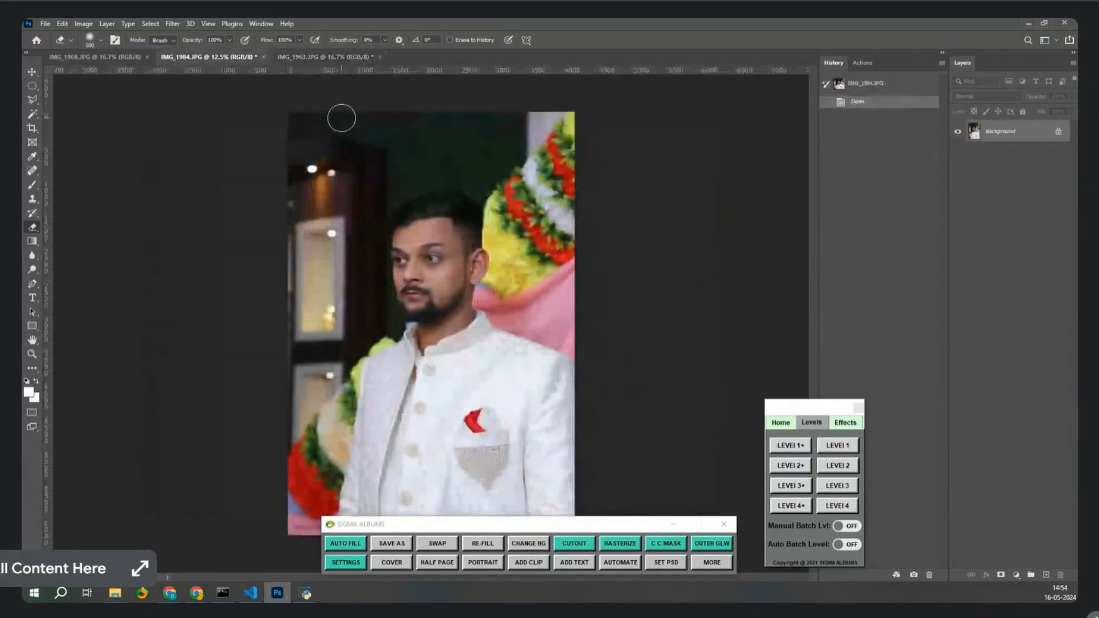
pyautogui.click(801, 450)
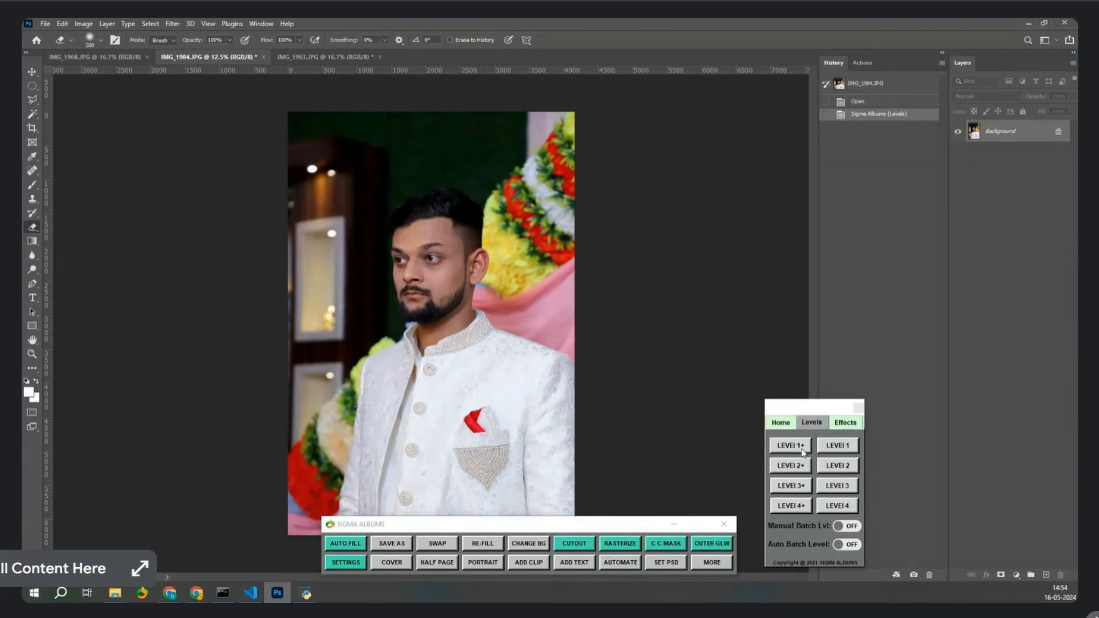
pyautogui.click(130, 58)
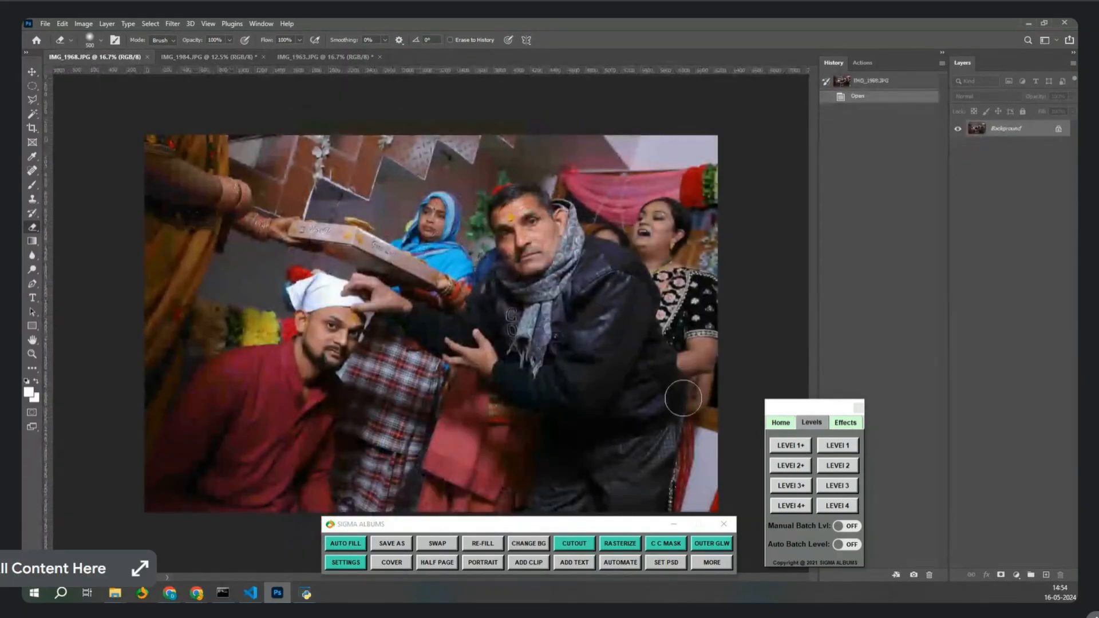
pyautogui.click(786, 444)
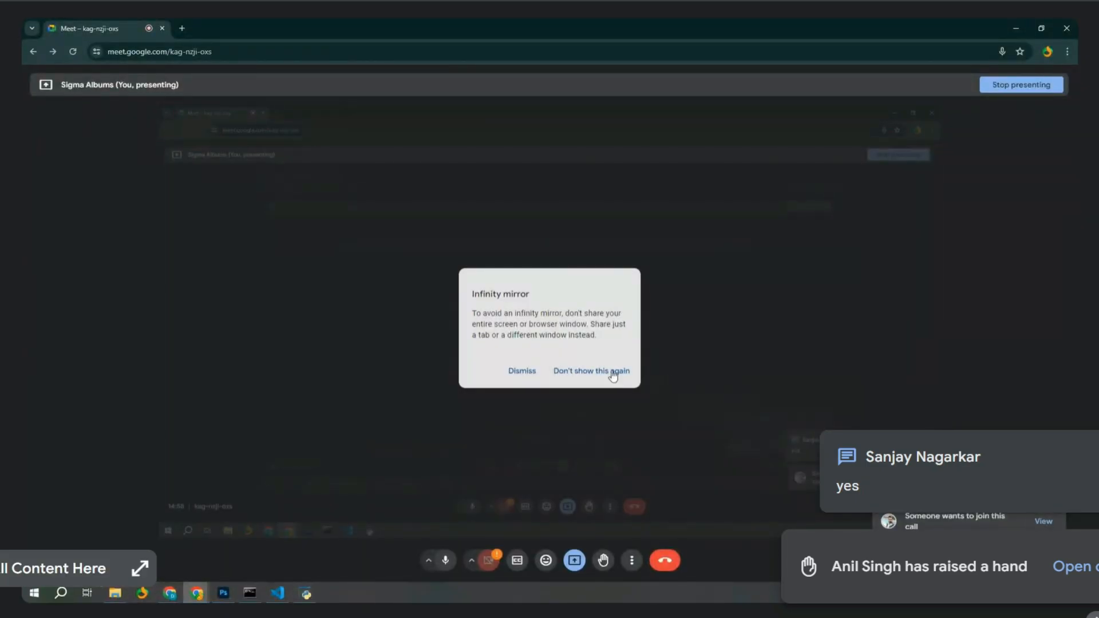
# Dismiss the Google Meet infinity-mirror warning and return to Photoshop.
pyautogui.click(522, 372)
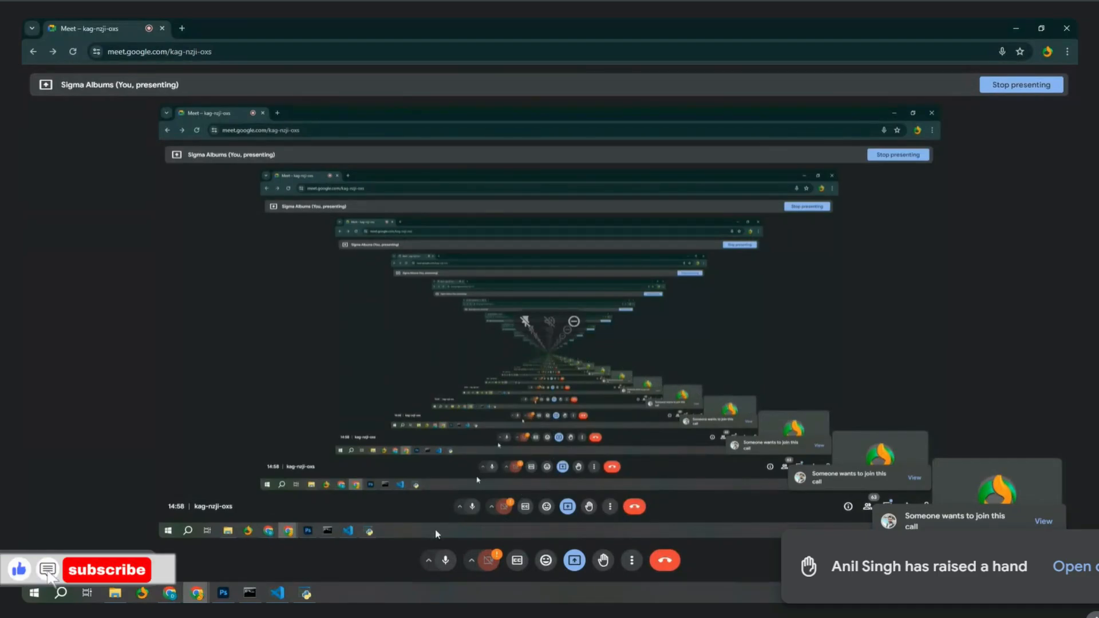
pyautogui.click(223, 593)
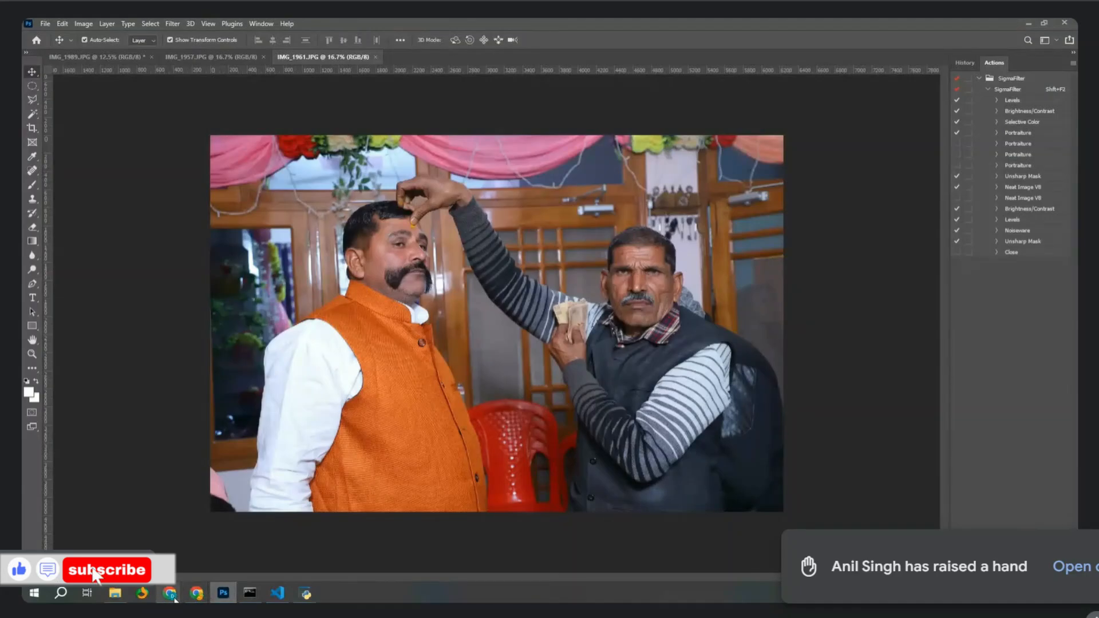
# Apply Sigma Albums Level 1+ to IMG_1961, IMG_1957 and the IMG_1989 groom photo.
pyautogui.click(306, 593)
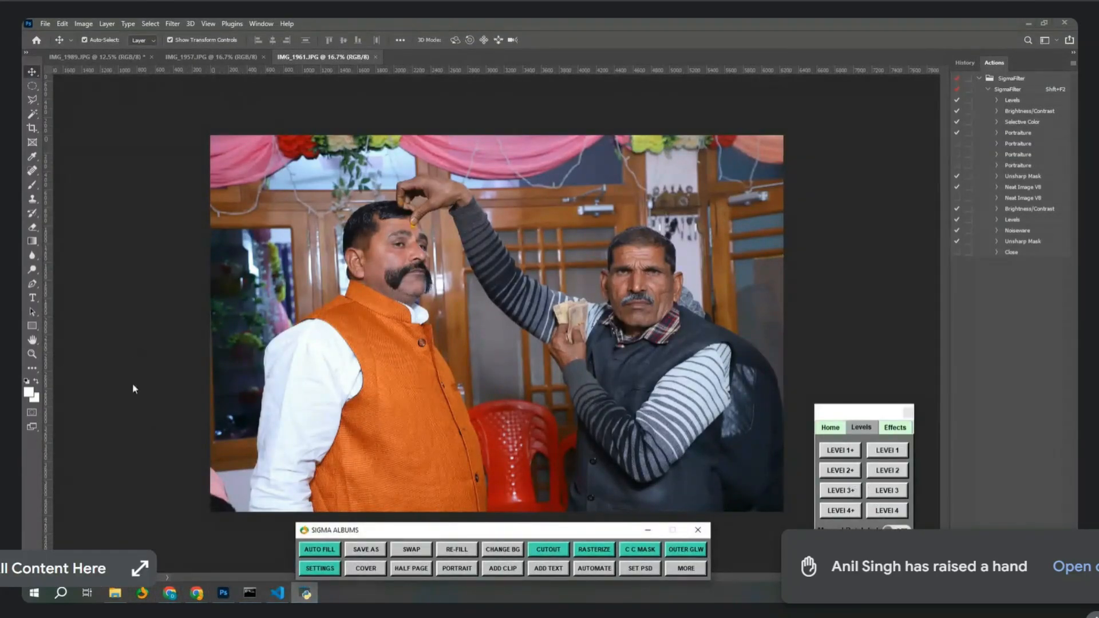
pyautogui.click(835, 452)
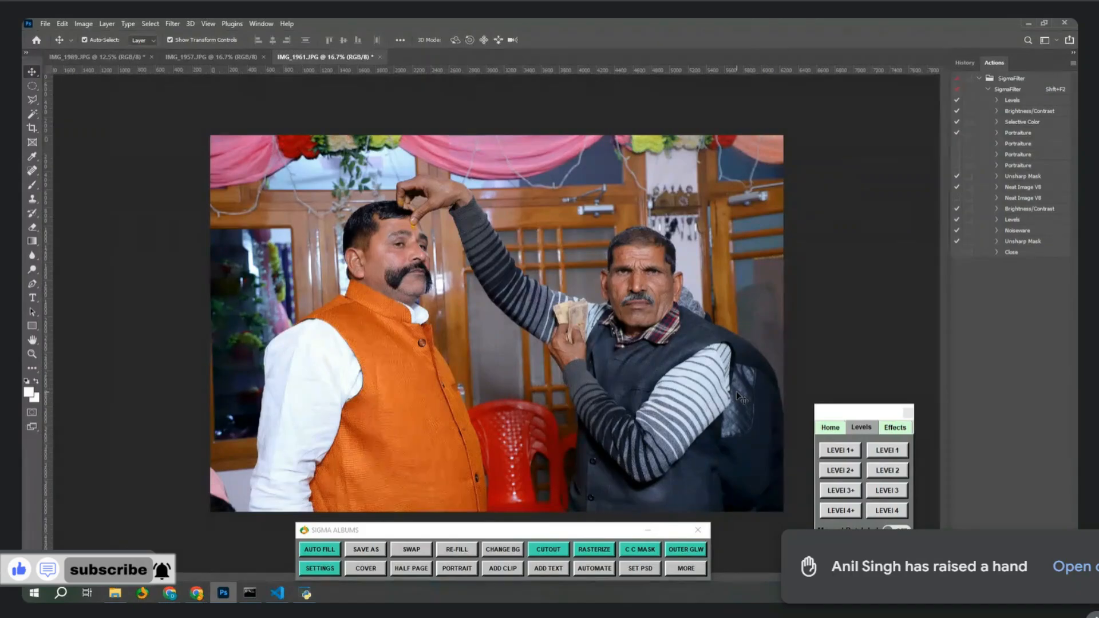
pyautogui.click(835, 467)
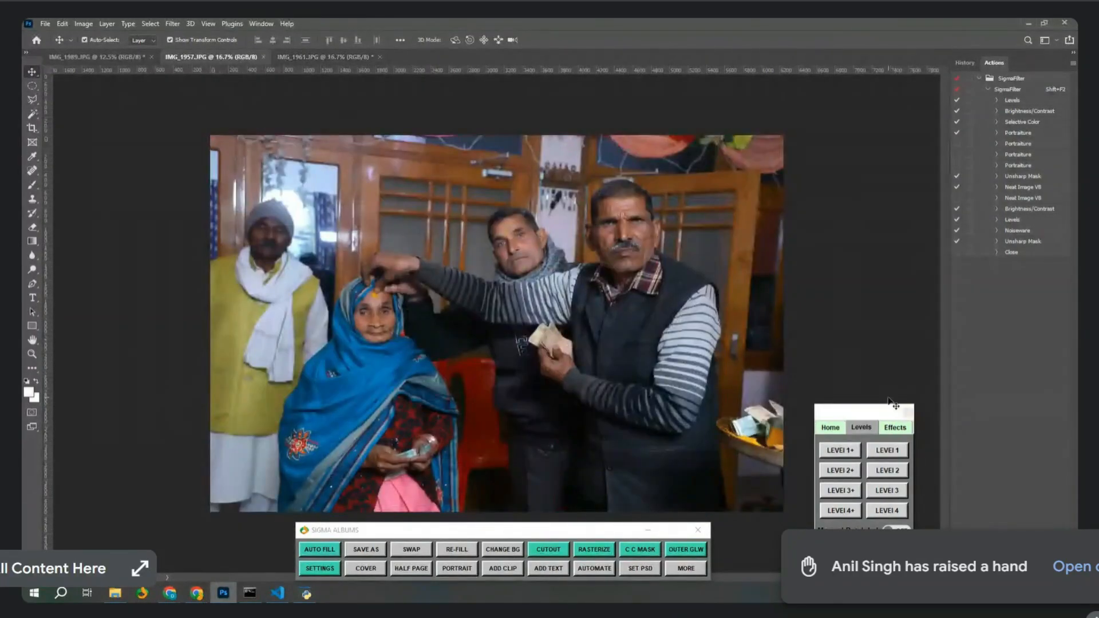
pyautogui.click(852, 452)
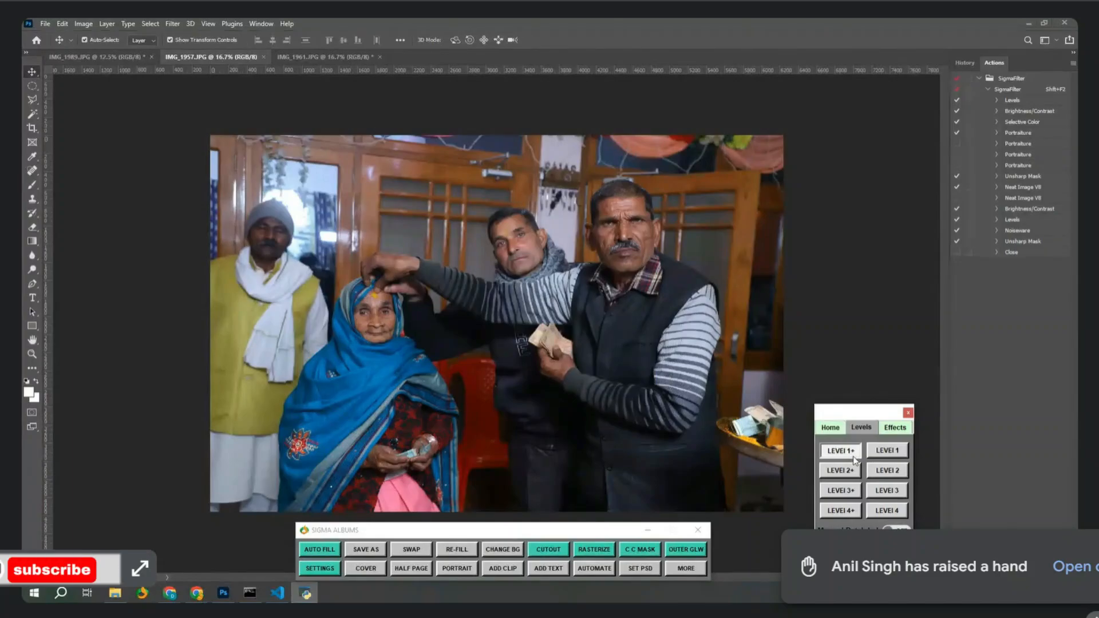
pyautogui.click(853, 458)
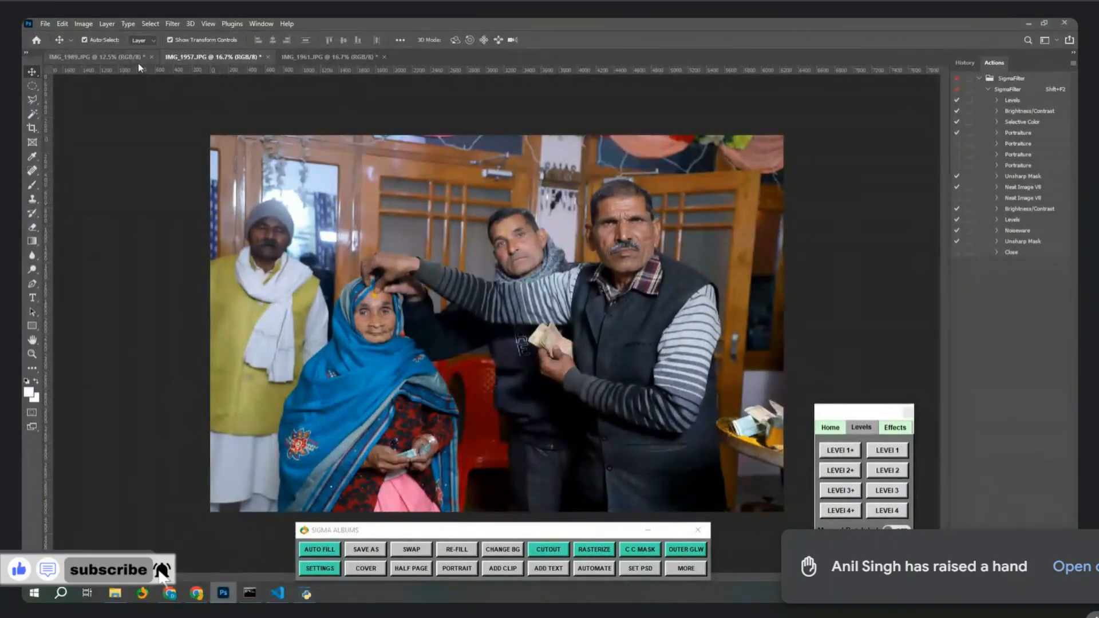
pyautogui.click(114, 58)
pyautogui.click(836, 458)
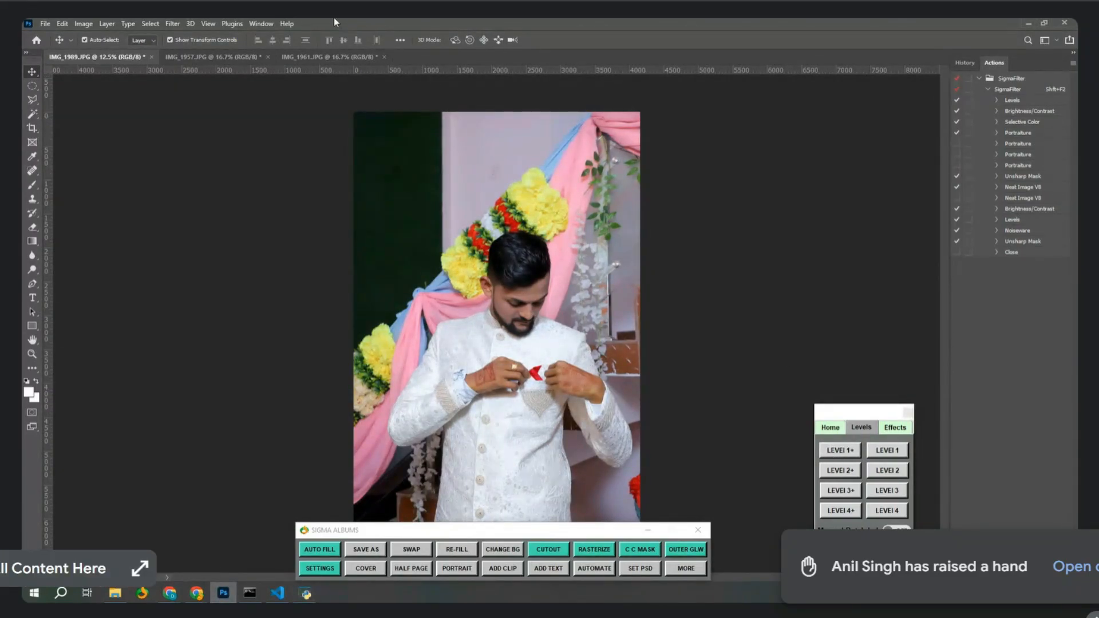
# Close the brush settings, apply the stronger Level 2+ to IMG_1961 and IMG_1957, and bring up IMG_1989.
pyautogui.click(326, 57)
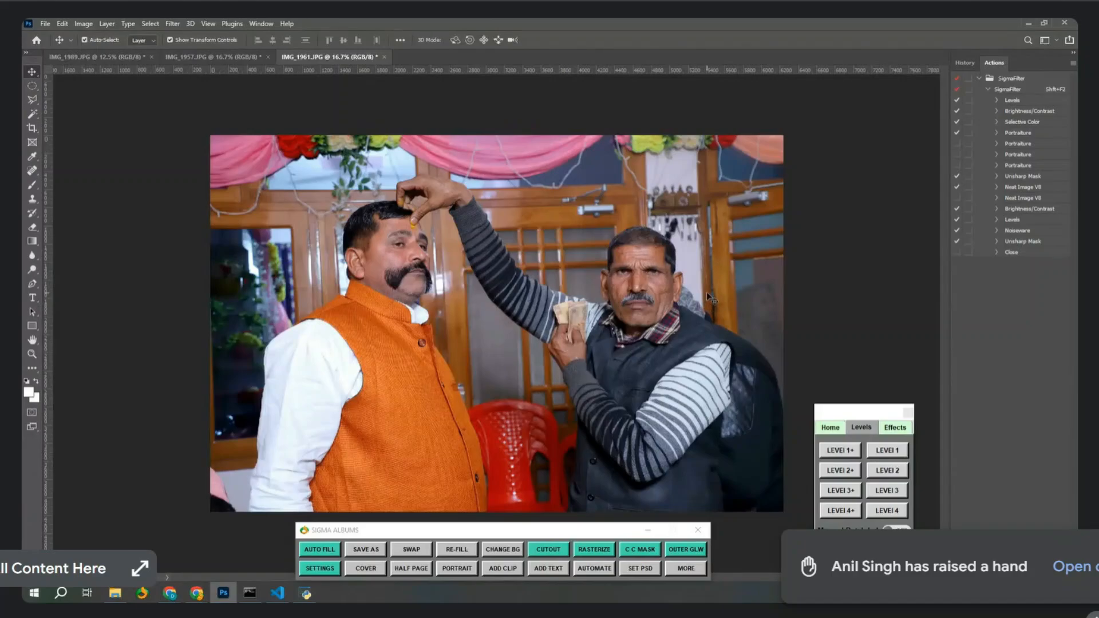
pyautogui.press('F5')
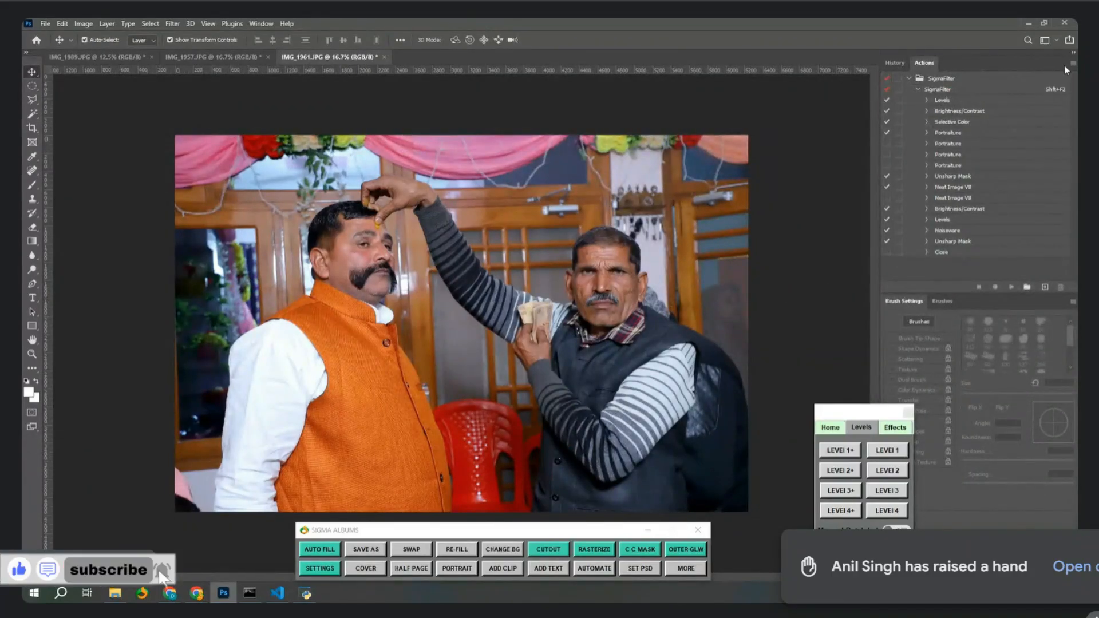
pyautogui.click(1071, 302)
pyautogui.click(1017, 375)
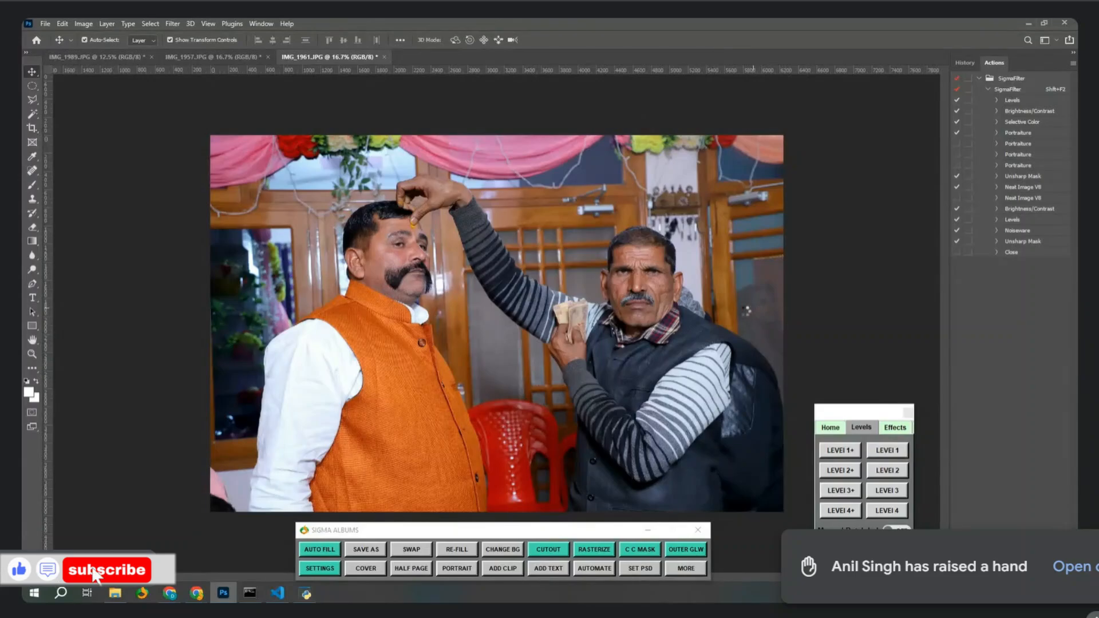
pyautogui.click(840, 470)
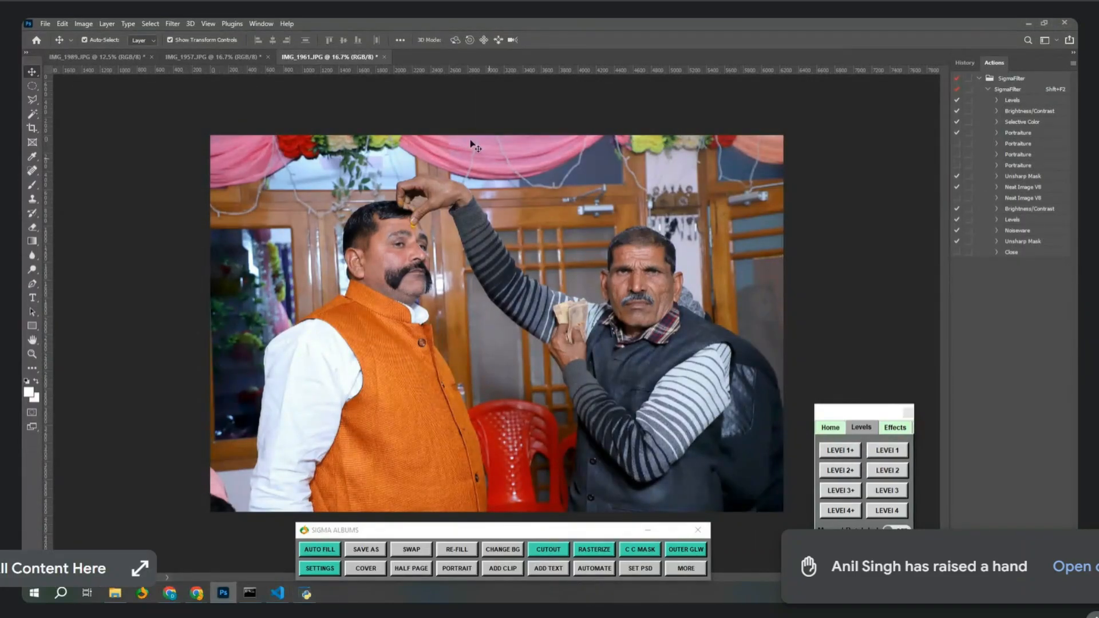
pyautogui.click(252, 57)
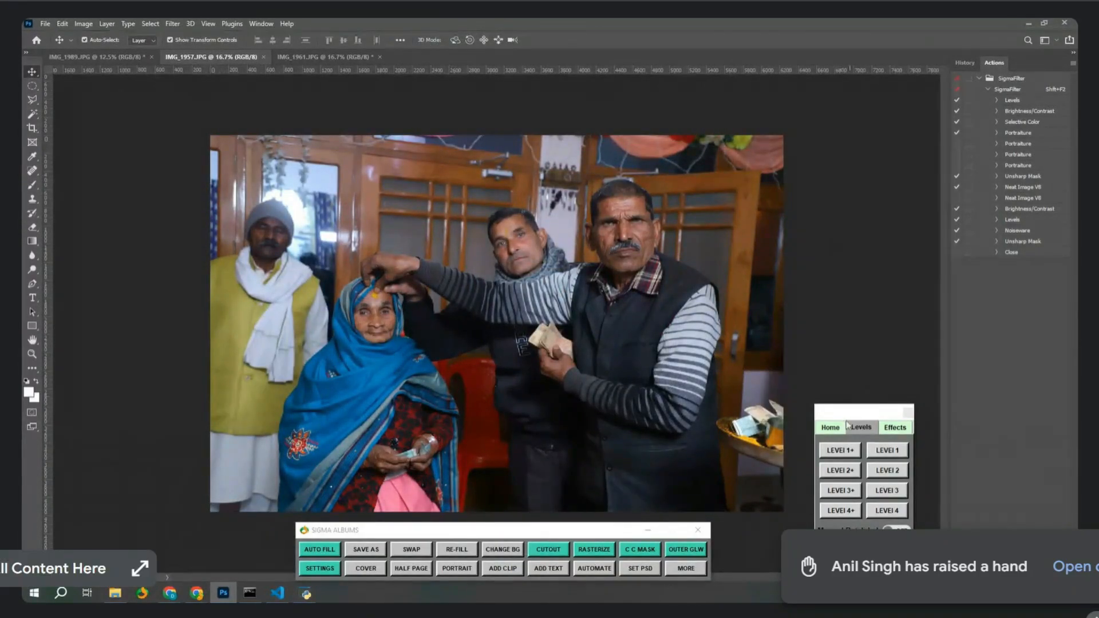
pyautogui.click(826, 470)
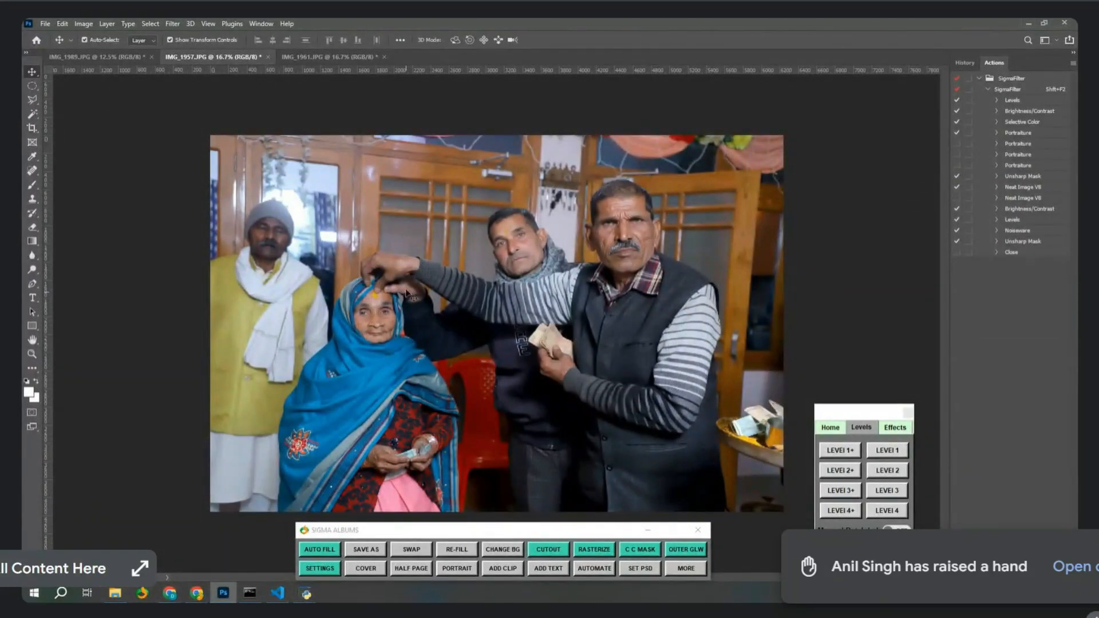
pyautogui.click(112, 60)
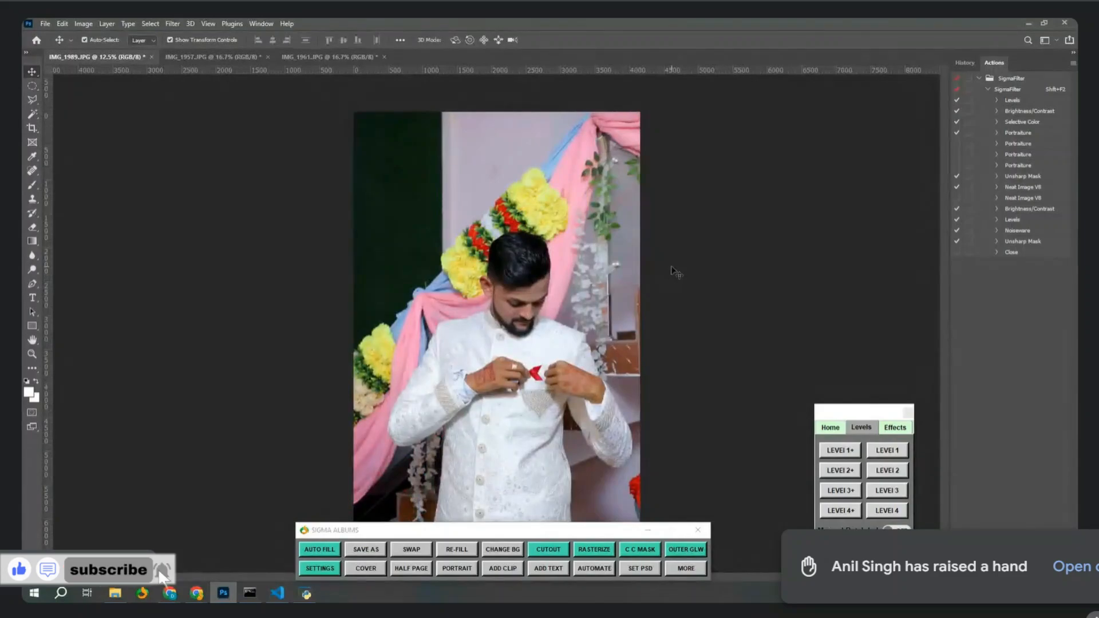
# Apply Level 2+ to the zoomed-in groom photo, cancel the Background layer warning, then bring up IMG_1961.
pyautogui.click(839, 472)
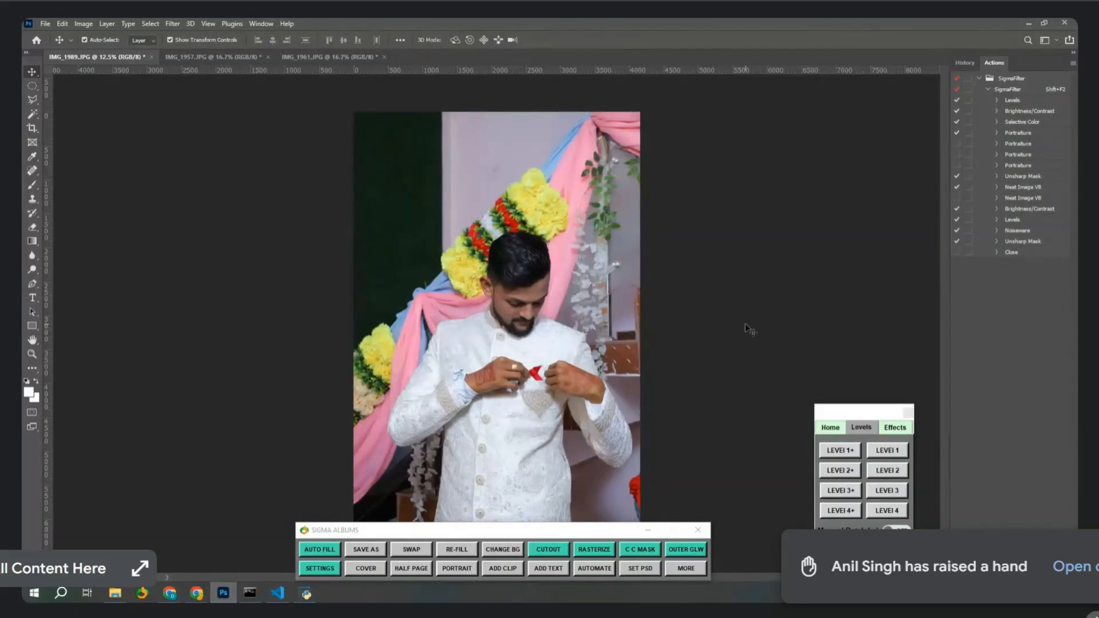
pyautogui.hotkey('ctrl', '+')
pyautogui.hotkey('ctrl', '+')
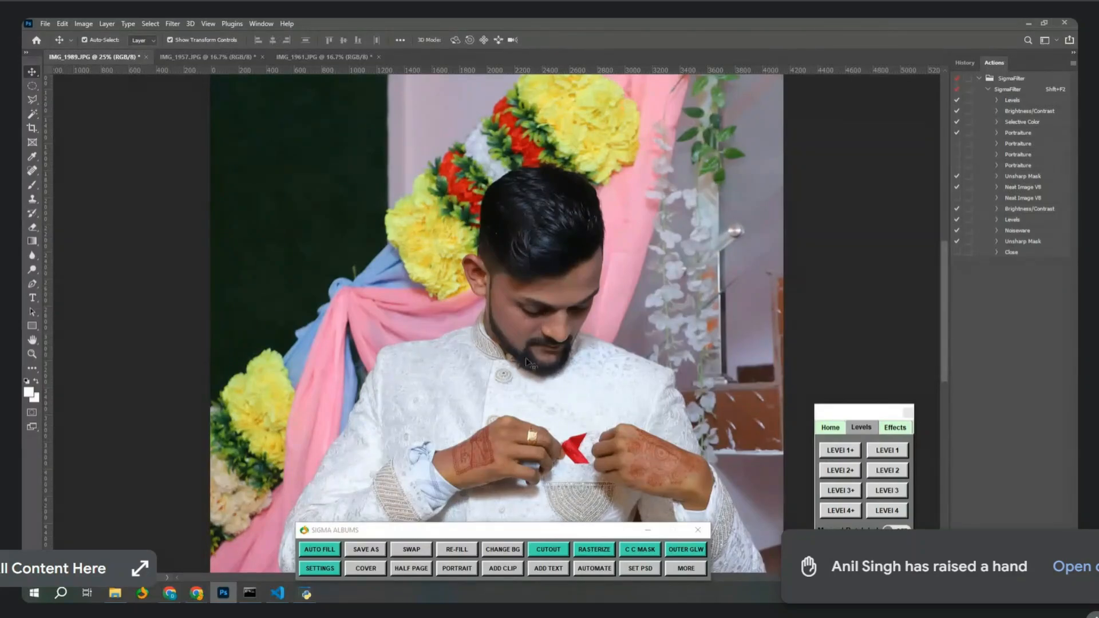
pyautogui.click(828, 475)
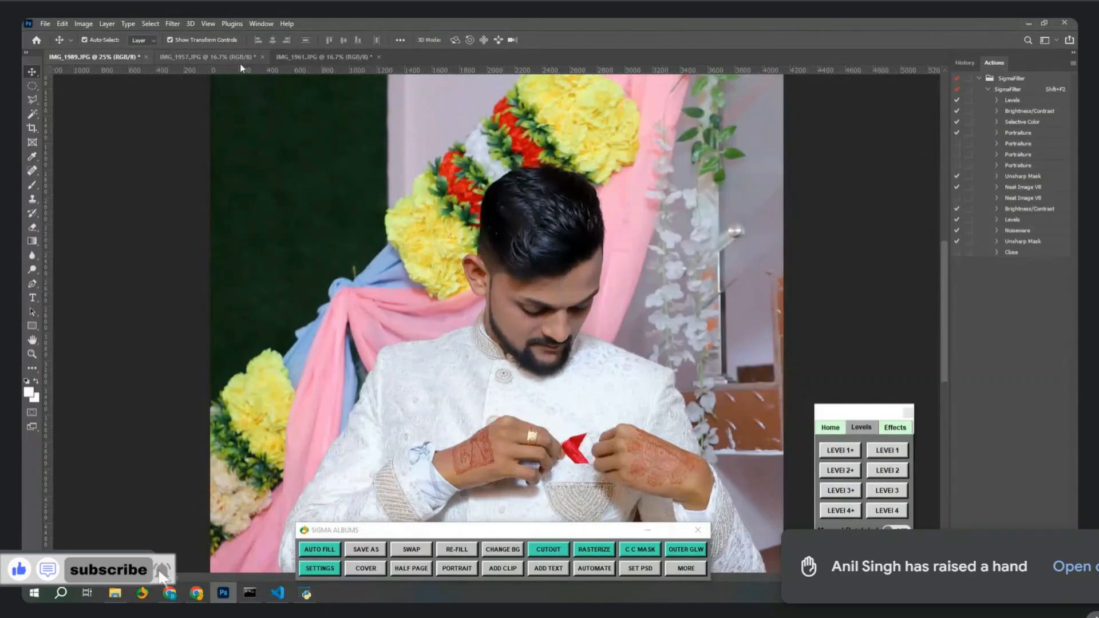
pyautogui.click(432, 264)
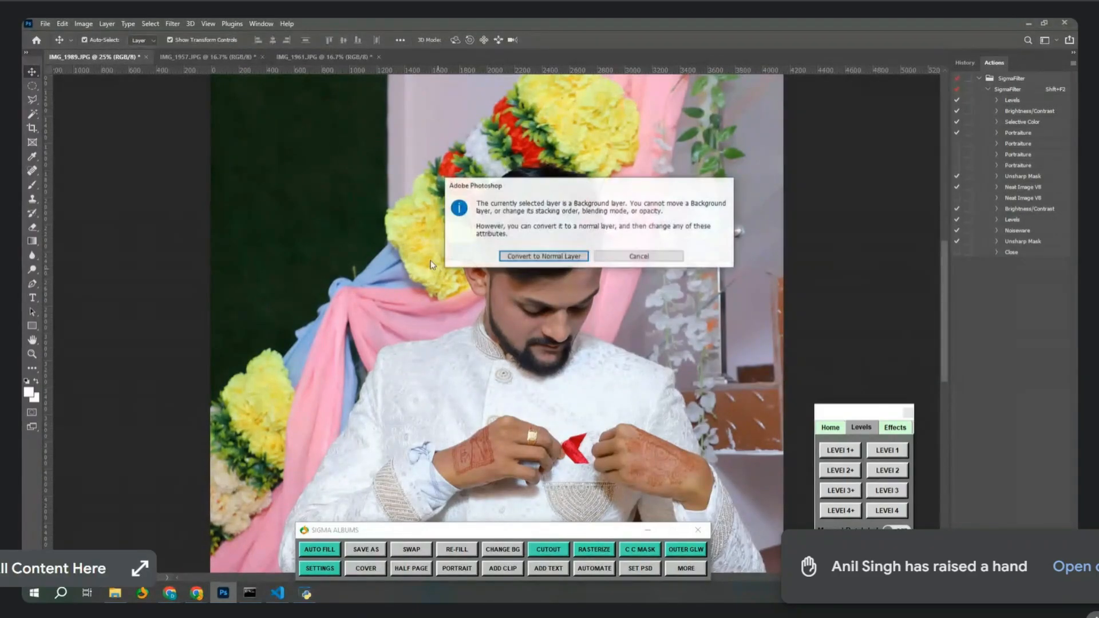
pyautogui.click(647, 256)
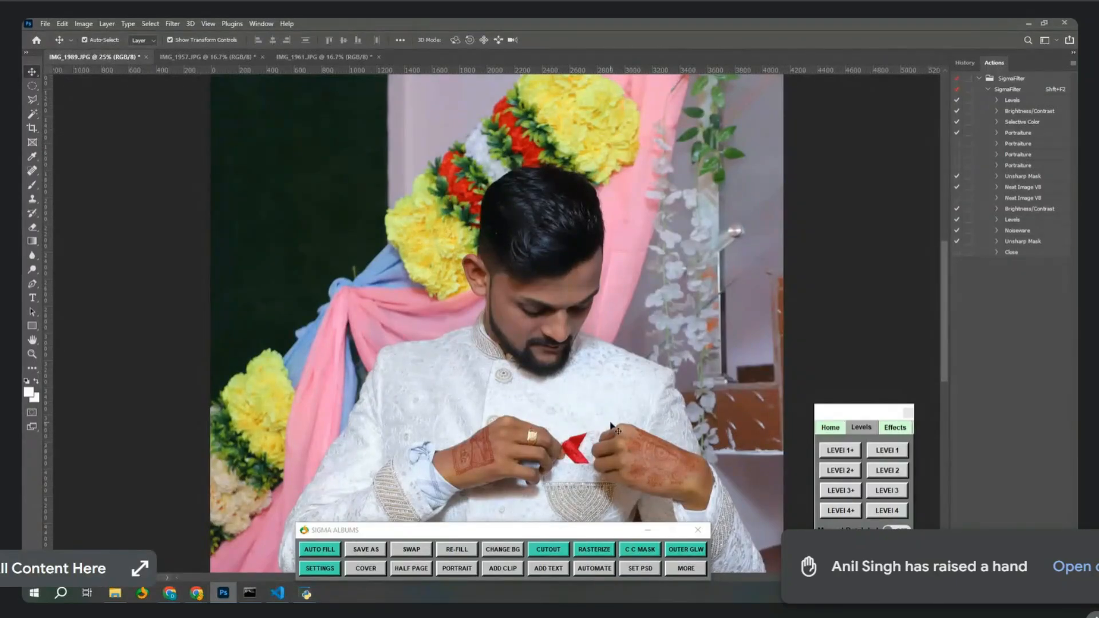
pyautogui.click(300, 57)
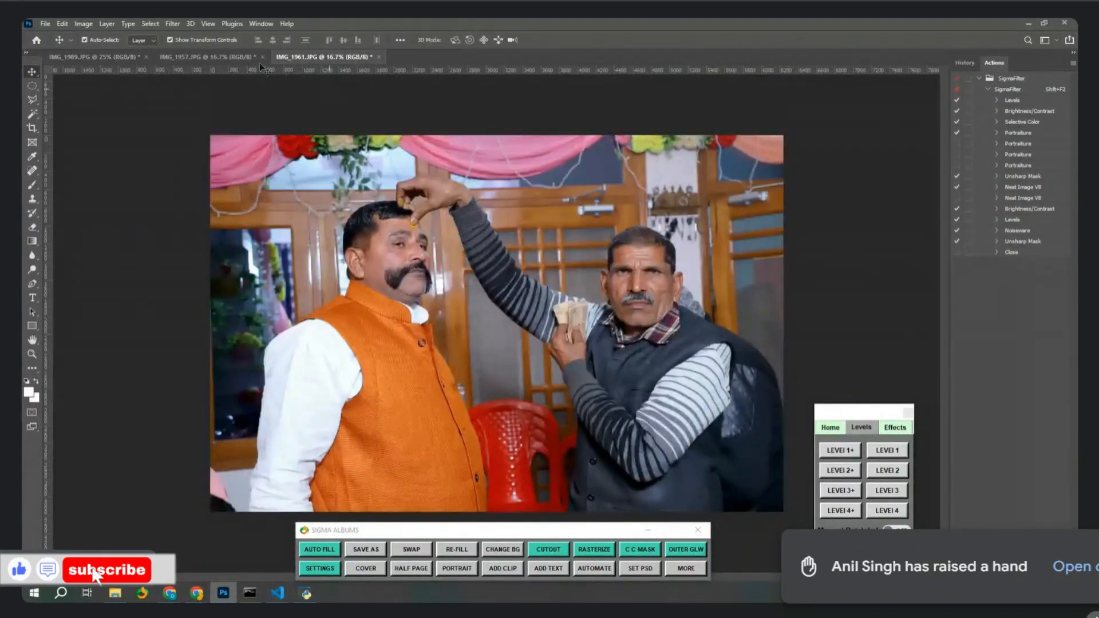
# Cycle back to IMG_1989, give it a mild Level 1+ lift, and open the Sigma colour corrections.
pyautogui.click(235, 58)
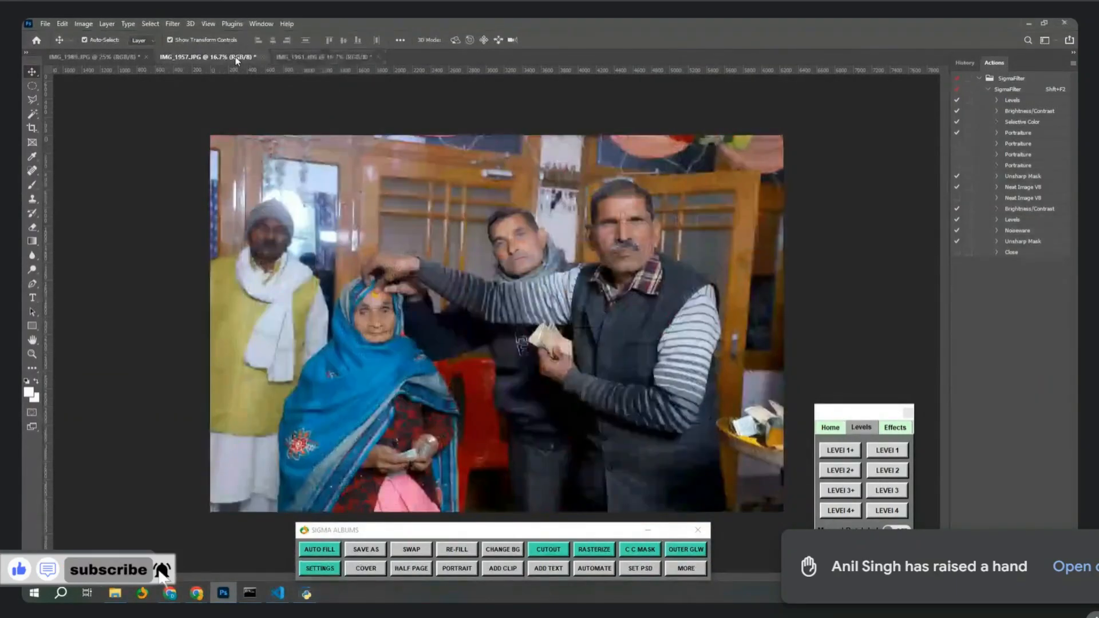
pyautogui.click(342, 59)
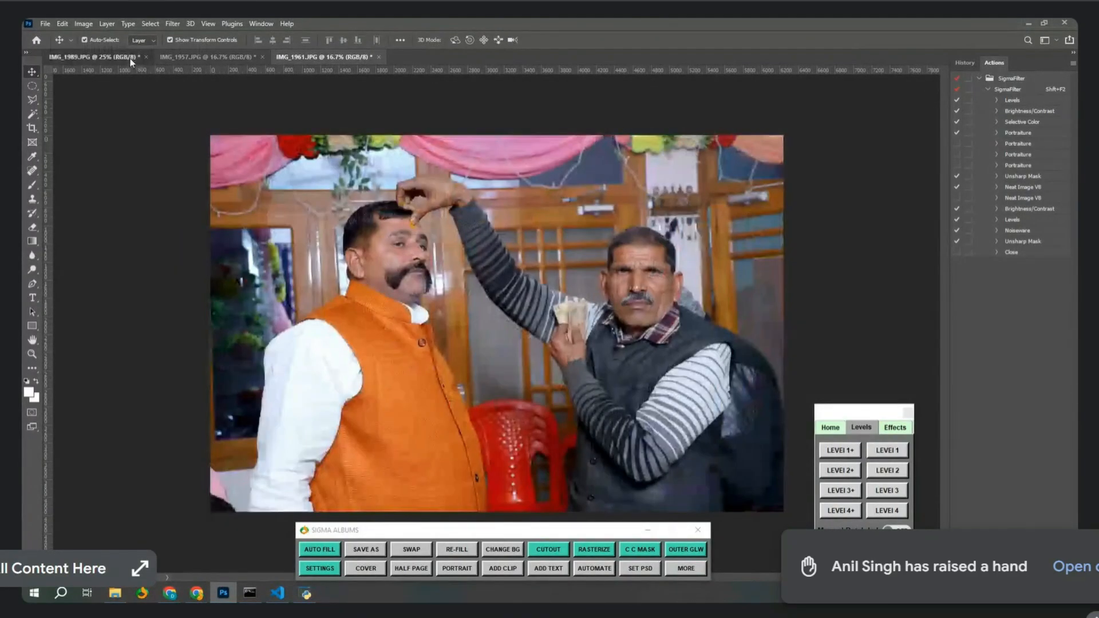
pyautogui.hotkey('ctrl', 'Tab')
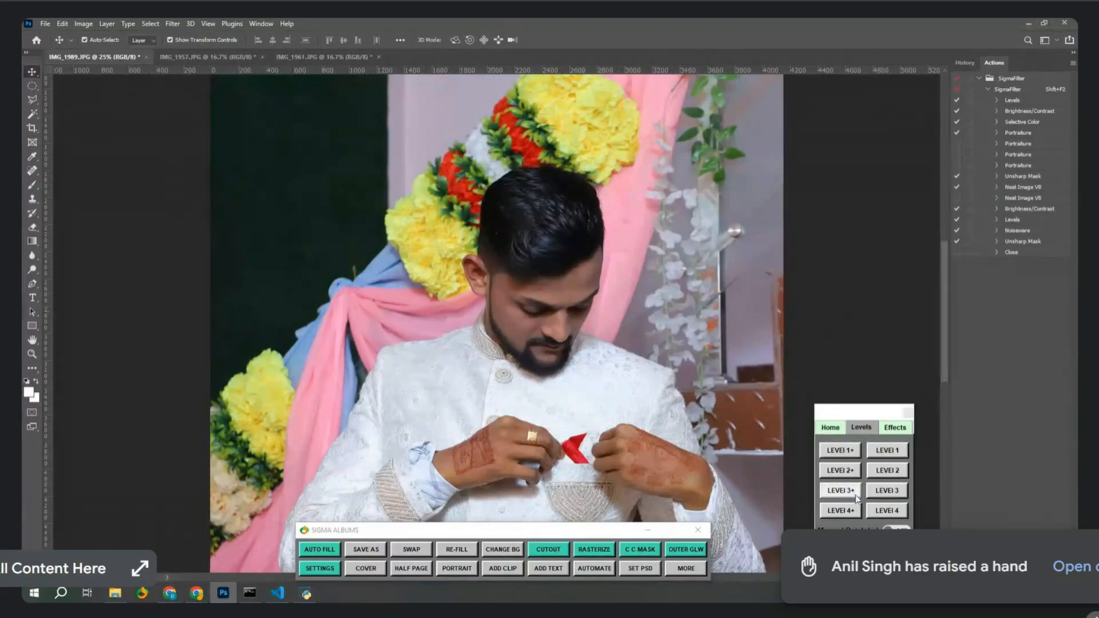
pyautogui.click(846, 451)
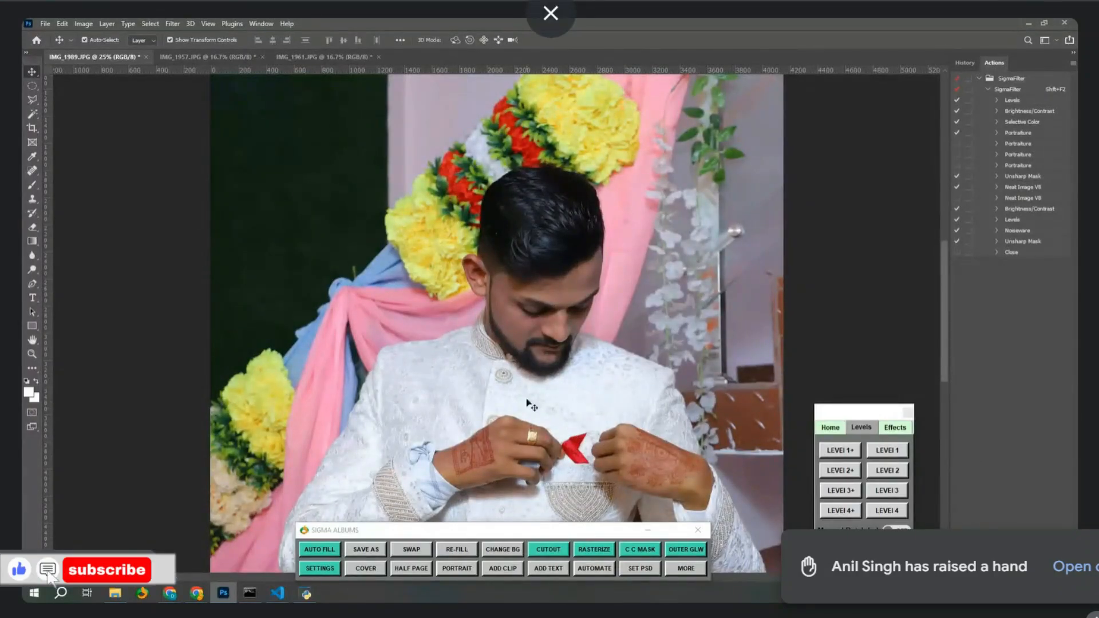
pyautogui.hotkey('ctrl', '+')
pyautogui.hotkey('ctrl', '+')
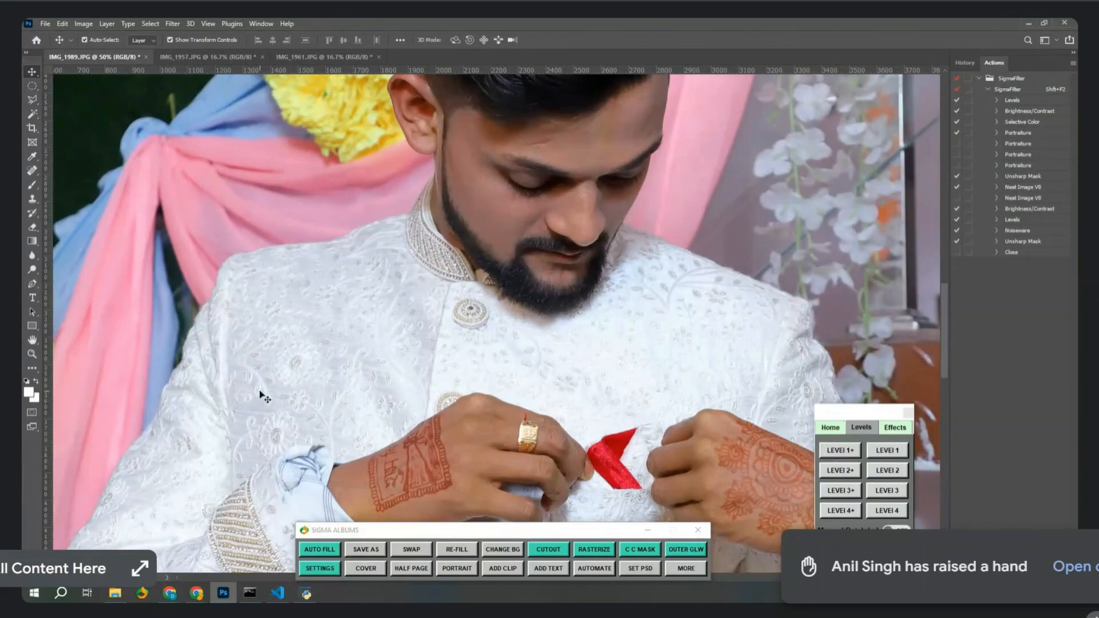
pyautogui.press('ctrl')
pyautogui.hotkey('ctrl', '-')
pyautogui.hotkey('ctrl', '-')
pyautogui.hotkey('ctrl', '-')
pyautogui.hotkey('ctrl', '-')
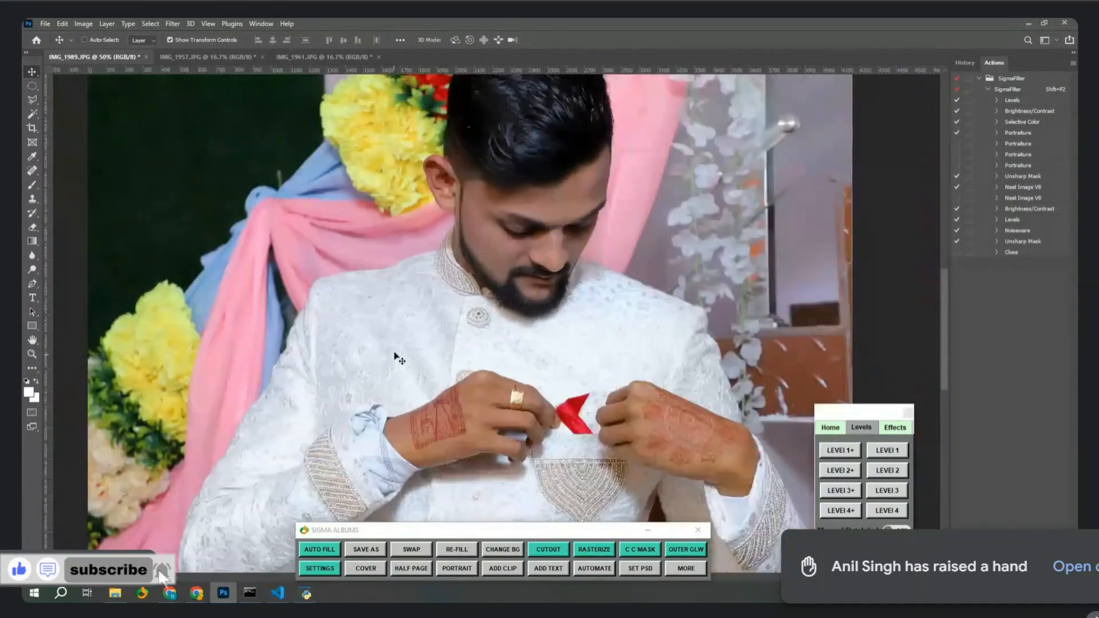
pyautogui.click(830, 426)
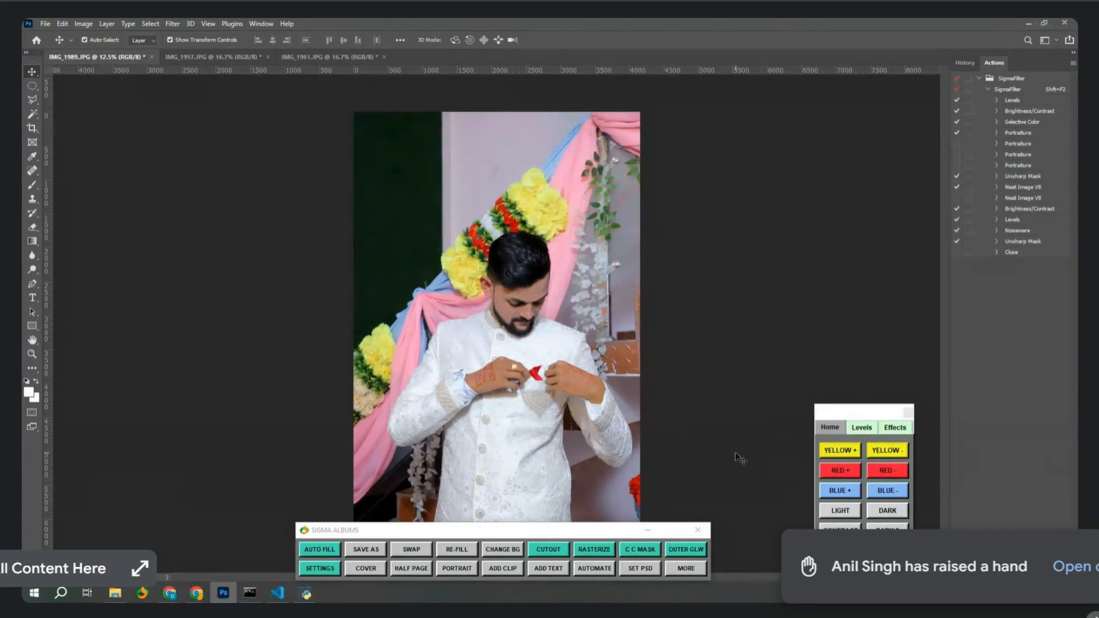
# Darken the groom photo with DARK, try LIGHT, then undo the lightening.
pyautogui.click(888, 514)
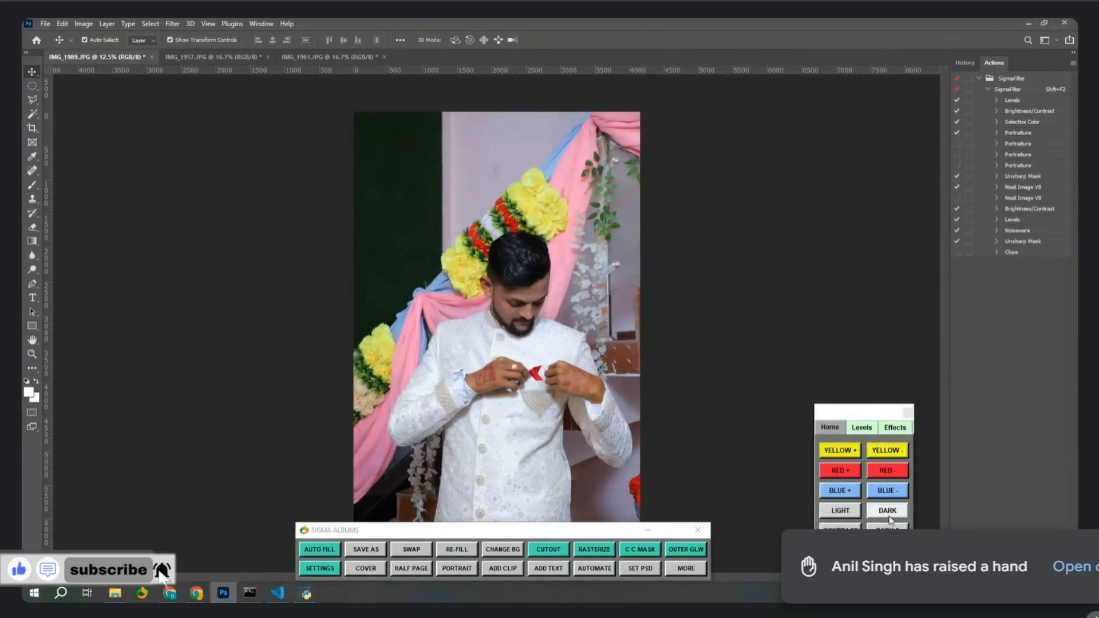
pyautogui.click(852, 515)
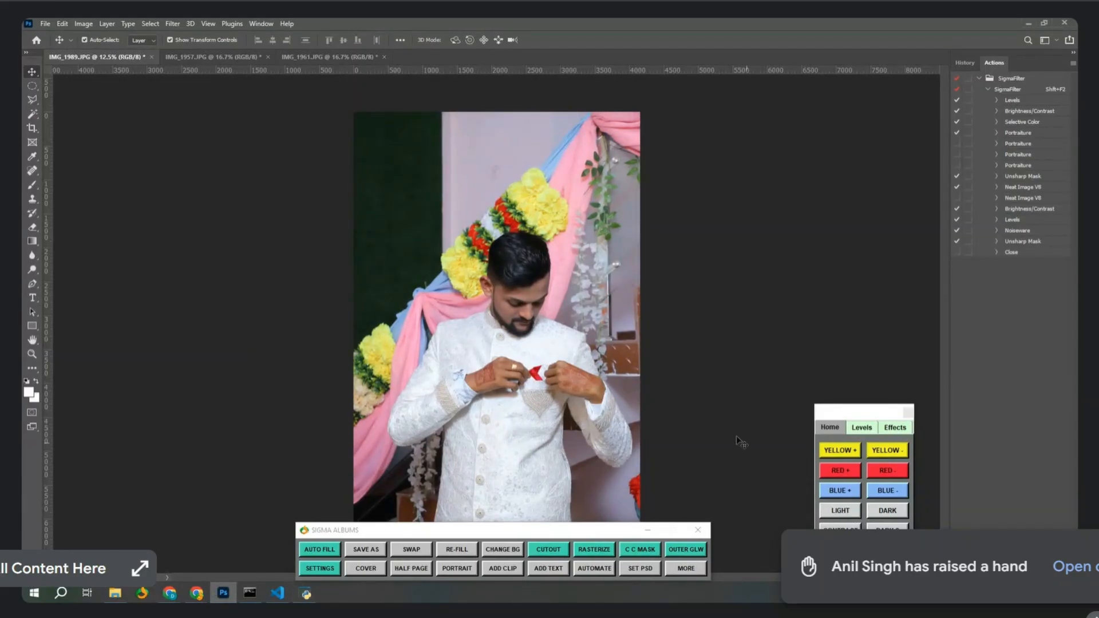
pyautogui.hotkey('ctrl', 'z')
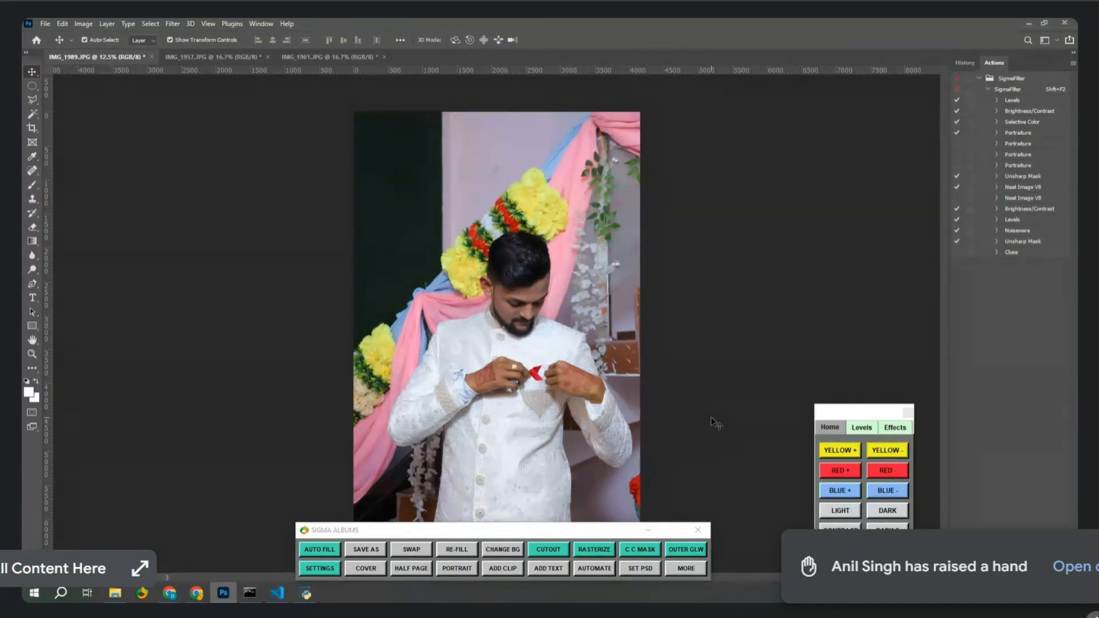
# Return to the Levels presets and close all open photos with Ctrl+Alt+W.
pyautogui.click(861, 428)
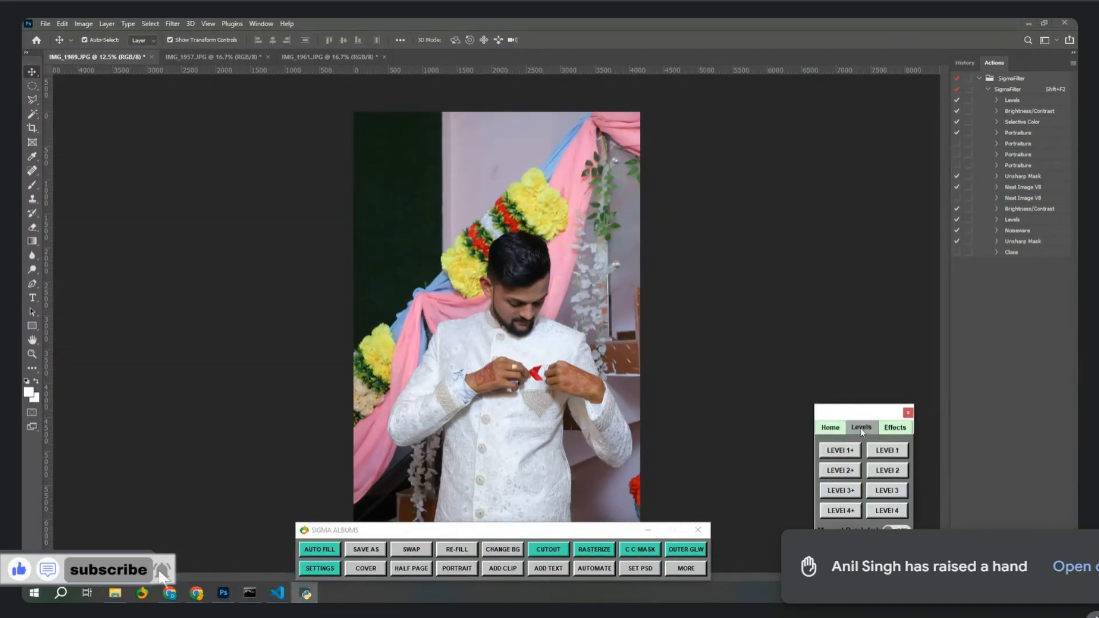
pyautogui.click(734, 287)
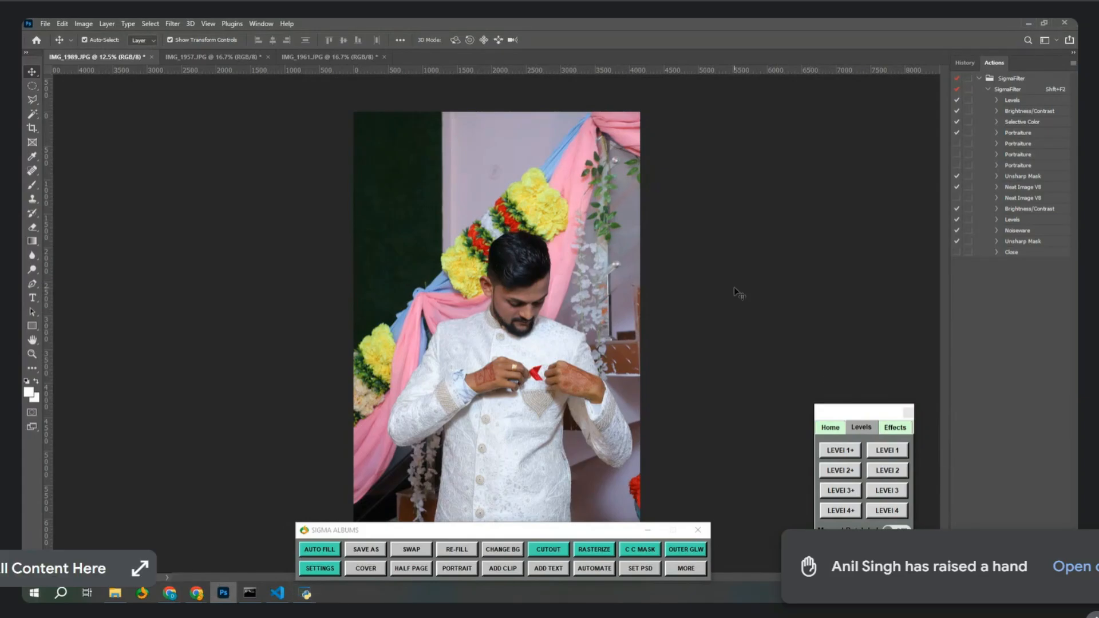
pyautogui.hotkey('ctrl', 'alt', 'w')
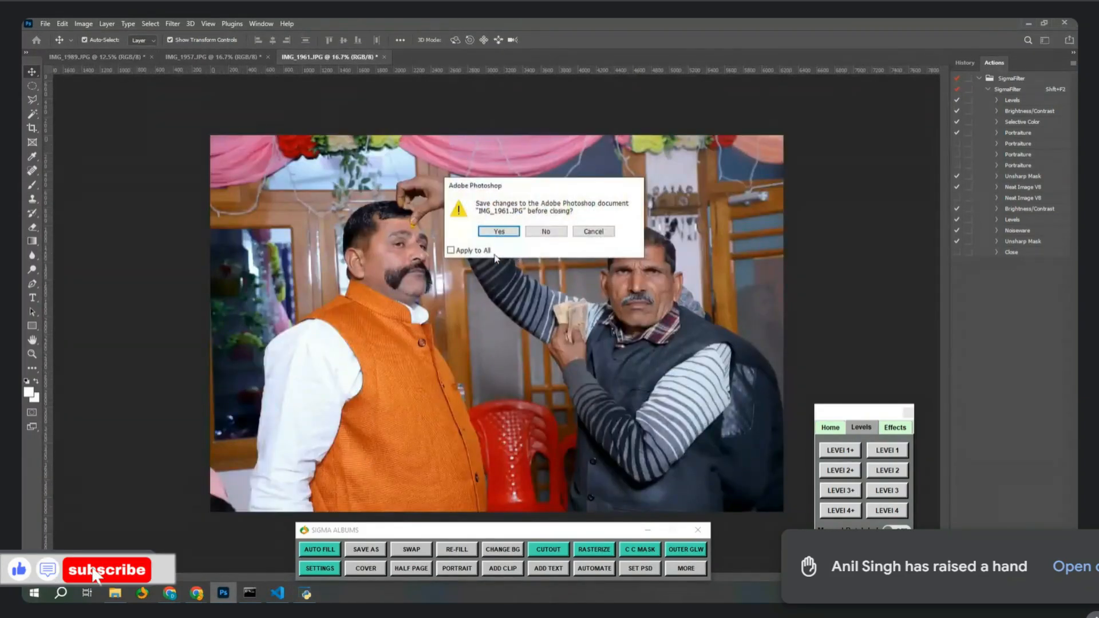
# Close all photos without saving, then start a Level 2+ batch on the Downloads > New folder.
pyautogui.click(481, 251)
pyautogui.click(545, 232)
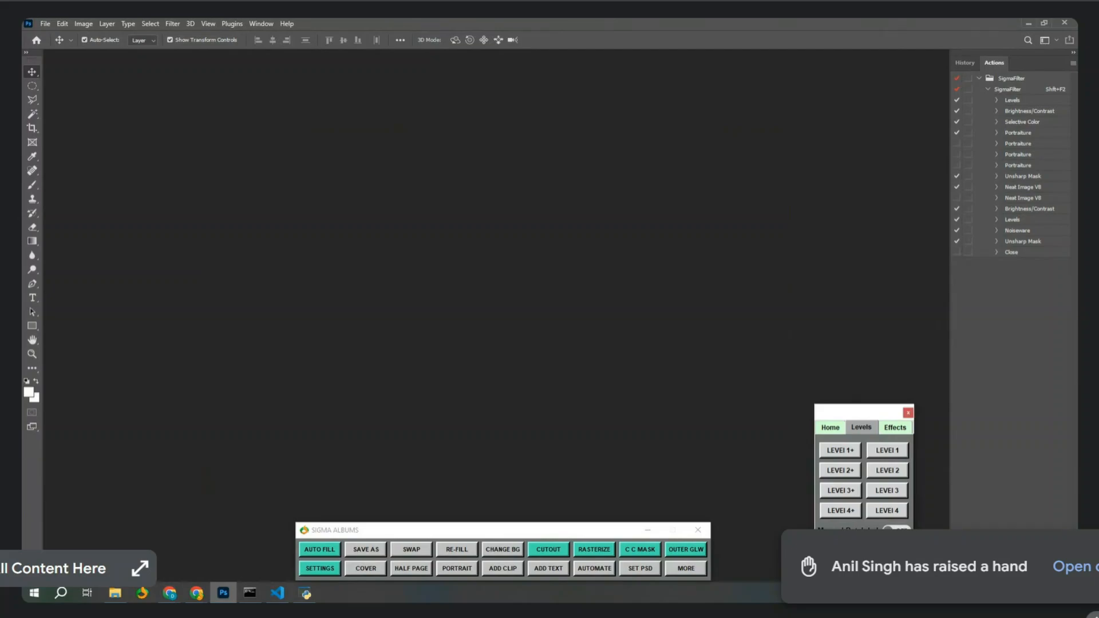
pyautogui.click(840, 471)
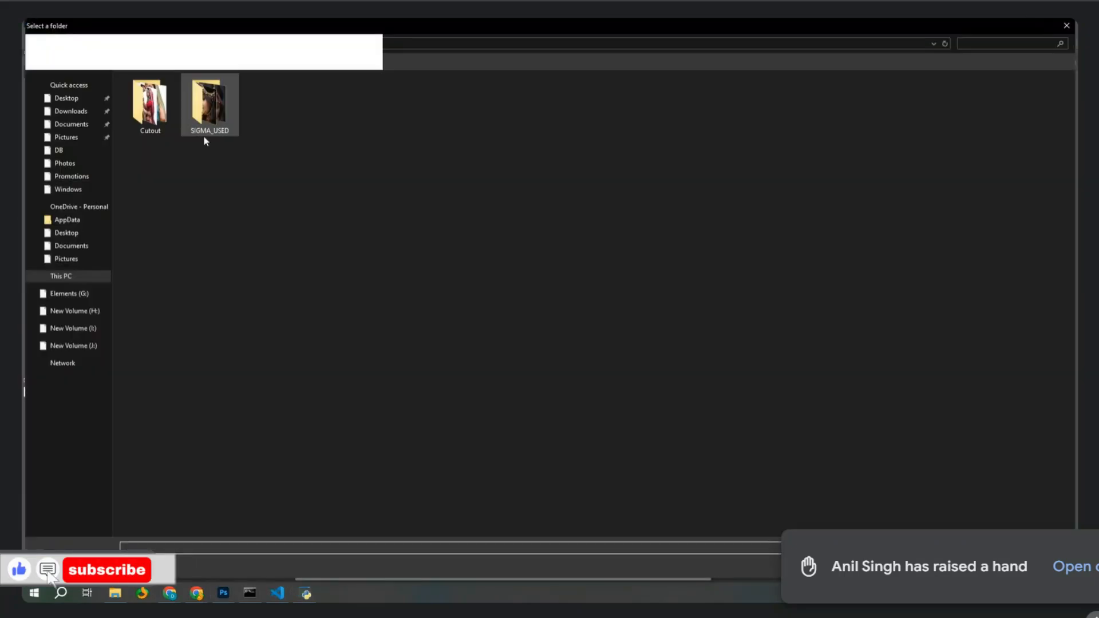
pyautogui.click(71, 111)
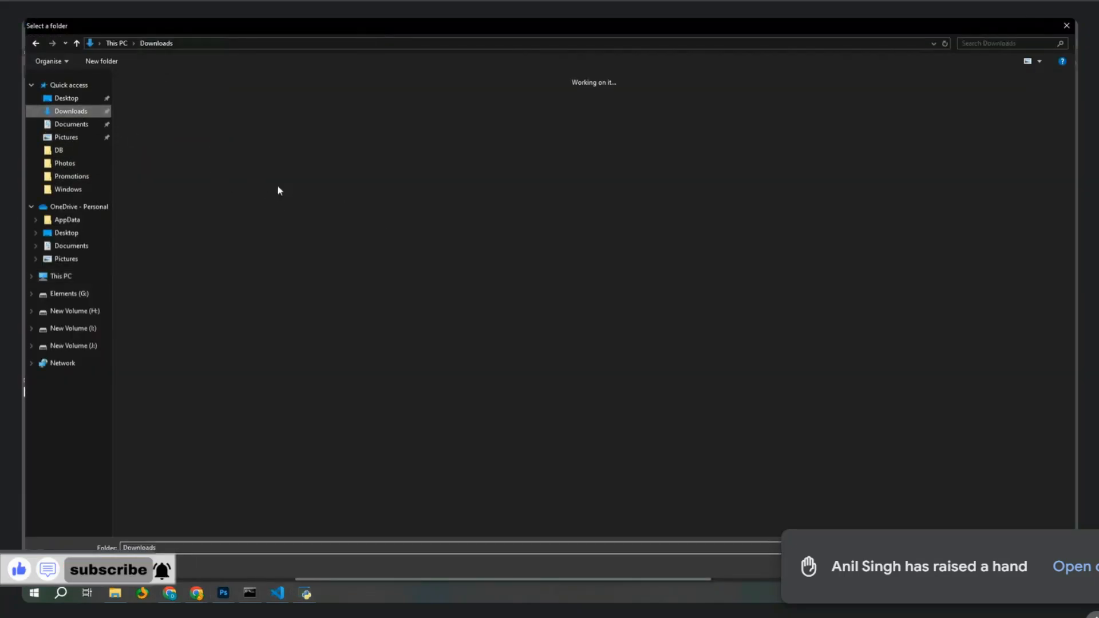
pyautogui.doubleClick(157, 150)
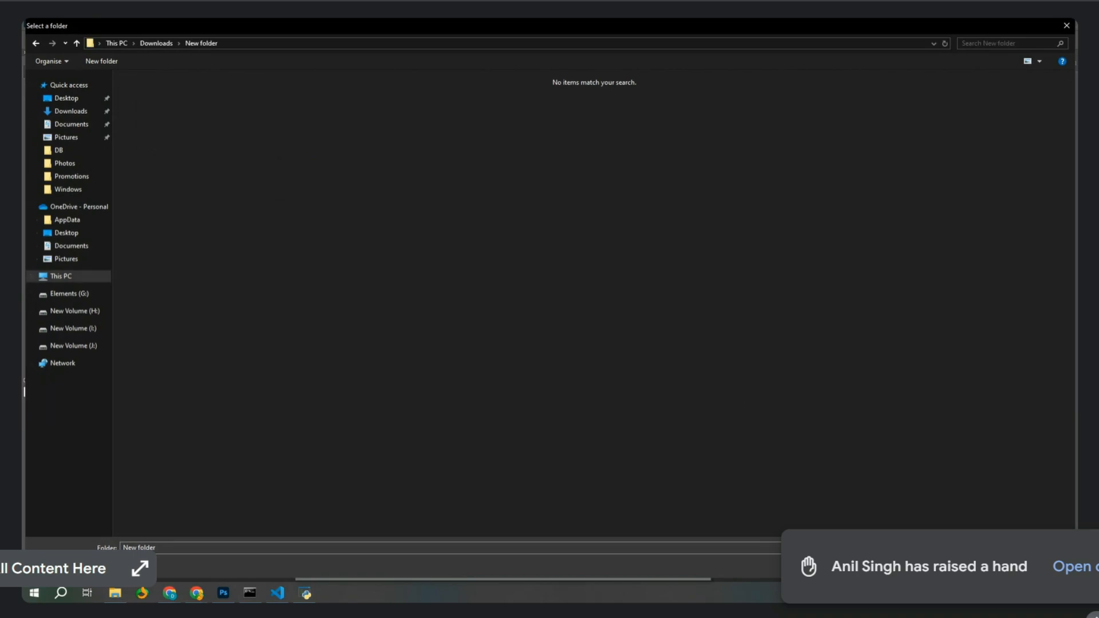
pyautogui.click(985, 565)
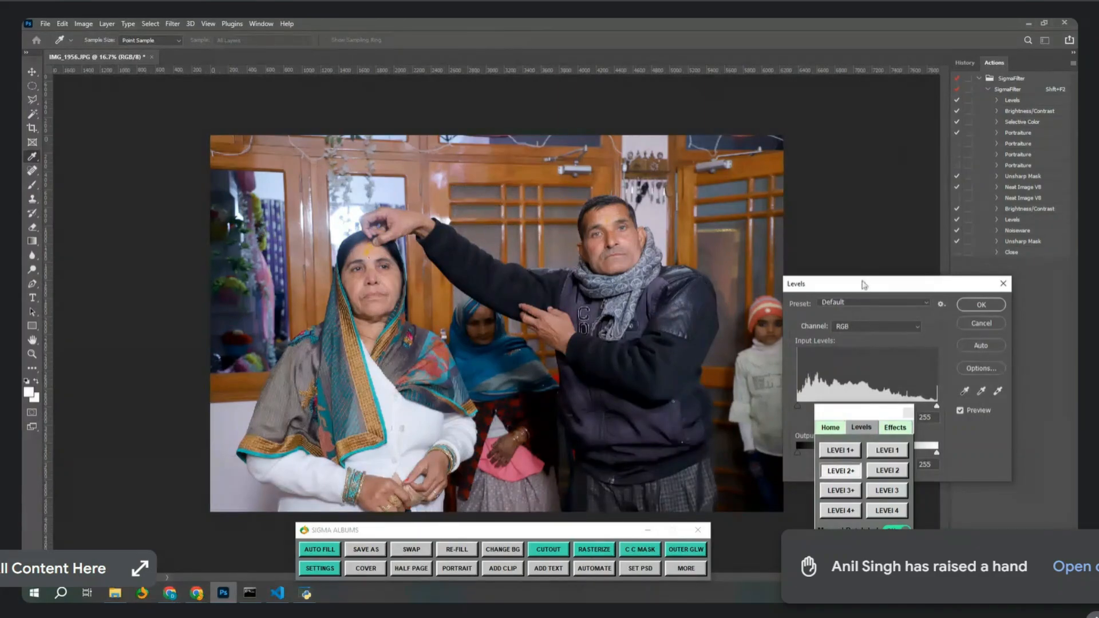
# Accept IMG_1956's levels, then set IMG_1957's midtone input level to about 1.09.
pyautogui.moveTo(857, 286); pyautogui.dragTo(756, 195)
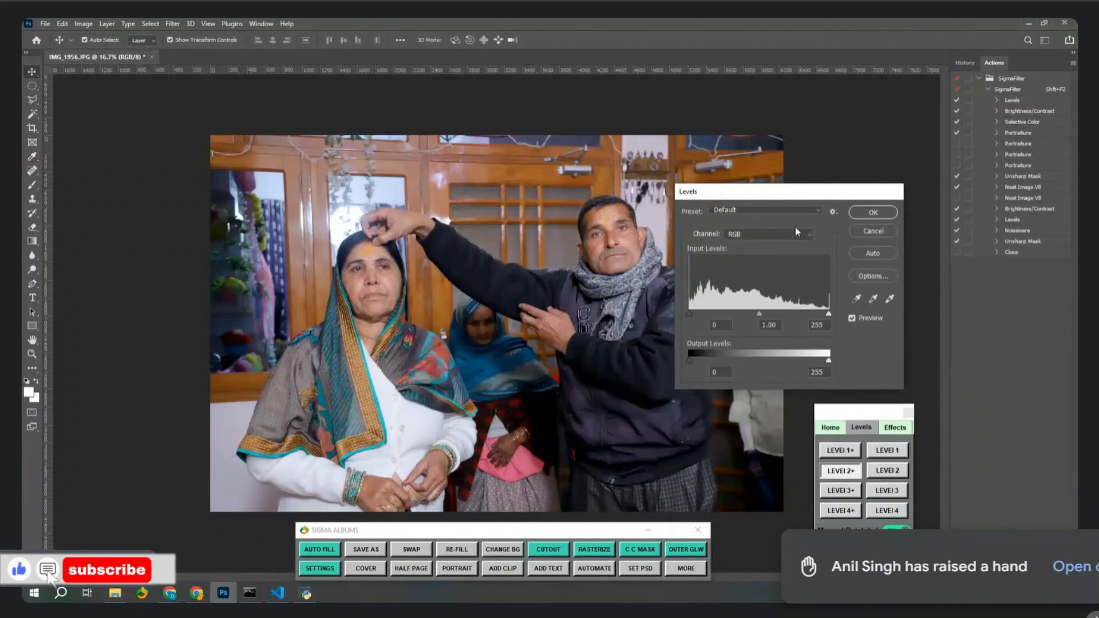
pyautogui.press('Return')
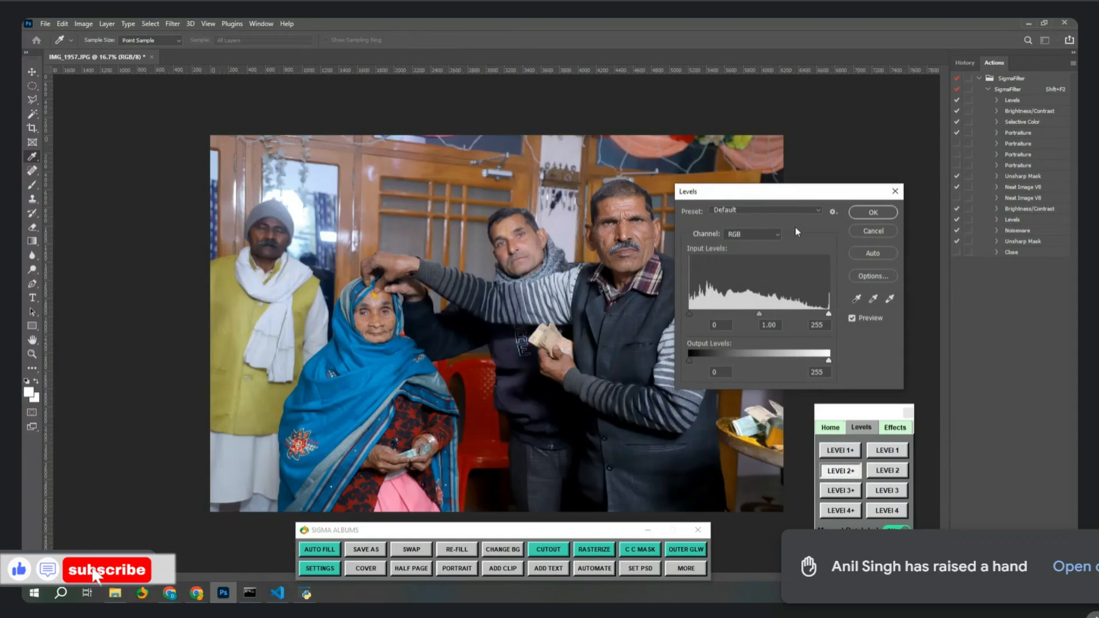
pyautogui.click(752, 314)
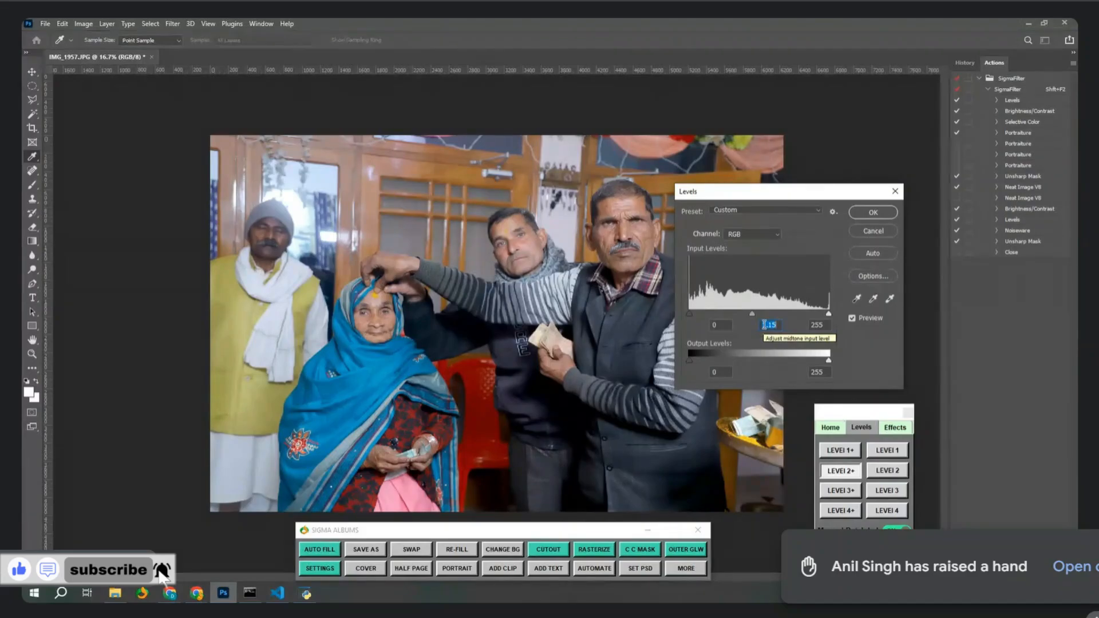
pyautogui.press('Down')
pyautogui.press('Down')
pyautogui.press('Down')
pyautogui.press('Down')
pyautogui.press('Down')
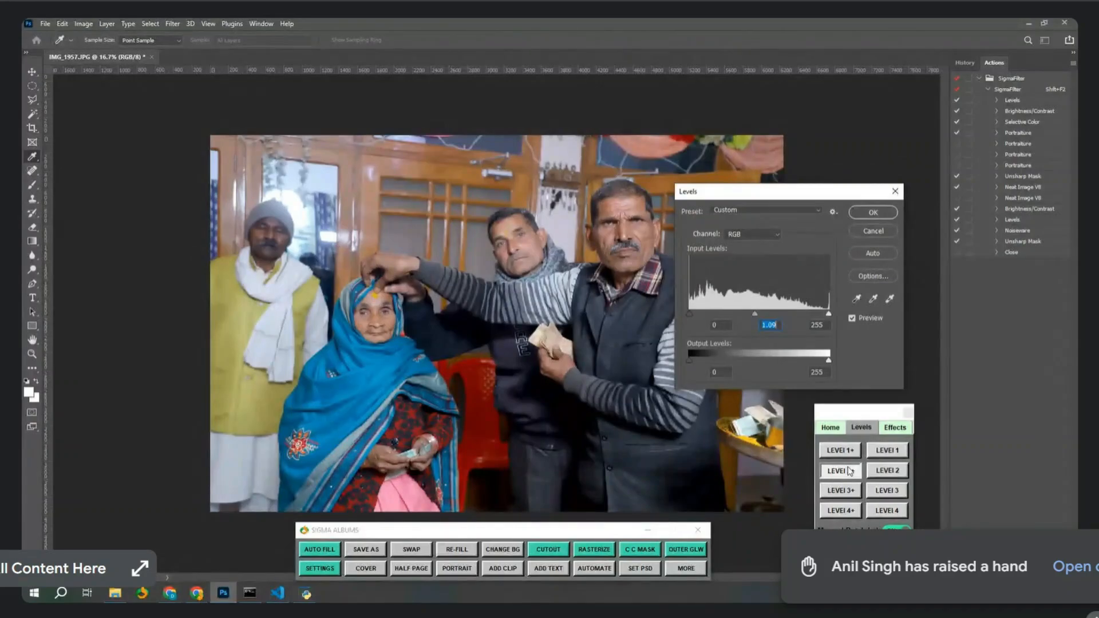
# Accept the next photos' levels, nudging one photo's midtone to 1.08 along the way.
pyautogui.press('Return')
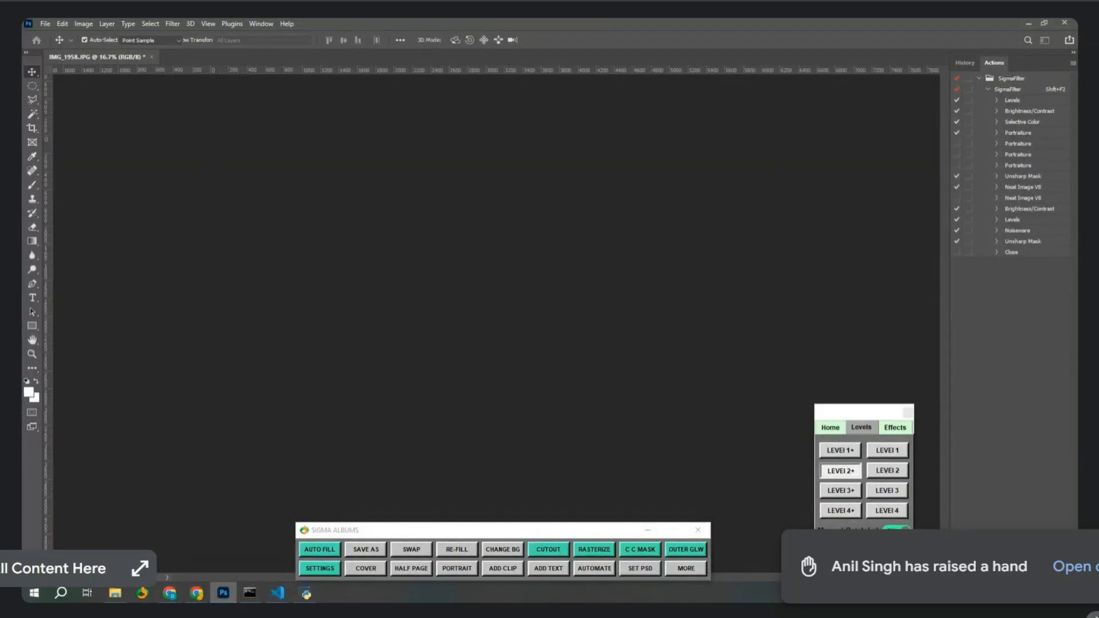
pyautogui.press('Return')
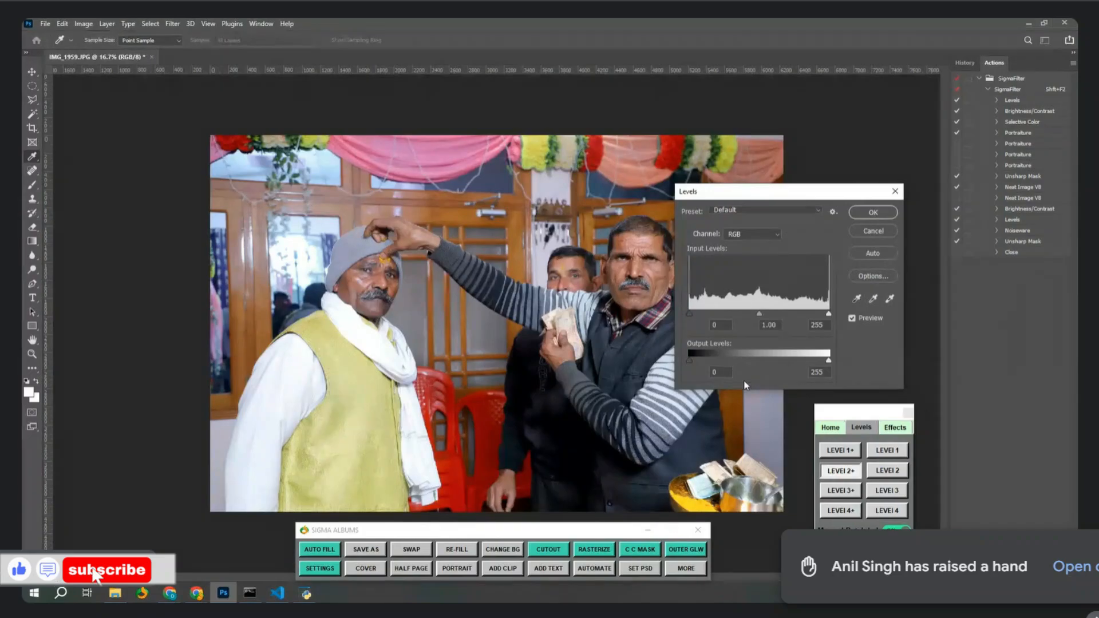
pyautogui.moveTo(760, 316); pyautogui.dragTo(755, 318)
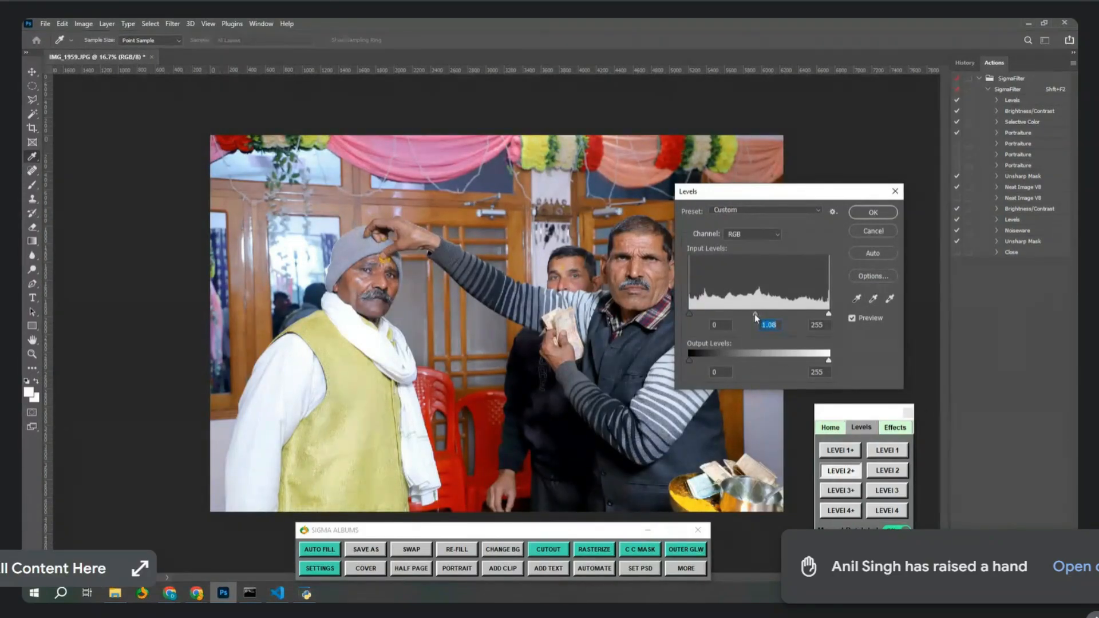
pyautogui.press('Return')
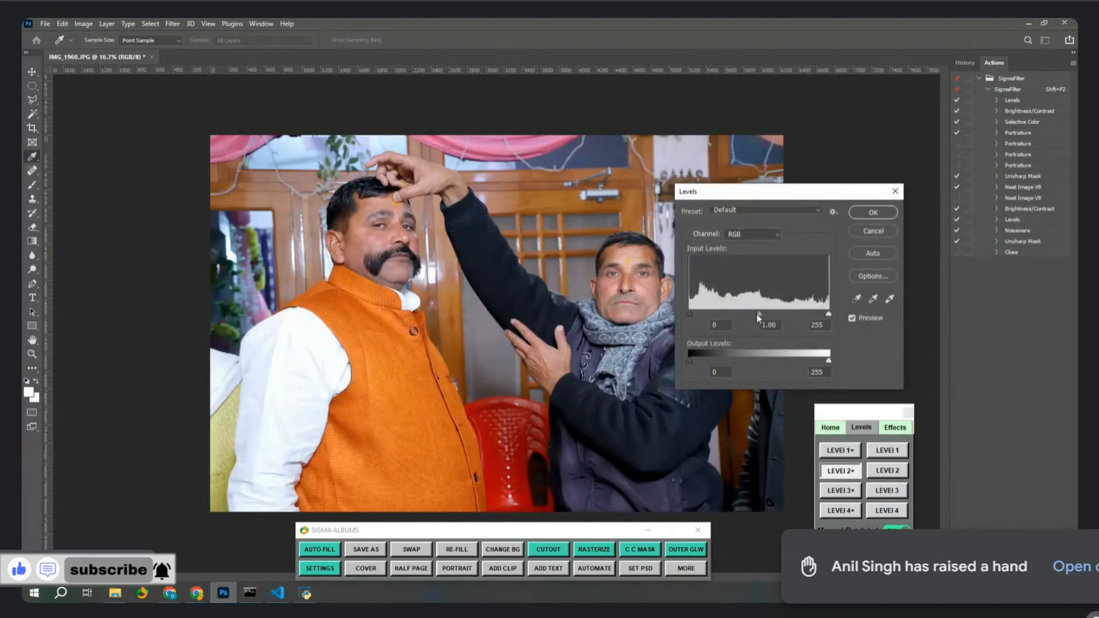
pyautogui.press('Return')
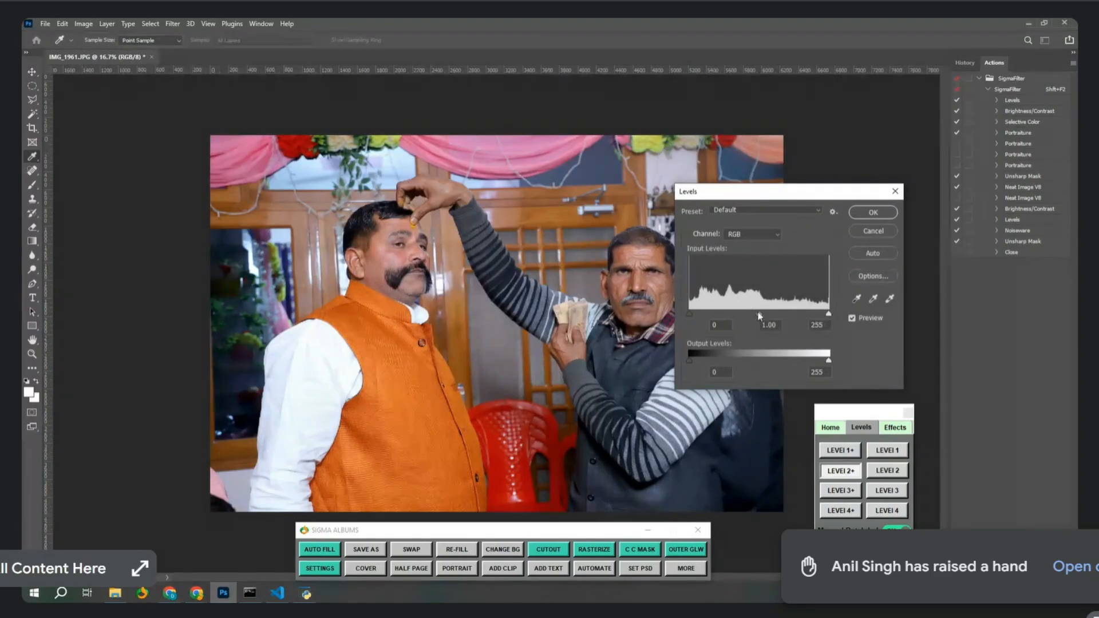
pyautogui.press('Return')
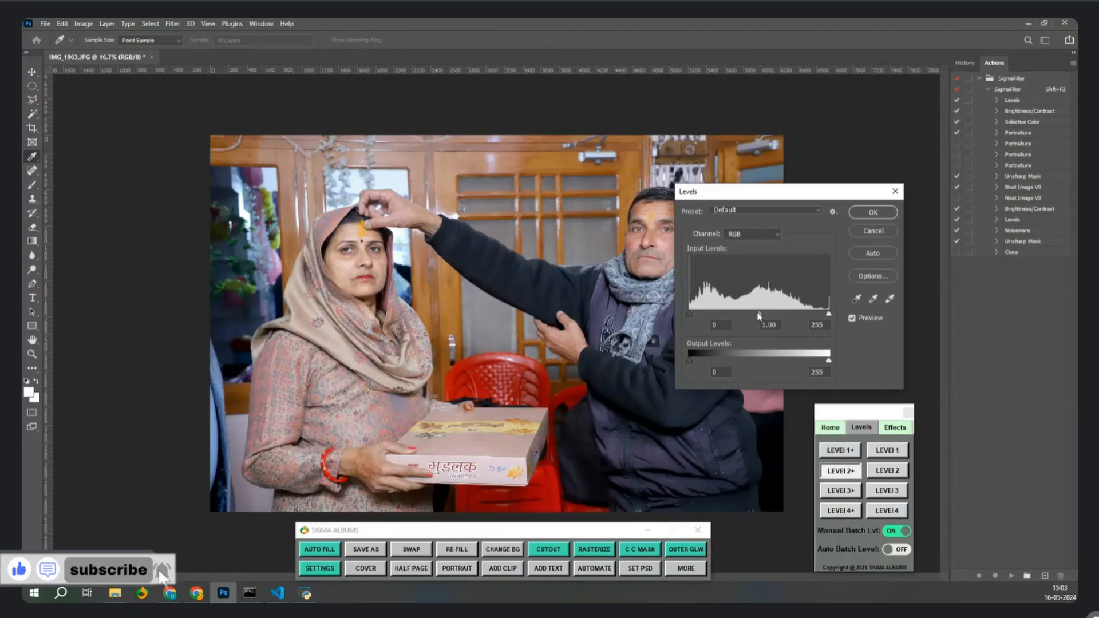
# Set one photo's midtone to 0.97, slightly brighten the group photo, and accept the remaining photos.
pyautogui.click(760, 314)
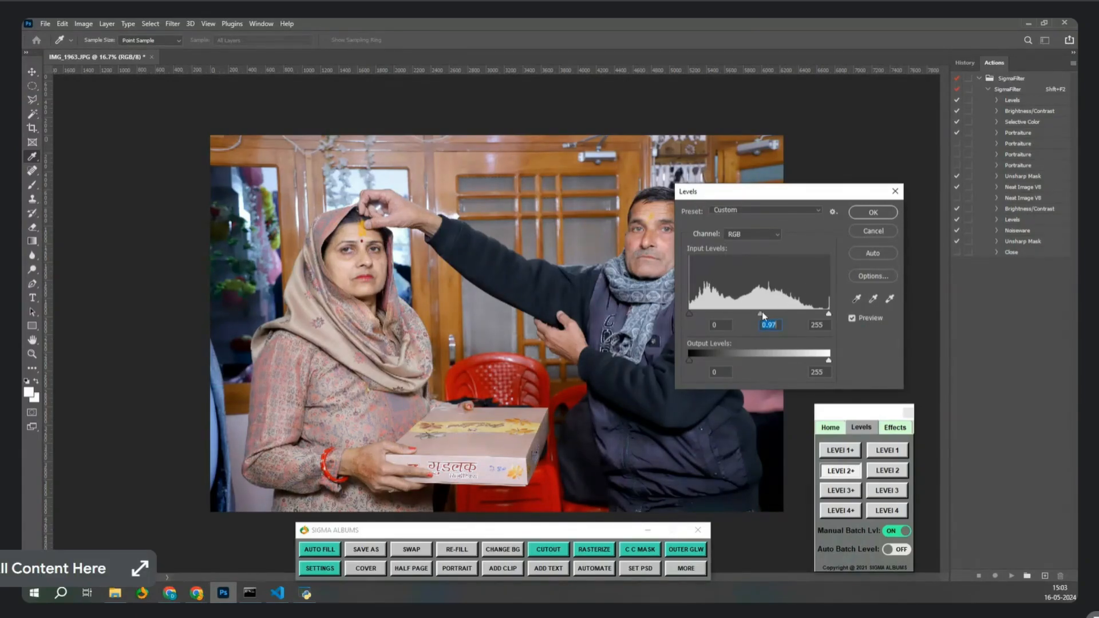
pyautogui.press('Return')
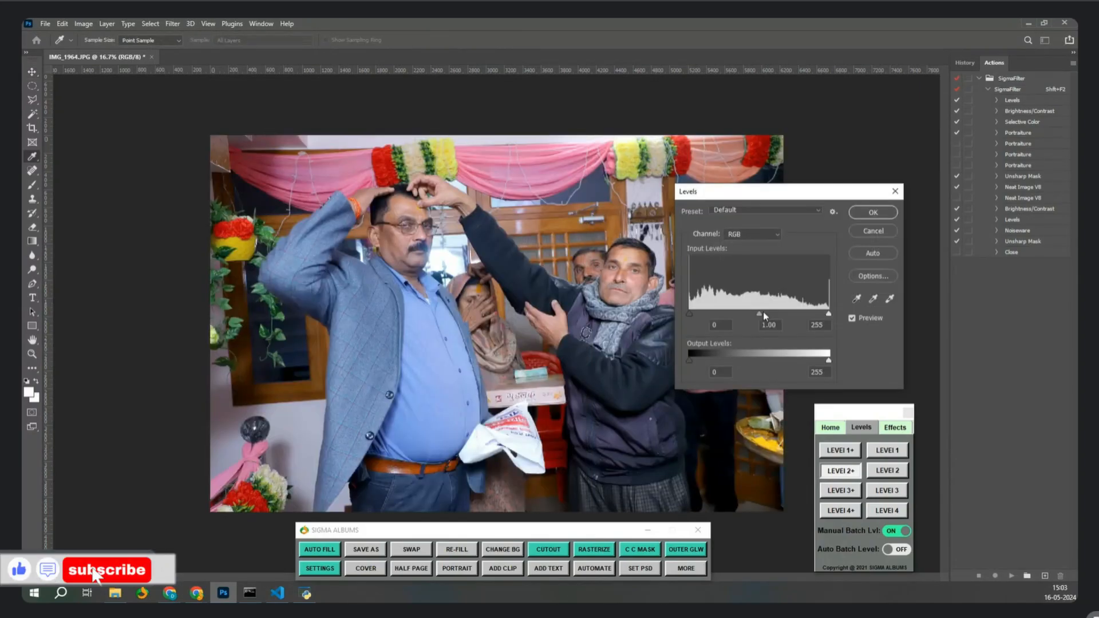
pyautogui.press('Return')
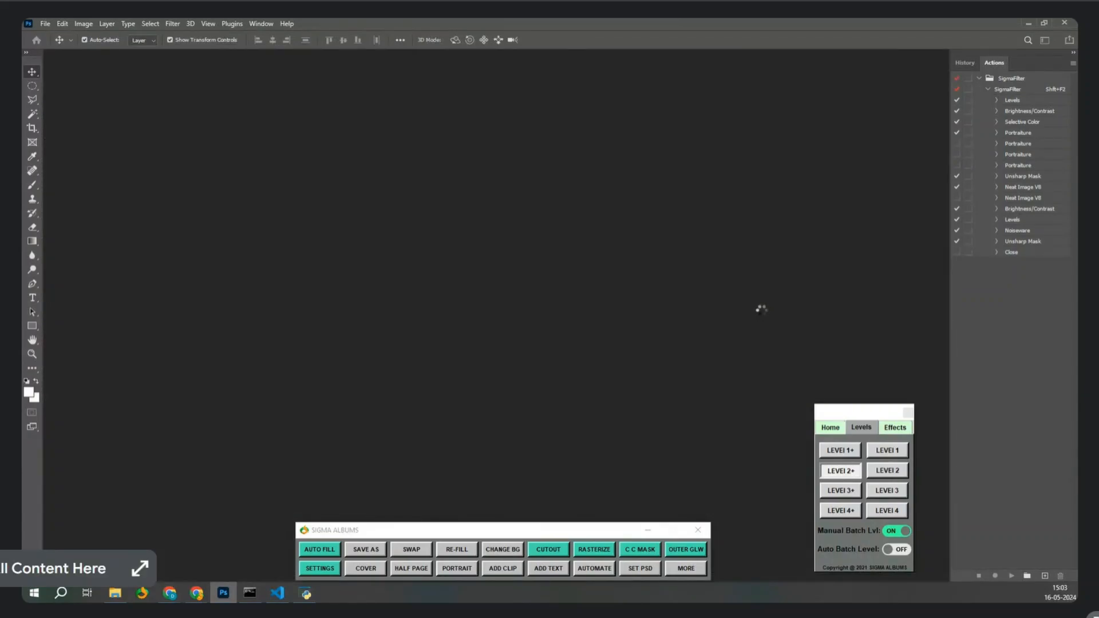
pyautogui.press('Return')
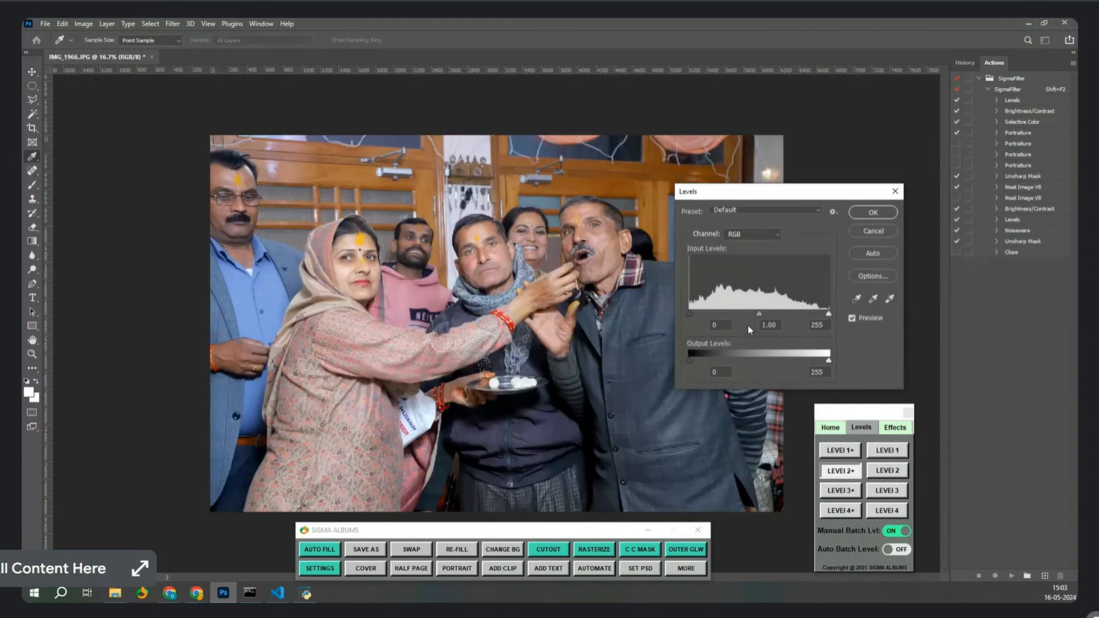
pyautogui.moveTo(759, 314); pyautogui.dragTo(760, 315)
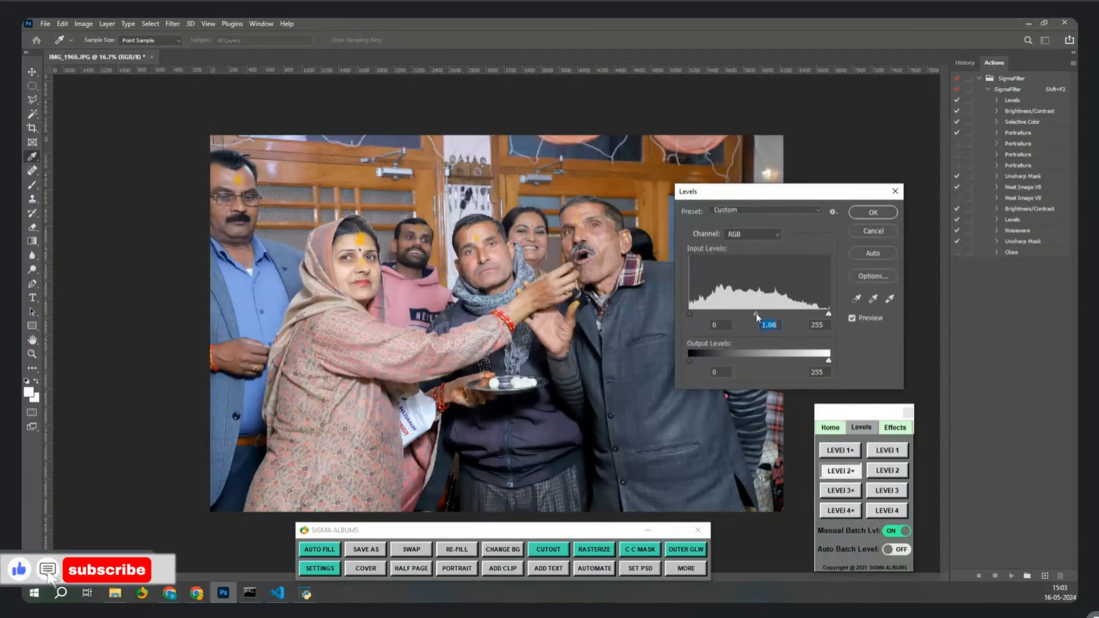
pyautogui.press('Return')
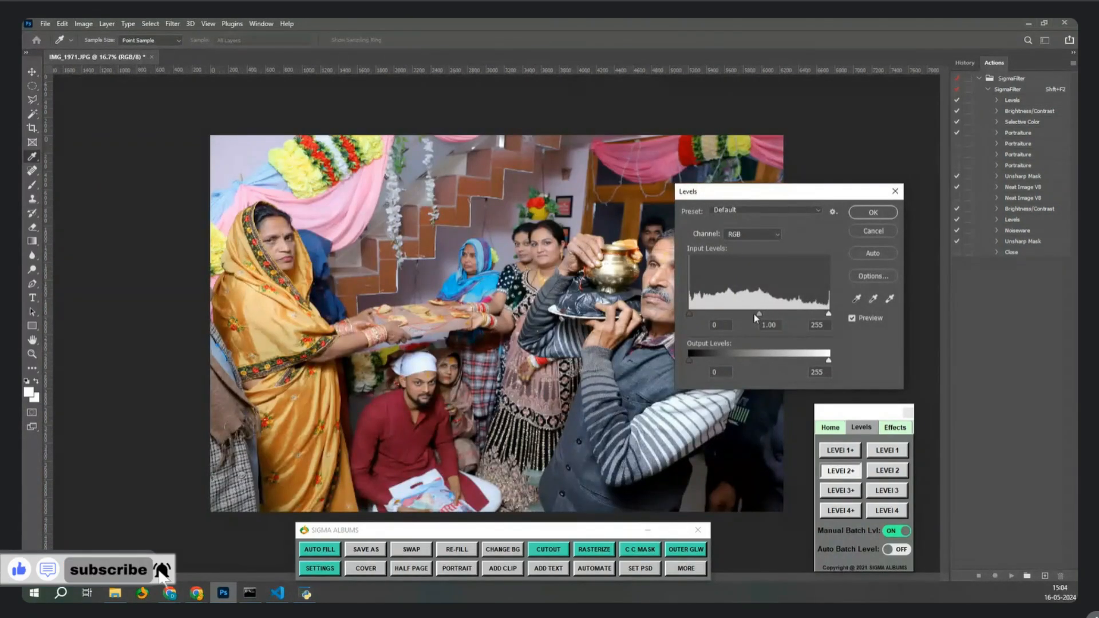
pyautogui.press('Return')
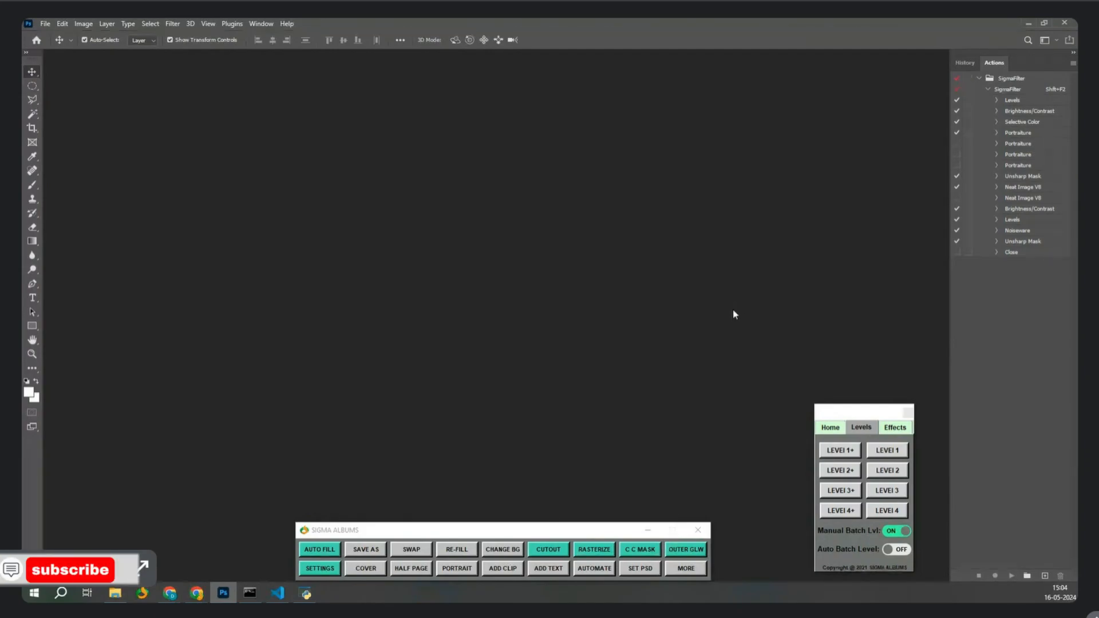
# Open the first portrait sheet template from Sigma Albums.
pyautogui.click(430, 572)
pyautogui.press('Escape')
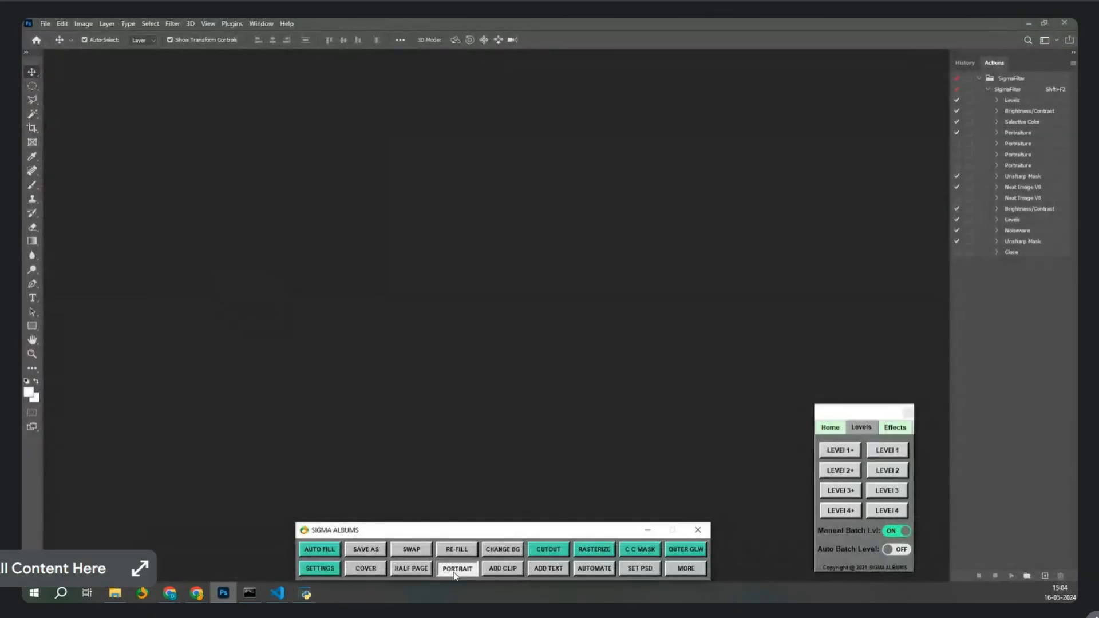
pyautogui.click(458, 573)
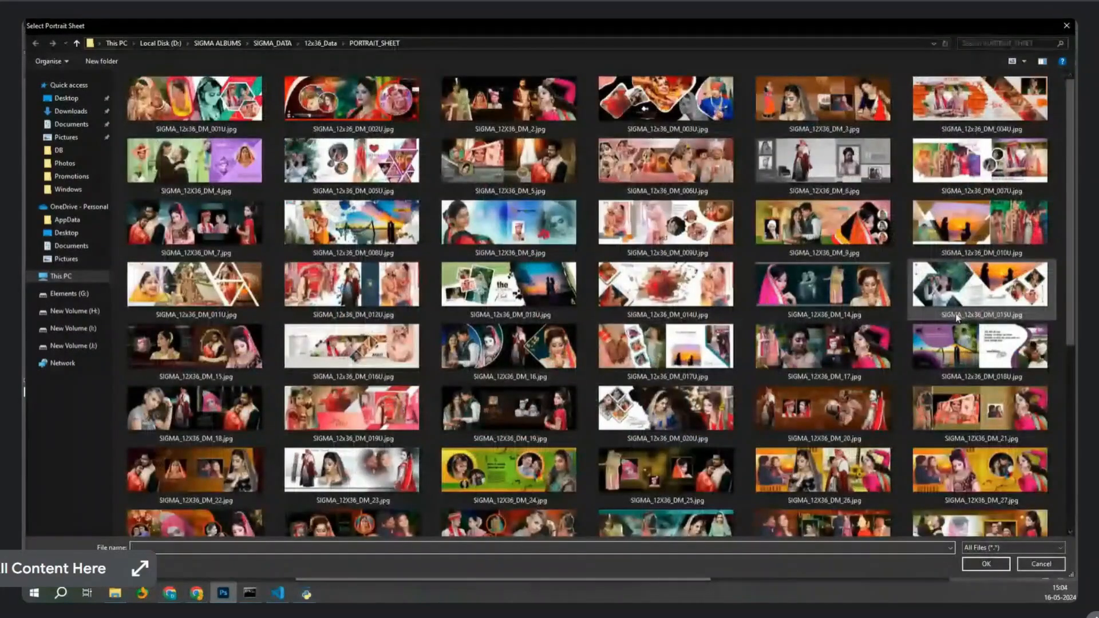
pyautogui.doubleClick(137, 117)
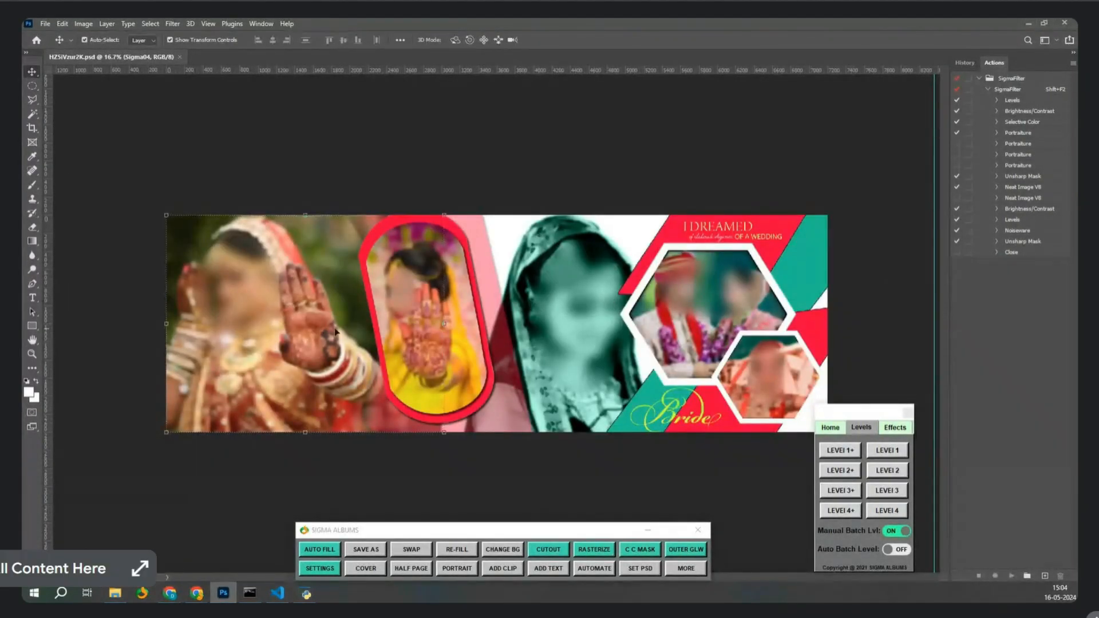
# Swap the red-on-yellow bride cutout into the left slot and enlarge it to about 137%.
pyautogui.click(560, 553)
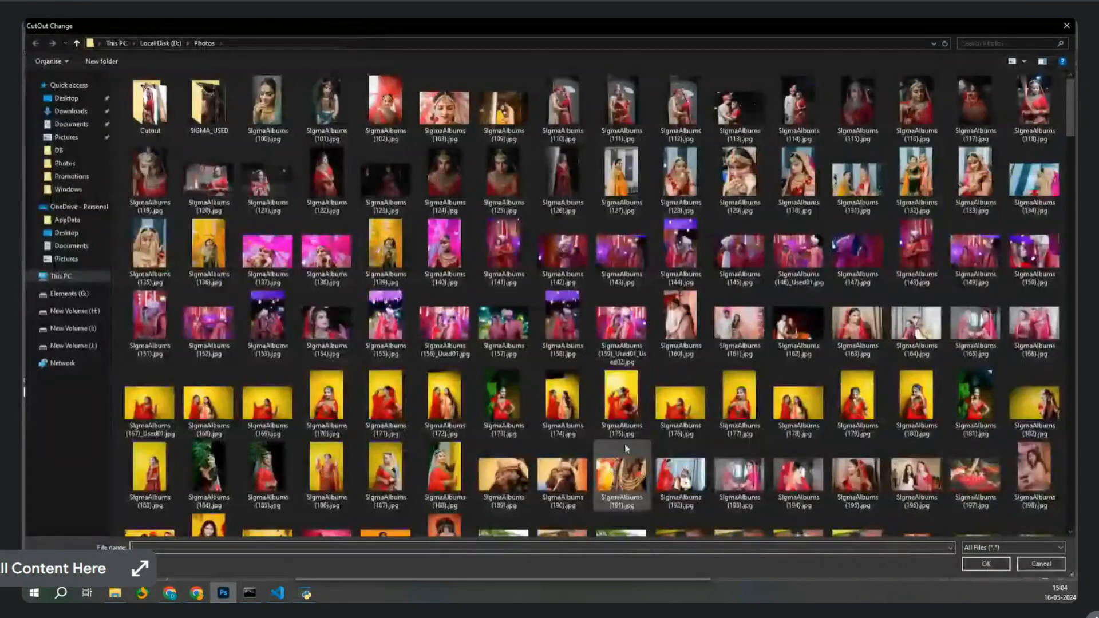
pyautogui.doubleClick(456, 415)
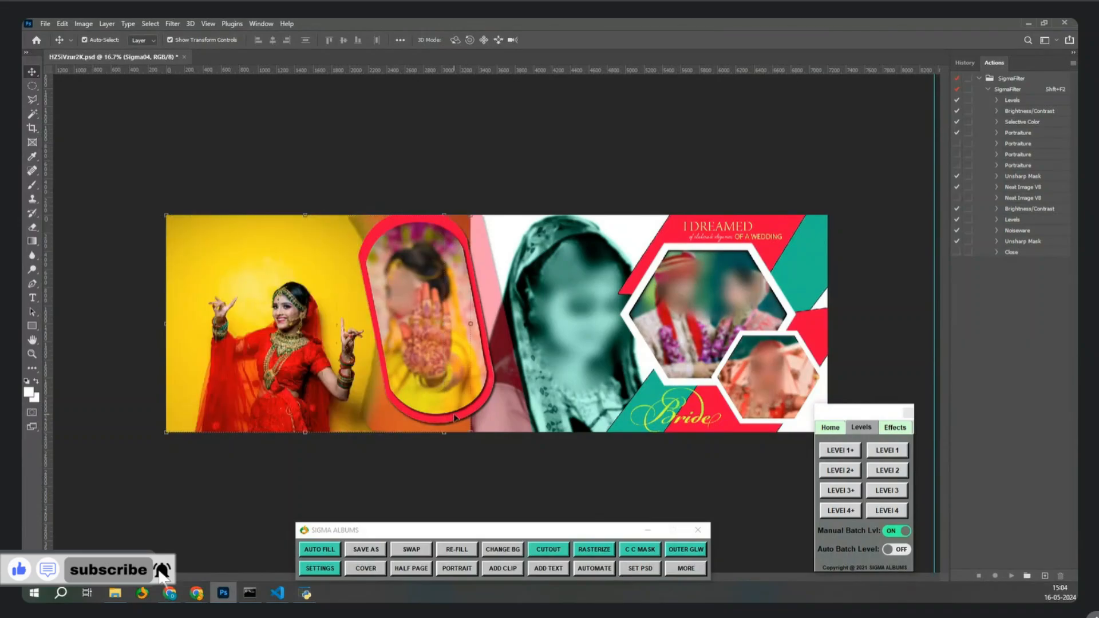
pyautogui.moveTo(147, 199); pyautogui.dragTo(108, 152)
pyautogui.moveTo(308, 329); pyautogui.dragTo(291, 315)
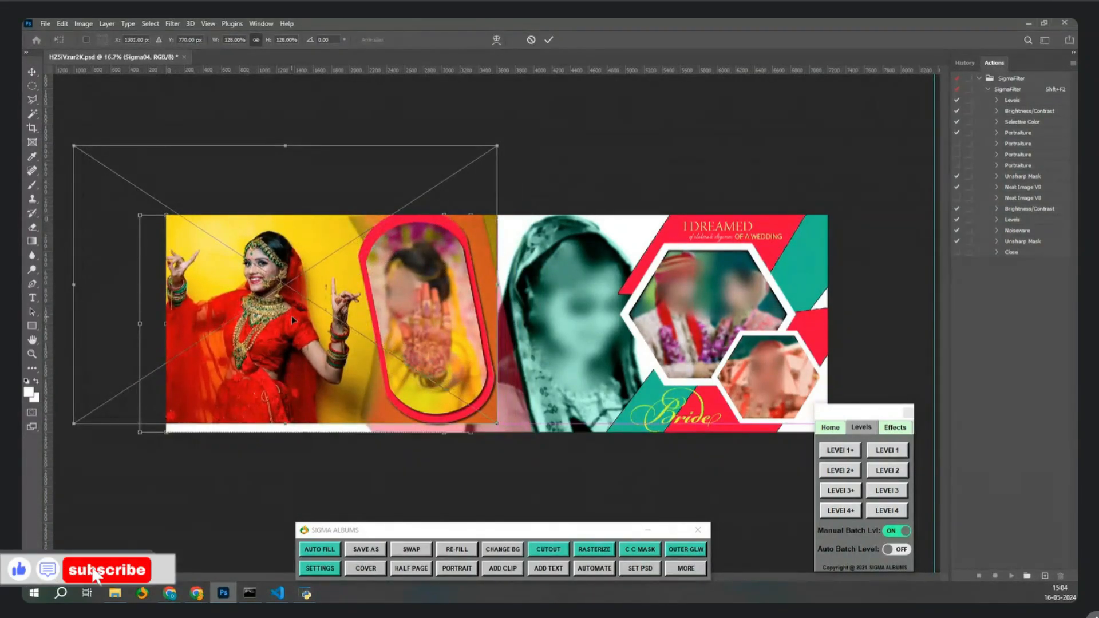
pyautogui.moveTo(497, 429); pyautogui.dragTo(518, 452)
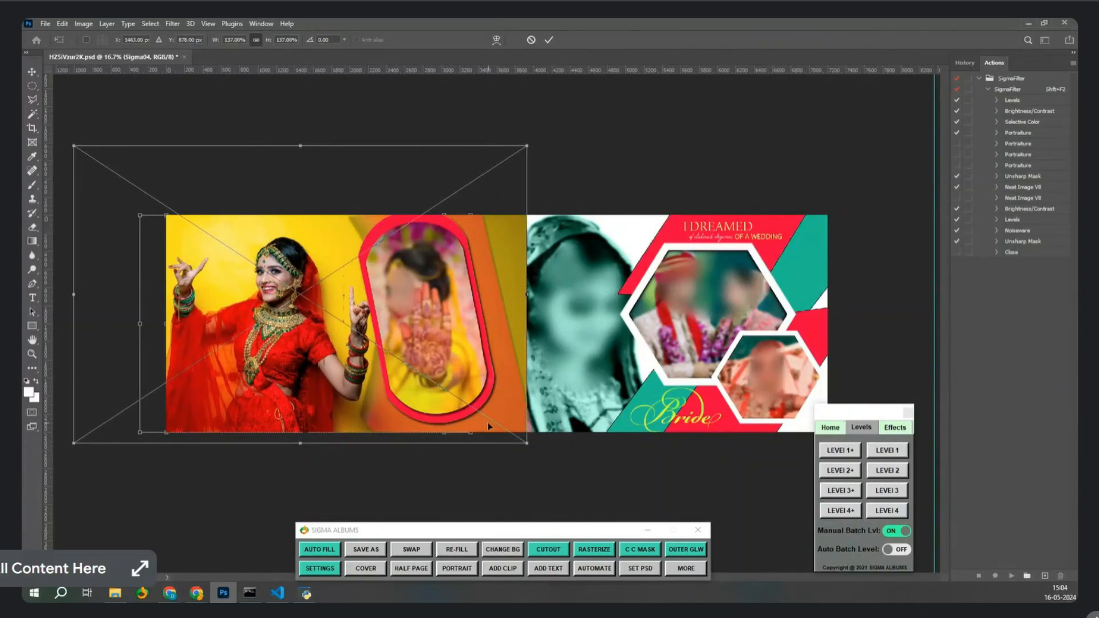
pyautogui.press('Return')
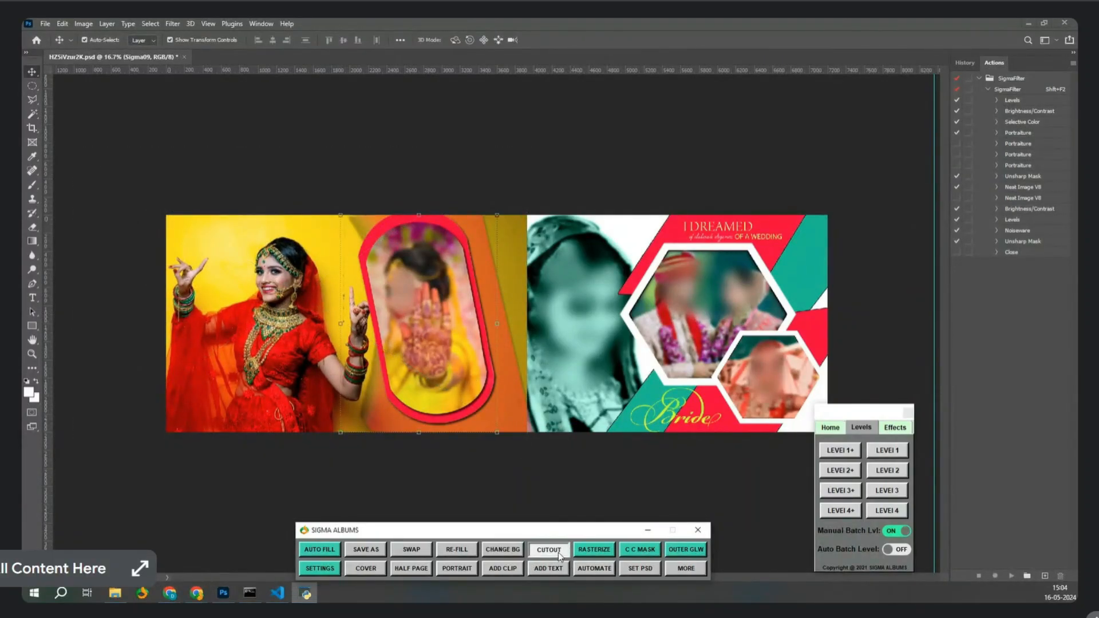
# Put SigmaAlbums (177).jpg into the oval frame, enlarged and shifted up-left.
pyautogui.click(558, 551)
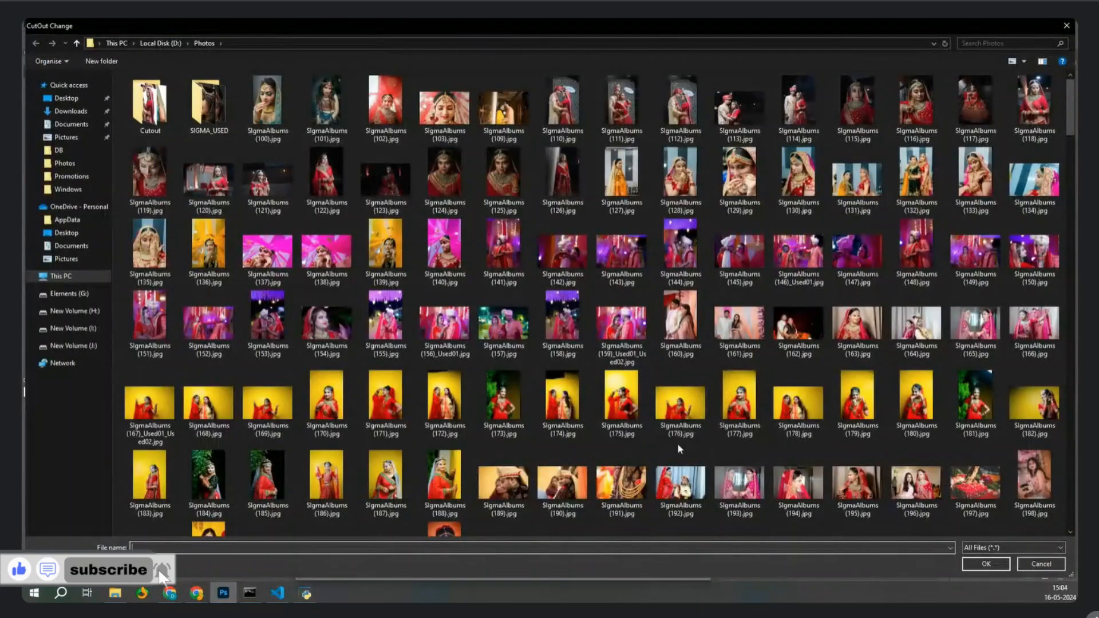
pyautogui.doubleClick(739, 404)
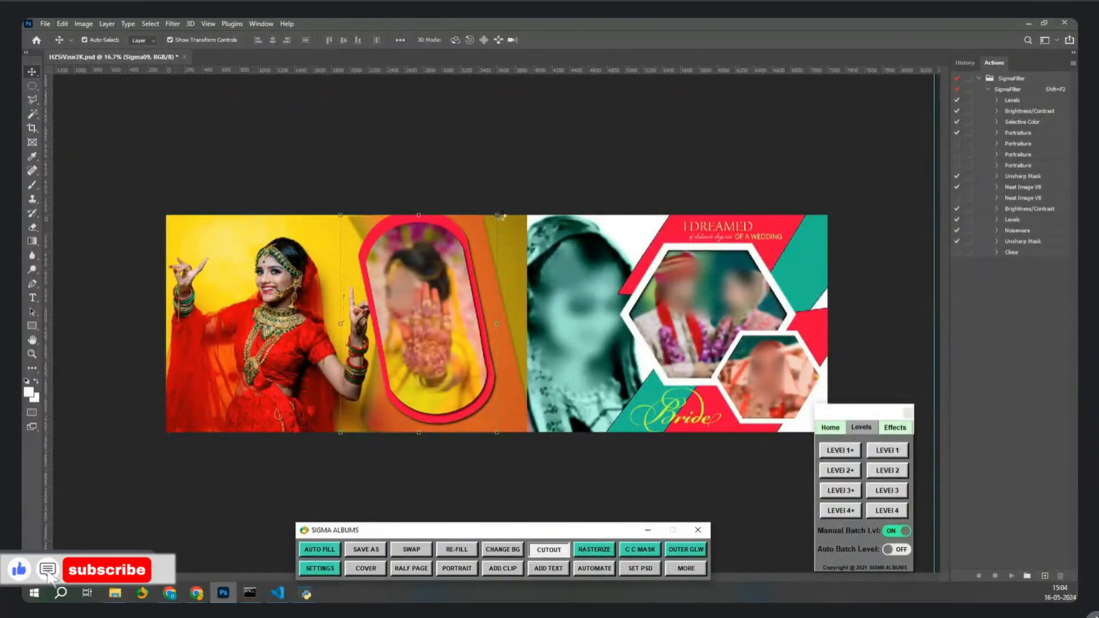
pyautogui.moveTo(499, 215); pyautogui.dragTo(558, 129)
pyautogui.moveTo(503, 299); pyautogui.dragTo(466, 268)
pyautogui.press('Return')
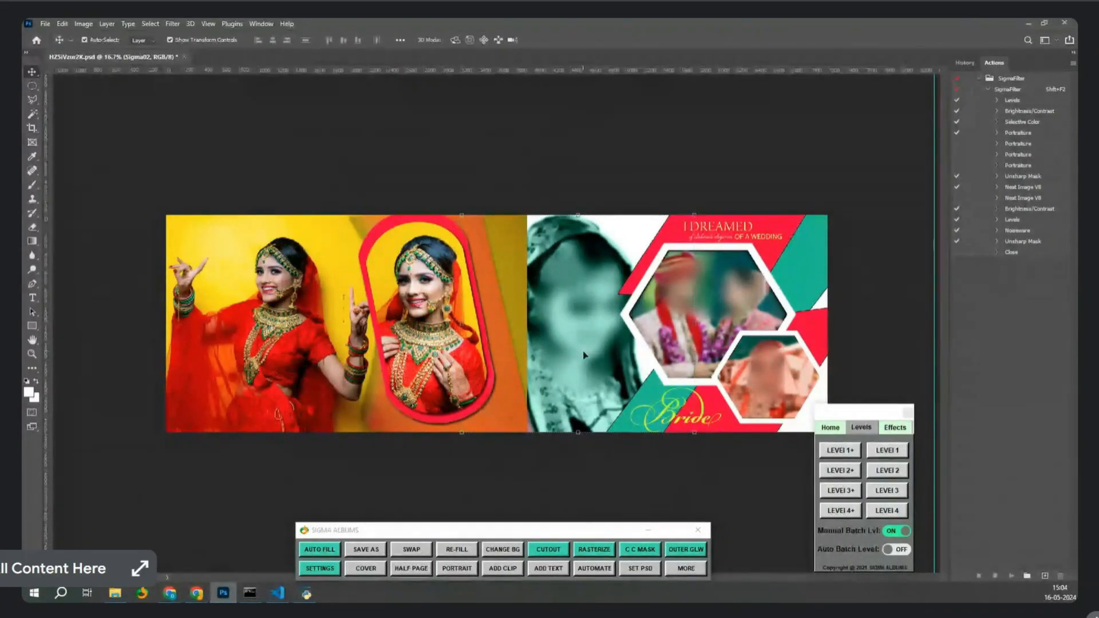
# Replace the large hexagon's photo with the couple photo.
pyautogui.click(740, 293)
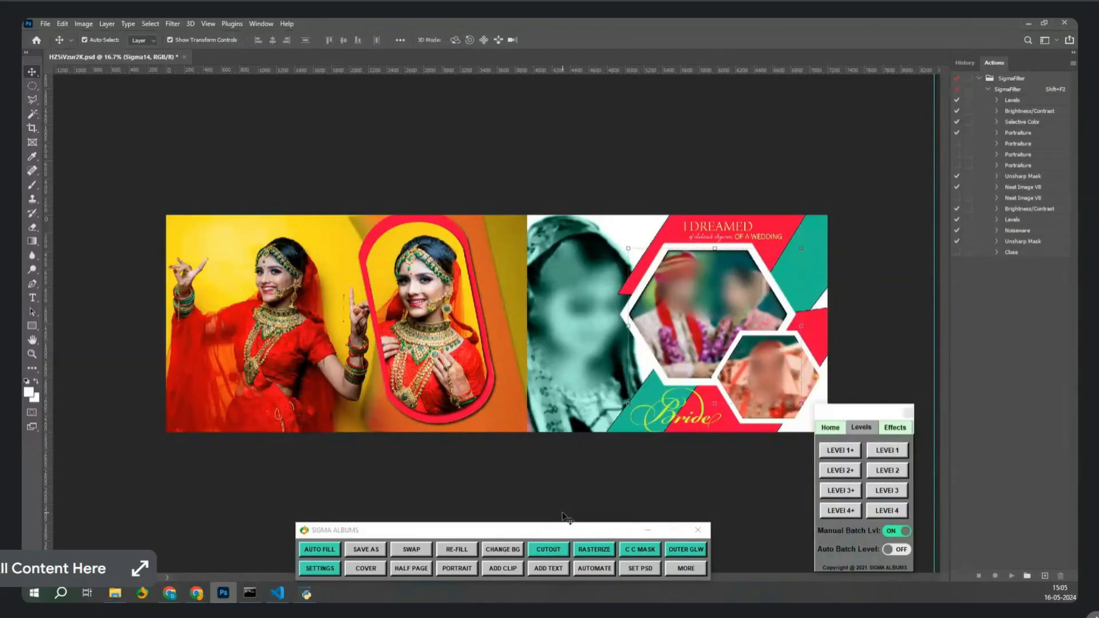
pyautogui.click(548, 549)
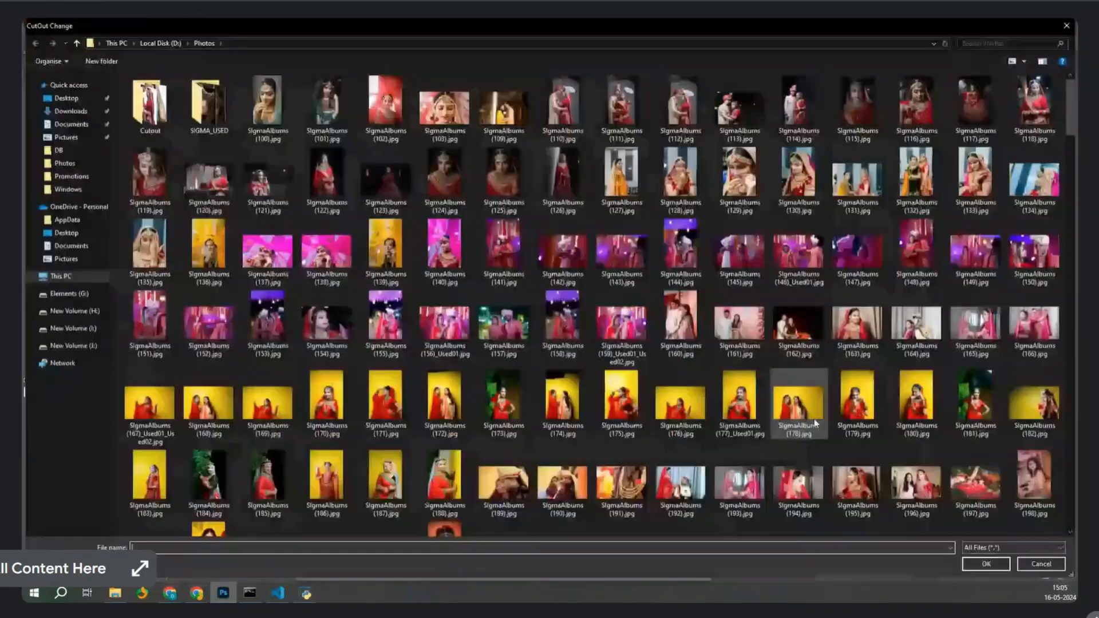
pyautogui.doubleClick(676, 356)
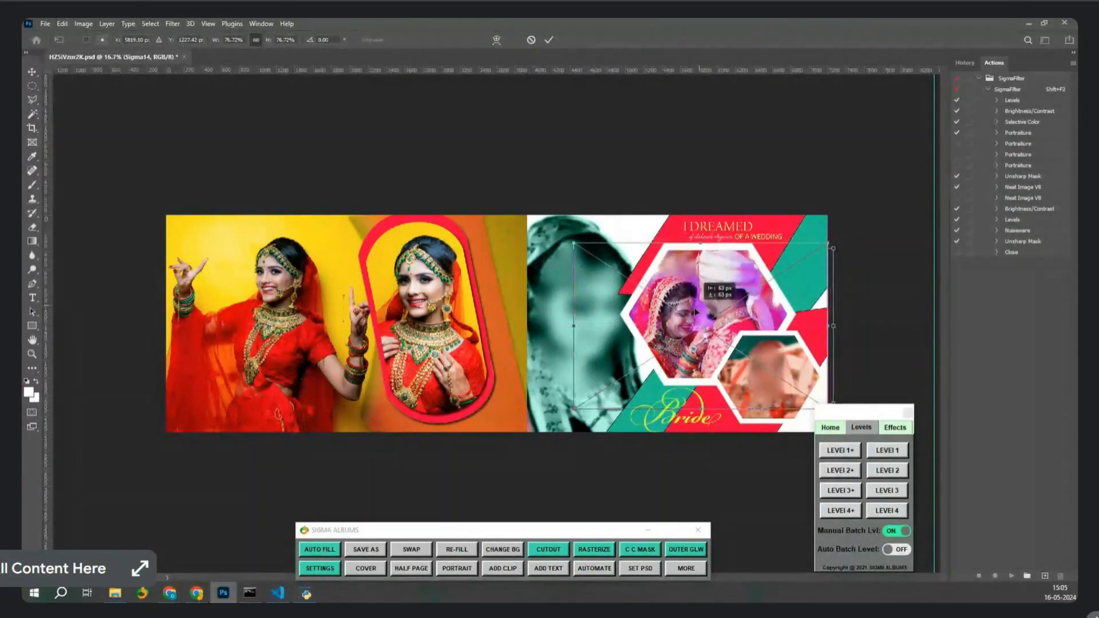
pyautogui.press('Return')
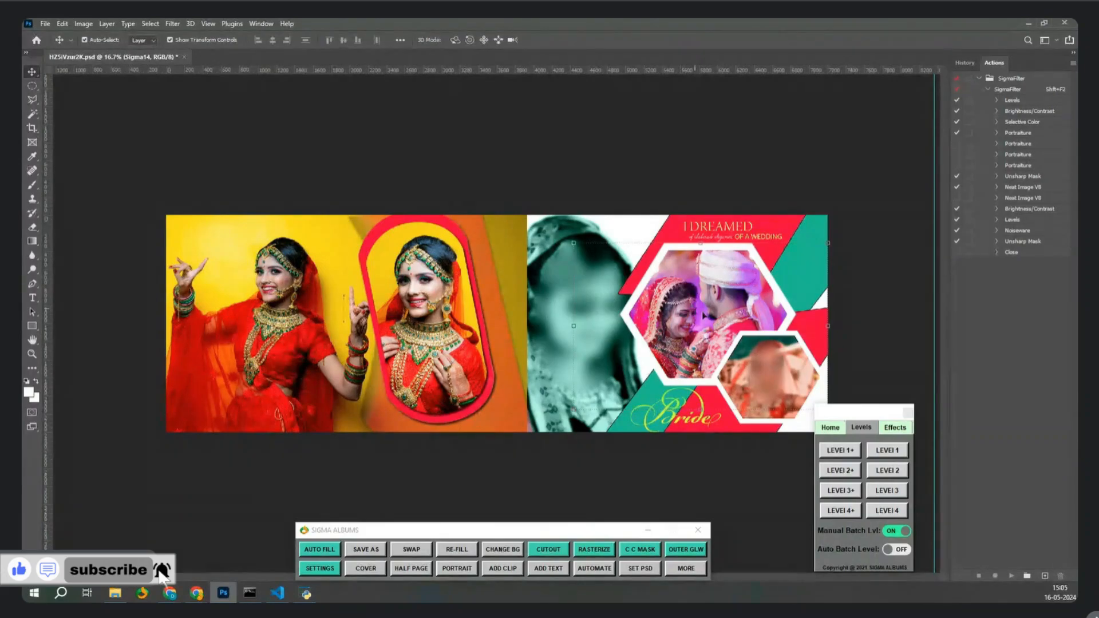
# Cancel the small-hexagon photo replacement and start a Levels adjustment on the oval portrait.
pyautogui.click(774, 369)
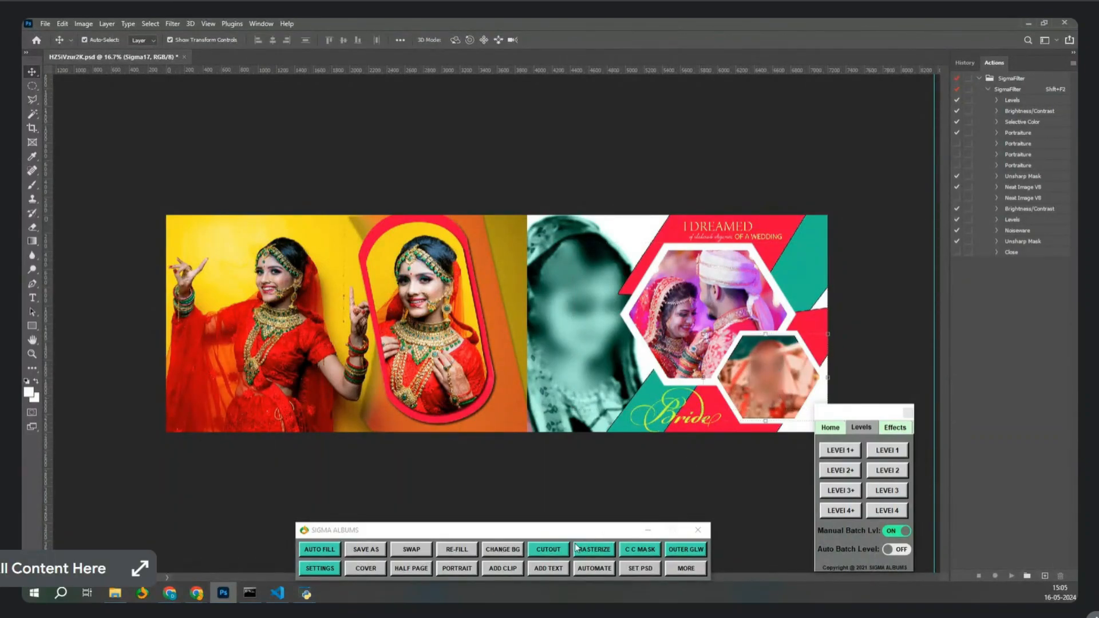
pyautogui.click(548, 549)
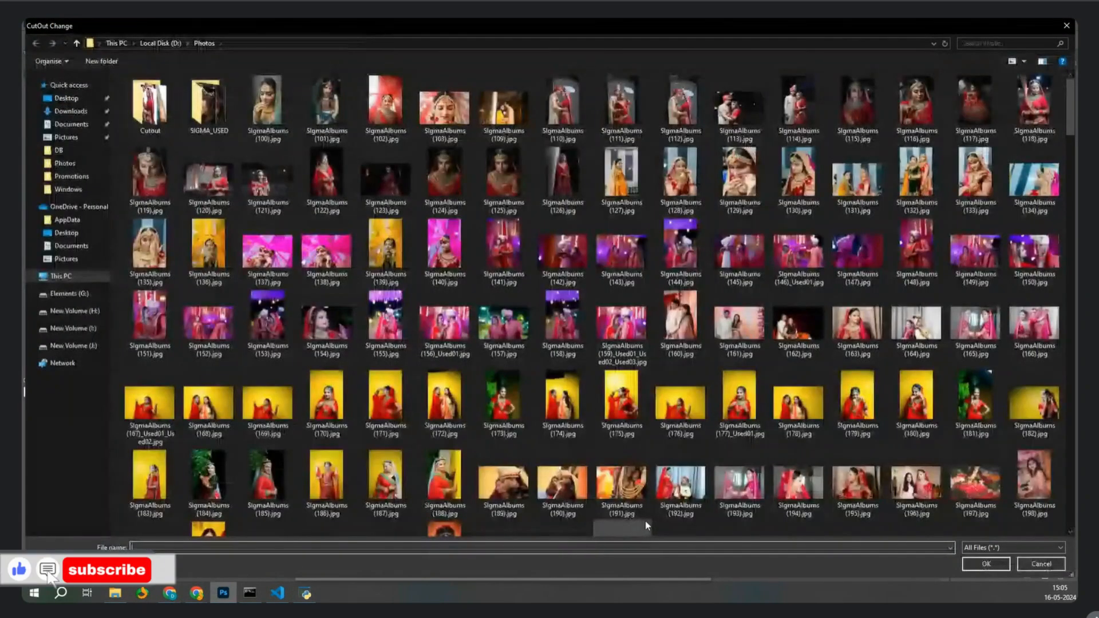
pyautogui.press('Escape')
pyautogui.click(411, 290)
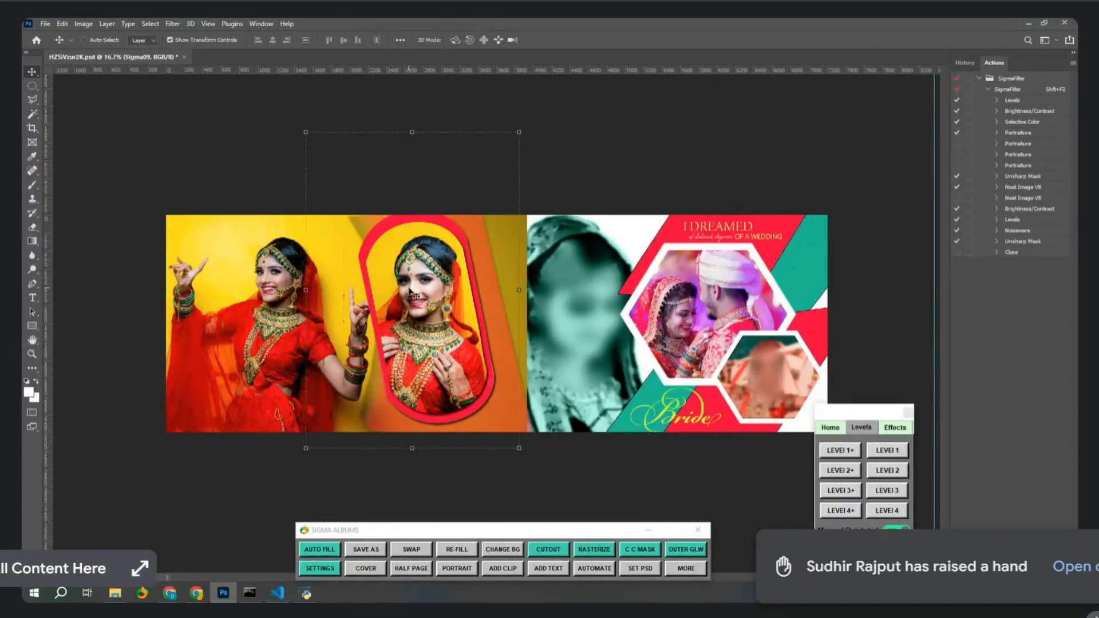
pyautogui.hotkey('ctrl', 'l')
# Brighten the oval portrait with Levels, apply Color Balance (-31, 0, +15), and set the next photo's midtones to 1.43.
pyautogui.moveTo(514, 250); pyautogui.dragTo(501, 250)
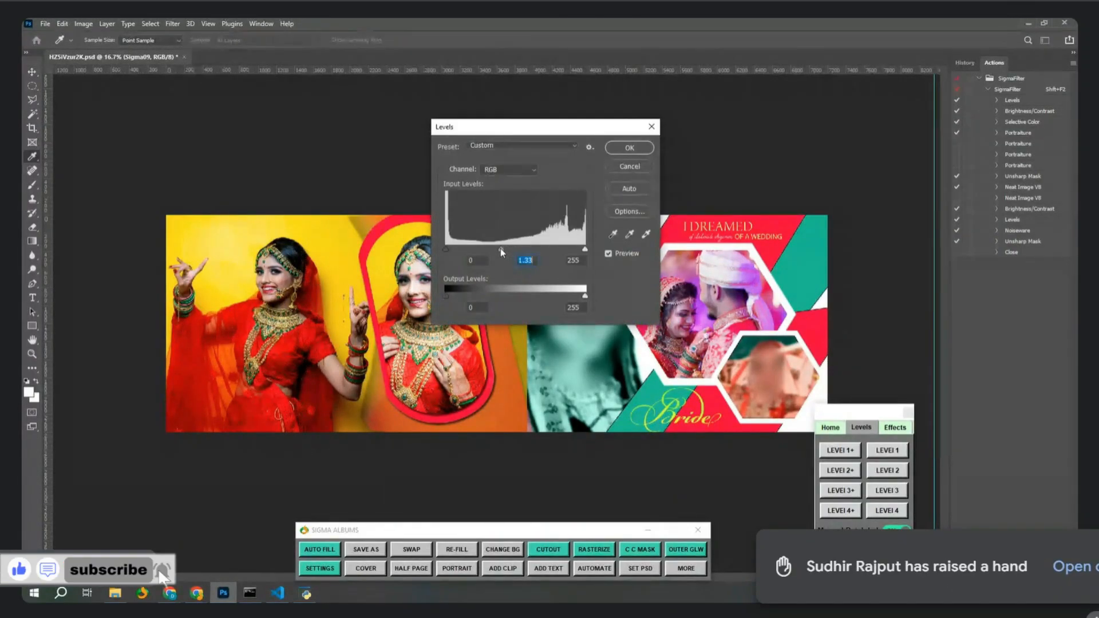
pyautogui.press('Return')
pyautogui.hotkey('ctrl', 'b')
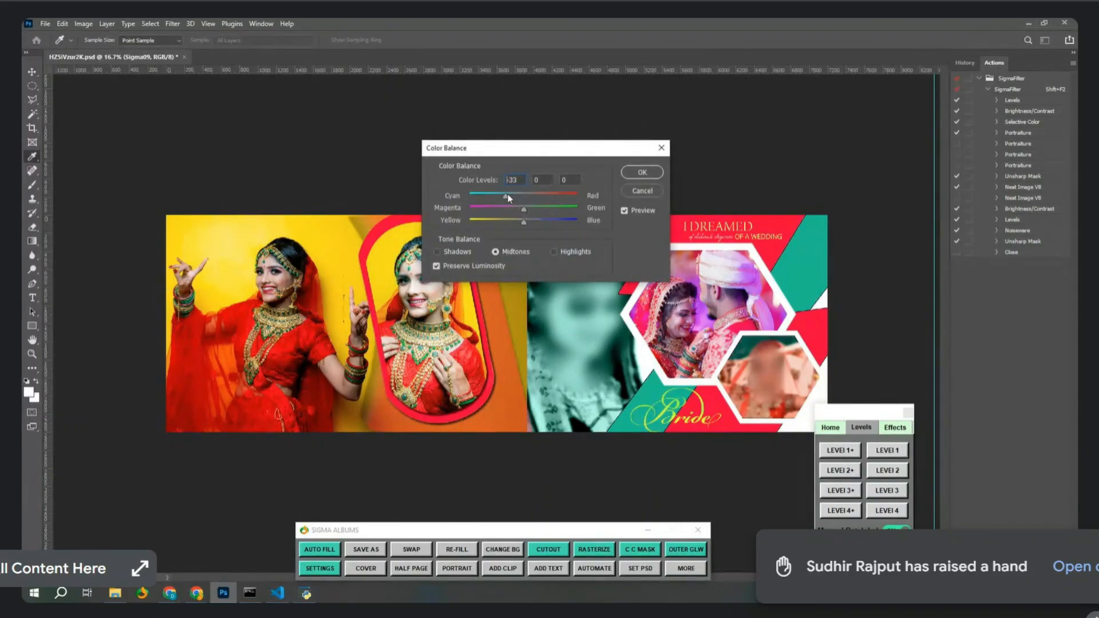
pyautogui.moveTo(509, 198); pyautogui.dragTo(531, 208)
pyautogui.press('Return')
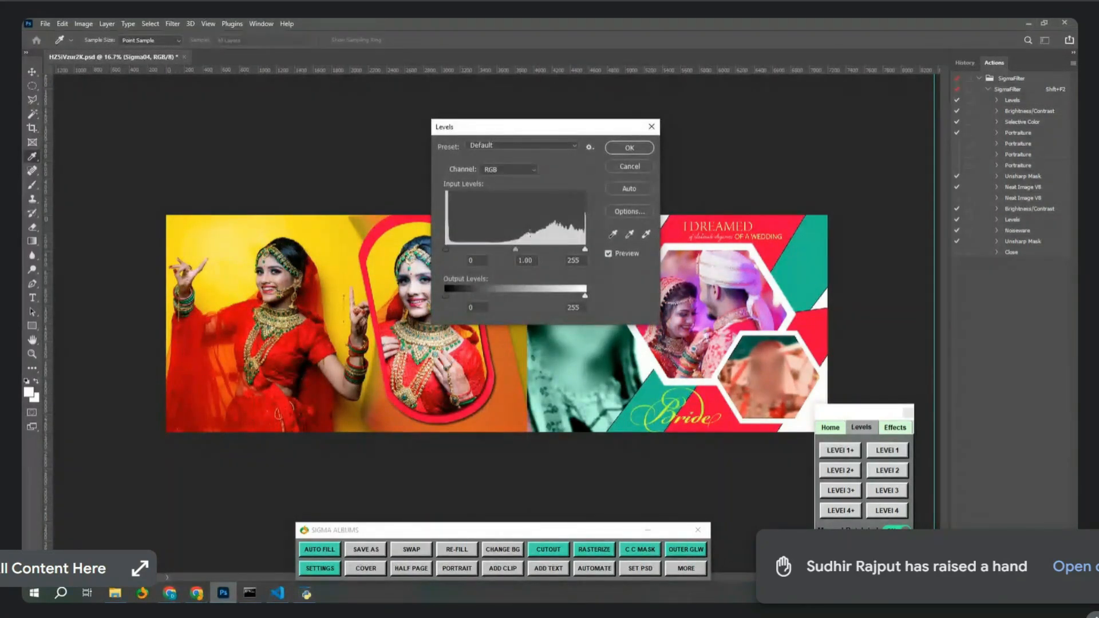
pyautogui.moveTo(515, 250); pyautogui.dragTo(497, 250)
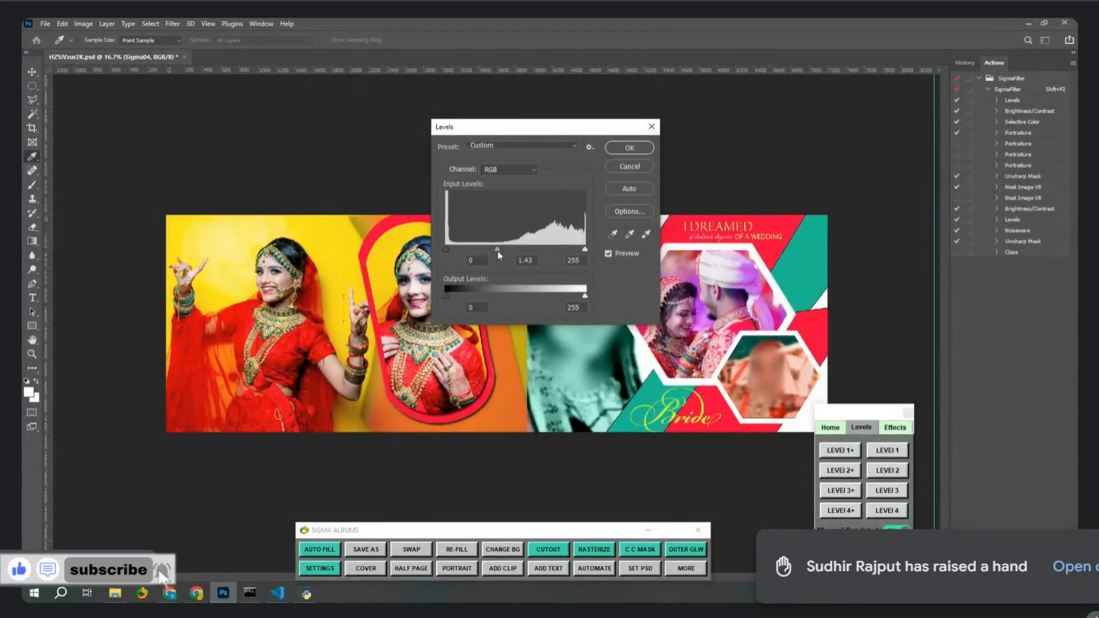
pyautogui.press('Return')
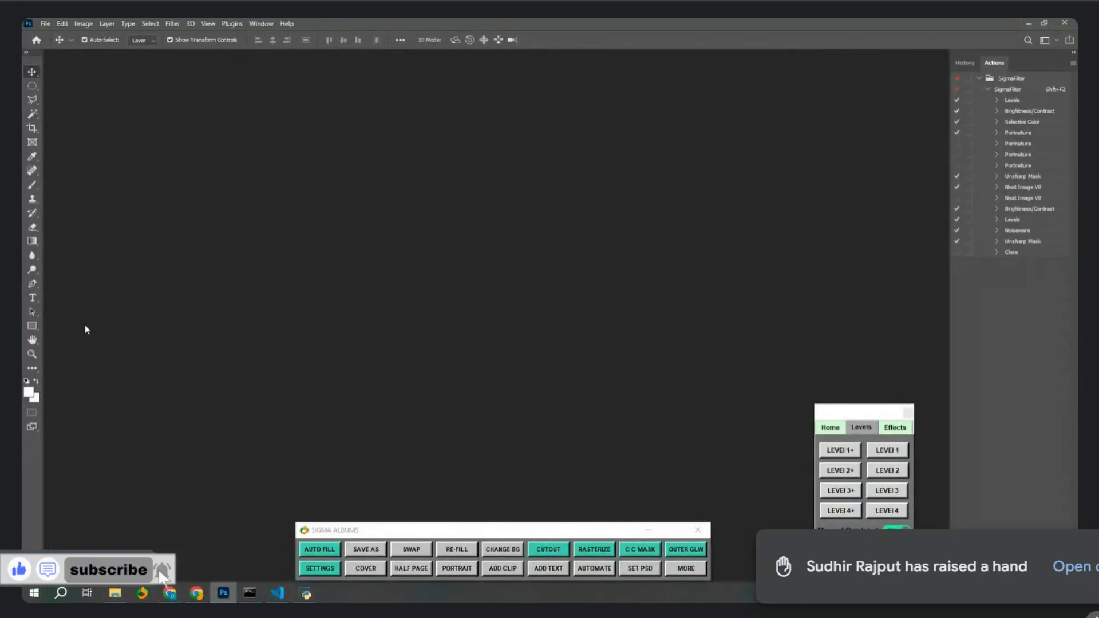
# Extract 377-01.zip from Downloads into a 377-01 folder and send 377-01.psd to Photoshop.
pyautogui.click(116, 593)
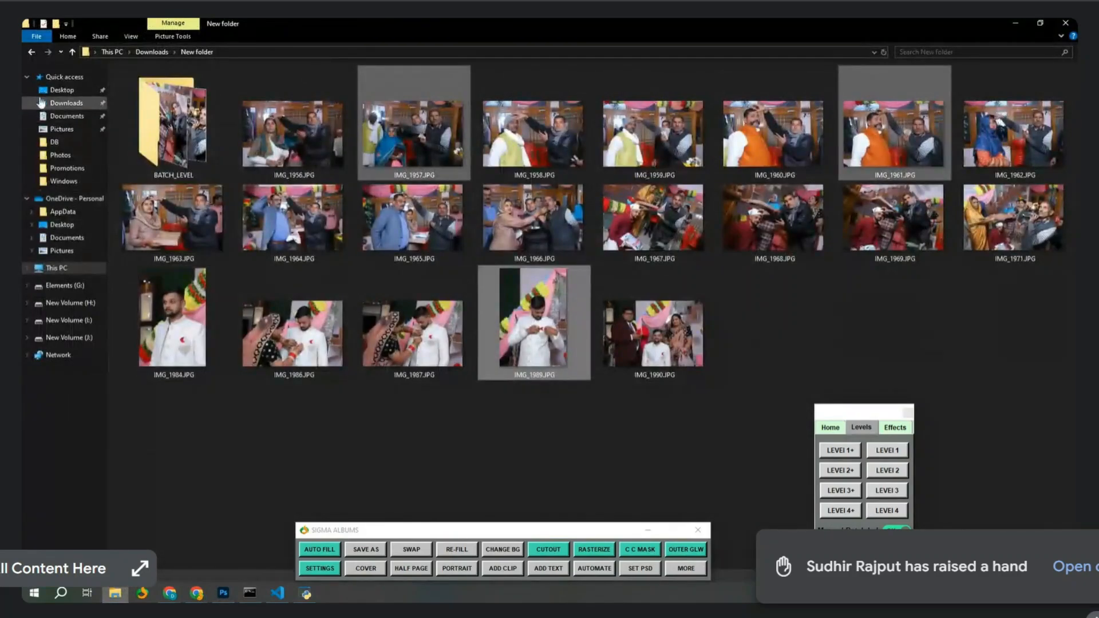
pyautogui.click(289, 254)
pyautogui.press('BackSpace')
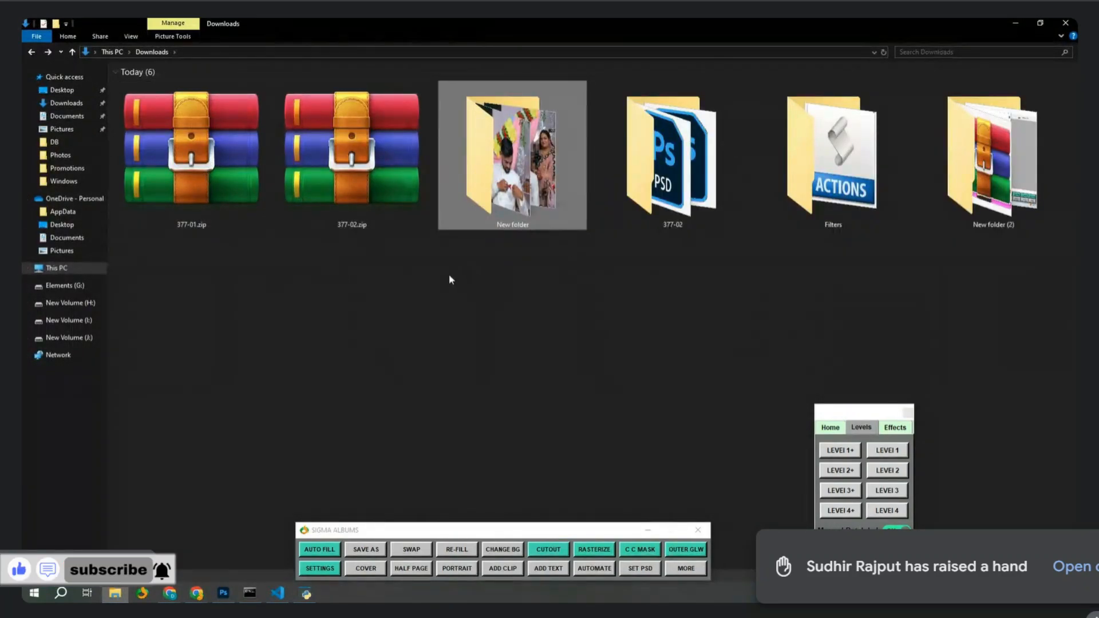
pyautogui.click(238, 188)
pyautogui.rightClick(219, 160)
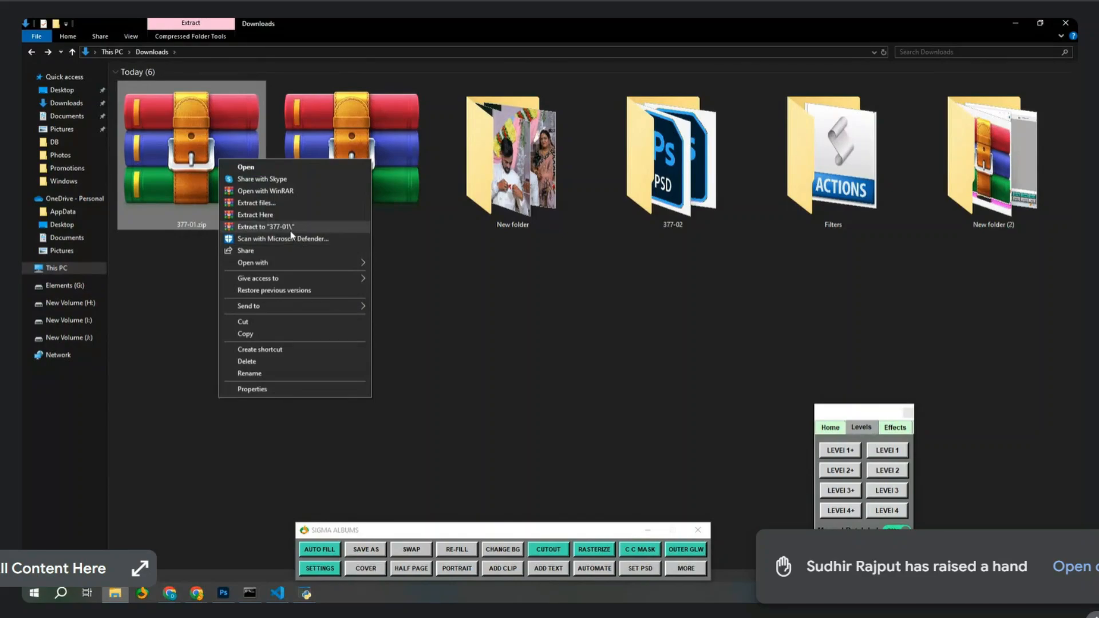
pyautogui.click(292, 227)
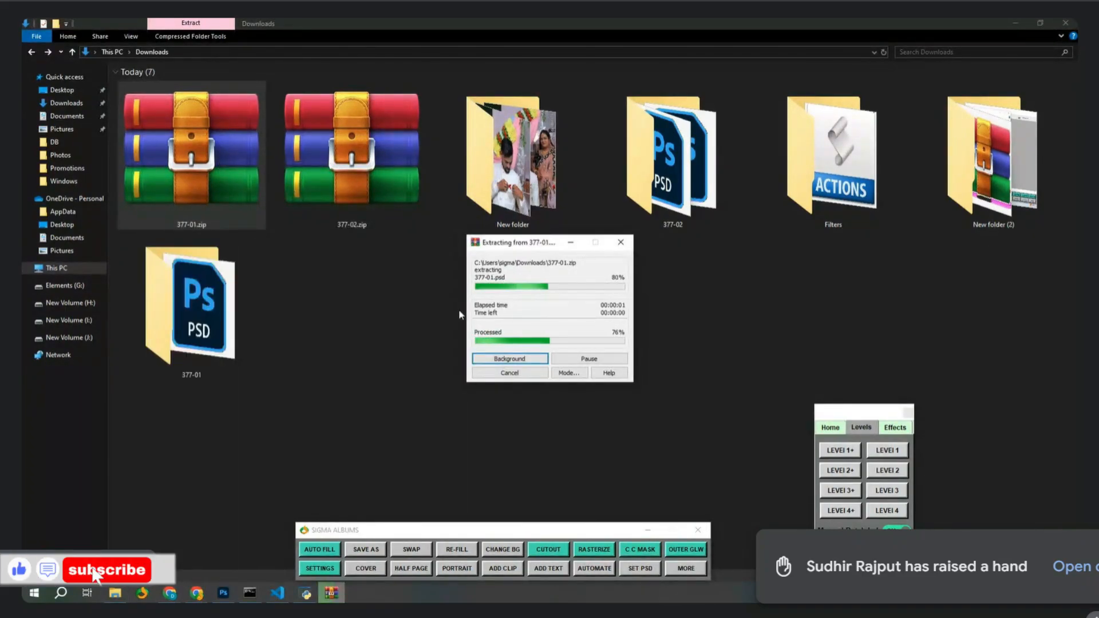
pyautogui.doubleClick(191, 303)
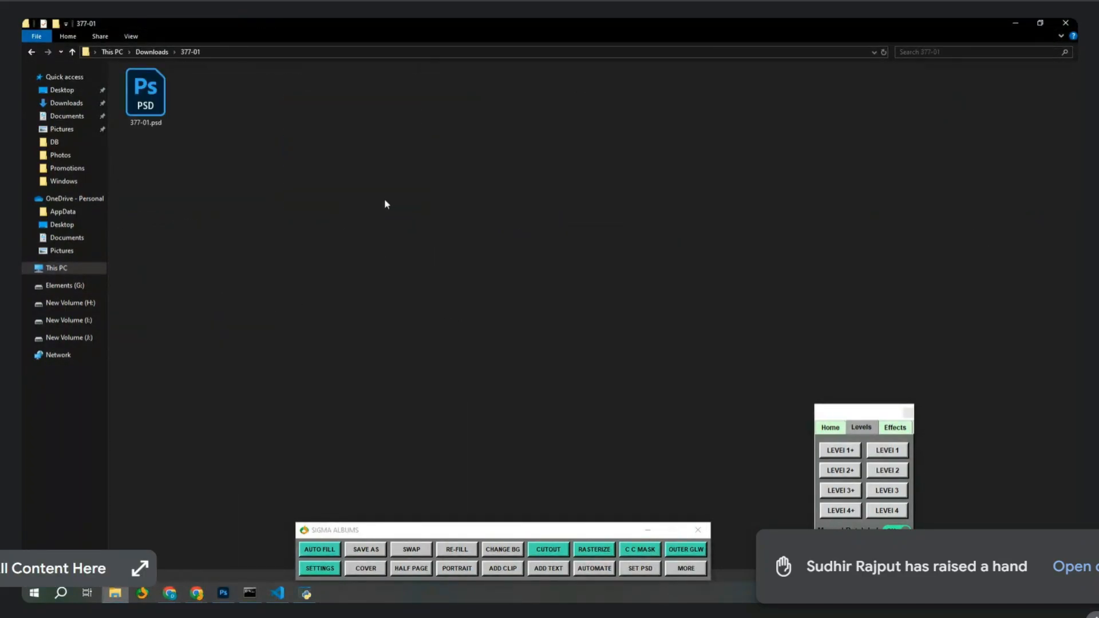
pyautogui.moveTo(146, 95); pyautogui.dragTo(366, 285)
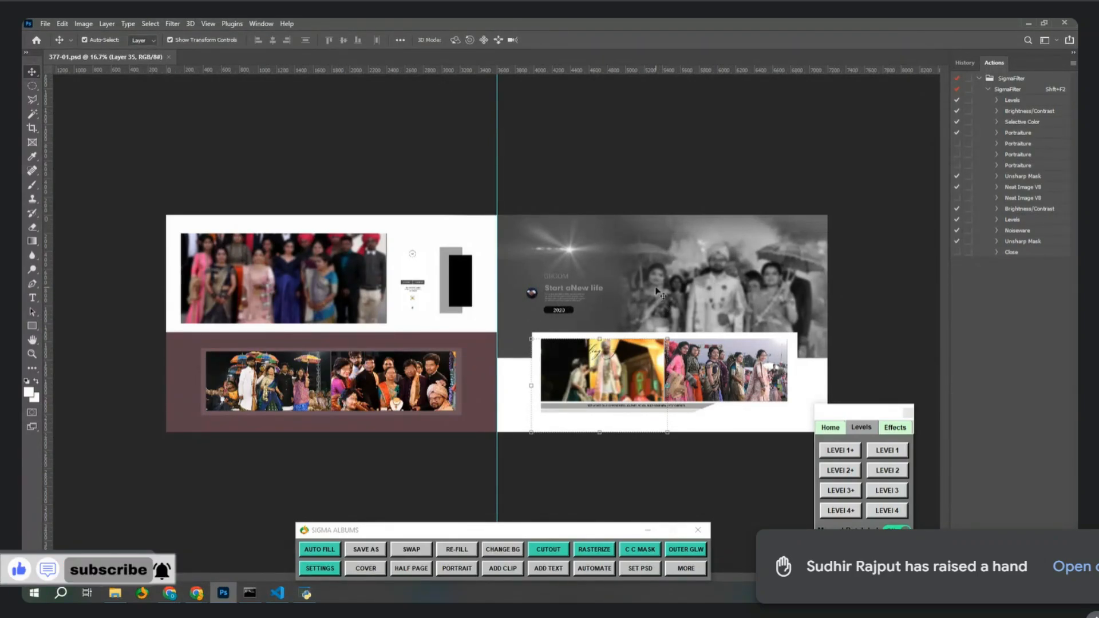
# Place the S_Text_002 text clip on the 377-01 spread, undoing an accidental layer move.
pyautogui.click(548, 569)
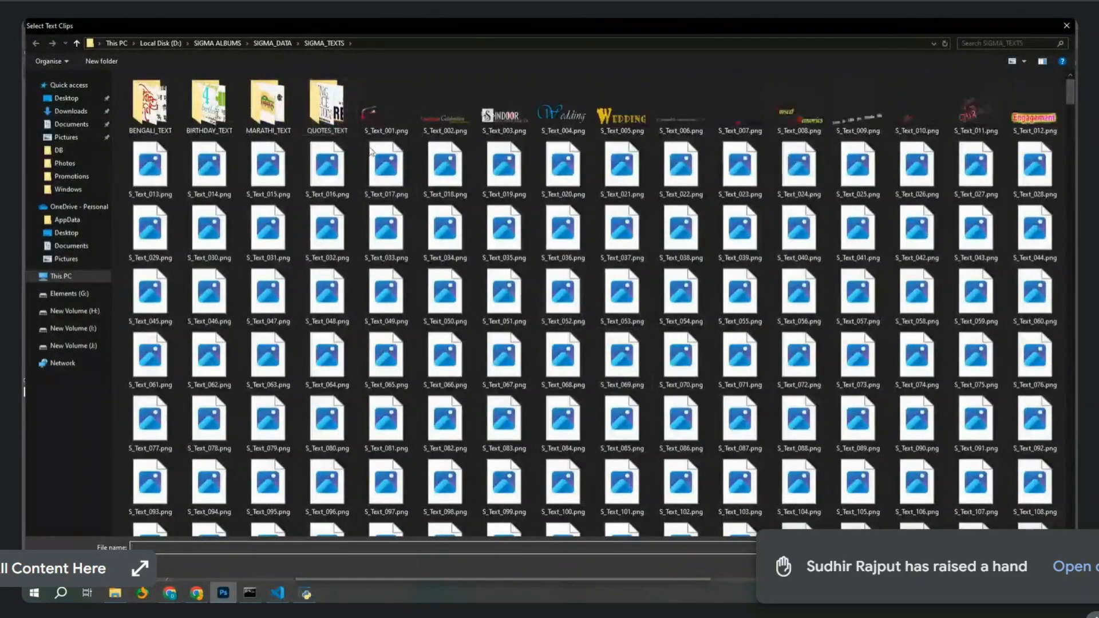
pyautogui.click(438, 132)
pyautogui.doubleClick(439, 133)
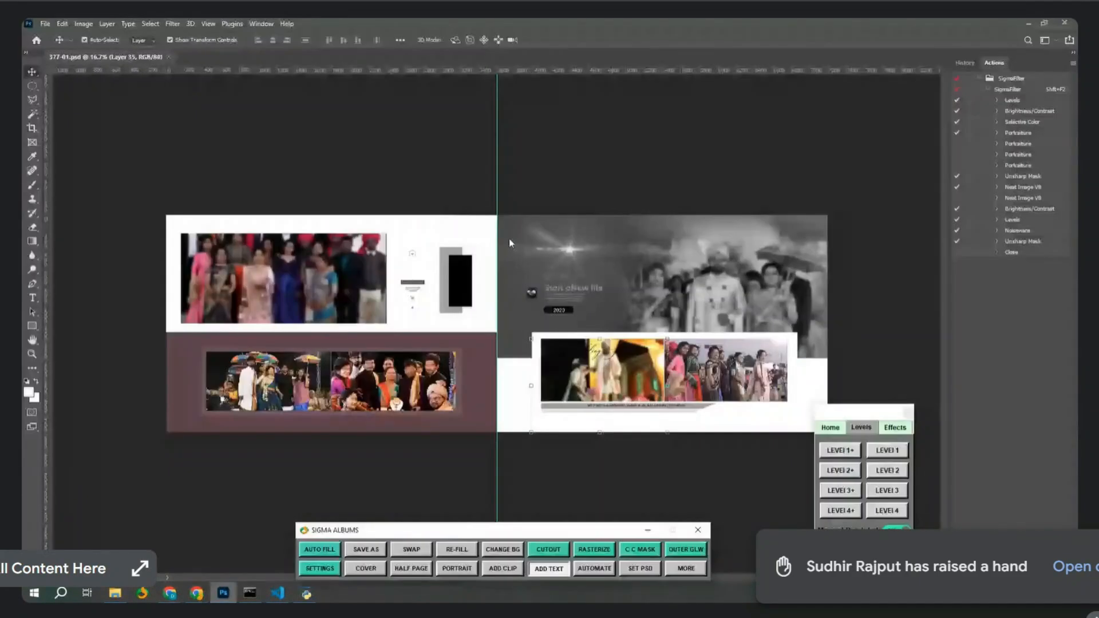
pyautogui.moveTo(522, 327); pyautogui.dragTo(520, 422)
pyautogui.hotkey('ctrl', 'z')
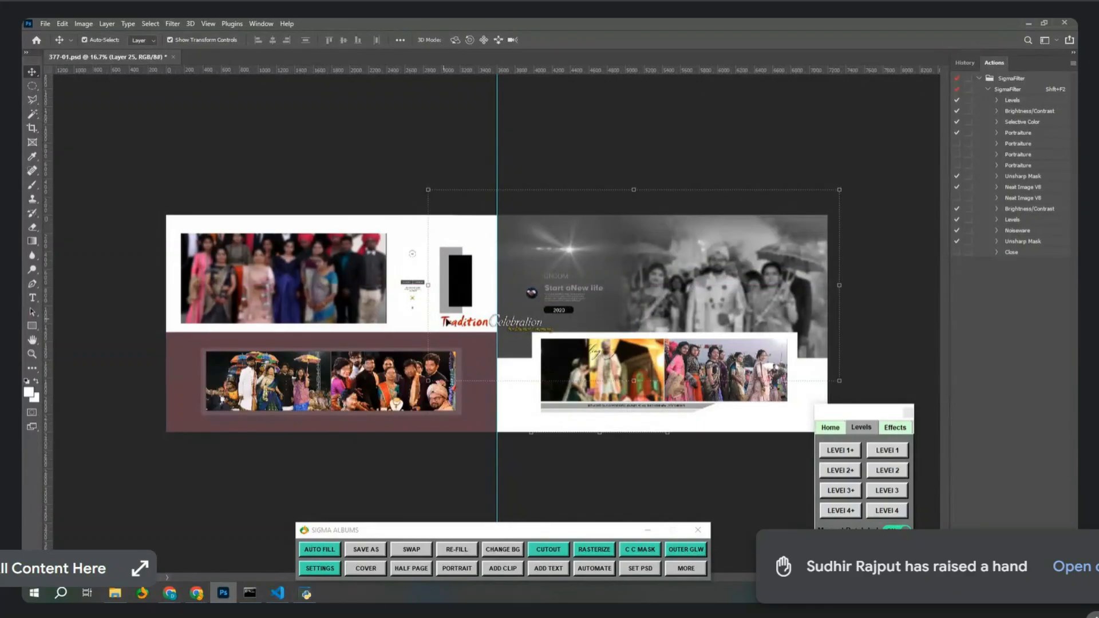
# Move the Tradition Celebration title to the spread's lower centre, then begin a new document.
pyautogui.click(446, 322)
pyautogui.moveTo(445, 321); pyautogui.dragTo(449, 422)
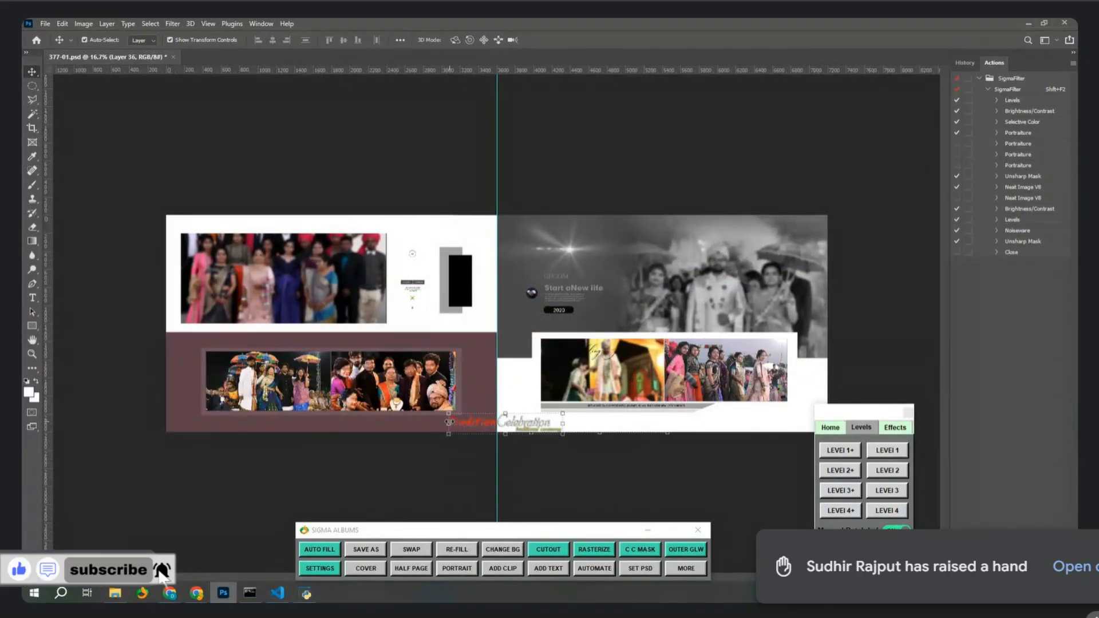
pyautogui.press('Up')
pyautogui.press('Up')
pyautogui.press('Up')
pyautogui.press('Up')
pyautogui.hotkey('ctrl', 'n')
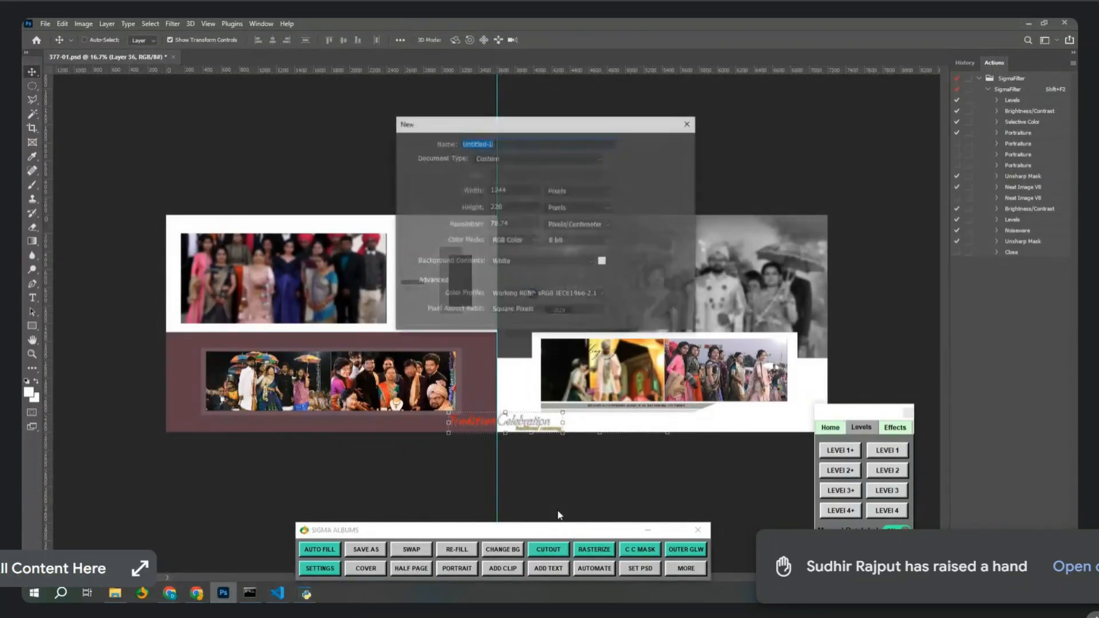
pyautogui.click(578, 190)
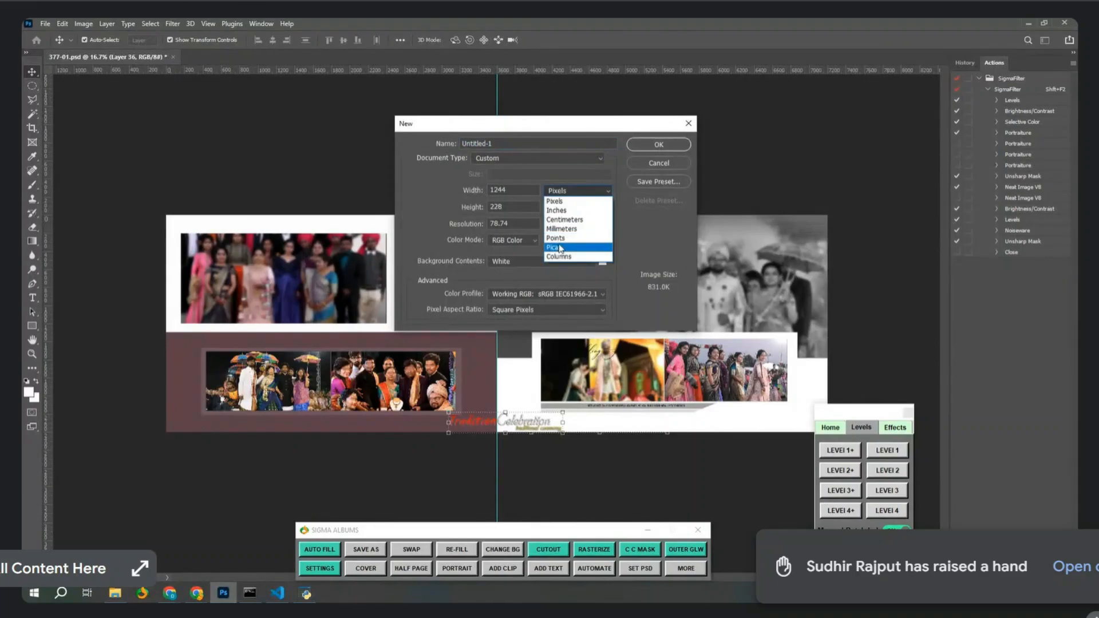
# Create a new 36 × 12 inch document at resolution 30.
pyautogui.click(572, 201)
pyautogui.doubleClick(512, 189)
pyautogui.write('36')
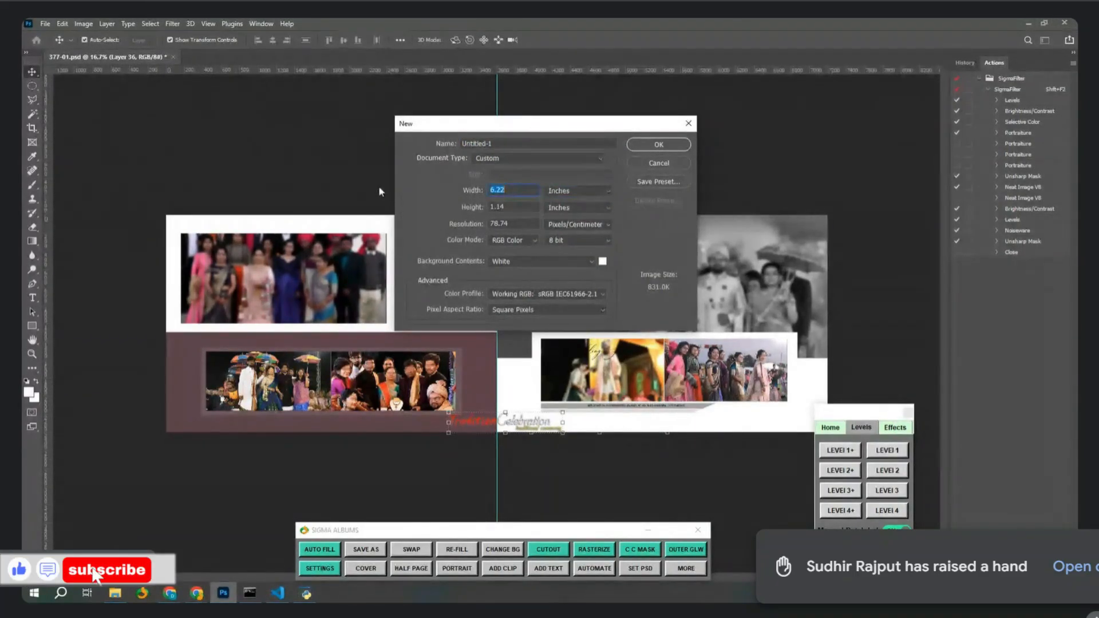
pyautogui.press('Tab')
pyautogui.write('12')
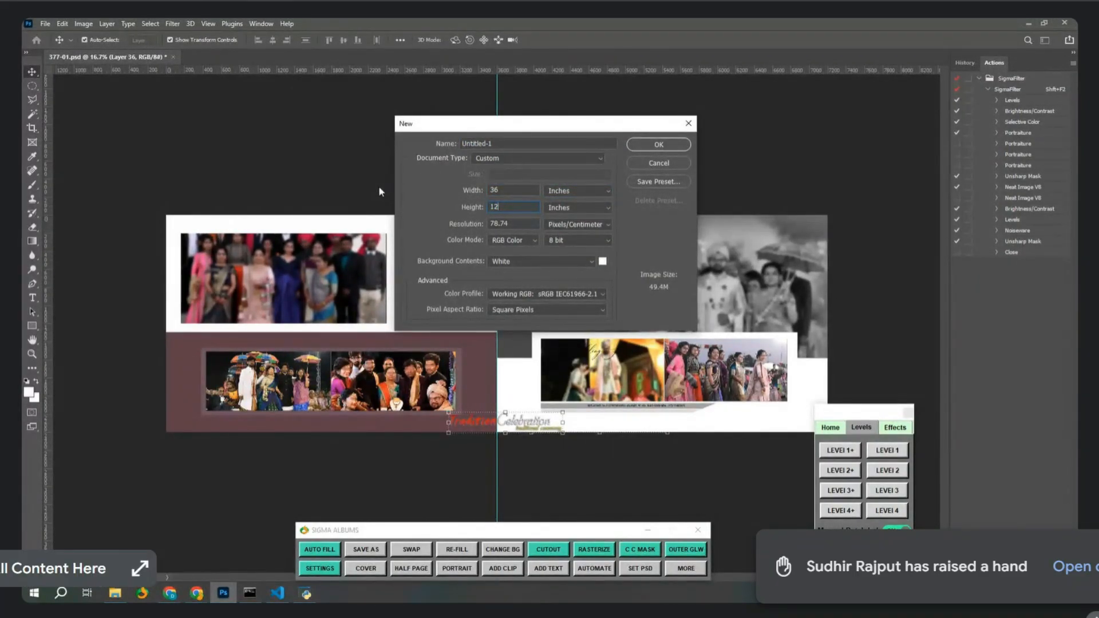
pyautogui.press('Tab')
pyautogui.write('30')
pyautogui.press('Return')
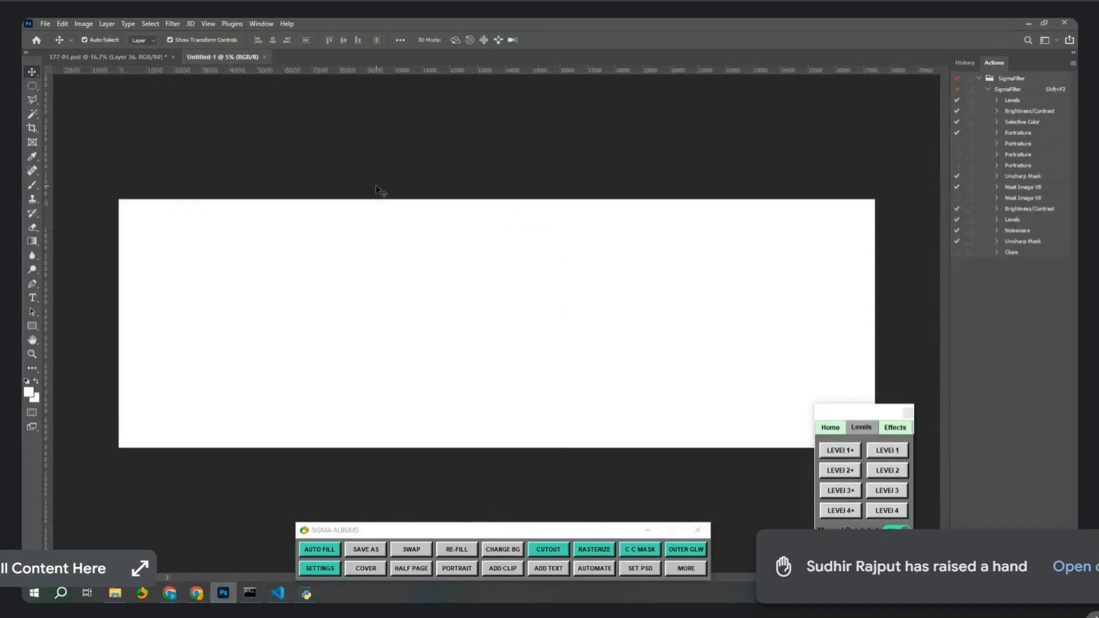
# Place the S_Text_003 text clip, enlarged, along the page's bottom edge.
pyautogui.click(548, 568)
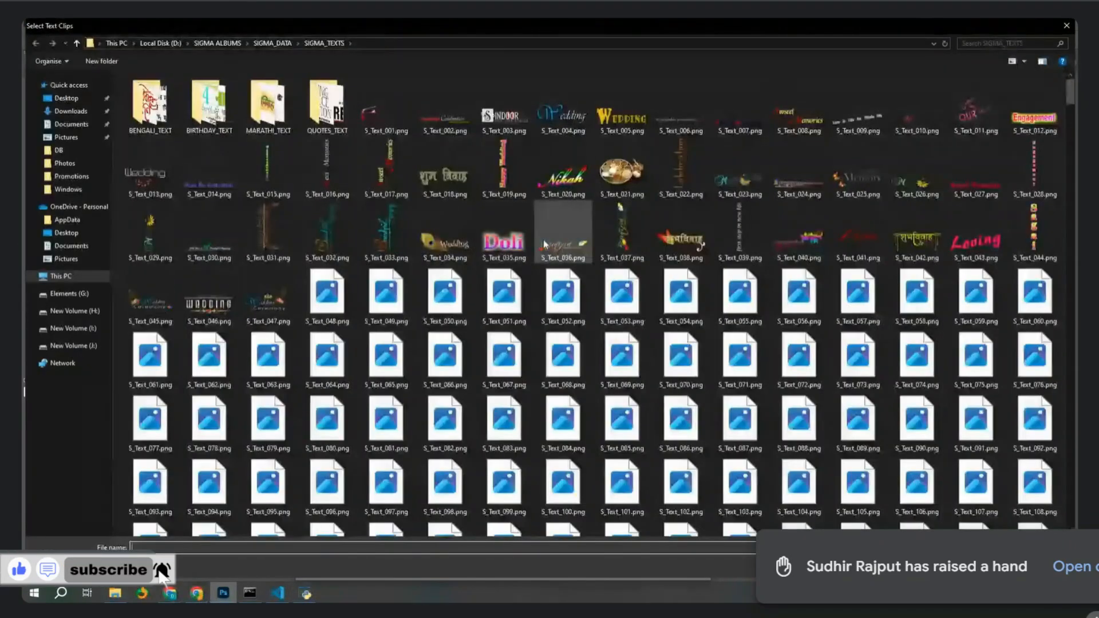
pyautogui.doubleClick(504, 115)
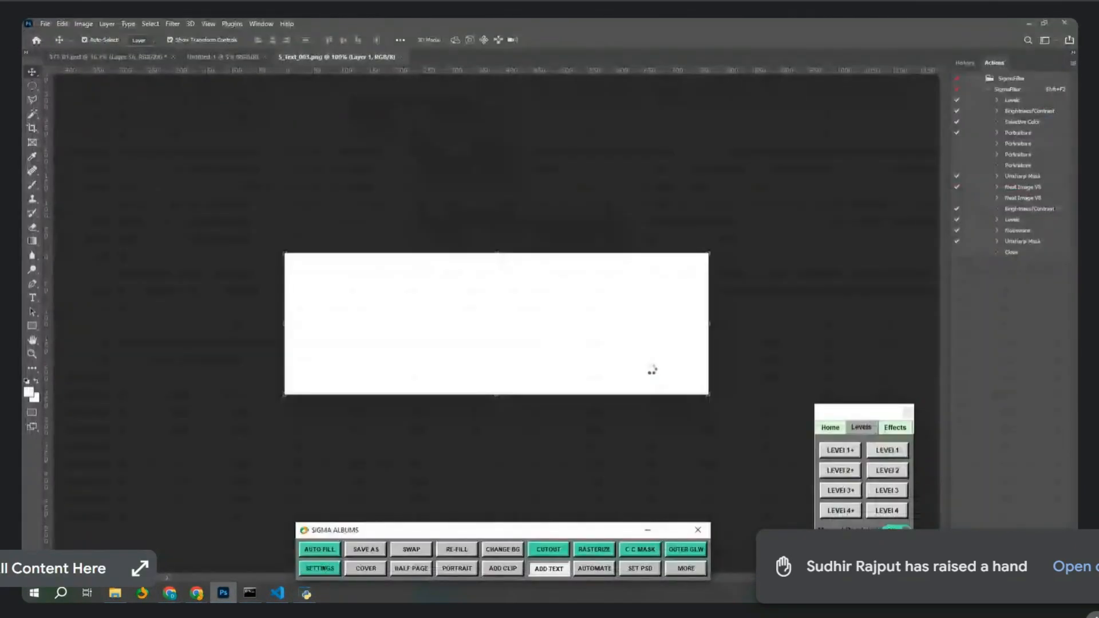
pyautogui.moveTo(510, 328); pyautogui.dragTo(594, 401)
pyautogui.moveTo(558, 345); pyautogui.dragTo(622, 435)
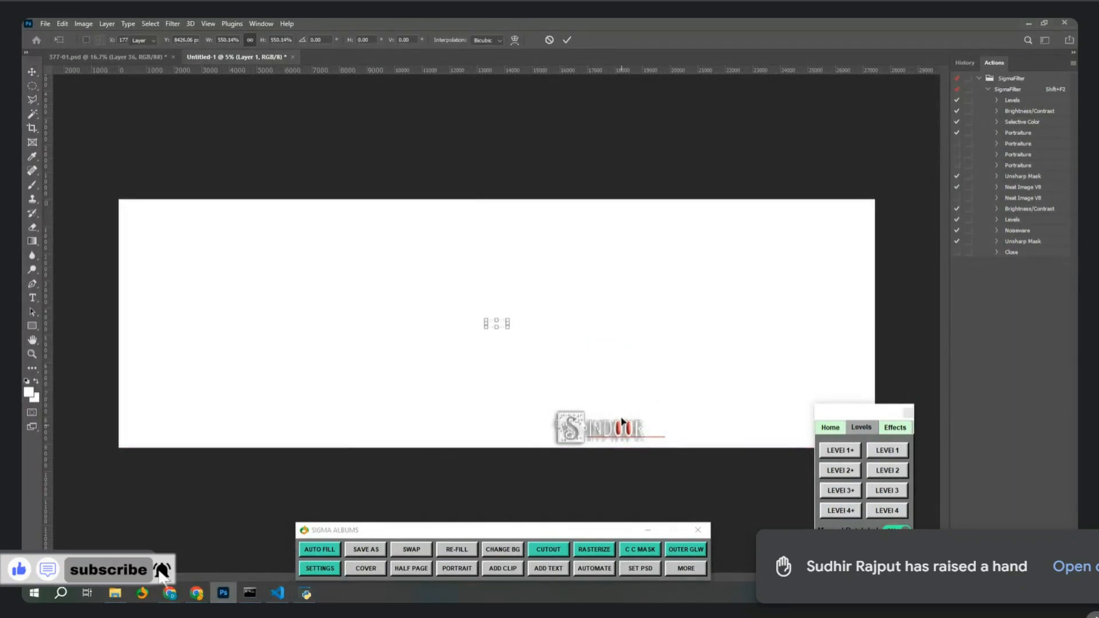
pyautogui.press('Return')
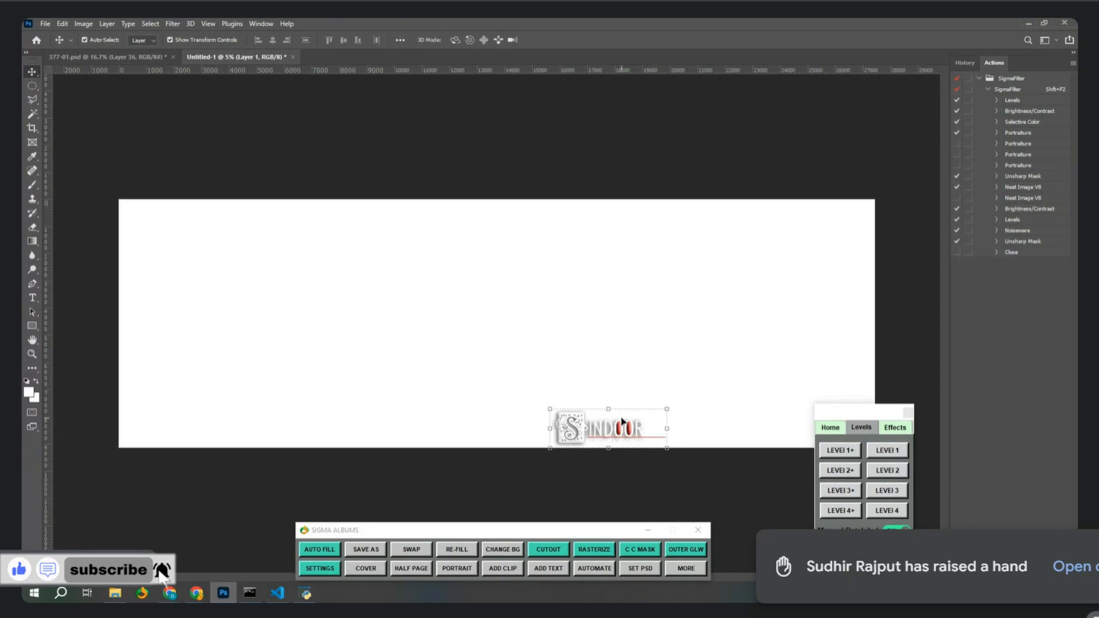
# Close Untitled-1 without saving and select the photo frame layer in 377-01.psd.
pyautogui.click(293, 56)
pyautogui.click(549, 233)
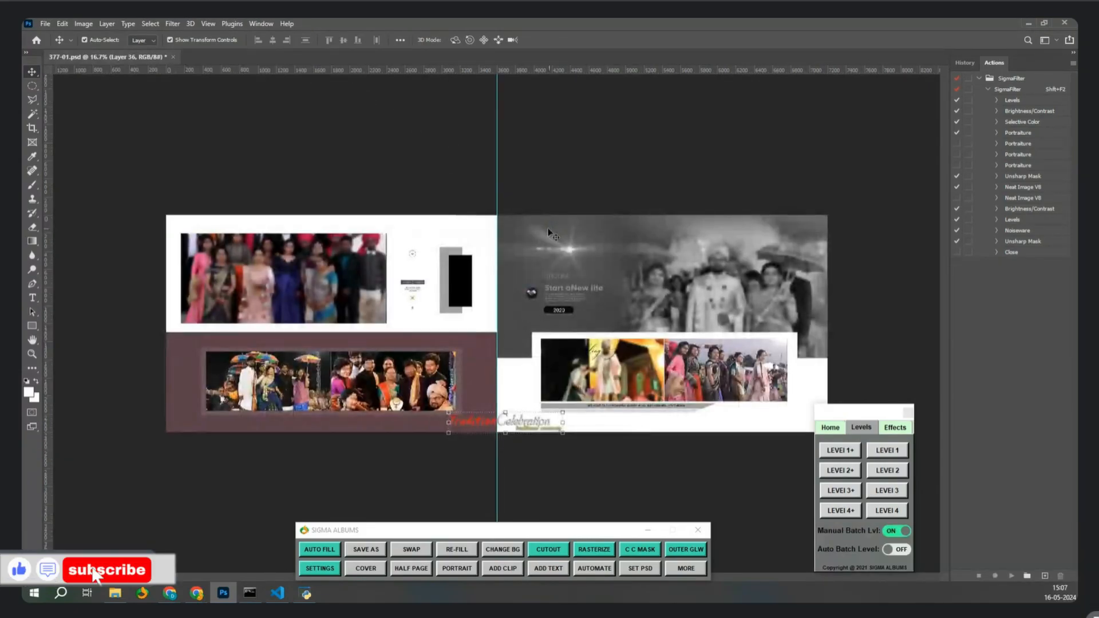
pyautogui.click(598, 378)
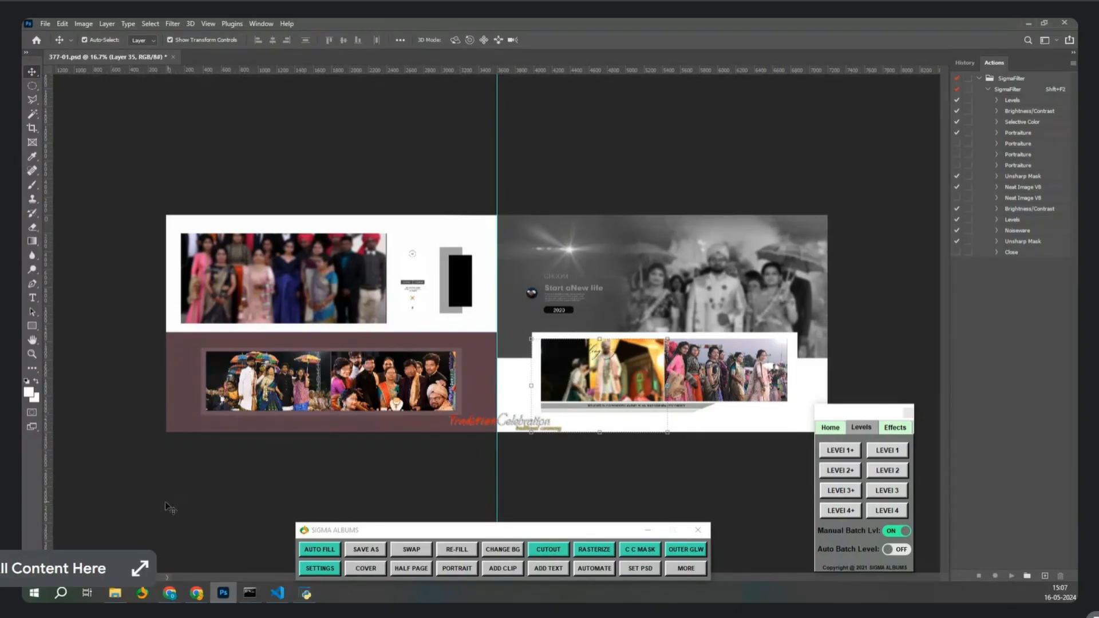
# Open IMG_1956 through IMG_1961 from Downloads > New folder > BATCH_LEVEL in Photoshop tabs.
pyautogui.click(124, 598)
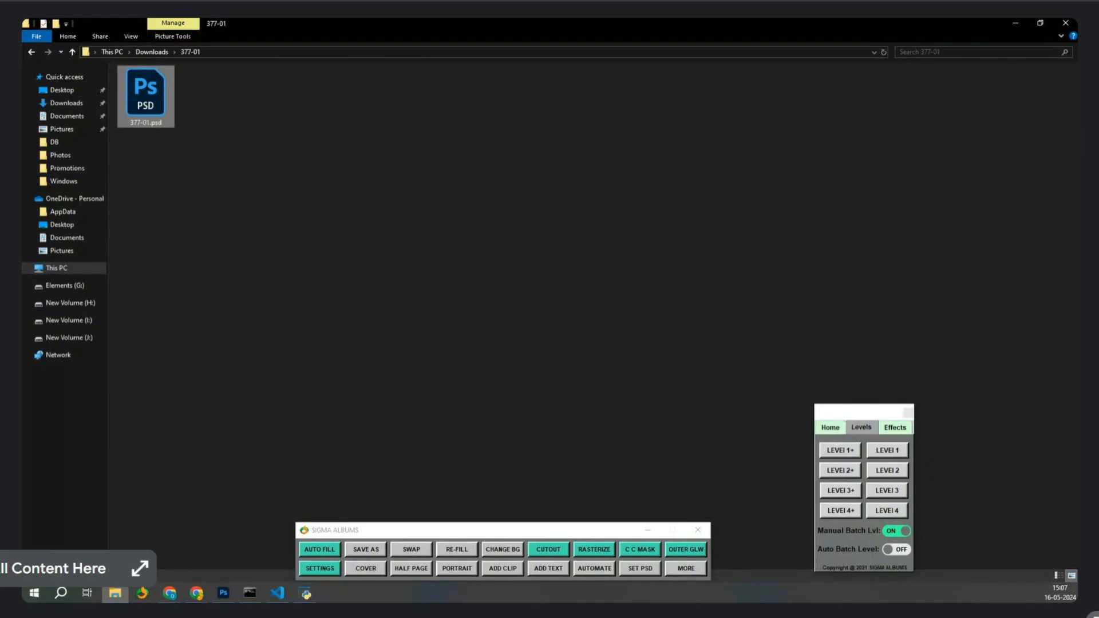
pyautogui.click(302, 179)
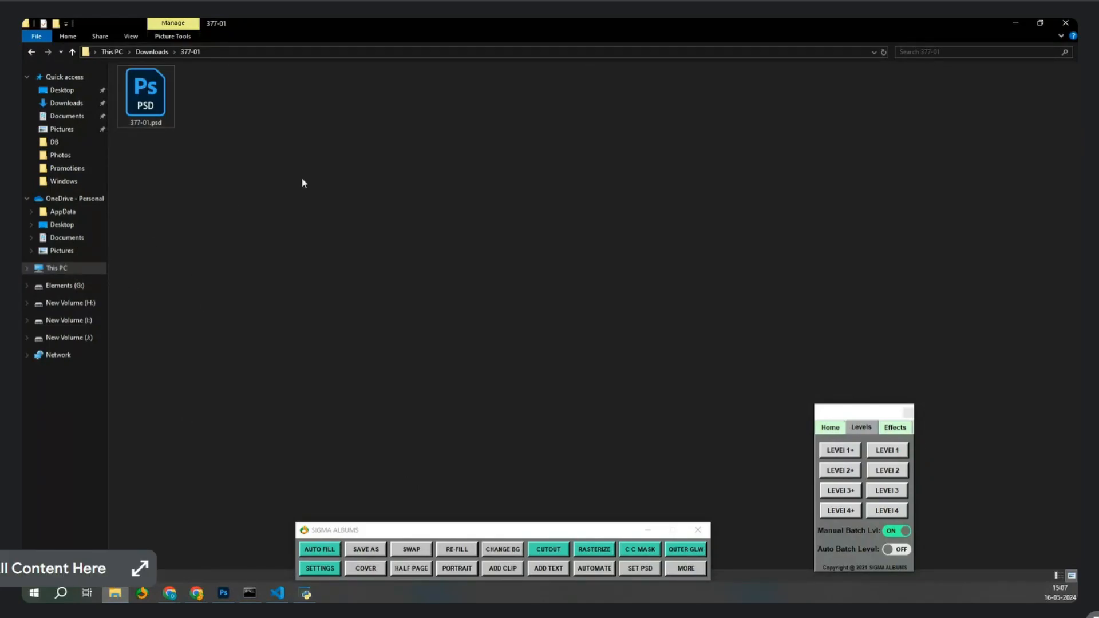
pyautogui.press('BackSpace')
pyautogui.click(717, 182)
pyautogui.doubleClick(715, 181)
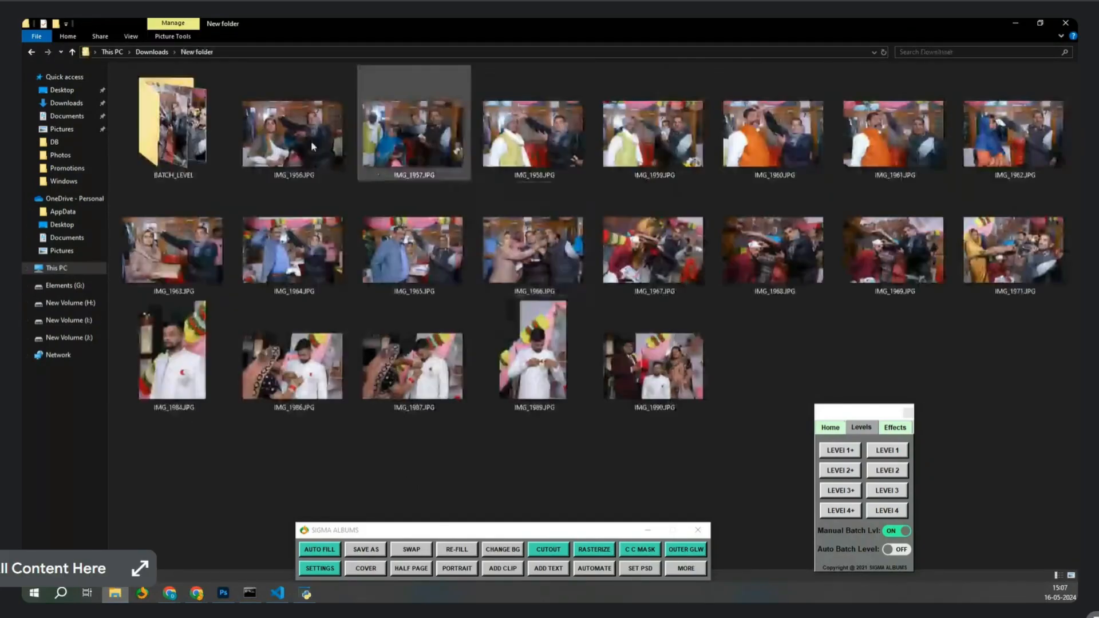
pyautogui.doubleClick(184, 134)
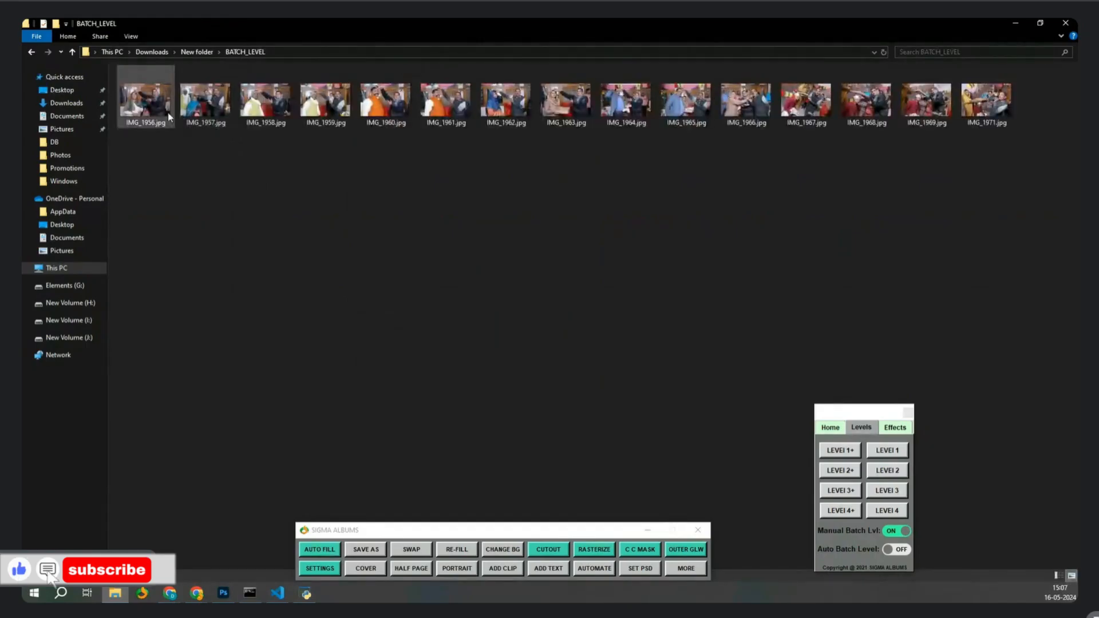
pyautogui.click(146, 100)
pyautogui.keyDown('shift'); pyautogui.click(445, 100); pyautogui.keyUp('shift')
pyautogui.moveTo(150, 103); pyautogui.dragTo(224, 590)
pyautogui.moveTo(386, 84); pyautogui.dragTo(402, 57)
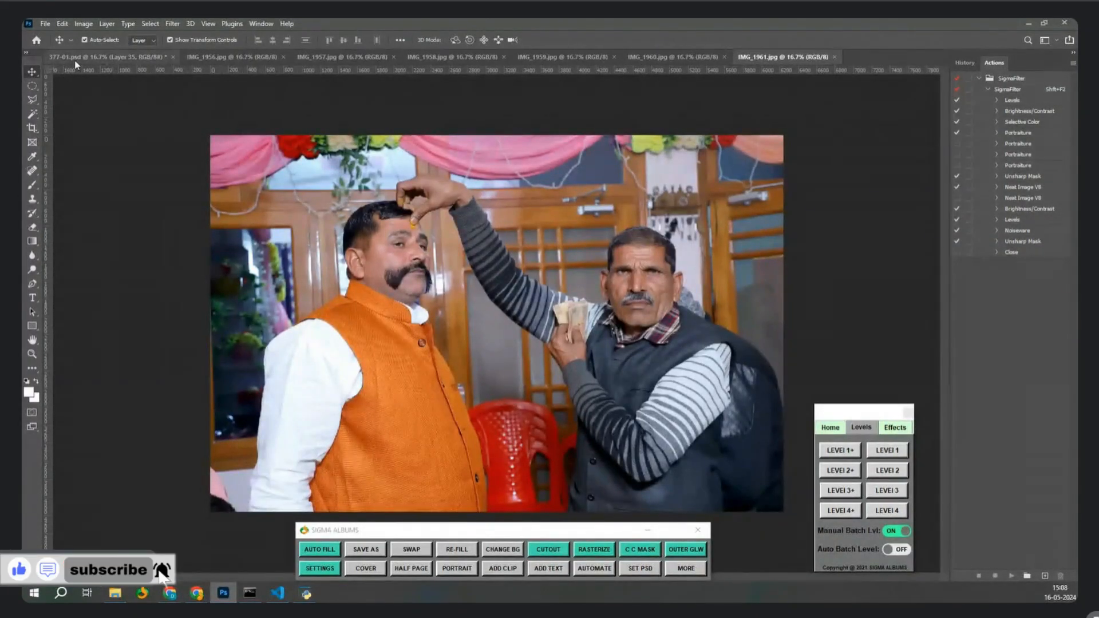
# Close 377-01.psd without saving, then browse the 12x36 templates to auto-fill an album spread.
pyautogui.click(173, 56)
pyautogui.click(544, 230)
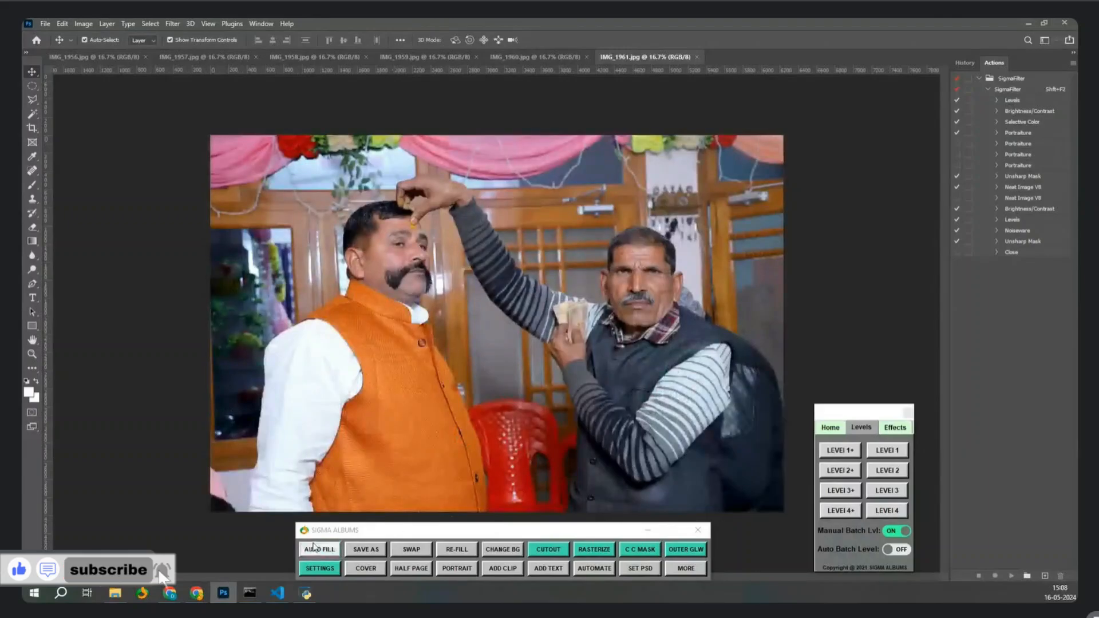
pyautogui.click(318, 550)
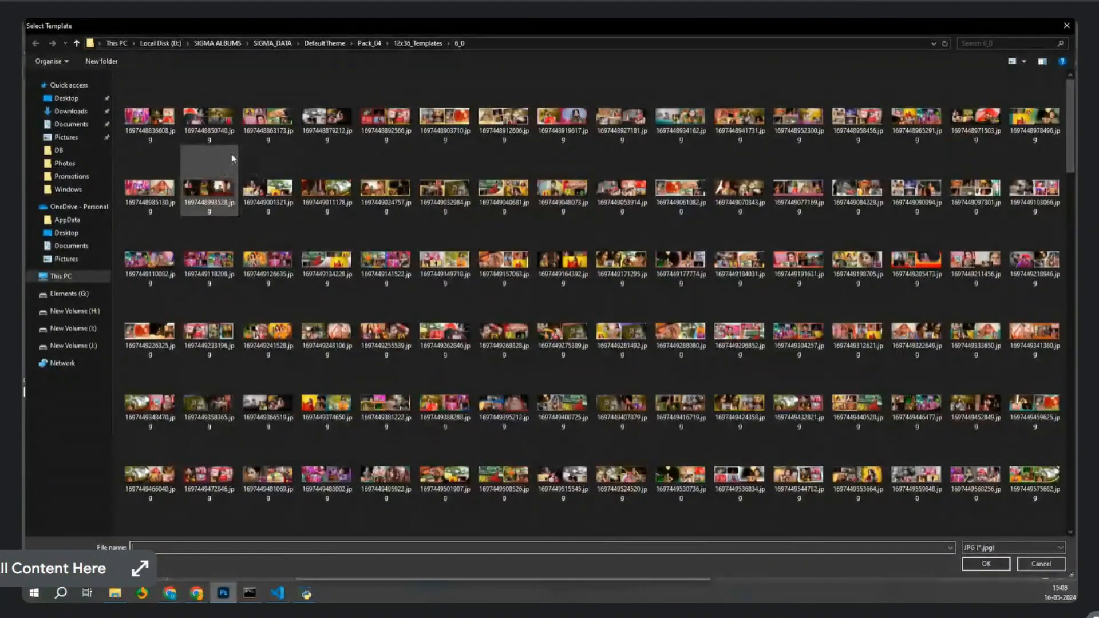
pyautogui.keyDown('ctrl'); pyautogui.scroll(4, 485, 284); pyautogui.keyUp('ctrl')
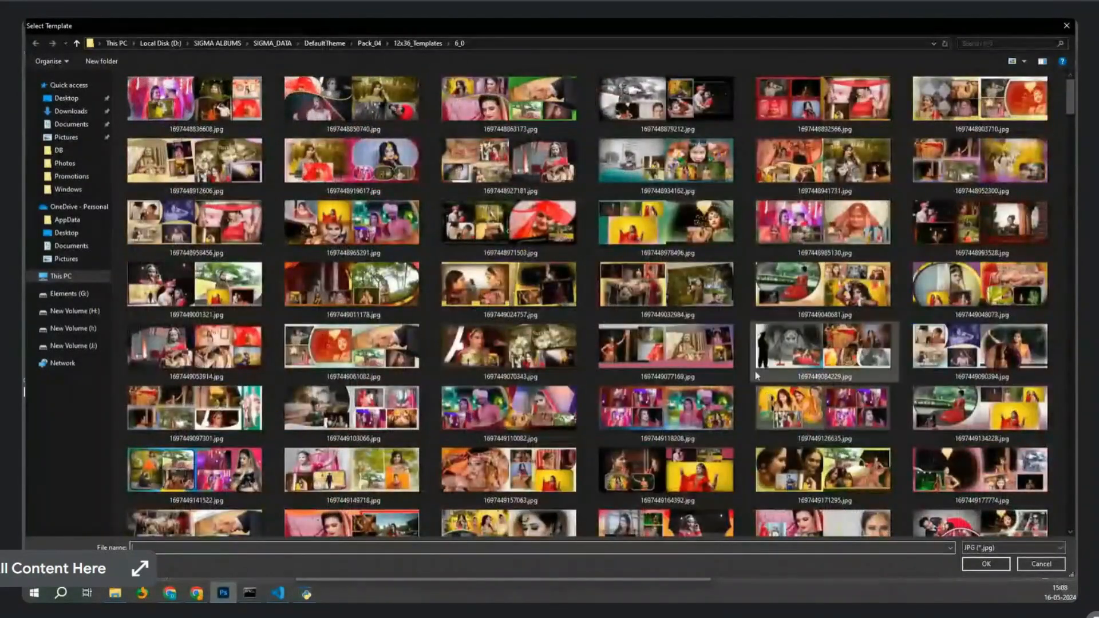
pyautogui.scroll(-5, 611, 361)
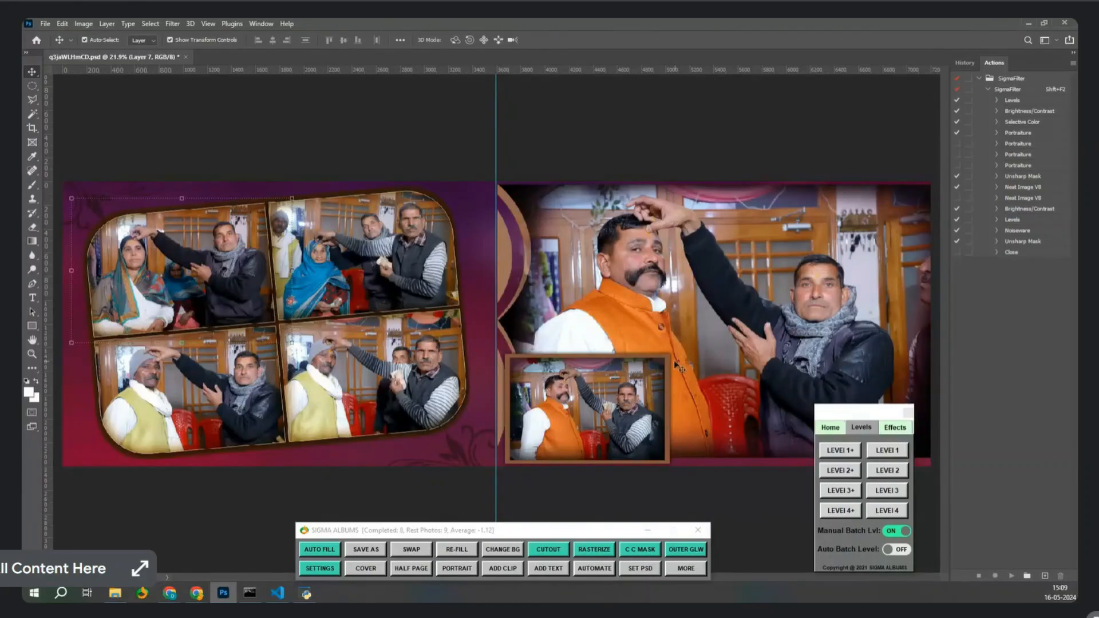
# Turn Manual Batch Lvl off and move its window slightly right.
pyautogui.click(890, 532)
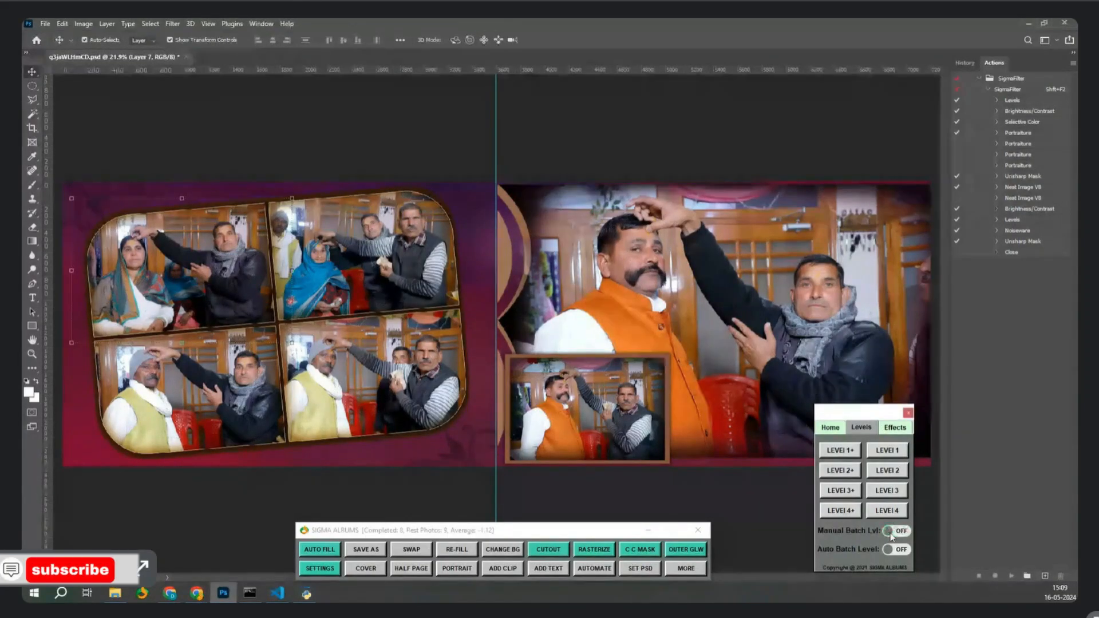
pyautogui.moveTo(876, 418); pyautogui.dragTo(895, 435)
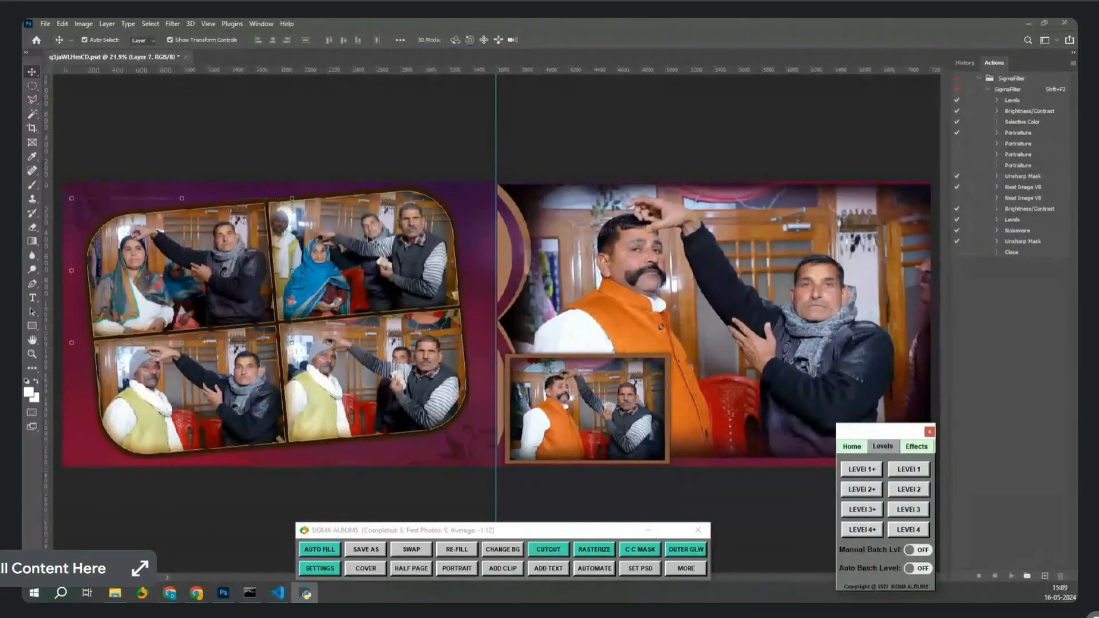
pyautogui.click(372, 241)
# Resize the top-right collage photo to fit its cell, then select the right-page photos.
pyautogui.click(404, 245)
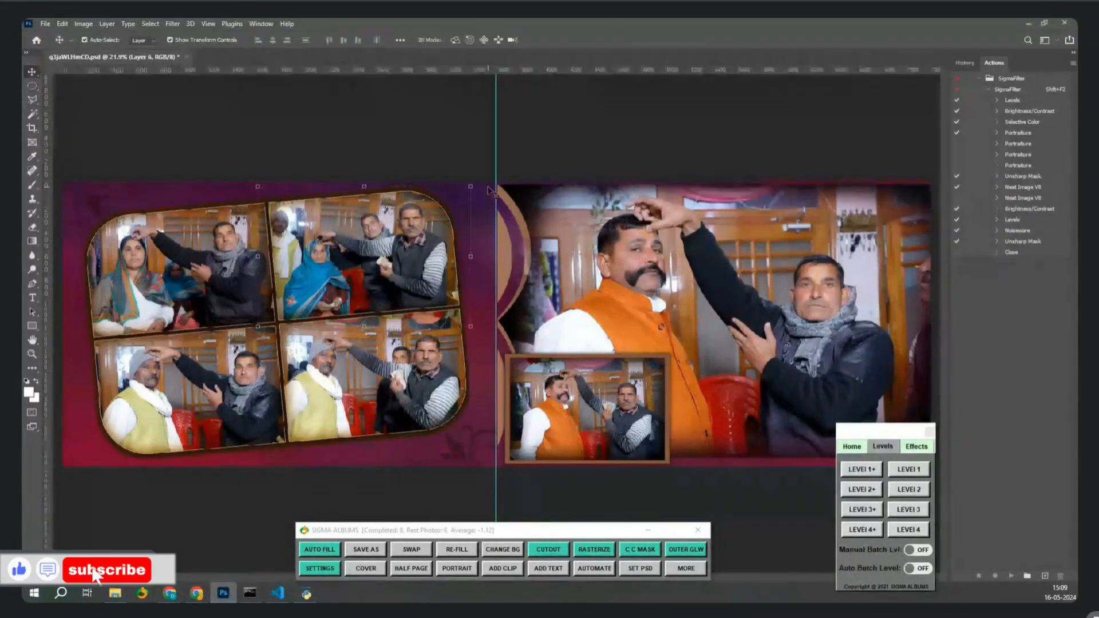
pyautogui.hotkey('ctrl', 't')
pyautogui.moveTo(470, 187); pyautogui.dragTo(566, 191)
pyautogui.press('Return')
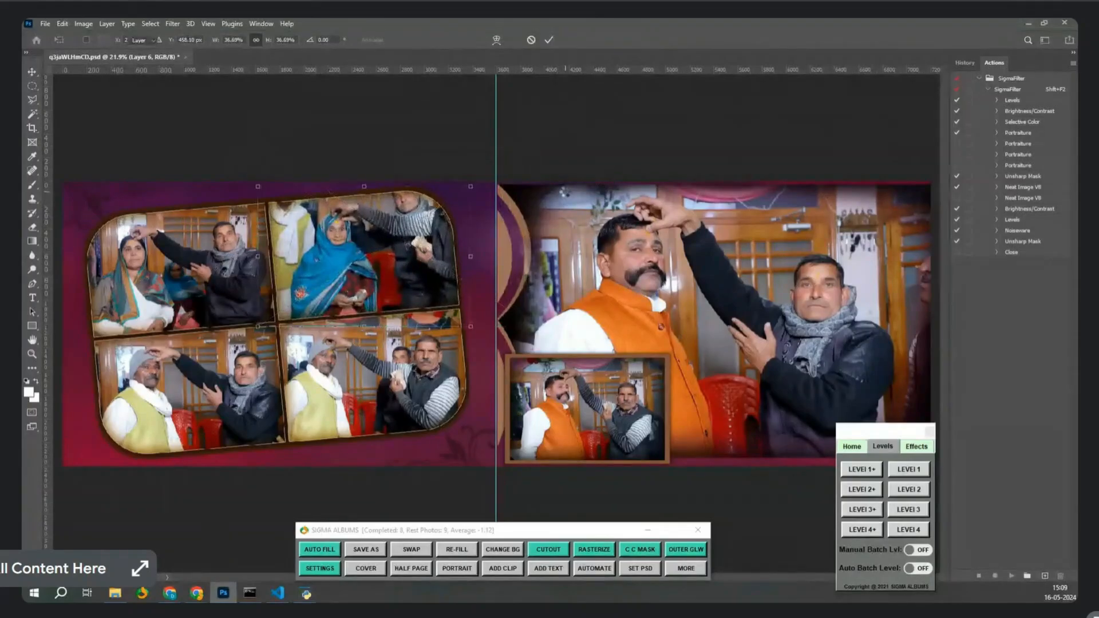
pyautogui.moveTo(533, 146); pyautogui.dragTo(472, 197)
pyautogui.press('Return')
pyautogui.press('Return')
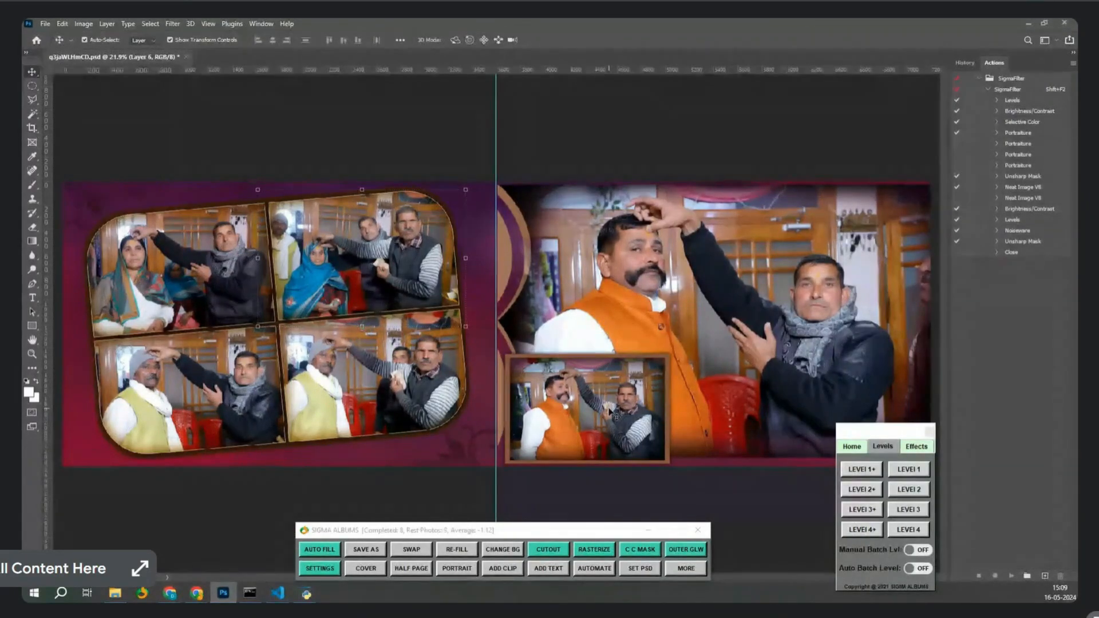
pyautogui.click(891, 300)
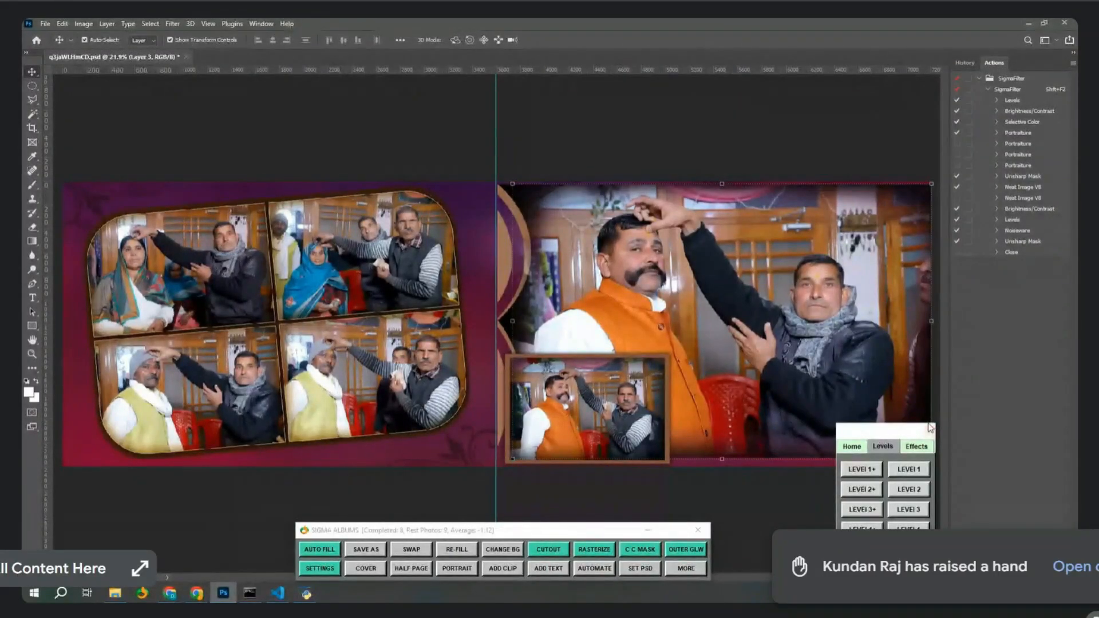
pyautogui.click(602, 399)
# Place SigmaAlbums (153).jpg in the inset frame, nudge it into position, then delete it.
pyautogui.click(543, 553)
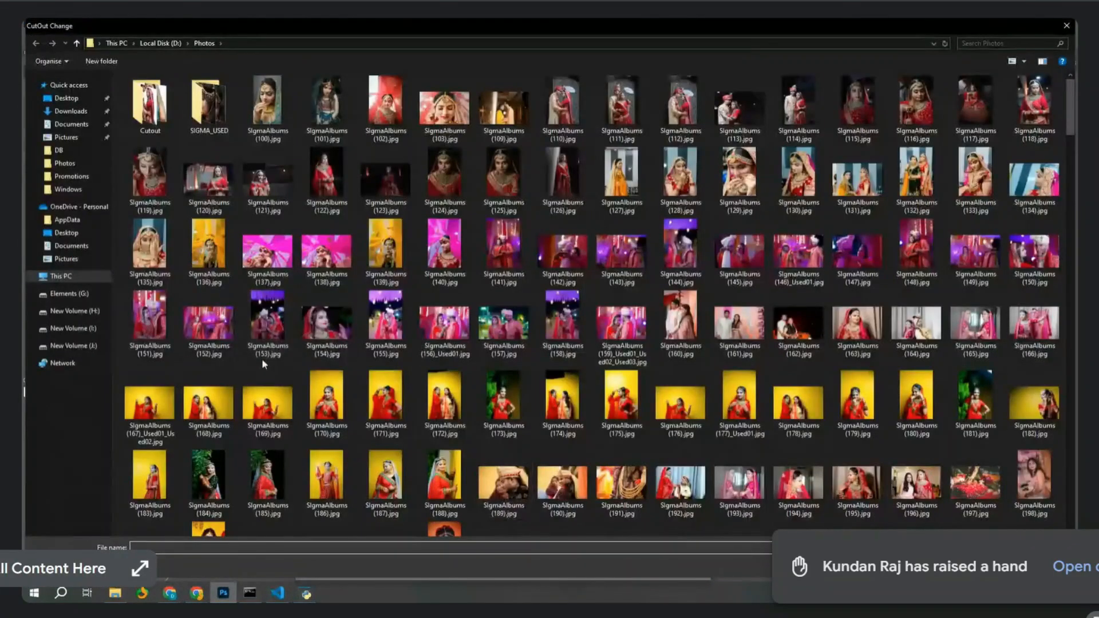
pyautogui.click(270, 335)
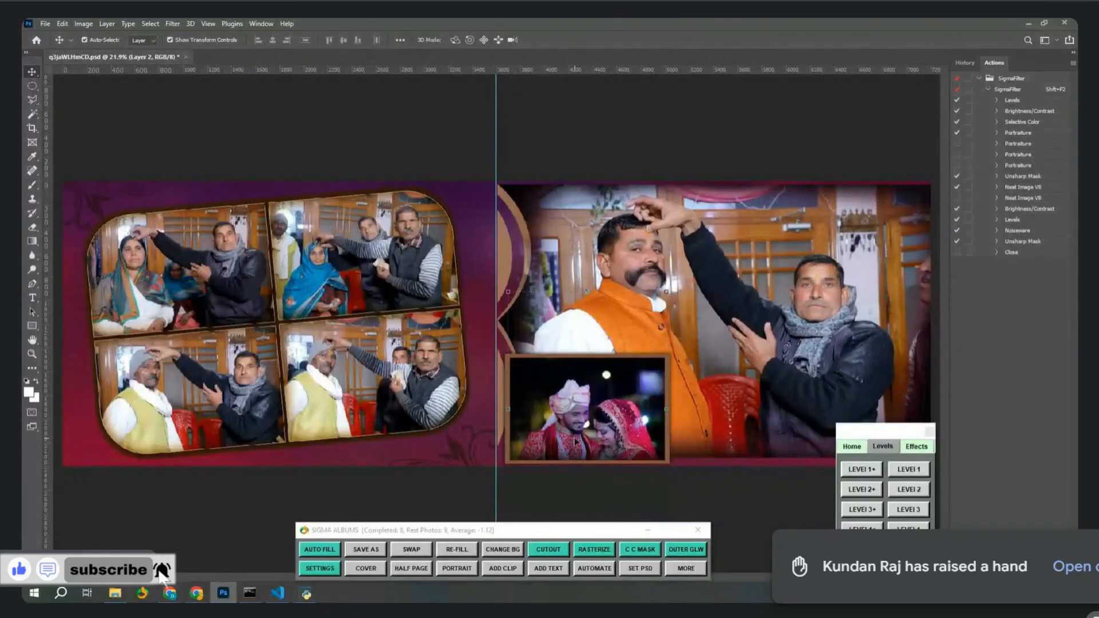
pyautogui.moveTo(575, 442); pyautogui.dragTo(574, 419)
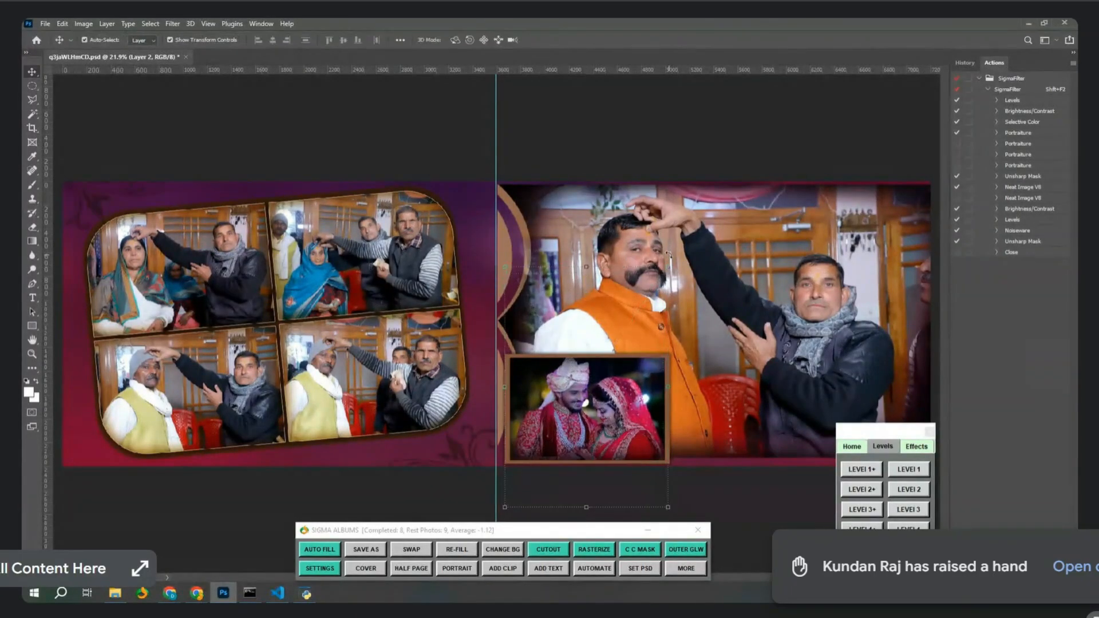
pyautogui.moveTo(634, 403); pyautogui.dragTo(631, 407)
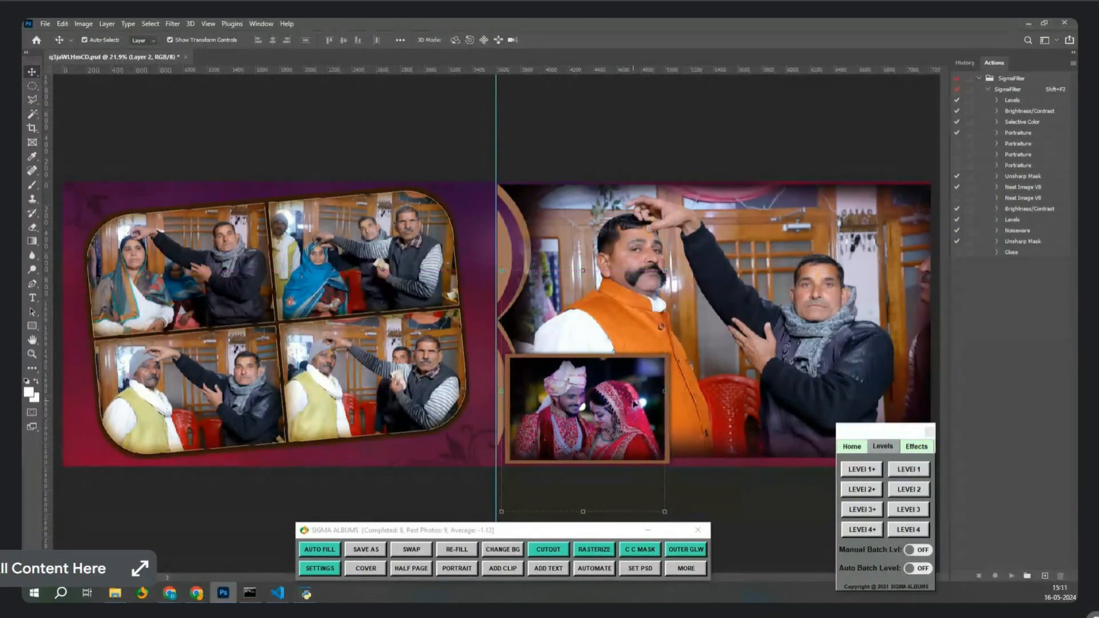
pyautogui.press('Delete')
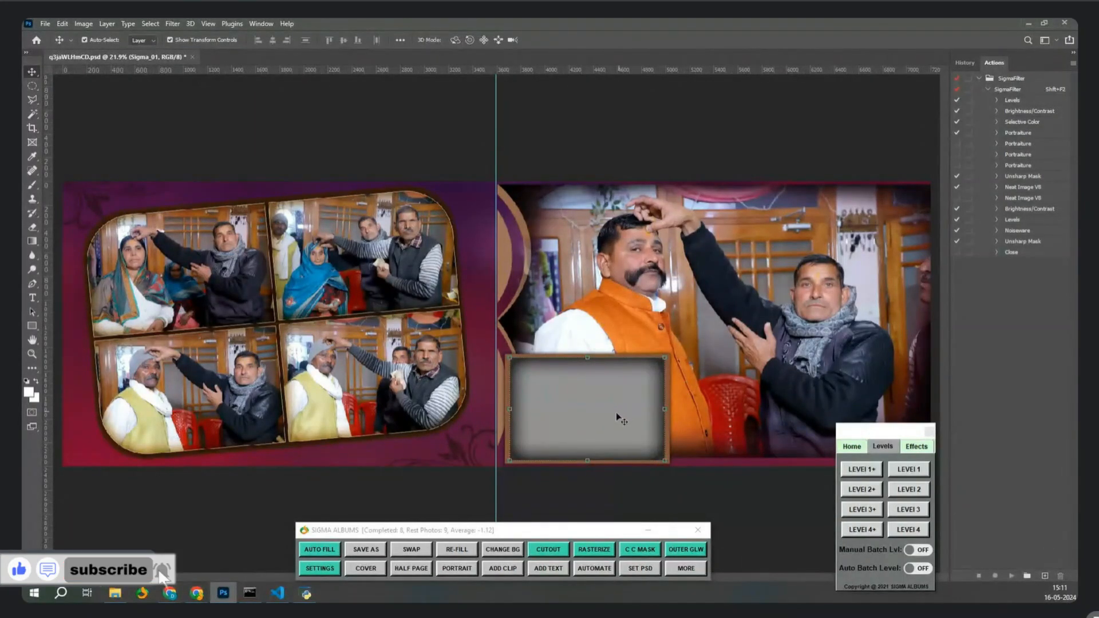
# Select Layer 2, the inset photo, and delete it to leave the empty frame.
pyautogui.click(604, 400)
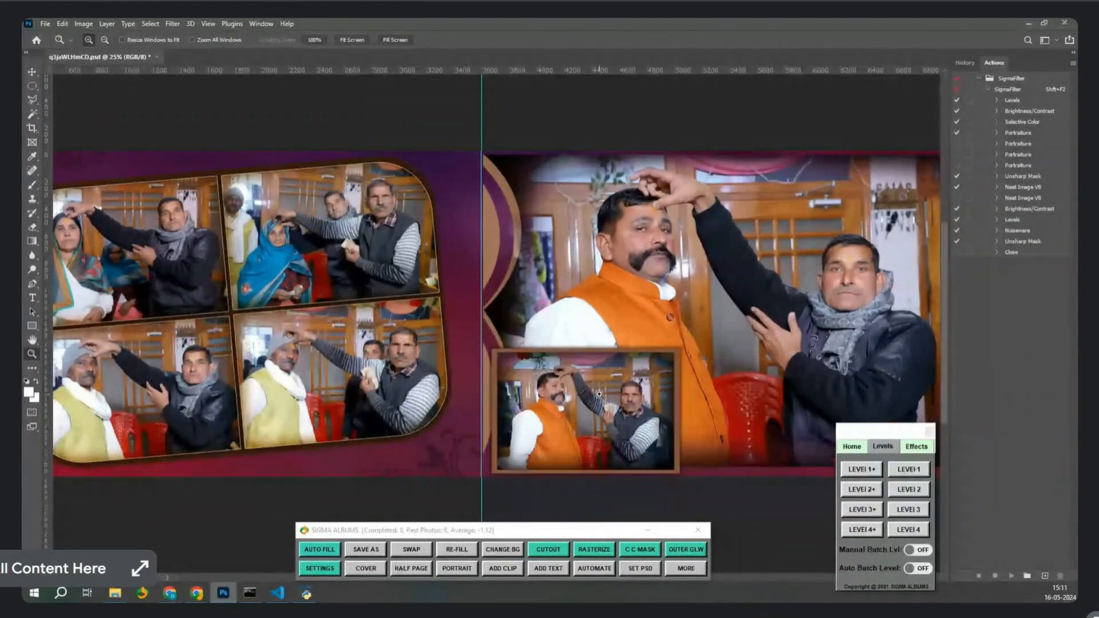
pyautogui.press('v')
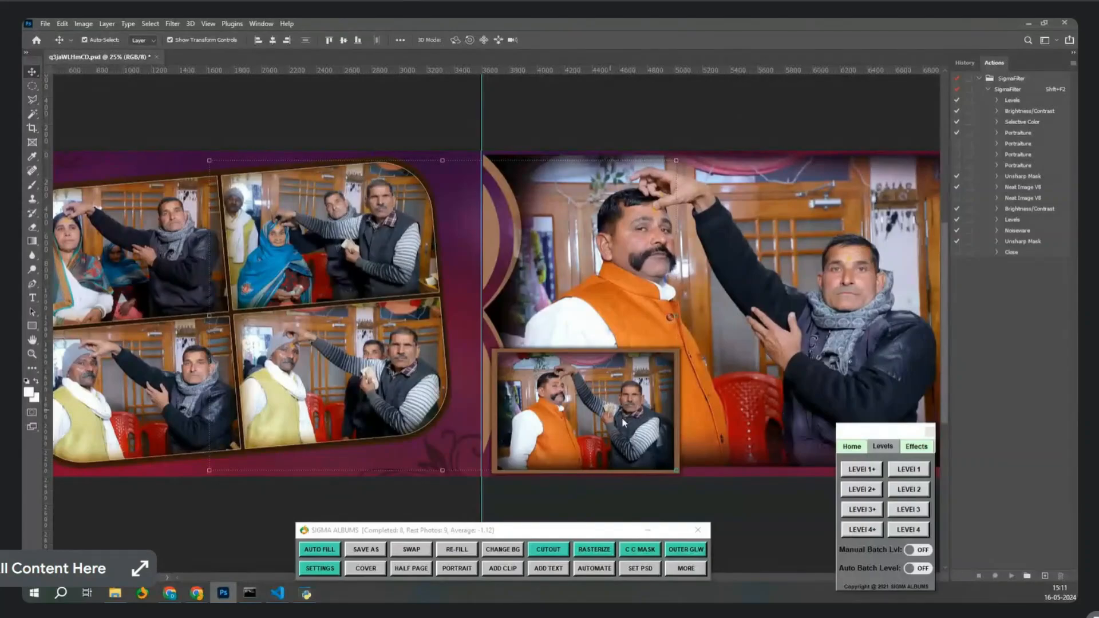
pyautogui.rightClick(576, 420)
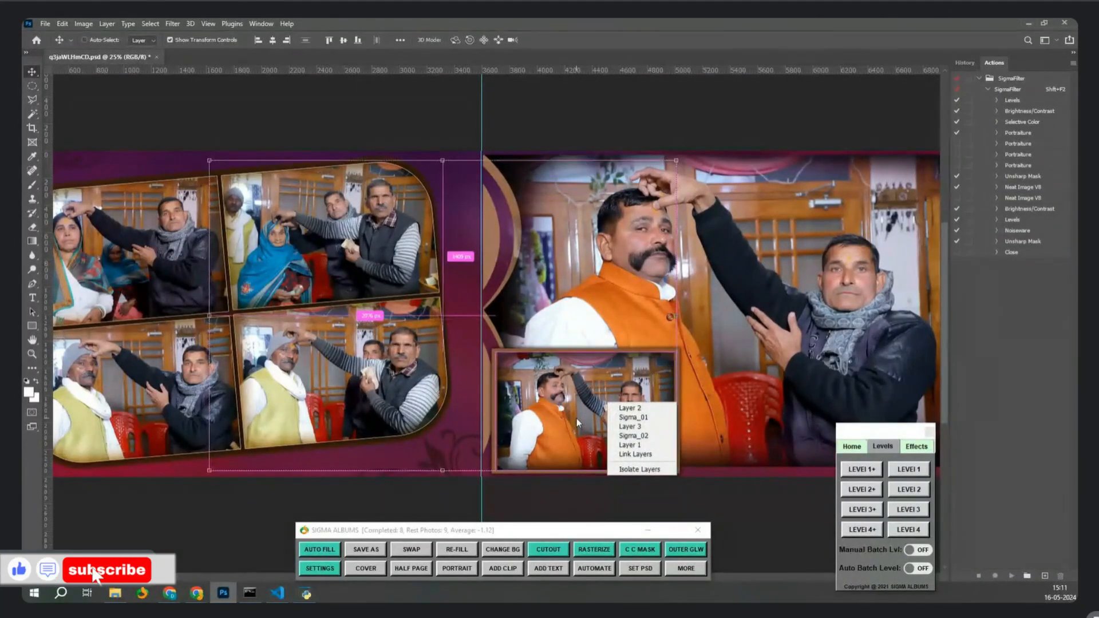
pyautogui.click(576, 422)
pyautogui.hotkey('ctrl', '+')
pyautogui.rightClick(607, 415)
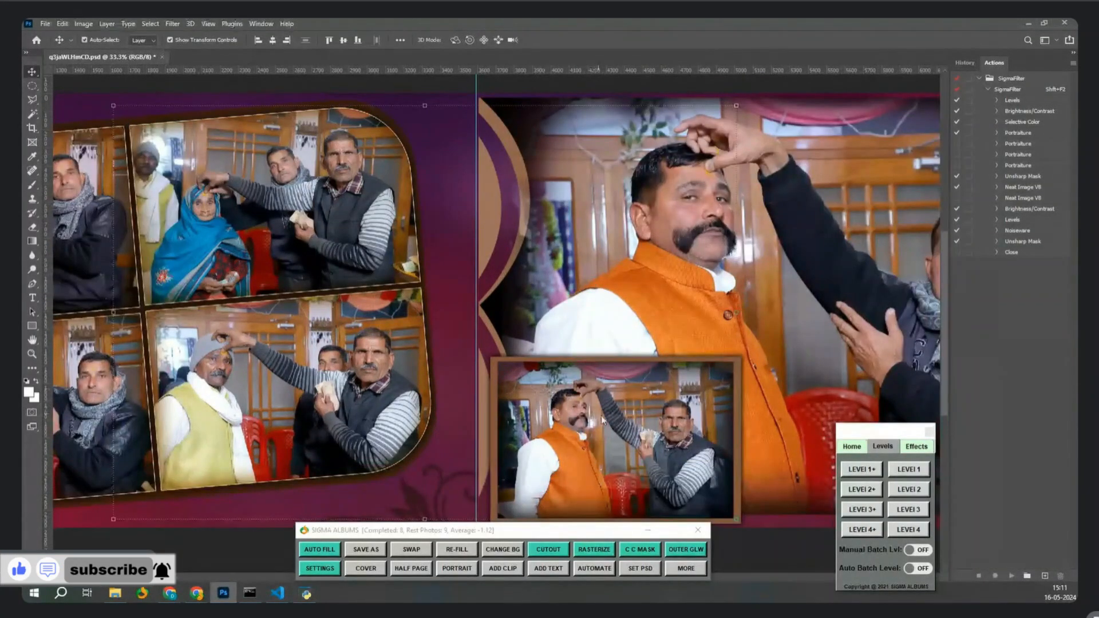
pyautogui.click(621, 420)
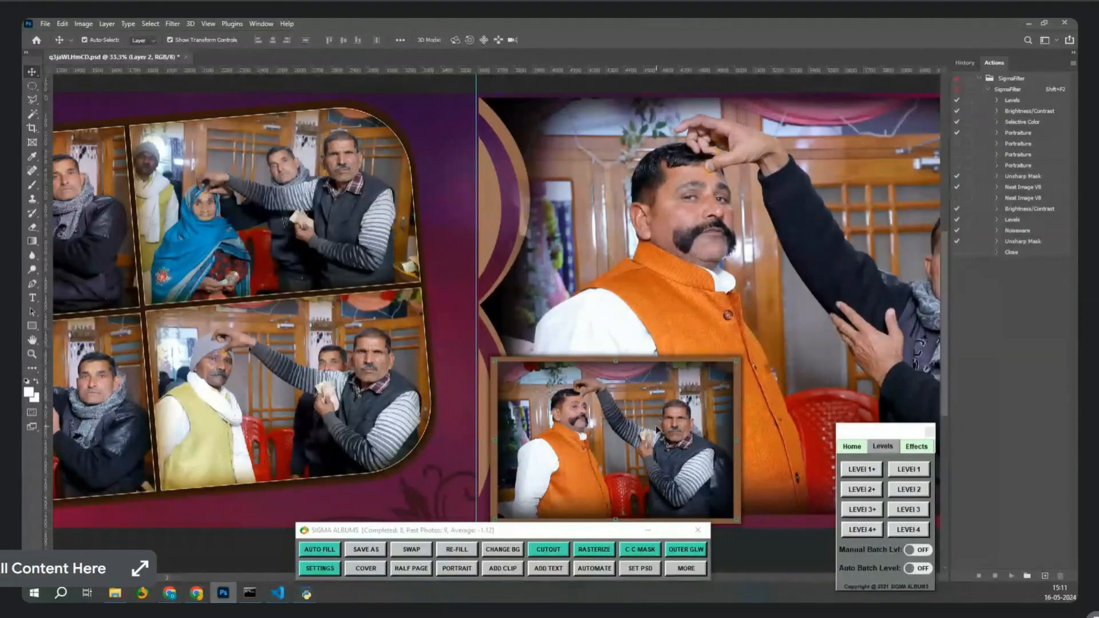
pyautogui.press('Delete')
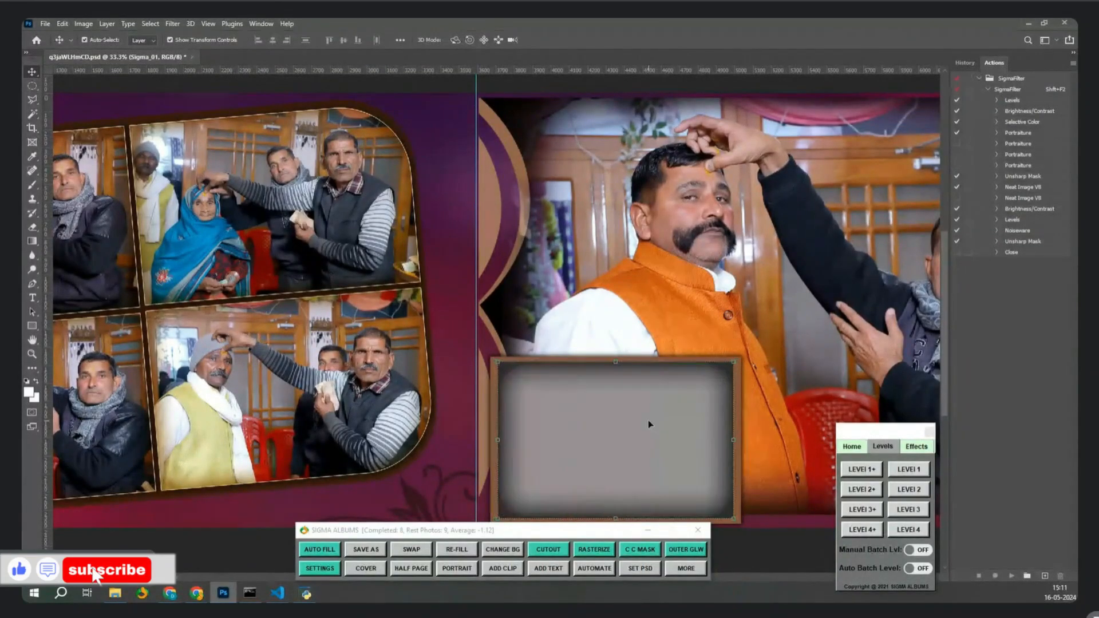
# Drop IMG_1969.jpg from BATCH_LEVEL onto the spread, clip it into the inset, then delete it.
pyautogui.click(115, 593)
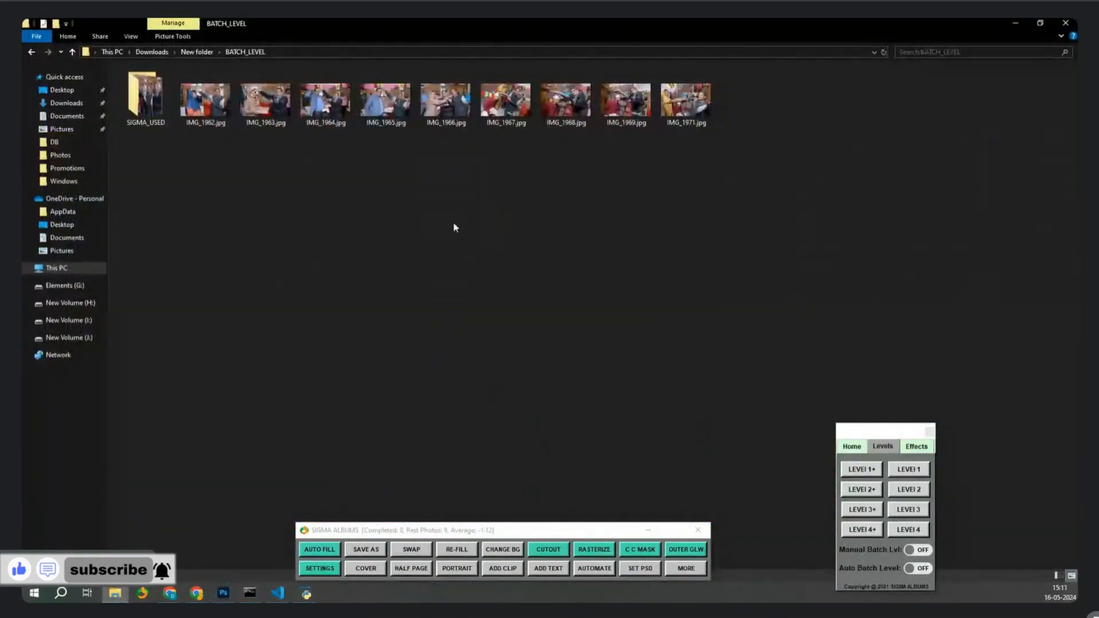
pyautogui.moveTo(612, 101); pyautogui.dragTo(666, 397)
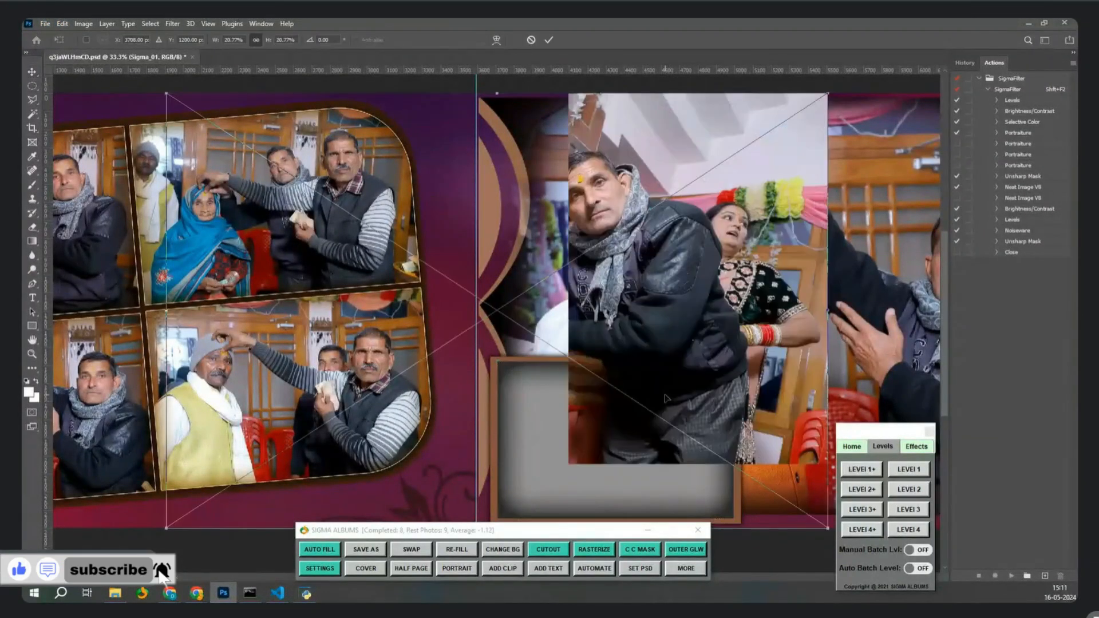
pyautogui.press('Return')
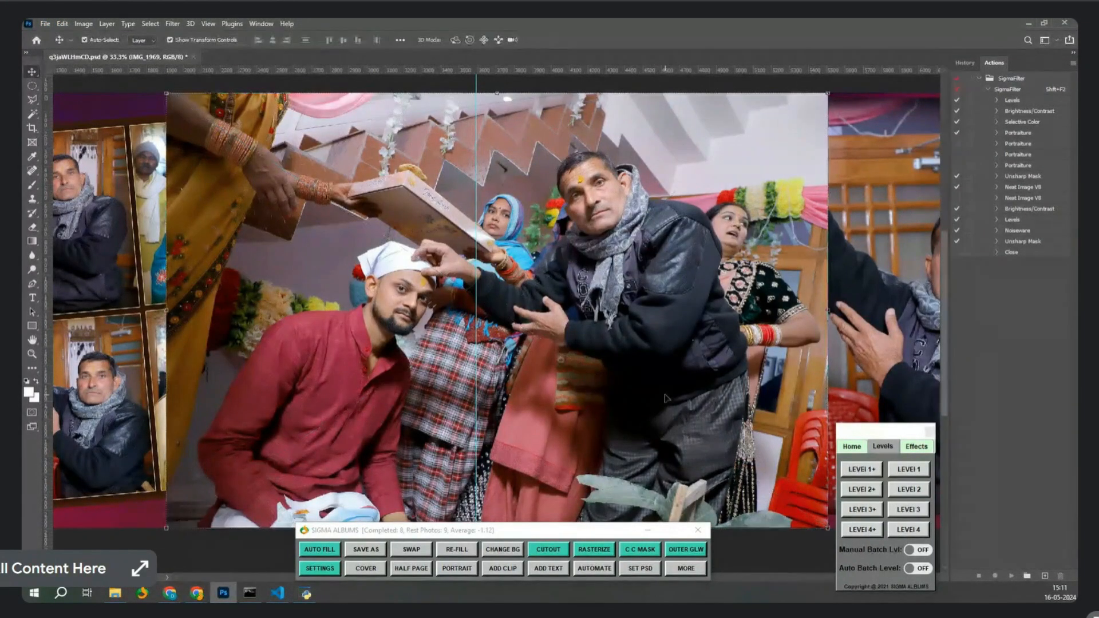
pyautogui.click(644, 551)
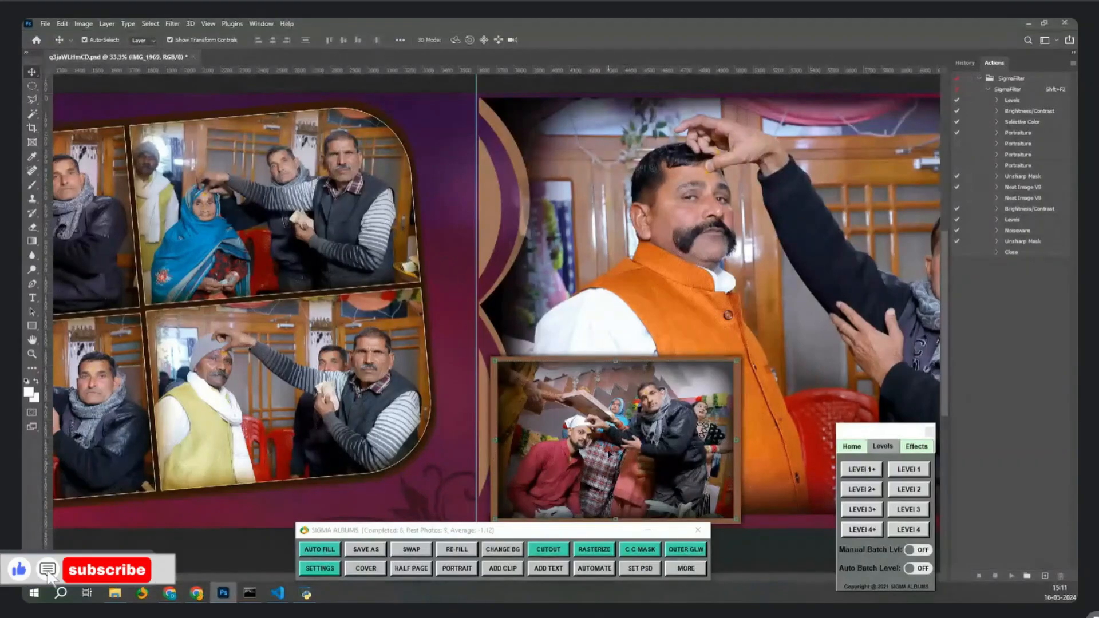
pyautogui.press('Delete')
# Drop IMG_1971.jpg from BATCH_LEVEL onto the spread and fit it into the inset frame.
pyautogui.click(115, 593)
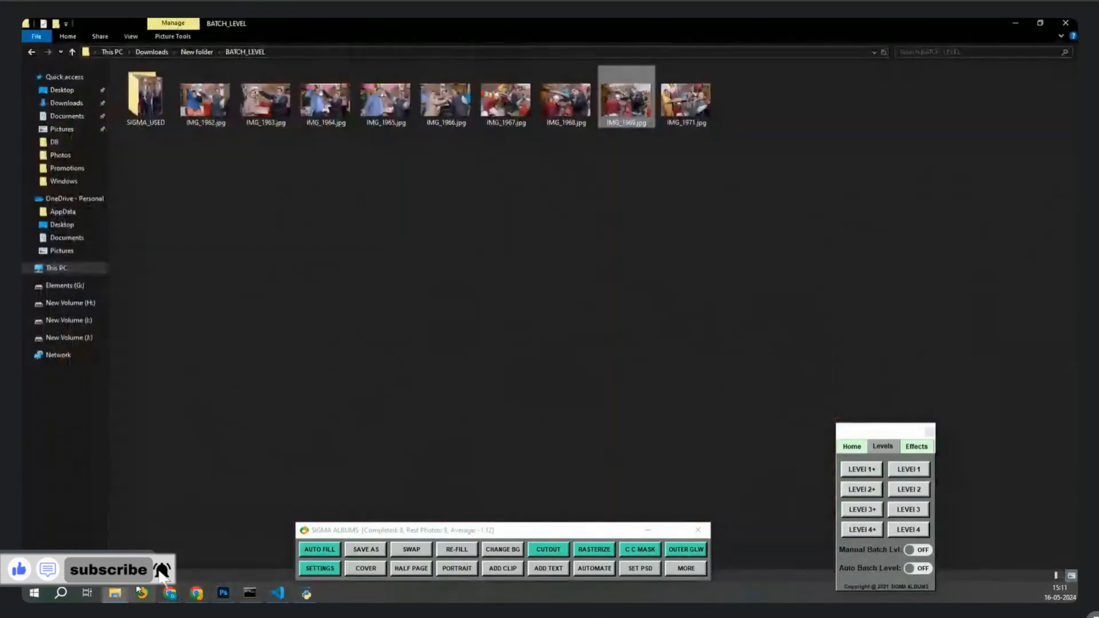
pyautogui.moveTo(685, 102); pyautogui.dragTo(607, 47)
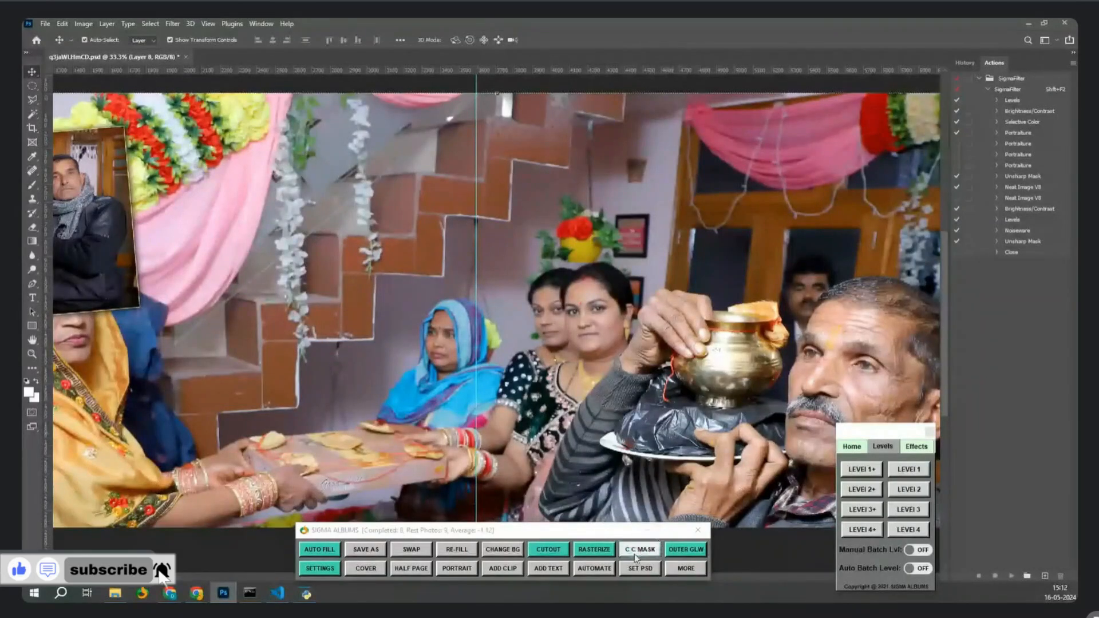
pyautogui.click(662, 568)
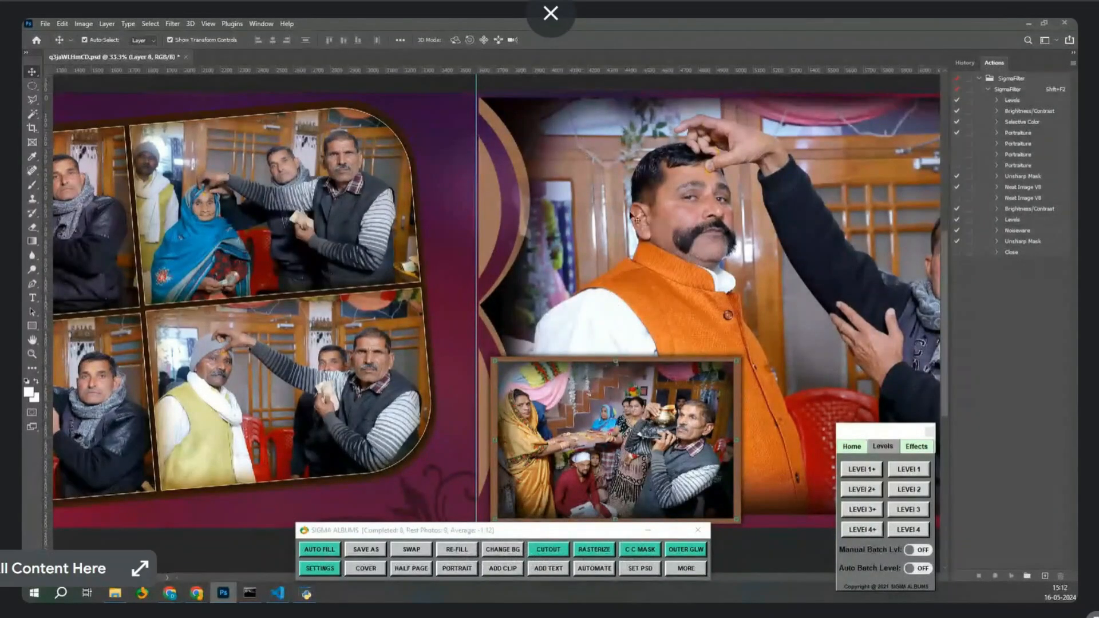
pyautogui.hotkey('ctrl', '-')
pyautogui.click(641, 289)
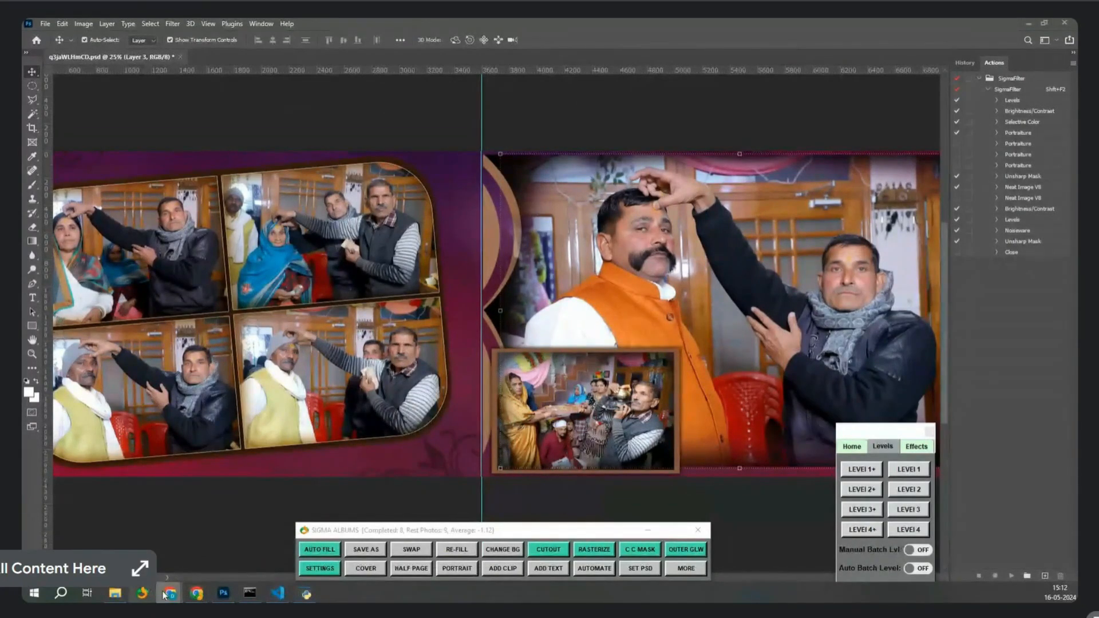
# Search the web for 'ring light effect' and copy the pink-and-blue glowing ring image.
pyautogui.moveTo(172, 595)
pyautogui.click(276, 565)
pyautogui.click(335, 52)
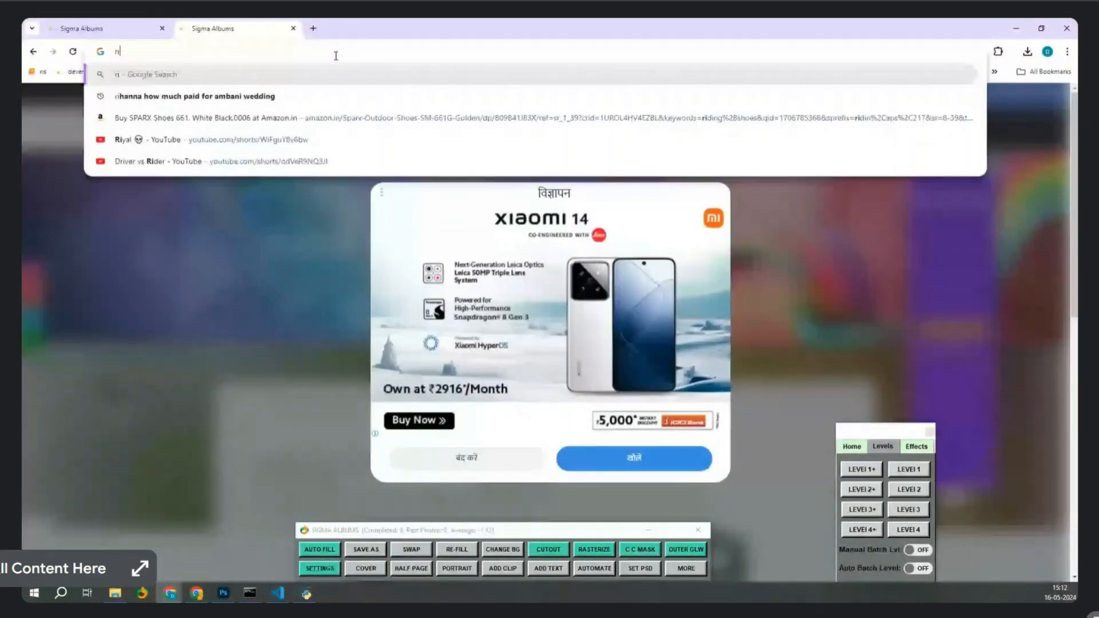
pyautogui.write('ring light effect')
pyautogui.press('Return')
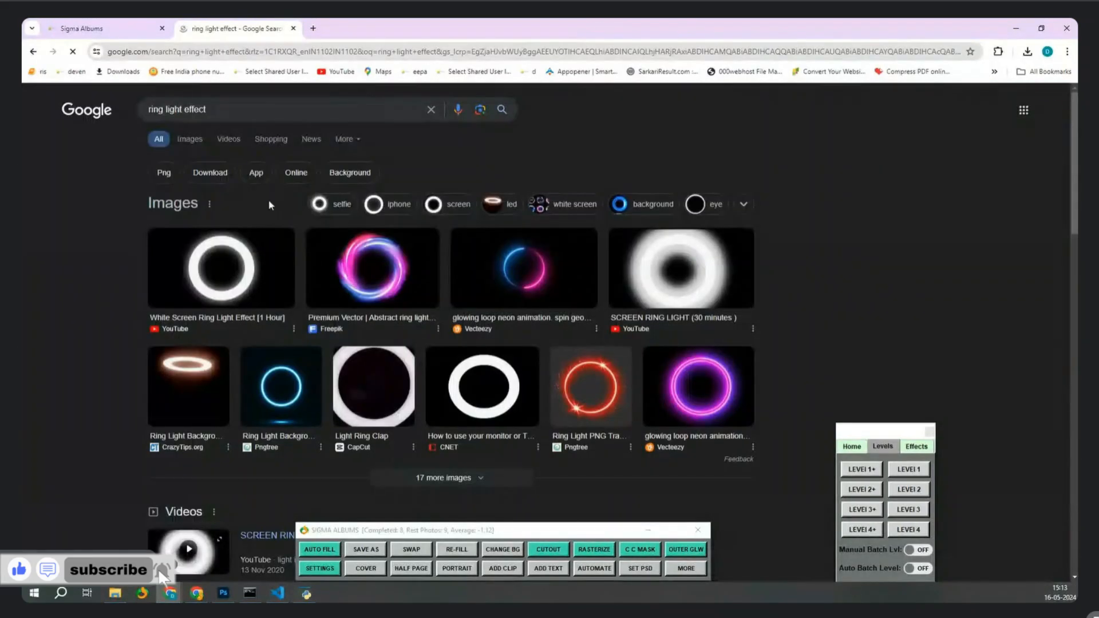
pyautogui.click(386, 284)
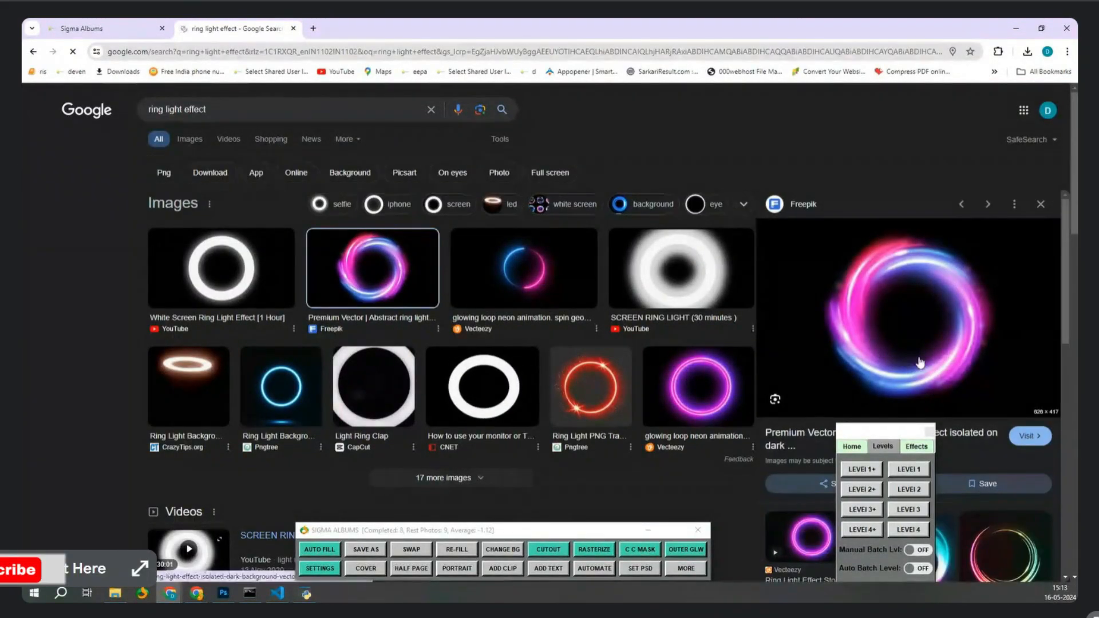
pyautogui.rightClick(899, 290)
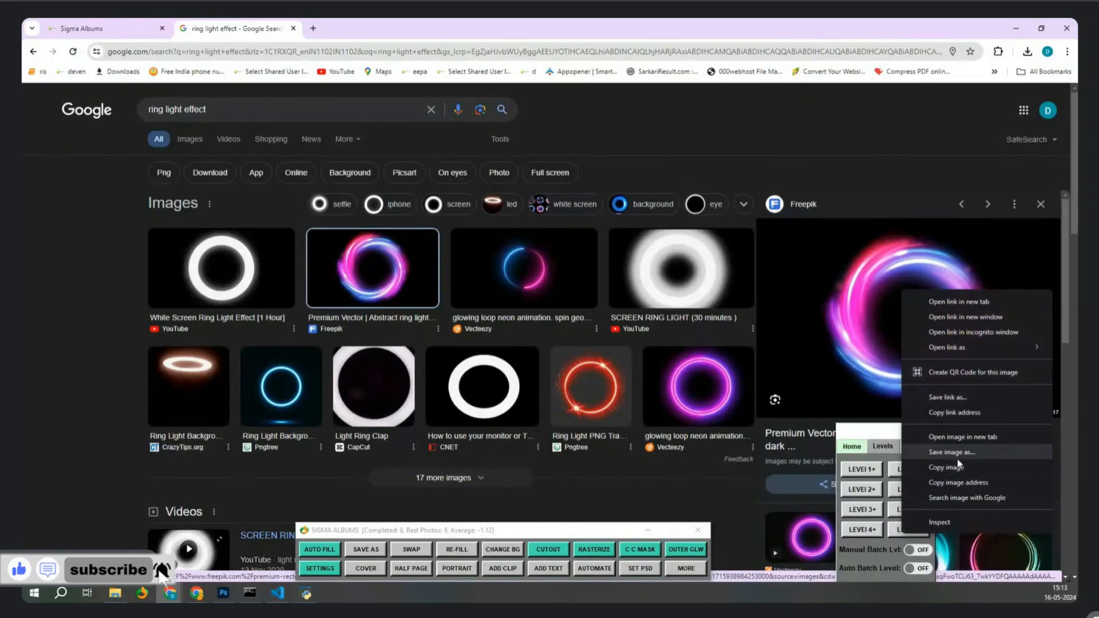
pyautogui.click(939, 467)
# Paste the glowing ring onto the spread, enlarge it and move it toward the top centre.
pyautogui.click(223, 593)
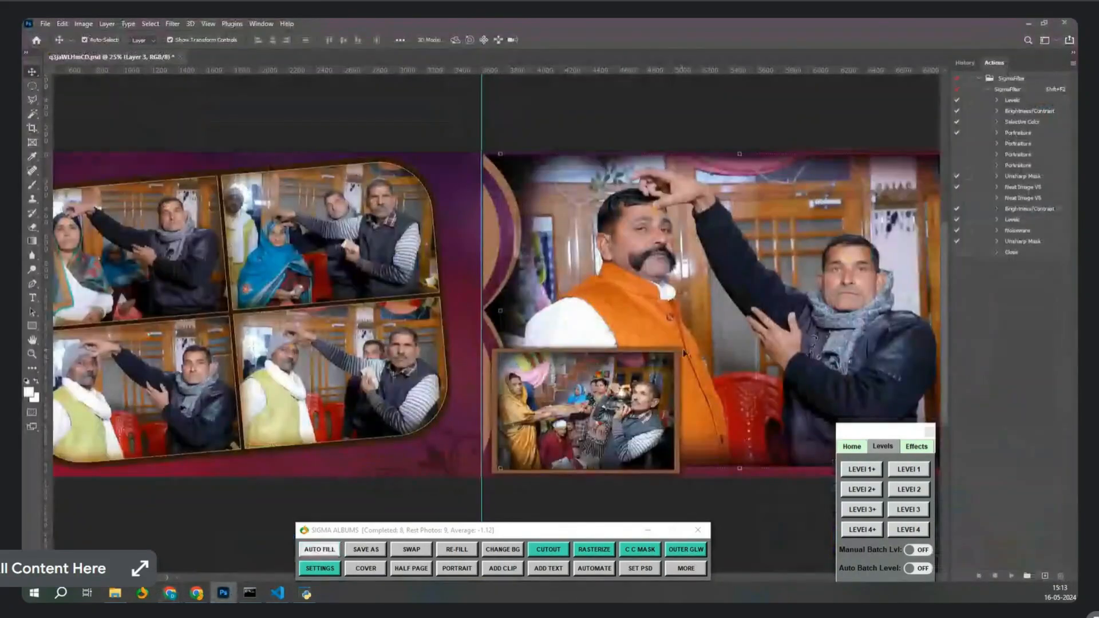
pyautogui.hotkey('ctrl', 'v')
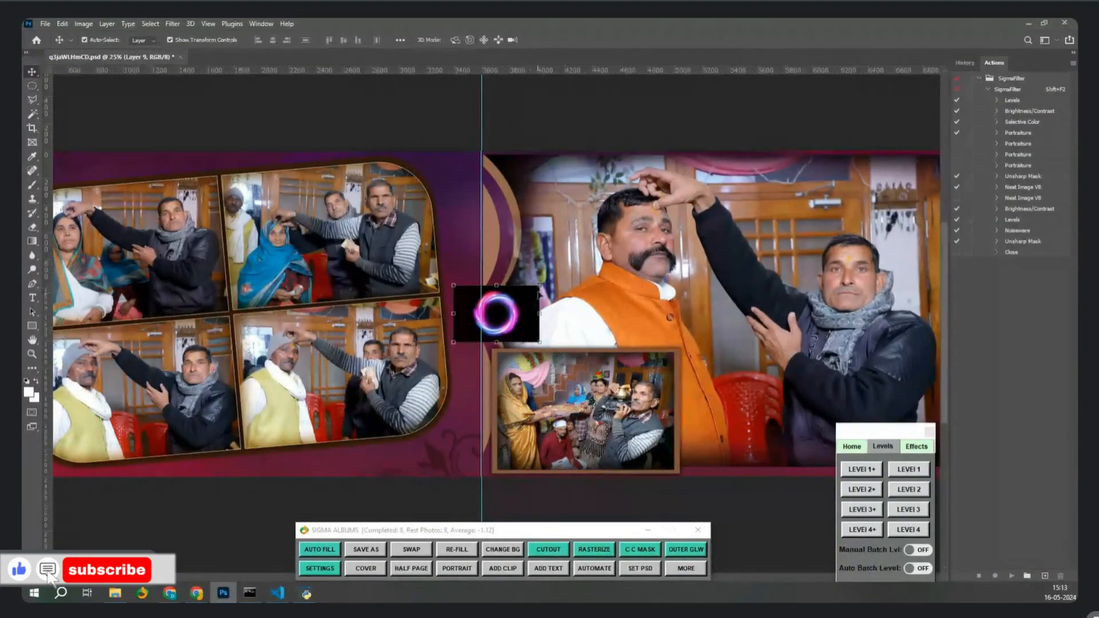
pyautogui.hotkey('ctrl', 't')
pyautogui.moveTo(539, 285); pyautogui.dragTo(686, 189)
pyautogui.moveTo(630, 306); pyautogui.dragTo(529, 245)
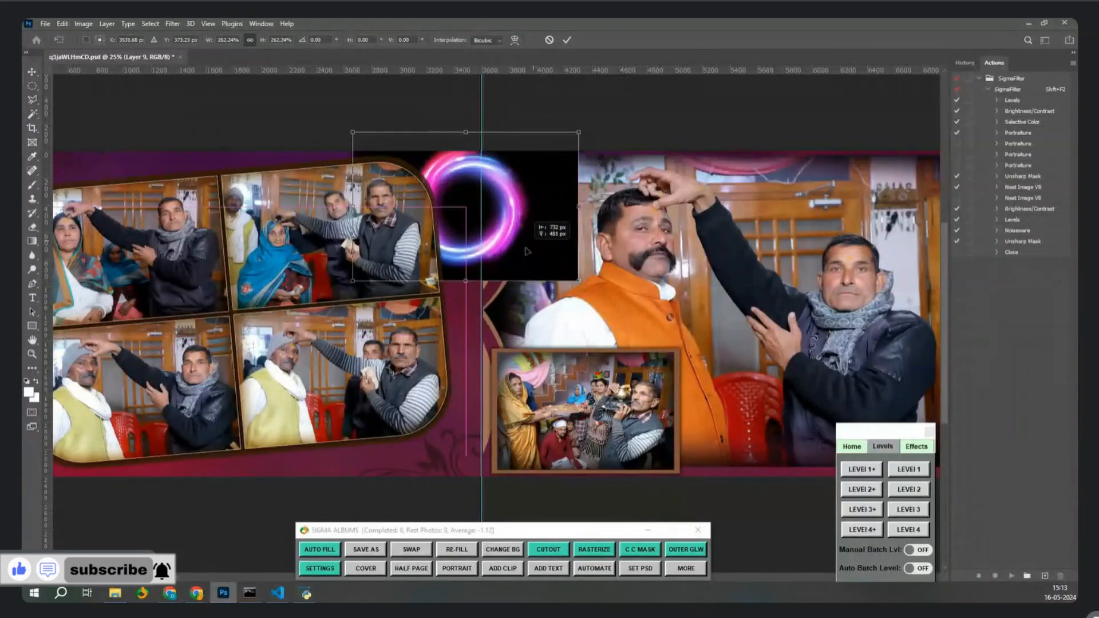
pyautogui.press('Return')
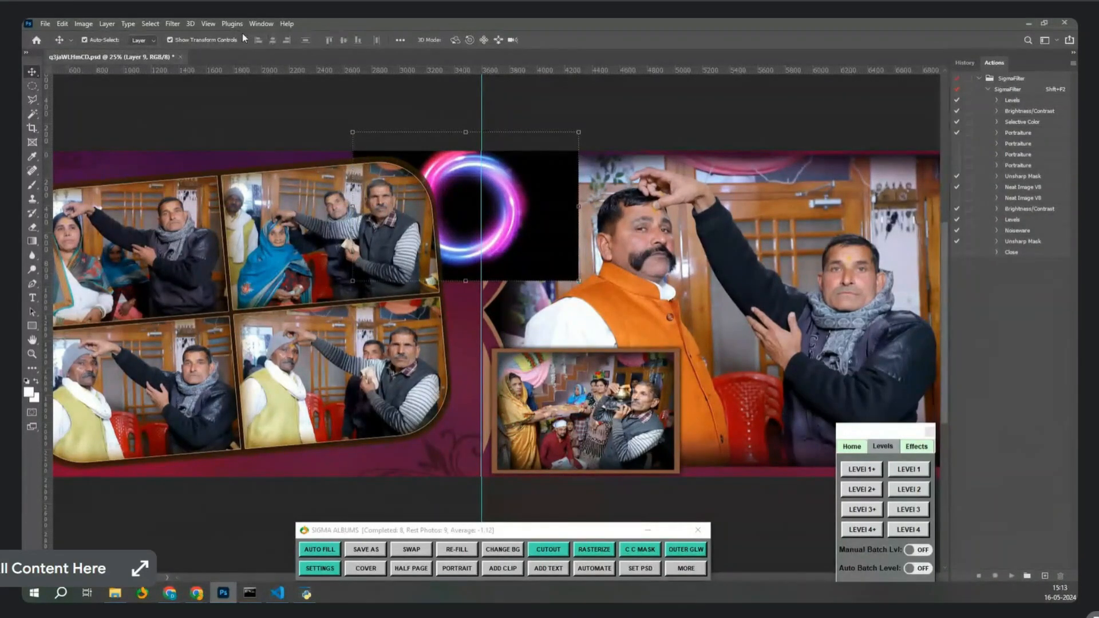
# Show the Layers panel and set the ring layer's blend mode to Color Dodge.
pyautogui.click(261, 23)
pyautogui.click(278, 253)
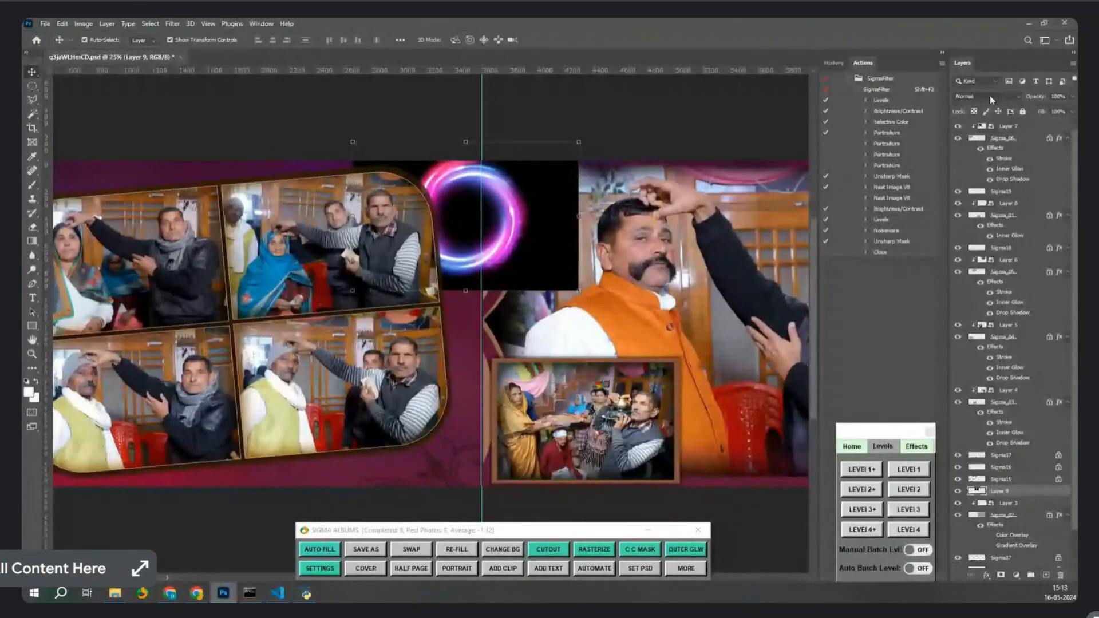
pyautogui.click(991, 98)
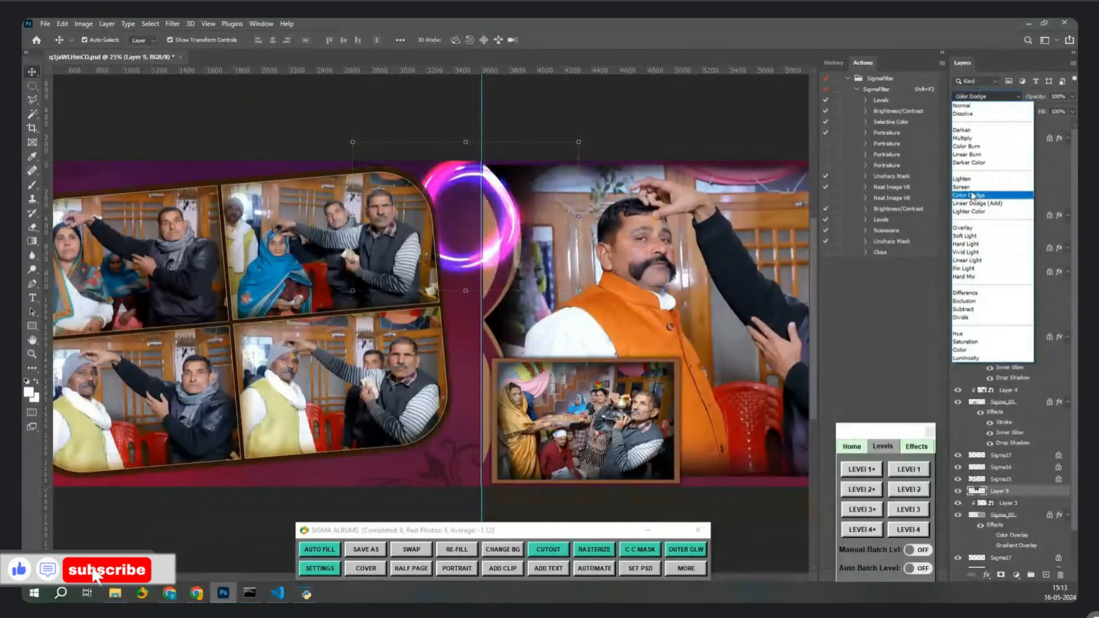
pyautogui.click(968, 195)
# Enlarge the ring by about a third and position it over the centre seam.
pyautogui.moveTo(462, 256); pyautogui.dragTo(572, 285)
pyautogui.moveTo(677, 180); pyautogui.dragTo(747, 133)
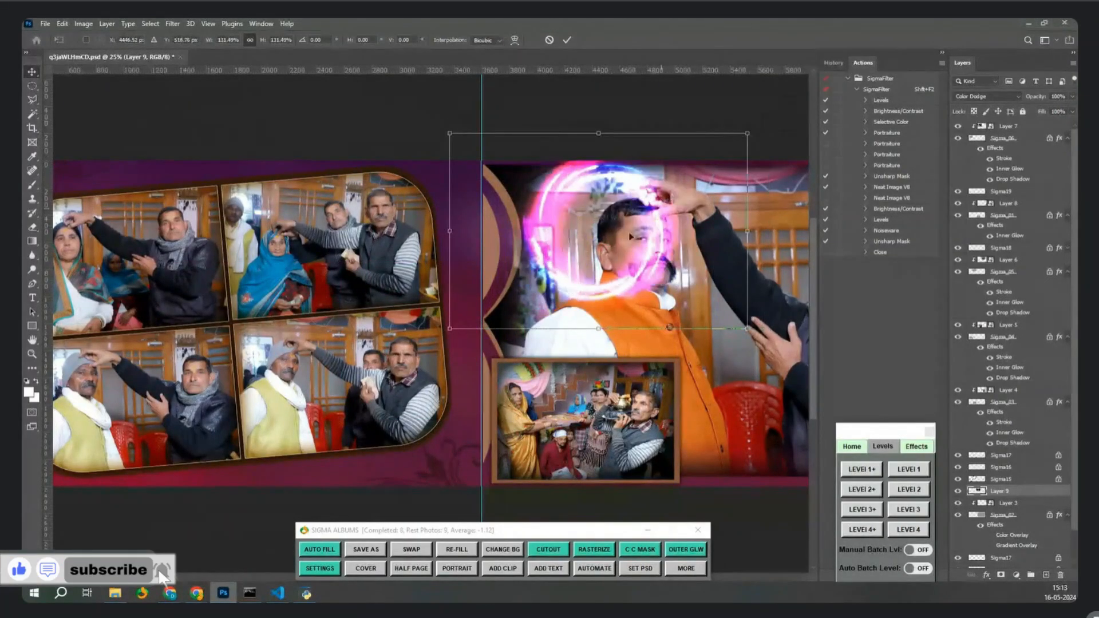
pyautogui.moveTo(604, 260); pyautogui.dragTo(493, 356)
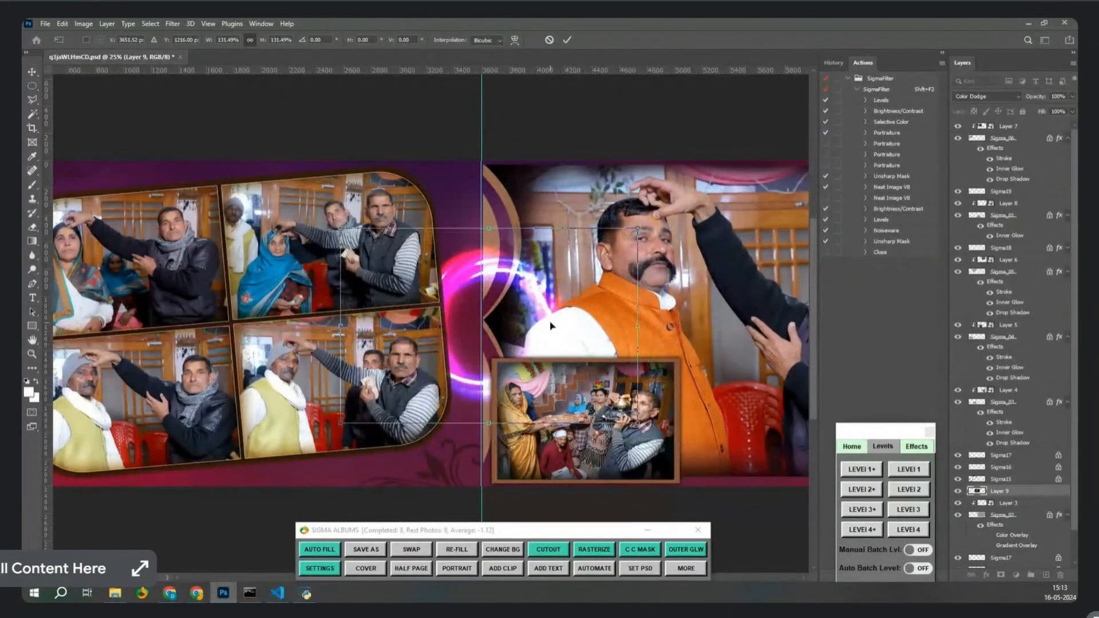
pyautogui.press('Return')
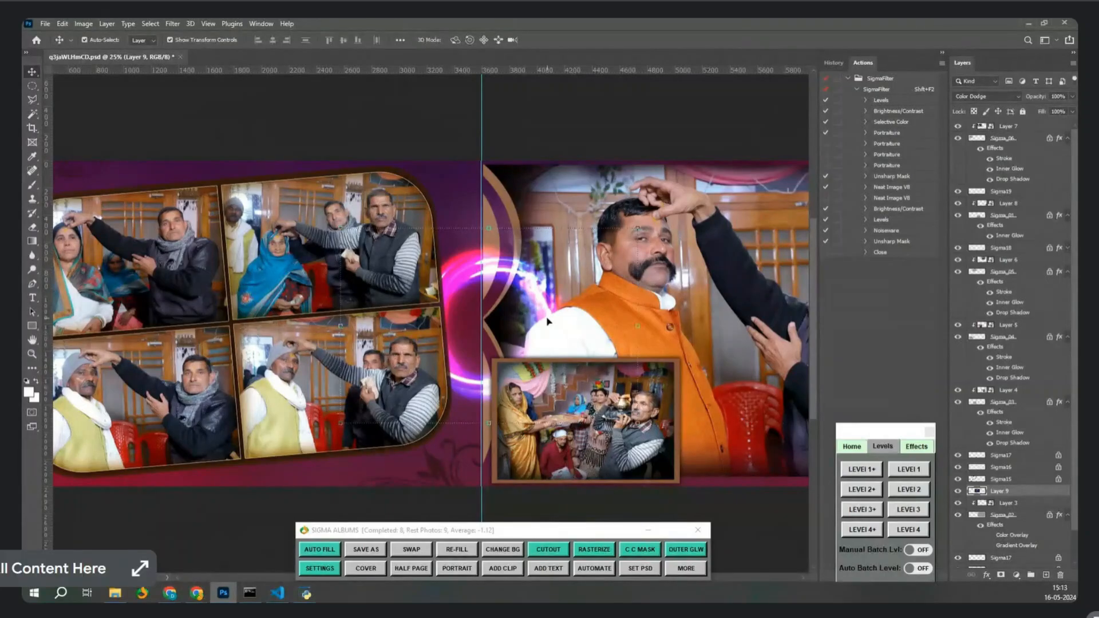
pyautogui.click(501, 572)
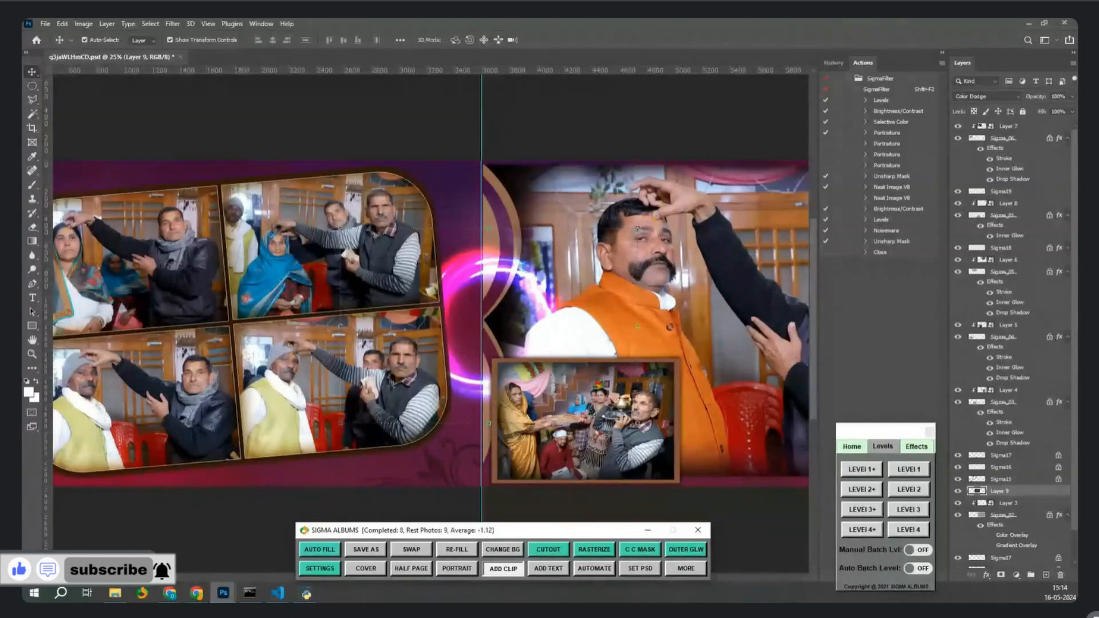
pyautogui.hotkey('ctrl', 'v')
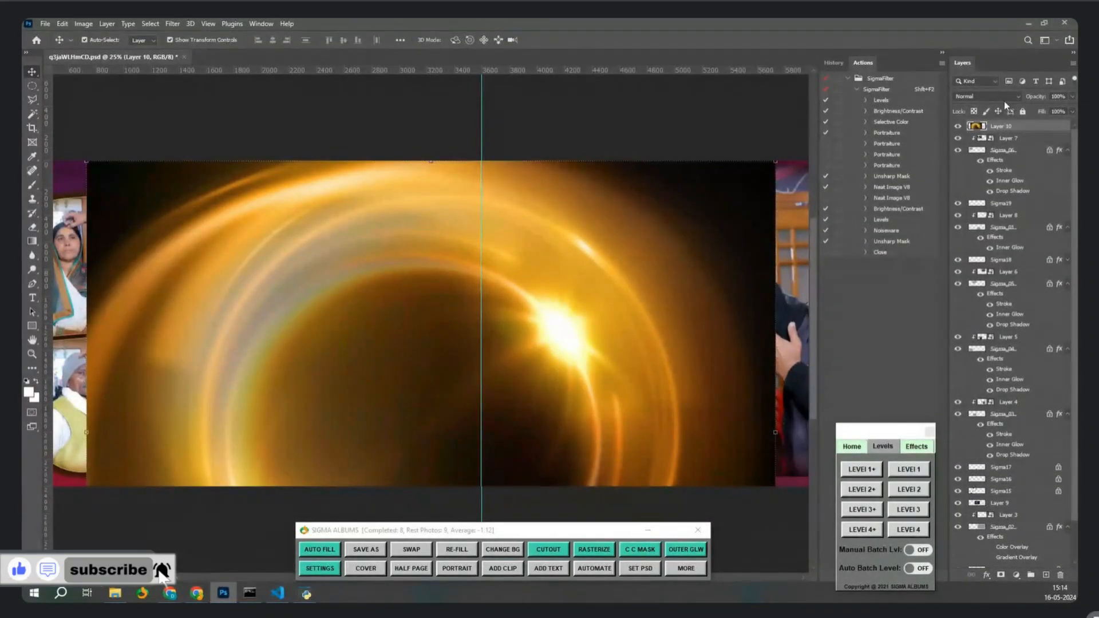
pyautogui.click(985, 97)
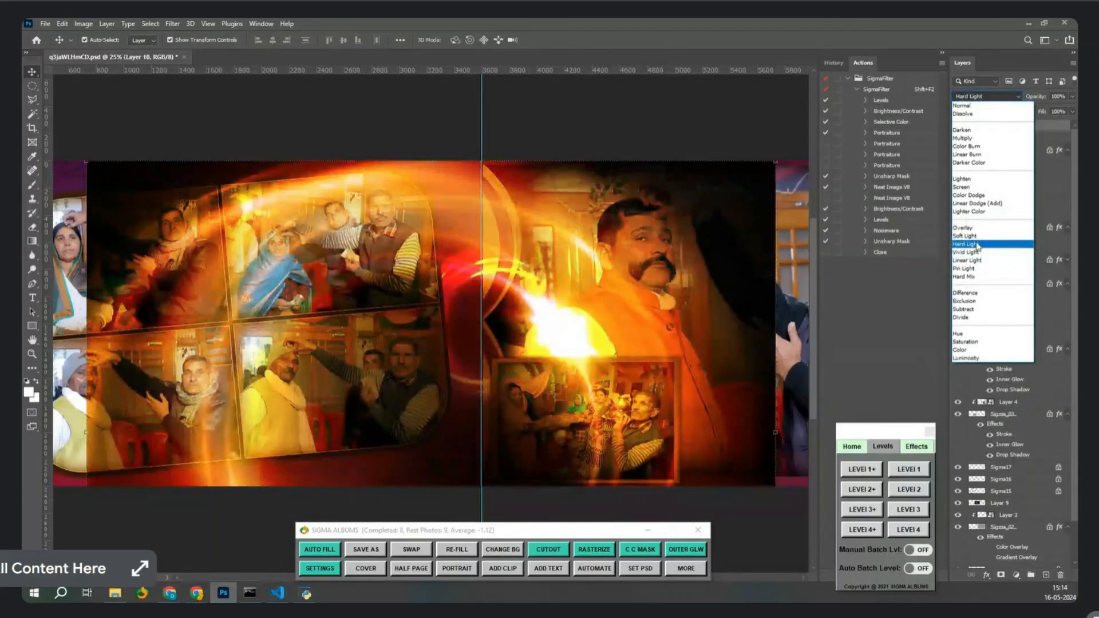
pyautogui.click(976, 230)
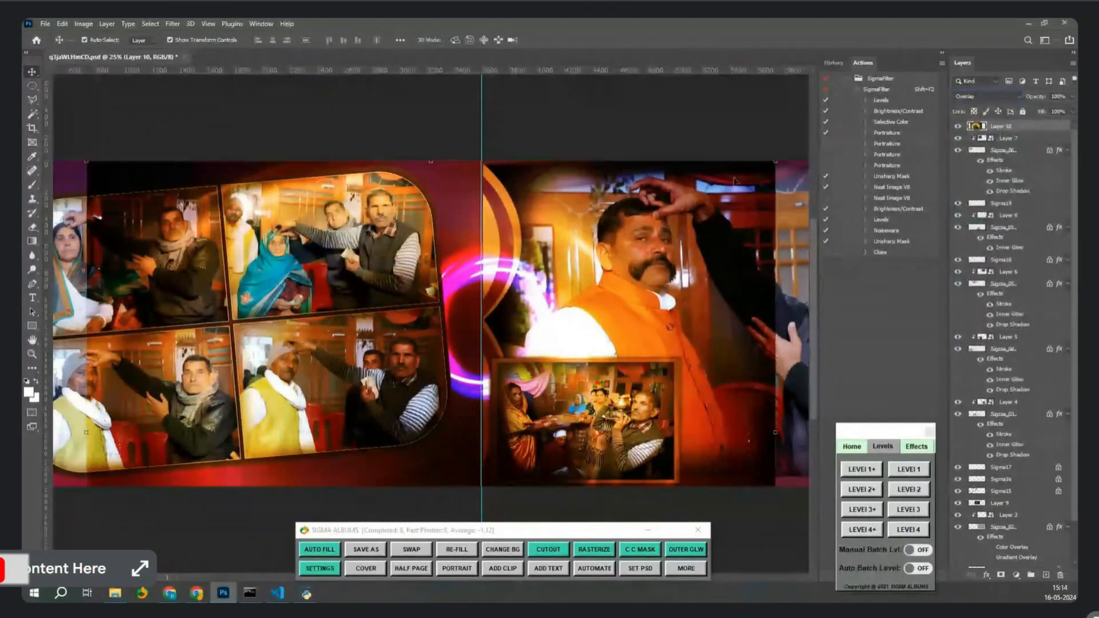
pyautogui.moveTo(775, 162); pyautogui.dragTo(762, 206)
pyautogui.click(1005, 97)
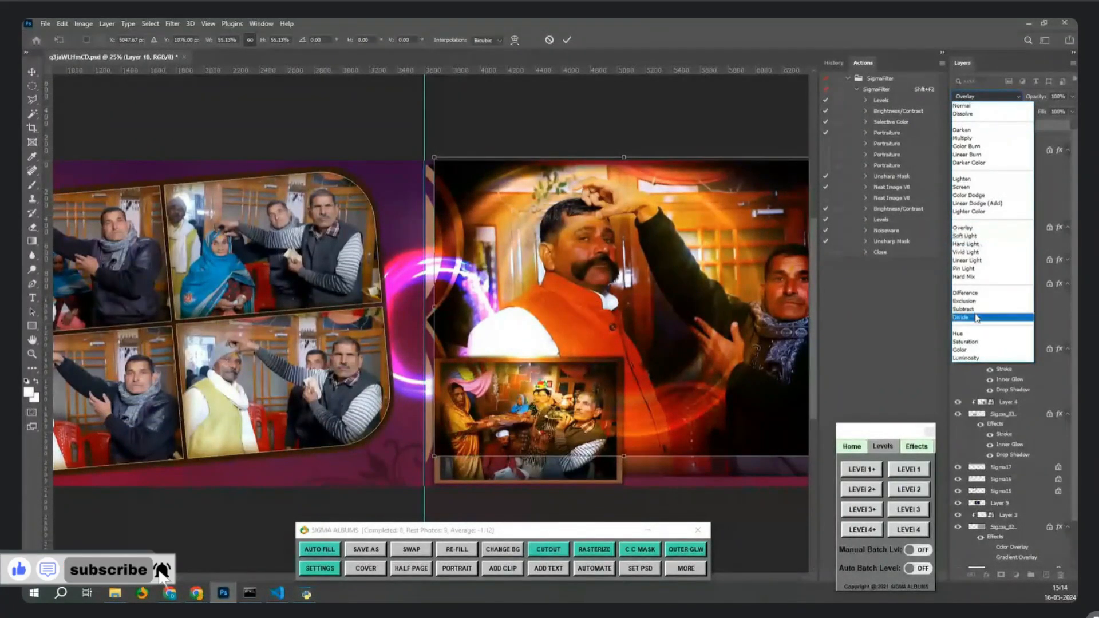
pyautogui.click(979, 203)
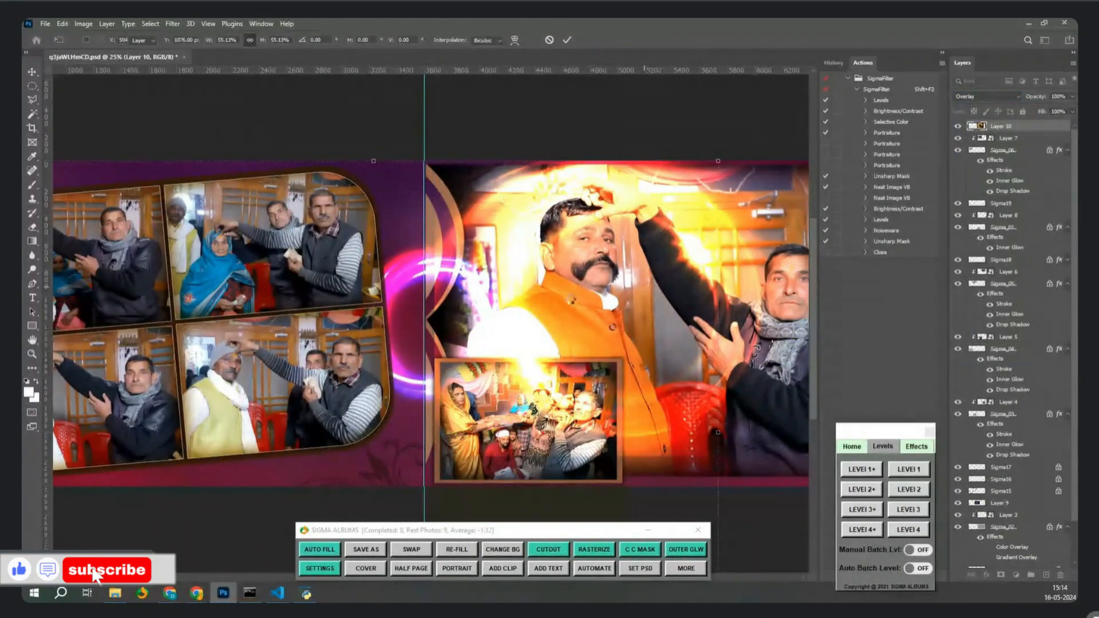
pyautogui.press('Return')
pyautogui.moveTo(524, 189); pyautogui.dragTo(499, 203)
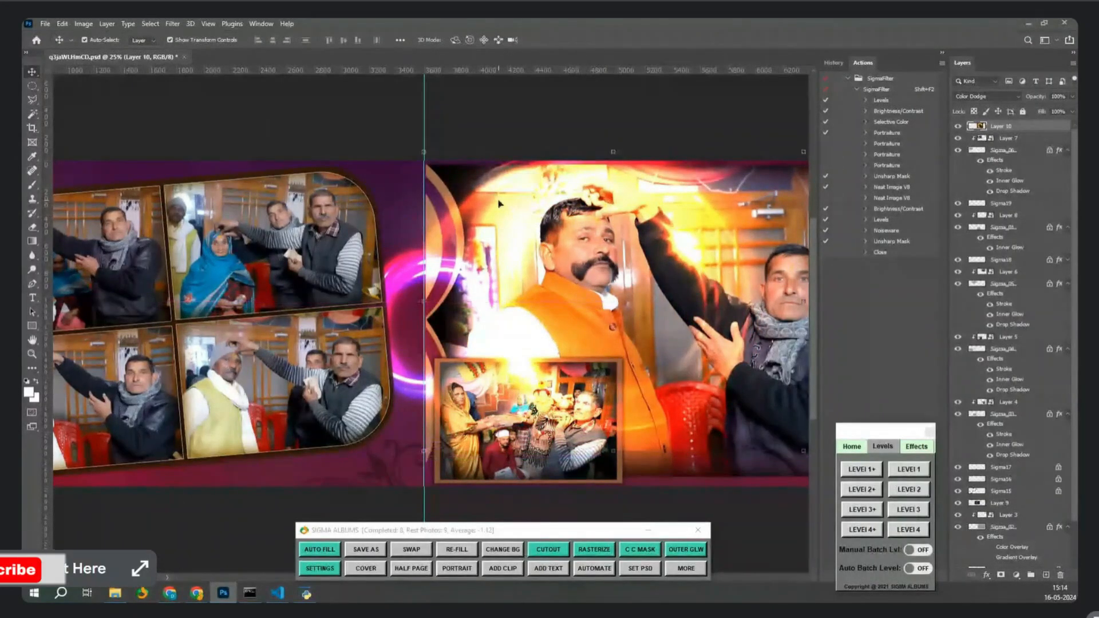
pyautogui.click(999, 100)
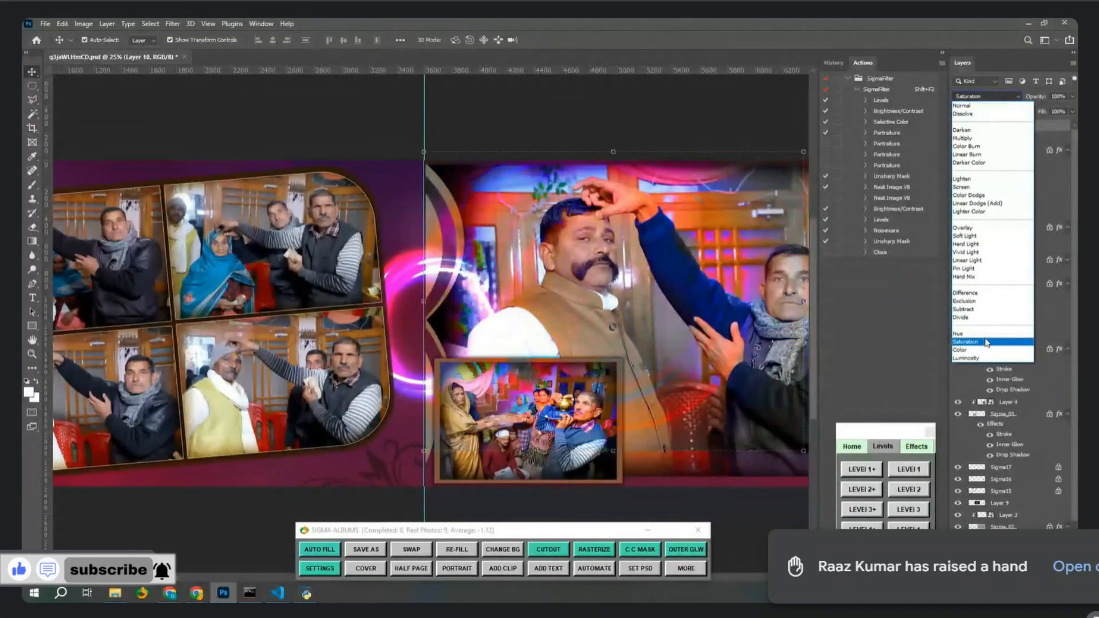
pyautogui.click(986, 342)
pyautogui.moveTo(504, 183); pyautogui.dragTo(564, 212)
pyautogui.hotkey('ctrl', '-')
pyautogui.hotkey('ctrl', 't')
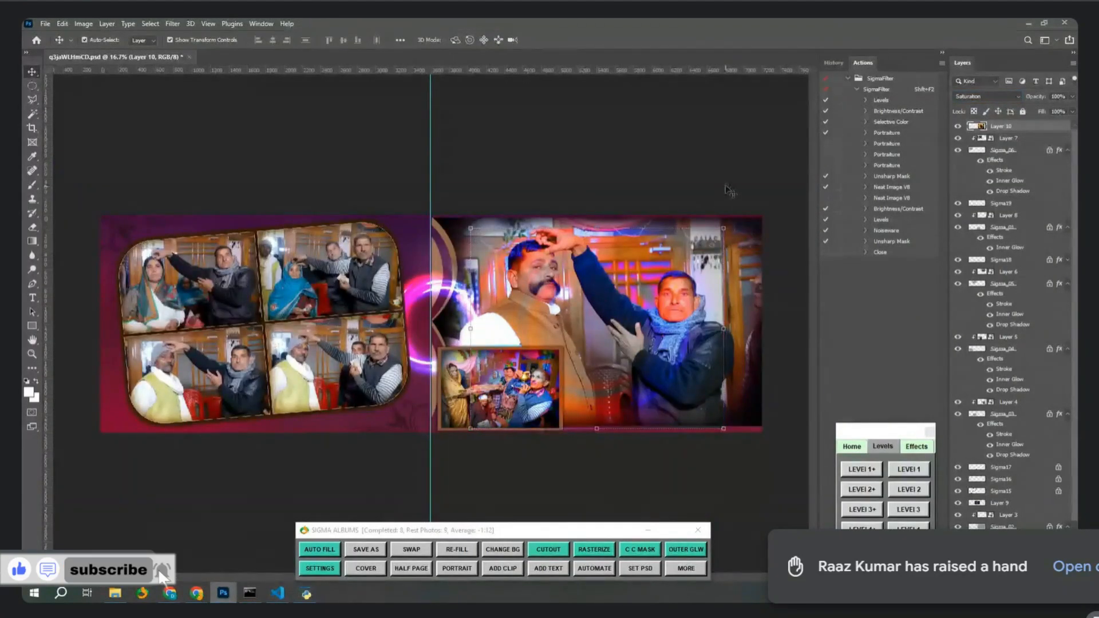
pyautogui.moveTo(731, 224); pyautogui.dragTo(836, 222)
pyautogui.moveTo(736, 289); pyautogui.dragTo(730, 328)
pyautogui.press('Return')
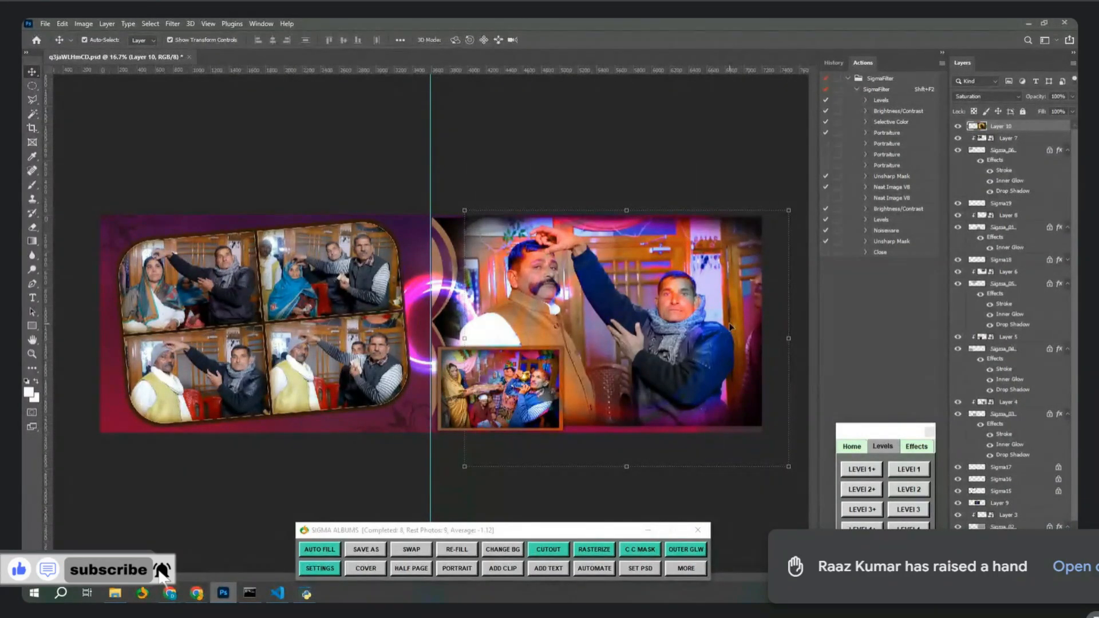
pyautogui.press('Delete')
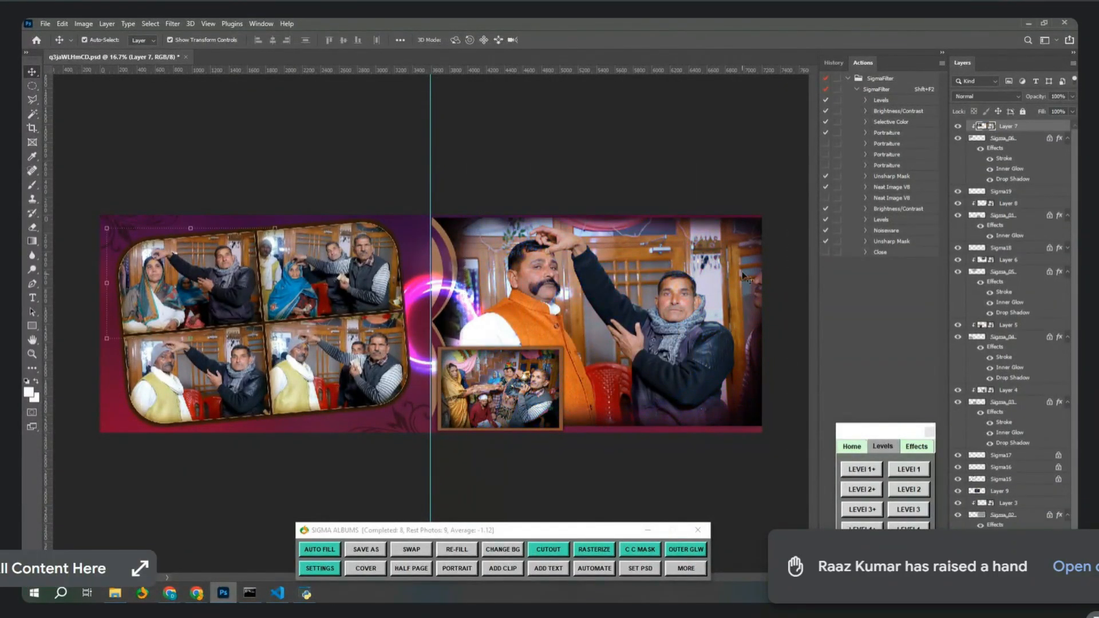
# Delete the pink ring glow layer, close q3jaWLHmCD.psd without saving, and select IMG_1962.jpg.
pyautogui.click(462, 294)
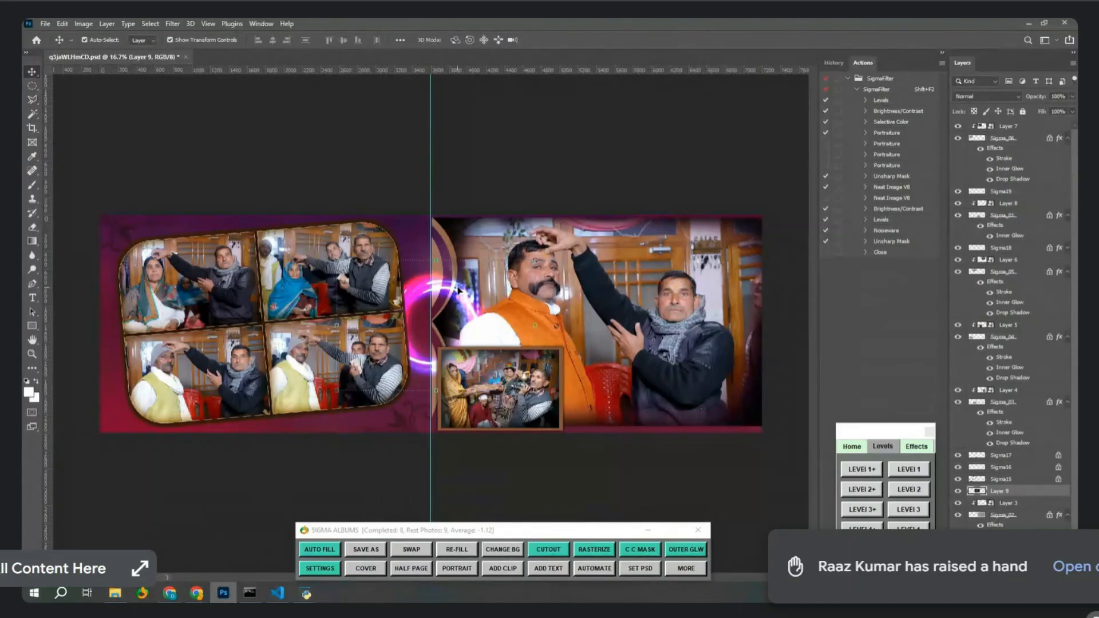
pyautogui.press('Delete')
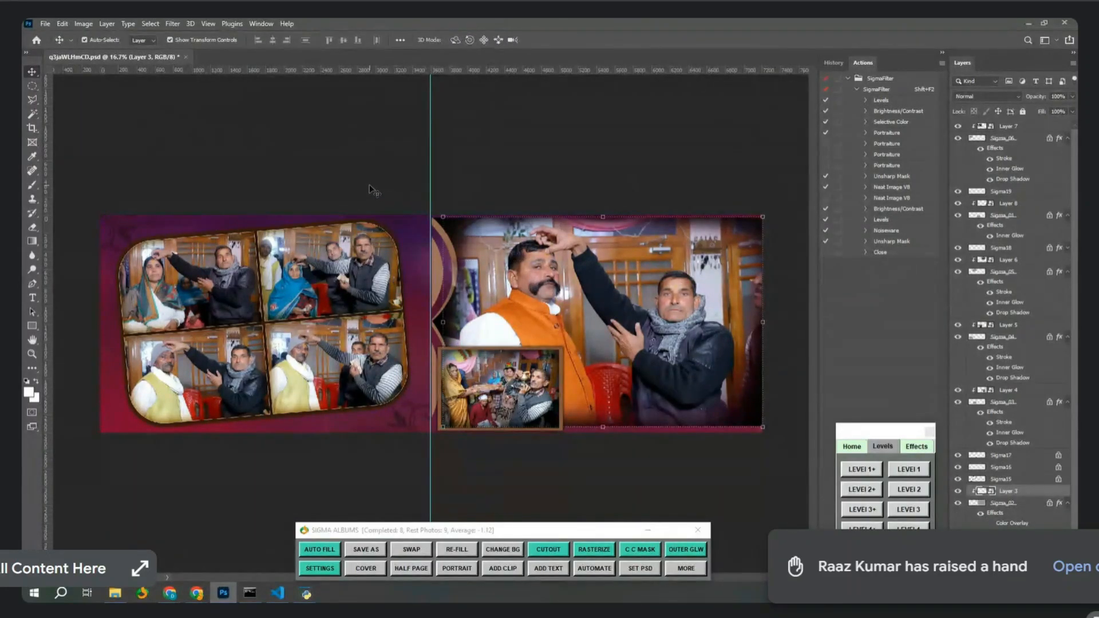
pyautogui.click(369, 186)
pyautogui.hotkey('ctrl', 'w')
pyautogui.click(545, 231)
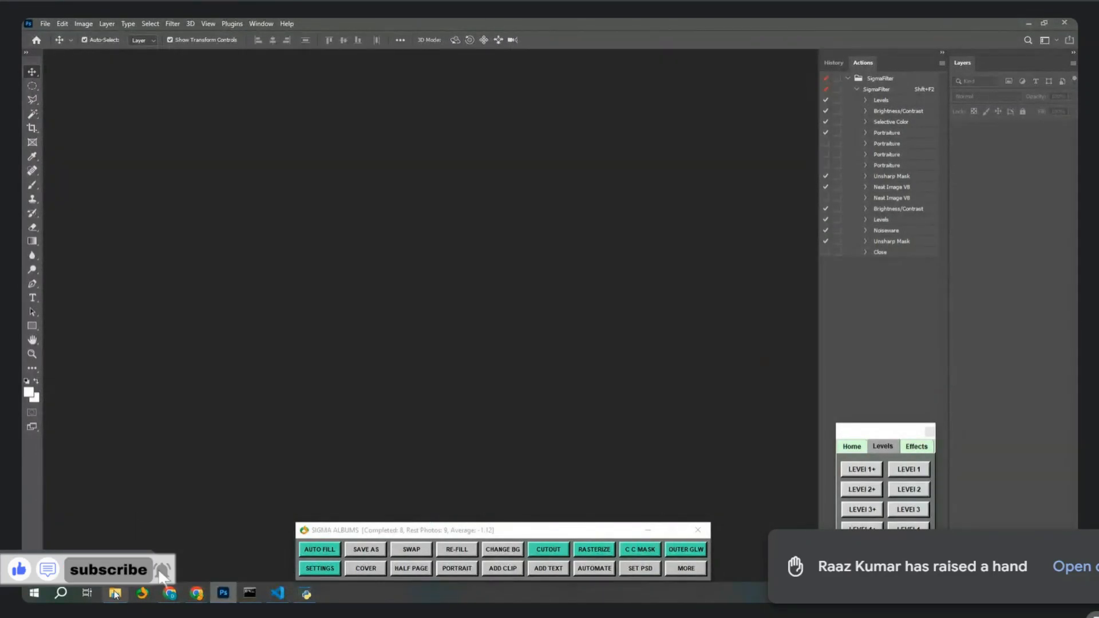
pyautogui.click(115, 594)
pyautogui.click(227, 100)
# Select IMG_1962 through IMG_1967 and drop the six photos onto Photoshop to open them.
pyautogui.keyDown('shift'); pyautogui.click(490, 106); pyautogui.keyUp('shift')
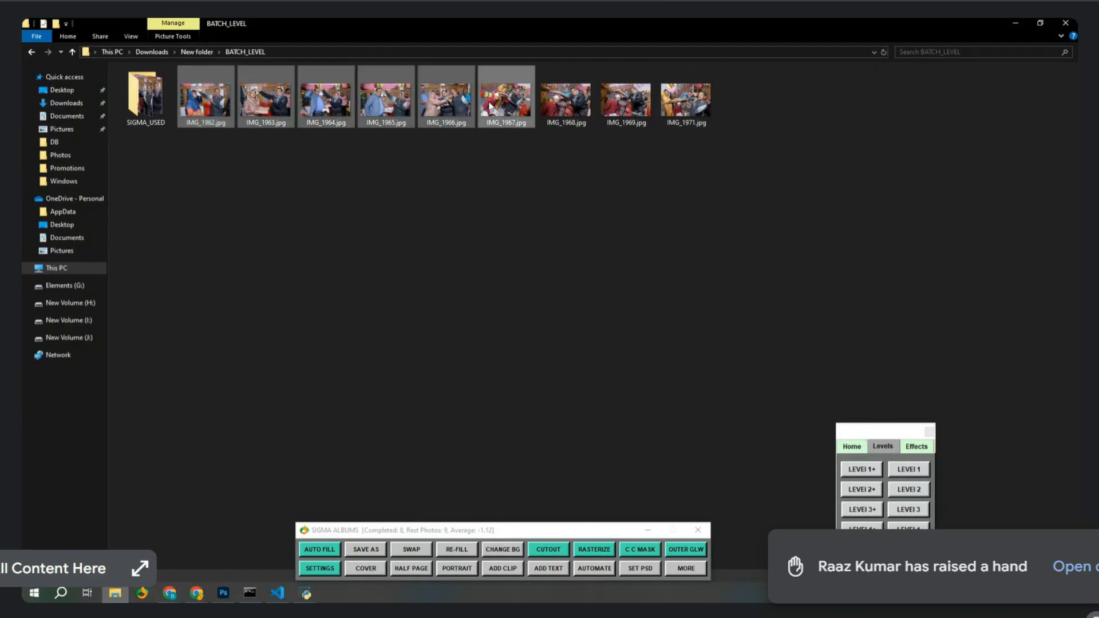
pyautogui.moveTo(206, 100); pyautogui.dragTo(340, 174)
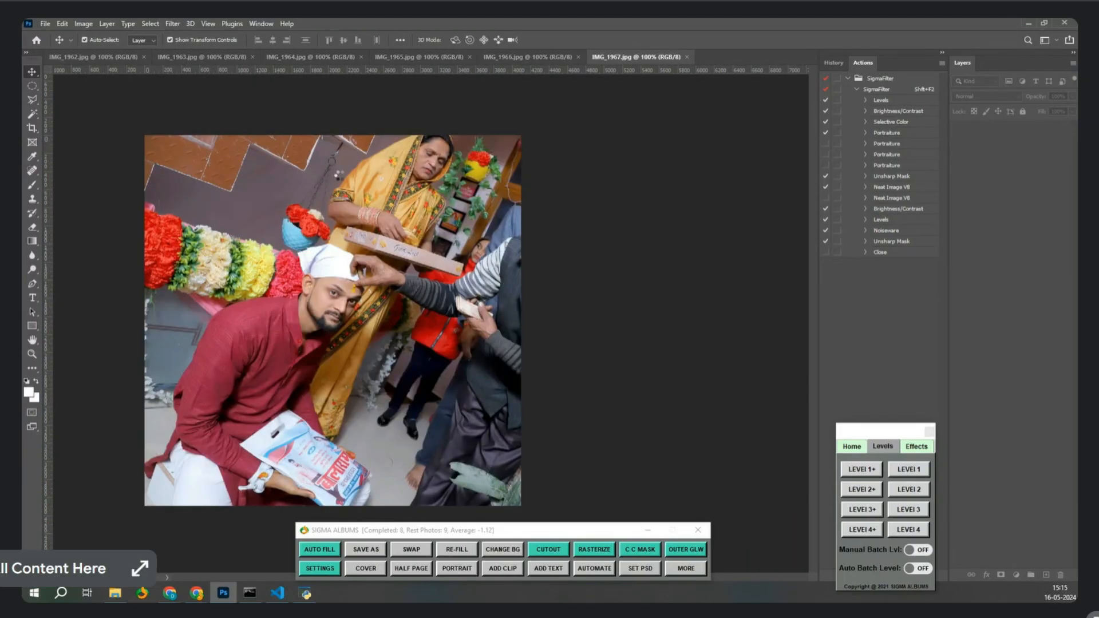
# Start Sigma Albums AUTO FILL and pick template 1697449763799.jpg from the Select Template list.
pyautogui.click(319, 550)
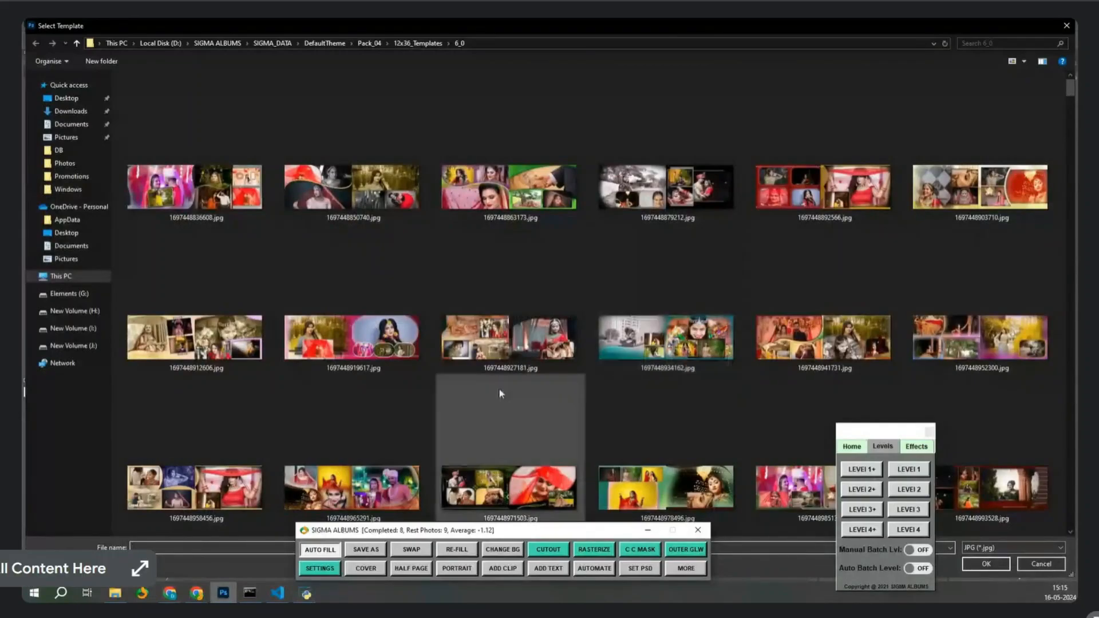
pyautogui.scroll(-5, 495, 397)
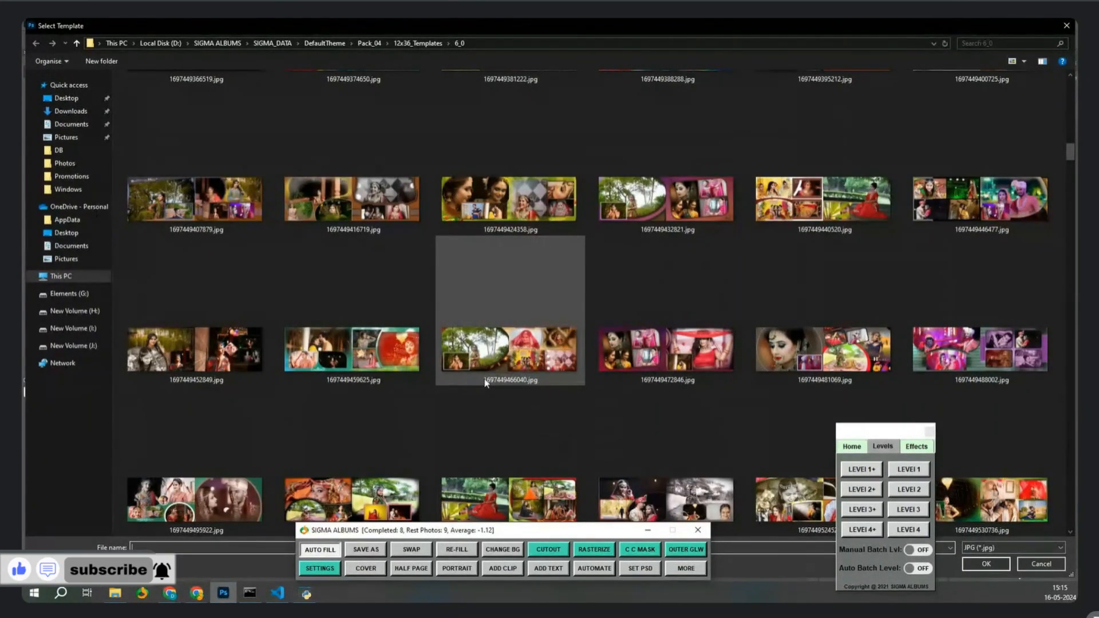
pyautogui.scroll(-6, 549, 380)
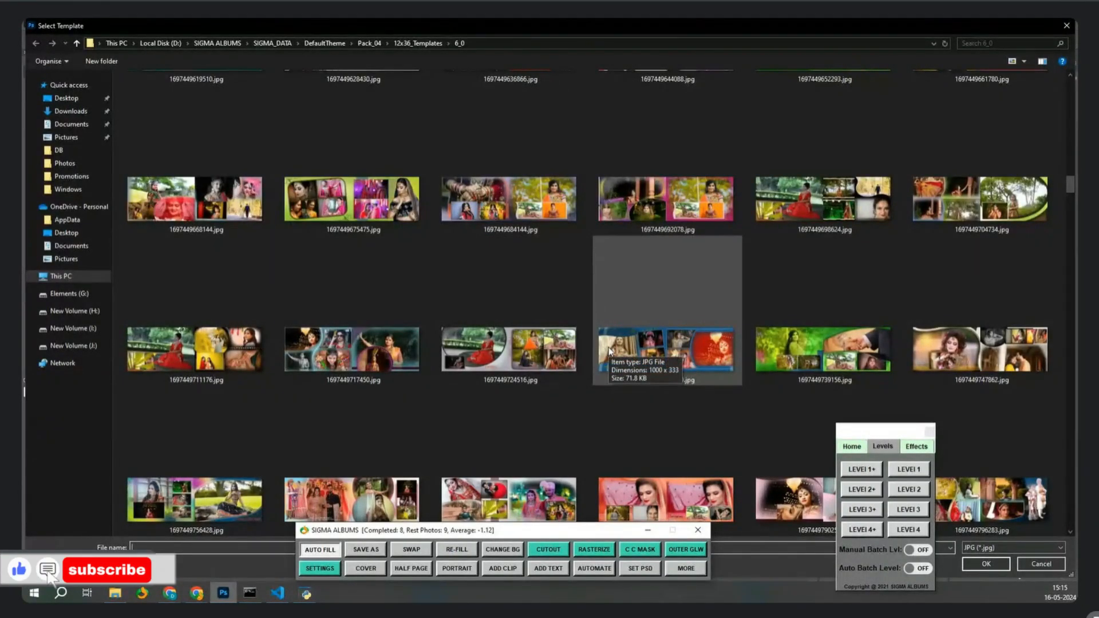
pyautogui.scroll(-2, 610, 351)
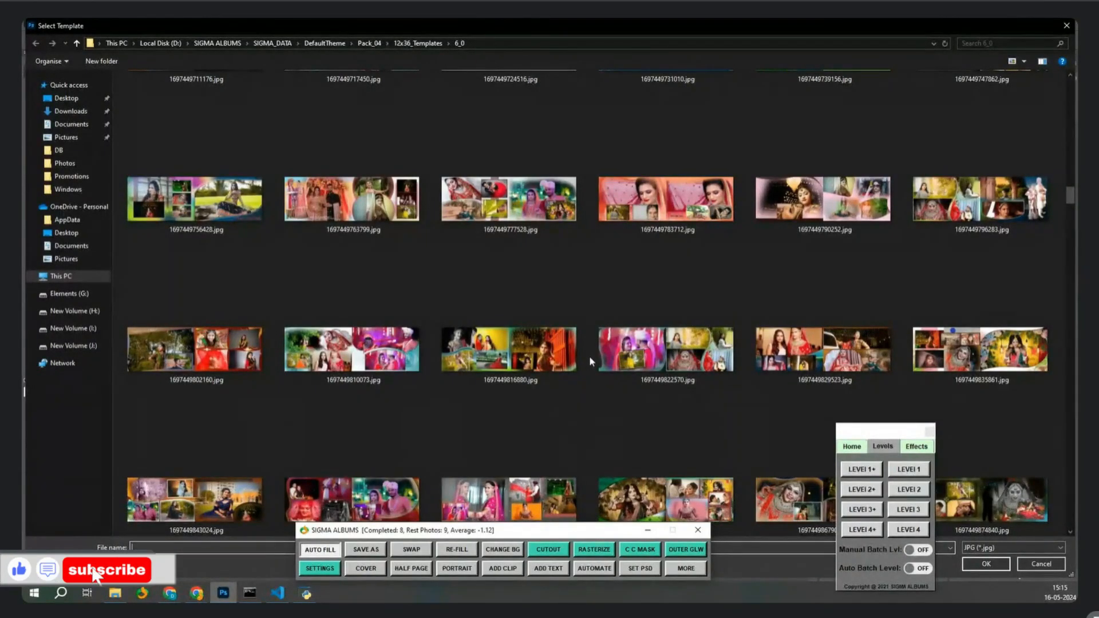
pyautogui.click(407, 219)
# Load template 1697449763799.jpg so AUTO FILL places the photos into circular and stacked frames.
pyautogui.doubleClick(407, 218)
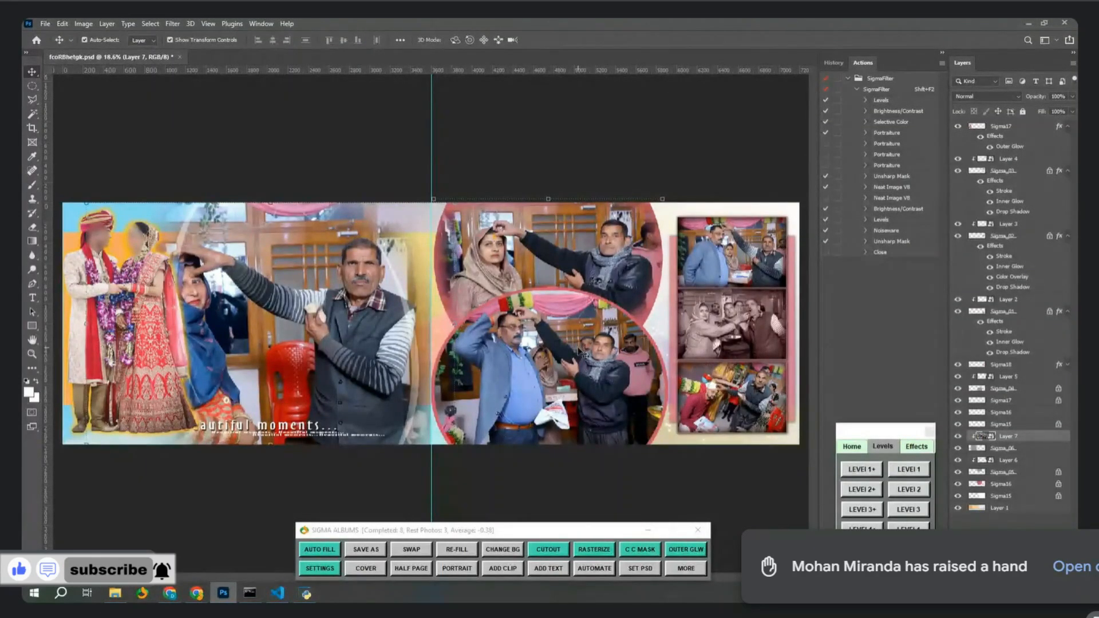
# Select the large left photo and the lower circle photo, then SWAP them.
pyautogui.click(592, 376)
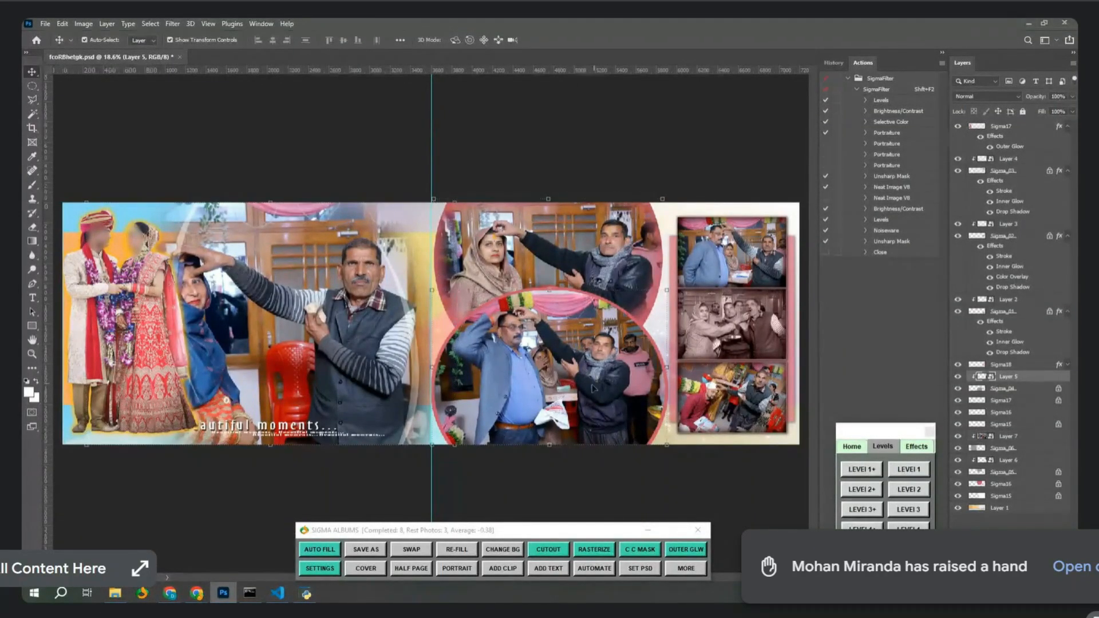
pyautogui.rightClick(577, 356)
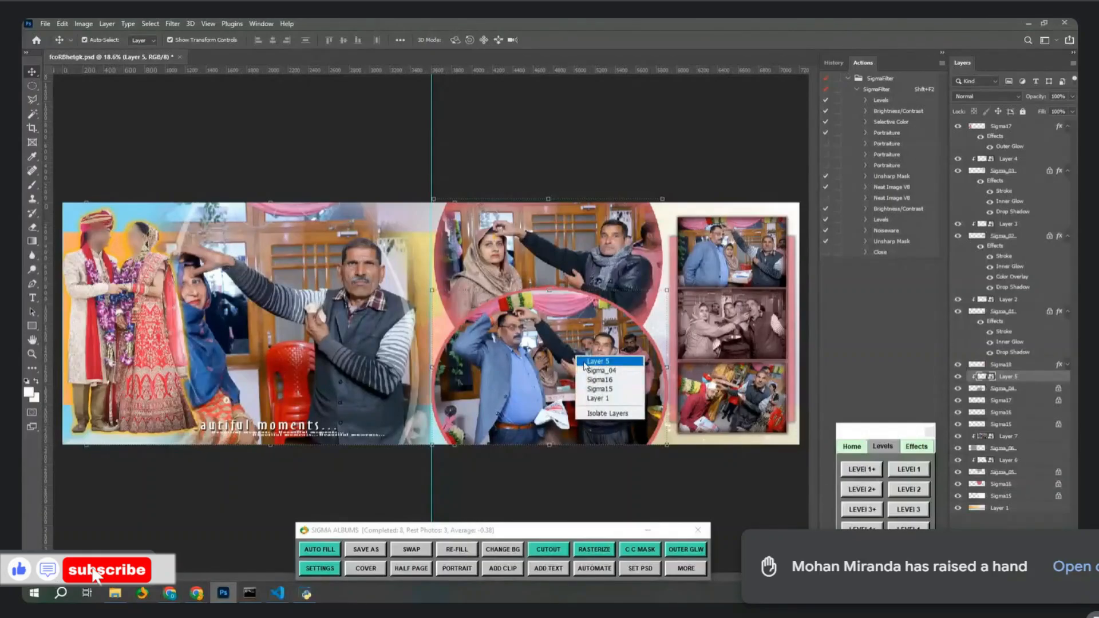
pyautogui.click(591, 361)
pyautogui.click(323, 328)
pyautogui.click(530, 379)
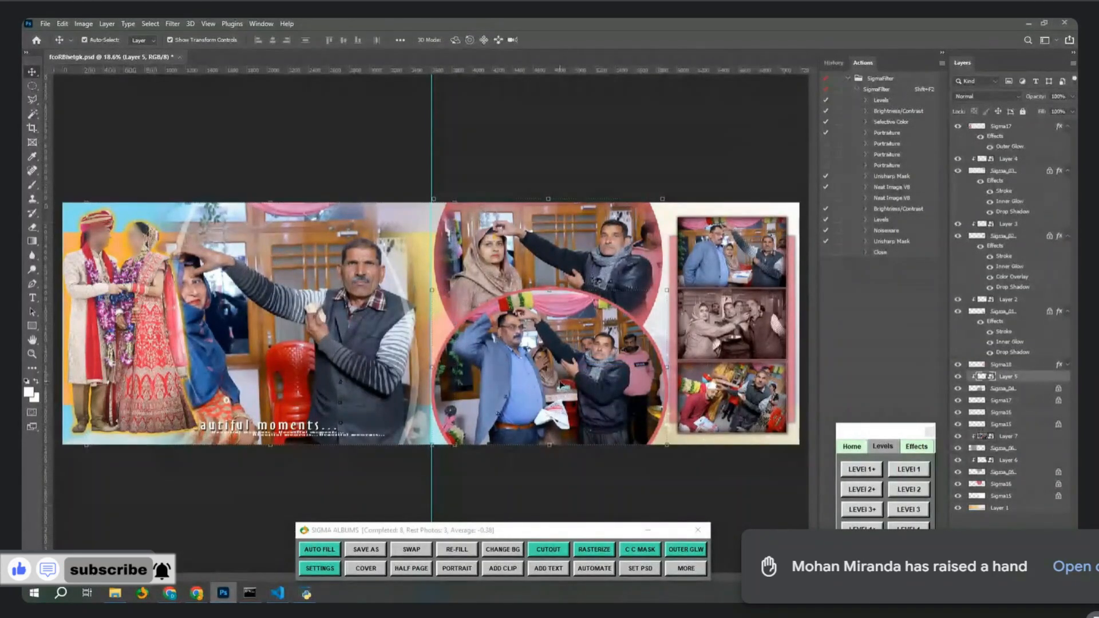
pyautogui.click(604, 244)
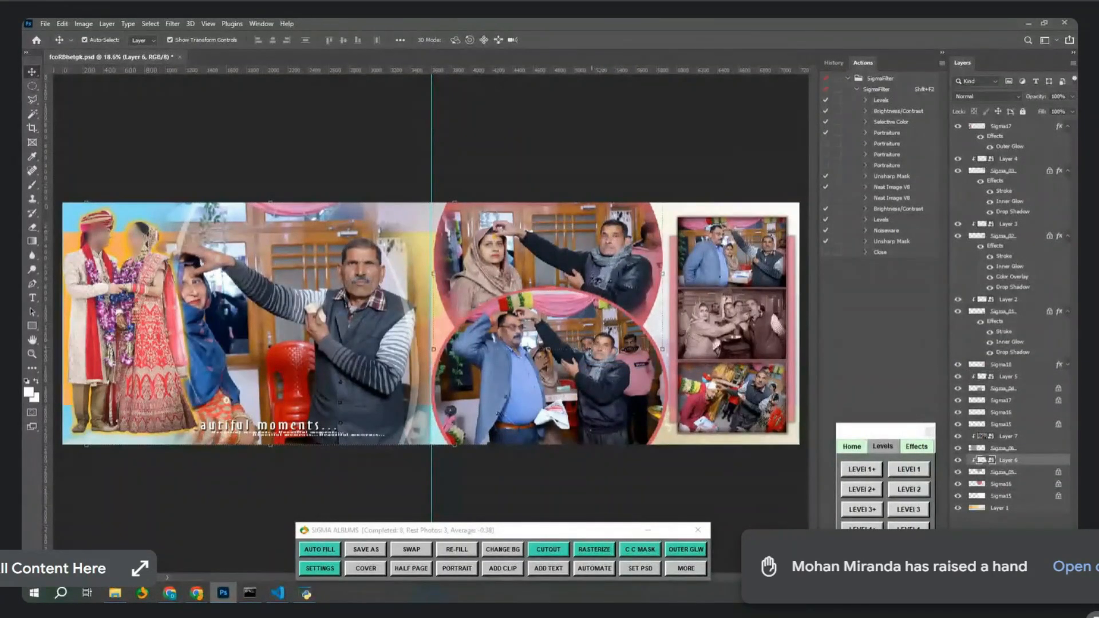
pyautogui.click(576, 419)
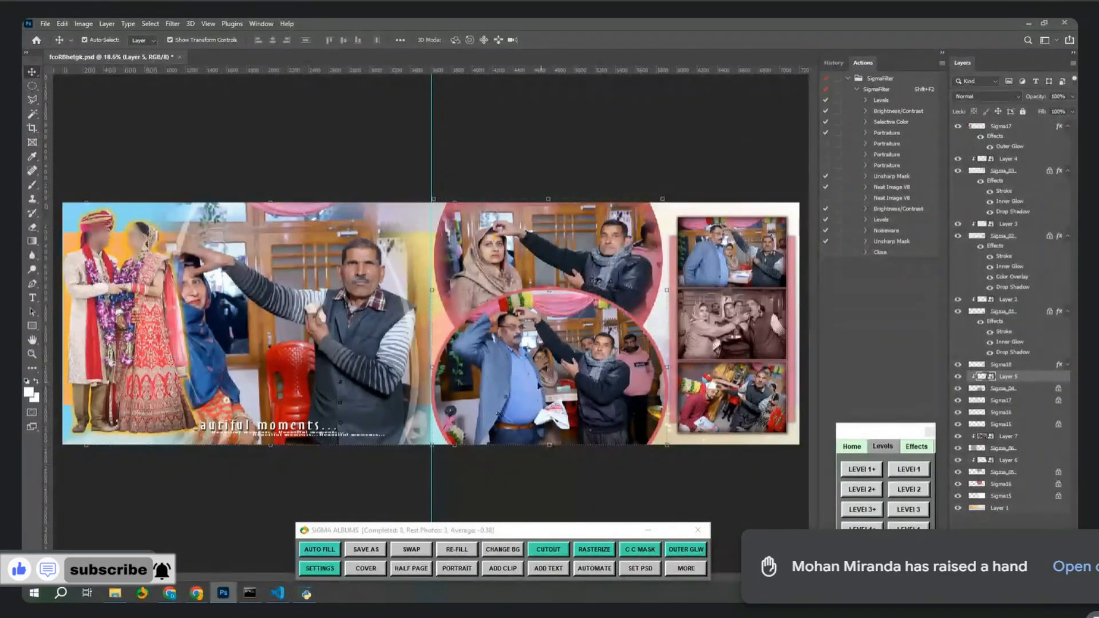
pyautogui.click(369, 309)
pyautogui.click(412, 550)
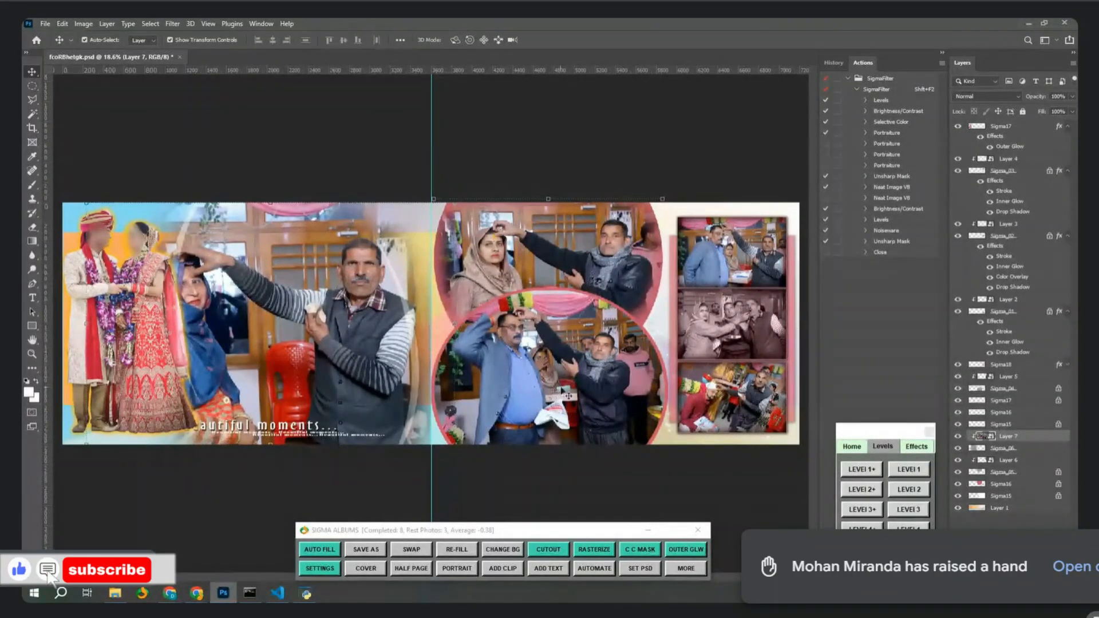
pyautogui.keyDown('shift'); pyautogui.click(574, 361); pyautogui.keyUp('shift')
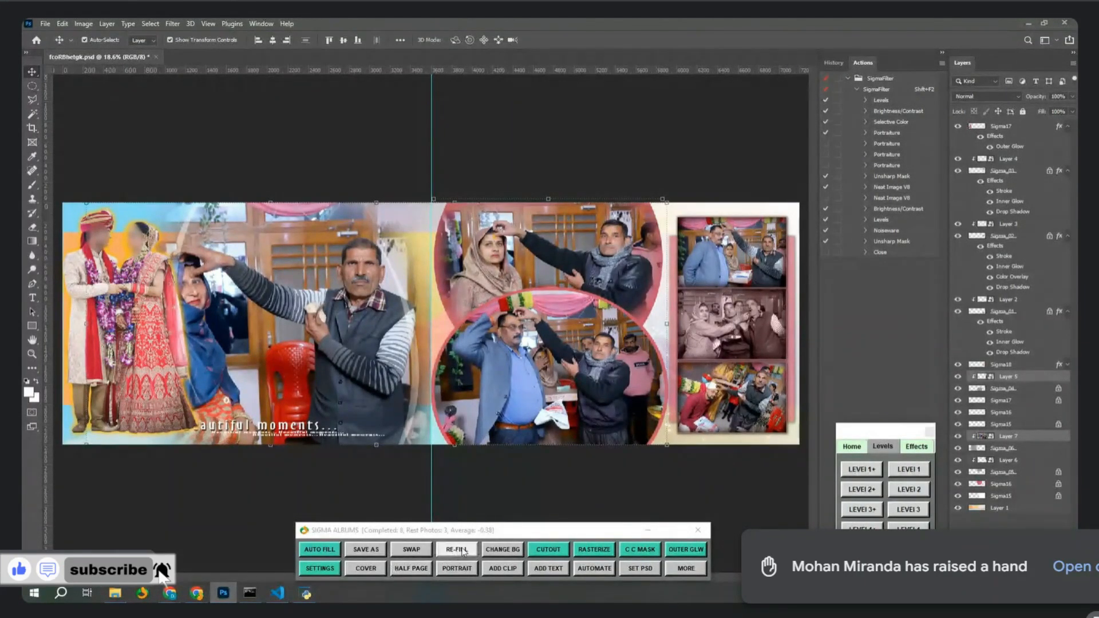
pyautogui.click(426, 552)
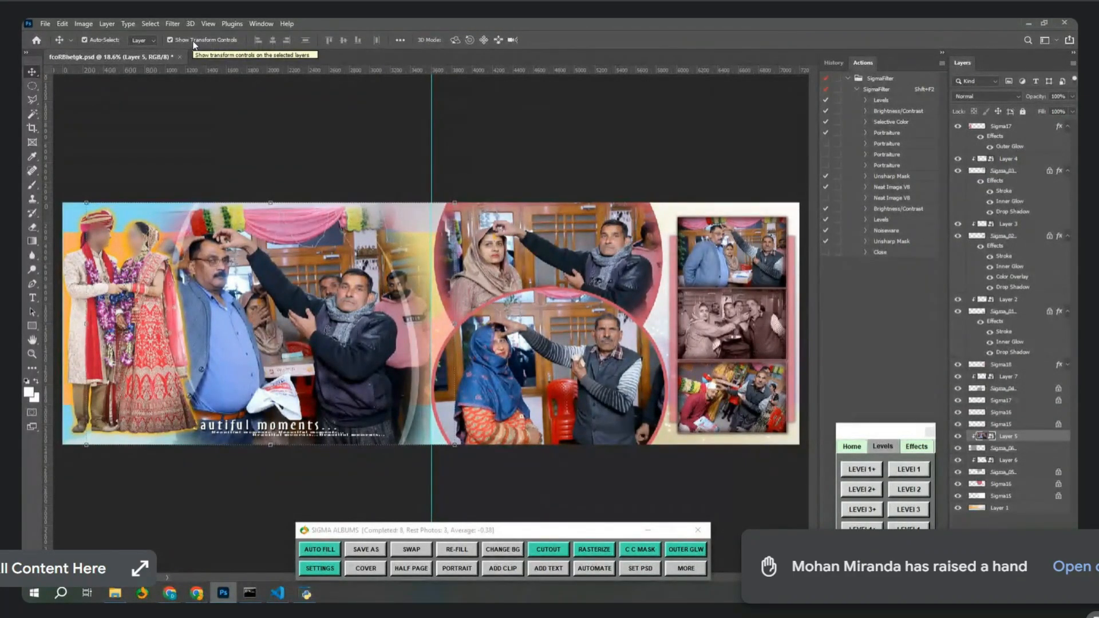
# Select the lower circle photo and the middle-right photo, then SWAP them.
pyautogui.click(105, 40)
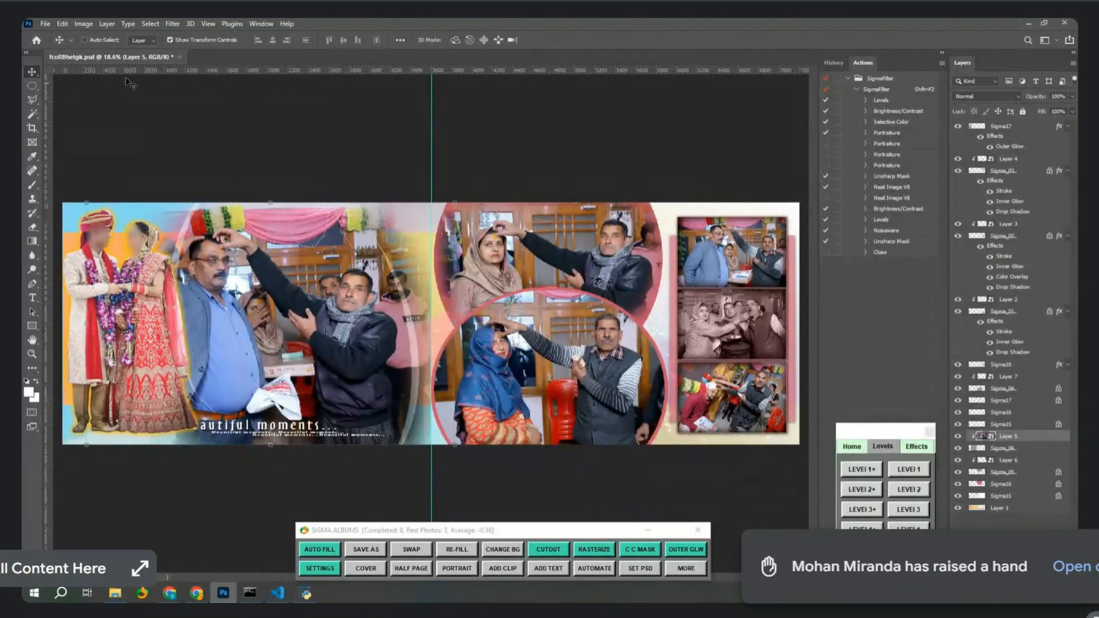
pyautogui.click(104, 41)
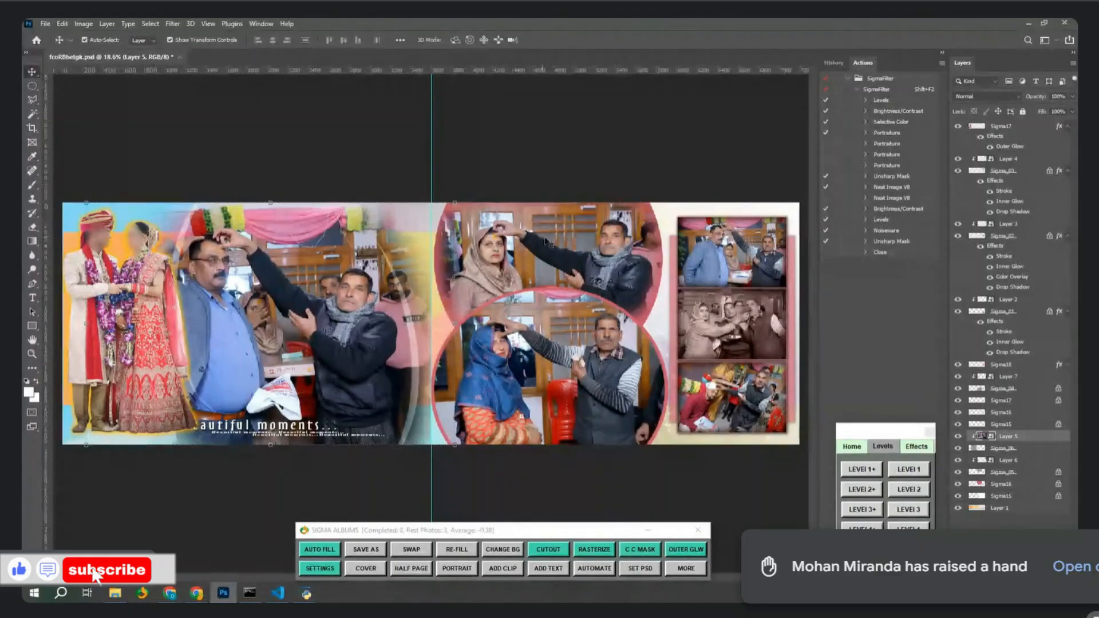
pyautogui.click(548, 243)
pyautogui.click(570, 411)
pyautogui.click(719, 320)
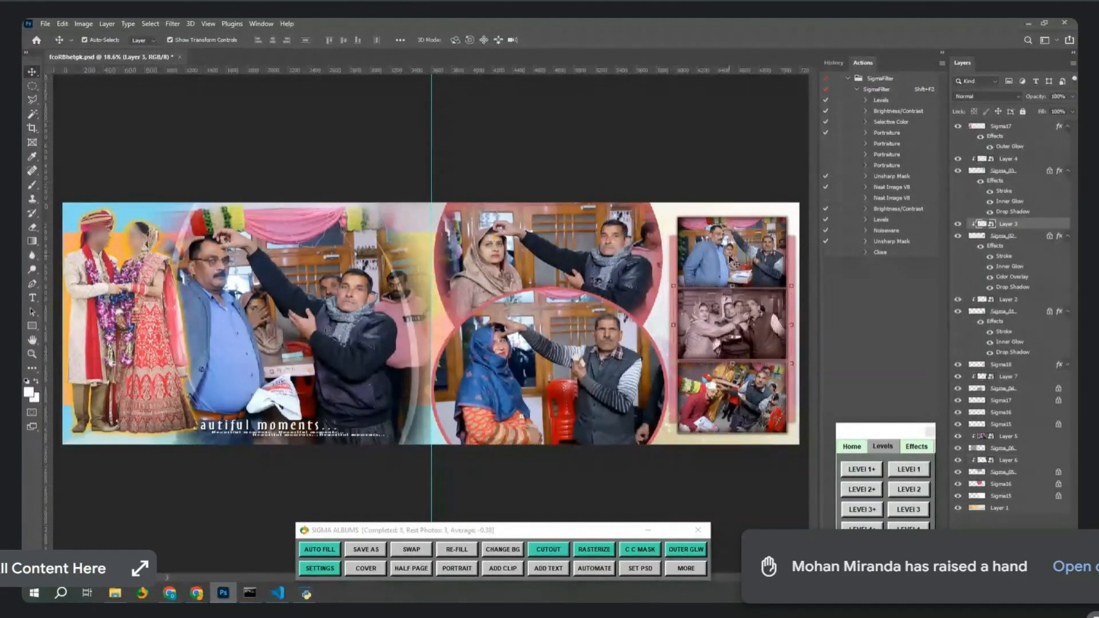
pyautogui.click(715, 289)
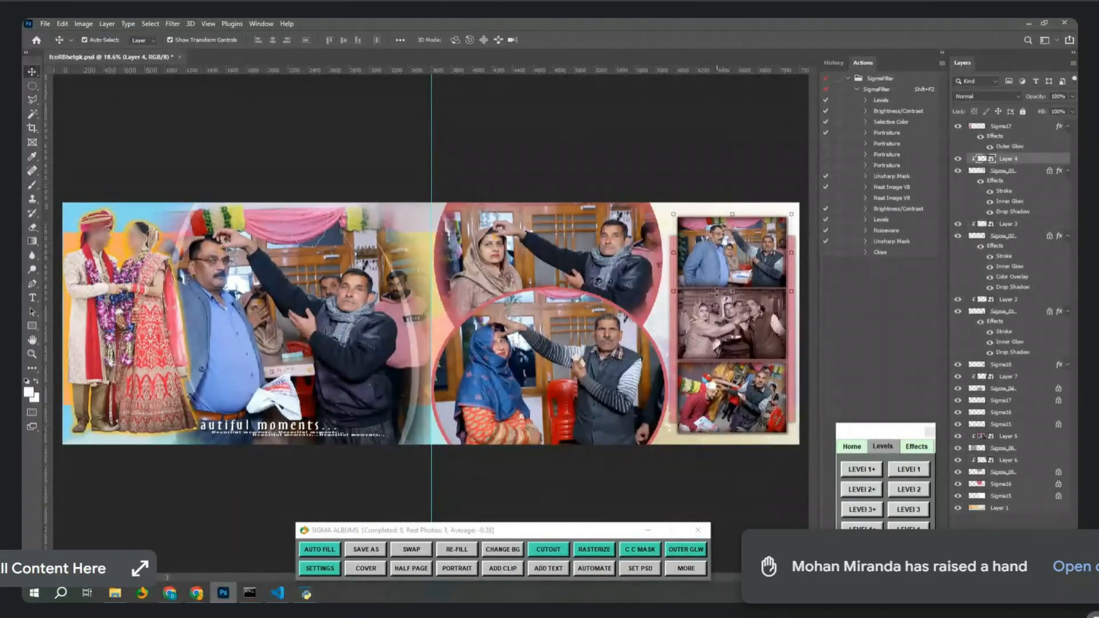
pyautogui.click(199, 43)
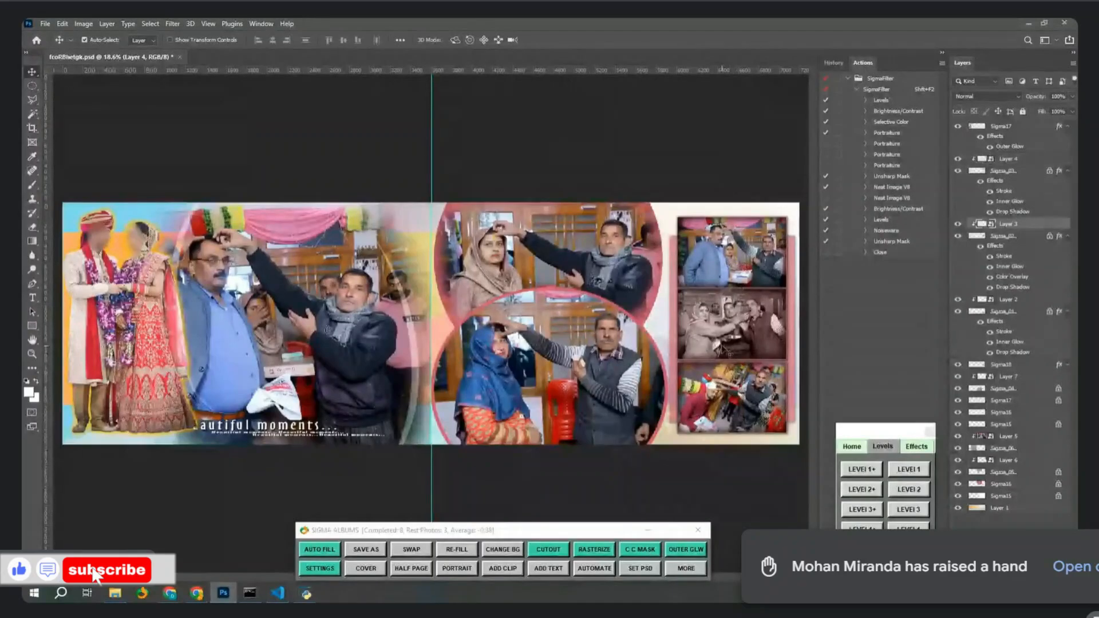
pyautogui.click(743, 344)
pyautogui.click(209, 42)
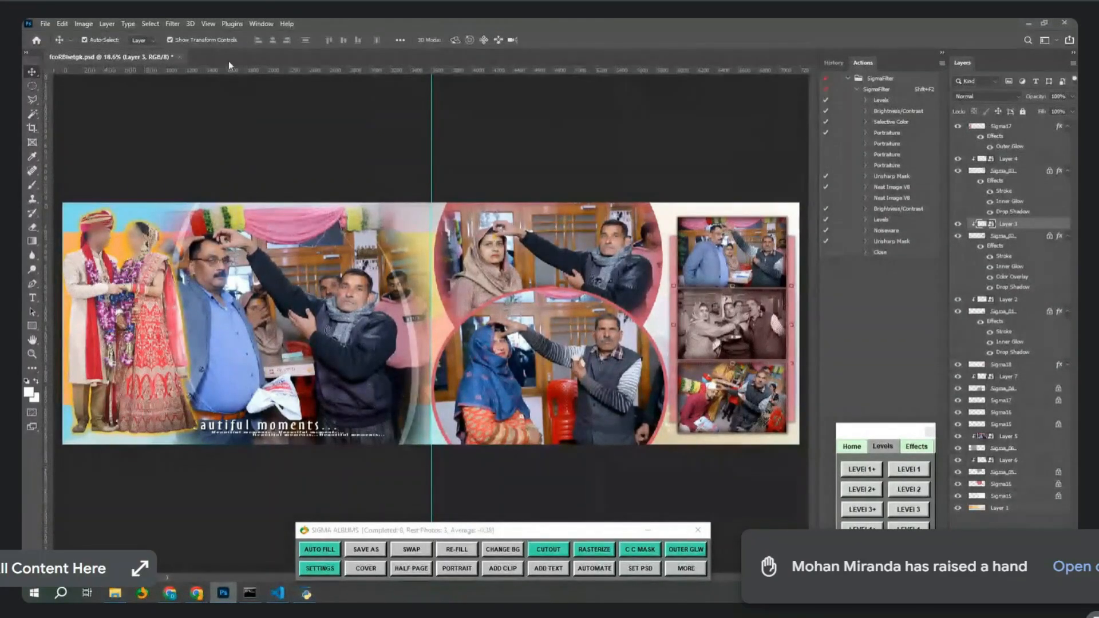
pyautogui.click(570, 370)
pyautogui.keyDown('shift'); pyautogui.click(716, 326); pyautogui.keyUp('shift')
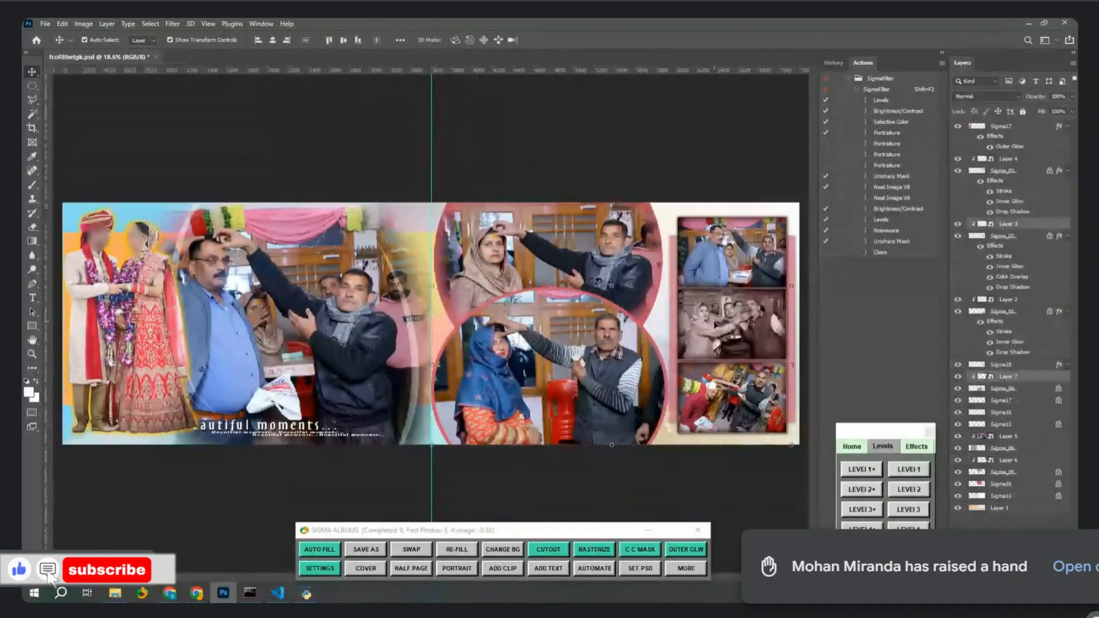
pyautogui.click(409, 550)
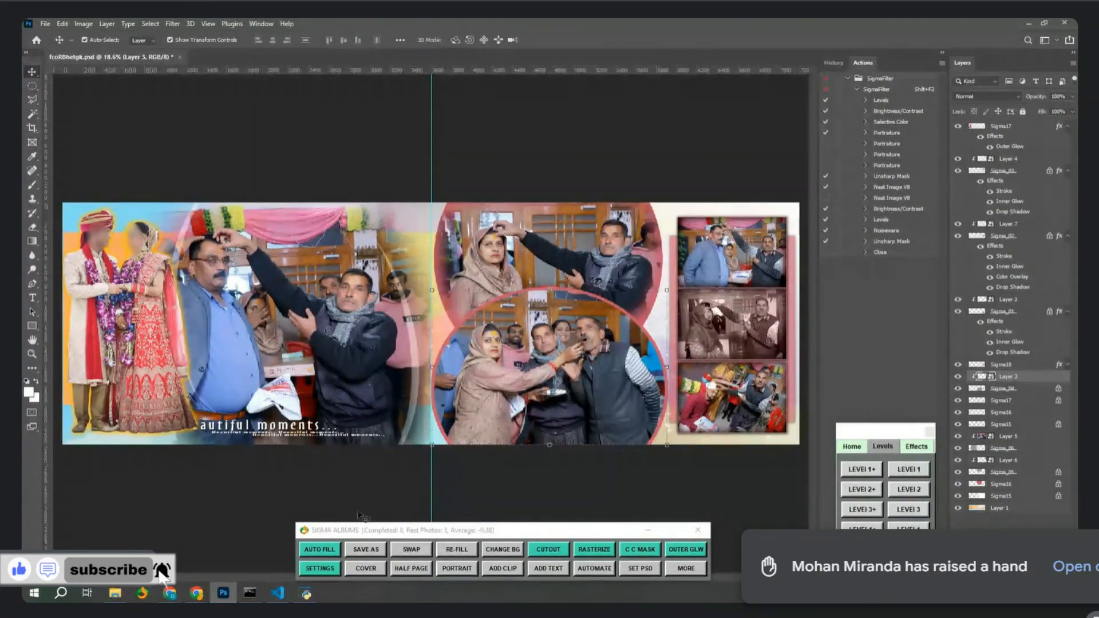
# Add a ring-light clip from RING_LIGHTS and place it on the lower circle photo.
pyautogui.click(505, 572)
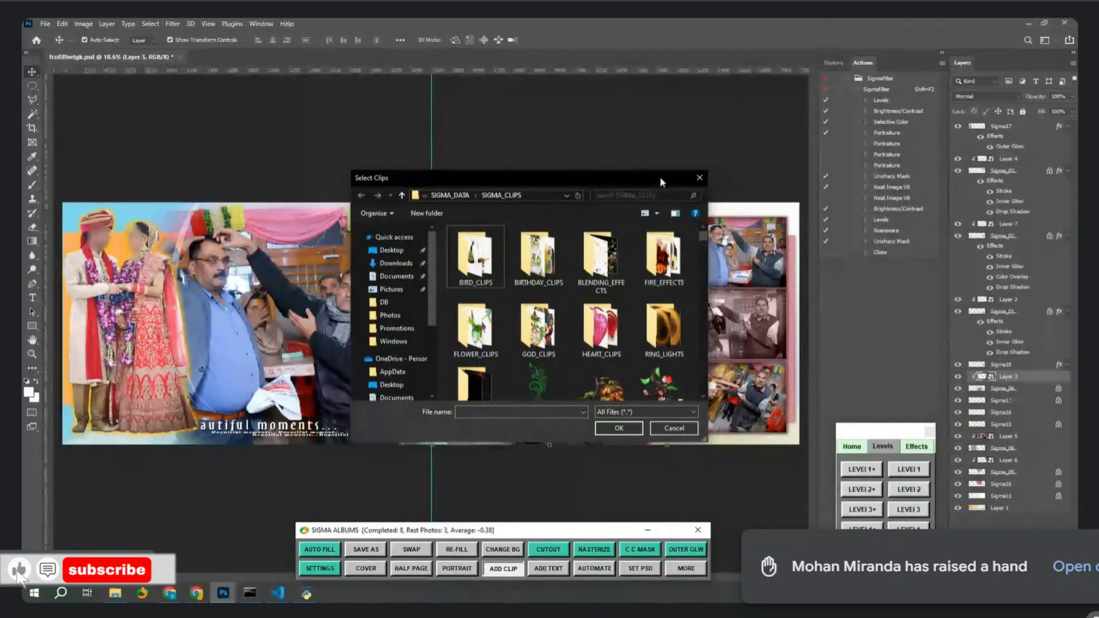
pyautogui.doubleClick(659, 176)
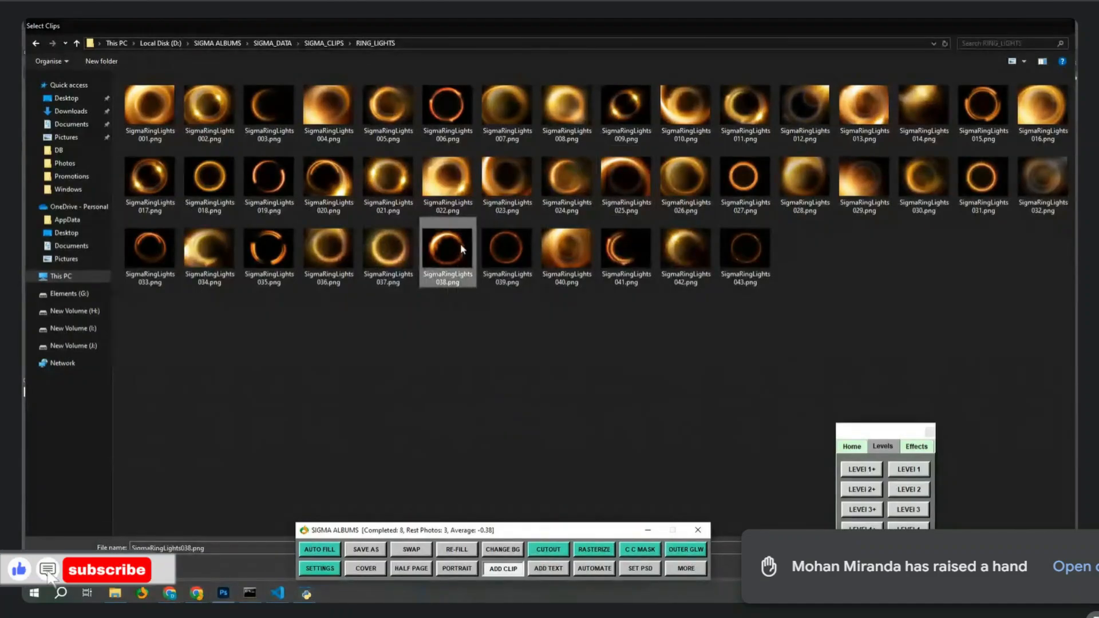
pyautogui.doubleClick(460, 242)
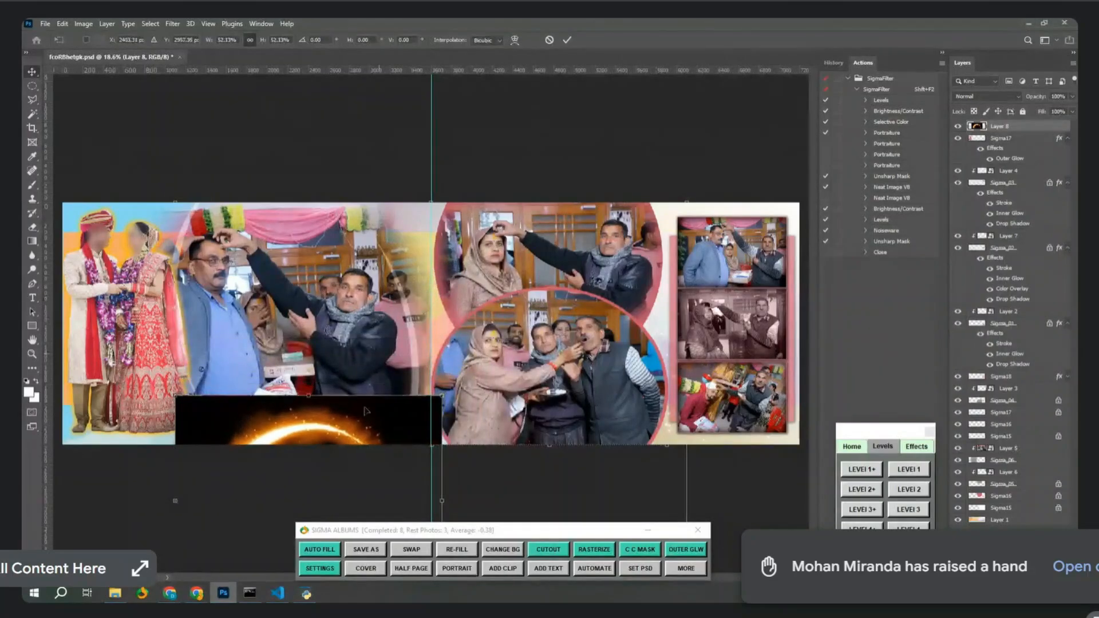
pyautogui.moveTo(382, 402); pyautogui.dragTo(577, 295)
pyautogui.press('Return')
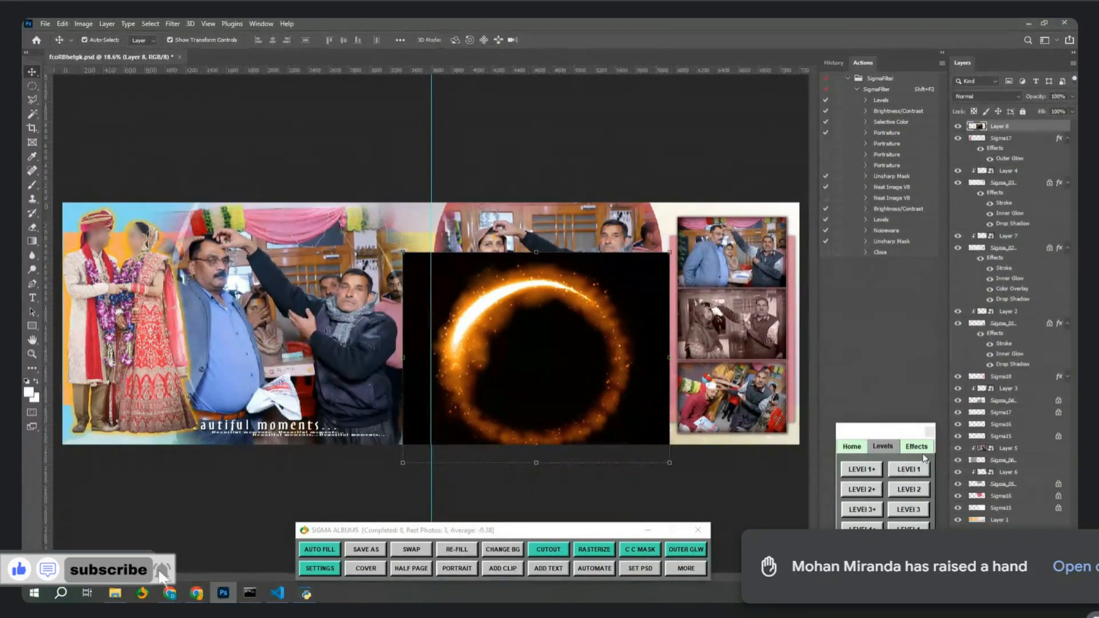
# Set the ring to Color Dodge and enlarge it to circle the lower photo.
pyautogui.click(986, 96)
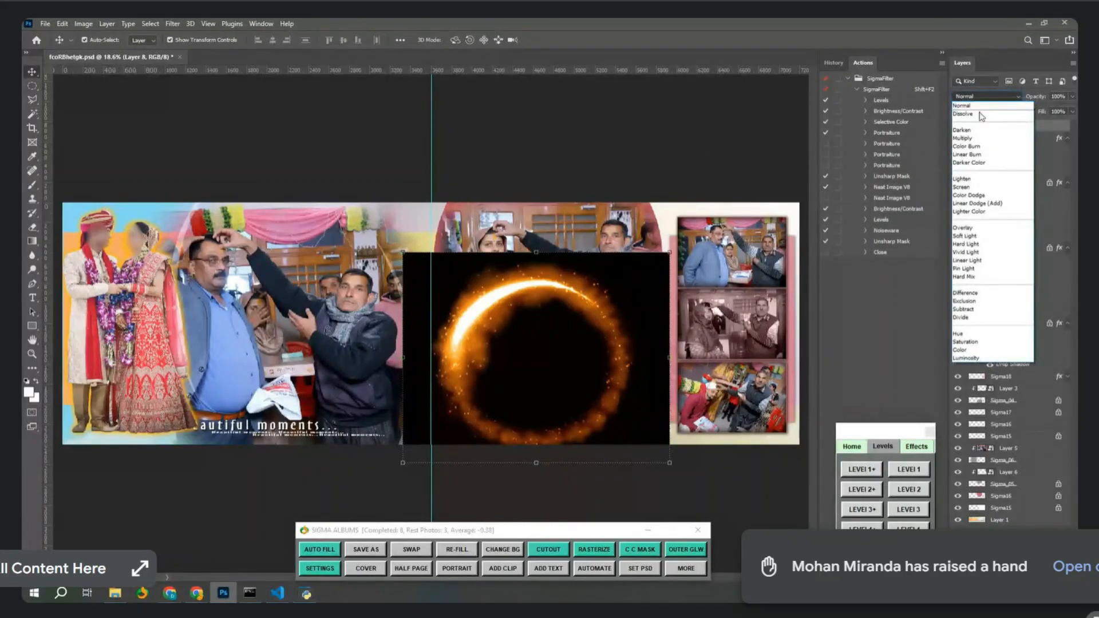
pyautogui.click(968, 195)
pyautogui.moveTo(497, 305)
pyautogui.mouseDown()
pyautogui.moveTo(477, 326)
pyautogui.moveTo(485, 311)
pyautogui.mouseUp()
pyautogui.moveTo(658, 366); pyautogui.dragTo(735, 399)
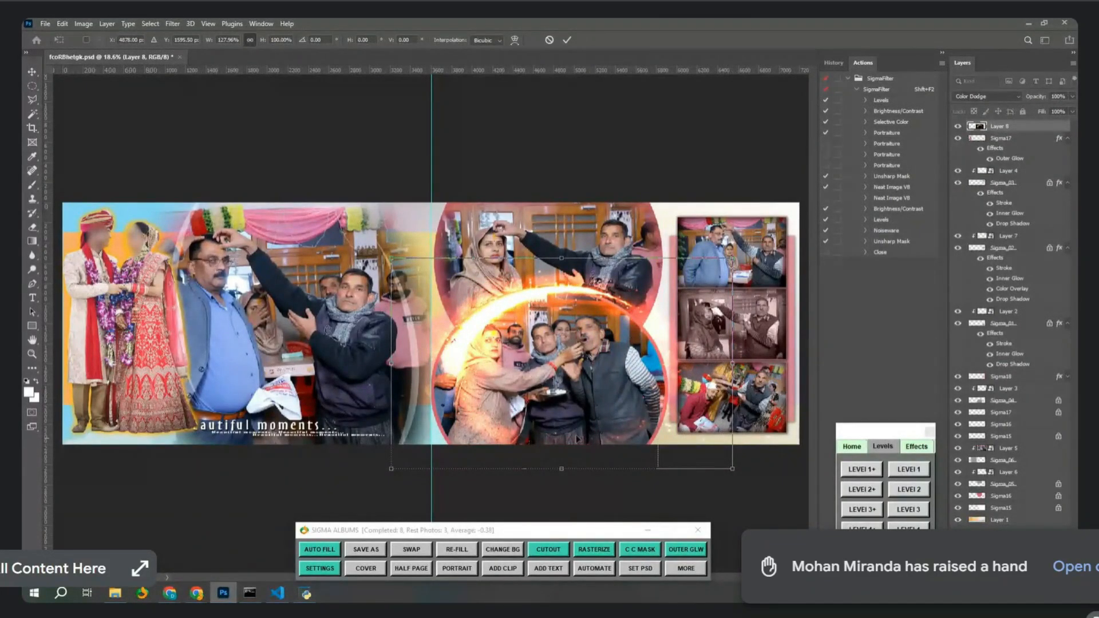
pyautogui.moveTo(396, 376); pyautogui.dragTo(366, 376)
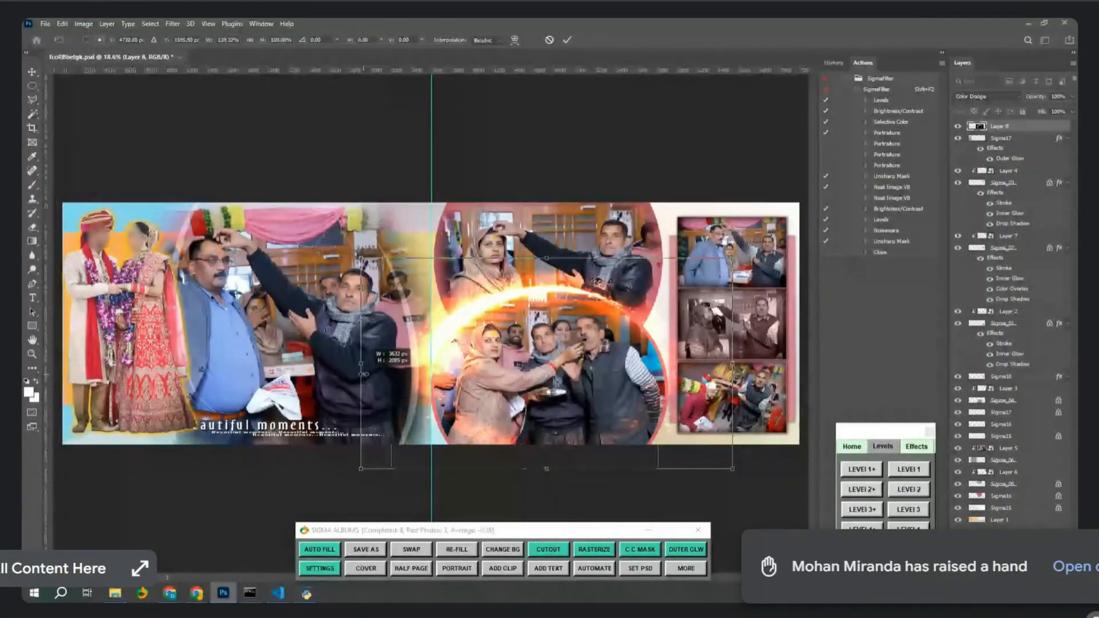
pyautogui.moveTo(530, 470); pyautogui.dragTo(532, 517)
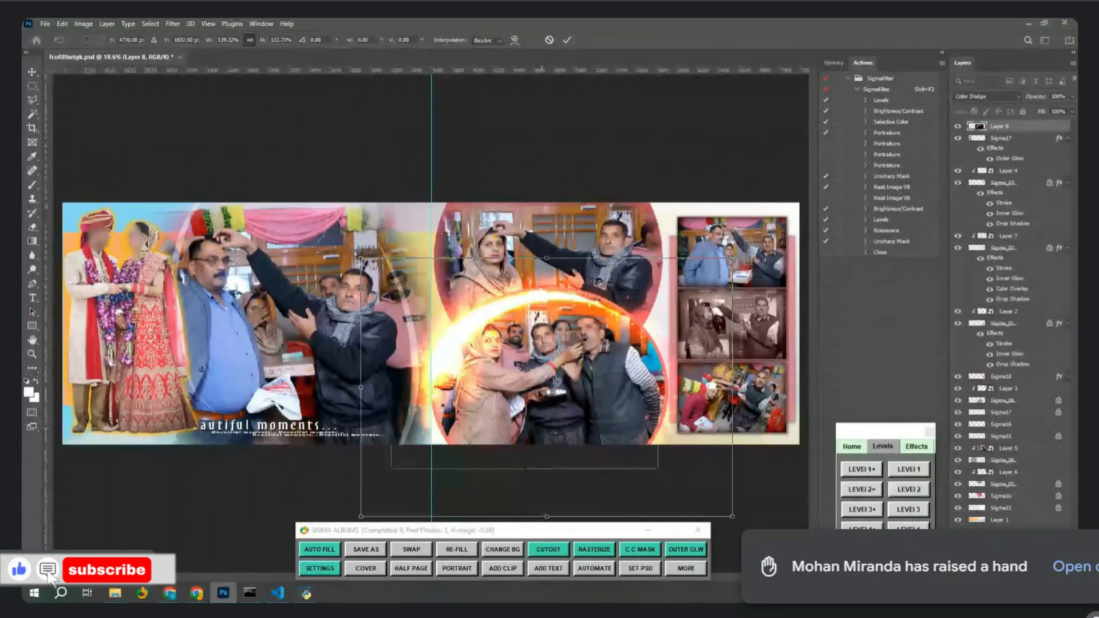
pyautogui.moveTo(477, 324); pyautogui.dragTo(474, 307)
pyautogui.press('Return')
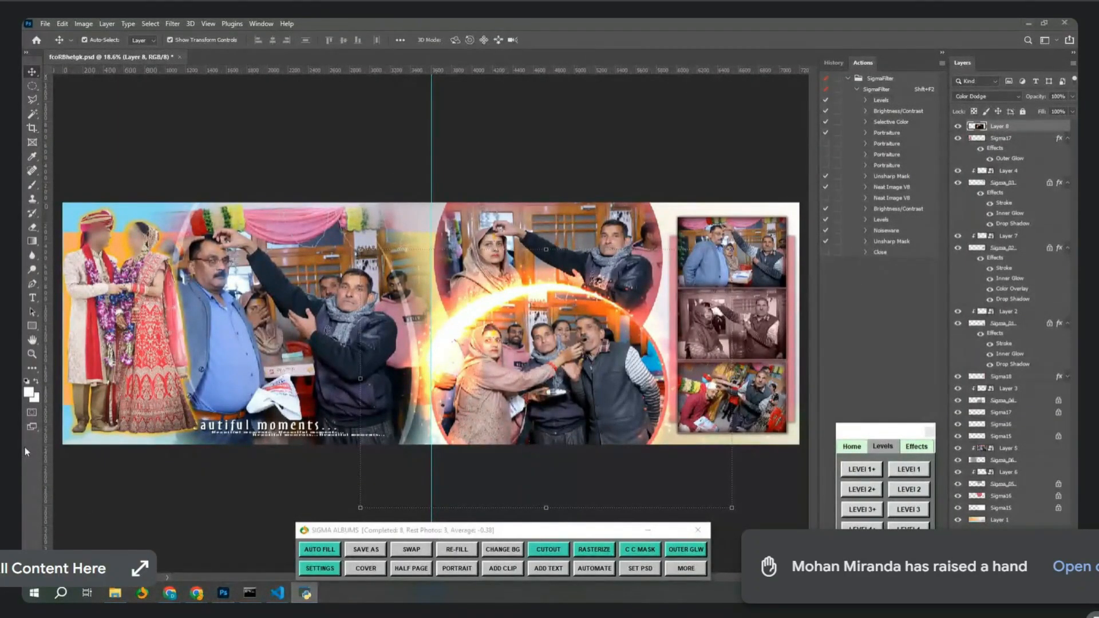
pyautogui.moveTo(335, 237); pyautogui.dragTo(541, 330)
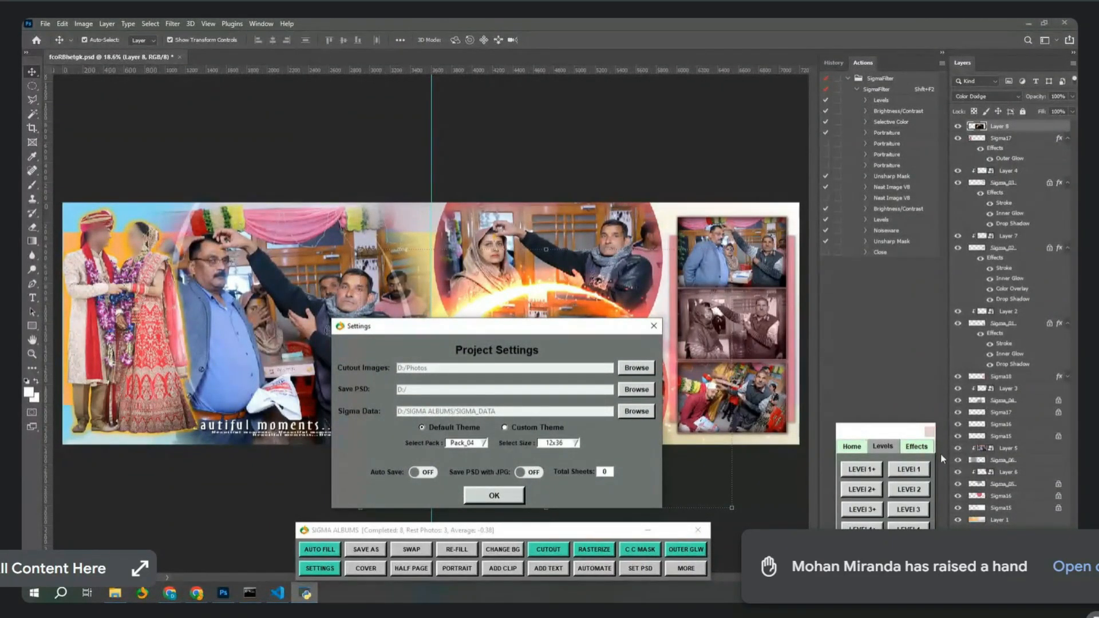
# Create a PSD folder in Downloads and make it Sigma Albums' PSD save location.
pyautogui.click(653, 325)
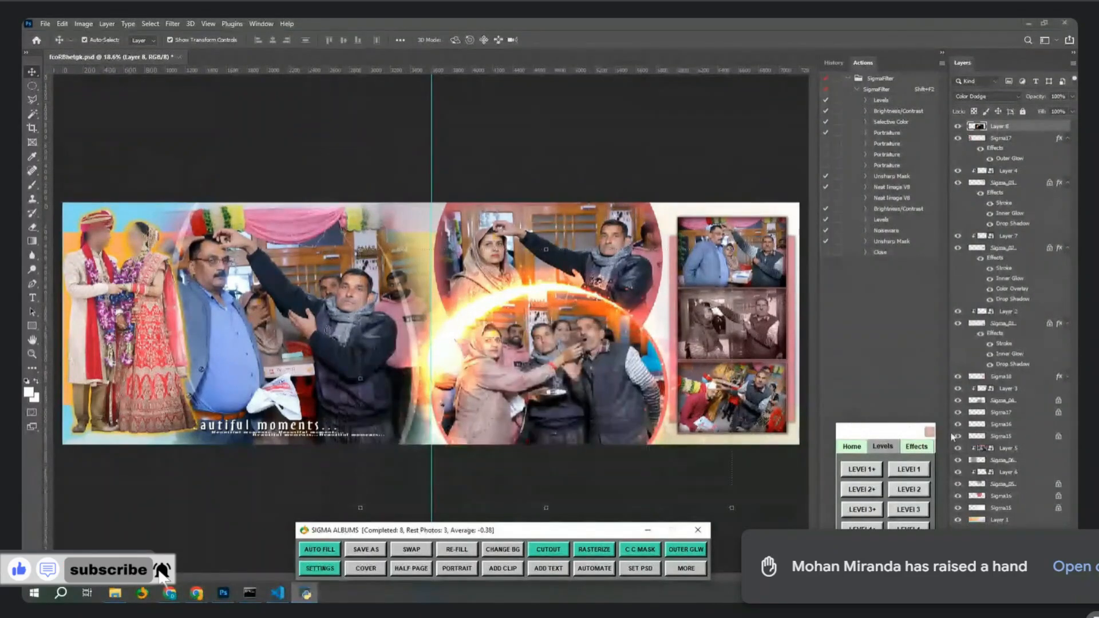
pyautogui.click(313, 566)
pyautogui.moveTo(733, 311); pyautogui.dragTo(593, 342)
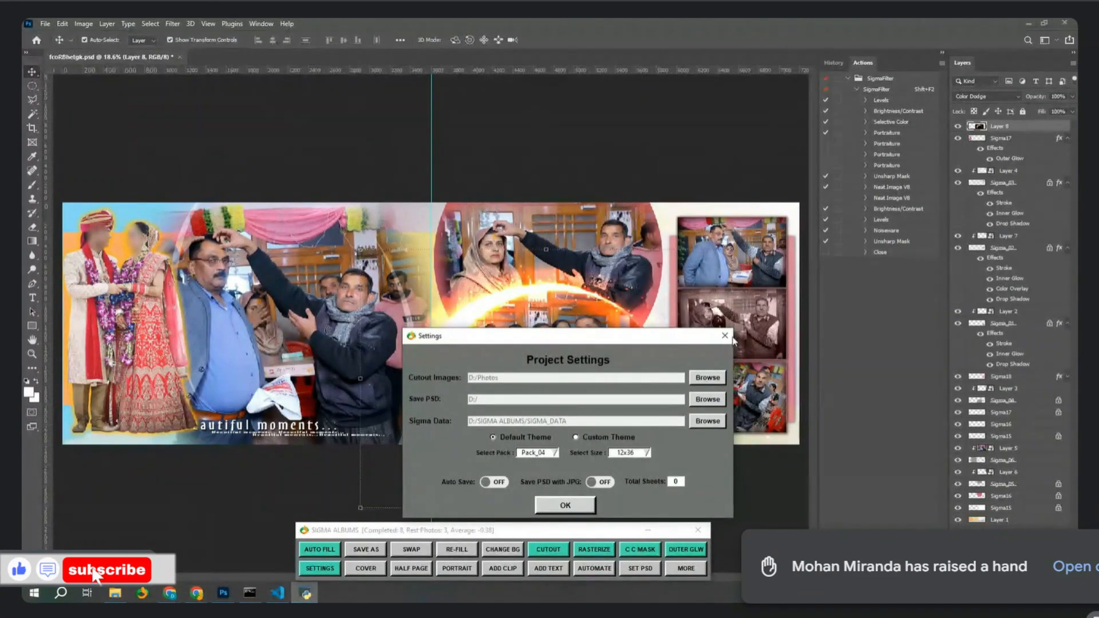
pyautogui.click(725, 336)
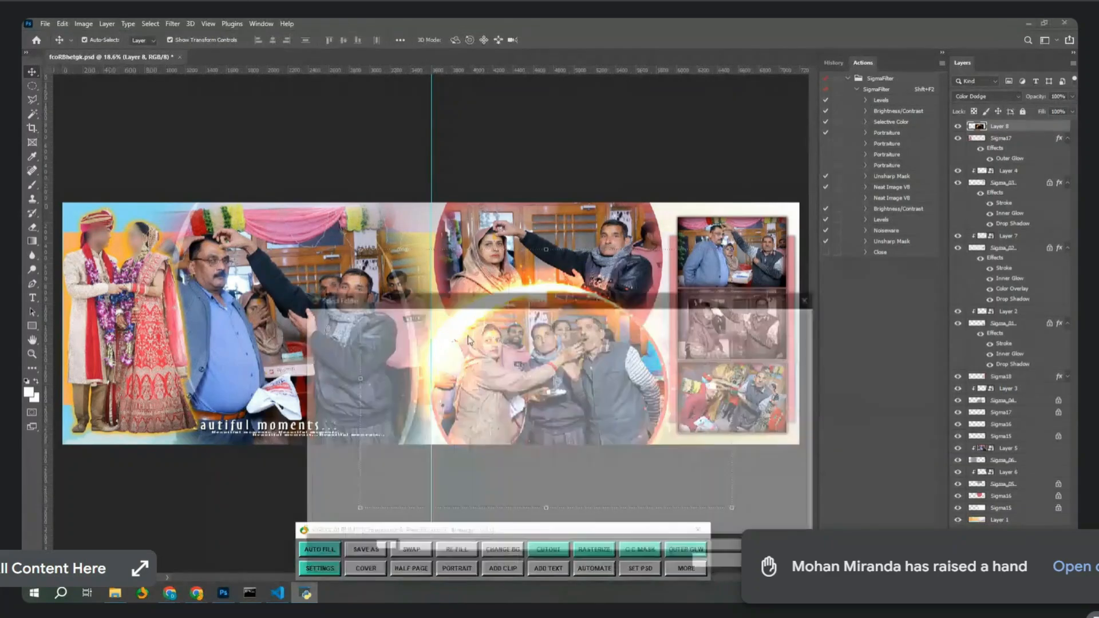
pyautogui.click(355, 365)
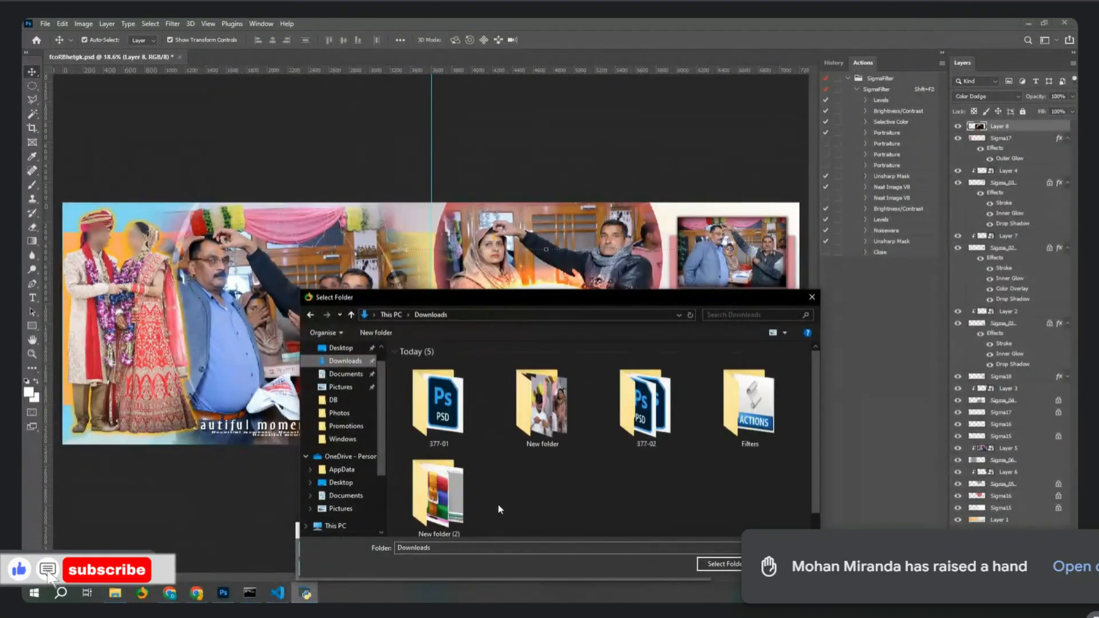
pyautogui.hotkey('ctrl', 'shift', 'n')
pyautogui.write('PSD')
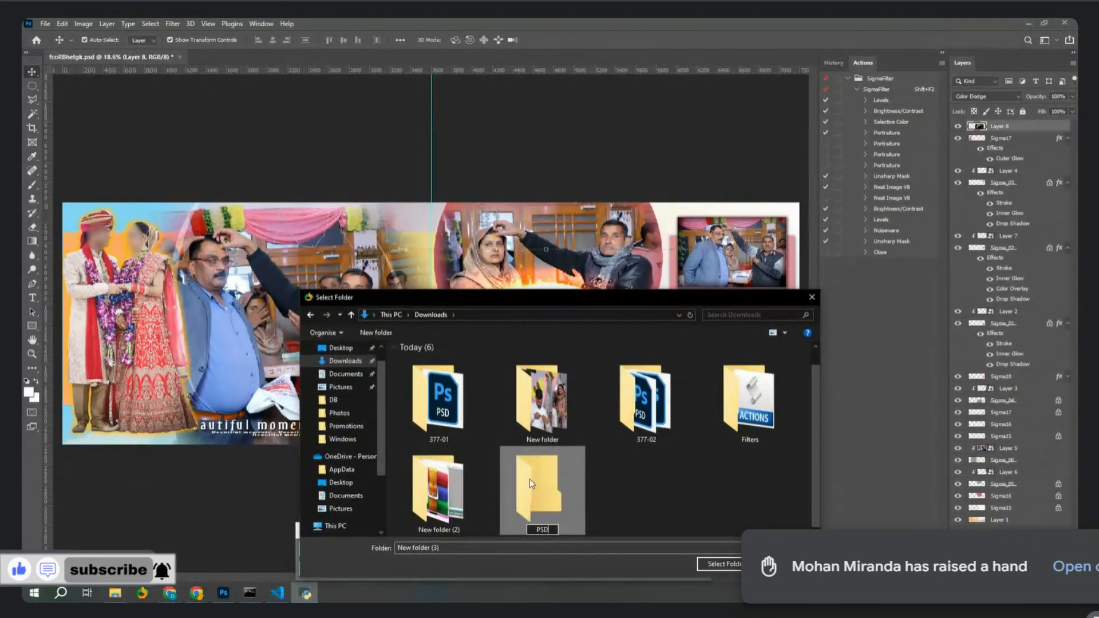
pyautogui.press('Return')
pyautogui.click(720, 564)
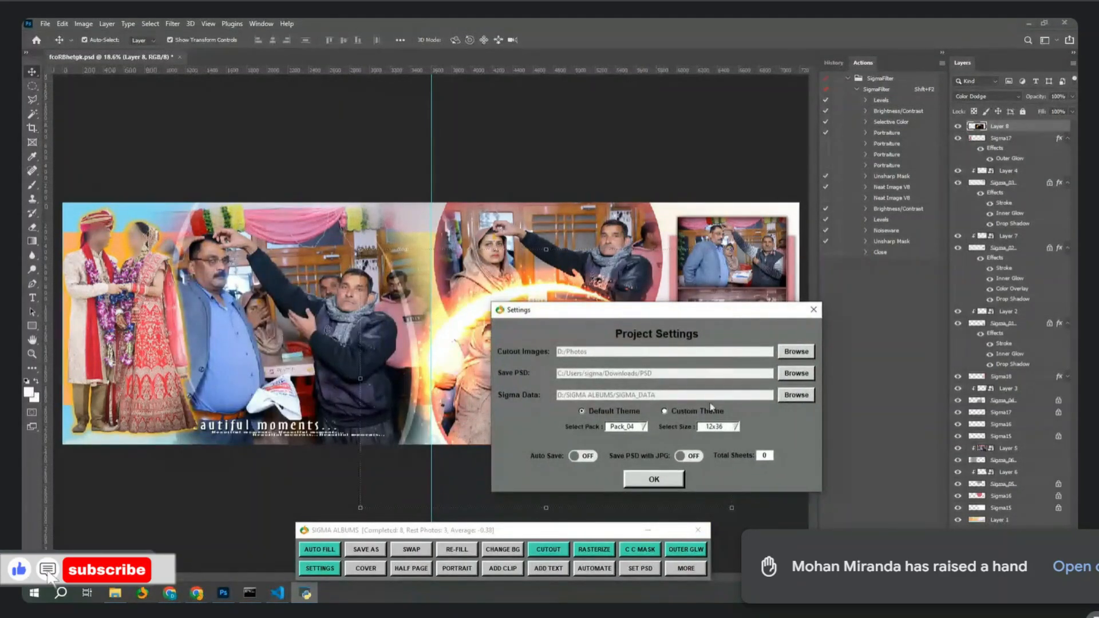
pyautogui.click(658, 480)
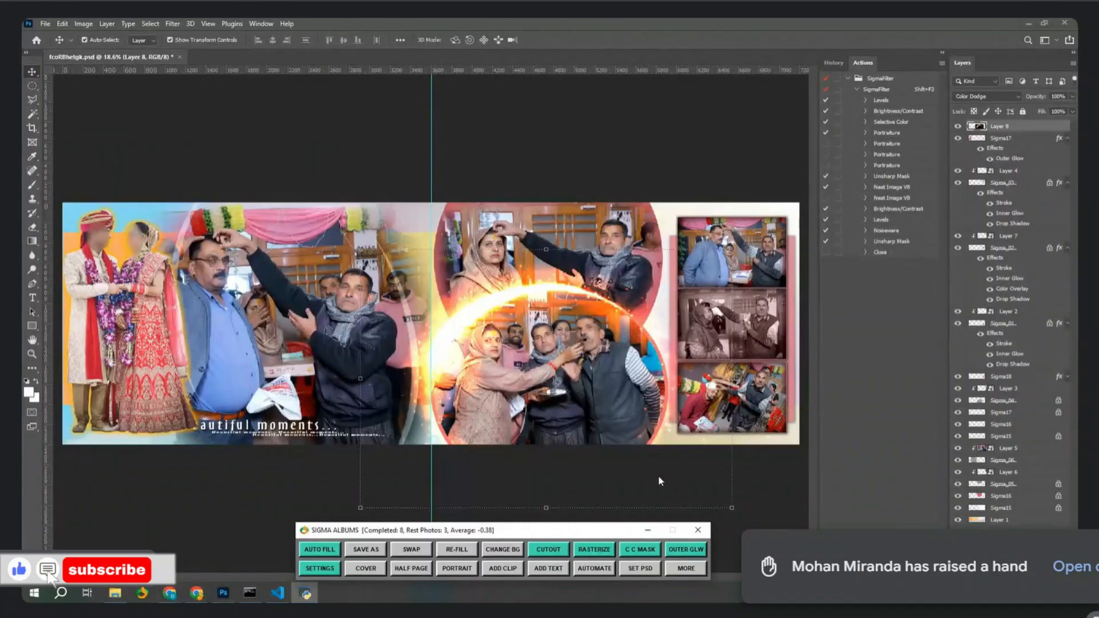
# Save the spread as 001 in Downloads\PSD and close the document.
pyautogui.click(348, 549)
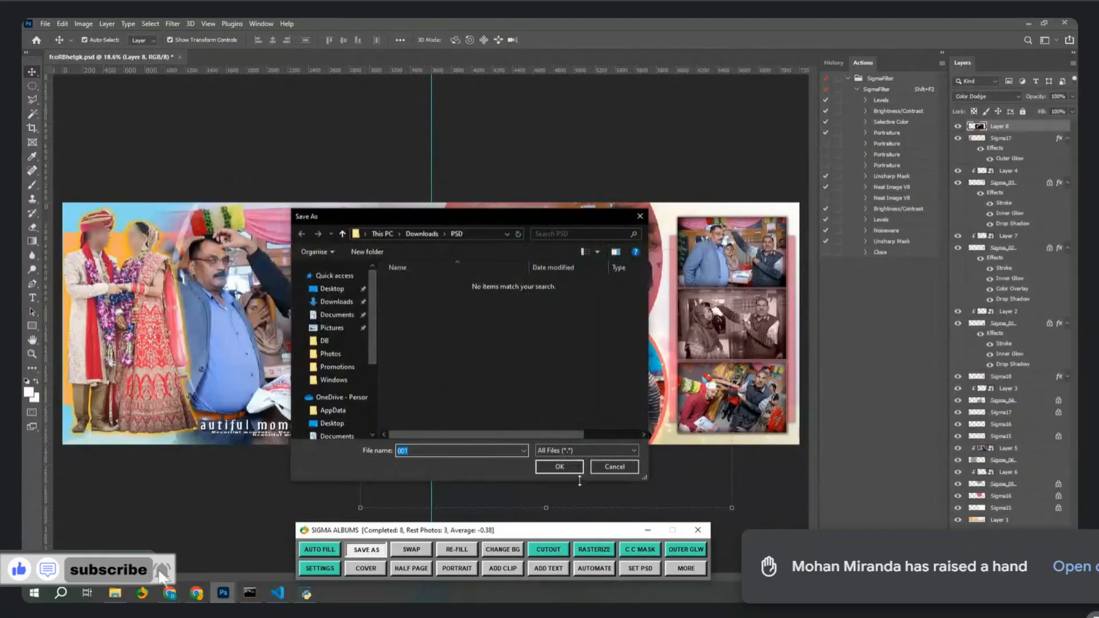
pyautogui.click(571, 467)
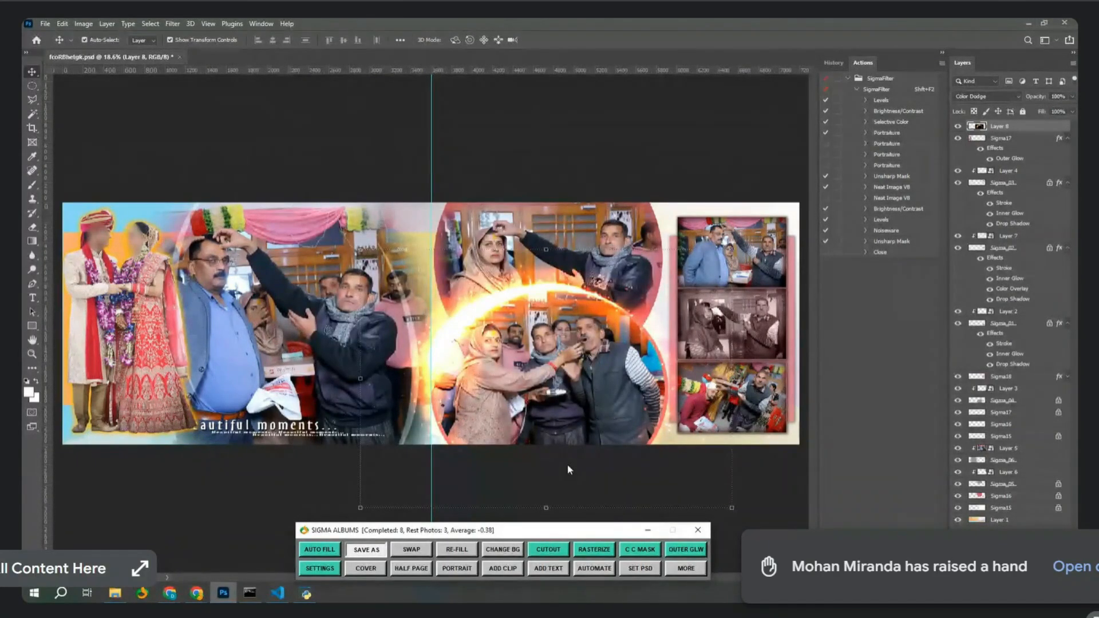
pyautogui.click(180, 58)
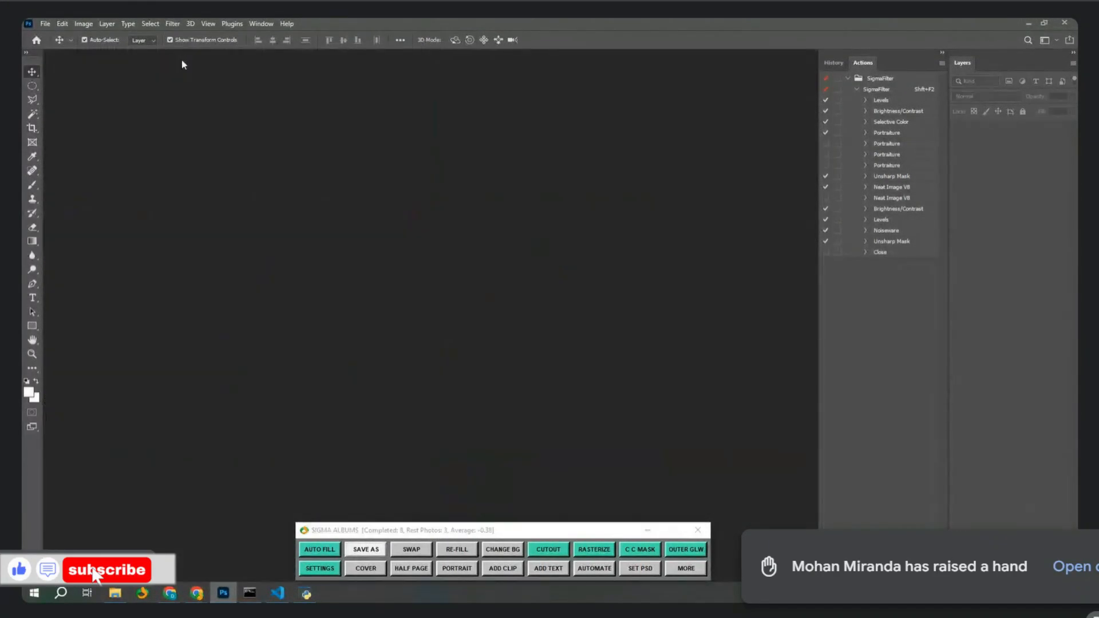
pyautogui.click(116, 593)
# Open Downloads\PSD and paste copies of 001.psd until the folder holds four spreads.
pyautogui.click(68, 104)
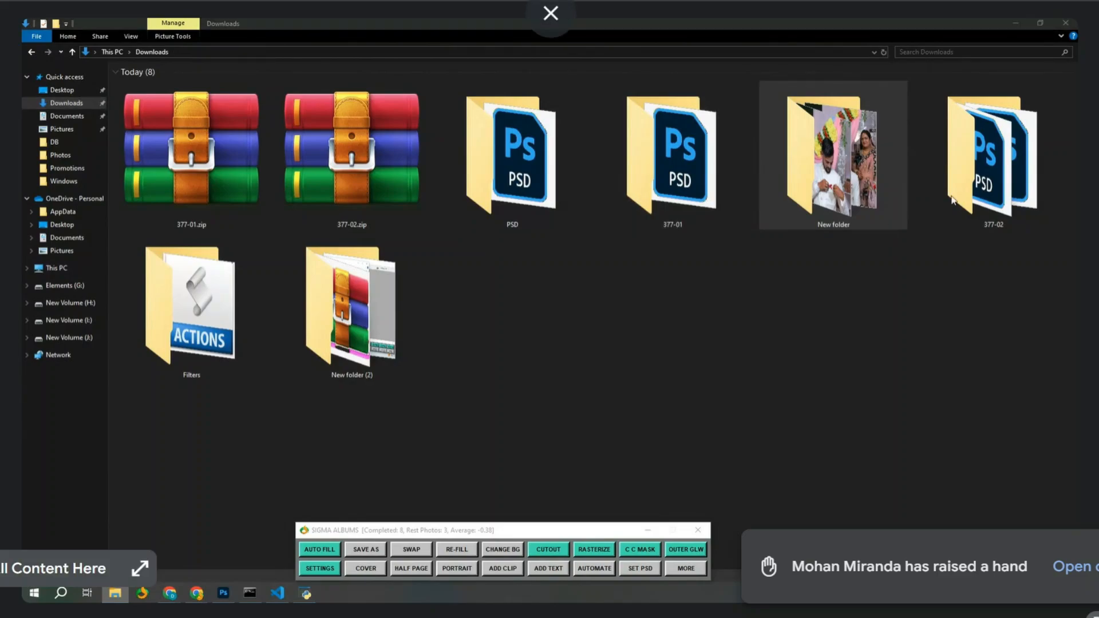
pyautogui.doubleClick(558, 154)
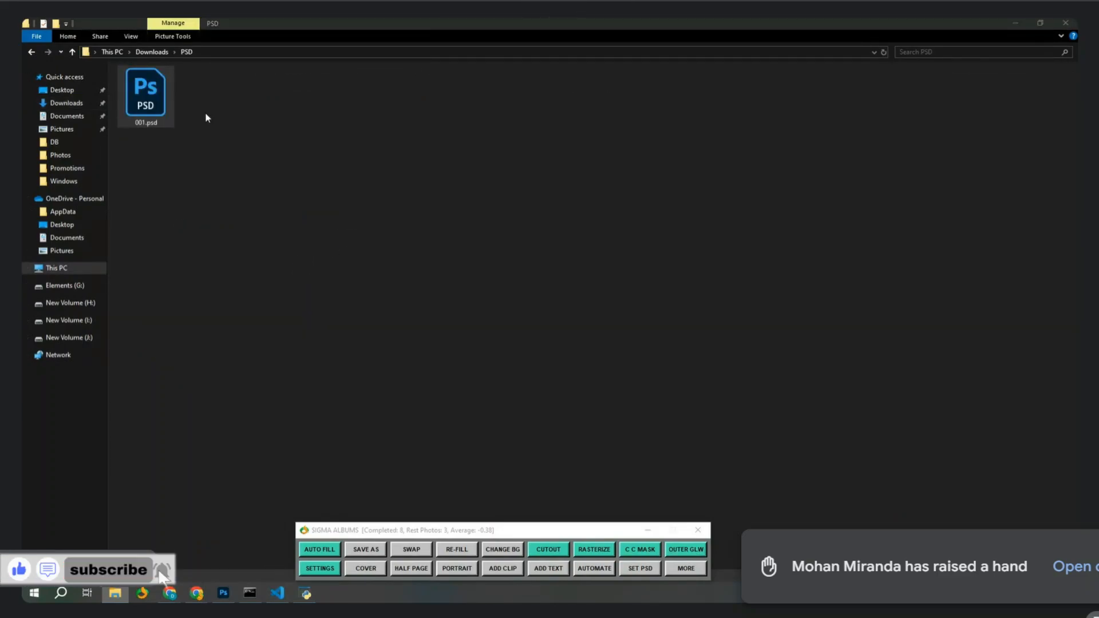
pyautogui.hotkey('ctrl', 'v')
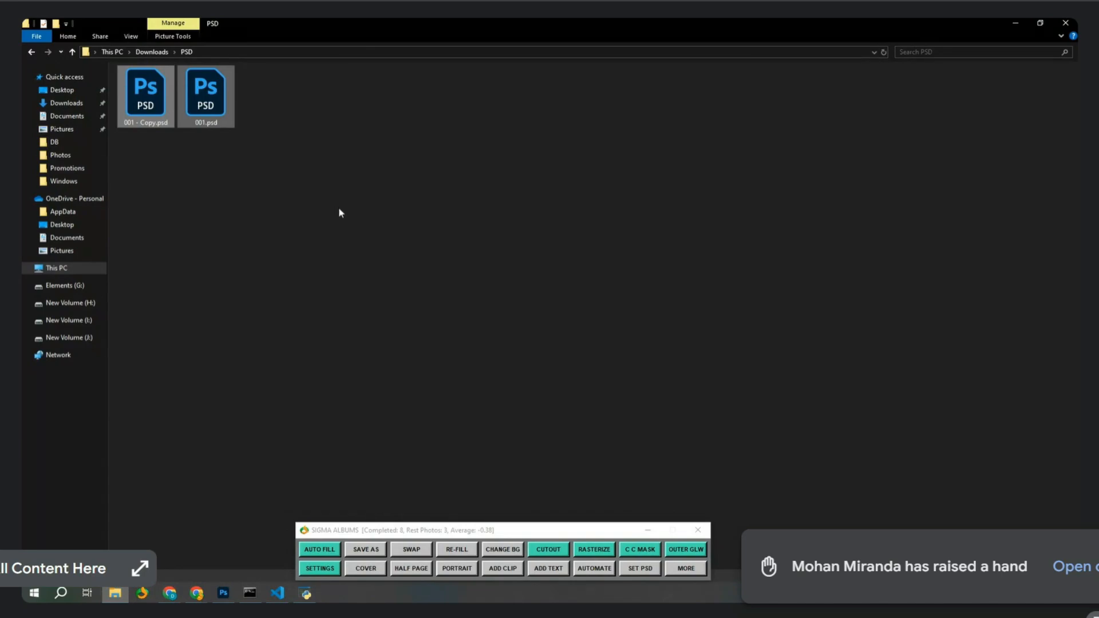
pyautogui.hotkey('ctrl', 'v')
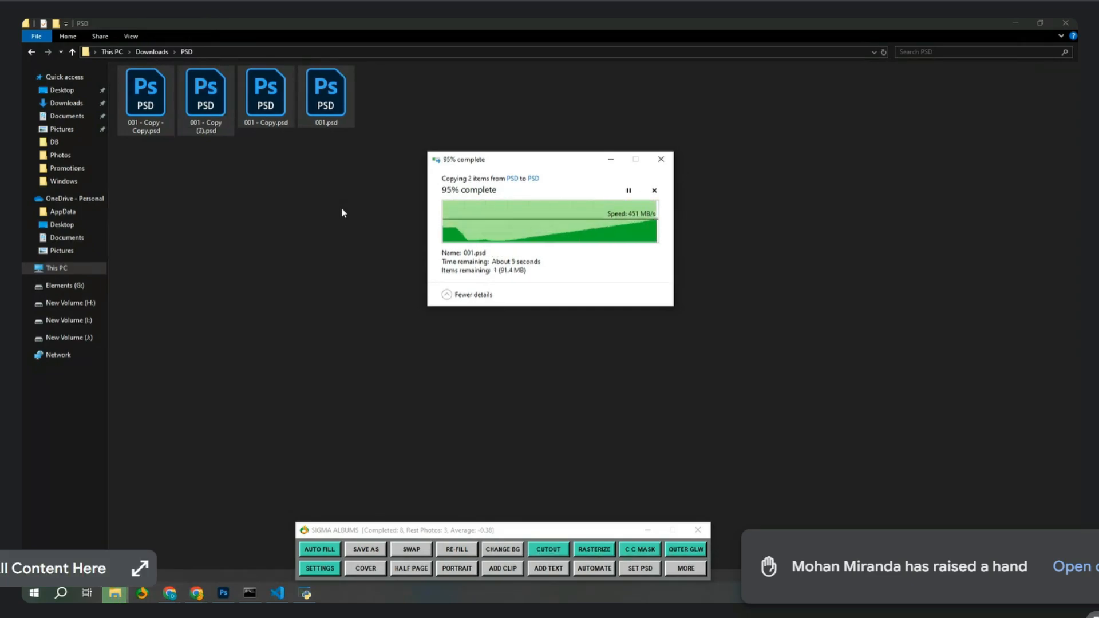
# Run Image Processor on Downloads\PSD, saving every file as JPEG at quality 12.
pyautogui.click(226, 593)
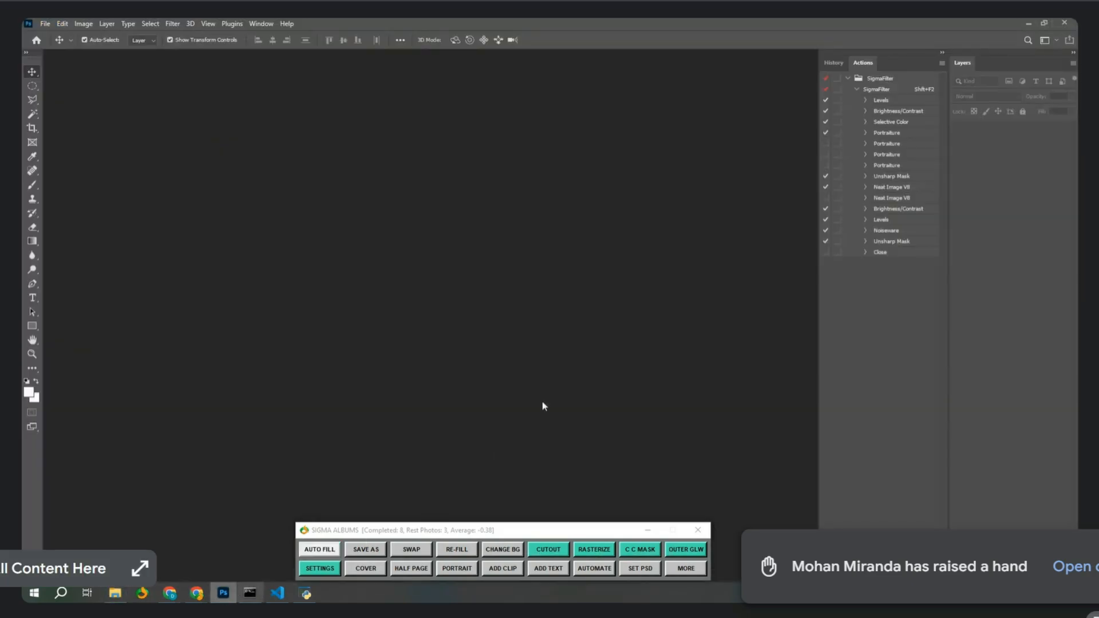
pyautogui.click(47, 27)
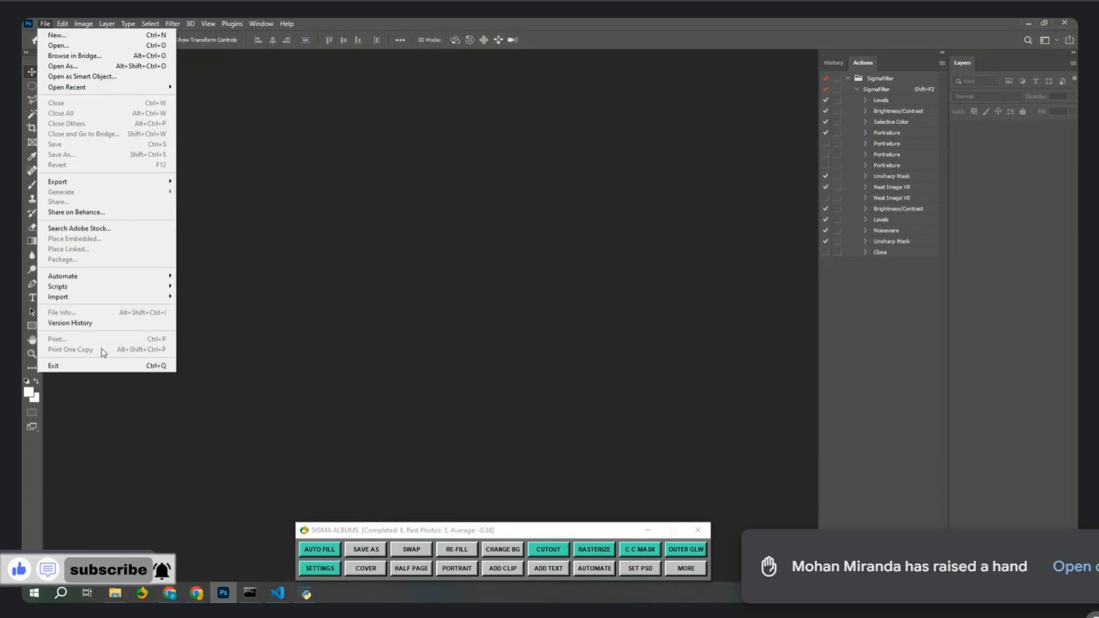
pyautogui.moveTo(99, 282)
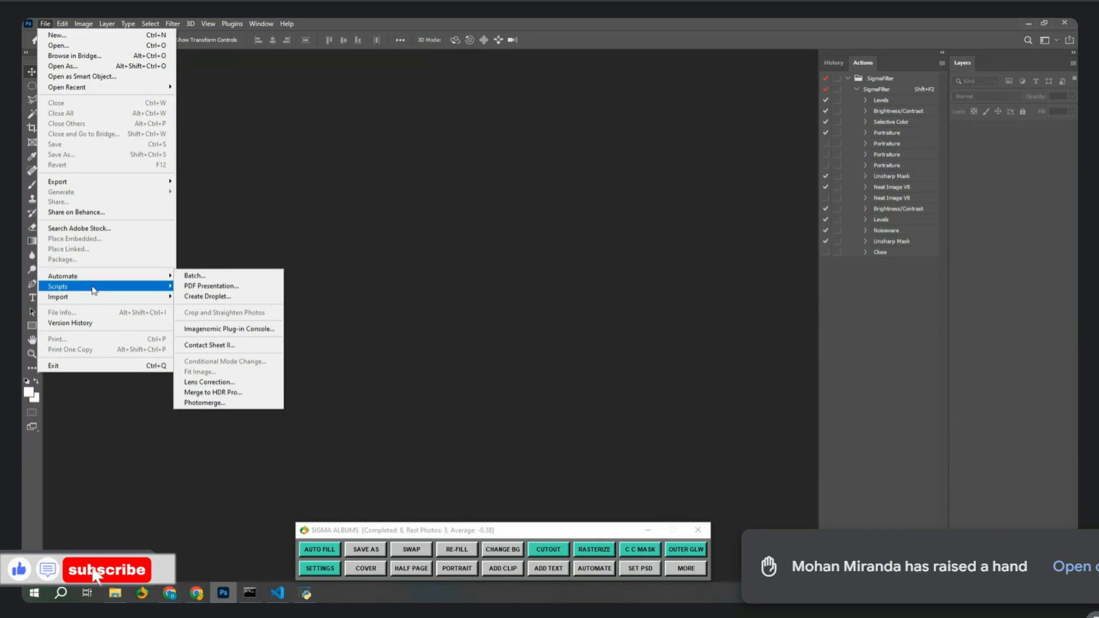
pyautogui.click(211, 289)
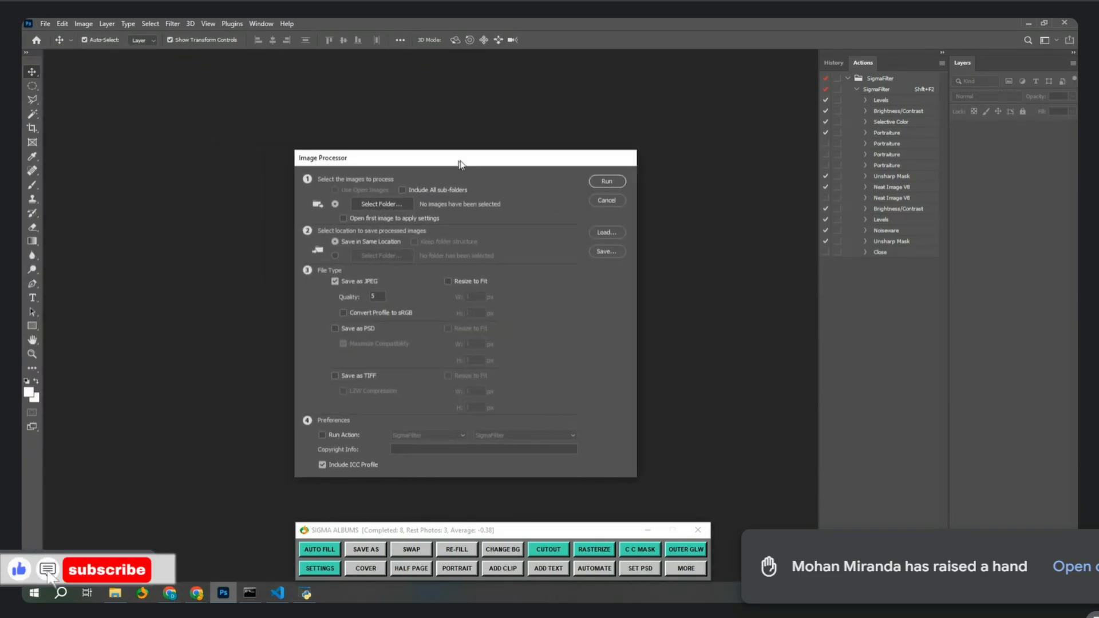
pyautogui.click(415, 200)
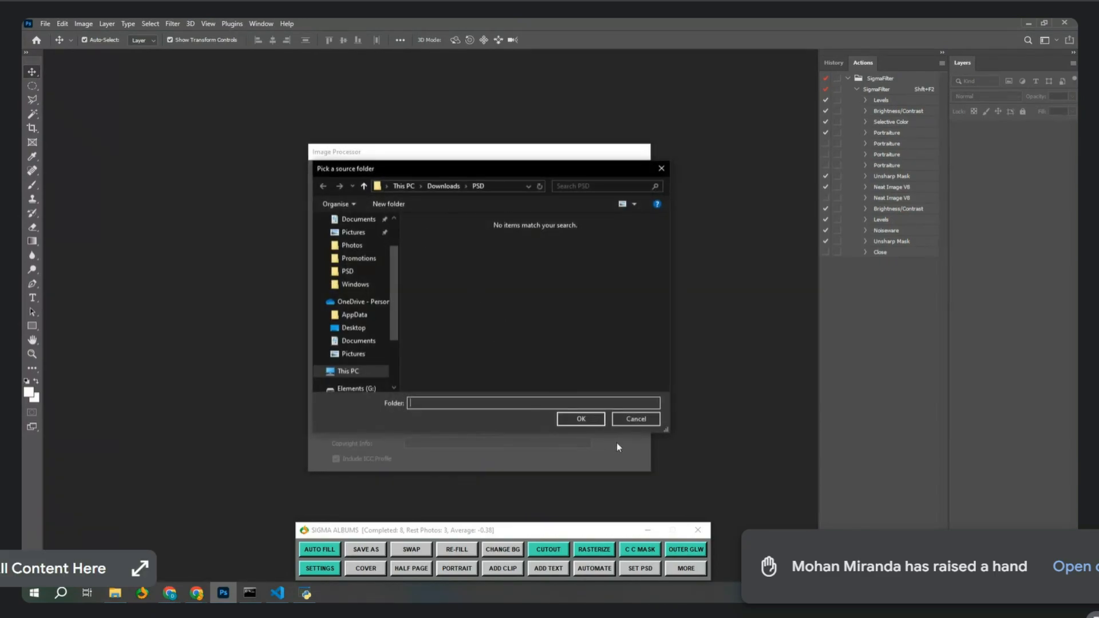
pyautogui.click(594, 422)
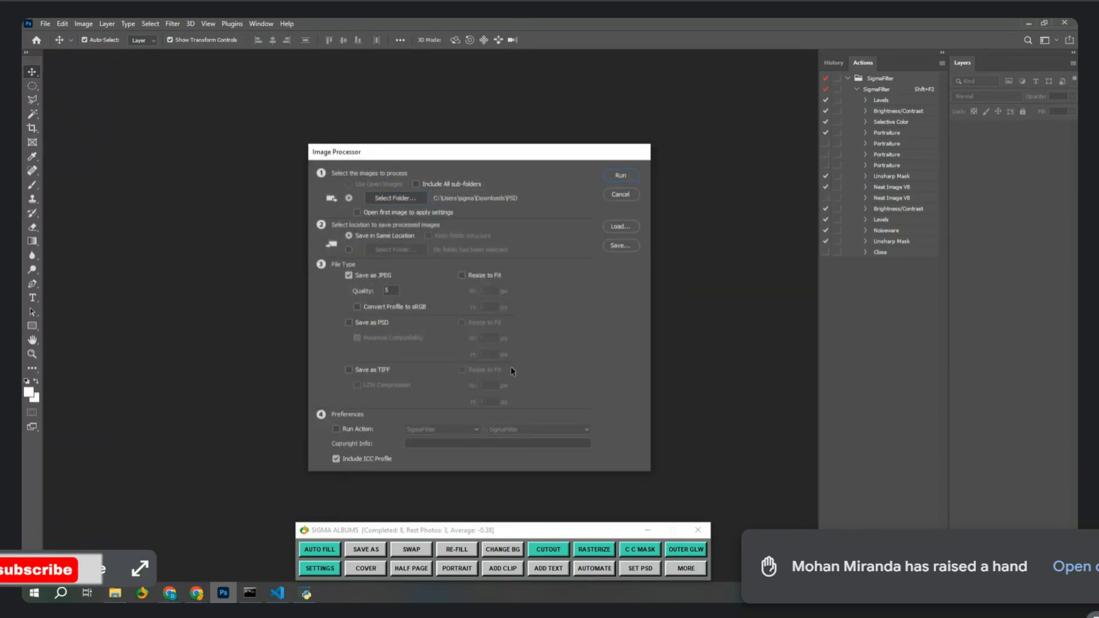
pyautogui.doubleClick(393, 290)
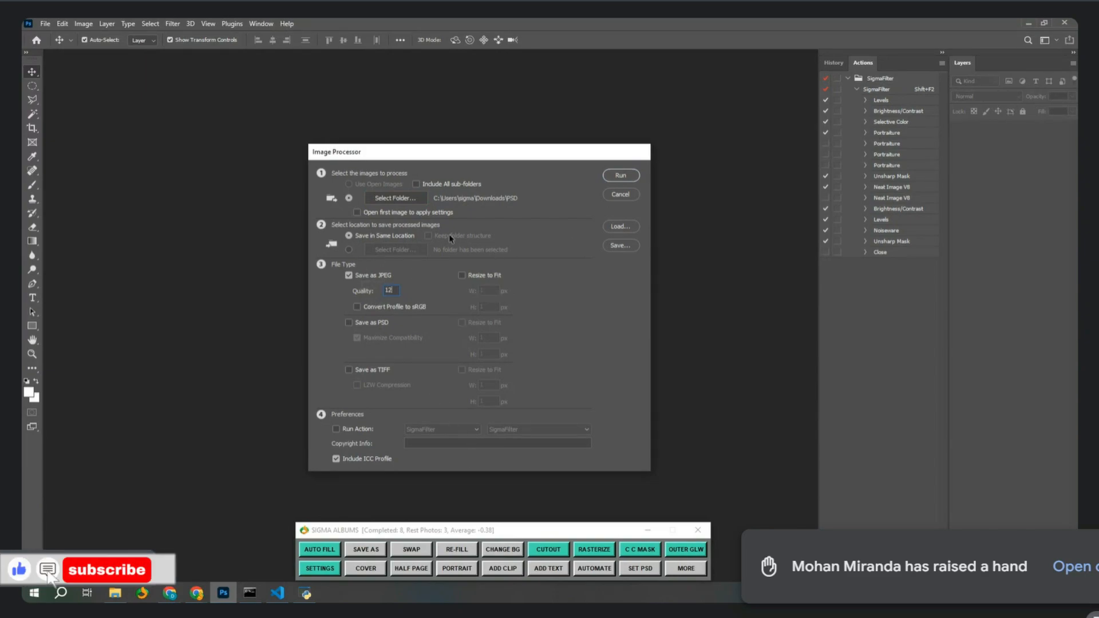
pyautogui.click(620, 175)
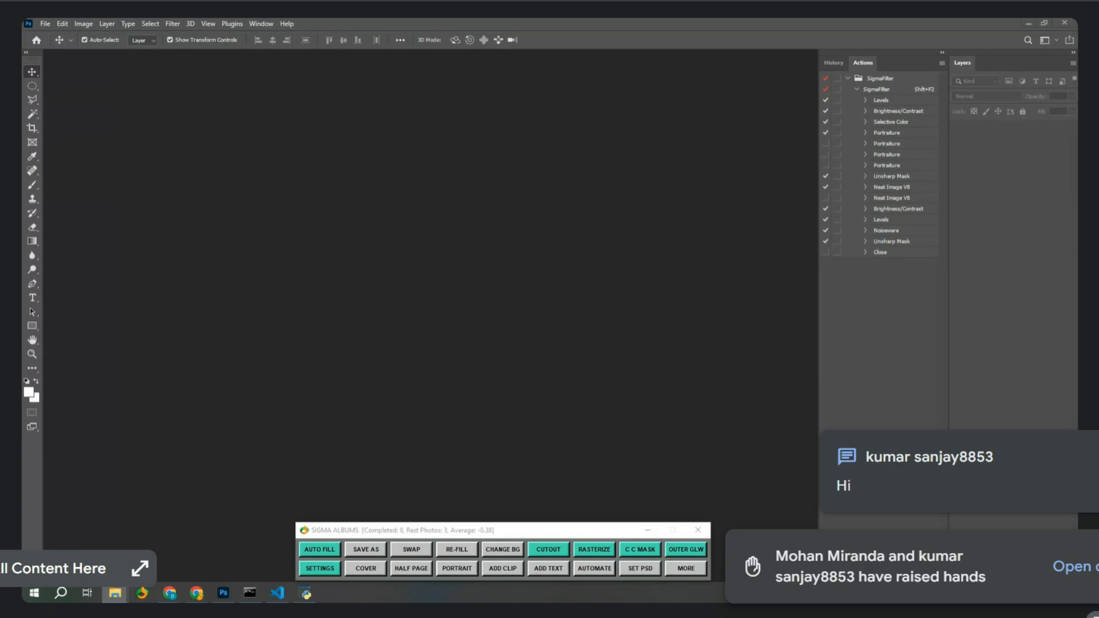
# Launch ACDSee 32 from its IACDSee32 folder.
pyautogui.hotkey('alt', 'Tab')
pyautogui.doubleClick(638, 207)
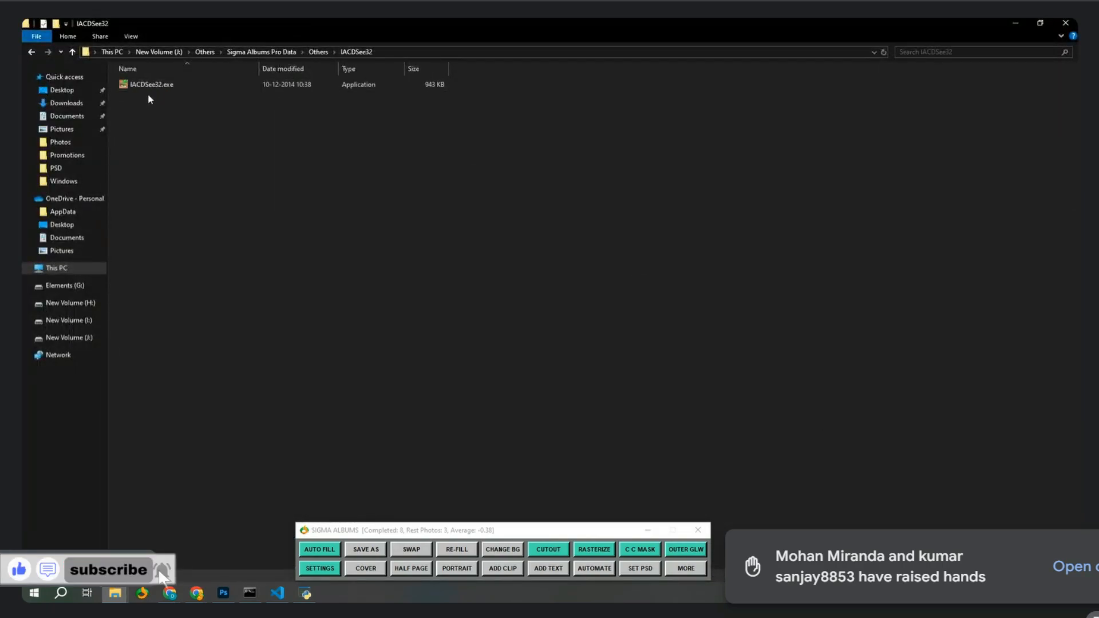
pyautogui.doubleClick(156, 86)
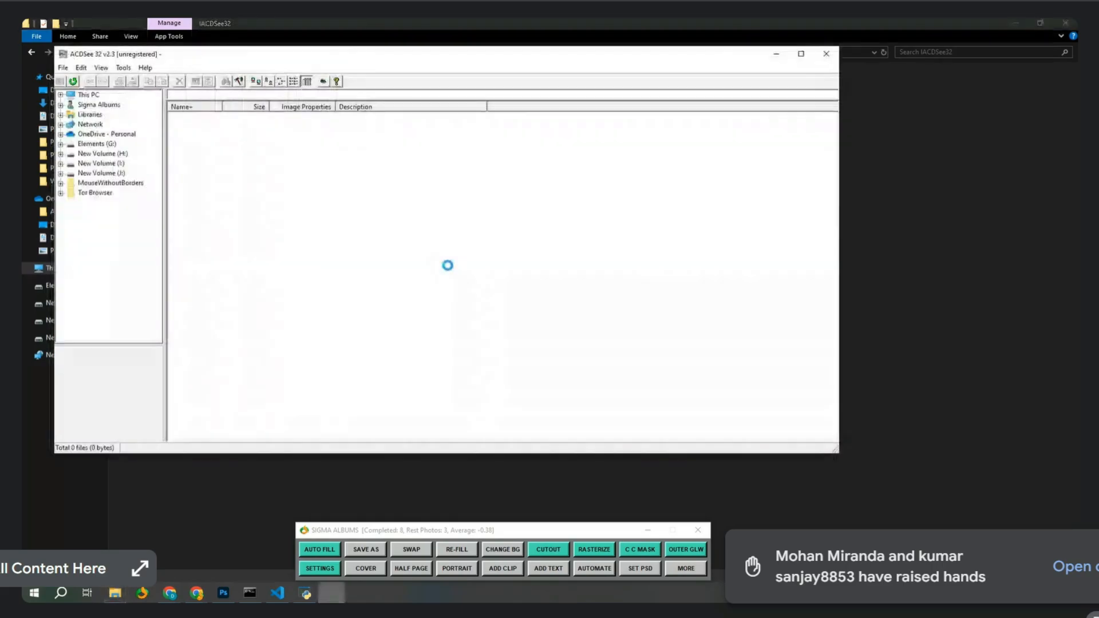
# Permanently delete the JPEG subfolder from the PSD folder.
pyautogui.click(115, 592)
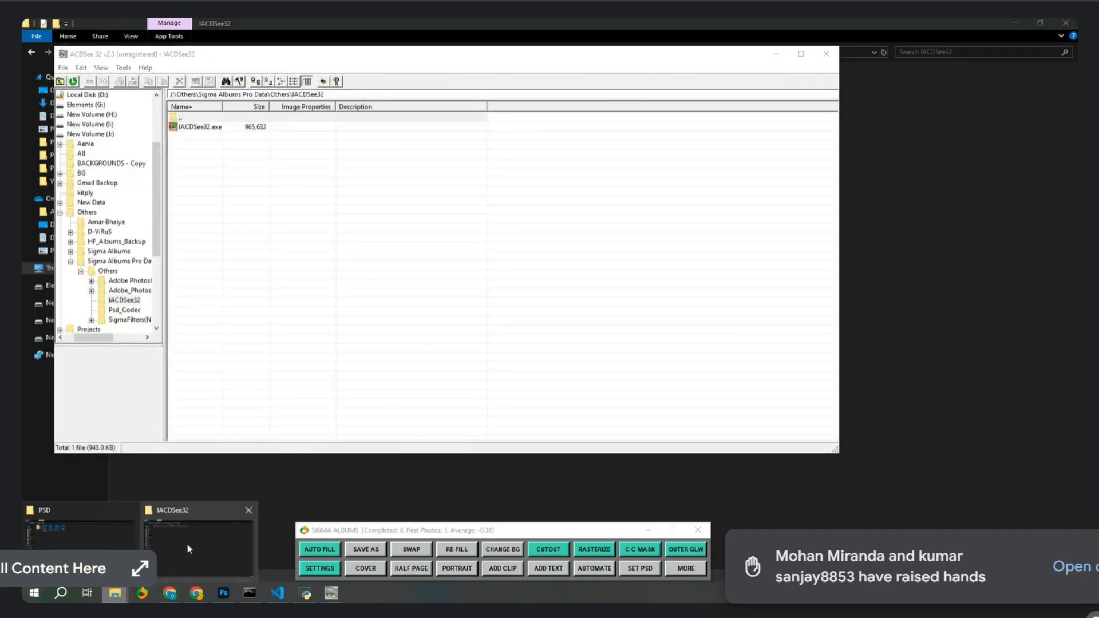
pyautogui.click(81, 544)
pyautogui.doubleClick(147, 94)
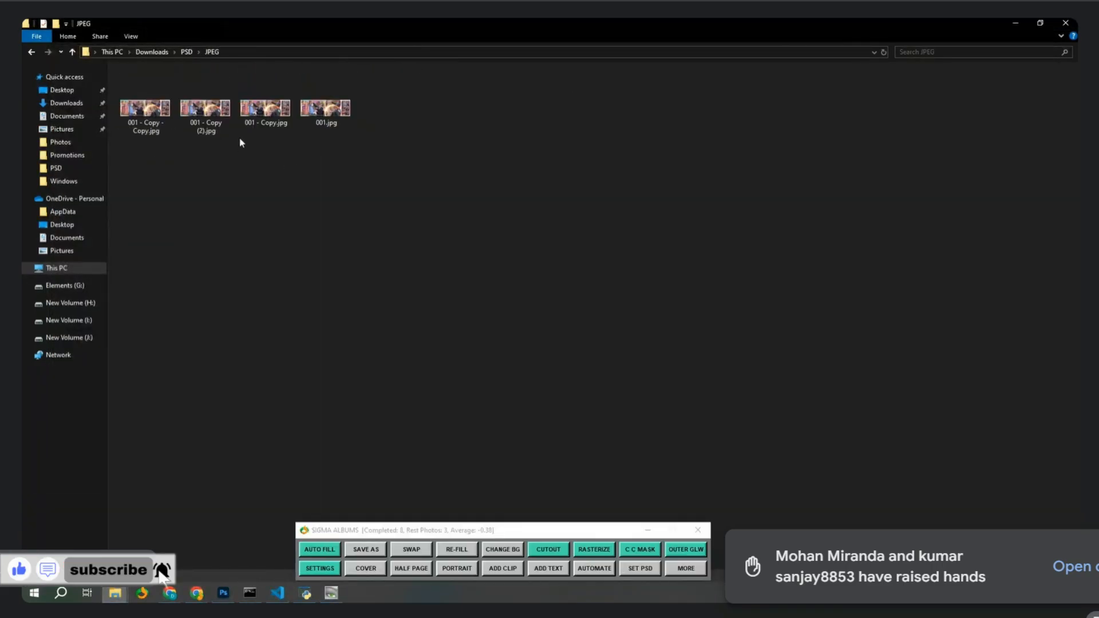
pyautogui.moveTo(456, 167); pyautogui.dragTo(153, 107)
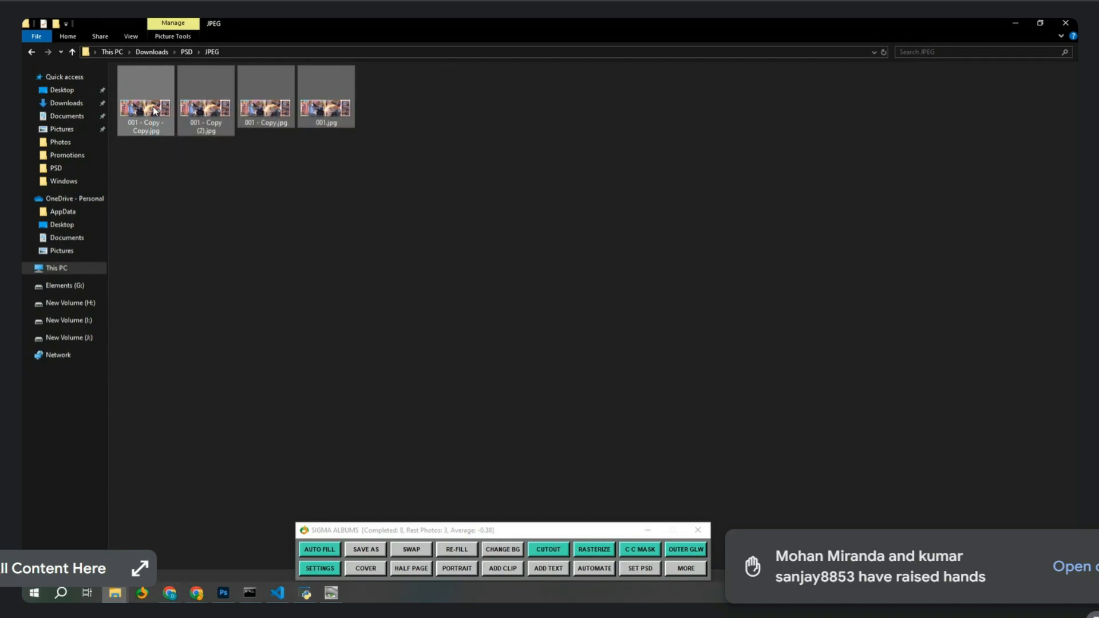
pyautogui.press('BackSpace')
pyautogui.hotkey('shift', 'Delete')
pyautogui.press('Return')
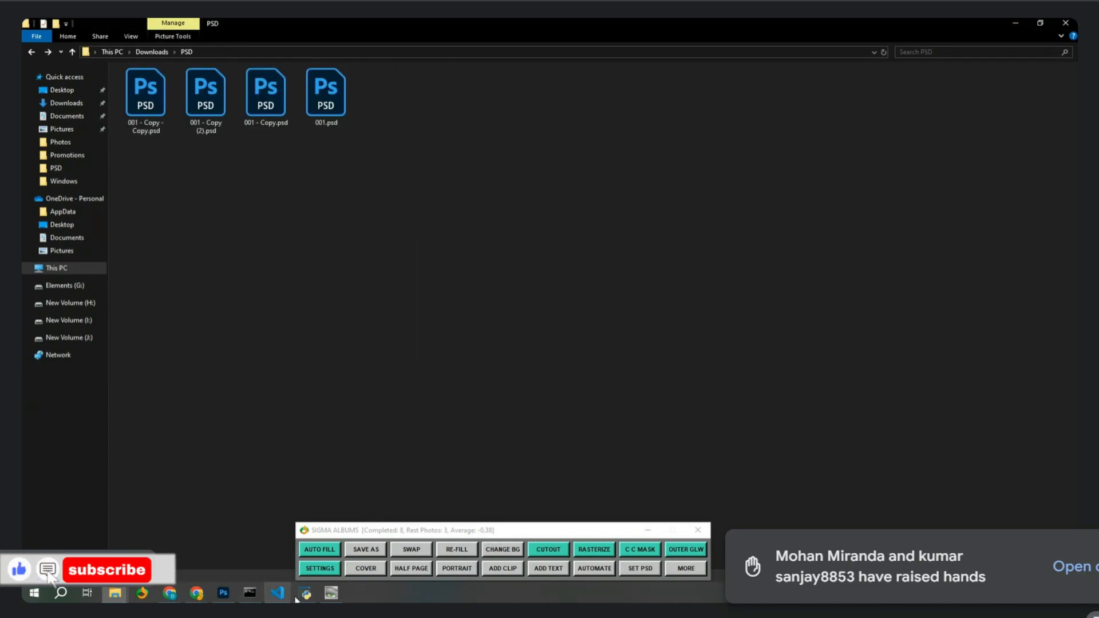
# In ACDSee, open Downloads\PSD and select all four PSD files.
pyautogui.click(330, 592)
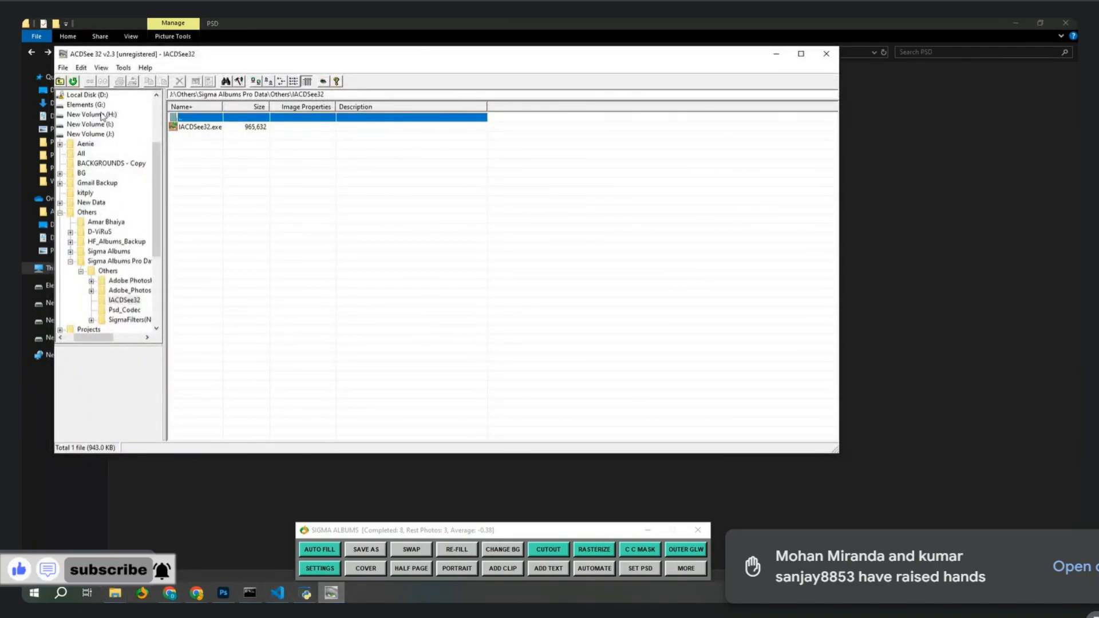
pyautogui.scroll(3, 111, 126)
pyautogui.click(80, 134)
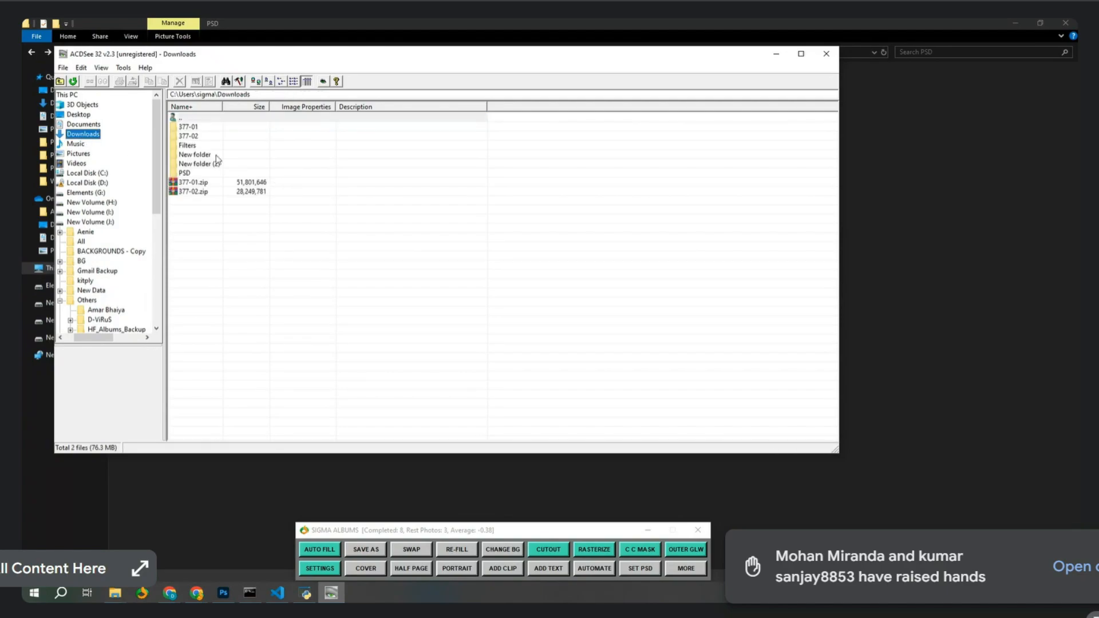
pyautogui.click(197, 164)
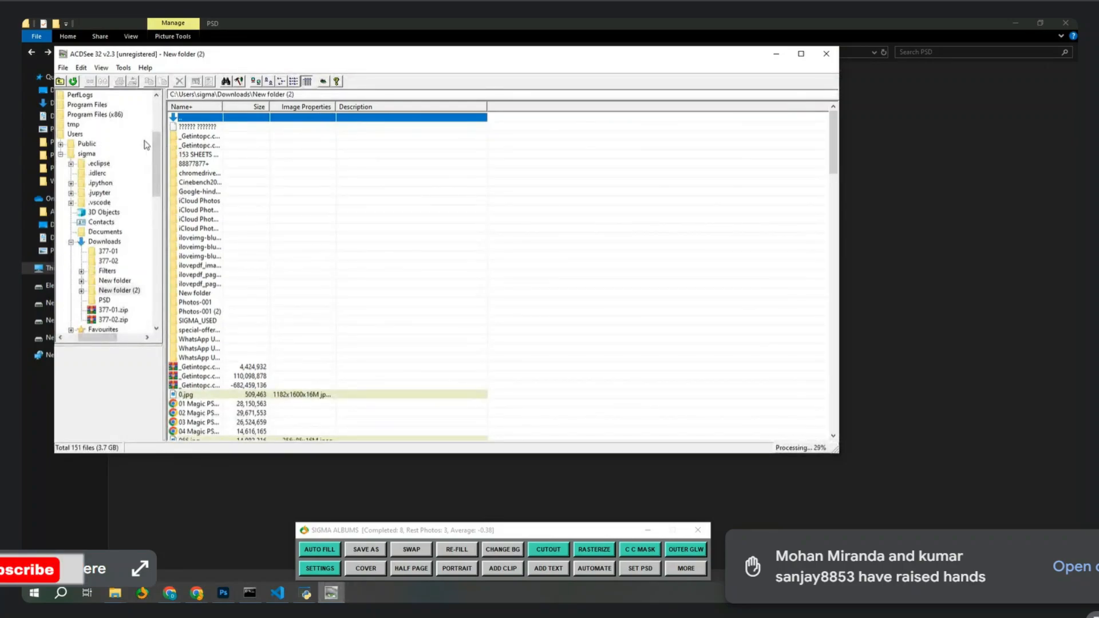
pyautogui.click(105, 242)
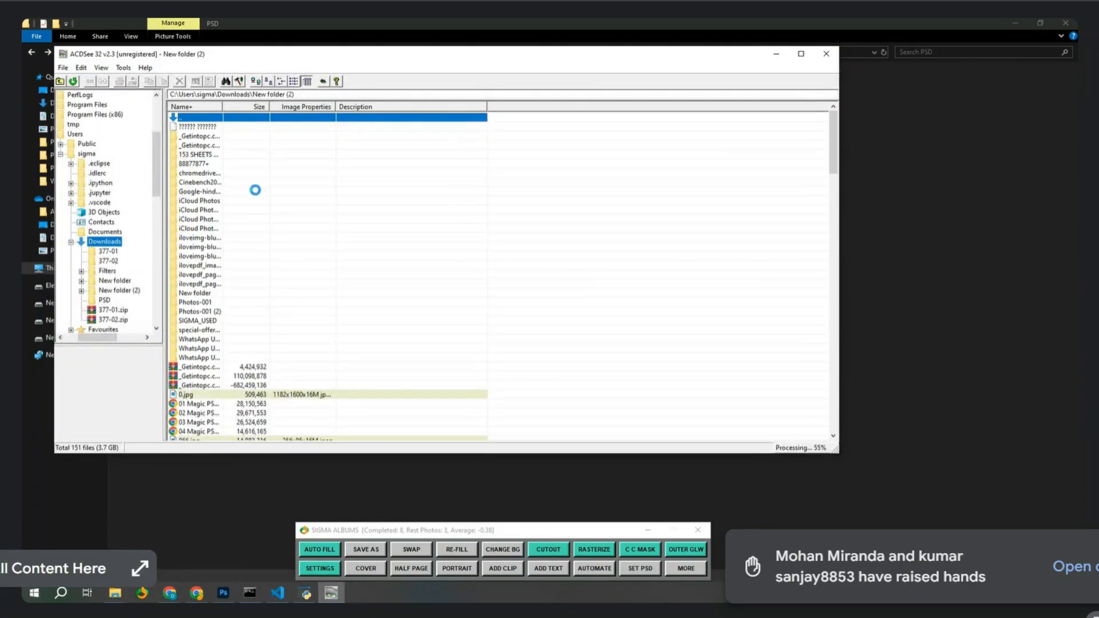
pyautogui.doubleClick(190, 173)
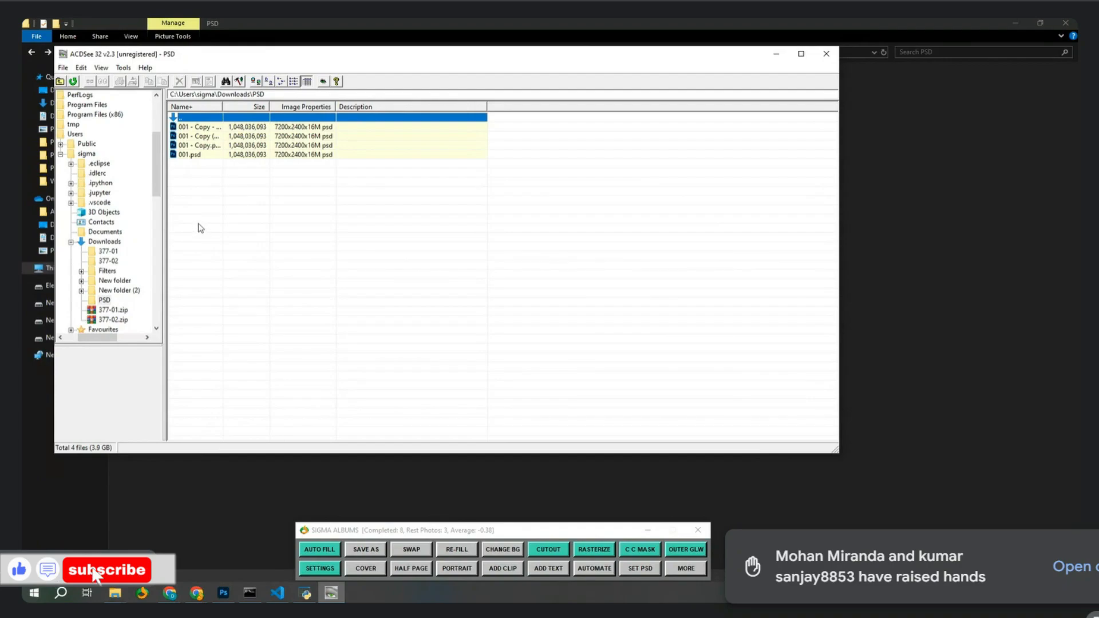
pyautogui.click(200, 129)
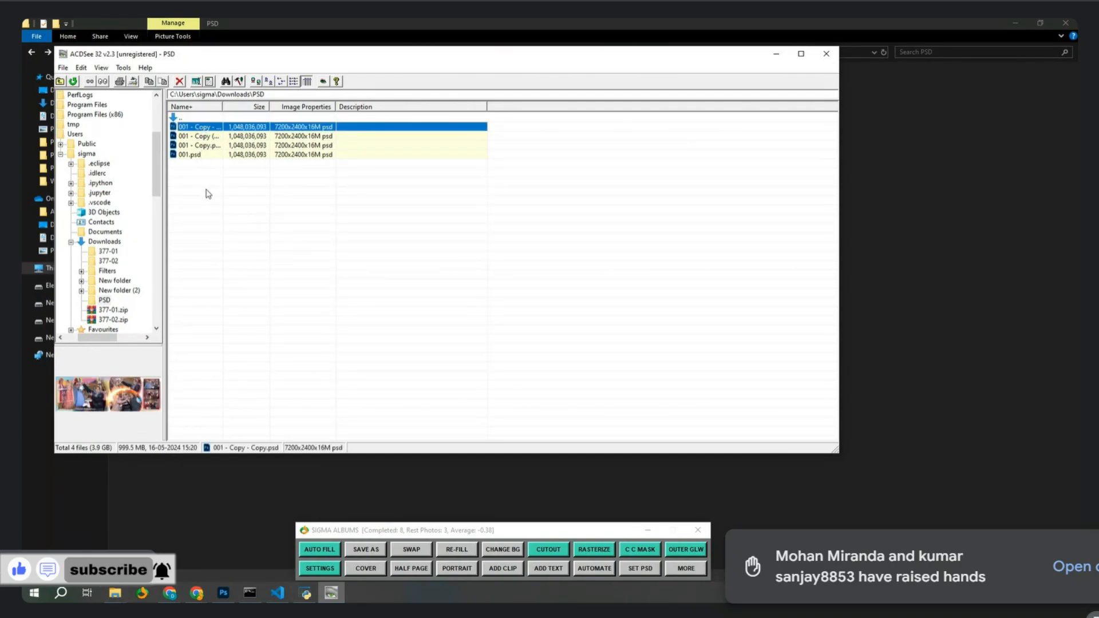
pyautogui.keyDown('shift'); pyautogui.click(193, 157); pyautogui.keyUp('shift')
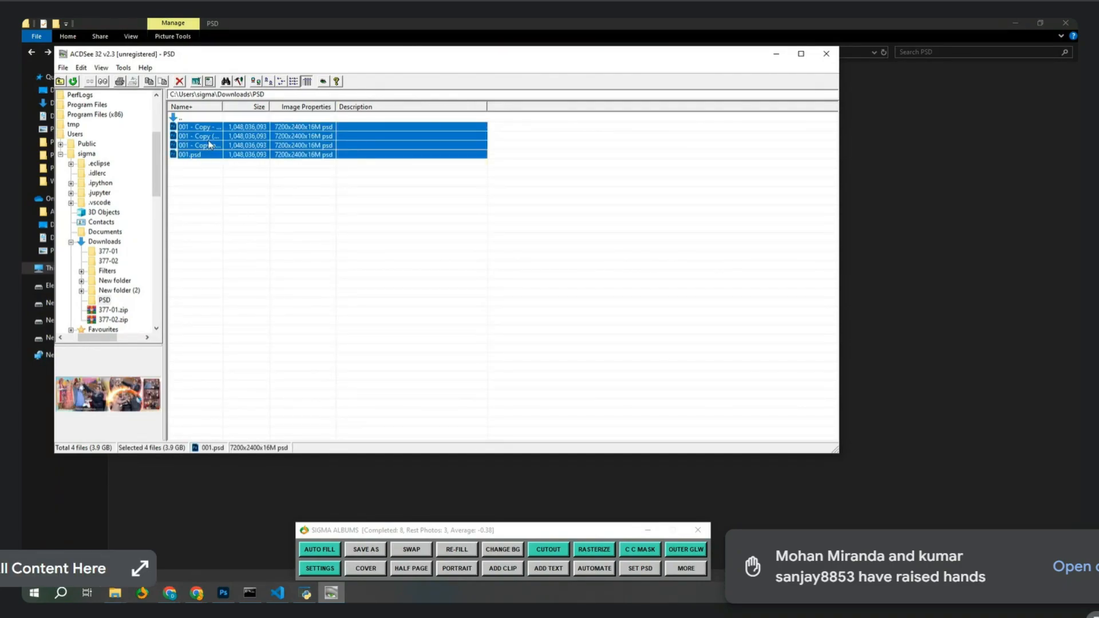
# Convert the selected PSDs to JPG at quality 100, saved as default.
pyautogui.rightClick(209, 141)
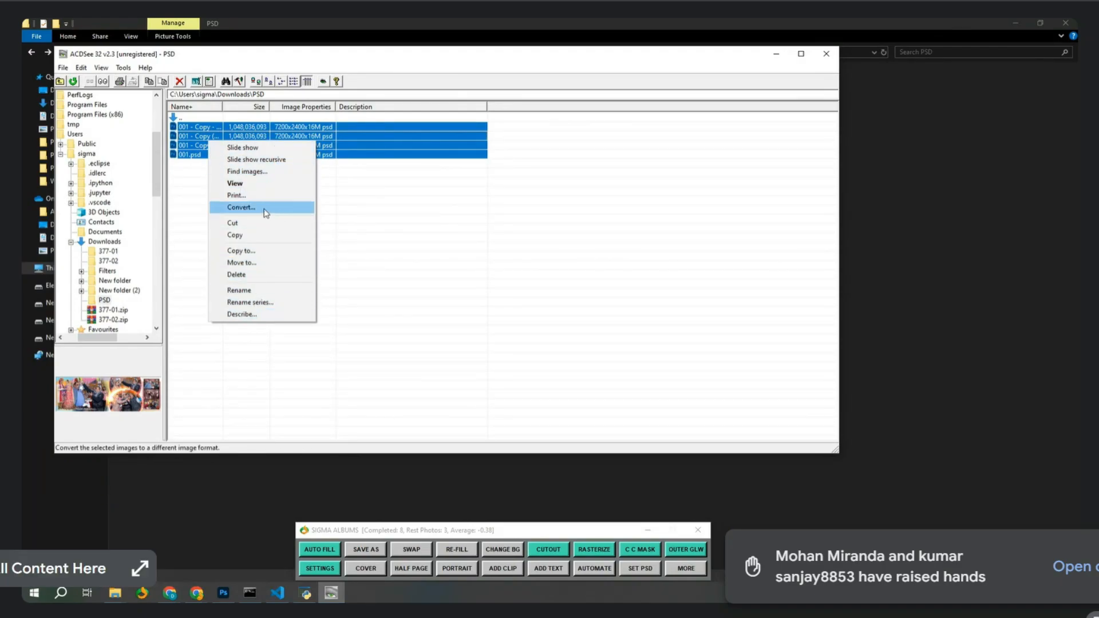
pyautogui.click(241, 207)
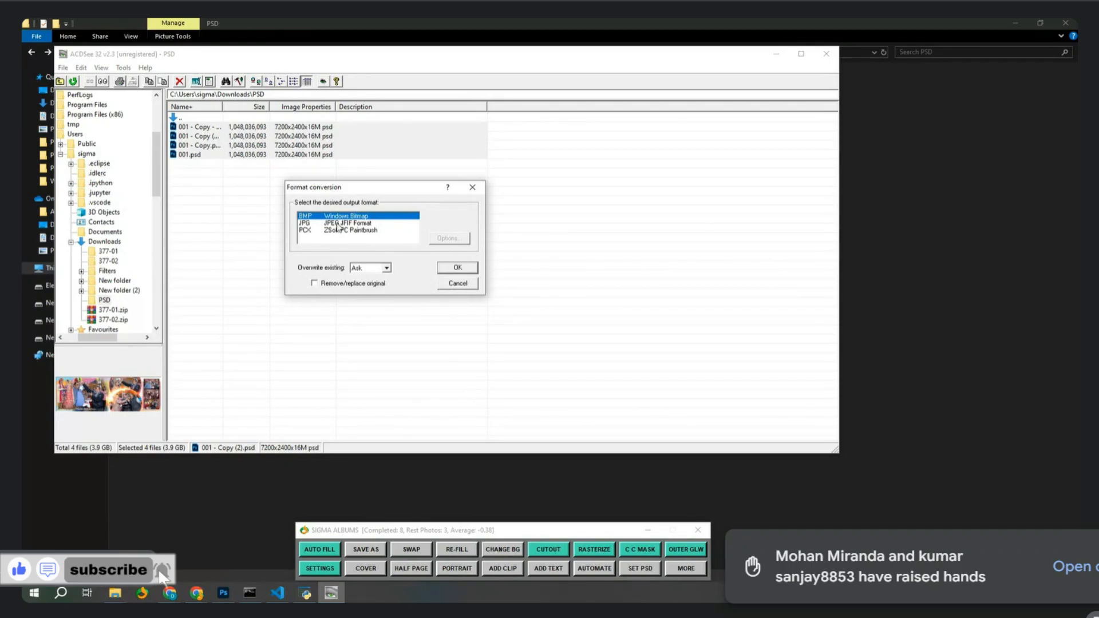
pyautogui.click(338, 224)
pyautogui.click(449, 243)
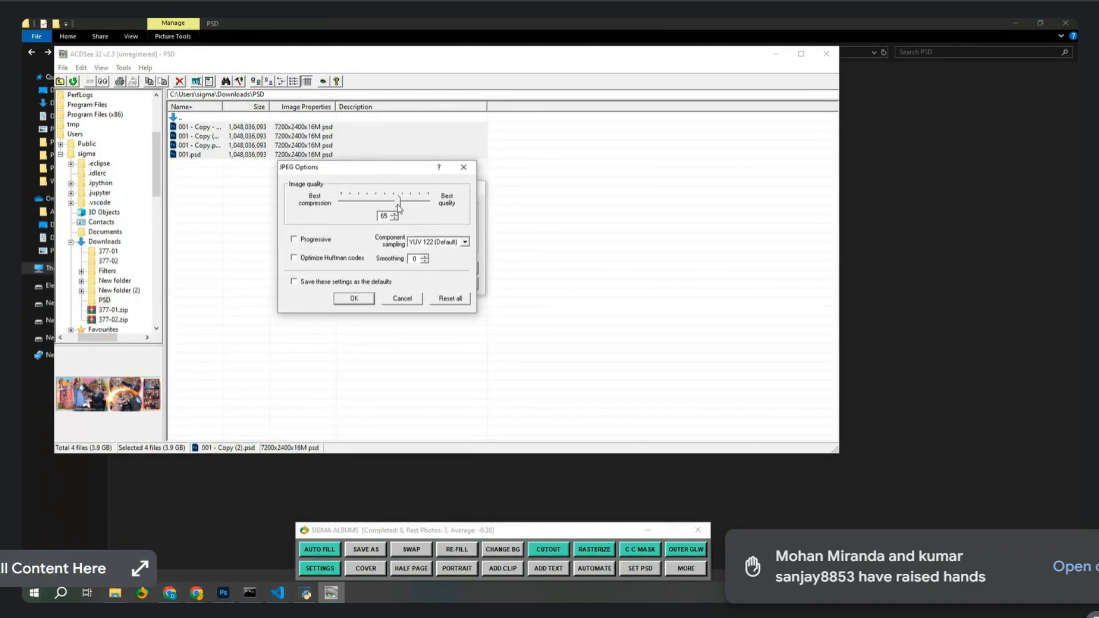
pyautogui.moveTo(398, 205); pyautogui.dragTo(429, 204)
pyautogui.click(359, 282)
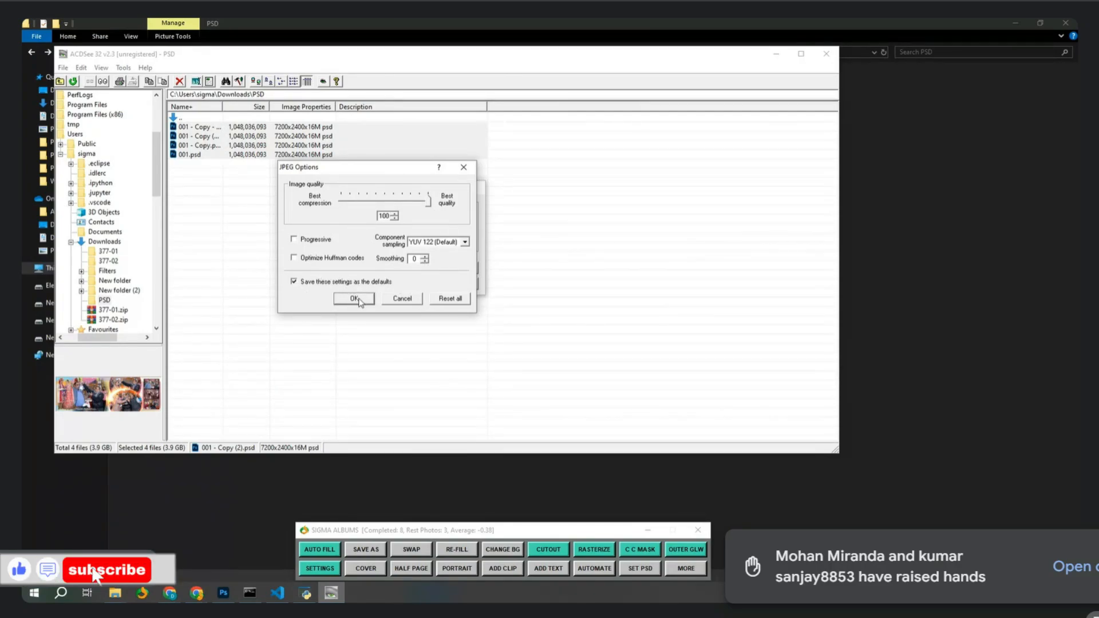
pyautogui.click(357, 299)
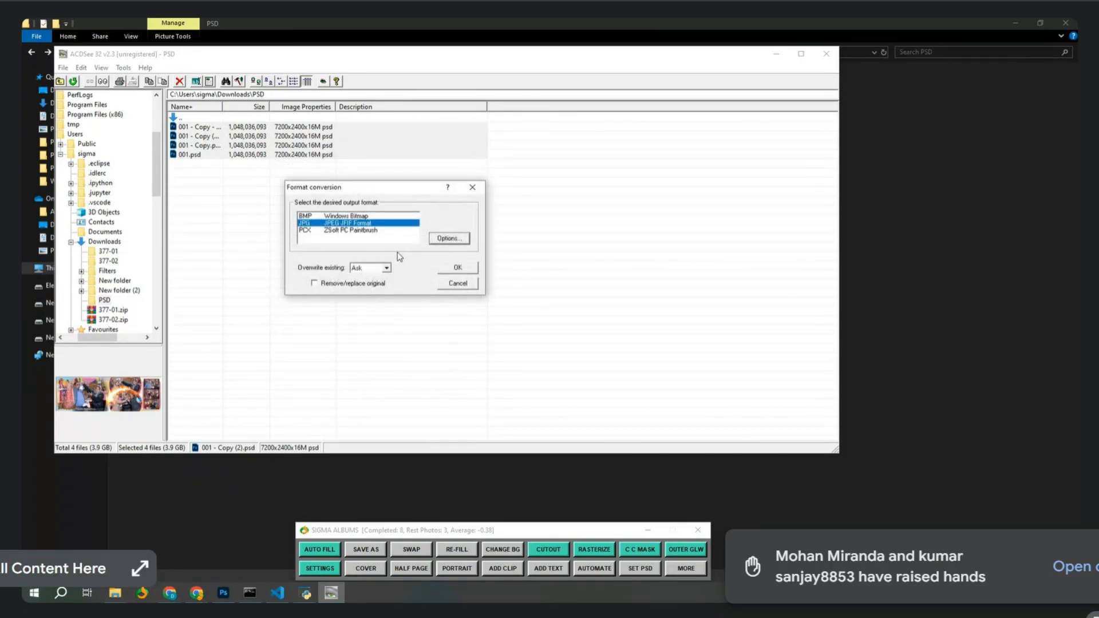
pyautogui.click(470, 268)
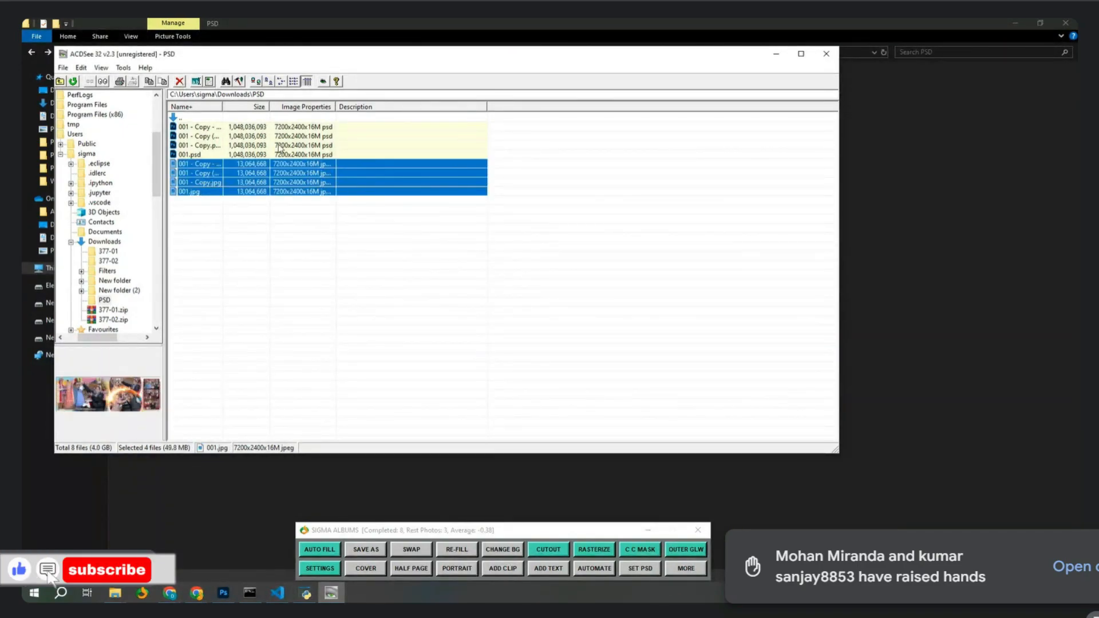
pyautogui.click(115, 593)
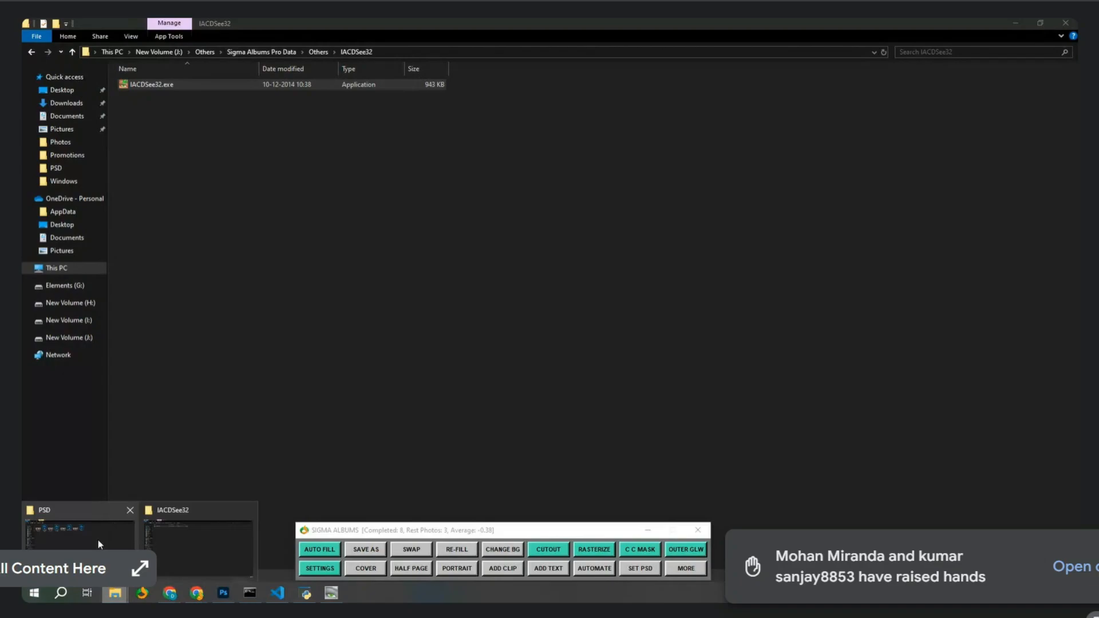
# Delete the four converted JPG files from the PSD folder.
pyautogui.click(97, 538)
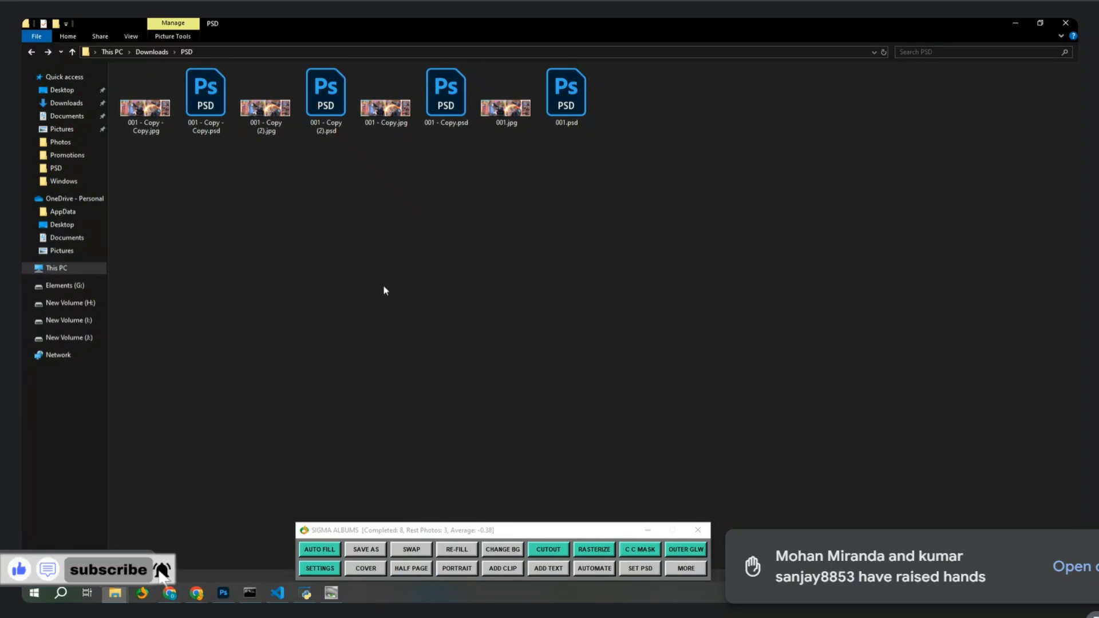
pyautogui.keyDown('ctrl'); pyautogui.click(506, 112); pyautogui.keyUp('ctrl')
pyautogui.keyDown('ctrl'); pyautogui.click(386, 111); pyautogui.keyUp('ctrl')
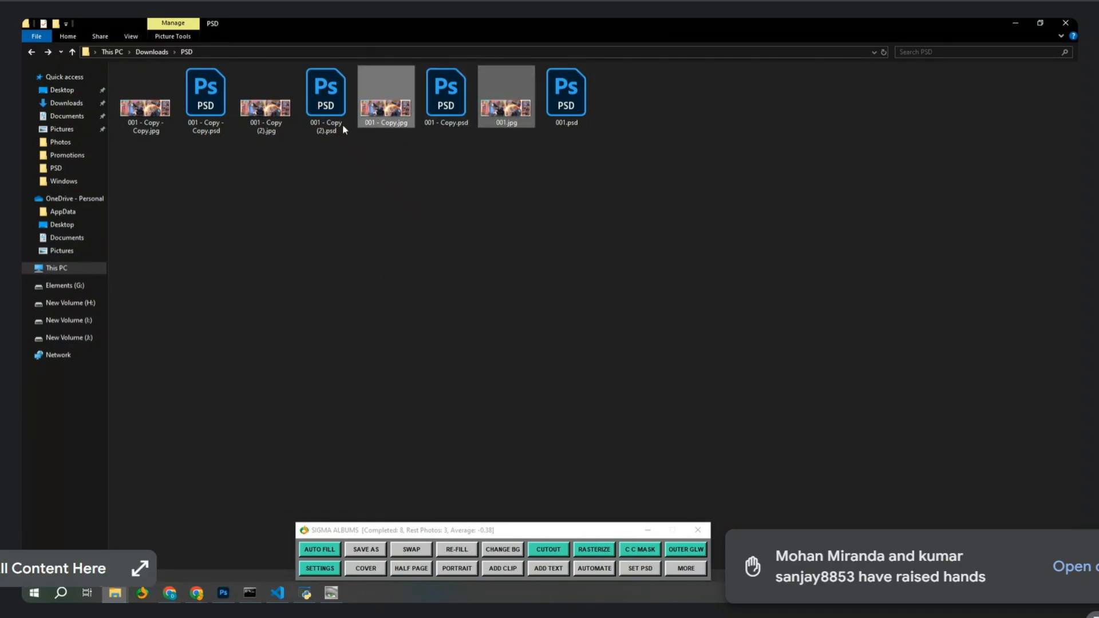
pyautogui.keyDown('ctrl'); pyautogui.click(265, 111); pyautogui.keyUp('ctrl')
pyautogui.keyDown('ctrl'); pyautogui.click(141, 126); pyautogui.keyUp('ctrl')
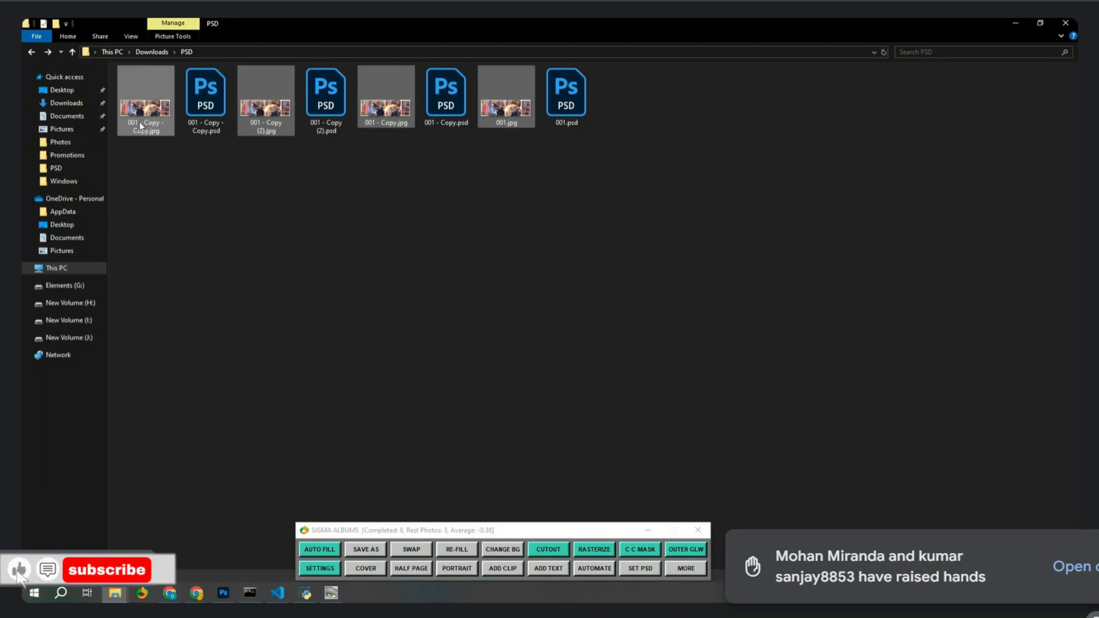
pyautogui.press('Delete')
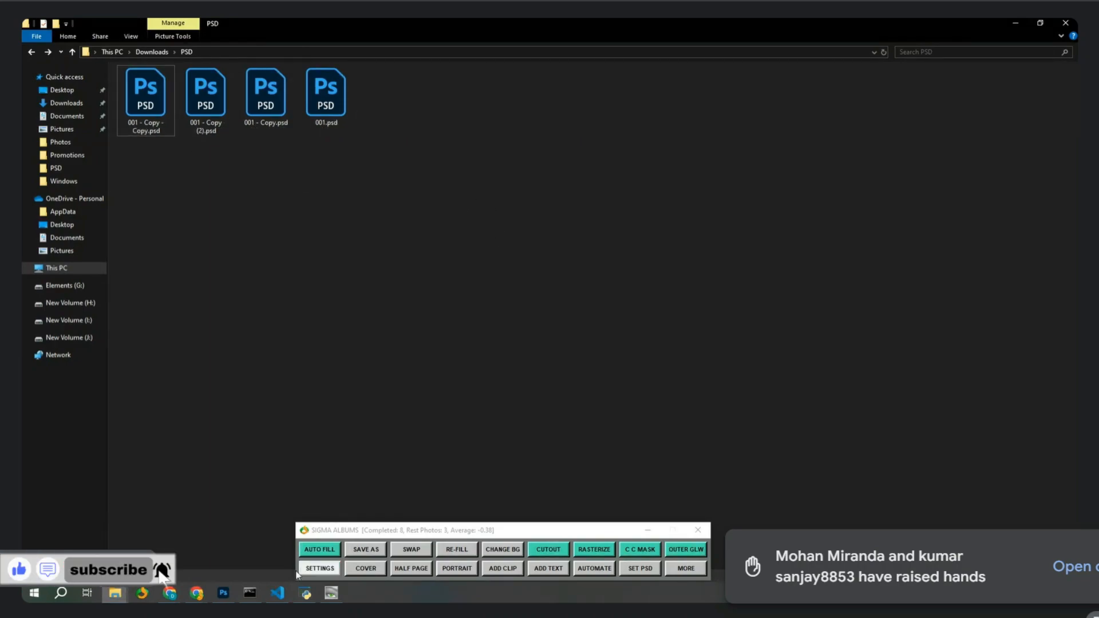
# Open SigmaAlbums (127).jpg from D:\Photos in Photoshop.
pyautogui.click(305, 594)
pyautogui.click(278, 595)
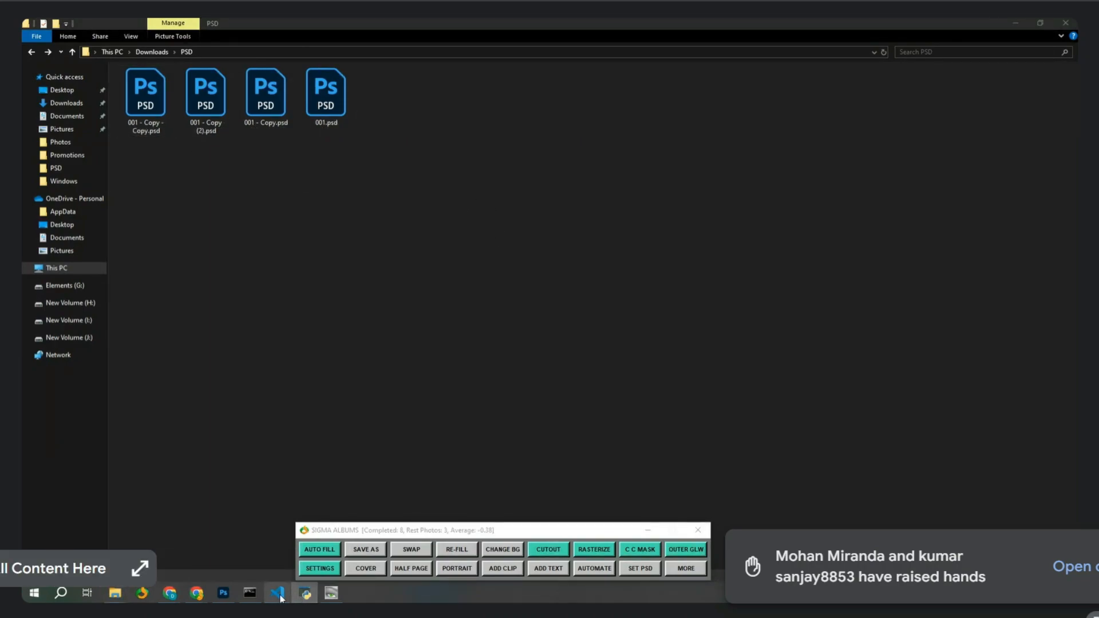
pyautogui.click(224, 594)
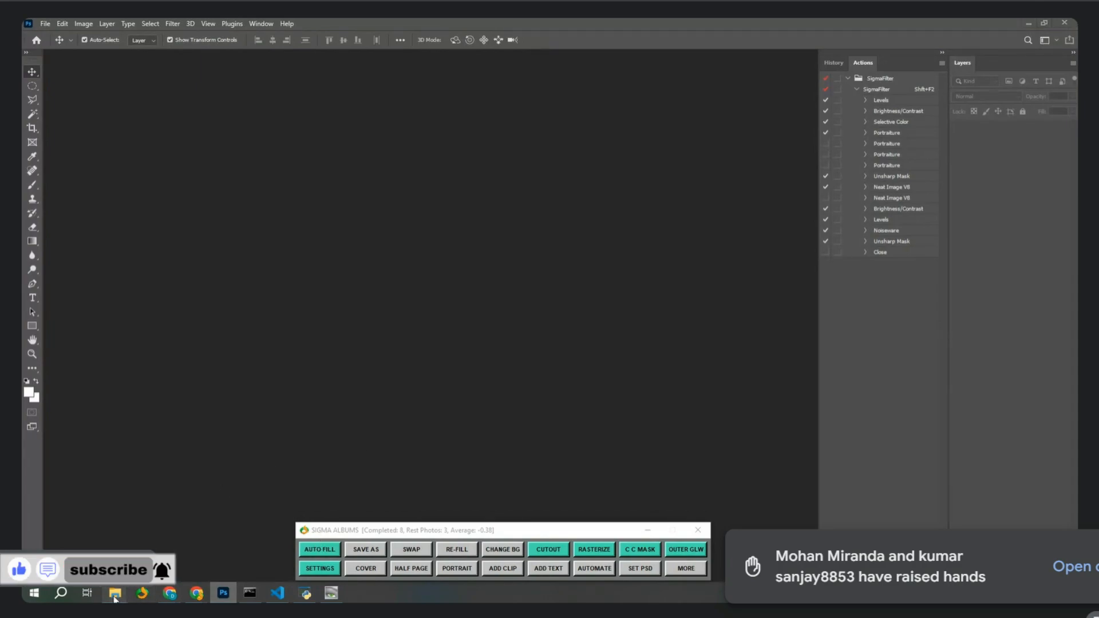
pyautogui.moveTo(115, 595)
pyautogui.click(80, 547)
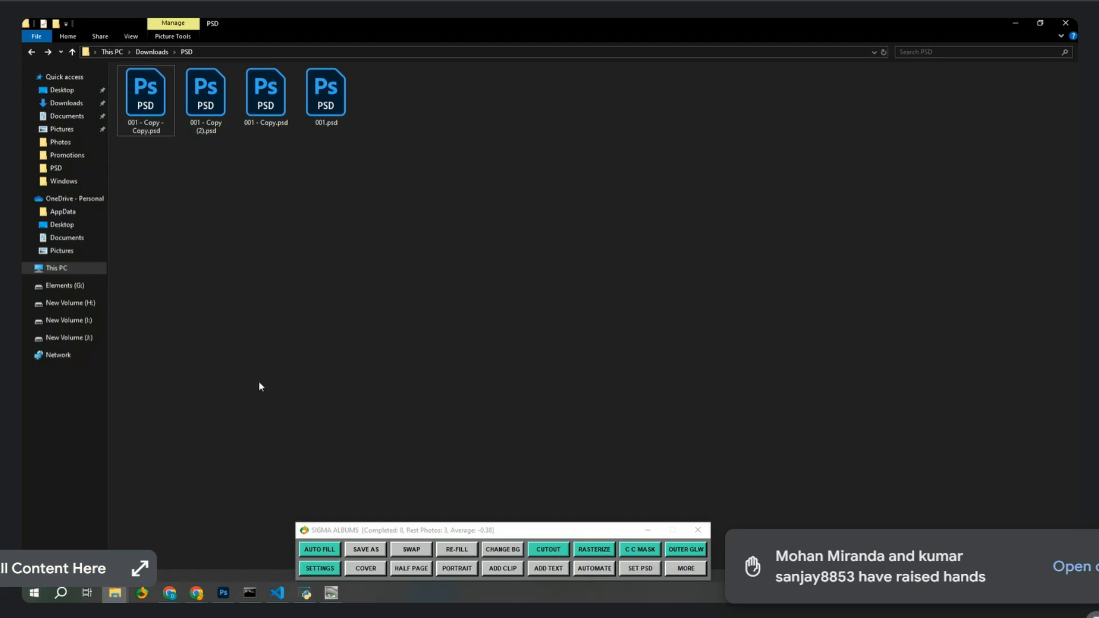
pyautogui.click(85, 267)
pyautogui.doubleClick(370, 187)
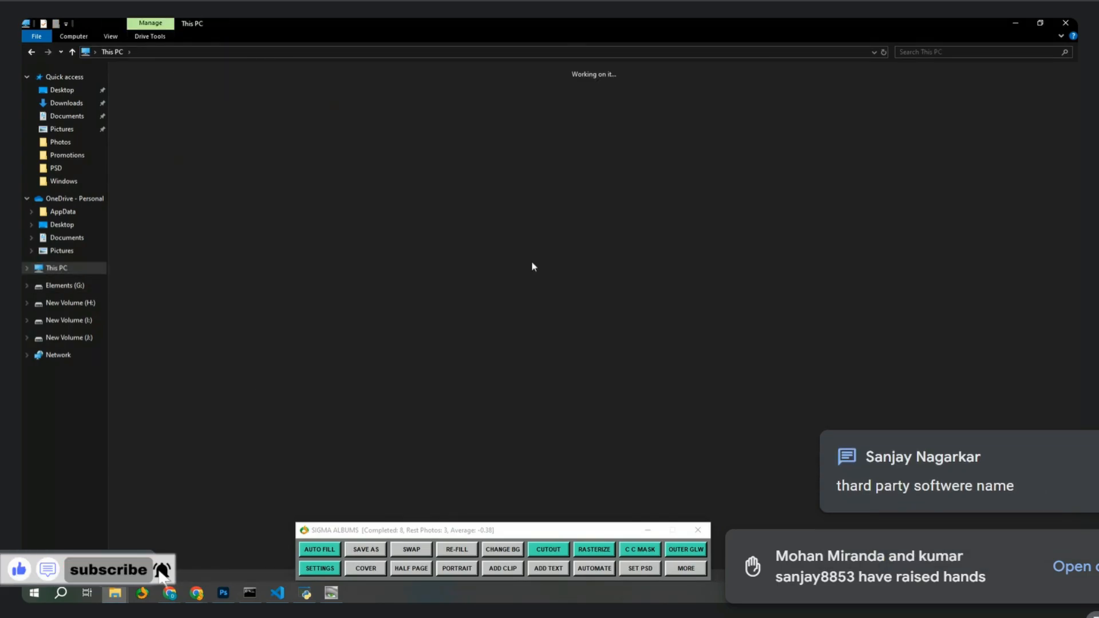
pyautogui.doubleClick(626, 106)
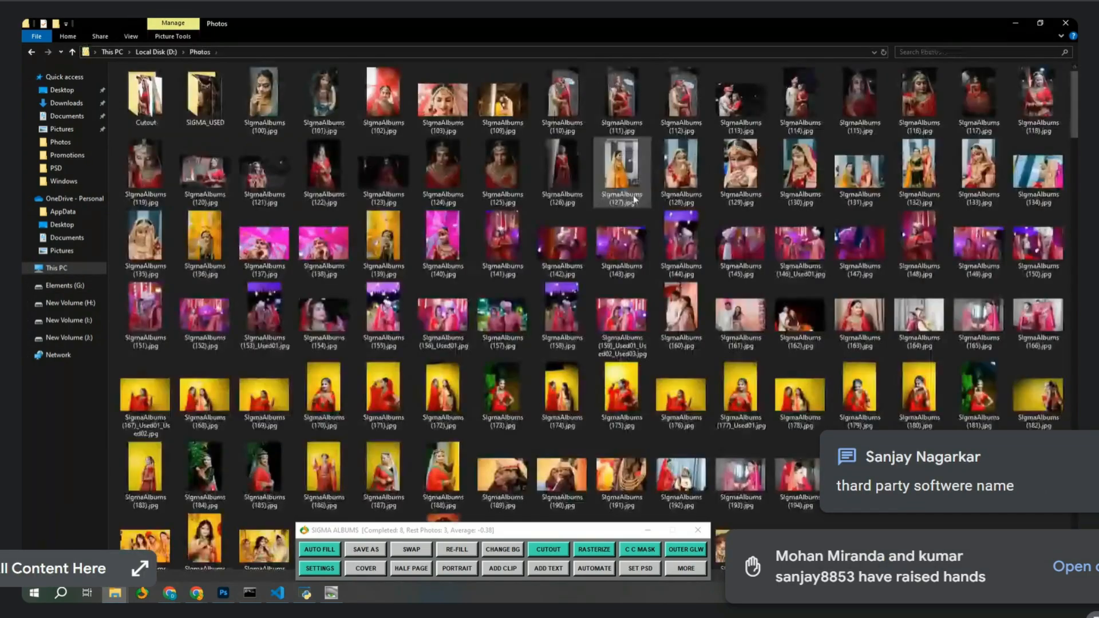
pyautogui.moveTo(687, 178); pyautogui.dragTo(236, 593)
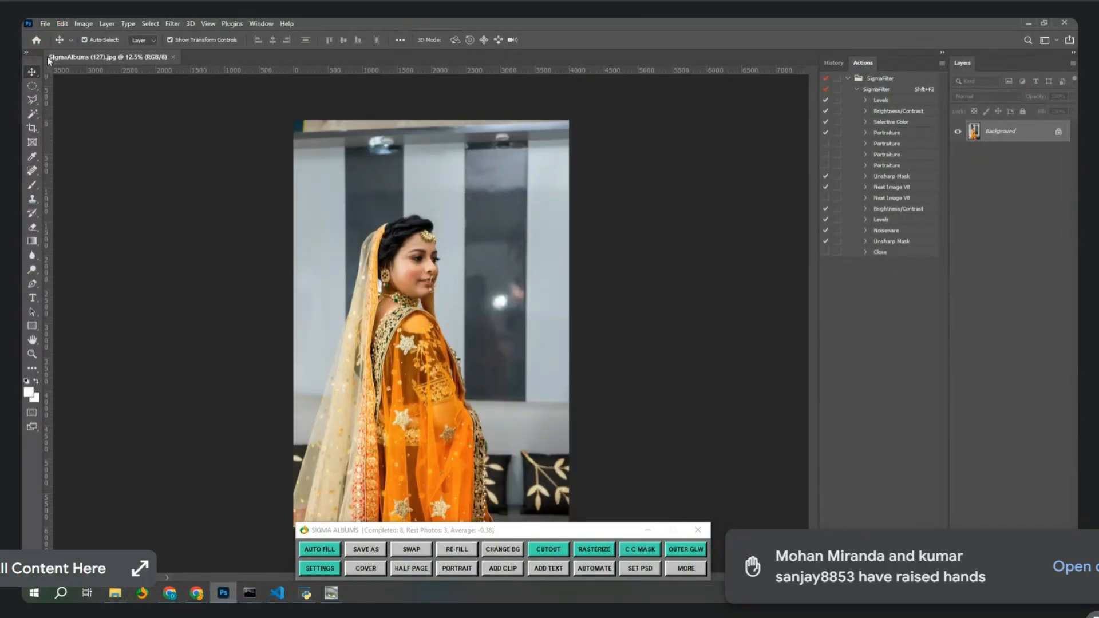
# Select the bride with Select Subject, then switch to Quick Selection in add mode.
pyautogui.click(32, 114)
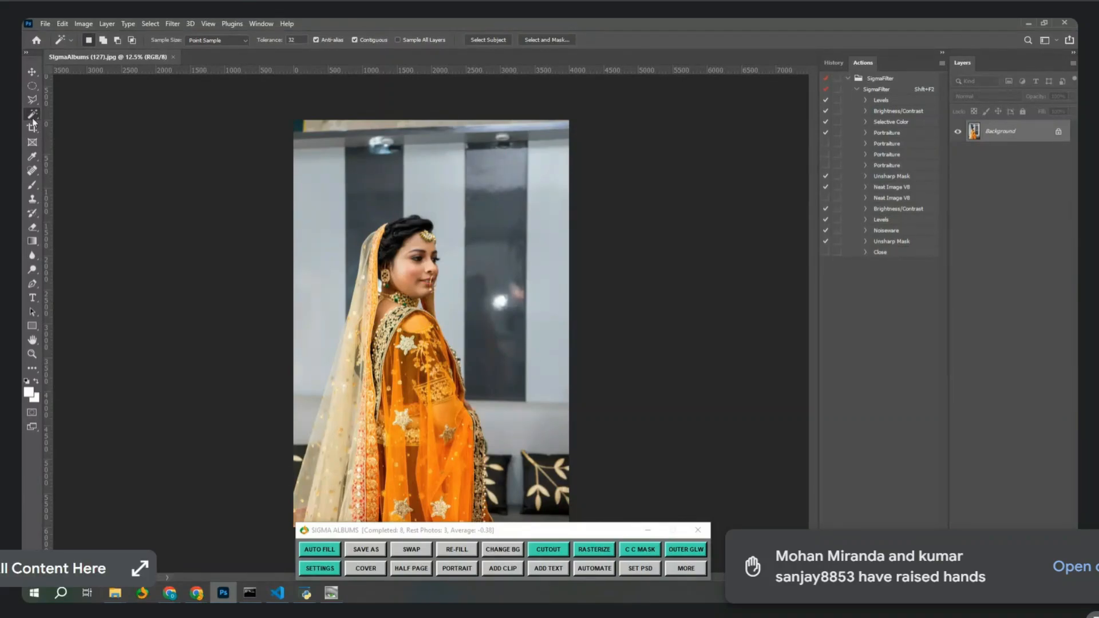
pyautogui.click(488, 40)
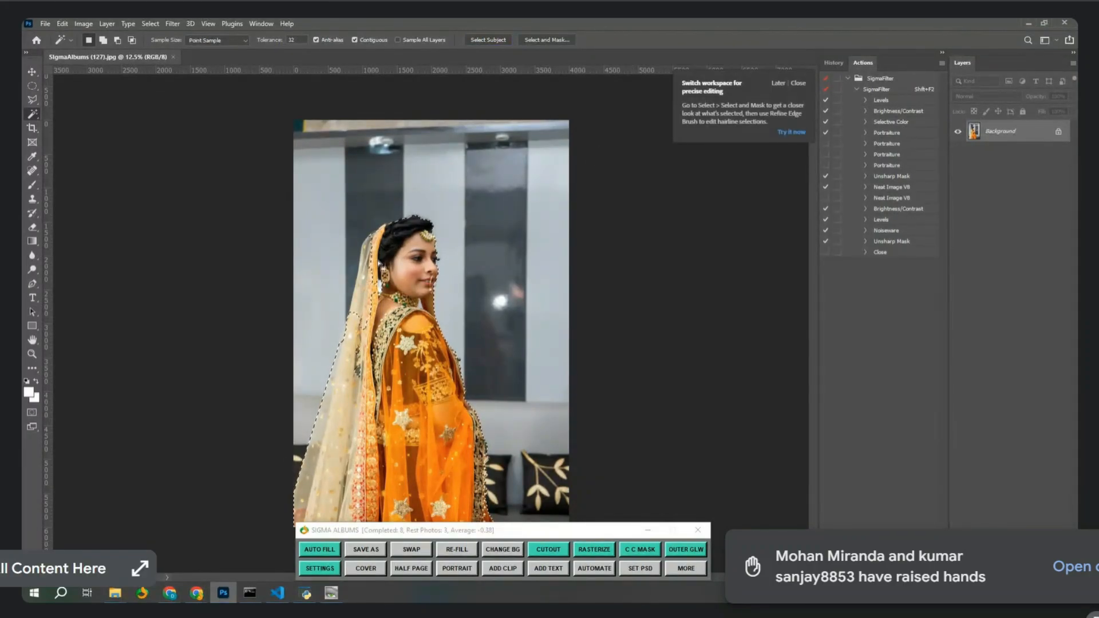
pyautogui.rightClick(33, 114)
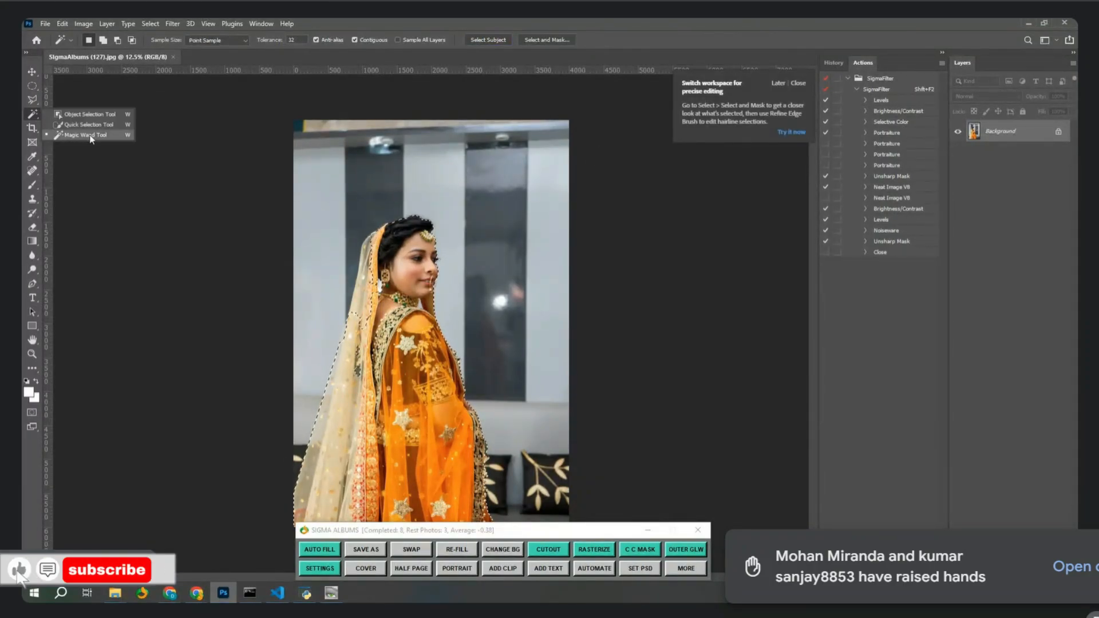
pyautogui.click(75, 125)
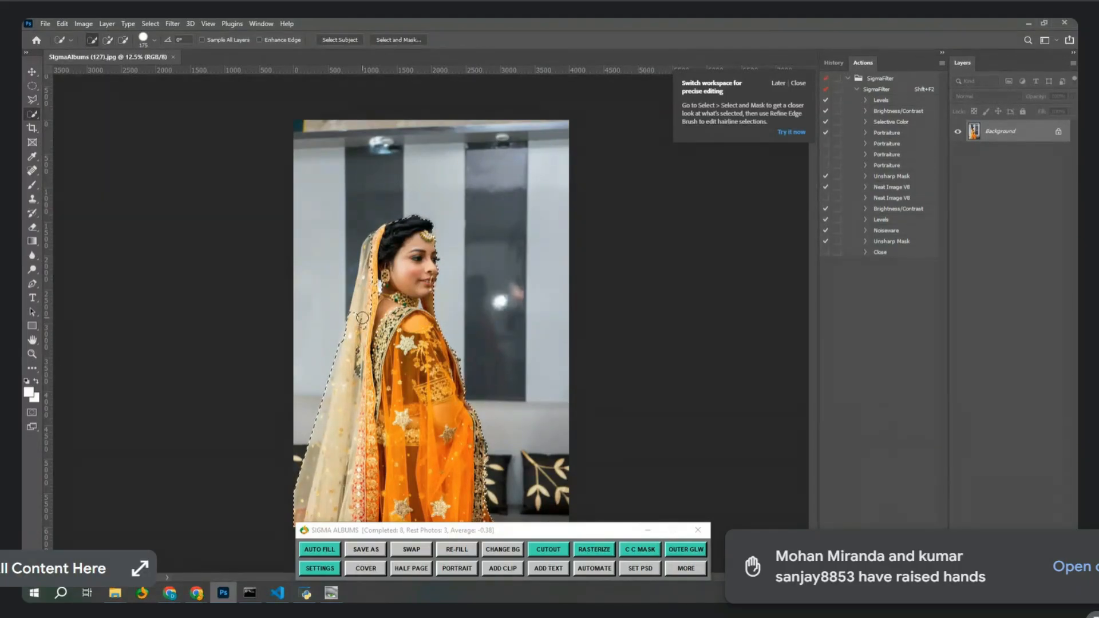
pyautogui.press('shift')
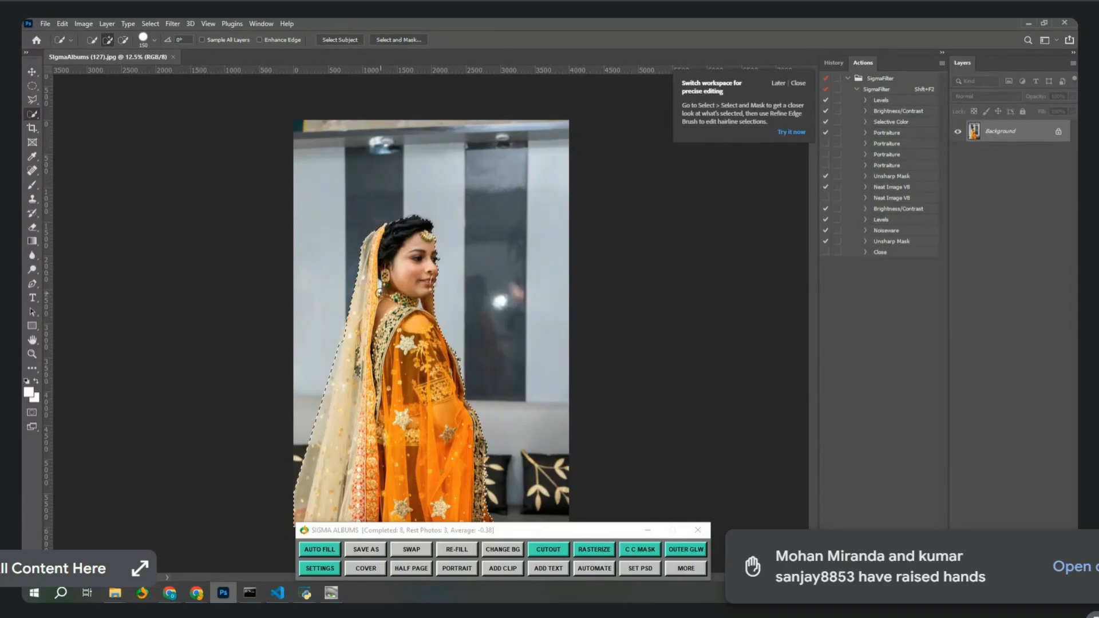
pyautogui.click(648, 531)
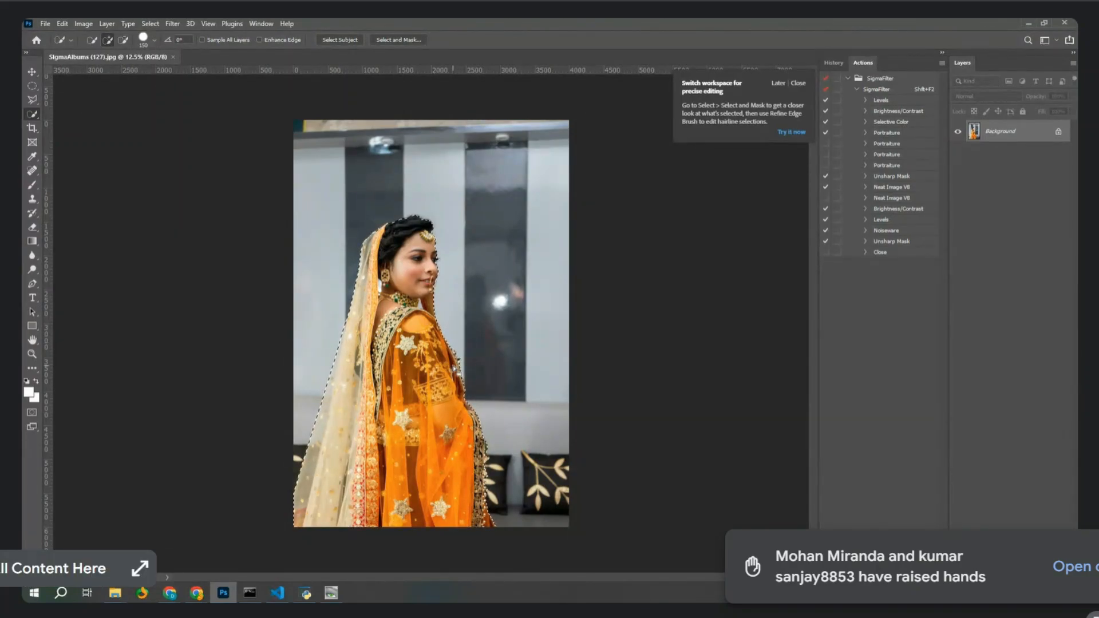
# In Select and Mask, set Transparency to 100% and Smooth to 14, viewing at 50%.
pyautogui.click(392, 40)
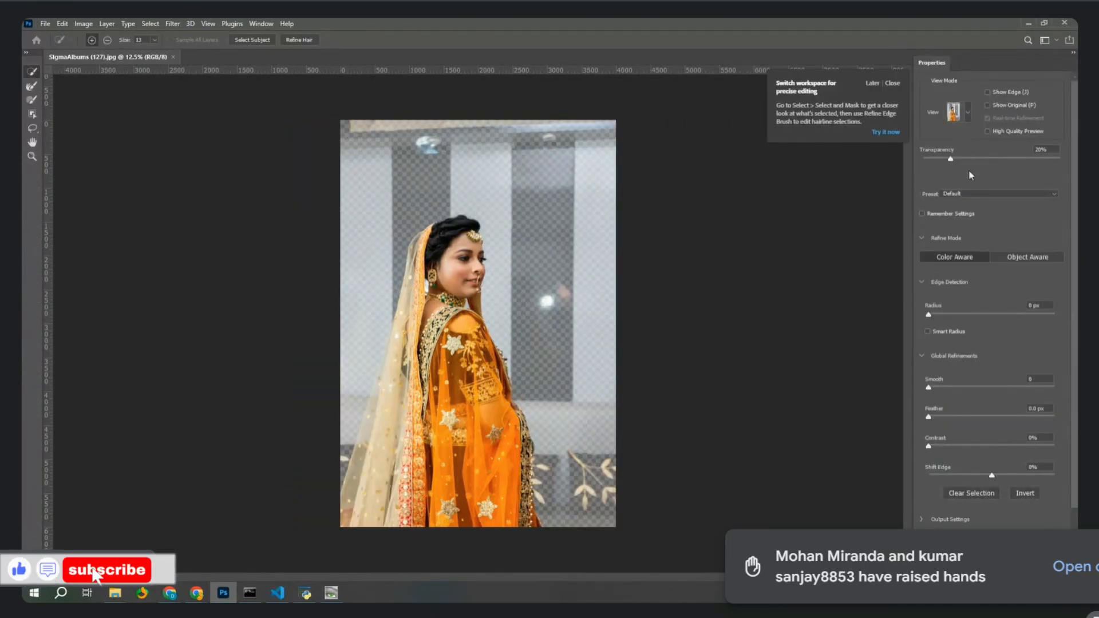
pyautogui.moveTo(980, 158); pyautogui.dragTo(1060, 162)
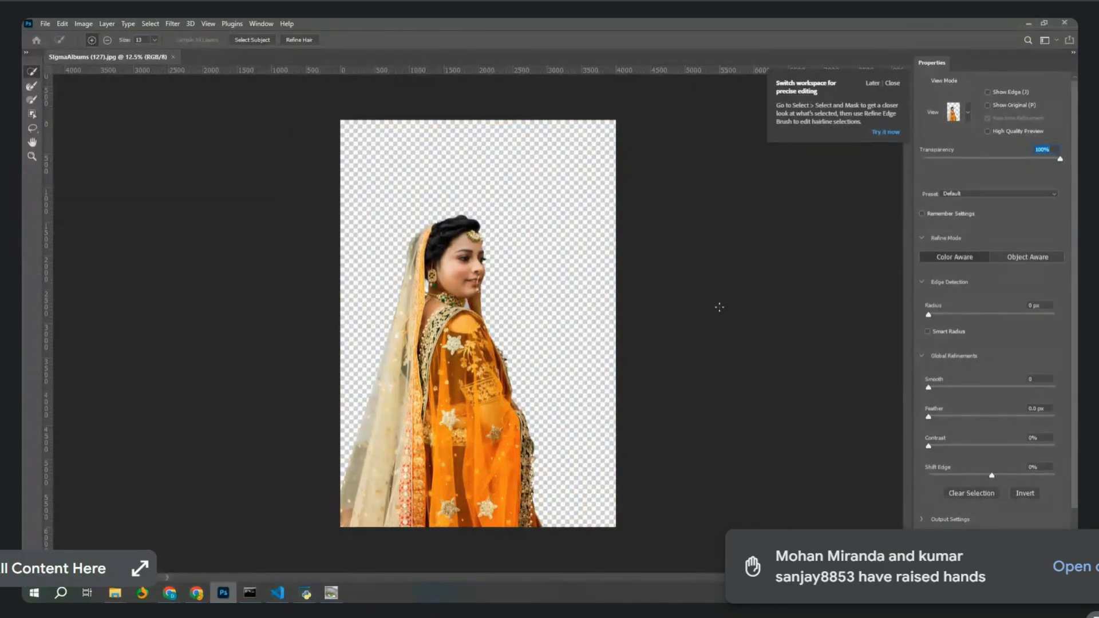
pyautogui.hotkey('ctrl', '+')
pyautogui.hotkey('ctrl', '+')
pyautogui.hotkey('ctrl', '+')
pyautogui.hotkey('ctrl', '+')
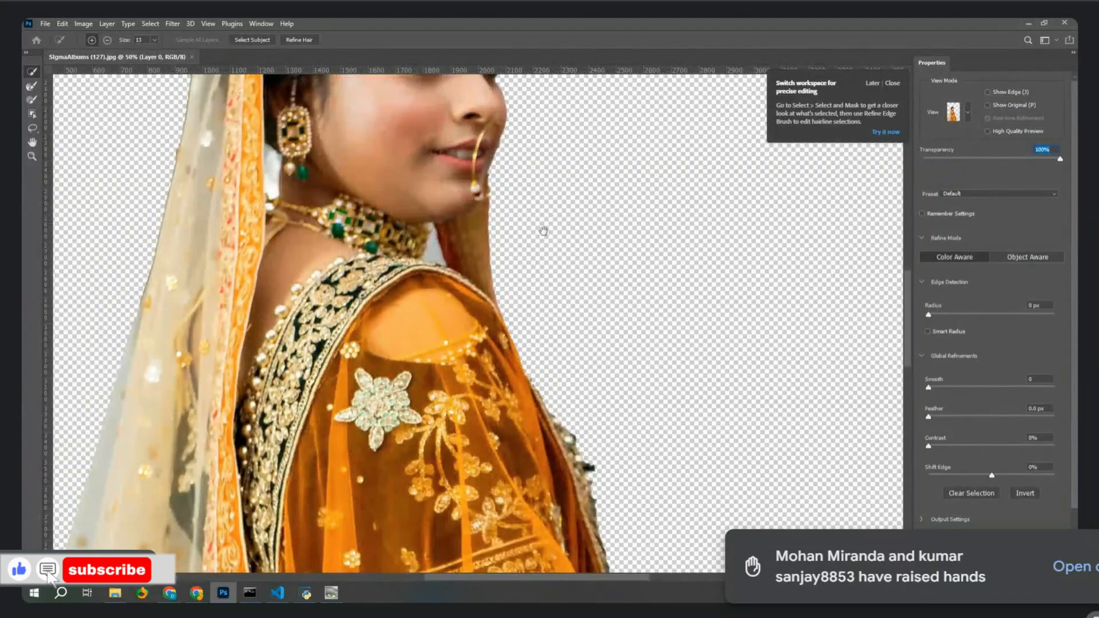
pyautogui.moveTo(542, 231); pyautogui.dragTo(564, 392)
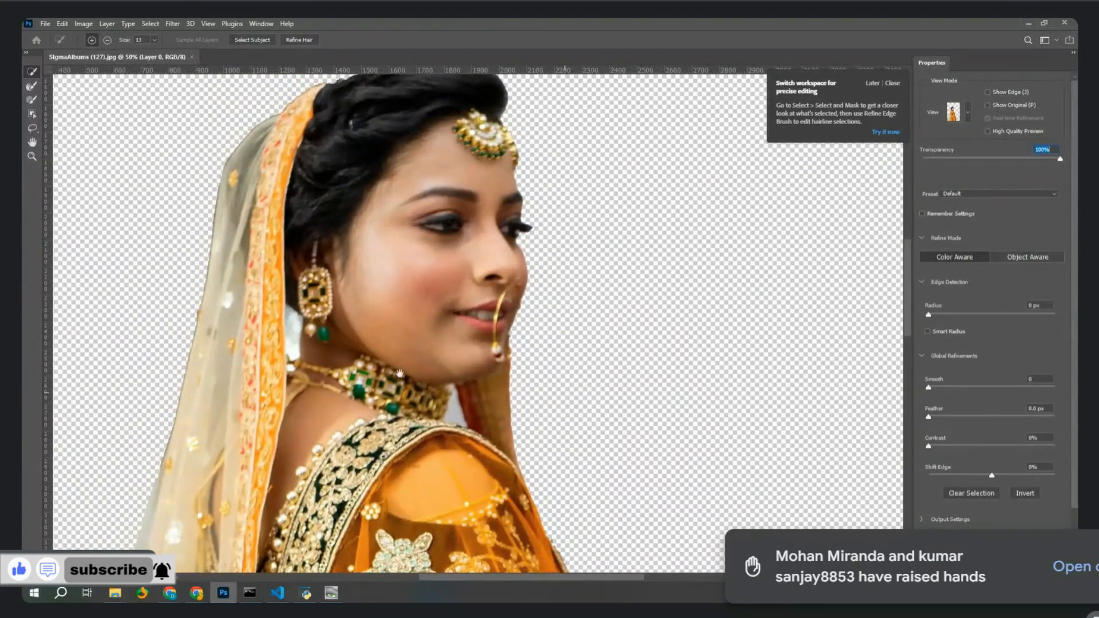
pyautogui.moveTo(404, 305); pyautogui.dragTo(452, 297)
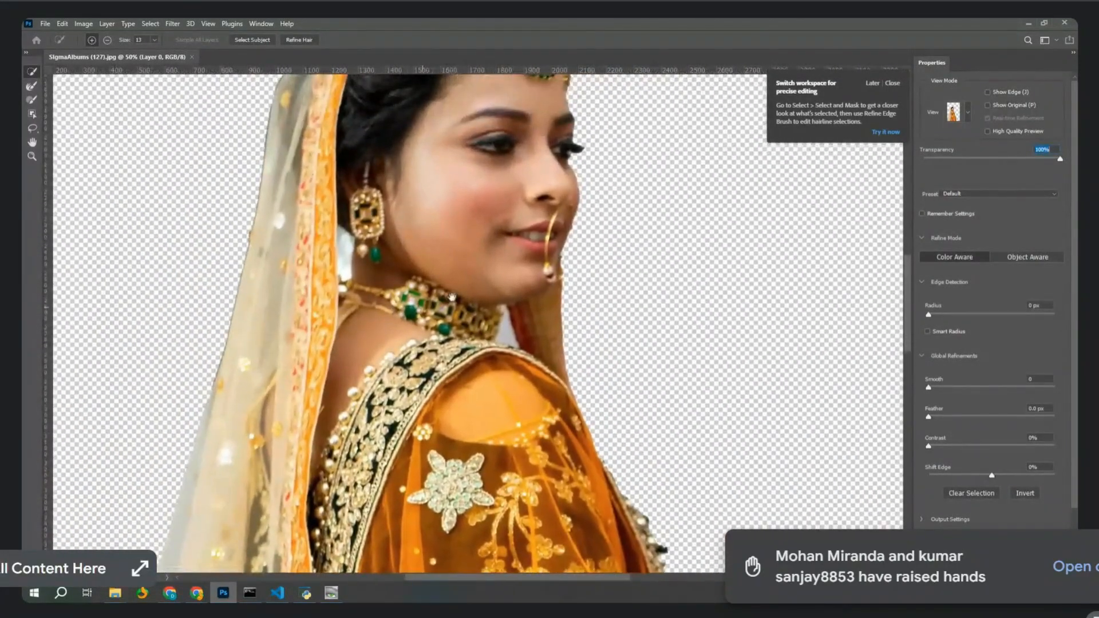
pyautogui.moveTo(935, 388); pyautogui.dragTo(935, 447)
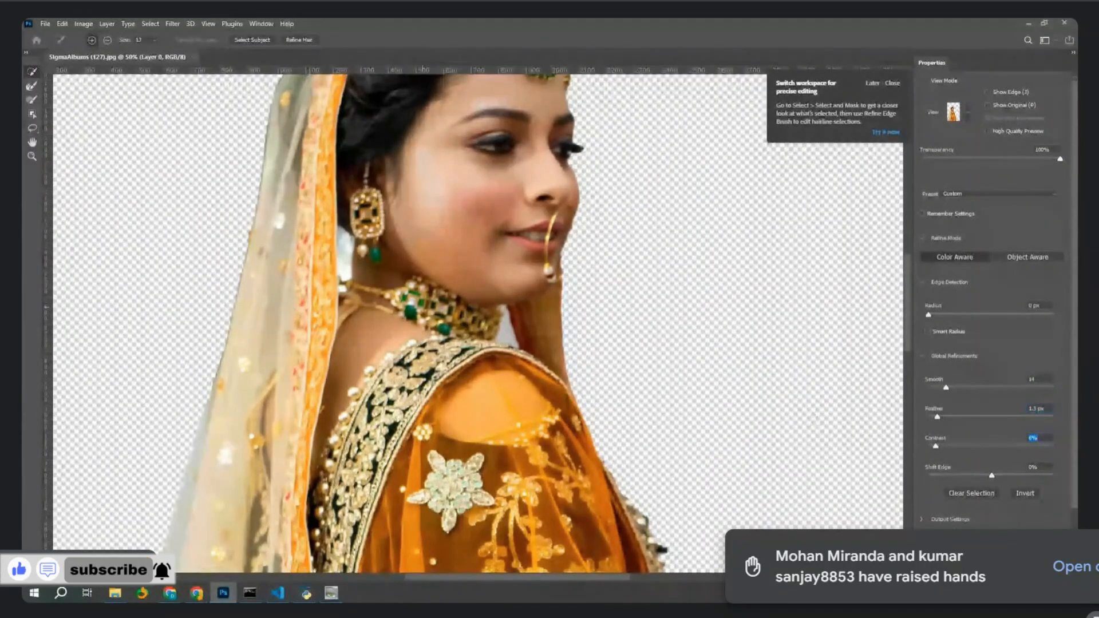
# Apply the refined bride selection, then create and close a blank new document.
pyautogui.press('Return')
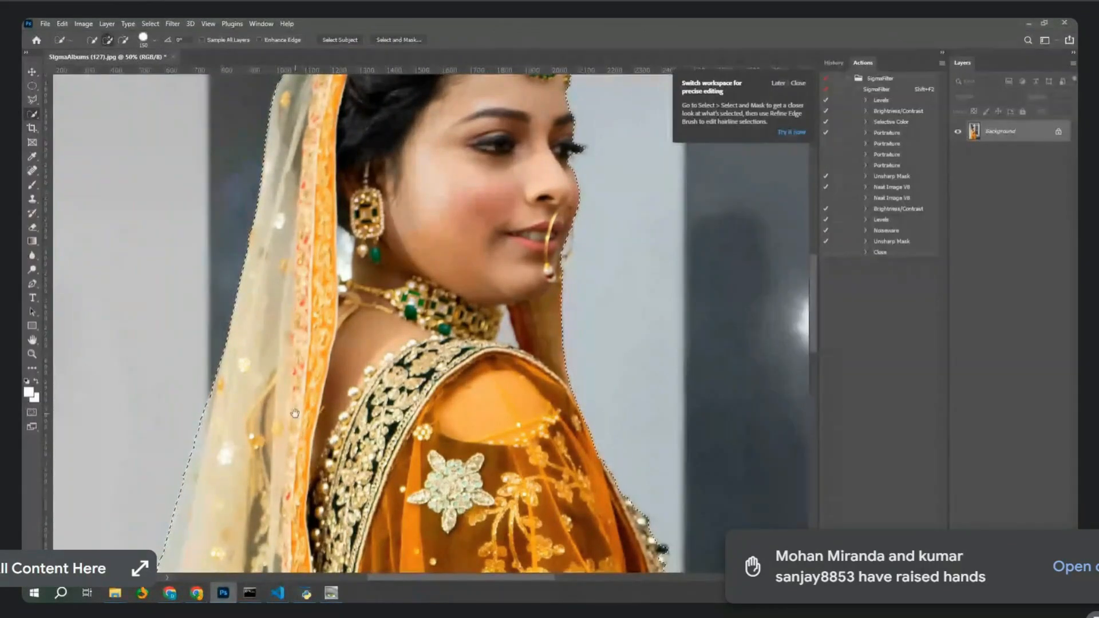
pyautogui.moveTo(296, 402); pyautogui.dragTo(314, 335)
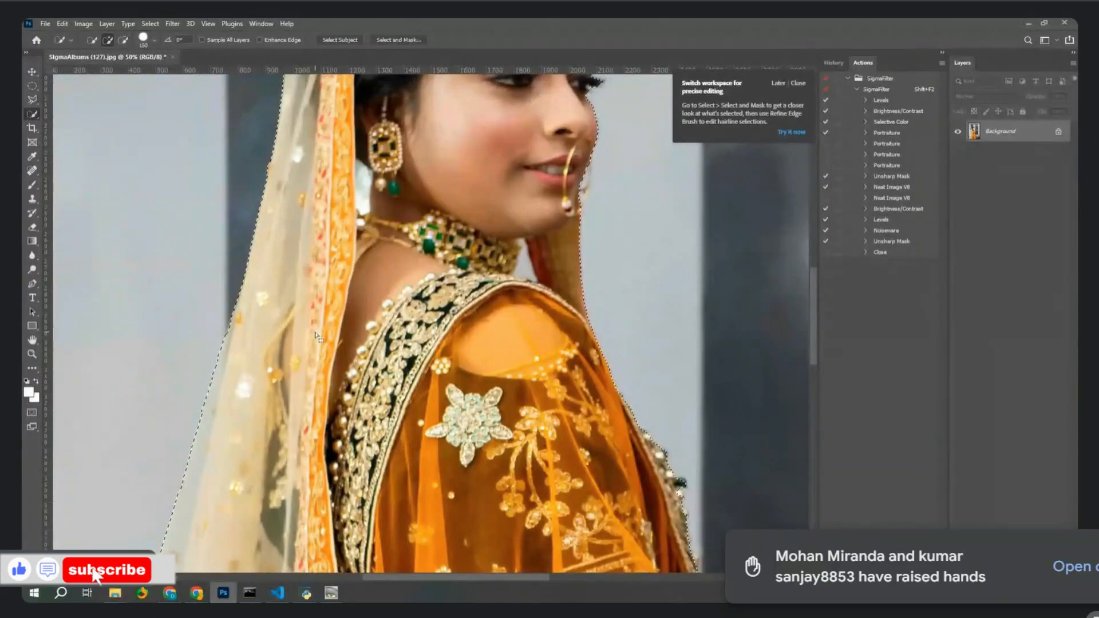
pyautogui.hotkey('ctrl', 'n')
pyautogui.press('Return')
pyautogui.hotkey('ctrl', 'w')
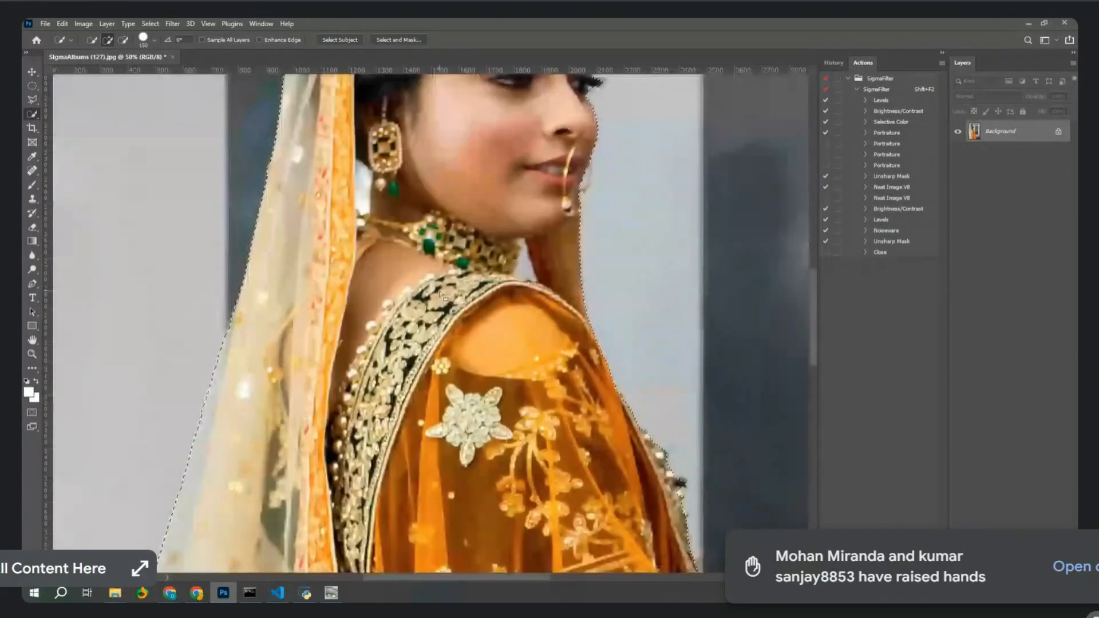
# Create a new document with a Transparent background and paste the cut-out bride into it.
pyautogui.hotkey('ctrl', 'n')
pyautogui.click(509, 261)
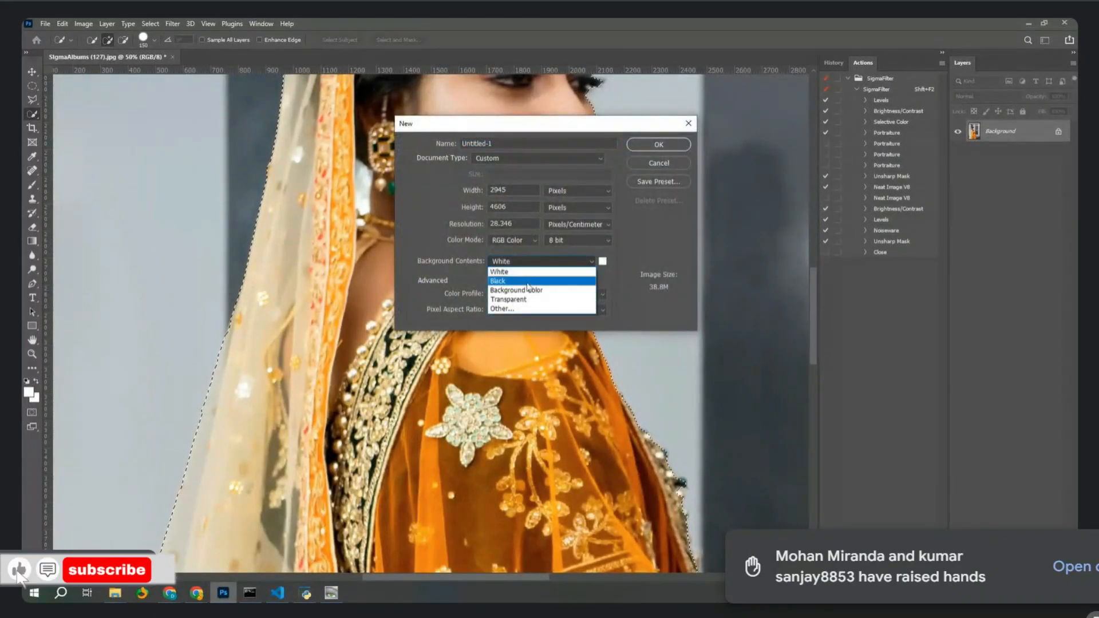
pyautogui.click(506, 308)
pyautogui.click(1002, 324)
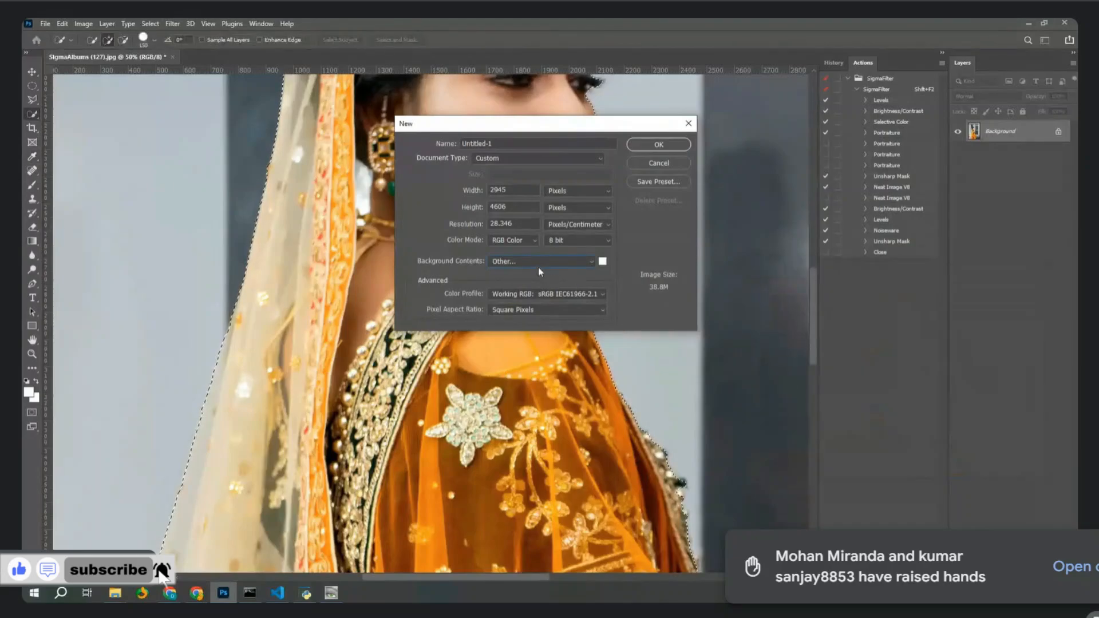
pyautogui.click(517, 261)
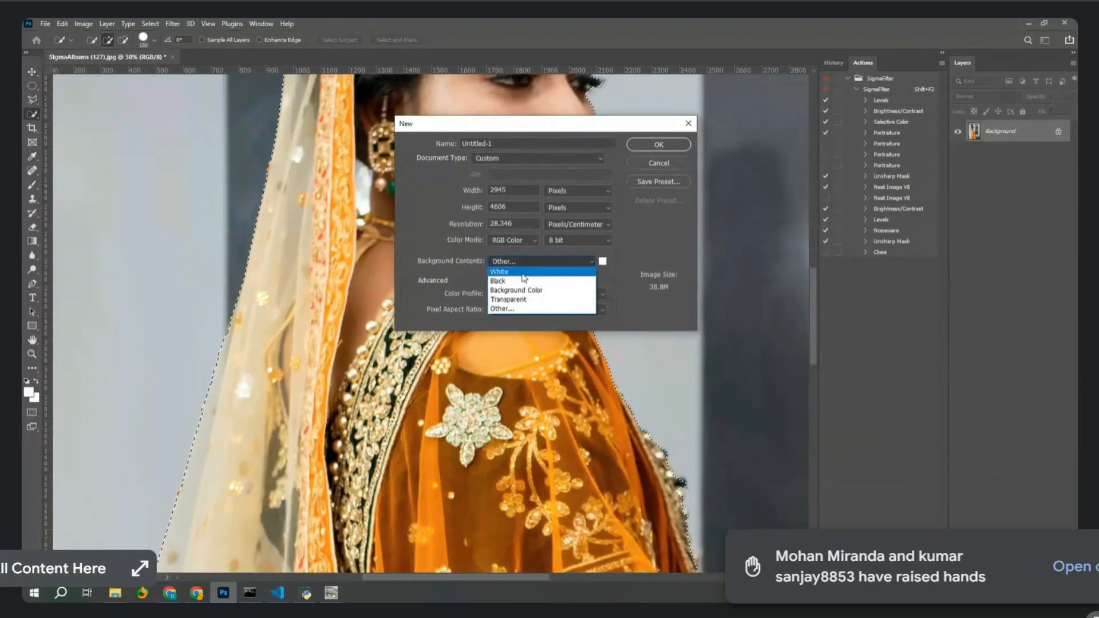
pyautogui.click(518, 299)
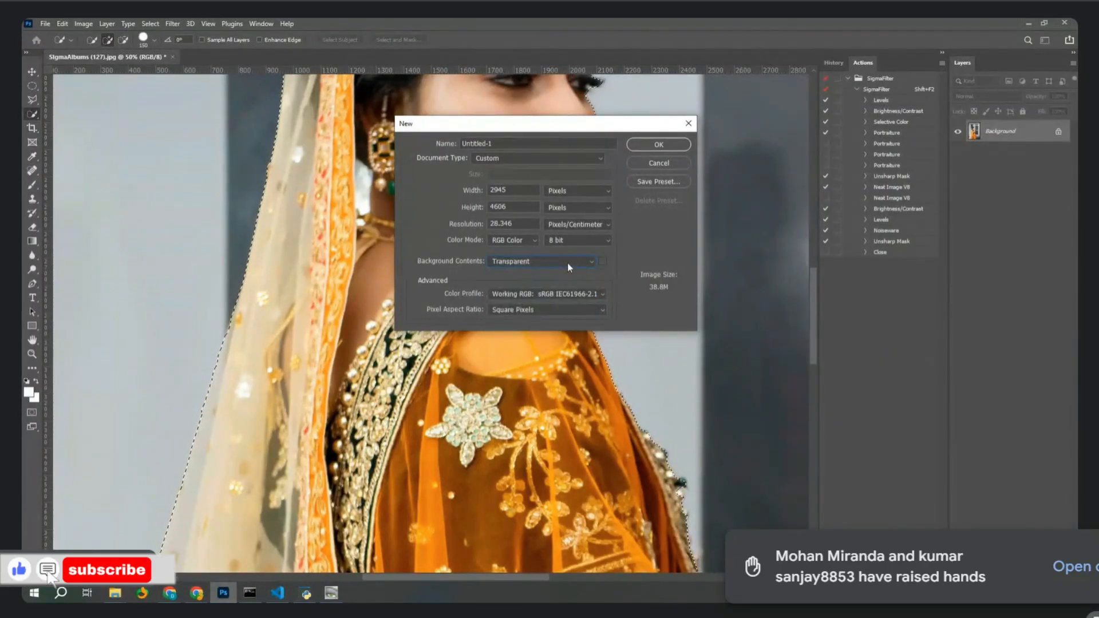
pyautogui.press('Return')
pyautogui.hotkey('ctrl', 'v')
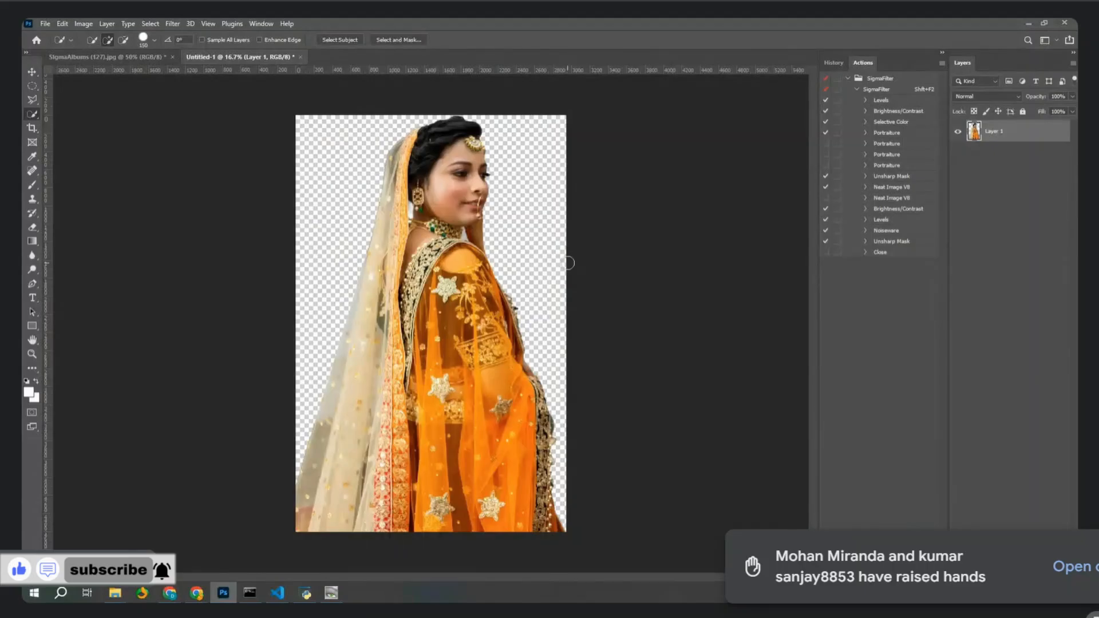
# Discard Untitled-1 unsaved, deselect the bride photo, and bring up the IACDSee32 folder window.
pyautogui.hotkey('ctrl', 'w')
pyautogui.click(532, 231)
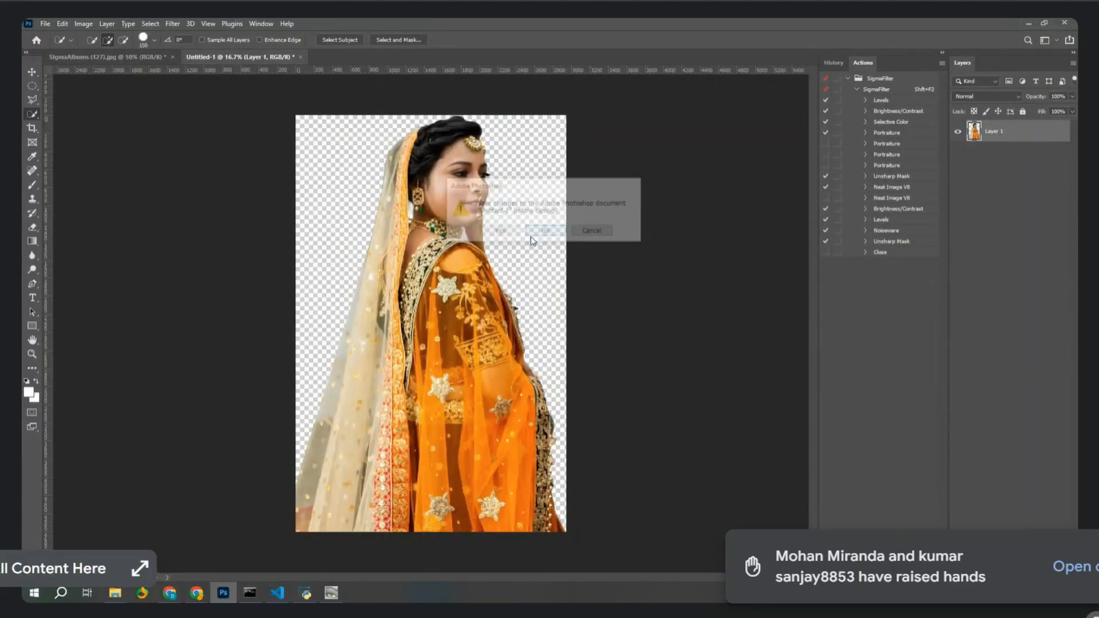
pyautogui.hotkey('ctrl', 'd')
pyautogui.click(115, 592)
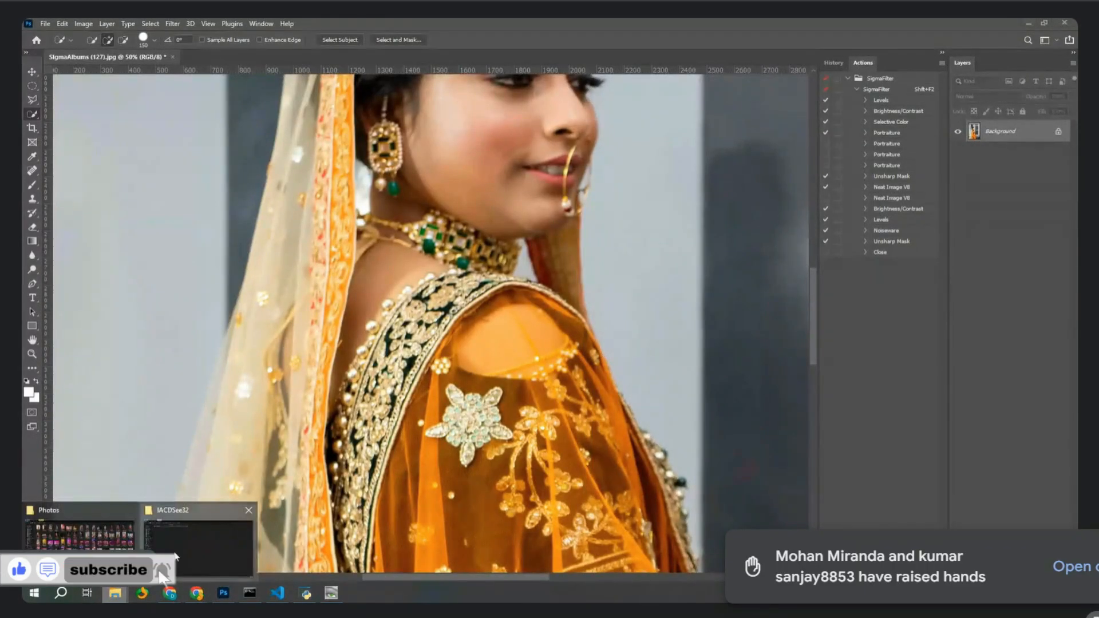
pyautogui.click(175, 557)
pyautogui.moveTo(382, 21); pyautogui.dragTo(1075, 25)
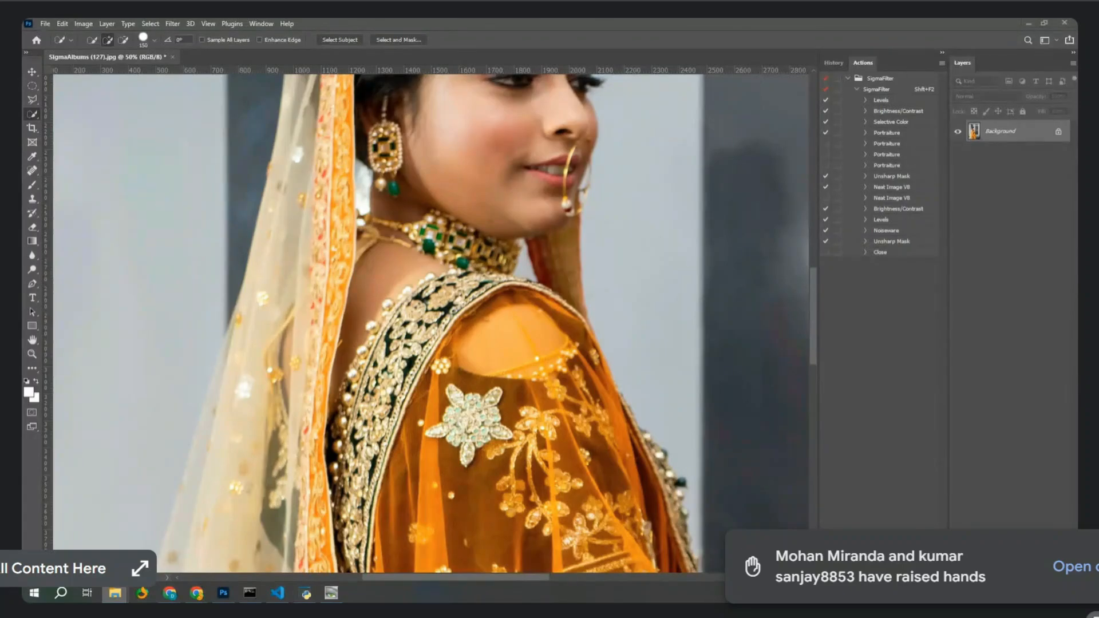
# Drag IMG_2387.JPG into Photoshop and refine the couple's Quick Selection in subtract mode.
pyautogui.hotkey('alt', 'Tab')
pyautogui.hotkey('alt', 'Tab')
pyautogui.moveTo(741, 219); pyautogui.dragTo(562, 55)
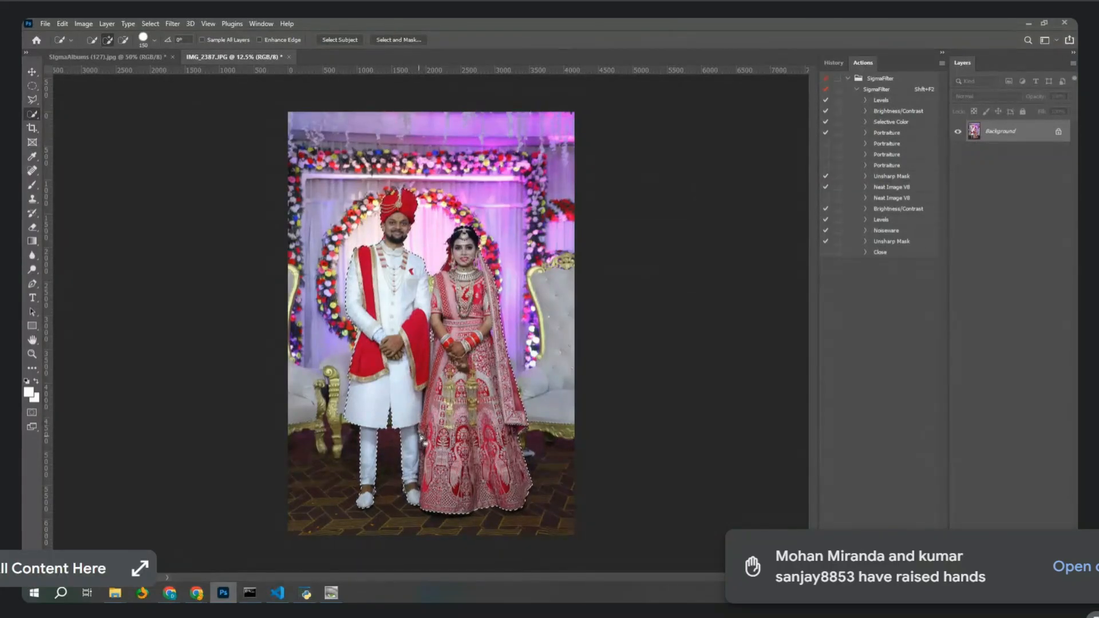
pyautogui.press('alt')
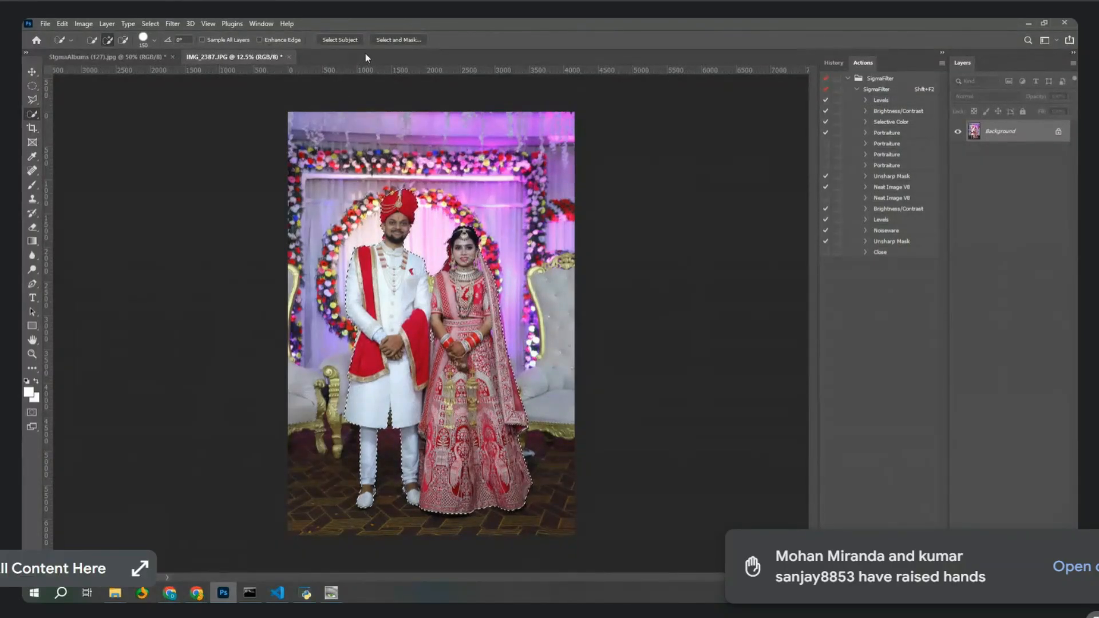
# Preview the couple's cut-out in Select and Mask at 50%, then exit.
pyautogui.click(412, 38)
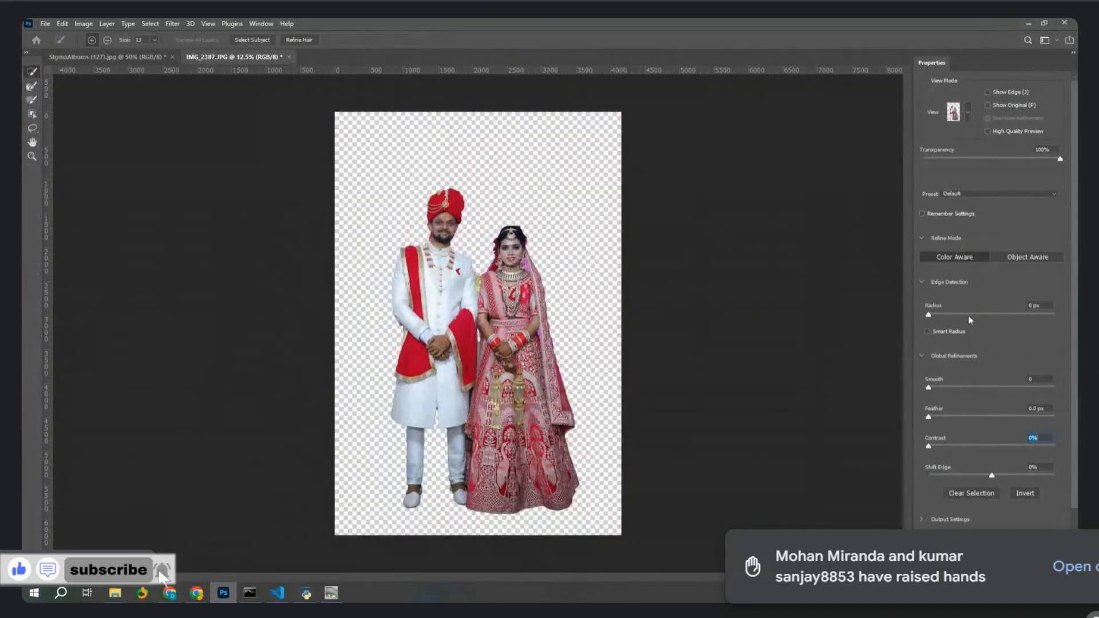
pyautogui.hotkey('ctrl', '+')
pyautogui.hotkey('ctrl', '+')
pyautogui.hotkey('ctrl', '+')
pyautogui.hotkey('ctrl', '+')
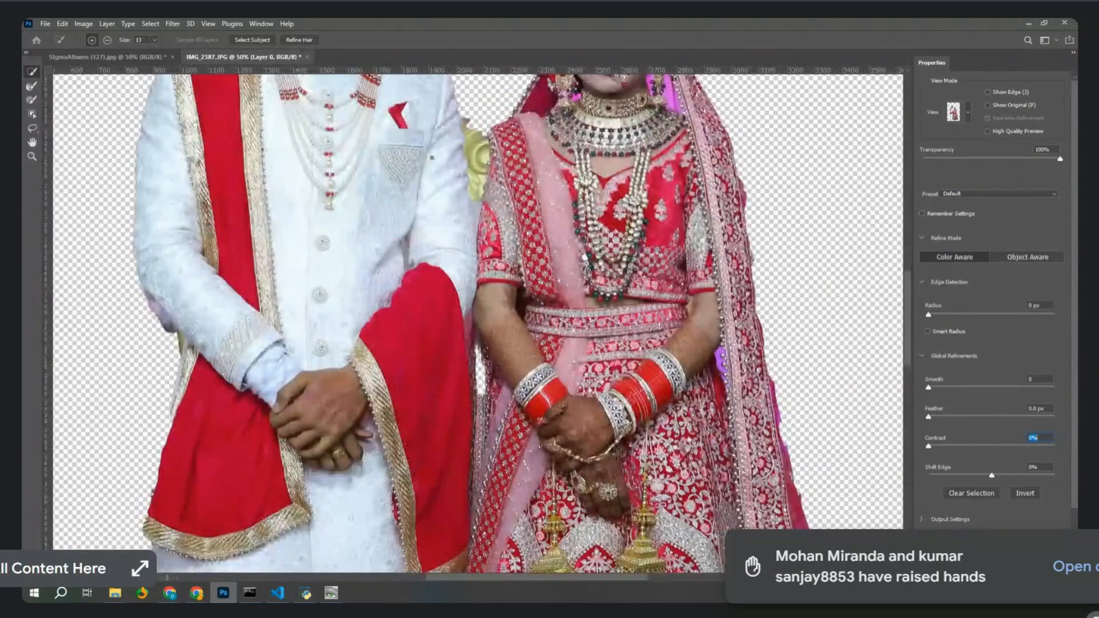
pyautogui.moveTo(488, 128); pyautogui.dragTo(475, 244)
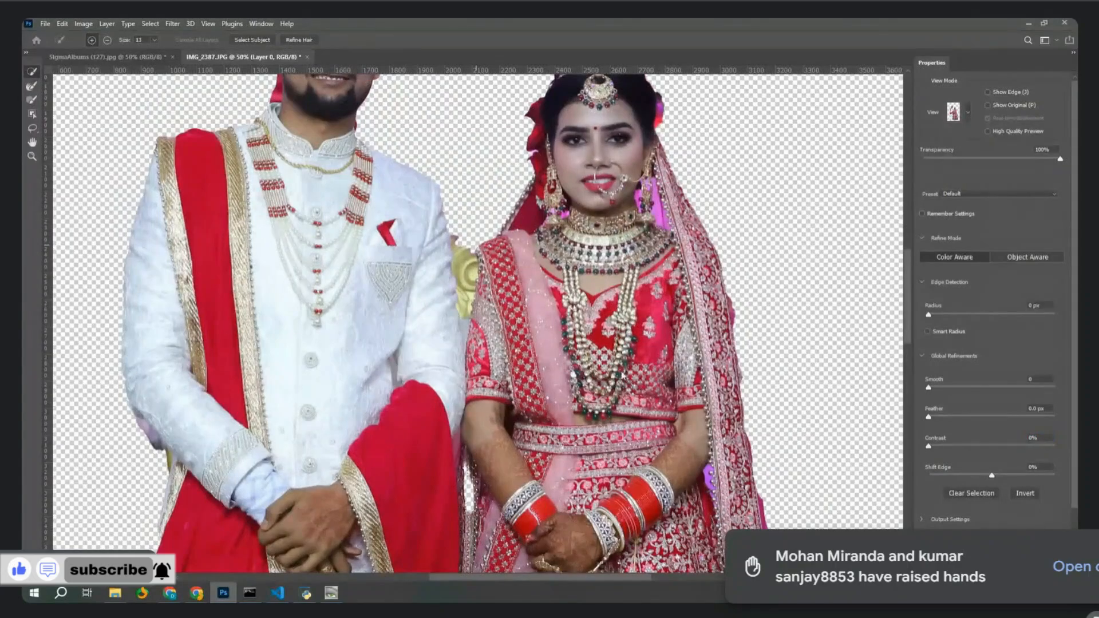
pyautogui.press('Return')
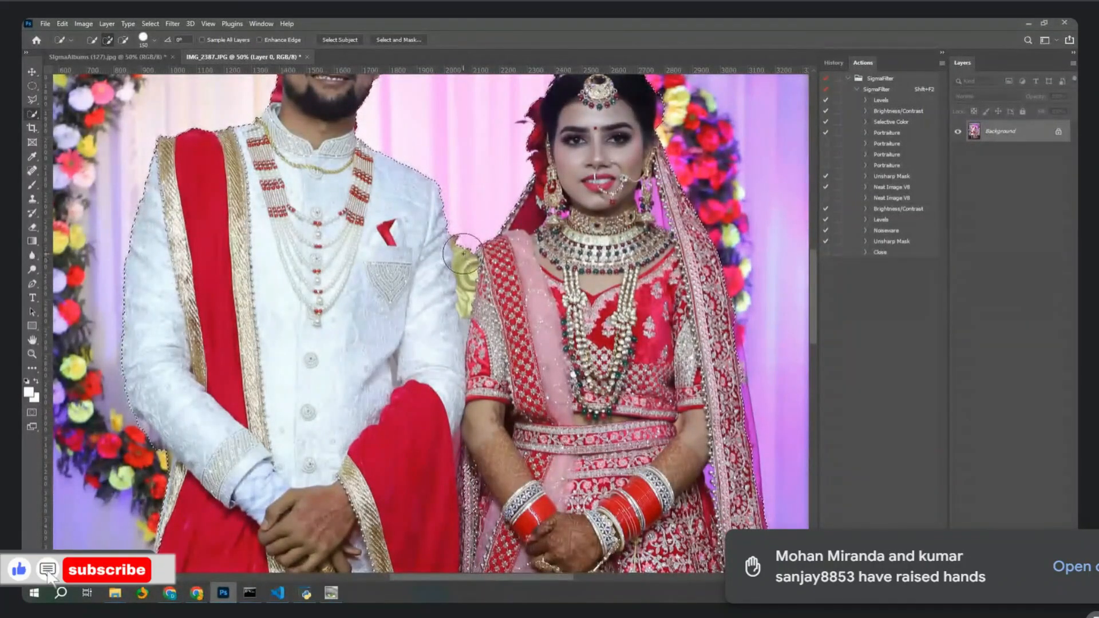
# Set the selection brush to size 90 and add and subtract areas around the couple.
pyautogui.press('[')
pyautogui.press('[')
pyautogui.press('[')
pyautogui.press('[')
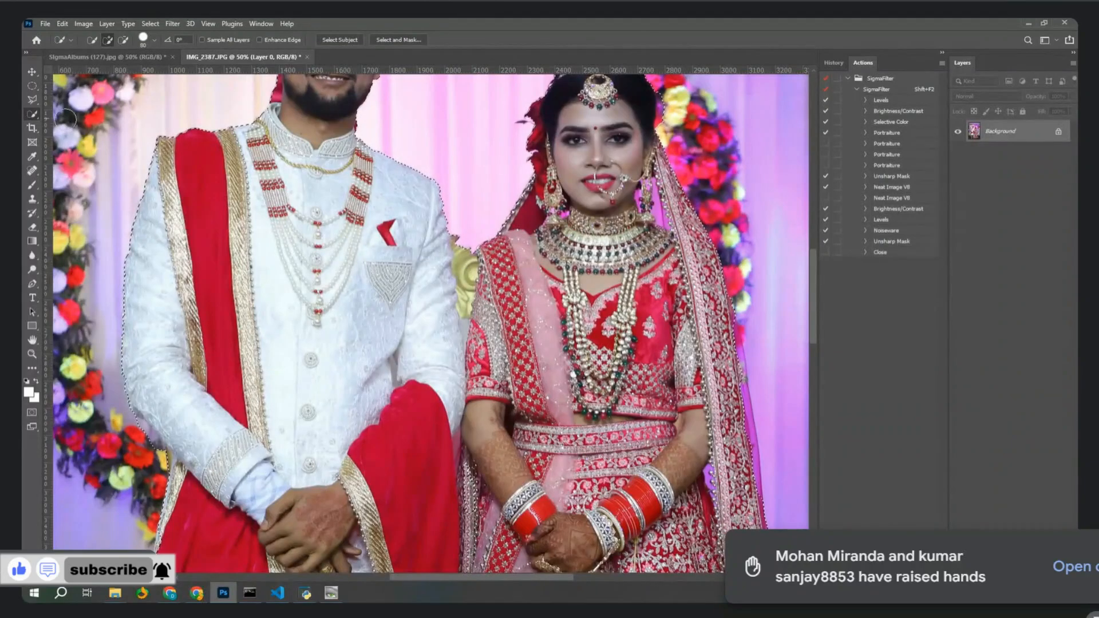
pyautogui.click(108, 40)
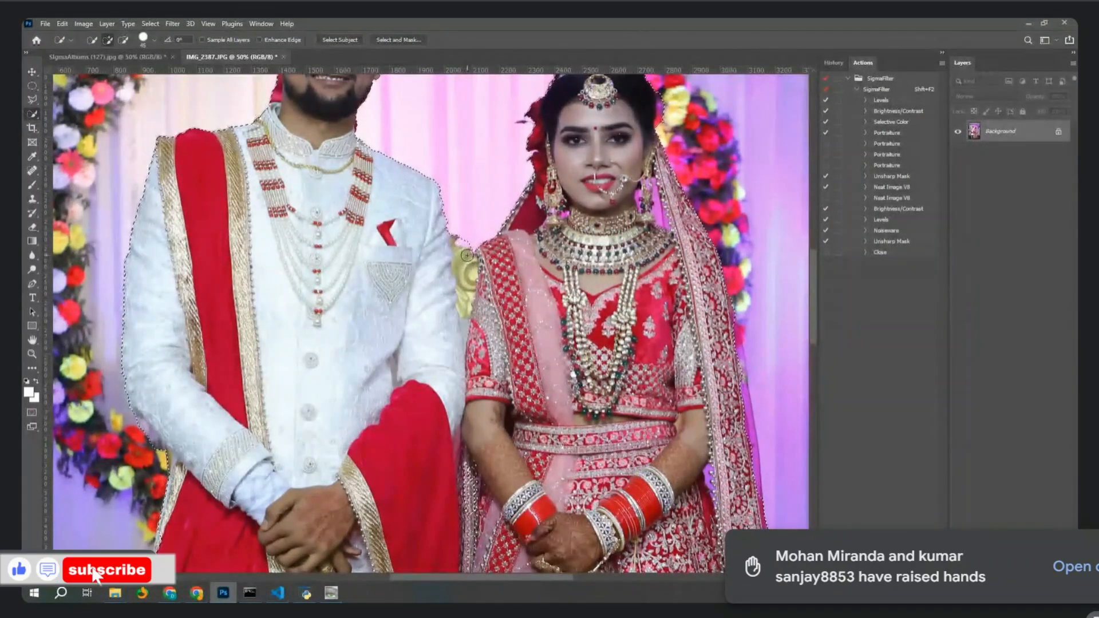
pyautogui.press('alt')
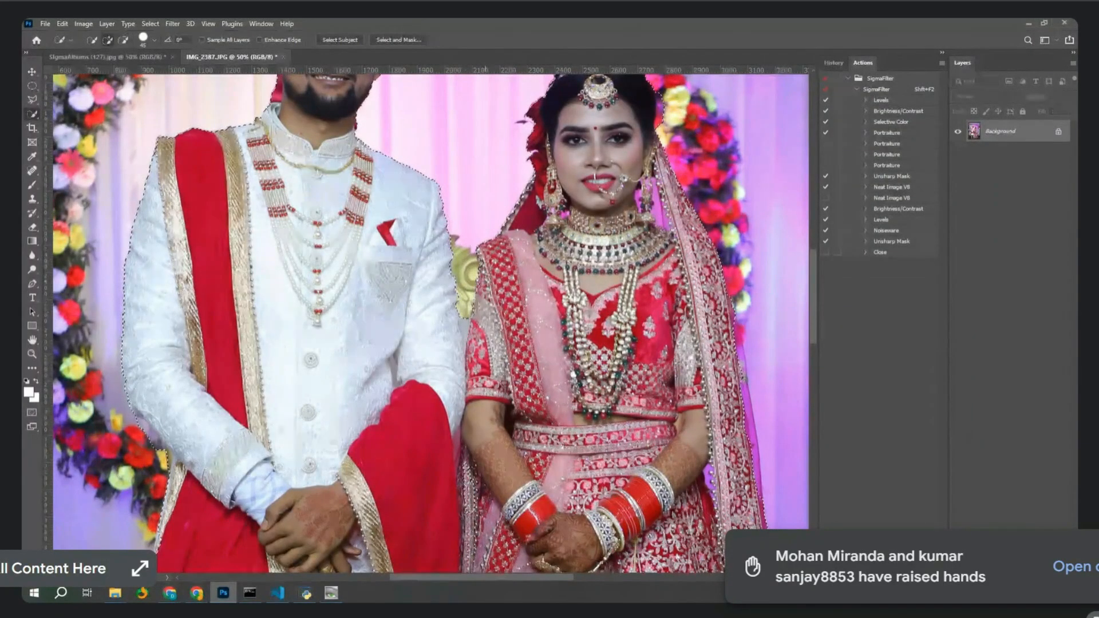
pyautogui.press('alt')
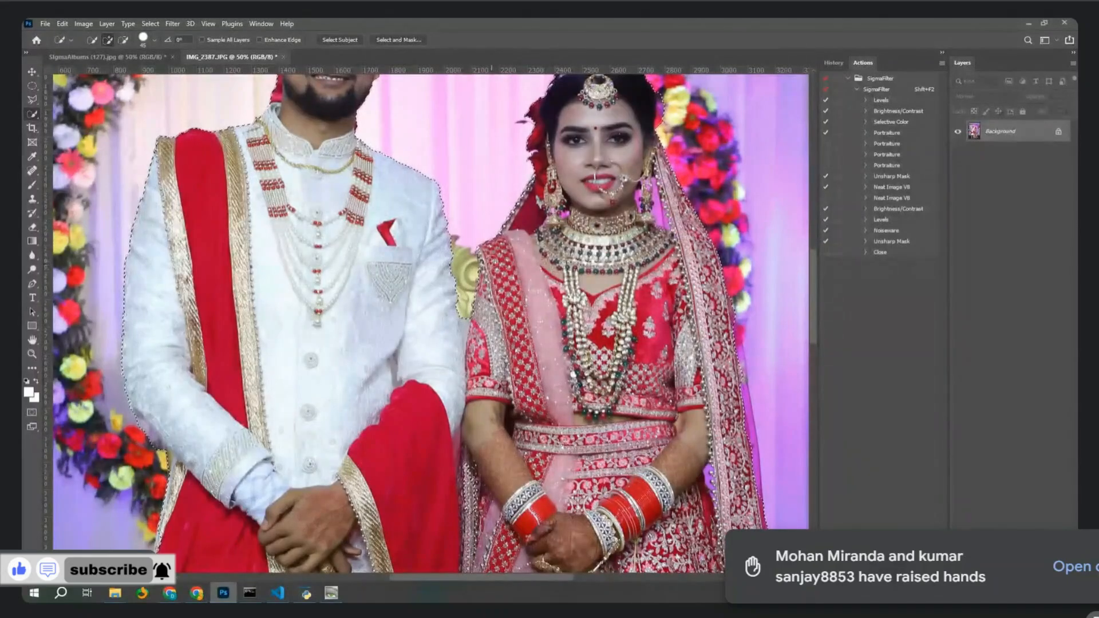
pyautogui.press('alt')
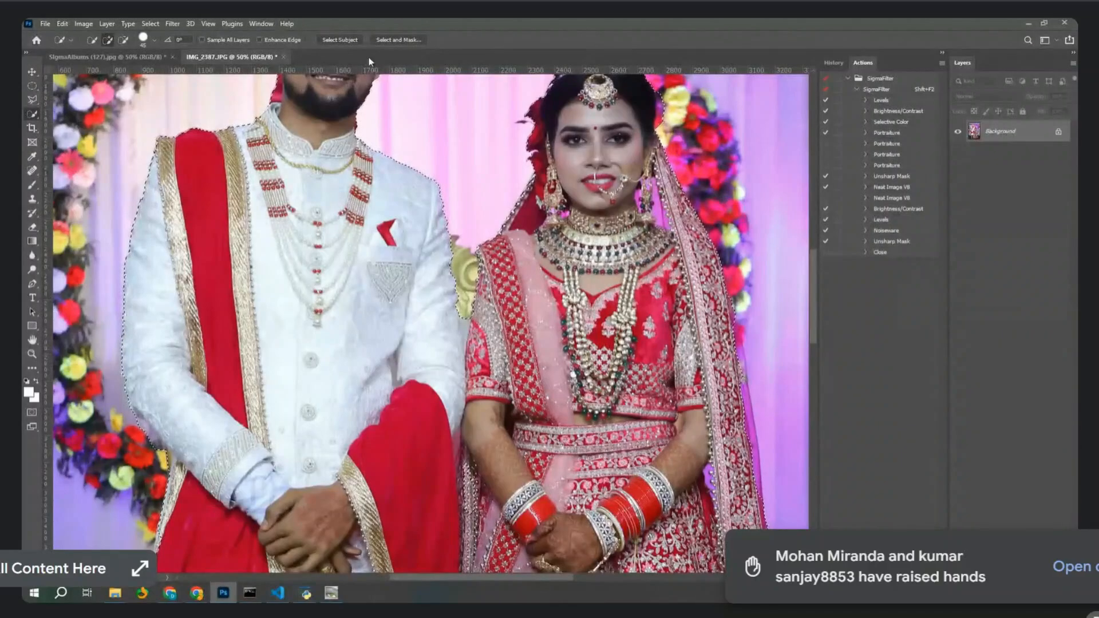
# Recheck the cut-out in Select and Mask at 100% on the bride's head, then exit.
pyautogui.click(397, 40)
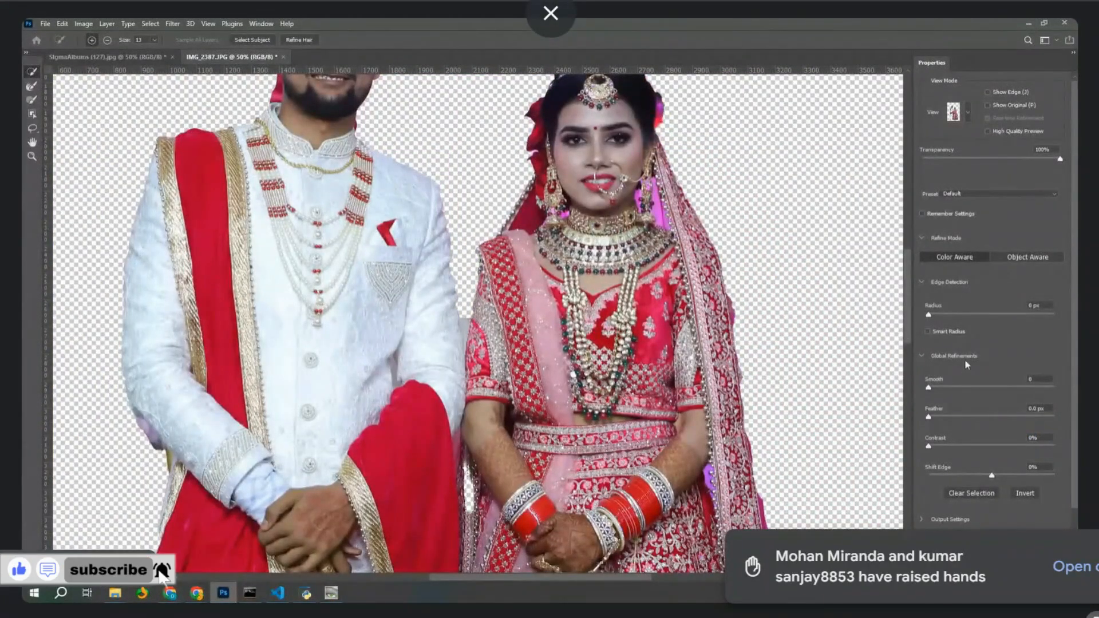
pyautogui.scroll(-5, 415, 321)
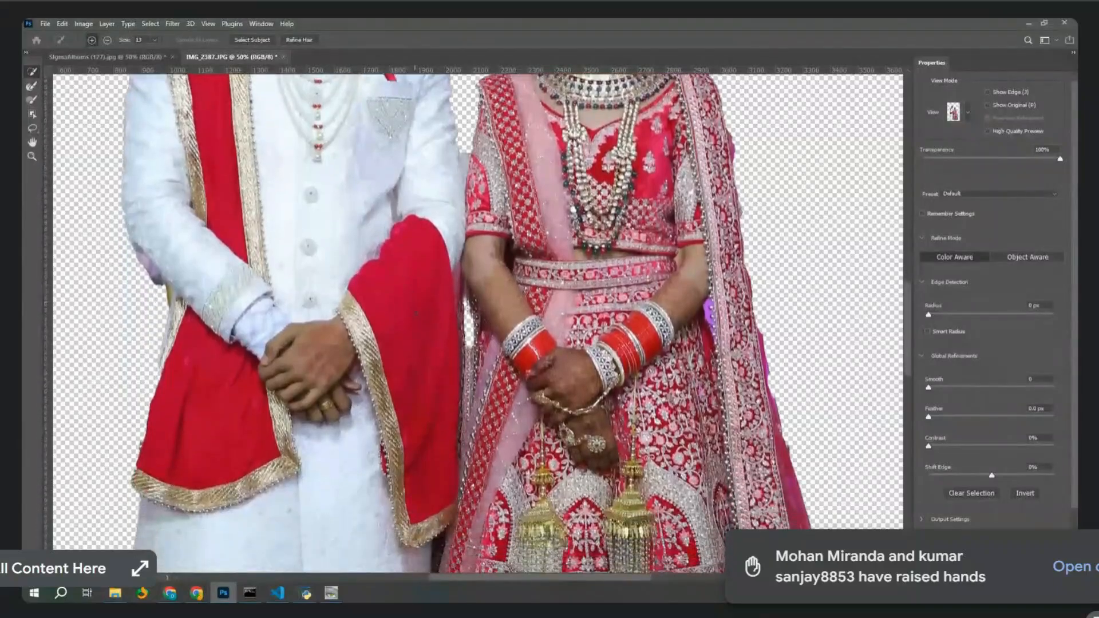
pyautogui.scroll(-2, 416, 313)
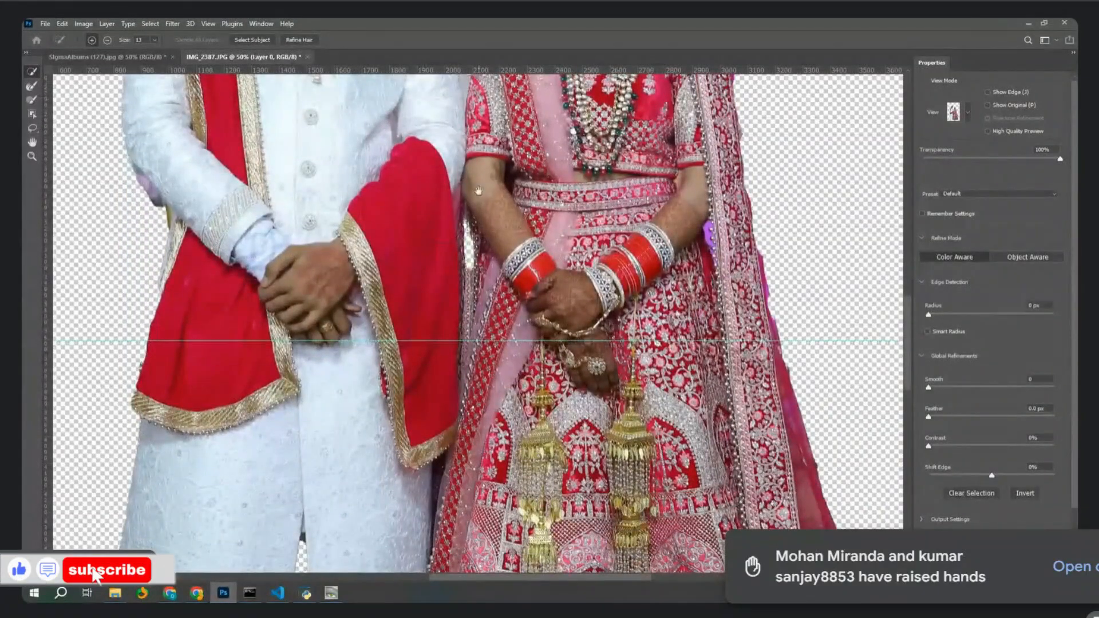
pyautogui.moveTo(478, 191); pyautogui.dragTo(470, 356)
pyautogui.hotkey('ctrl', '+')
pyautogui.hotkey('ctrl', '+')
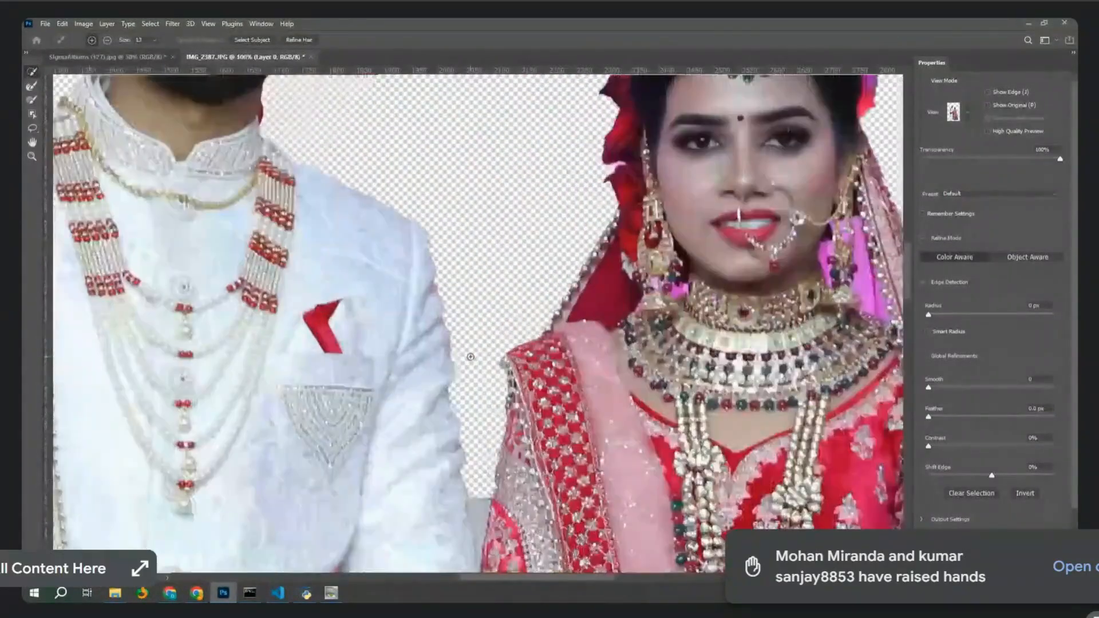
pyautogui.moveTo(538, 292); pyautogui.dragTo(458, 360)
pyautogui.moveTo(503, 316); pyautogui.dragTo(453, 371)
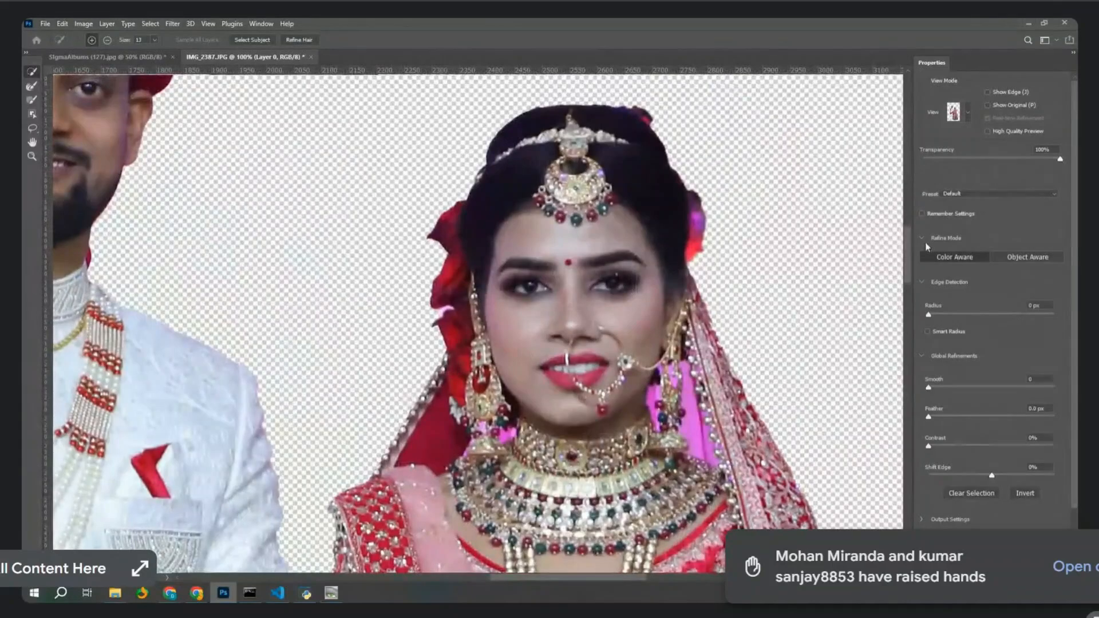
pyautogui.click(1041, 562)
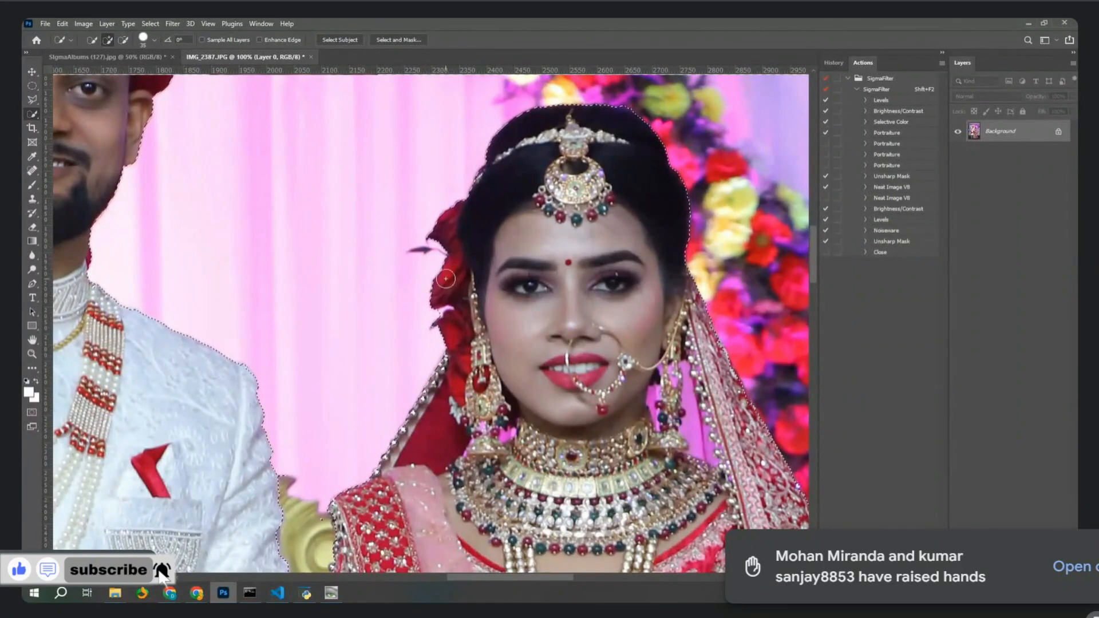
# Subtract a stray area near the veil, then add the red veil and flowers back.
pyautogui.press('alt')
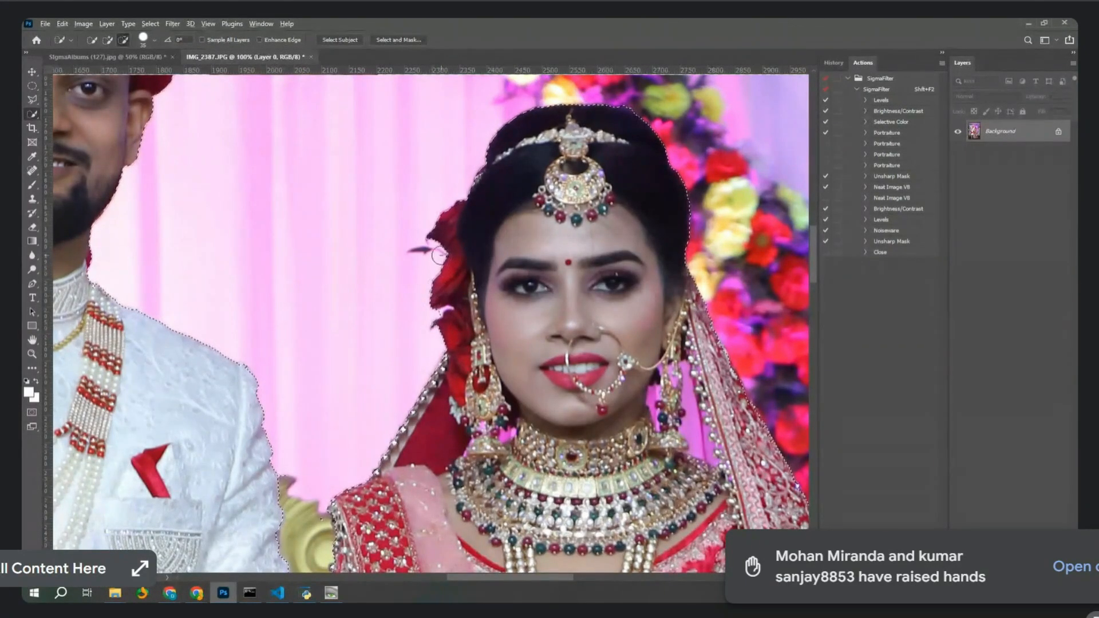
pyautogui.moveTo(431, 416); pyautogui.dragTo(434, 433)
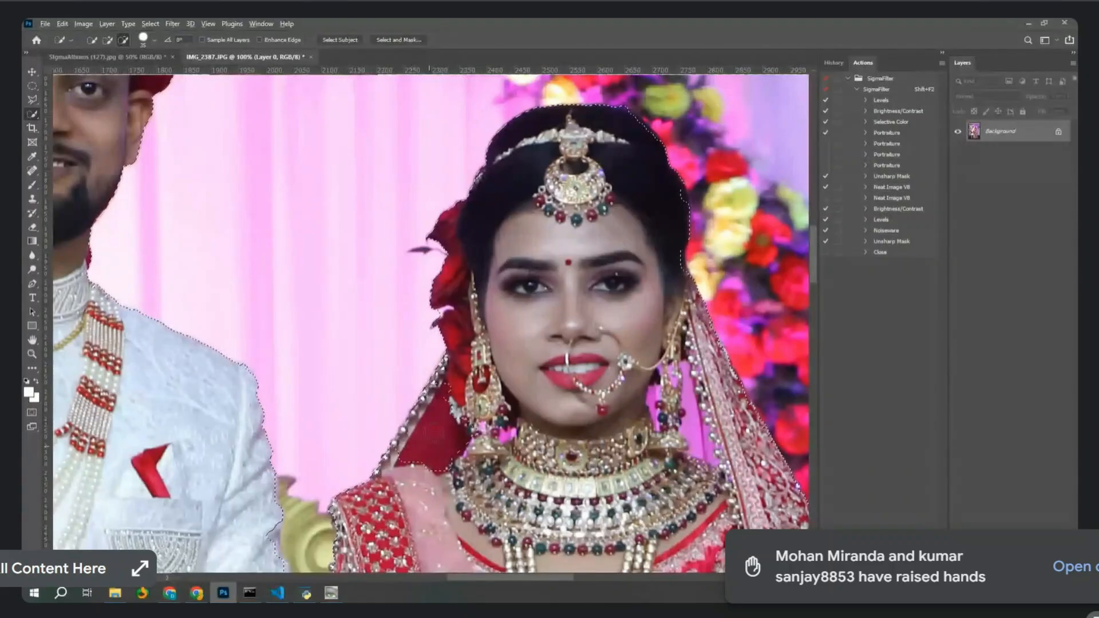
pyautogui.moveTo(456, 349); pyautogui.dragTo(441, 447)
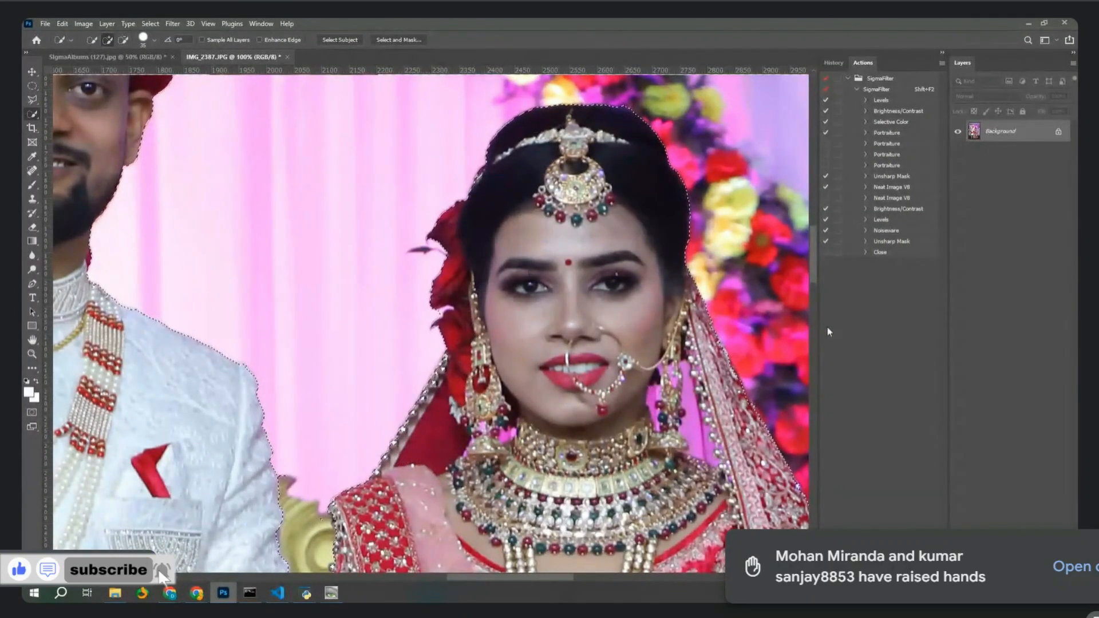
# In Select and Mask, give the couple's edge Smooth 7, Feather 1.0 px, Contrast 9%, and apply.
pyautogui.click(404, 40)
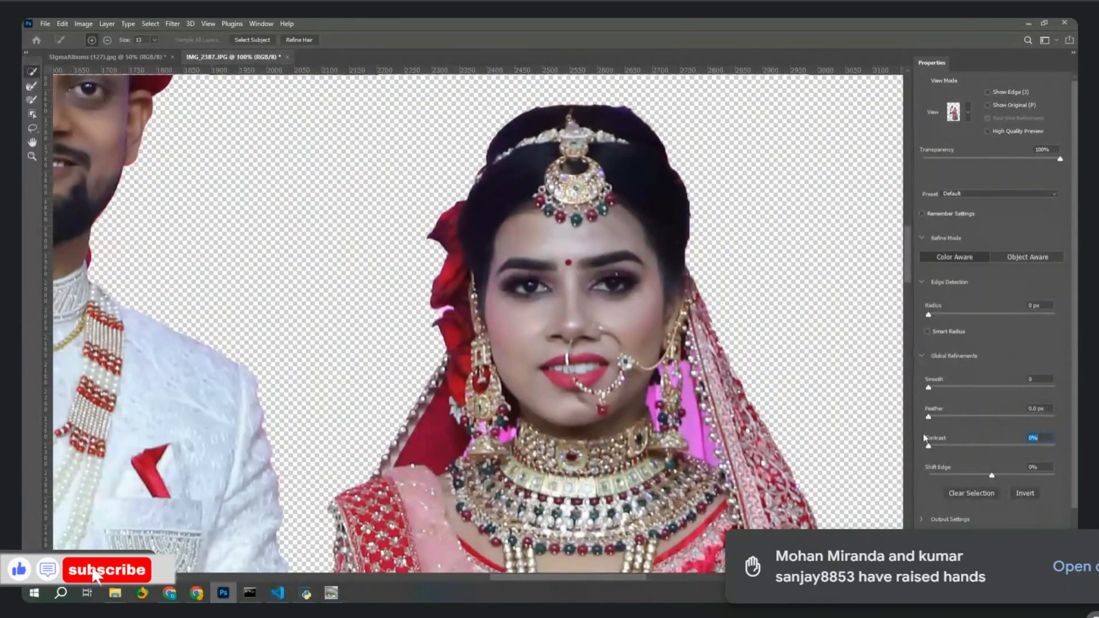
pyautogui.click(937, 389)
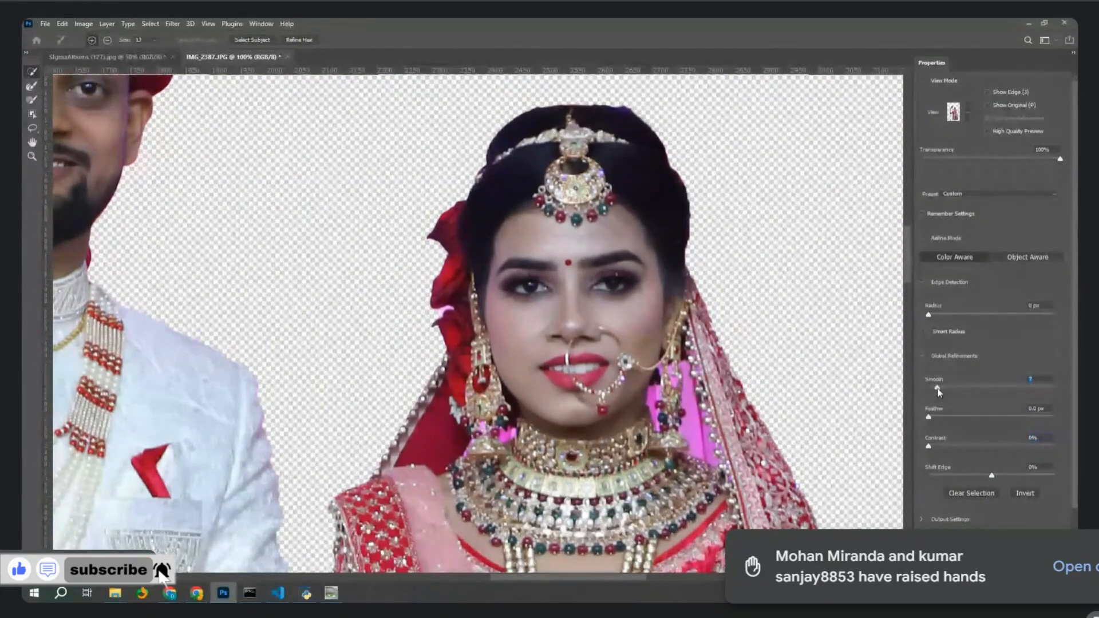
pyautogui.click(951, 417)
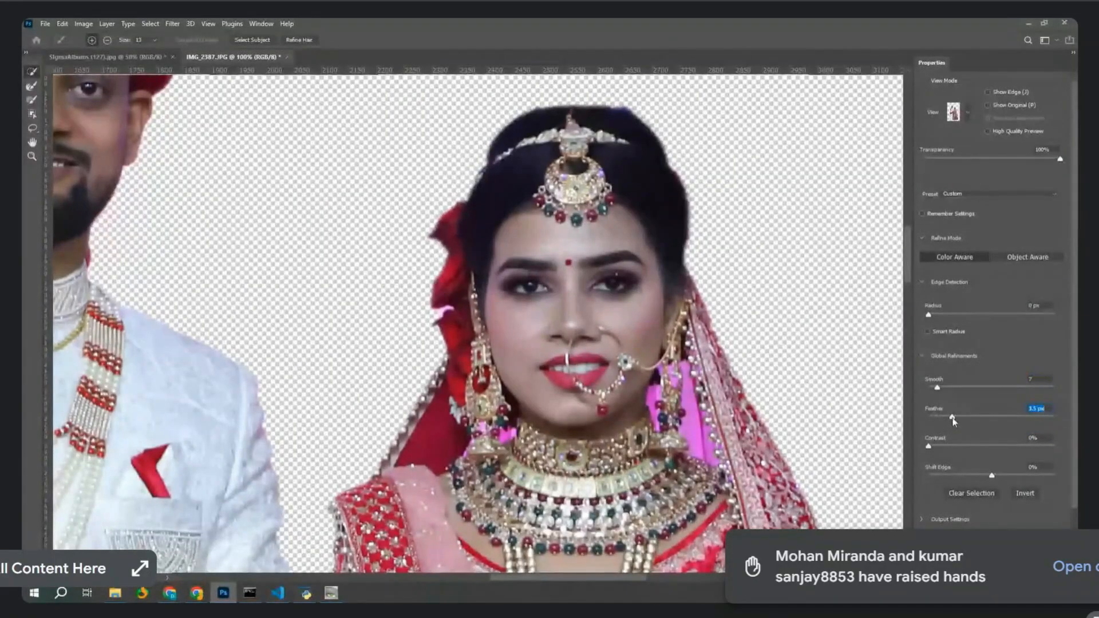
pyautogui.moveTo(952, 422); pyautogui.dragTo(941, 422)
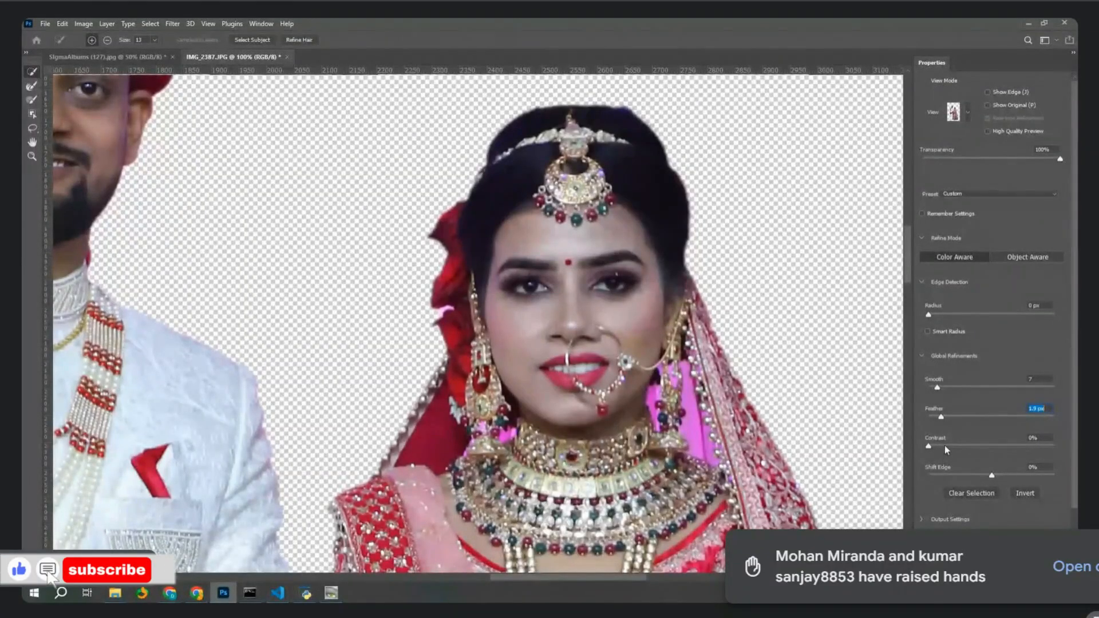
pyautogui.click(935, 446)
pyautogui.moveTo(935, 446); pyautogui.dragTo(940, 447)
pyautogui.press('Return')
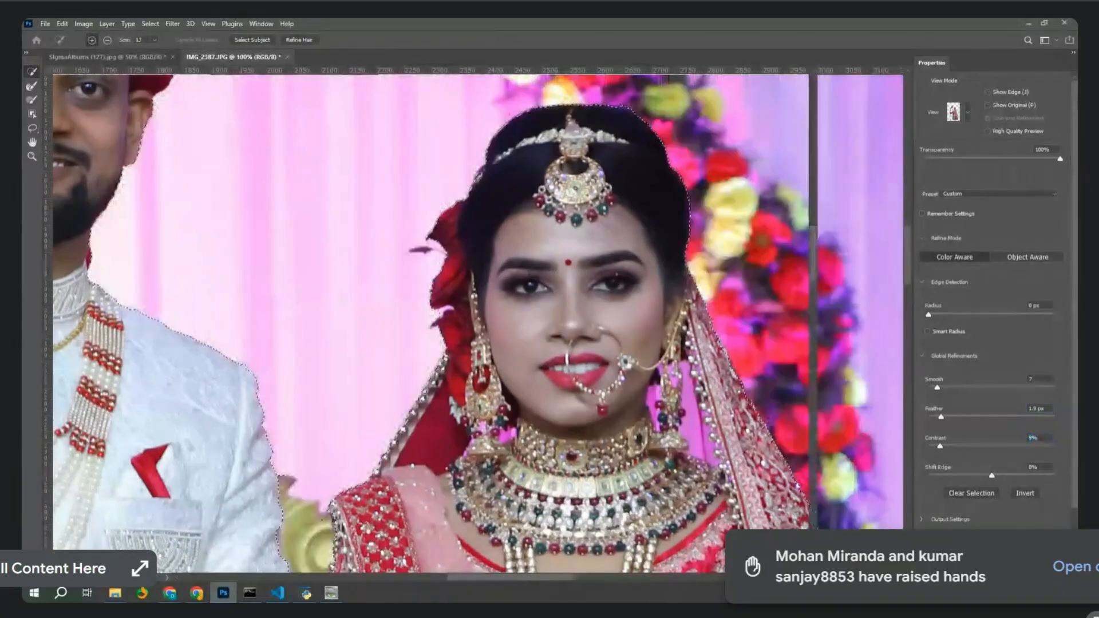
# Copy the selected couple into a new Untitled-1 document, then discard it unsaved.
pyautogui.hotkey('ctrl', 'c')
pyautogui.hotkey('ctrl', 'n')
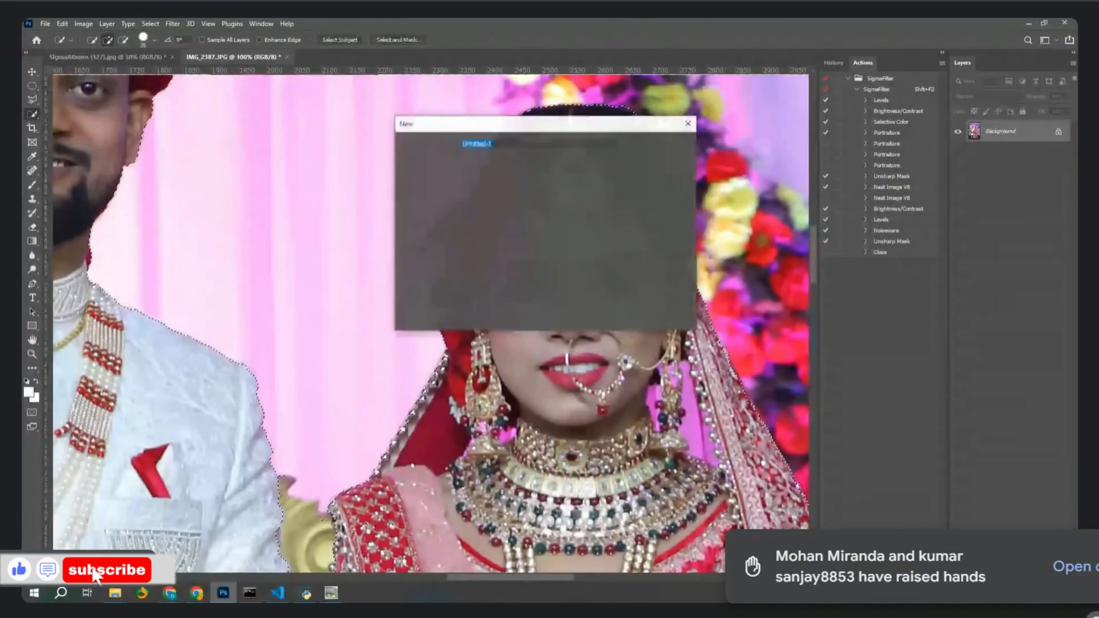
pyautogui.press('Return')
pyautogui.hotkey('ctrl', 'v')
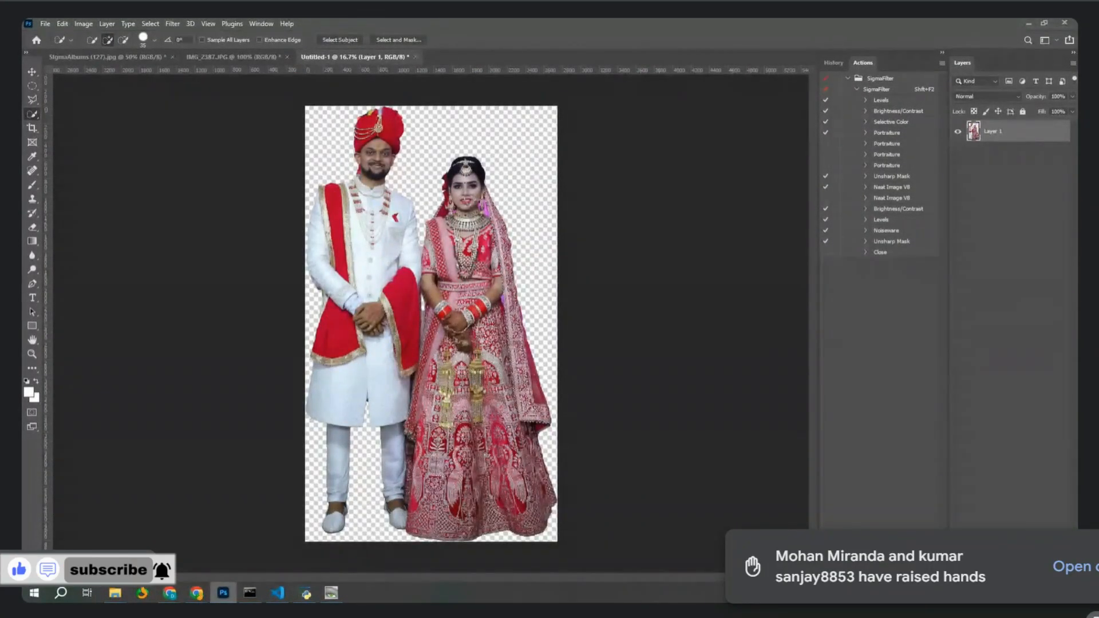
pyautogui.hotkey('ctrl', 'w')
pyautogui.click(549, 233)
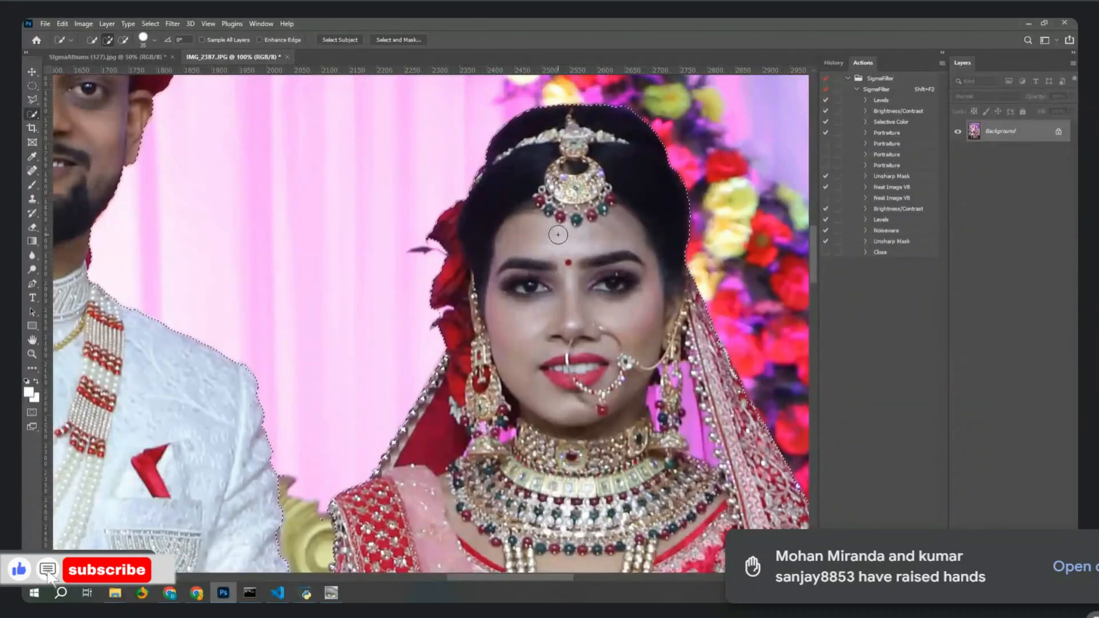
# Close IMG_2387.JPG and SigmaAlbums (127).jpg without saving changes.
pyautogui.hotkey('ctrl', 'w')
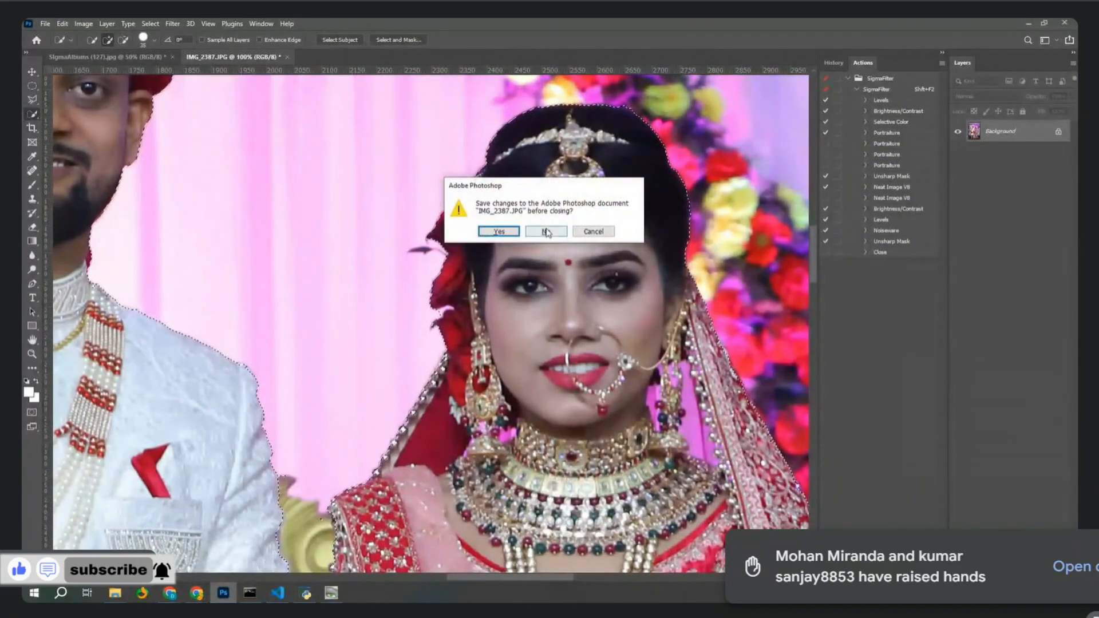
pyautogui.click(546, 232)
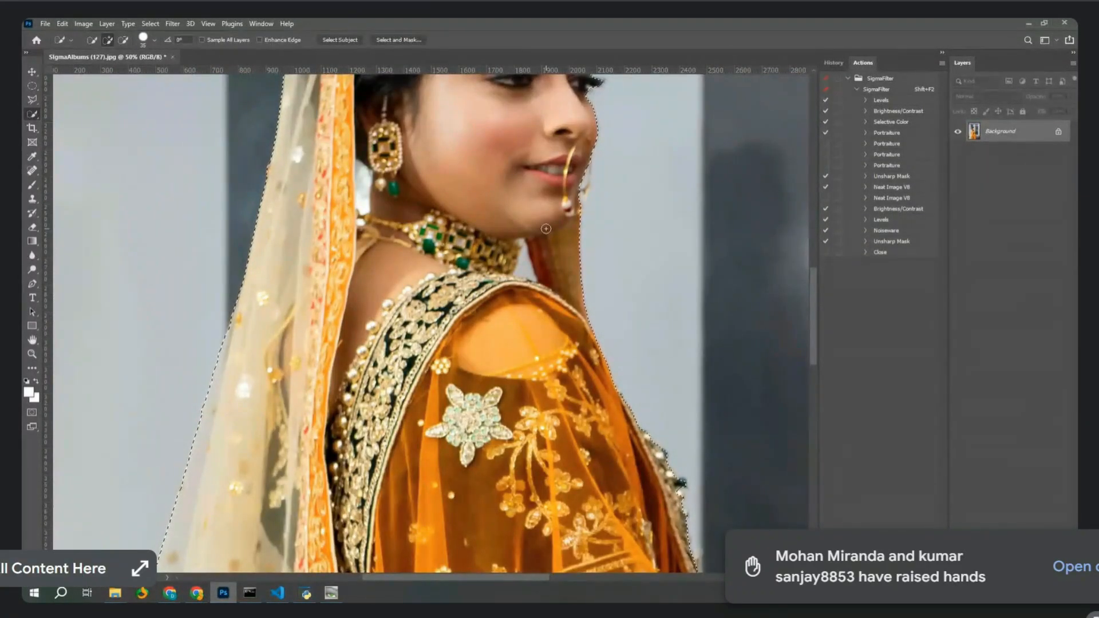
pyautogui.hotkey('ctrl', 'w')
pyautogui.click(546, 230)
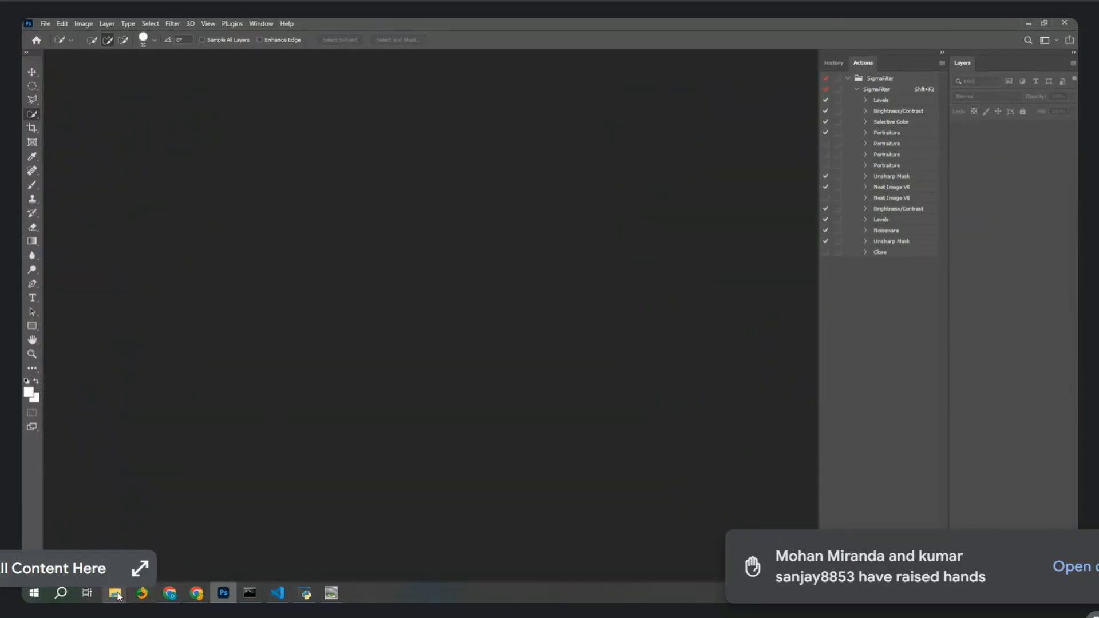
# From the 100CANON folder window, drag IMG_2573.JPG into Photoshop to open it.
pyautogui.moveTo(115, 592)
pyautogui.click(199, 543)
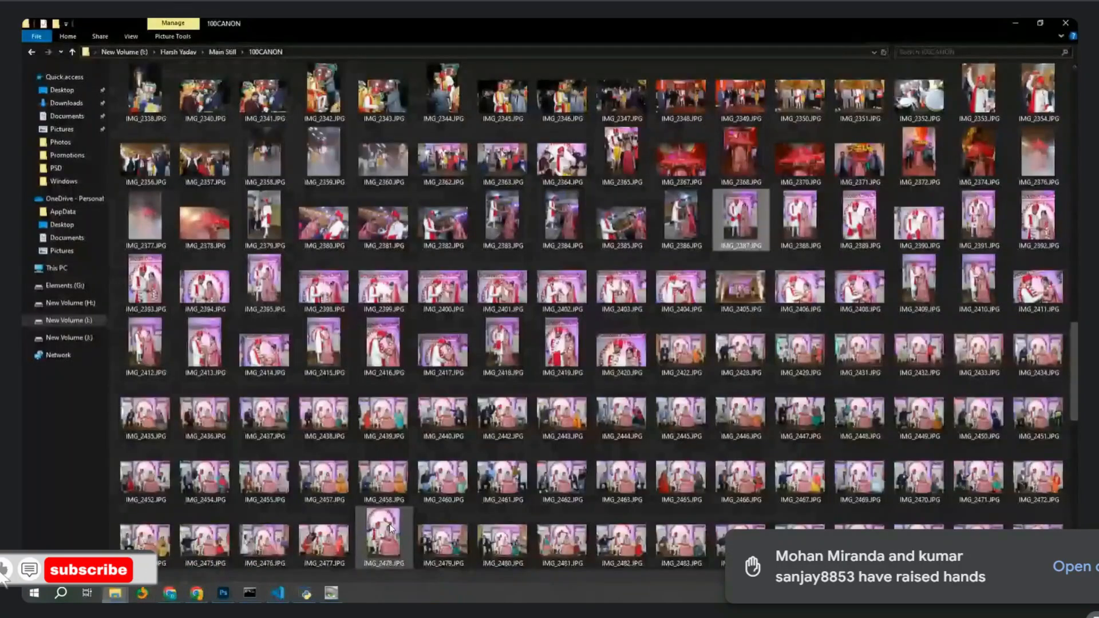
pyautogui.scroll(-5, 615, 399)
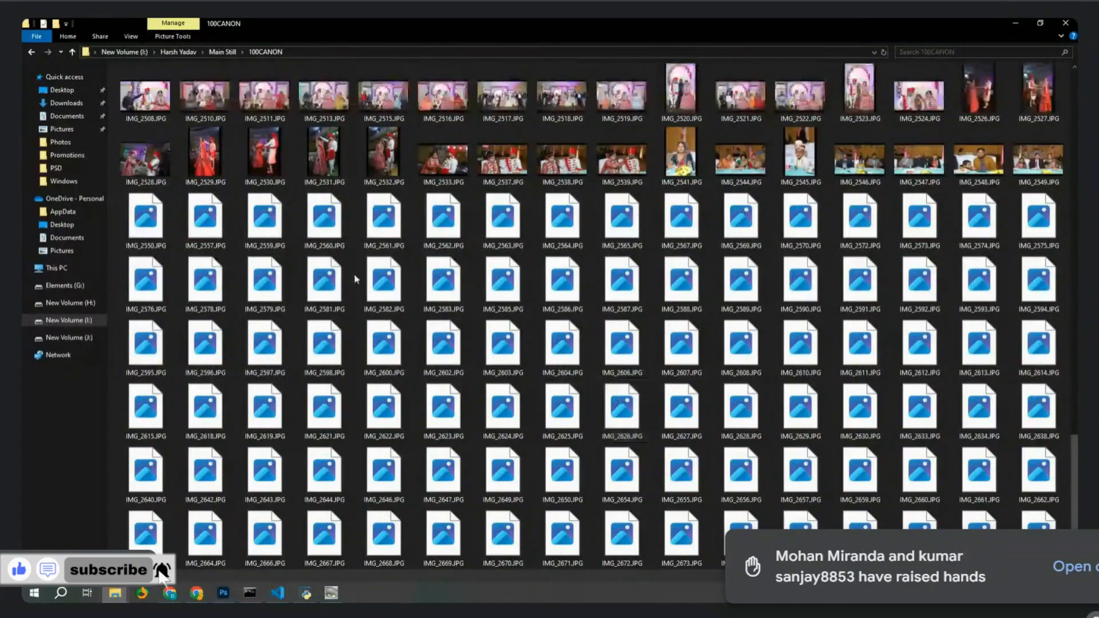
pyautogui.scroll(2, 397, 217)
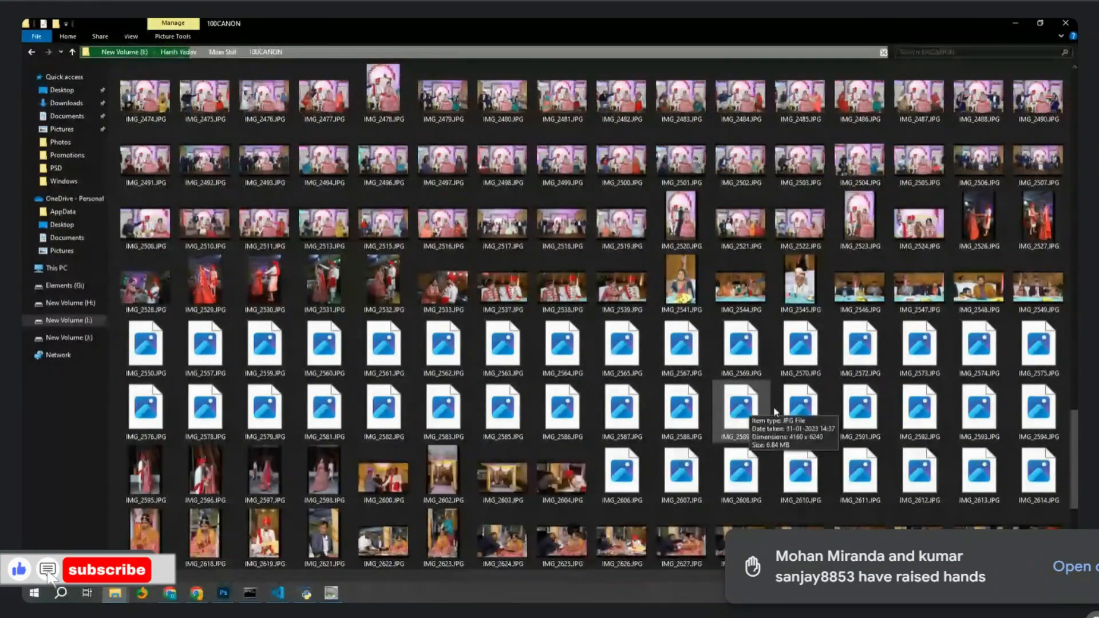
pyautogui.click(698, 236)
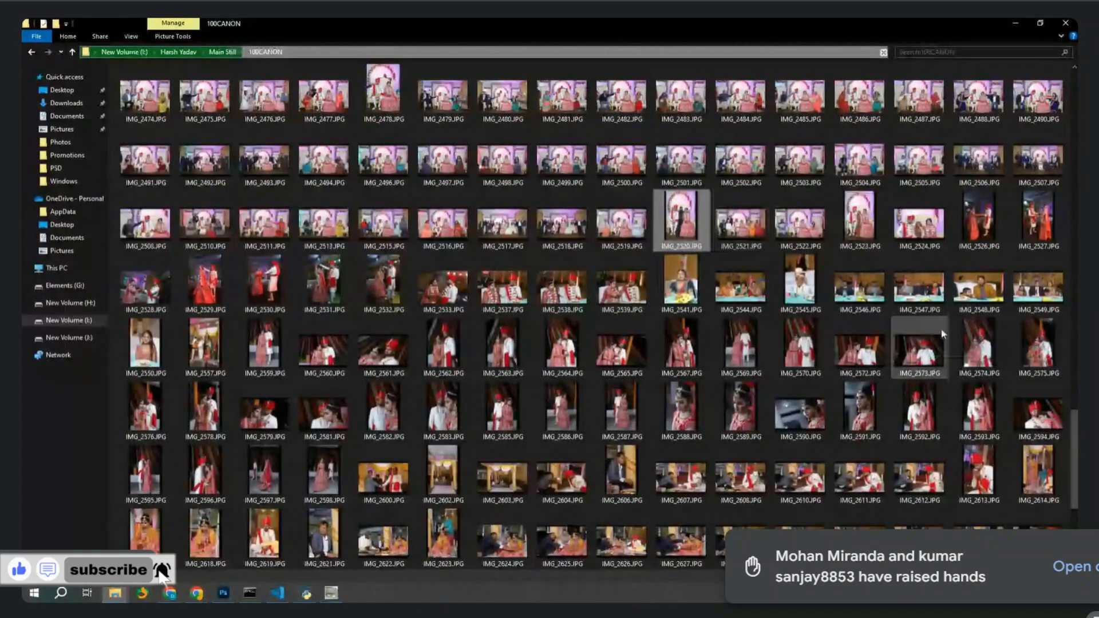
pyautogui.moveTo(918, 346); pyautogui.dragTo(420, 326)
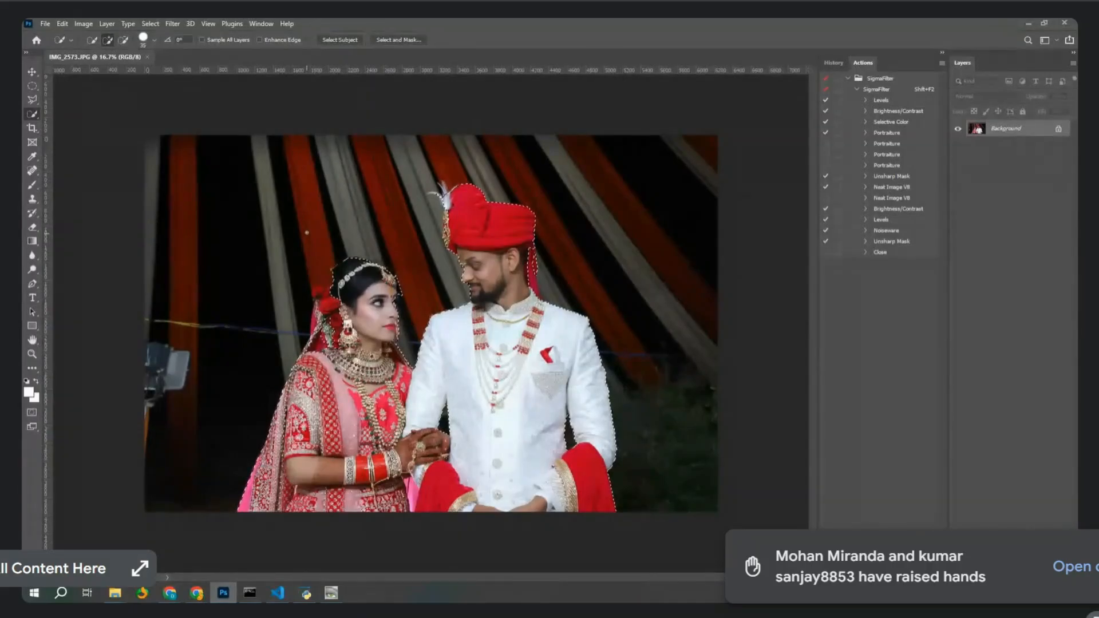
# Zoom in on IMG_2573.JPG's couple selection and switch Quick Selection to subtract.
pyautogui.hotkey('ctrl', '+')
pyautogui.hotkey('ctrl', '+')
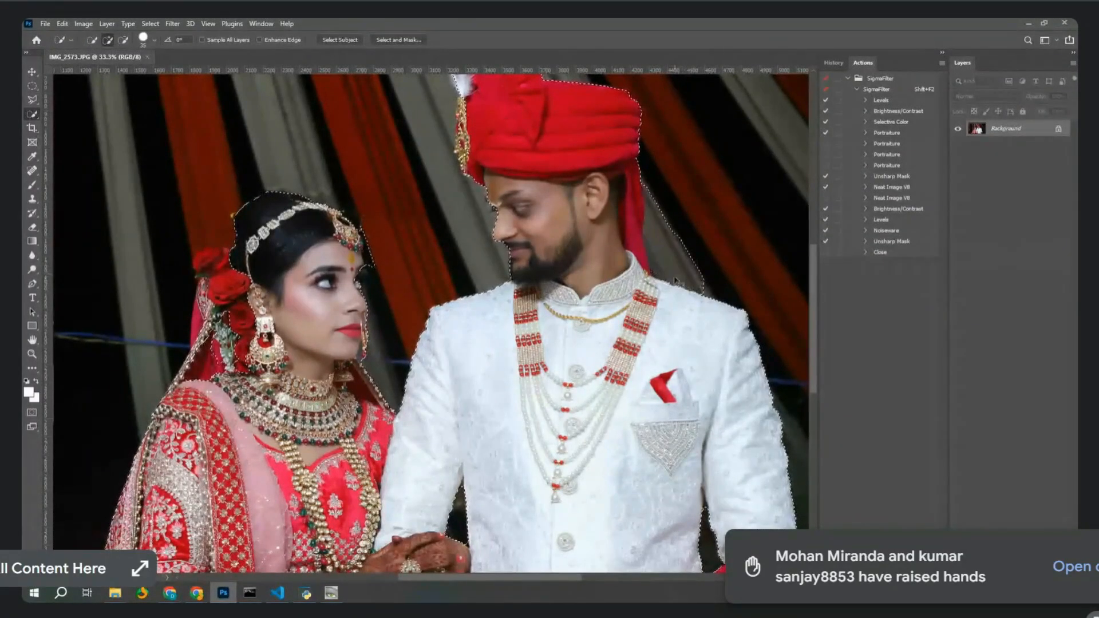
pyautogui.press('alt')
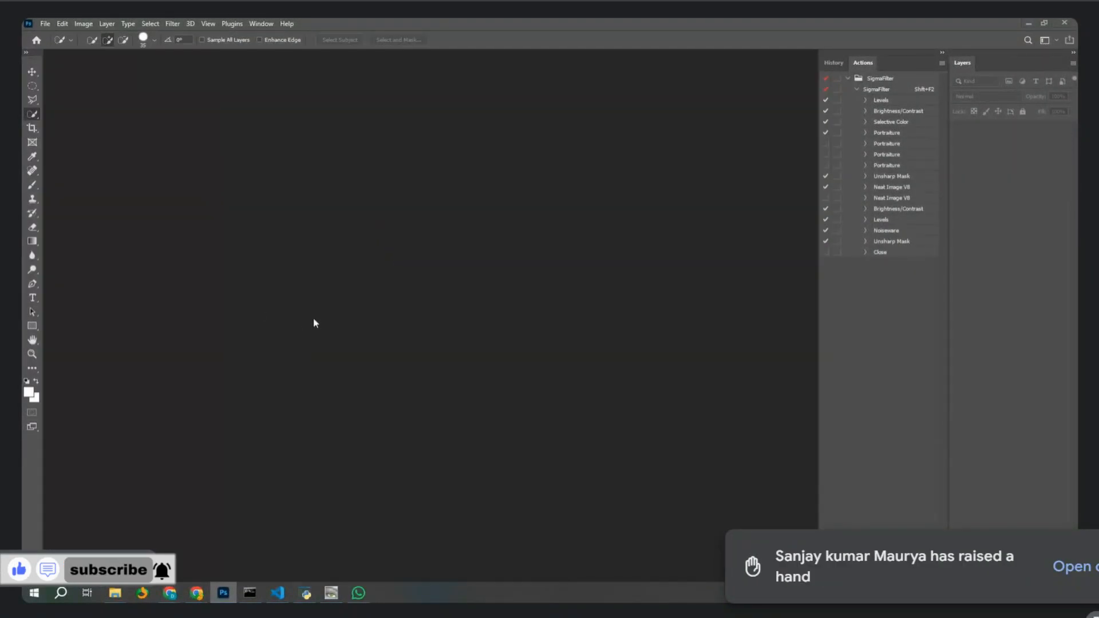
# Switch back to Photoshop and open 001.psd from the Downloads PSD folder.
pyautogui.click(358, 593)
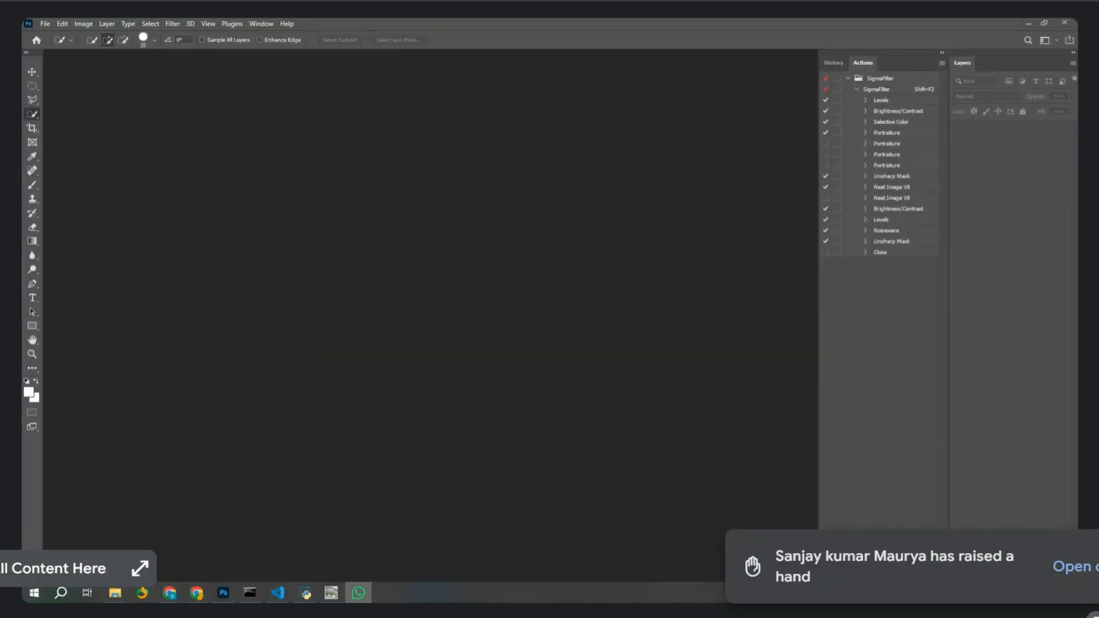
pyautogui.hotkey('alt', 'Tab')
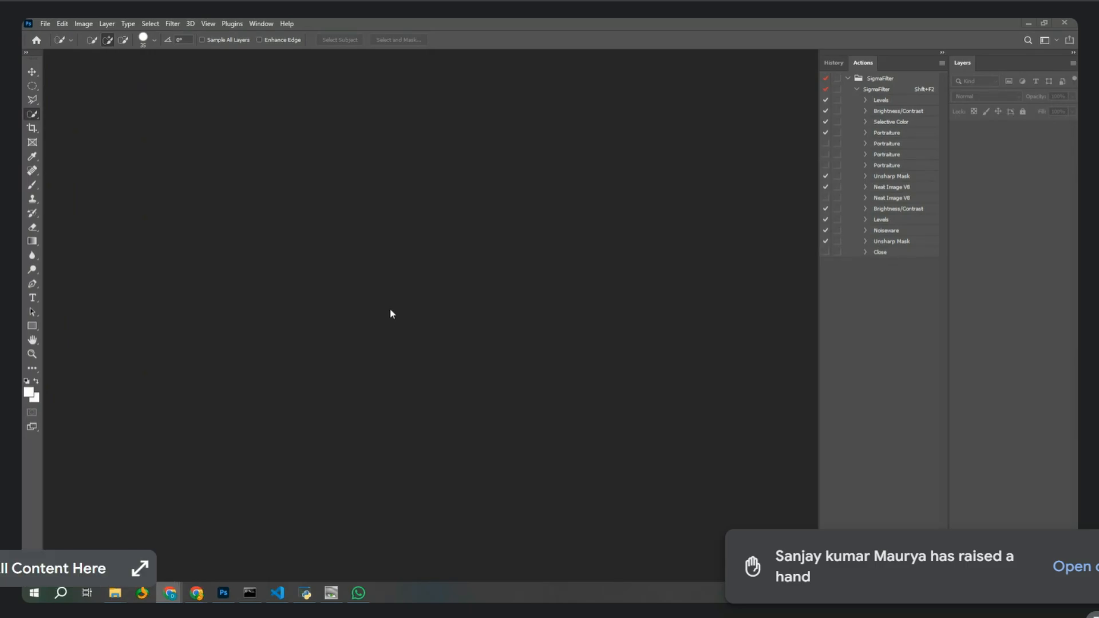
pyautogui.click(221, 462)
pyautogui.hotkey('ctrl', 'o')
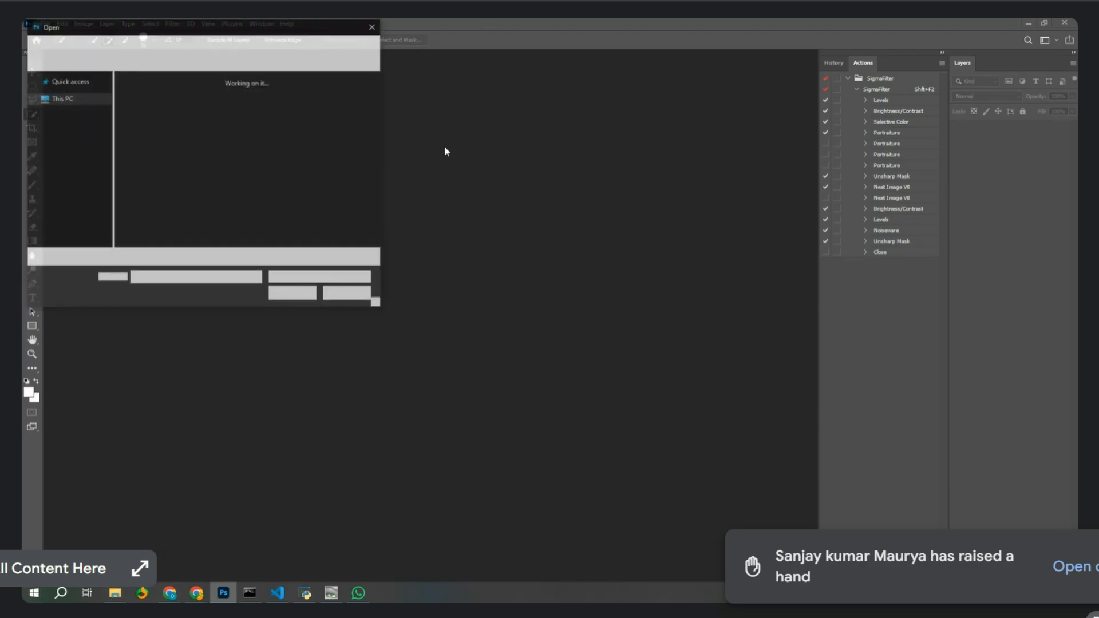
pyautogui.scroll(2, 75, 109)
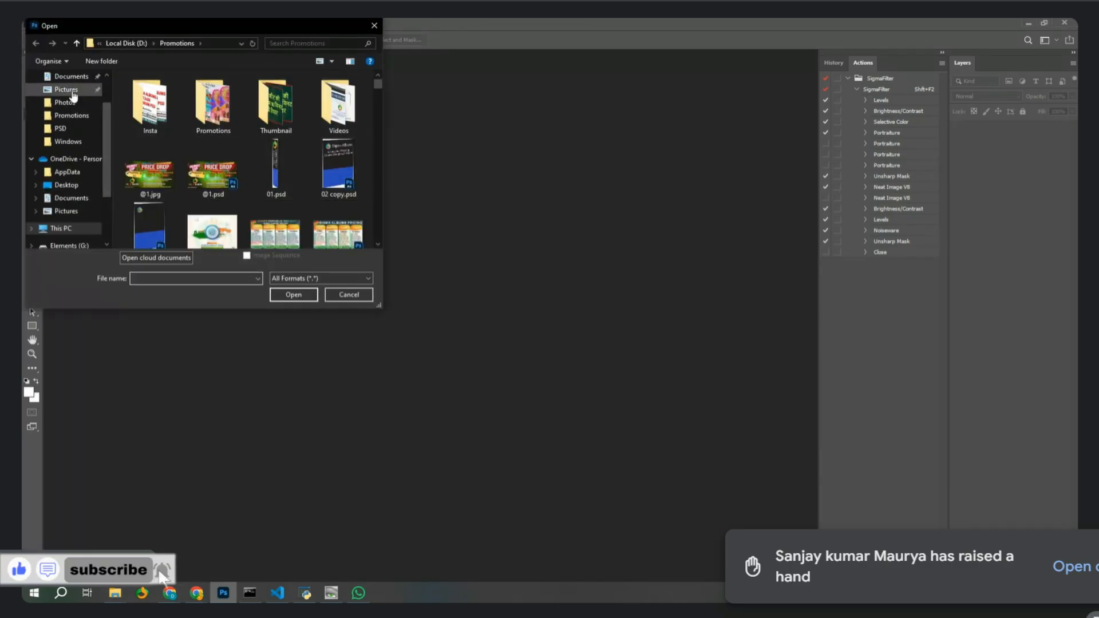
pyautogui.click(71, 89)
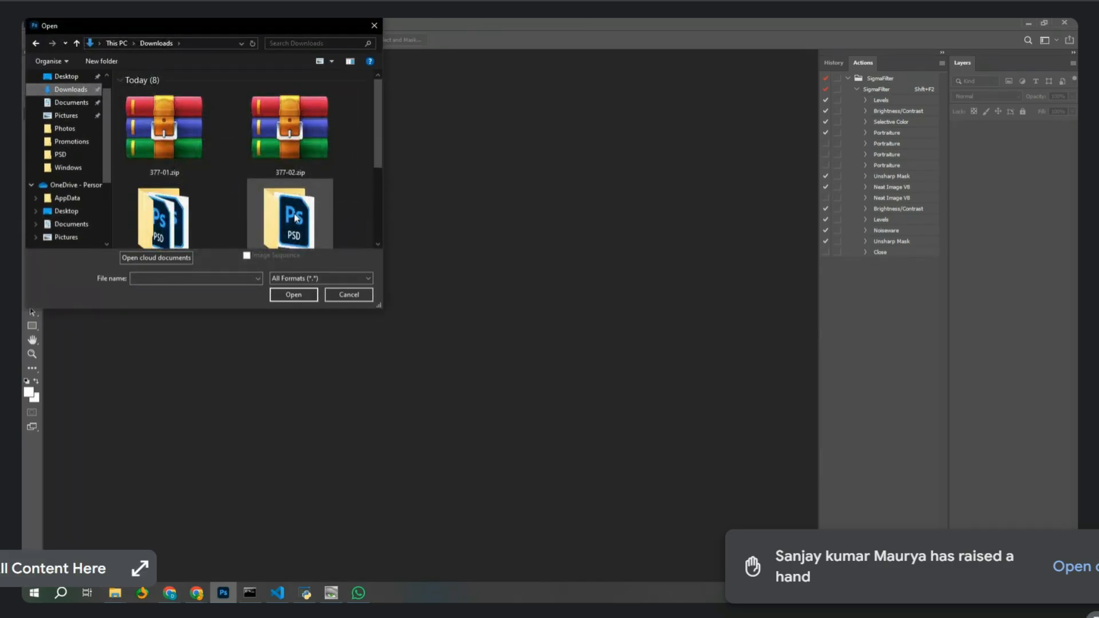
pyautogui.scroll(-1, 289, 229)
pyautogui.doubleClick(337, 26)
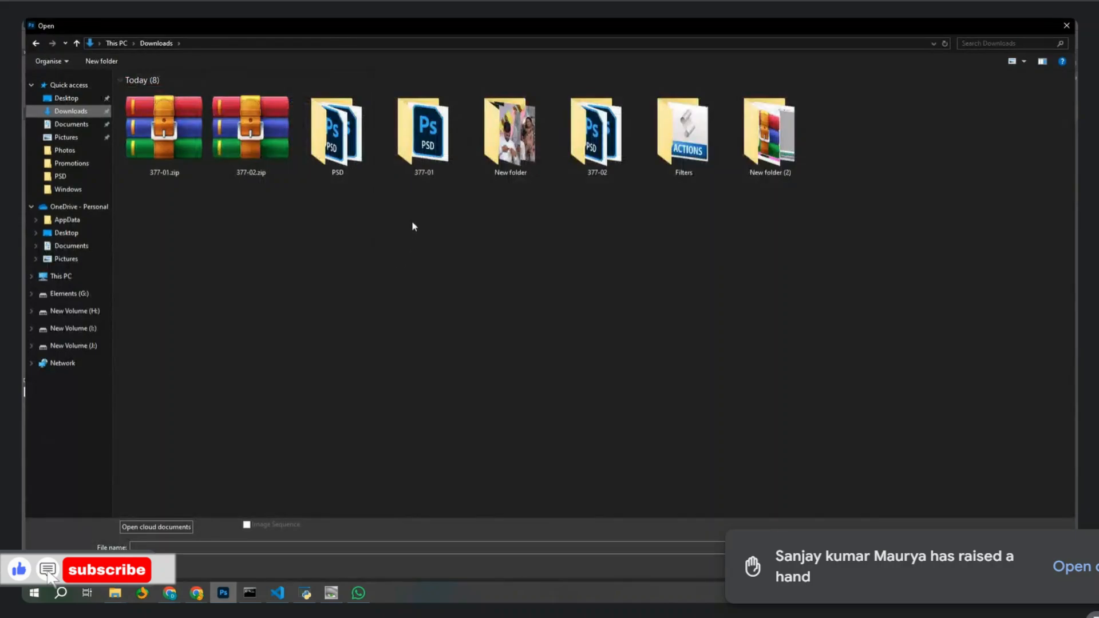
pyautogui.doubleClick(337, 131)
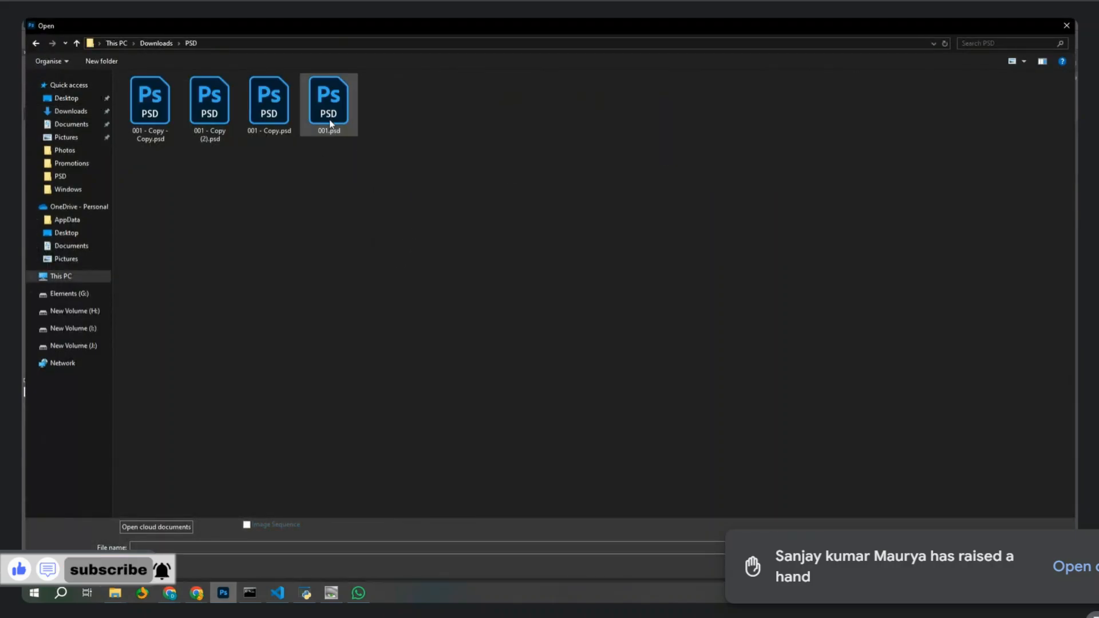
pyautogui.doubleClick(329, 103)
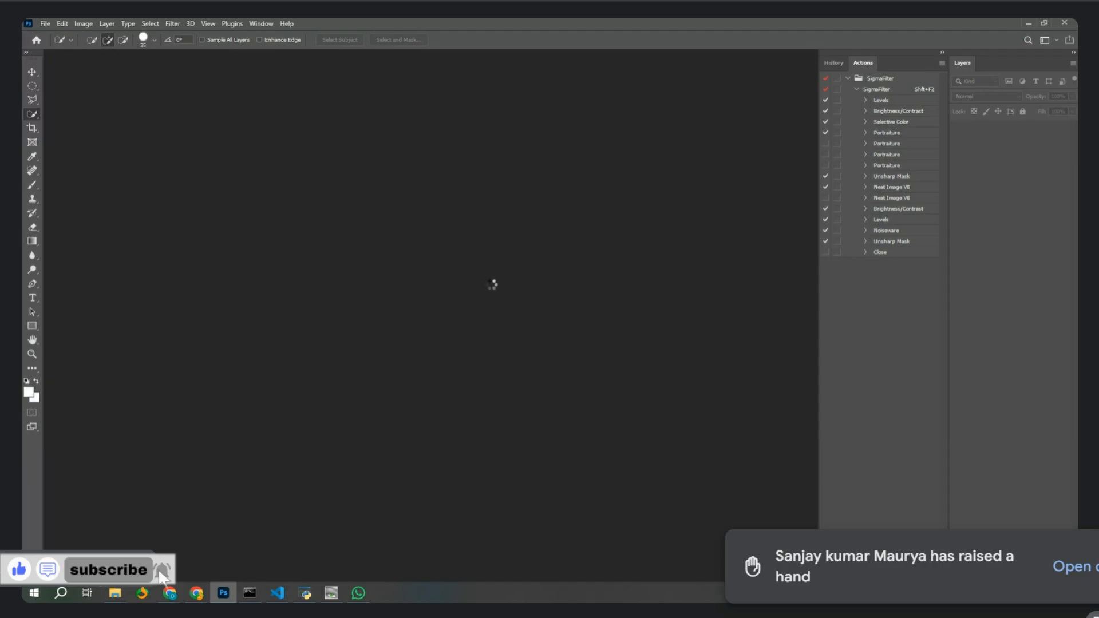
# In Sigma Albums text clips, create a Wedding folder and move S_Text_004.png, S_Text_005.png and another clip into it.
pyautogui.click(306, 593)
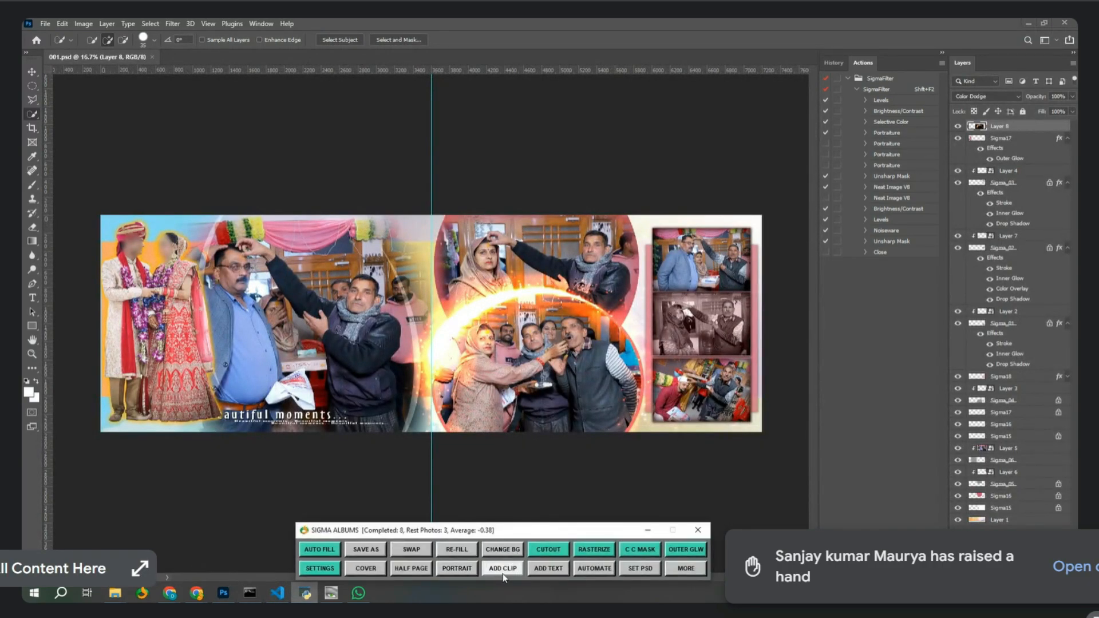
pyautogui.click(547, 569)
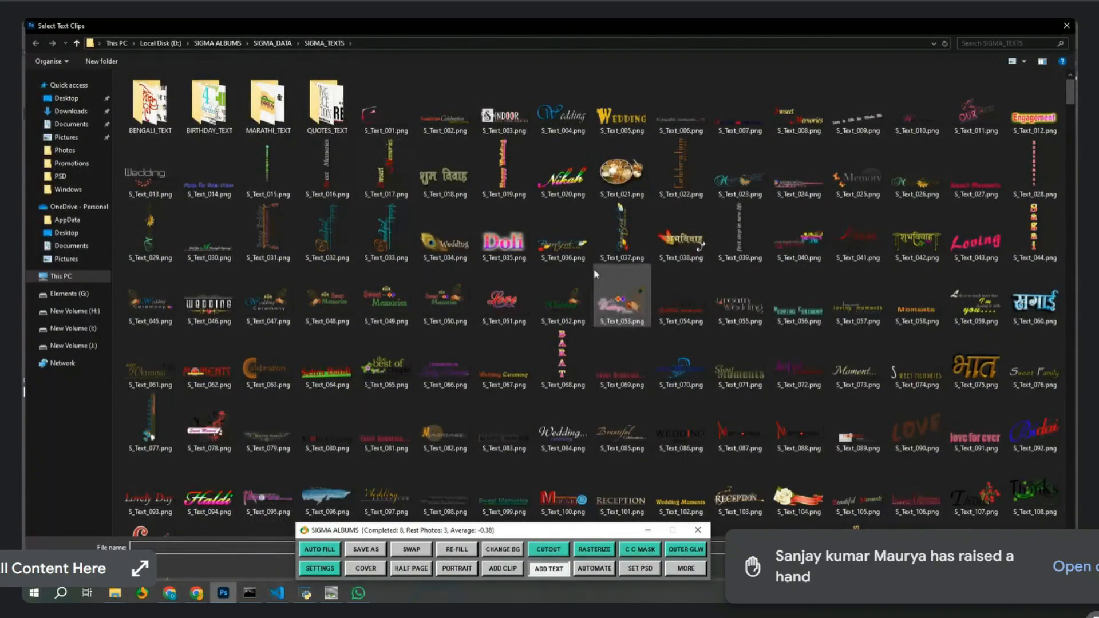
pyautogui.hotkey('ctrl', 'shift', 'n')
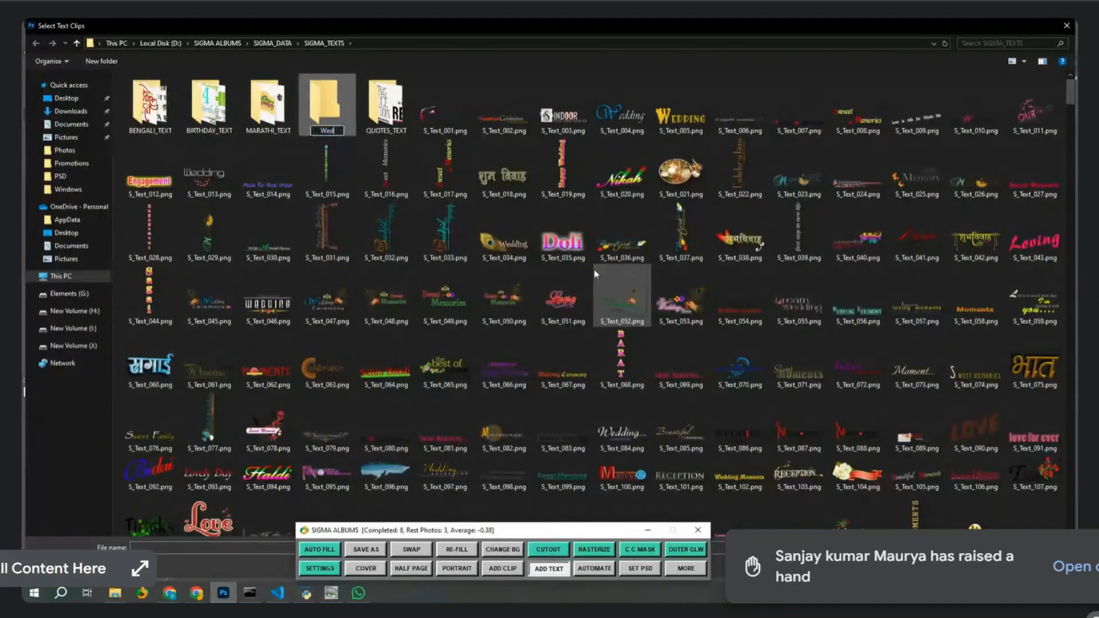
pyautogui.write('Wedding')
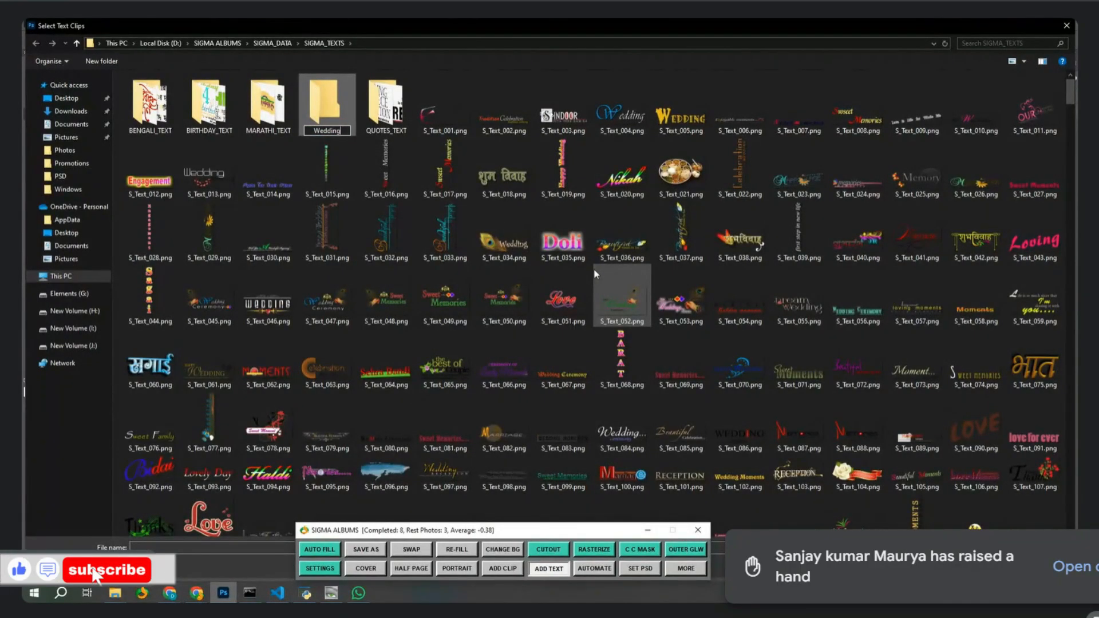
pyautogui.press('Return')
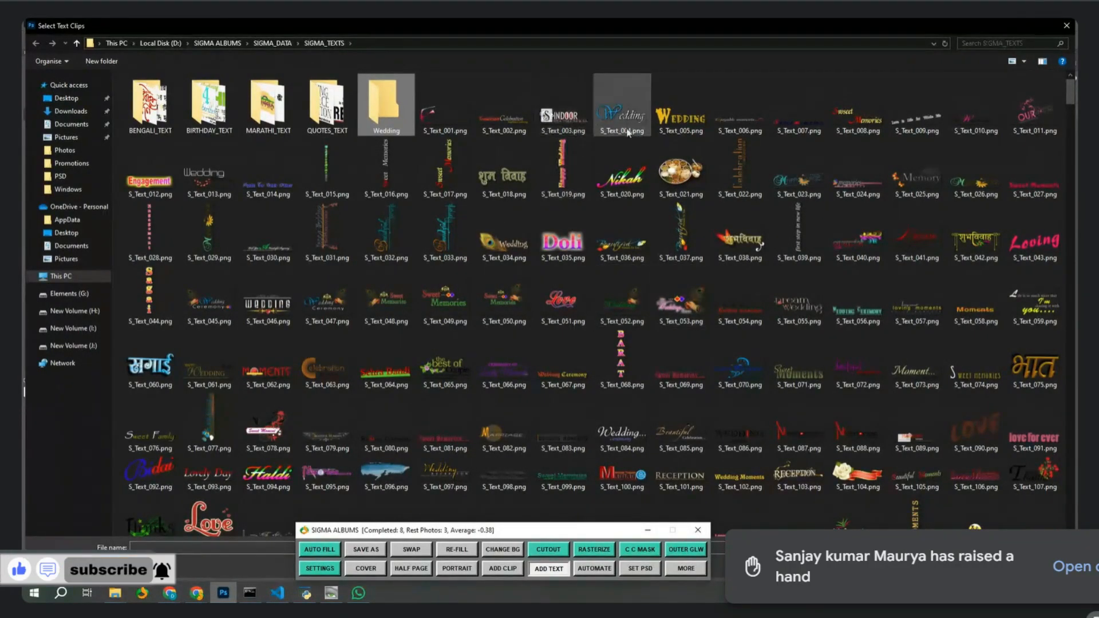
pyautogui.moveTo(621, 115); pyautogui.dragTo(387, 121)
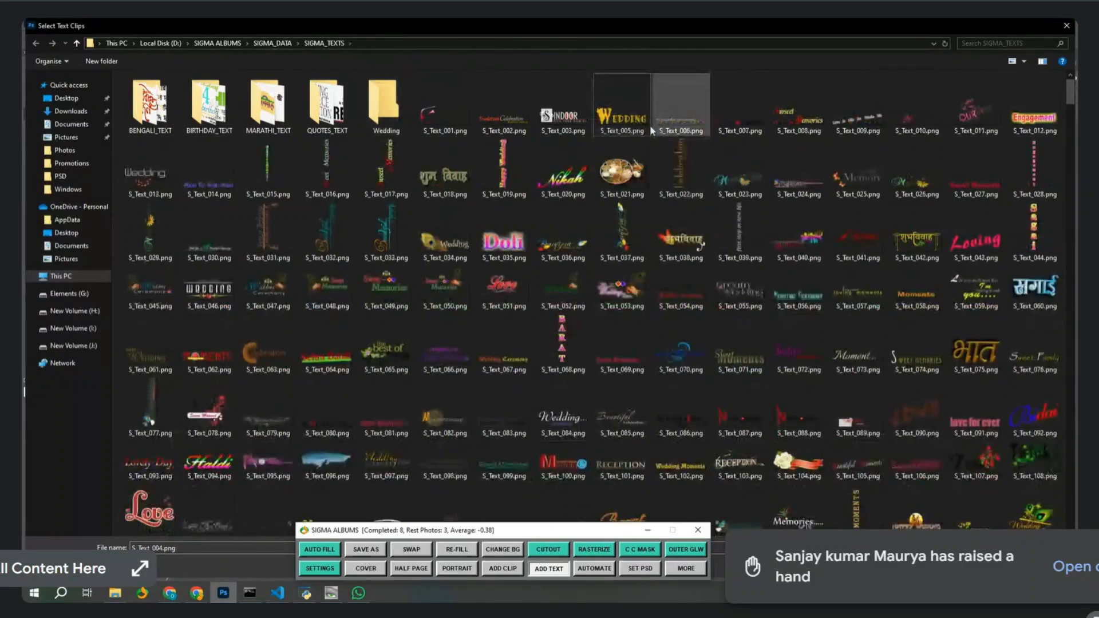
pyautogui.moveTo(635, 117); pyautogui.dragTo(399, 122)
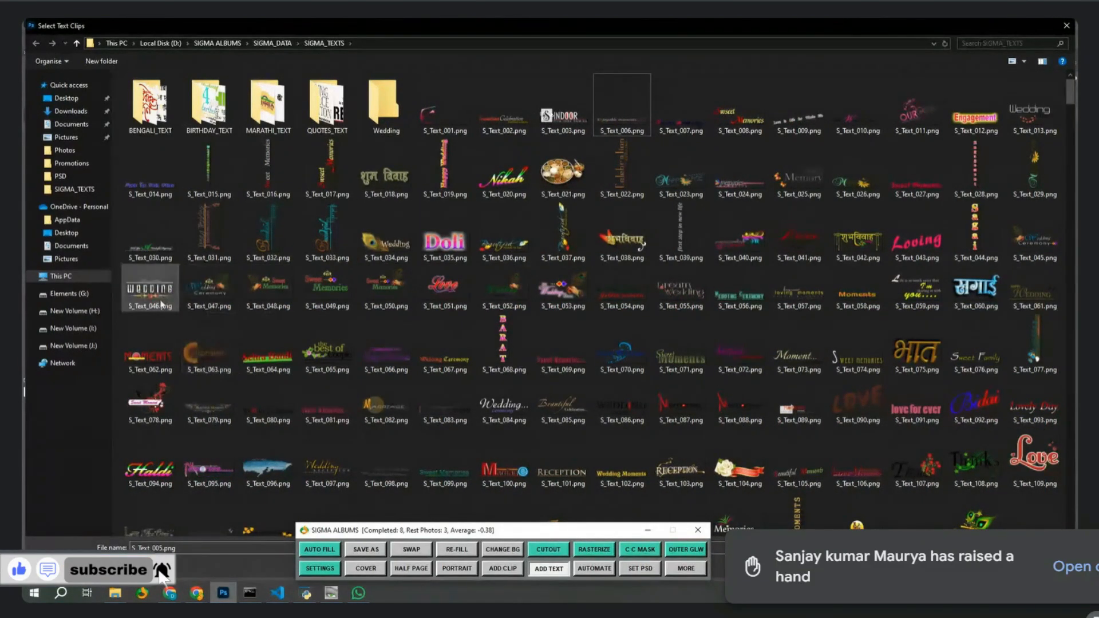
pyautogui.moveTo(150, 288); pyautogui.dragTo(400, 119)
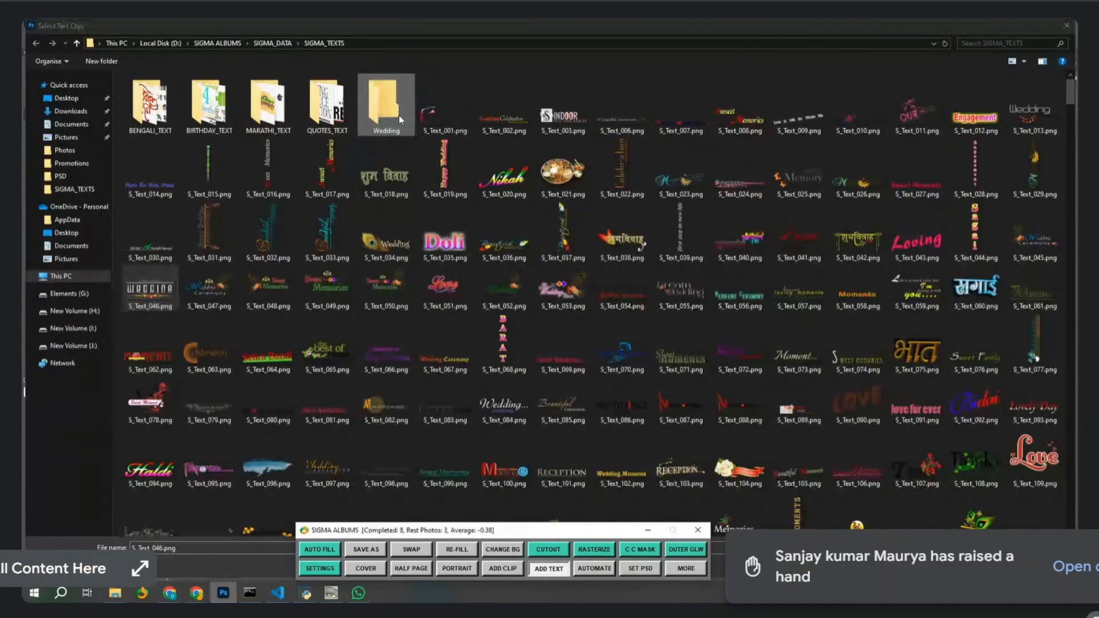
# Place S_Text_046.png from the Wedding folder on the spread and reopen ADD TEXT.
pyautogui.doubleClick(400, 120)
pyautogui.doubleClick(207, 110)
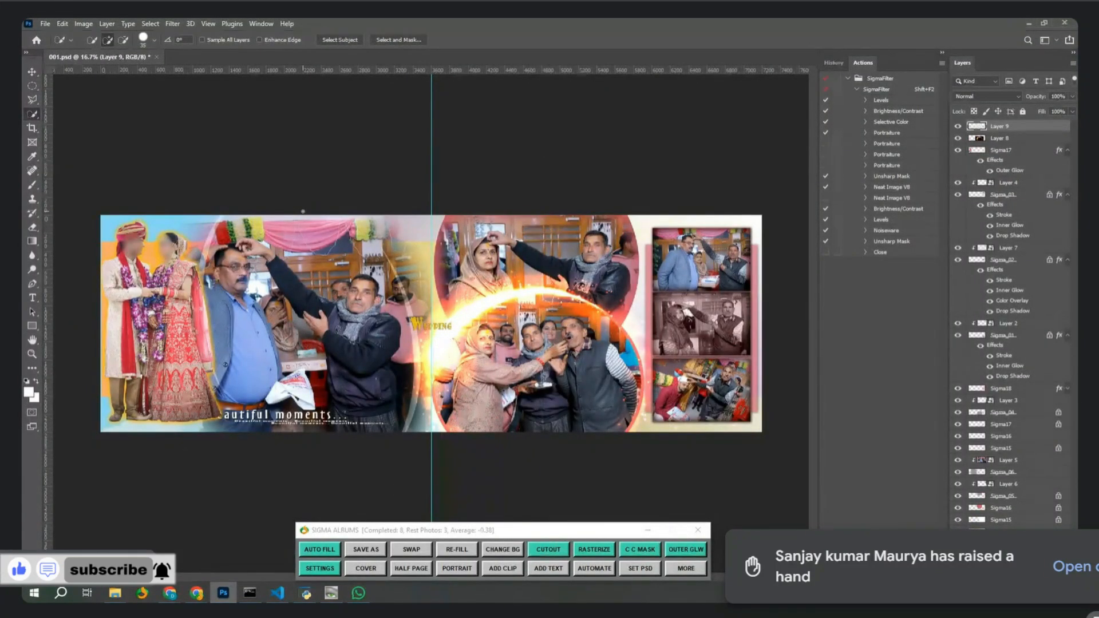
pyautogui.click(548, 569)
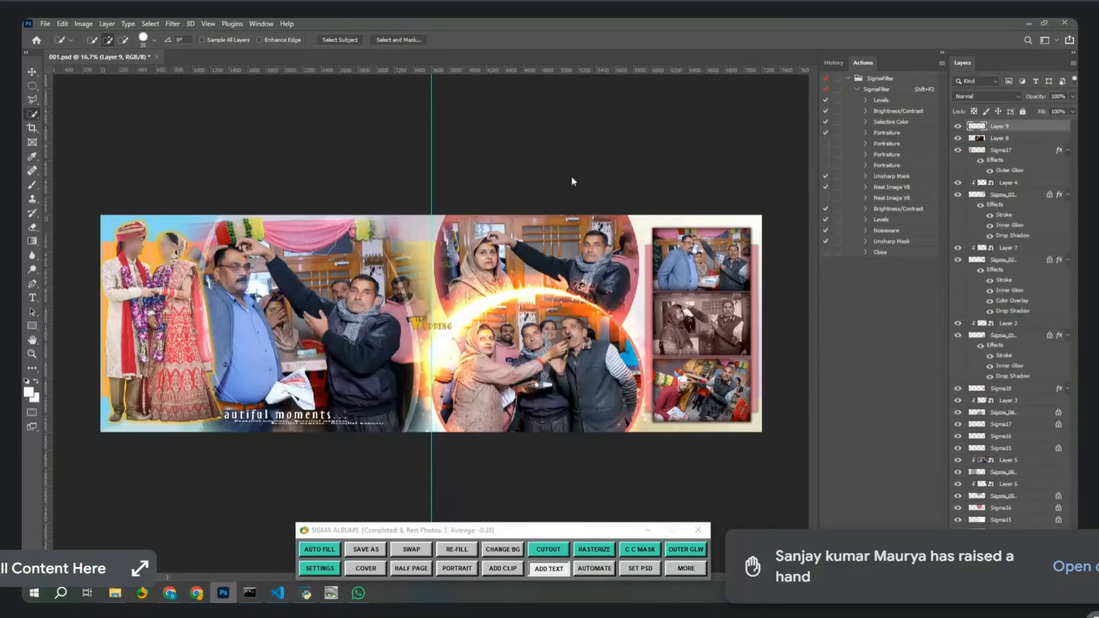
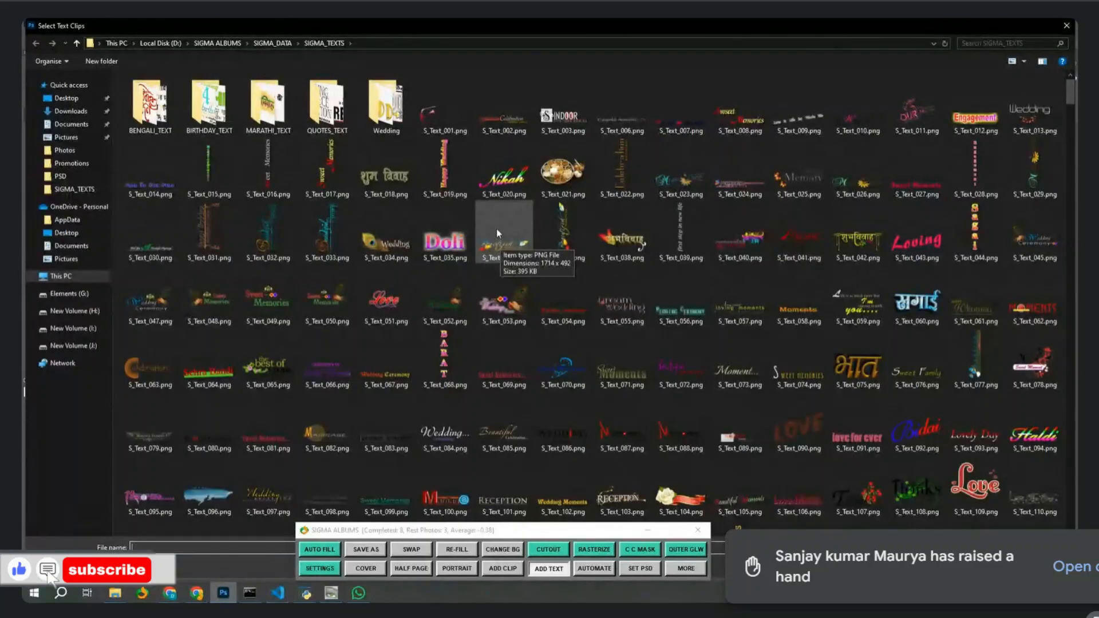
# Place the chosen SIGMA_TEXTS clip on the spread as Layer 9, then select the Beautiful moments layer.
pyautogui.doubleClick(496, 228)
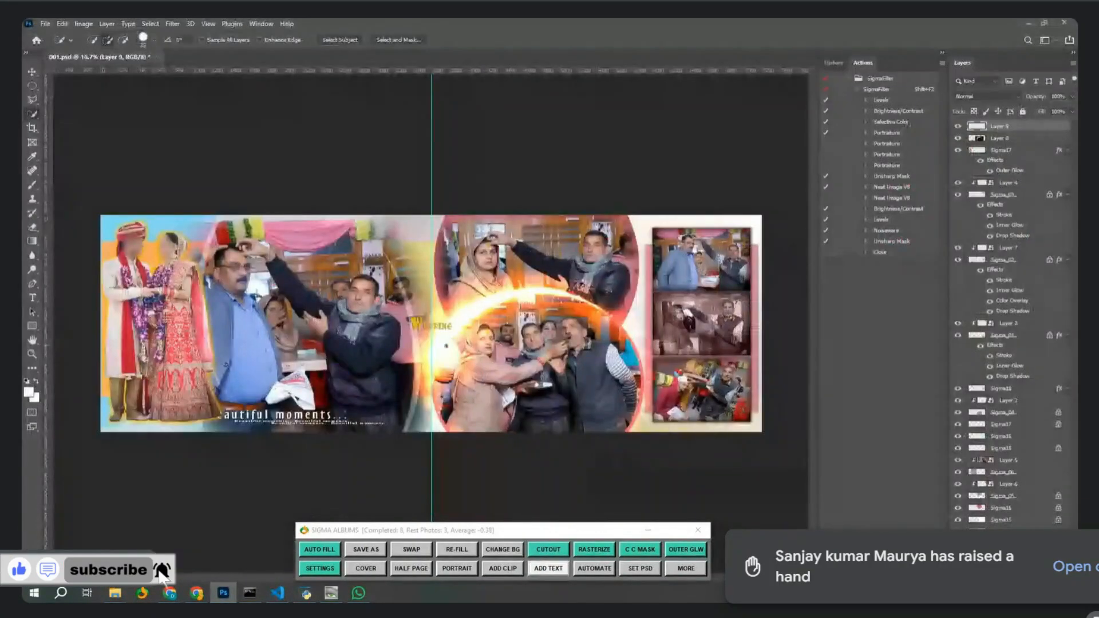
pyautogui.press('v')
pyautogui.click(315, 424)
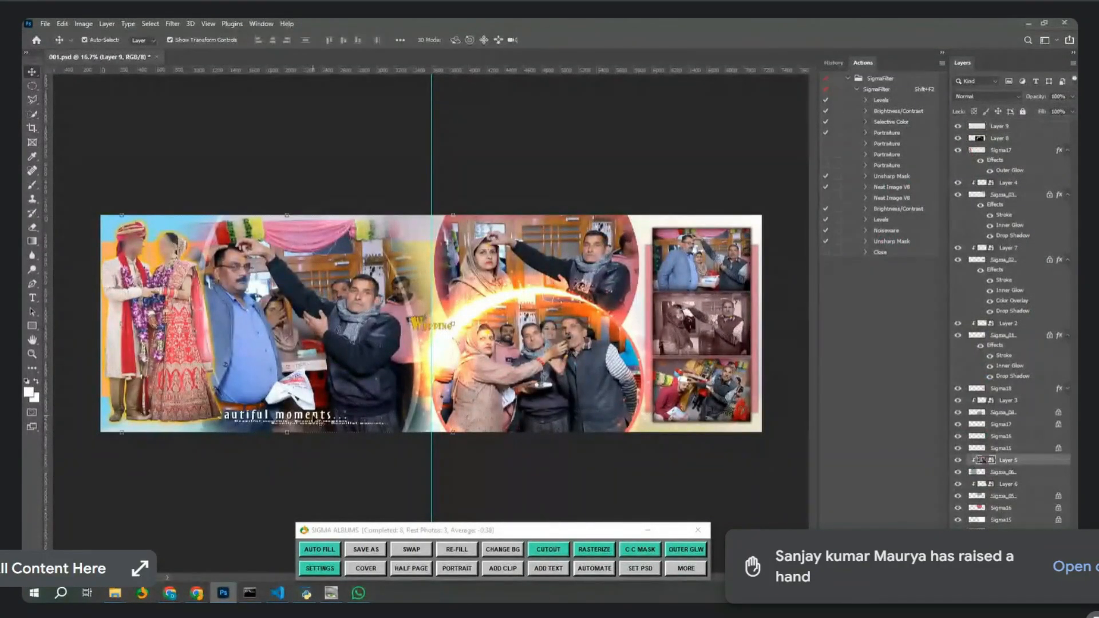
# Copy the Beautiful moments text layer and paste it into a new blank document.
pyautogui.click(314, 416)
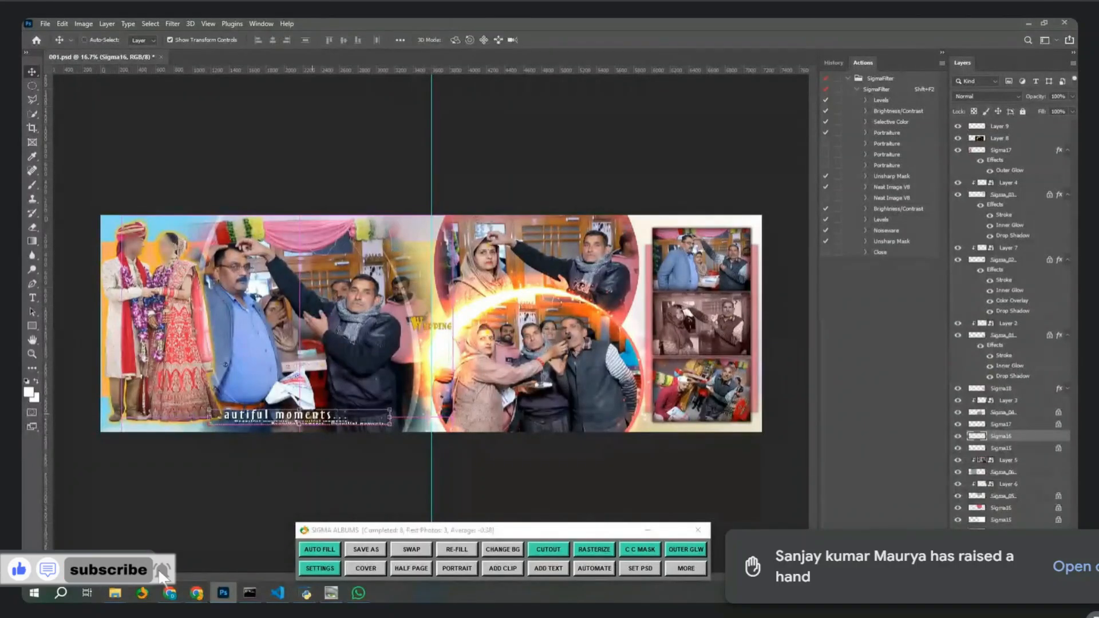
pyautogui.hotkey('ctrl', 'c')
pyautogui.hotkey('ctrl', 'n')
pyautogui.press('Return')
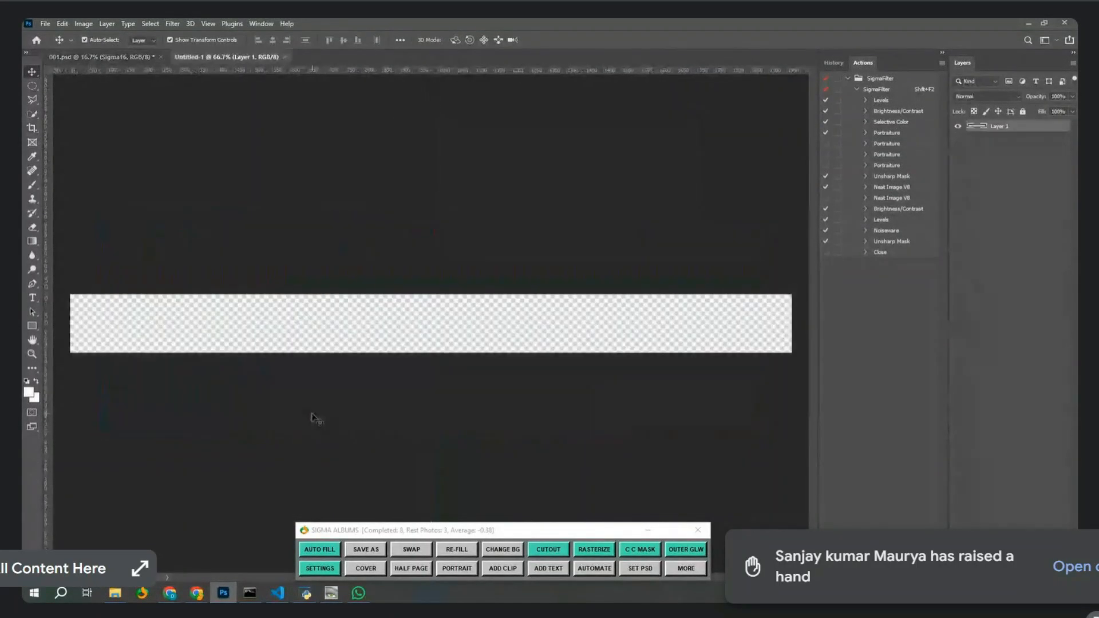
pyautogui.hotkey('ctrl', 'v')
# Save the new document as PNG, browsing to D: > SIGMA ALBUMS > SIGMA_DATA > SIGMA_CLIPS.
pyautogui.hotkey('ctrl', 'alt', 's')
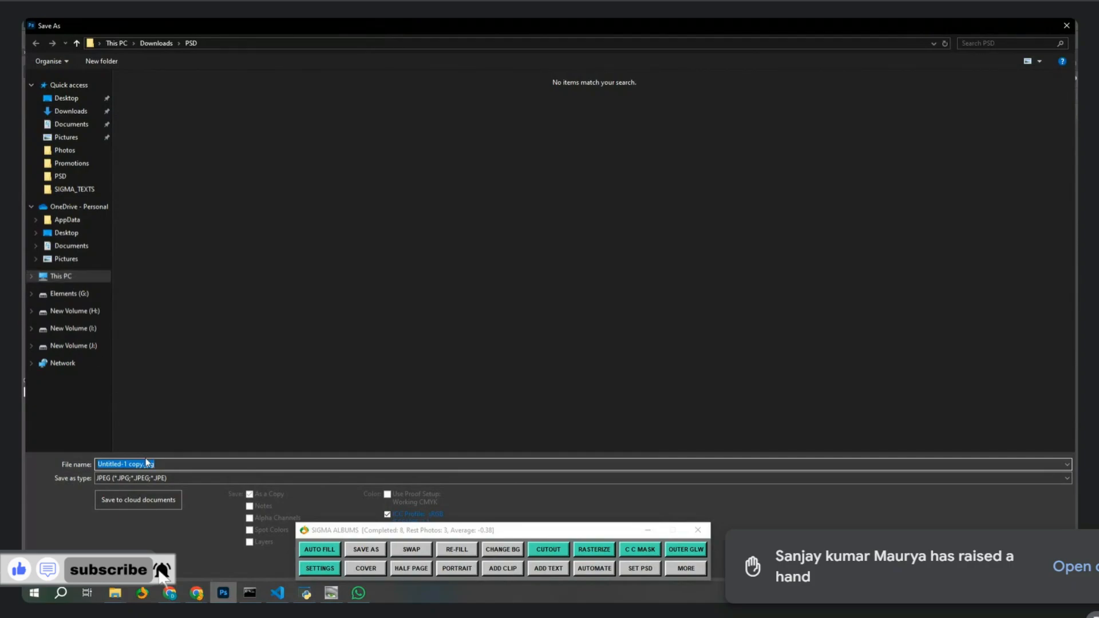
pyautogui.click(132, 479)
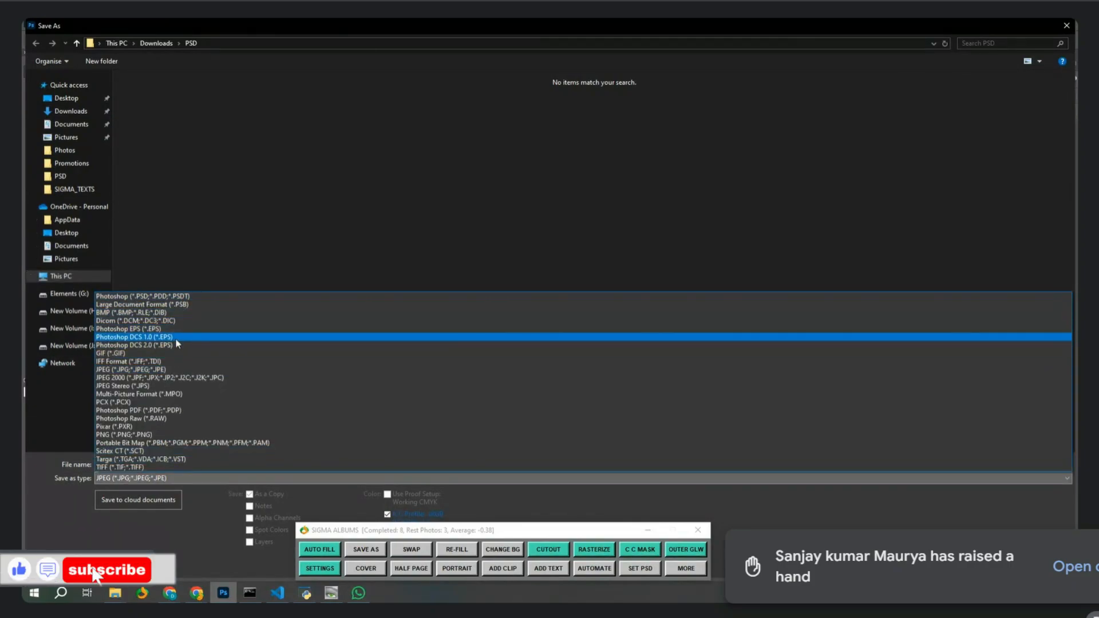
pyautogui.click(168, 435)
pyautogui.click(69, 277)
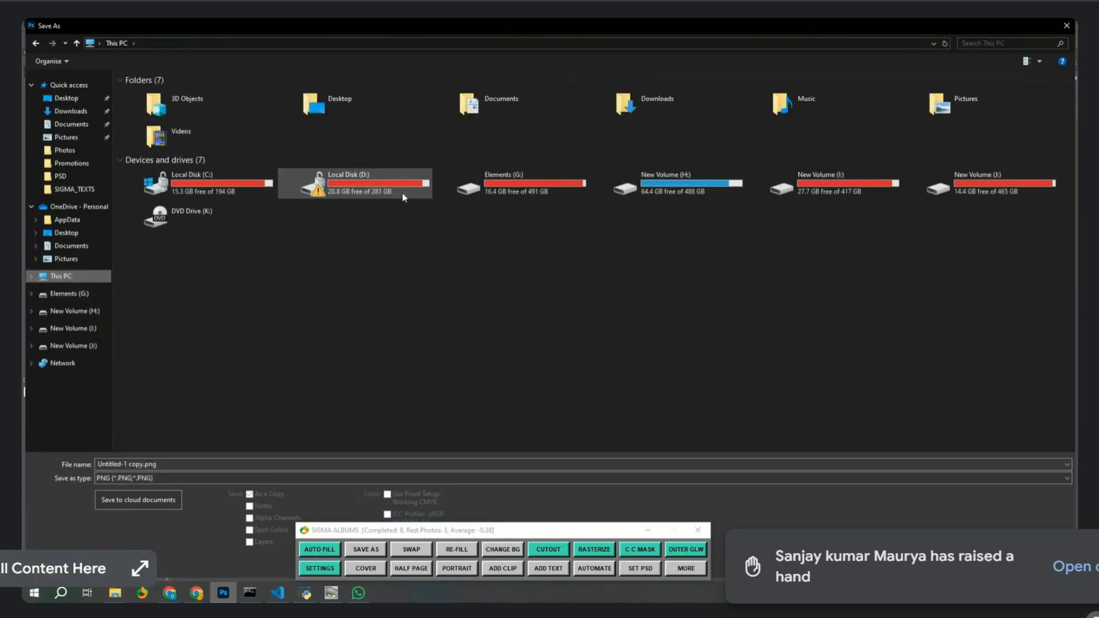
pyautogui.doubleClick(402, 191)
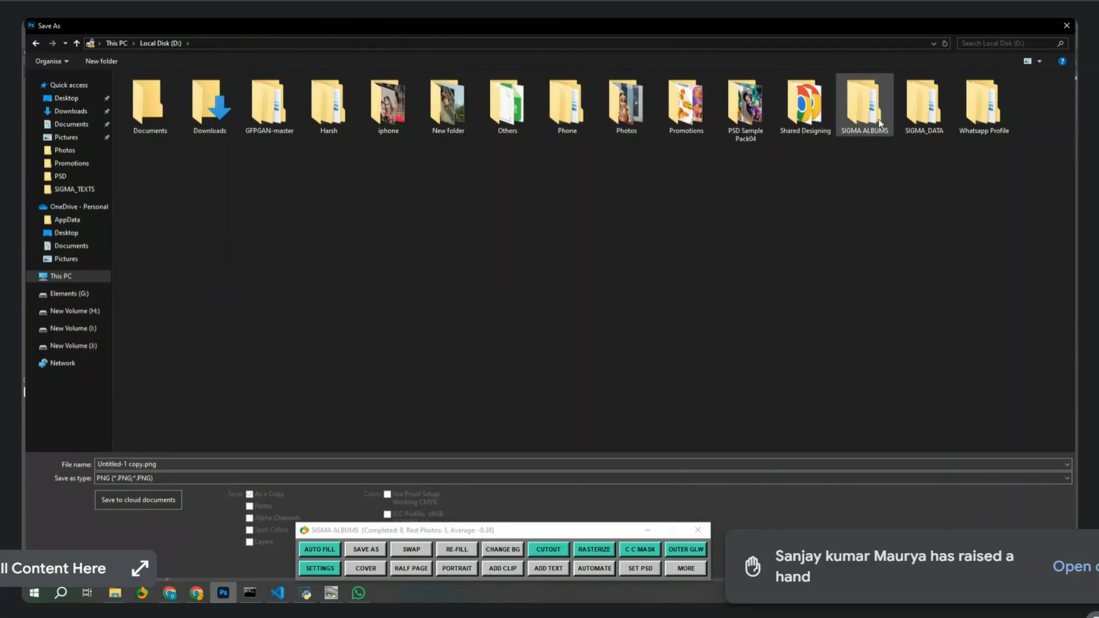
pyautogui.doubleClick(864, 103)
pyautogui.doubleClick(153, 92)
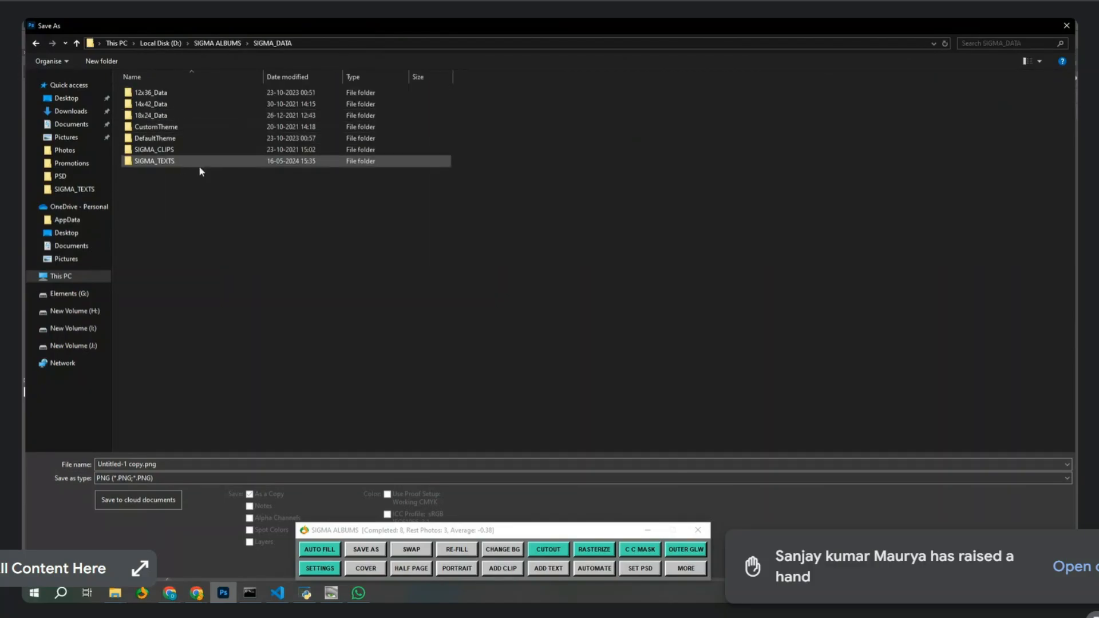
pyautogui.click(166, 149)
pyautogui.press('Return')
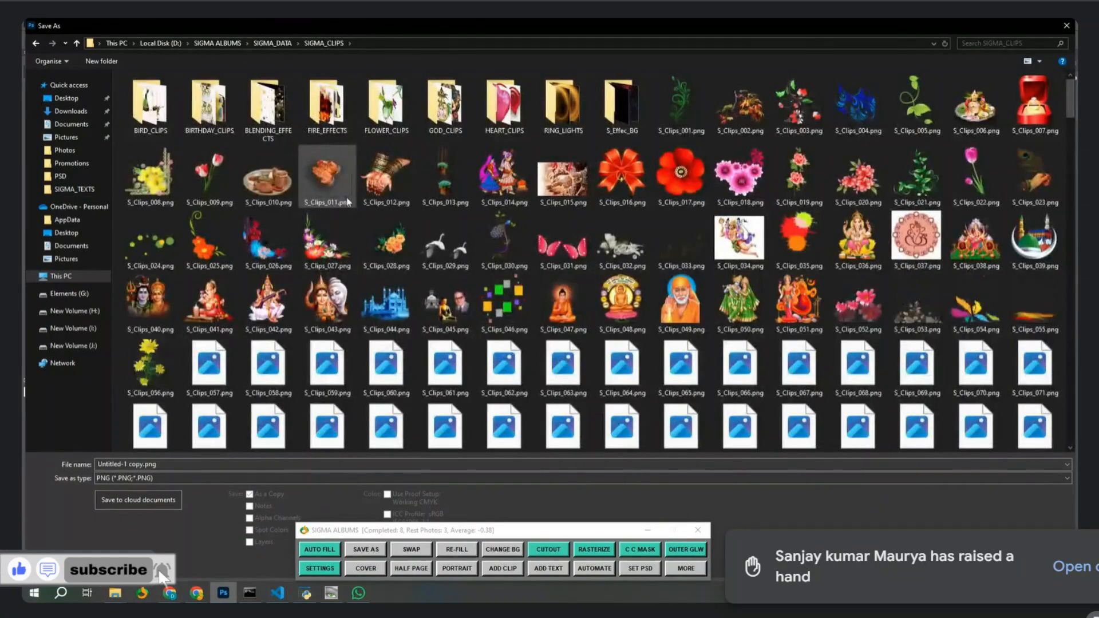
# Create a Self folder there, save the text as 01.png, and close Untitled-1.
pyautogui.hotkey('ctrl', 'shift', 'n')
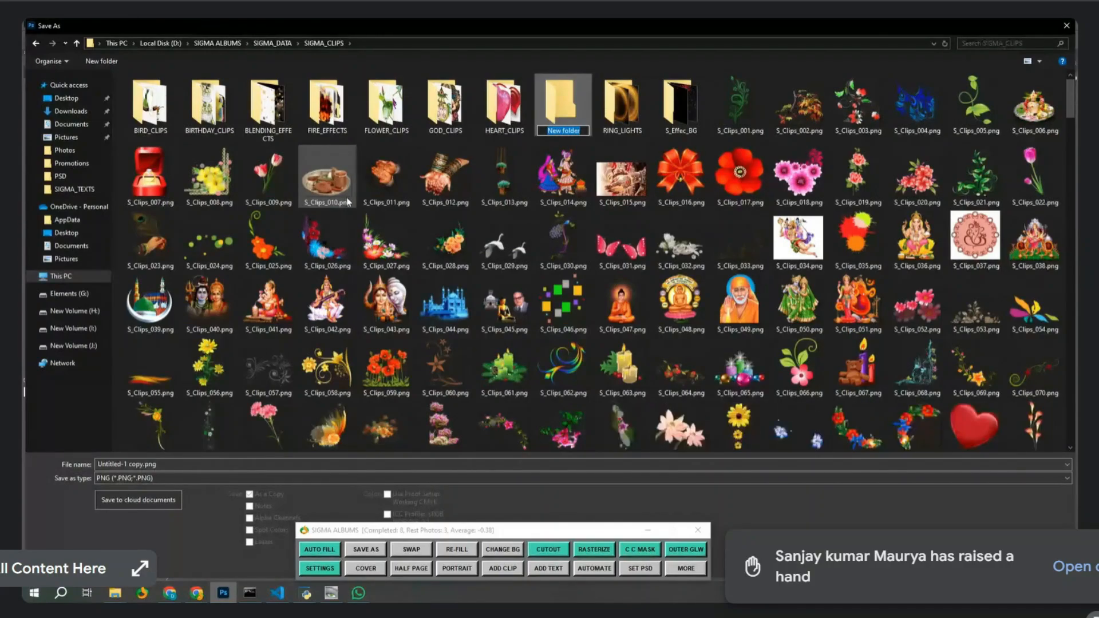
pyautogui.write('sdf')
pyautogui.press('Return')
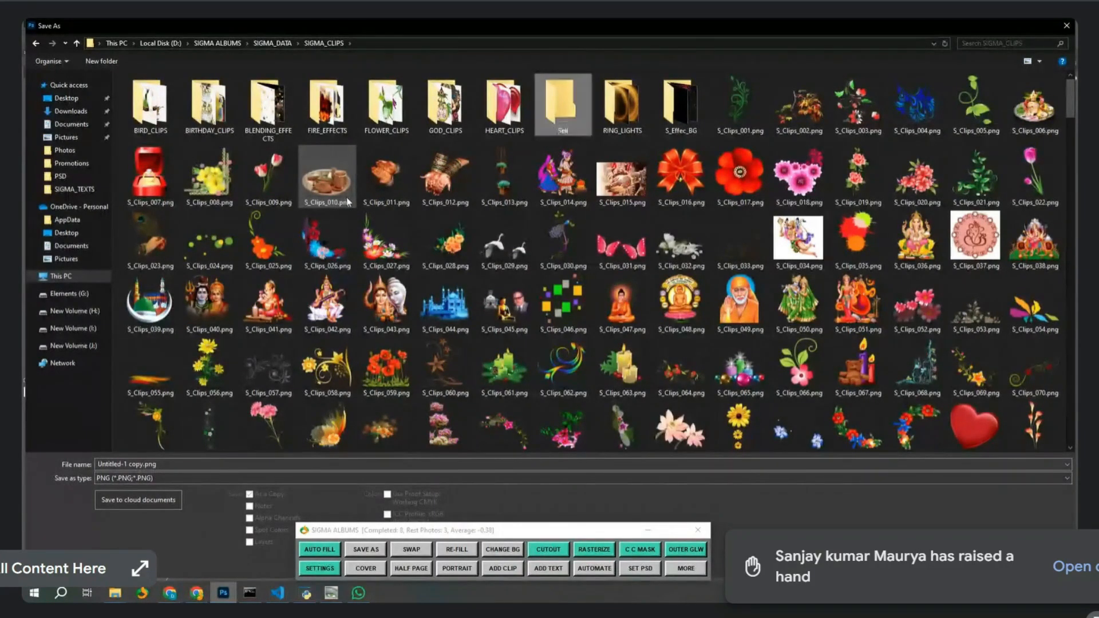
pyautogui.press('Return')
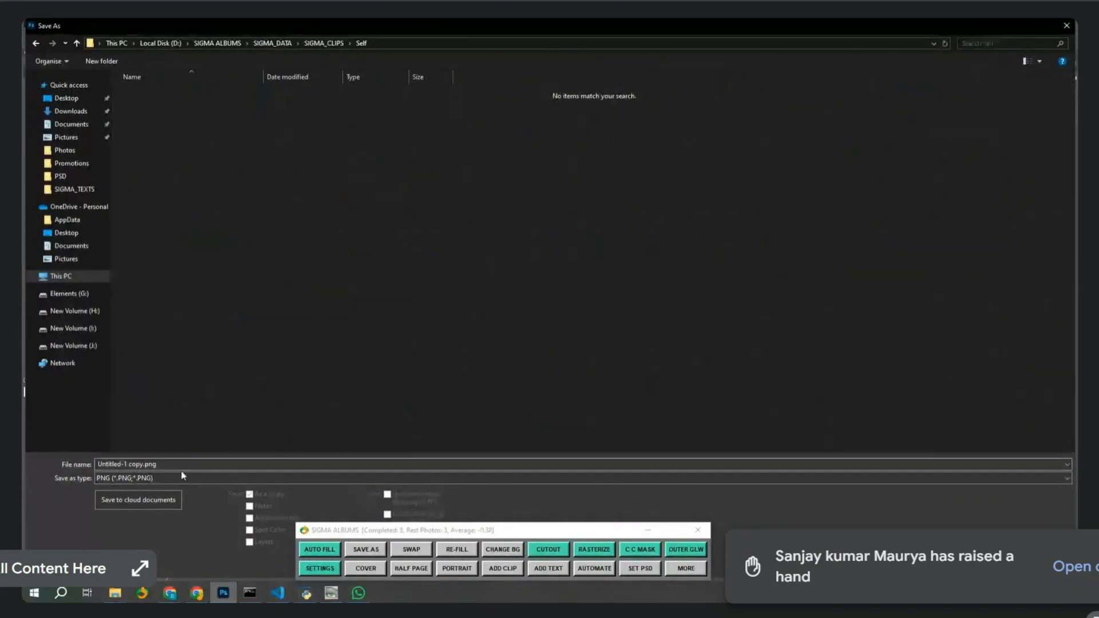
pyautogui.click(188, 469)
pyautogui.hotkey('ctrl', 'a')
pyautogui.write('01')
pyautogui.press('Return')
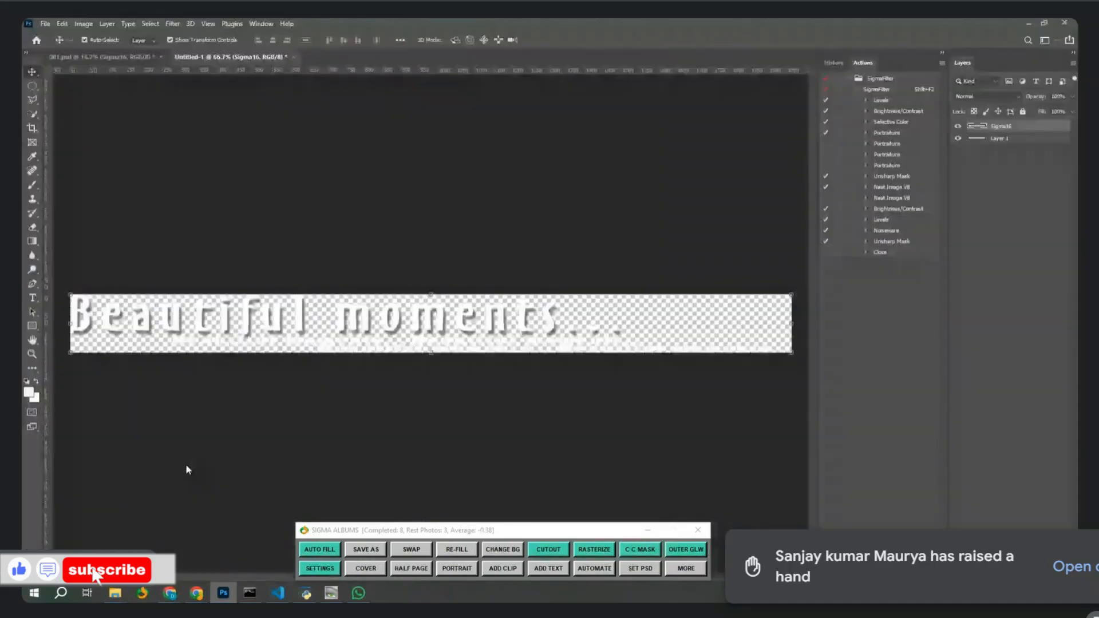
pyautogui.press('Return')
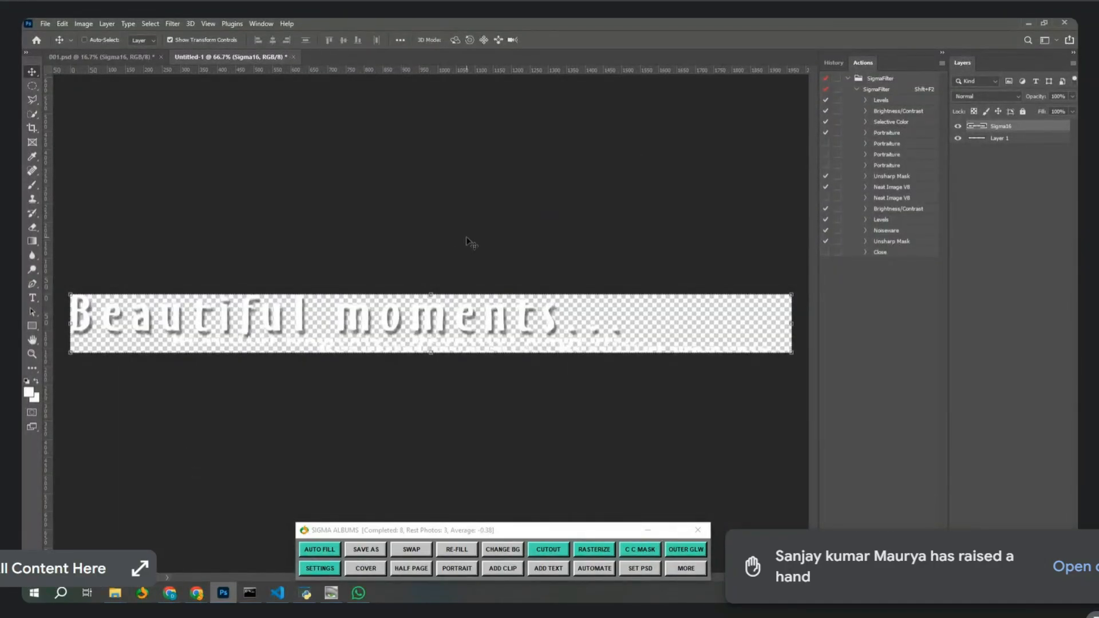
pyautogui.hotkey('ctrl', 'w')
pyautogui.click(536, 236)
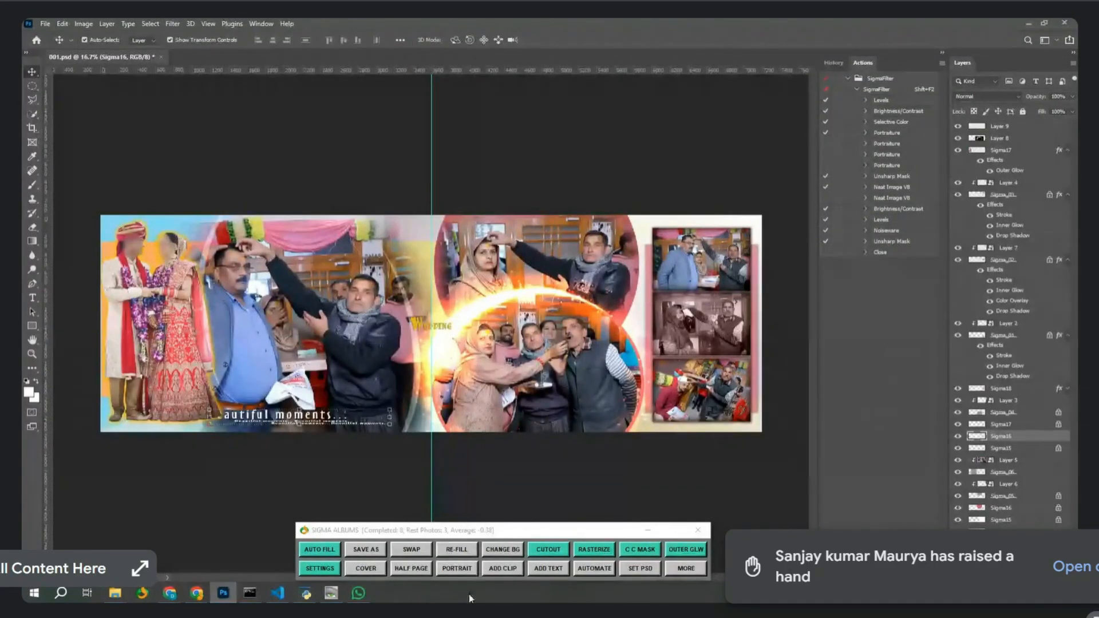
# Add 01.png from the Self clips folder to the 001.psd spread via ADD CLIP.
pyautogui.click(512, 573)
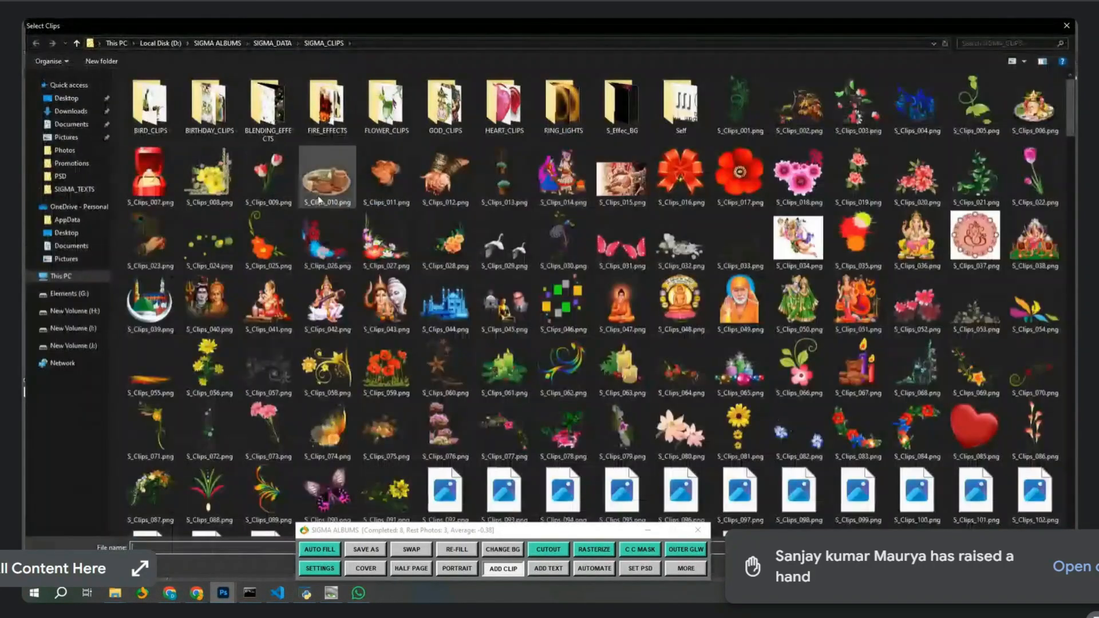
pyautogui.doubleClick(684, 109)
pyautogui.click(150, 117)
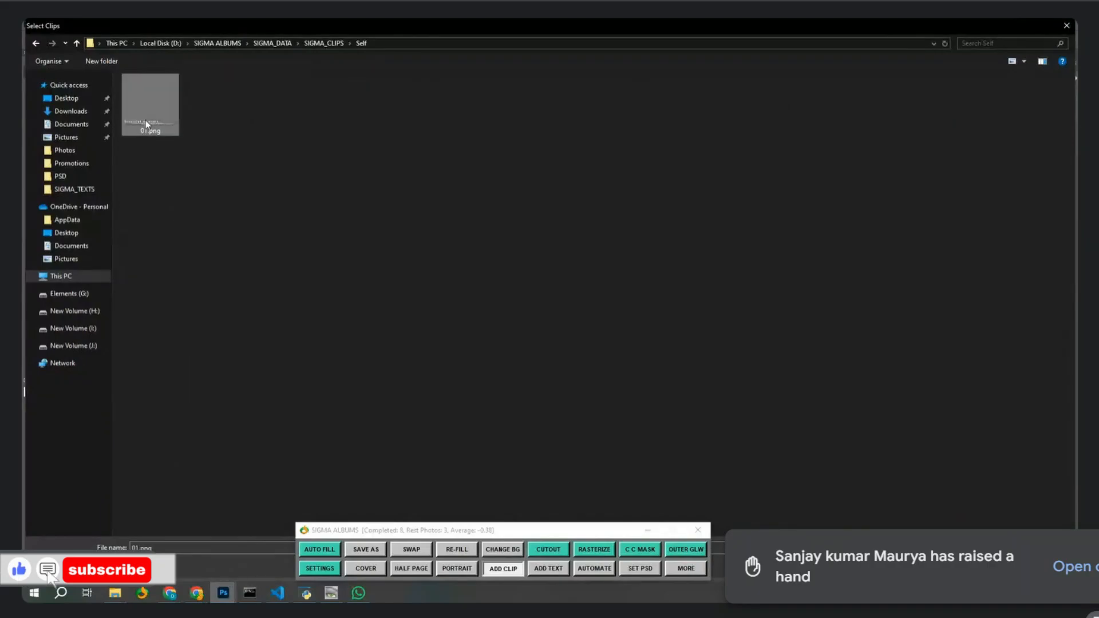
pyautogui.doubleClick(147, 125)
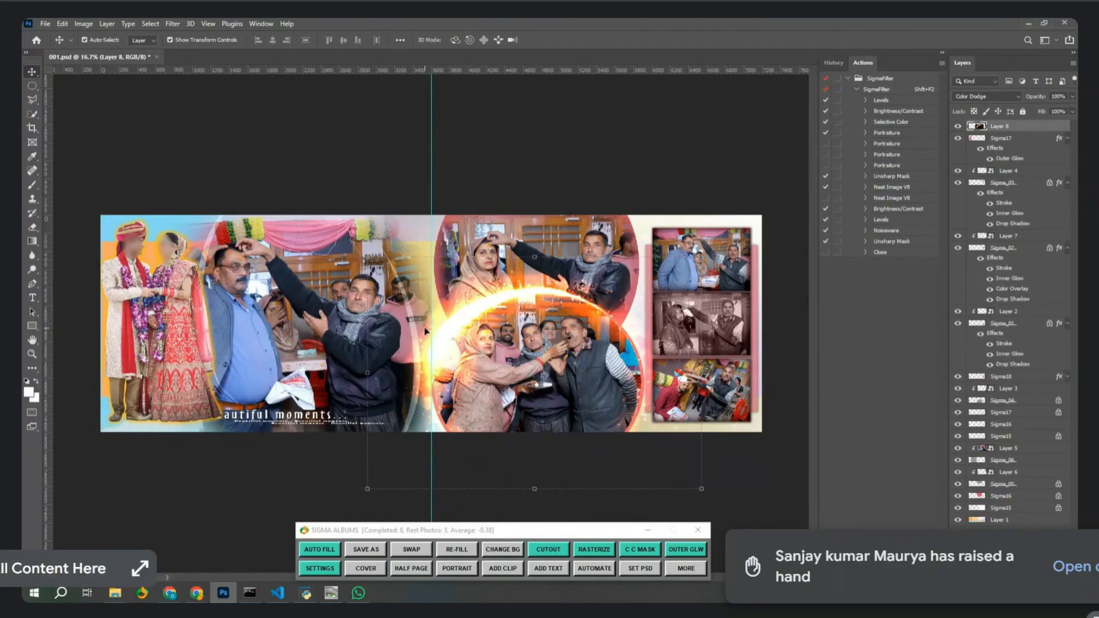
# Close 001.psd and batch-run SigmaFilter on the Downloads > New folder > BATCH_LEVEL folder.
pyautogui.click(155, 58)
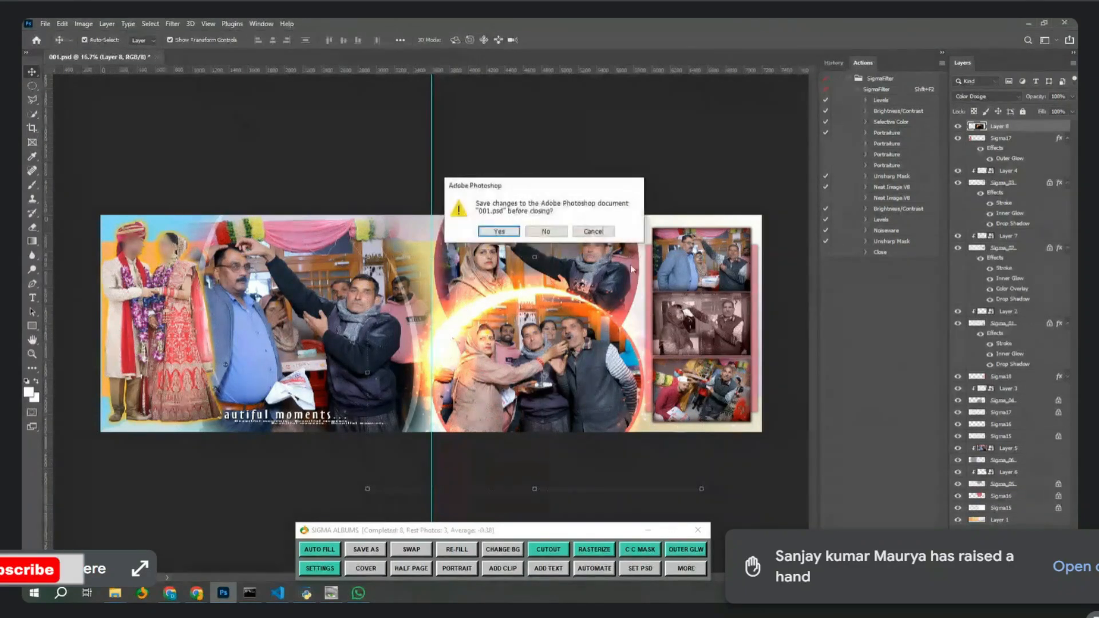
pyautogui.click(532, 231)
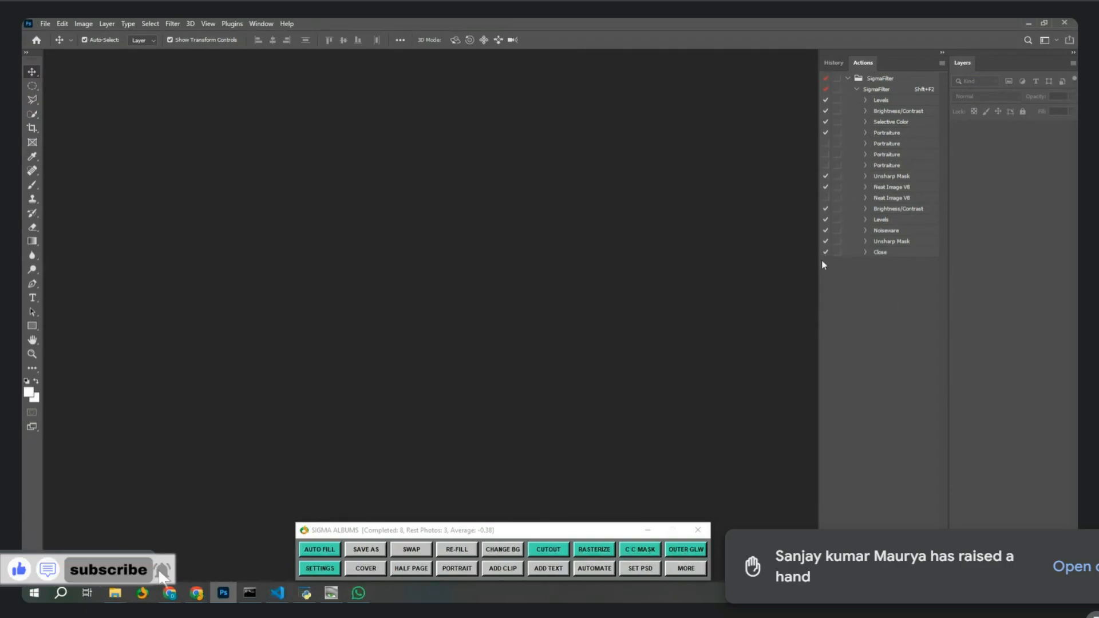
pyautogui.click(47, 26)
pyautogui.moveTo(77, 277)
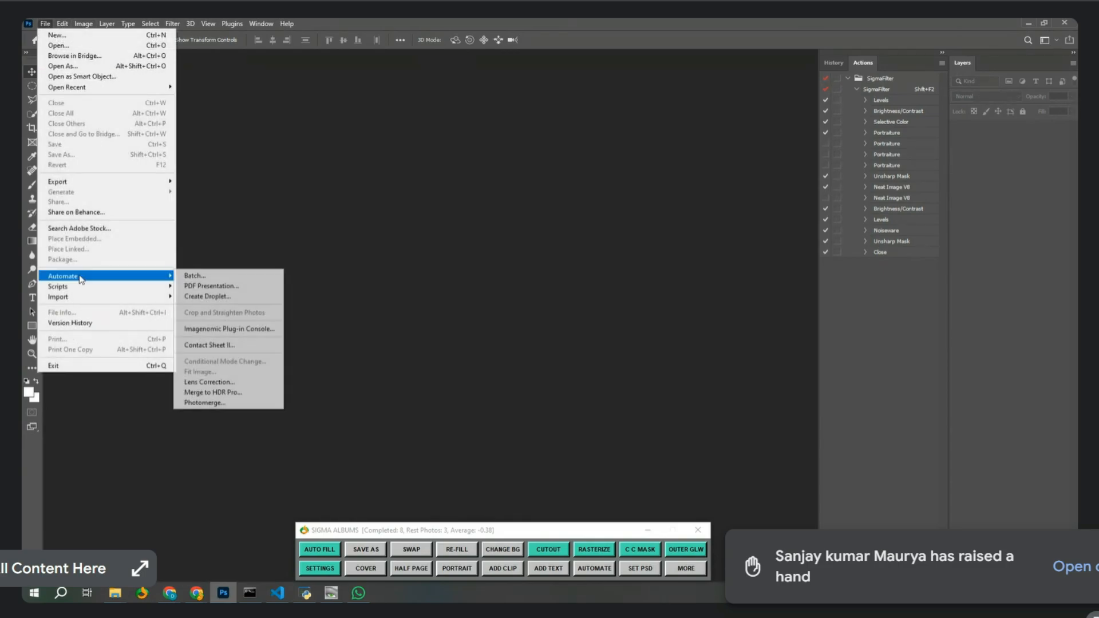
pyautogui.click(213, 277)
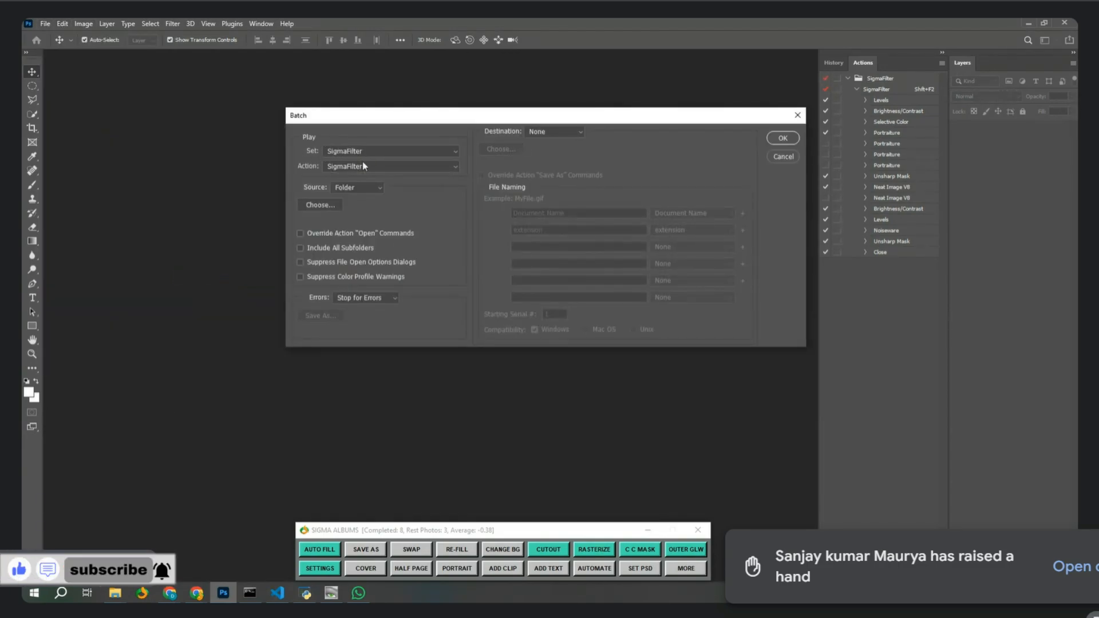
pyautogui.click(318, 206)
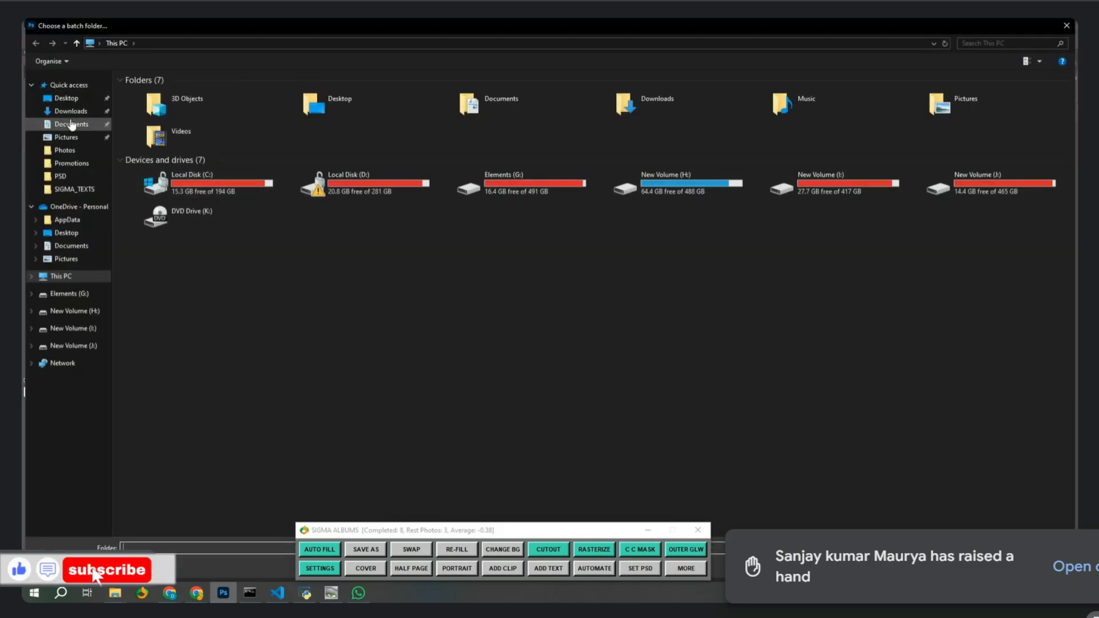
pyautogui.click(71, 125)
pyautogui.click(71, 111)
pyautogui.doubleClick(373, 176)
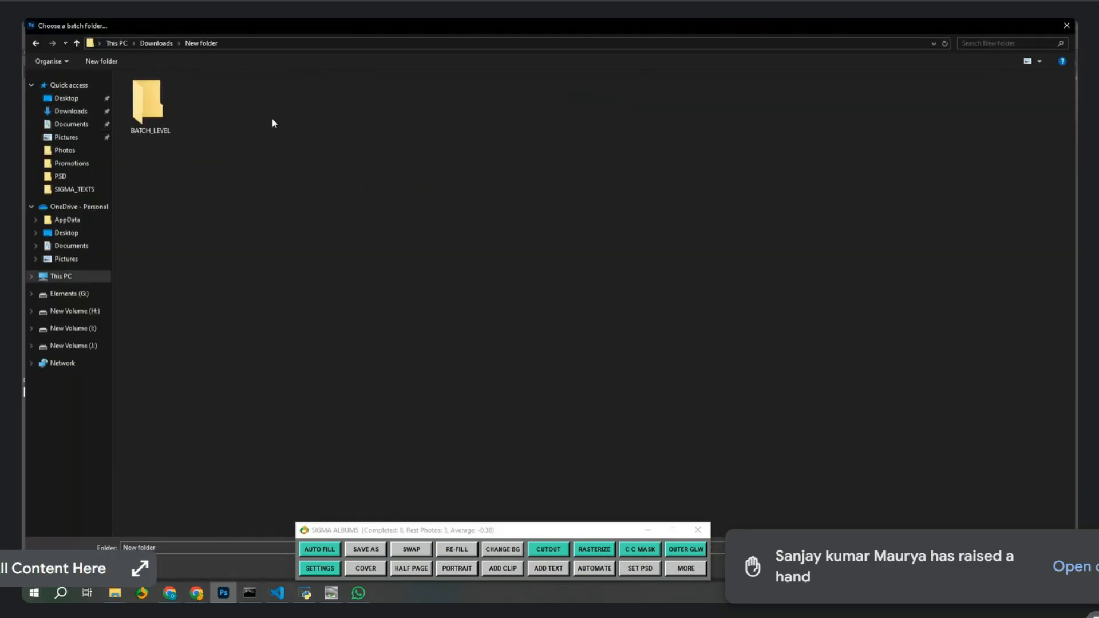
pyautogui.click(166, 116)
pyautogui.click(989, 566)
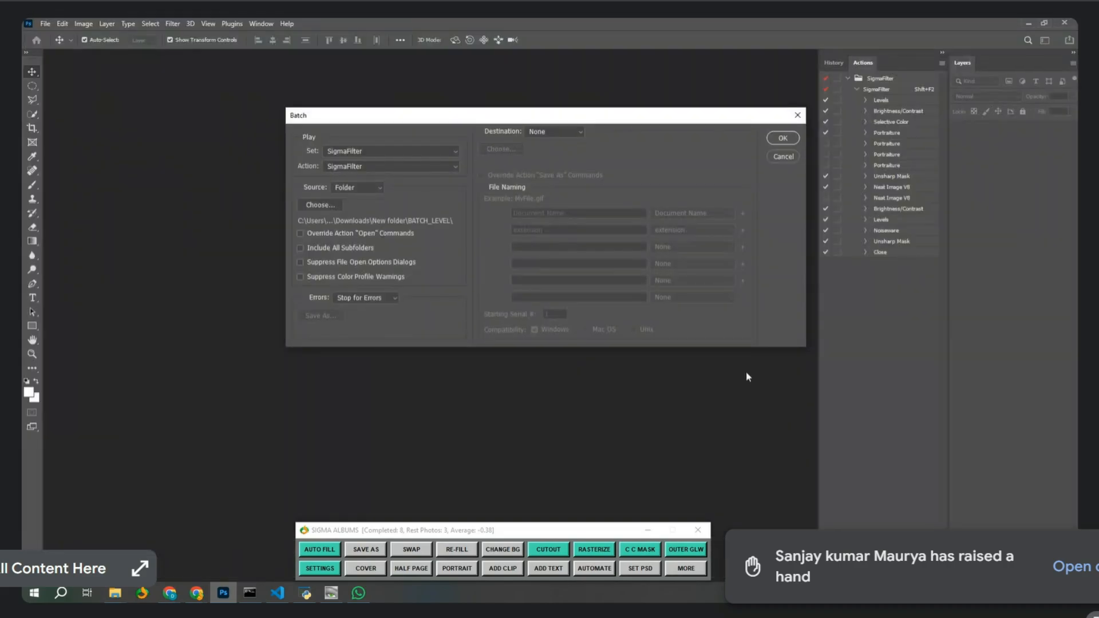
pyautogui.click(783, 139)
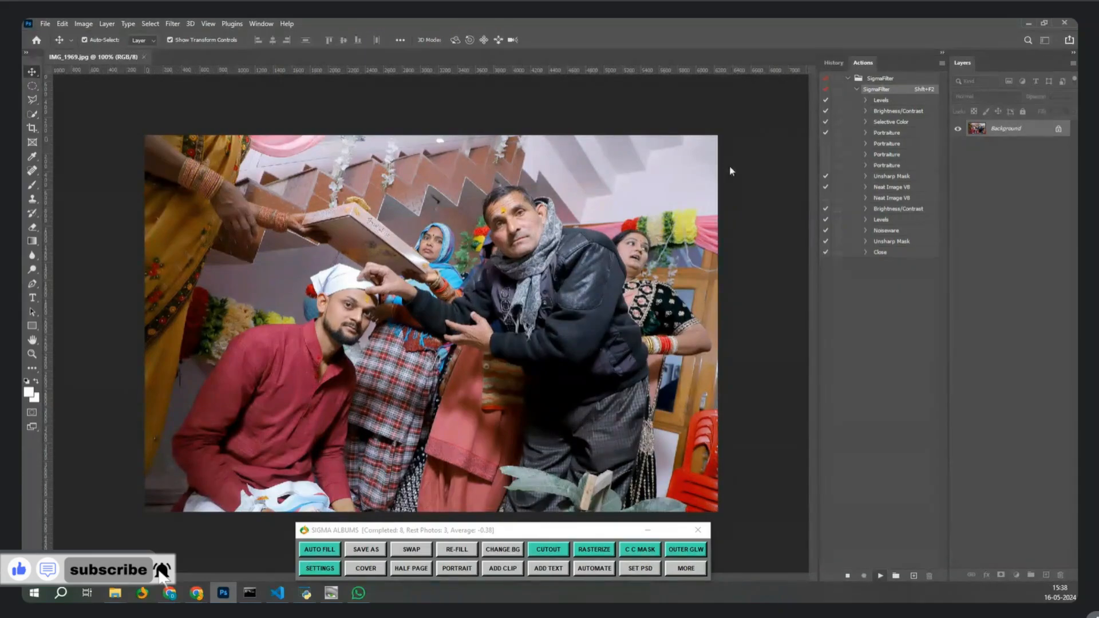
# Close IMG_1969.jpg, discarding its changes.
pyautogui.click(149, 57)
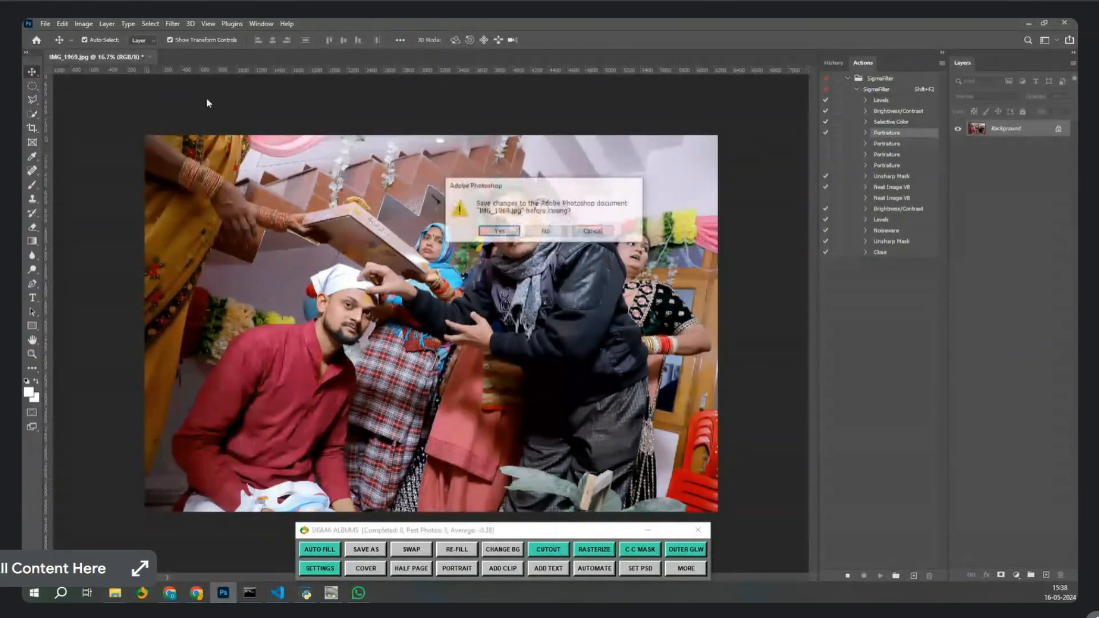
pyautogui.click(544, 231)
# Maximise the New folder Explorer window and check the BATCH_LEVEL and SIGMA_USED folders.
pyautogui.click(115, 594)
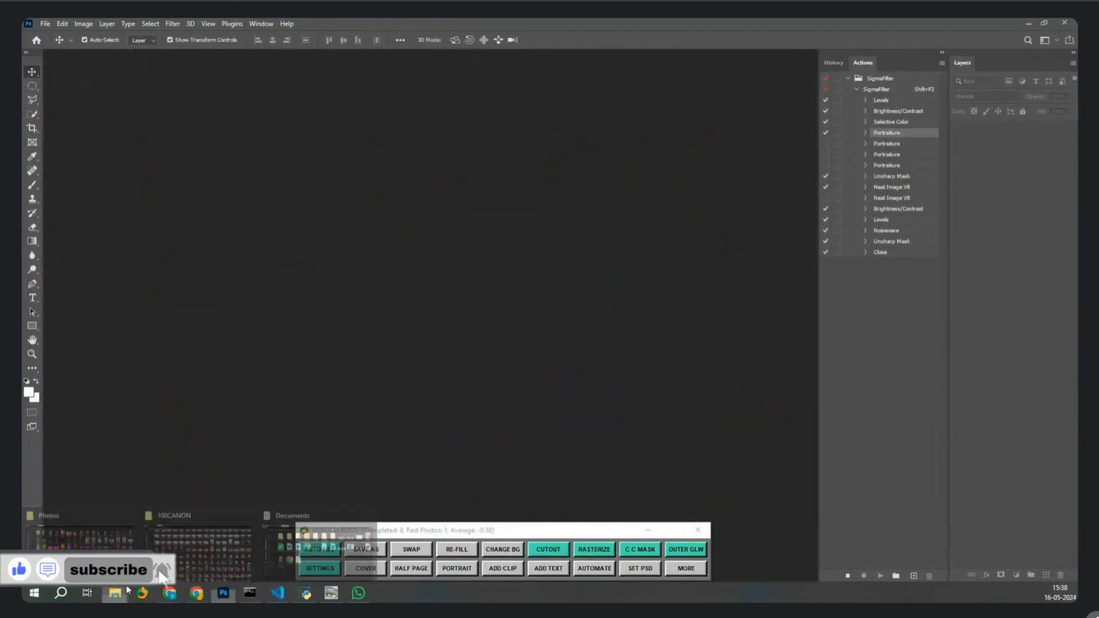
pyautogui.click(316, 544)
pyautogui.moveTo(481, 216); pyautogui.dragTo(517, 221)
pyautogui.doubleClick(517, 222)
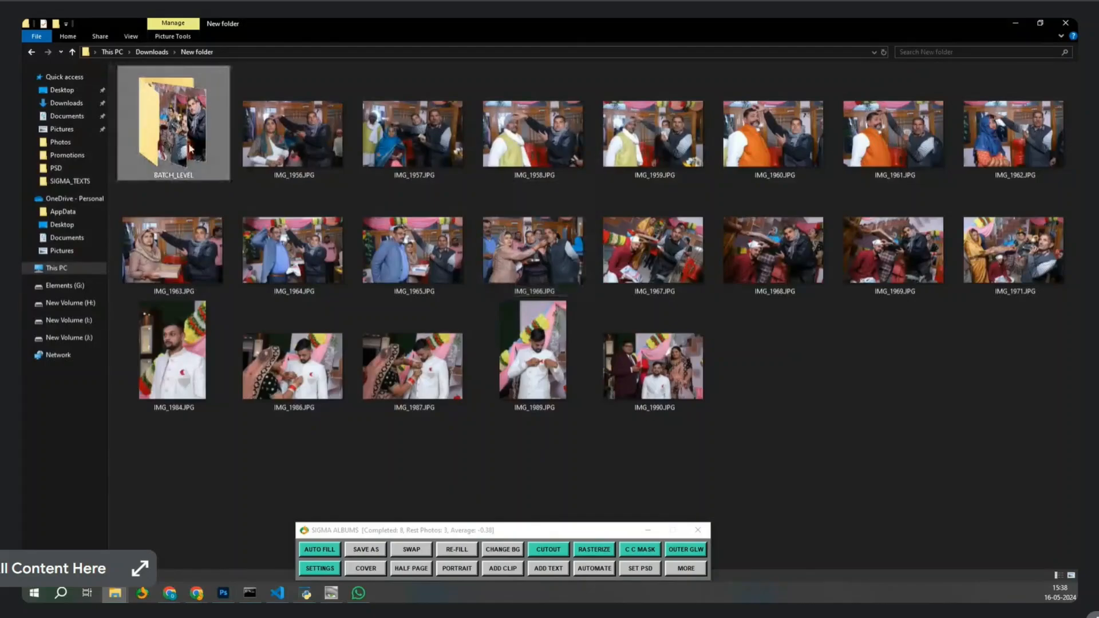
pyautogui.doubleClick(172, 126)
pyautogui.doubleClick(159, 110)
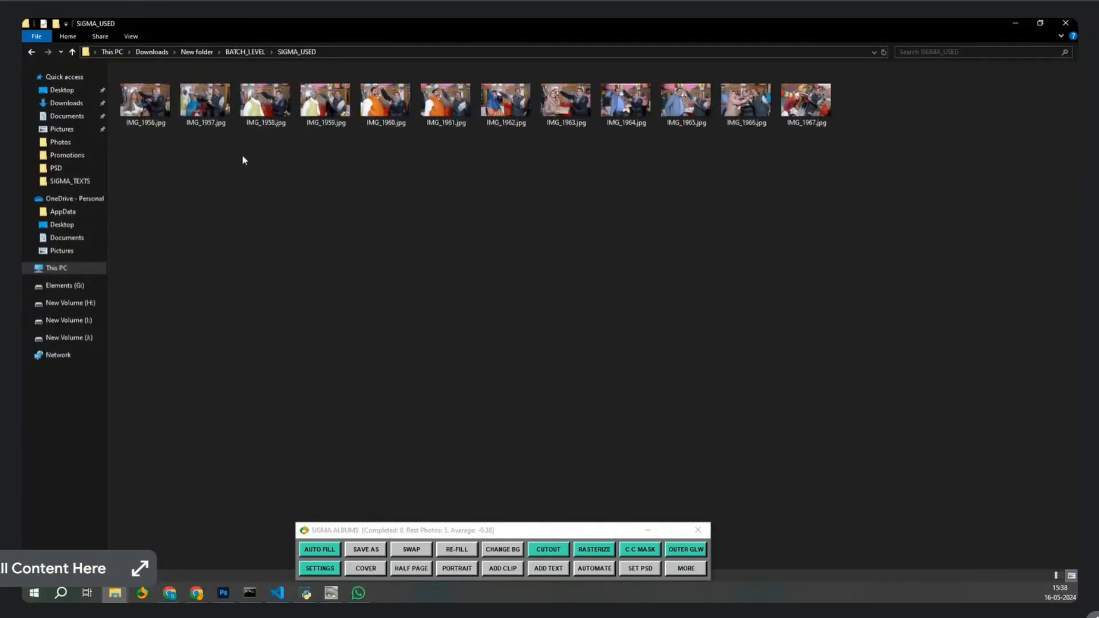
pyautogui.press('BackSpace')
pyautogui.press('BackSpace')
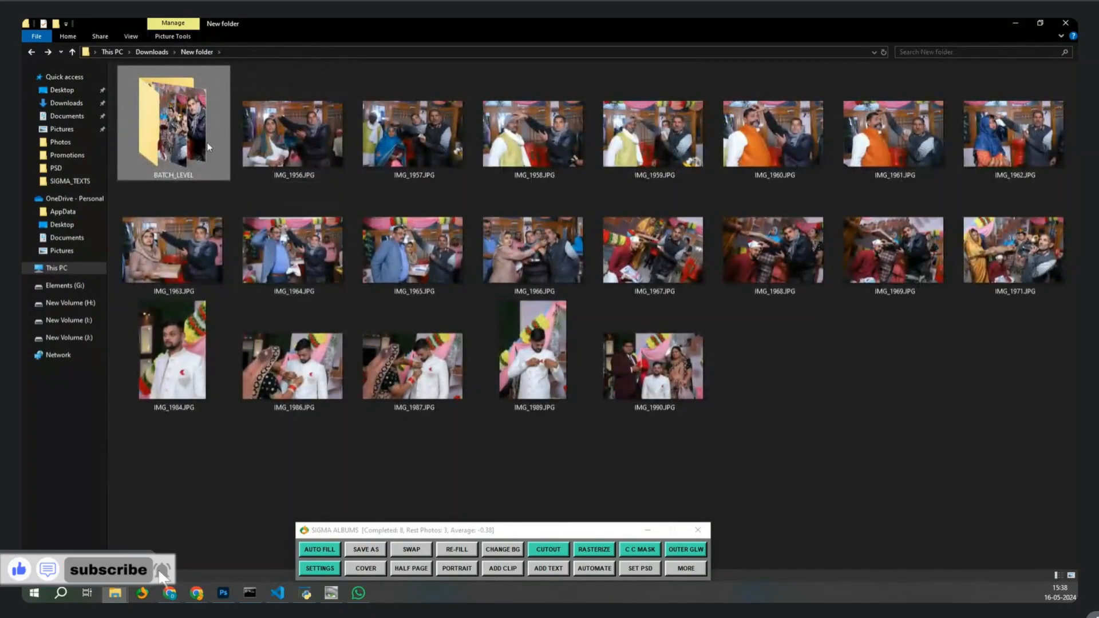
pyautogui.doubleClick(207, 142)
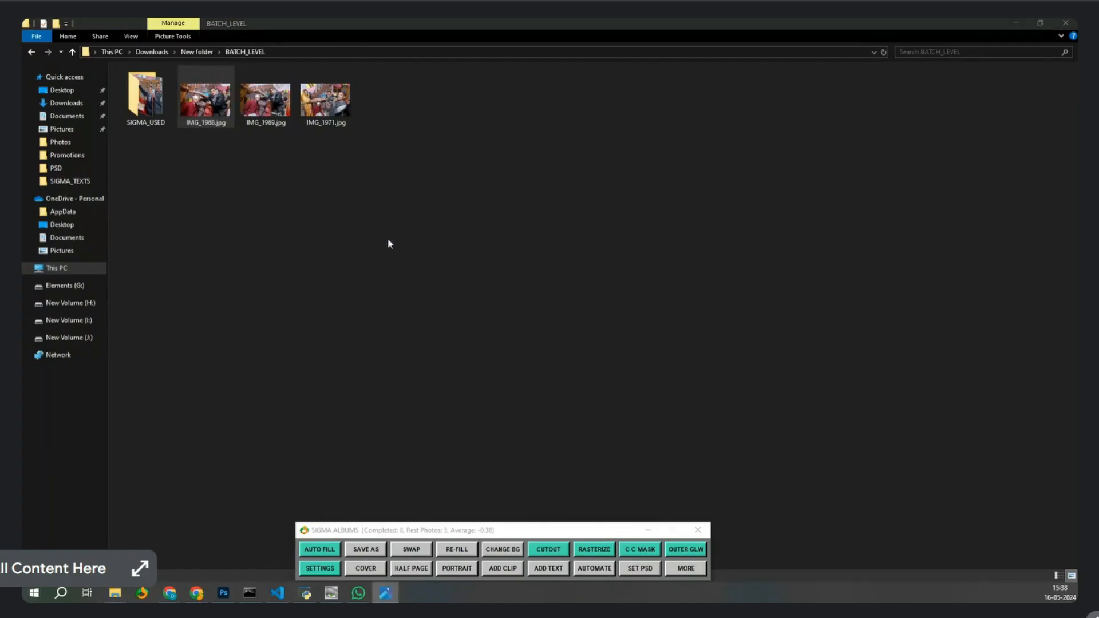
# Open the filtered IMG_1968.jpg snapped left, then open the original IMG_1968.JPG from New folder.
pyautogui.press('Return')
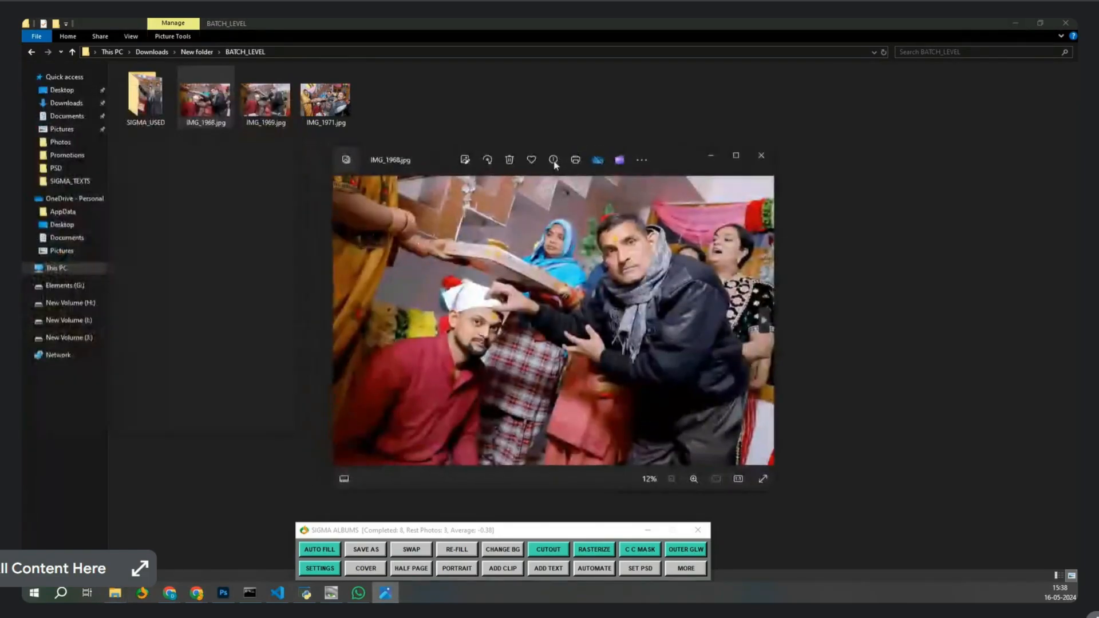
pyautogui.doubleClick(675, 157)
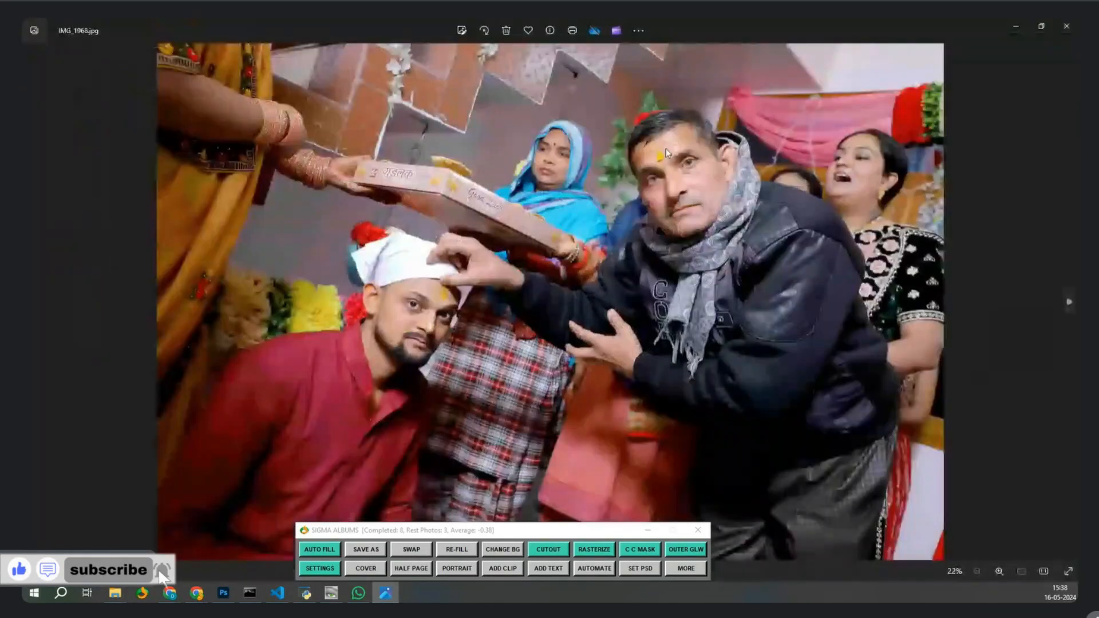
pyautogui.press('super+Left')
pyautogui.click(666, 152)
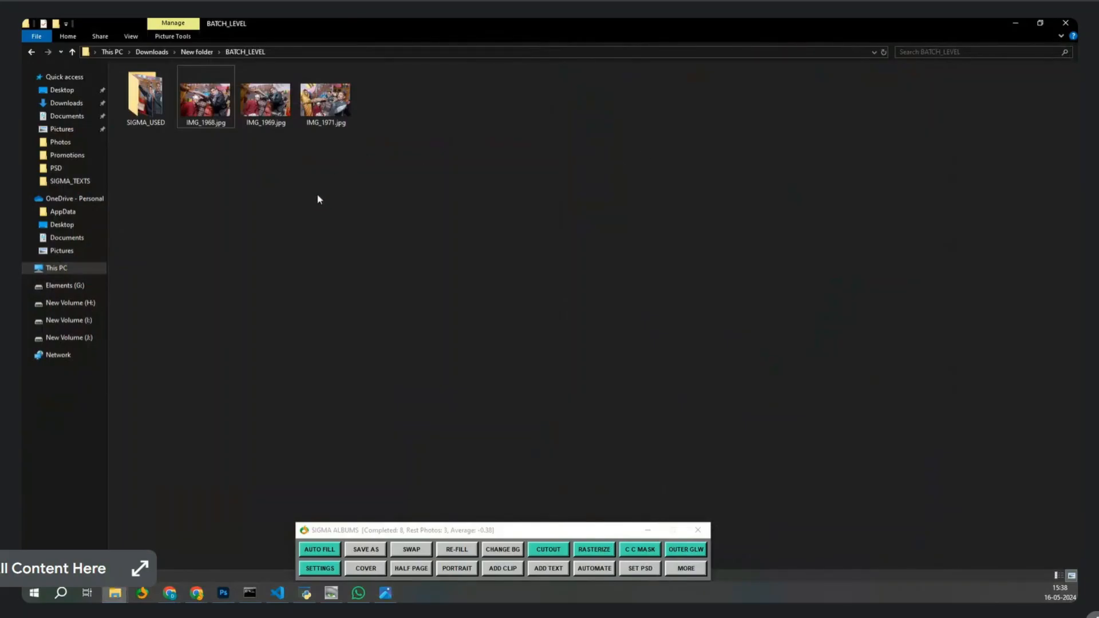
pyautogui.hotkey('alt', 'Up')
pyautogui.press('Right')
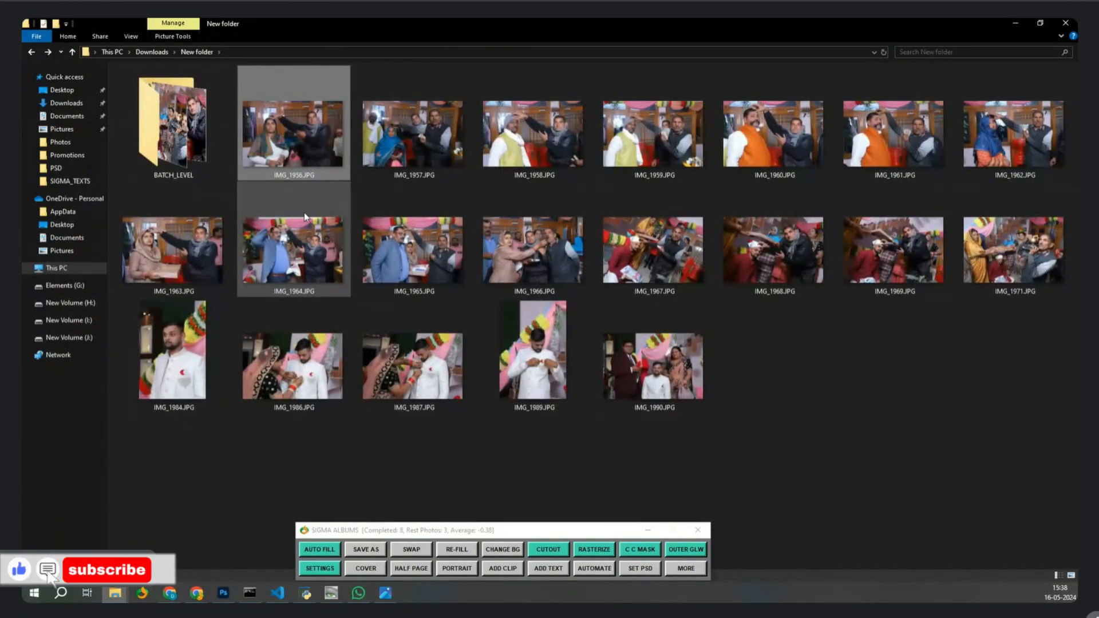
pyautogui.click(384, 593)
pyautogui.click(383, 593)
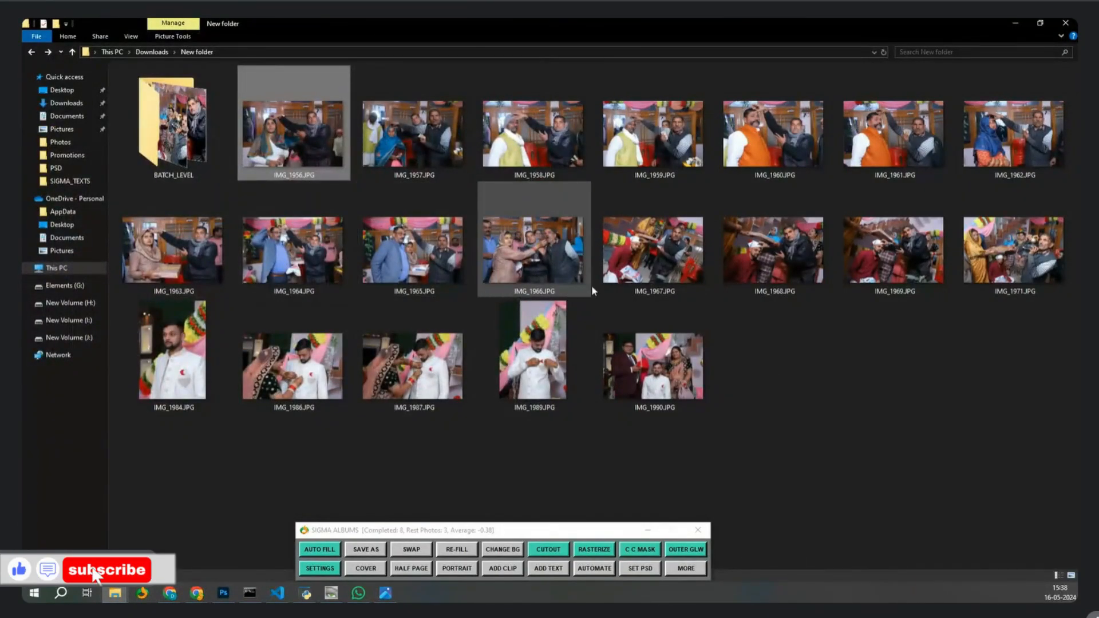
pyautogui.doubleClick(750, 280)
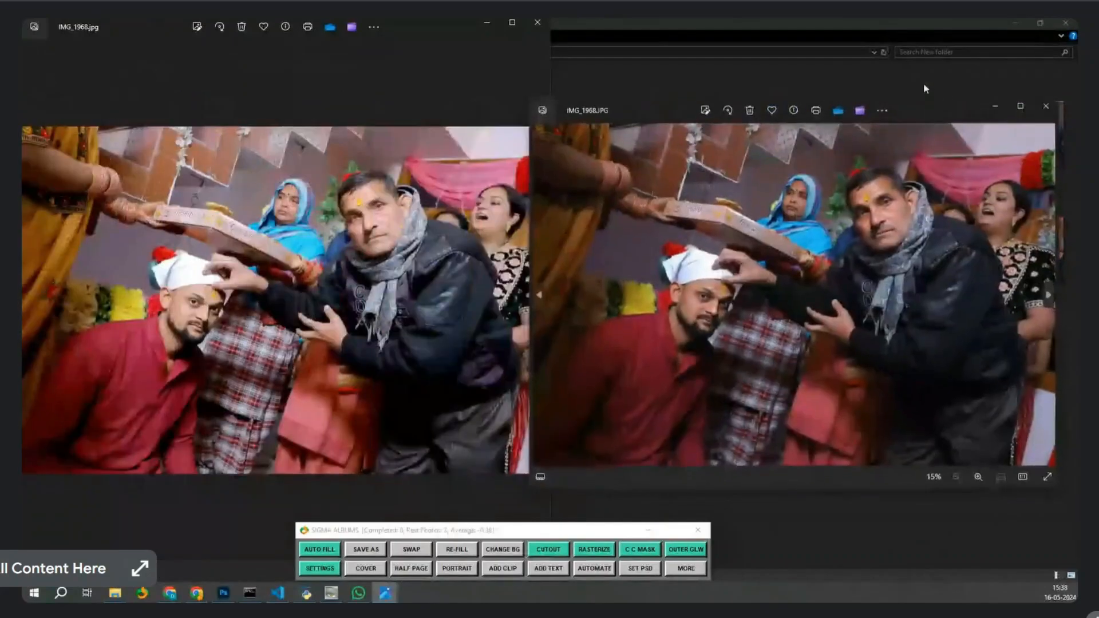
# Snap original right and filtered left, zoom both onto the faces to compare, then zoom back out.
pyautogui.press('super+Right')
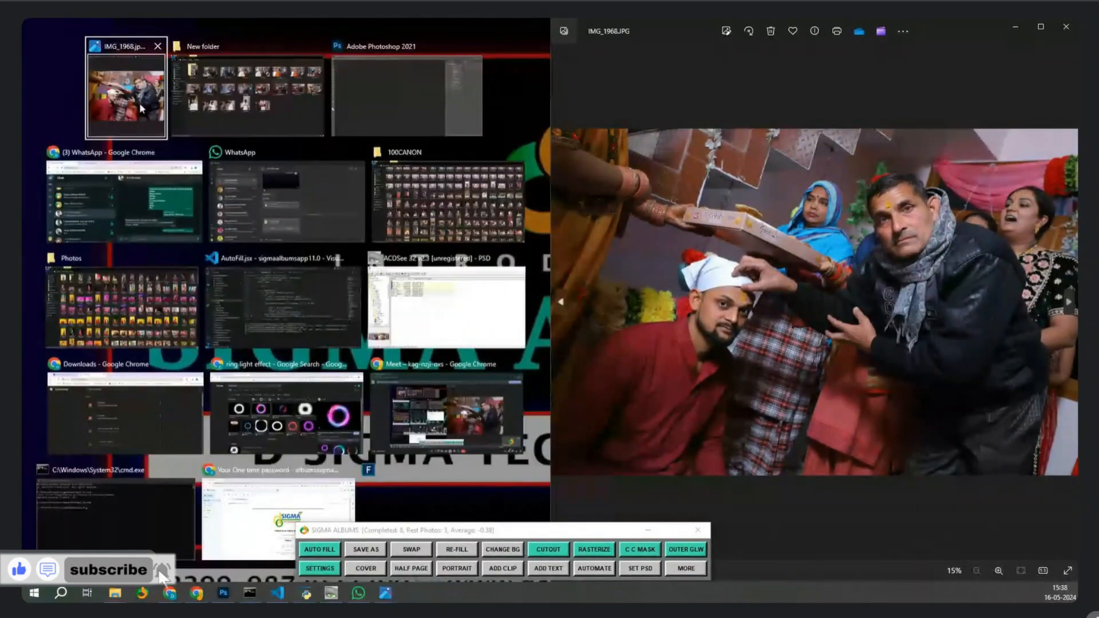
pyautogui.click(141, 108)
pyautogui.scroll(5, 416, 308)
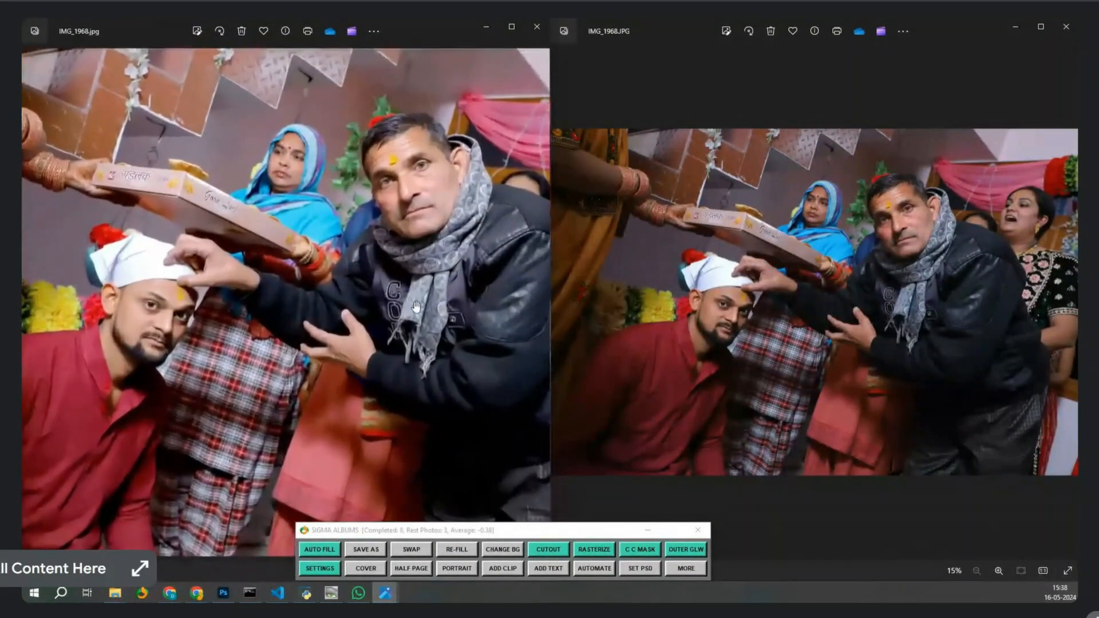
pyautogui.scroll(3, 797, 293)
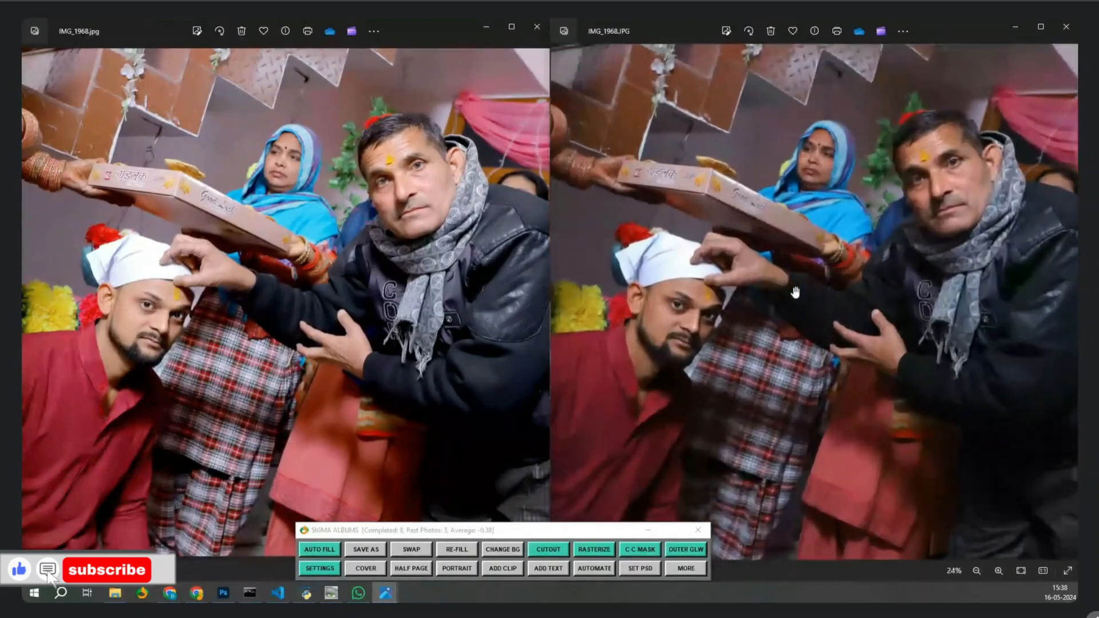
pyautogui.scroll(1, 795, 292)
pyautogui.moveTo(795, 292); pyautogui.dragTo(846, 240)
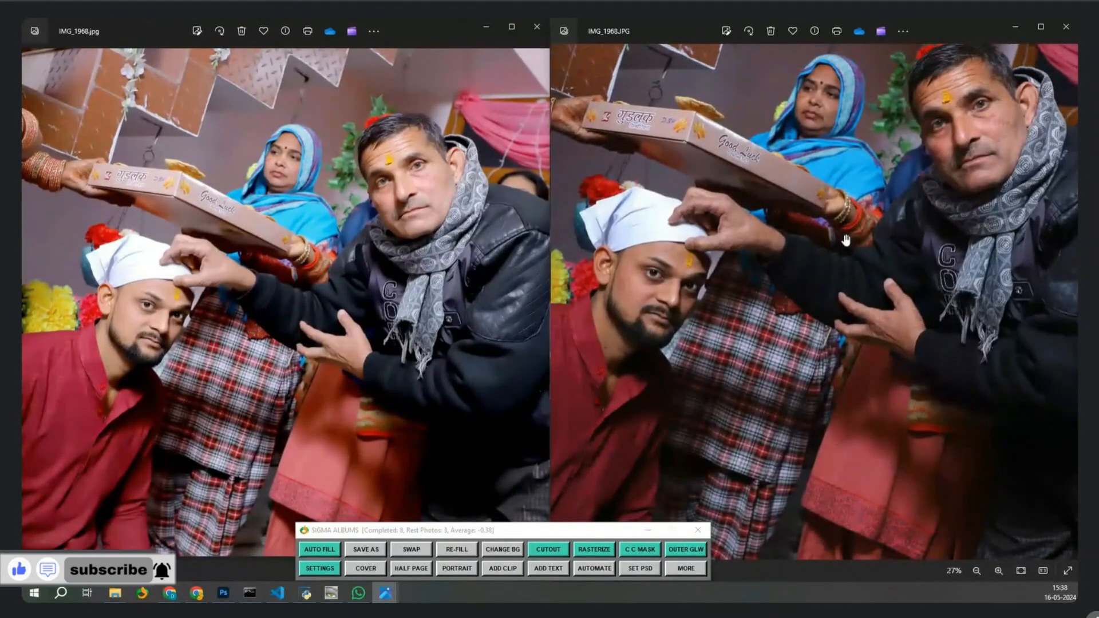
pyautogui.scroll(3, 332, 261)
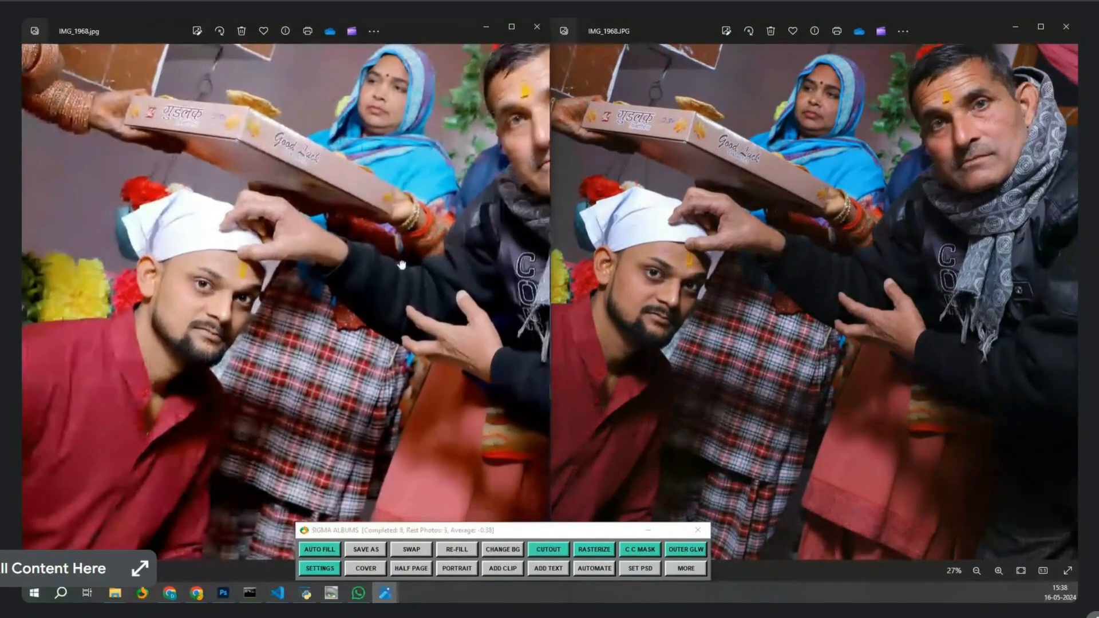
pyautogui.moveTo(401, 264); pyautogui.dragTo(181, 351)
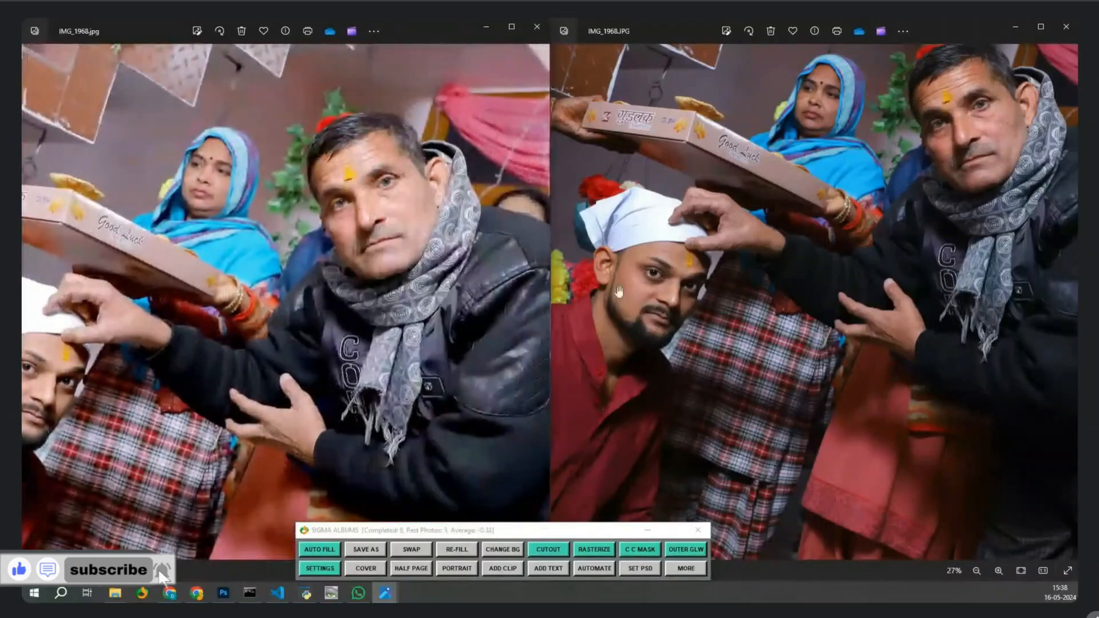
pyautogui.moveTo(784, 236); pyautogui.dragTo(698, 307)
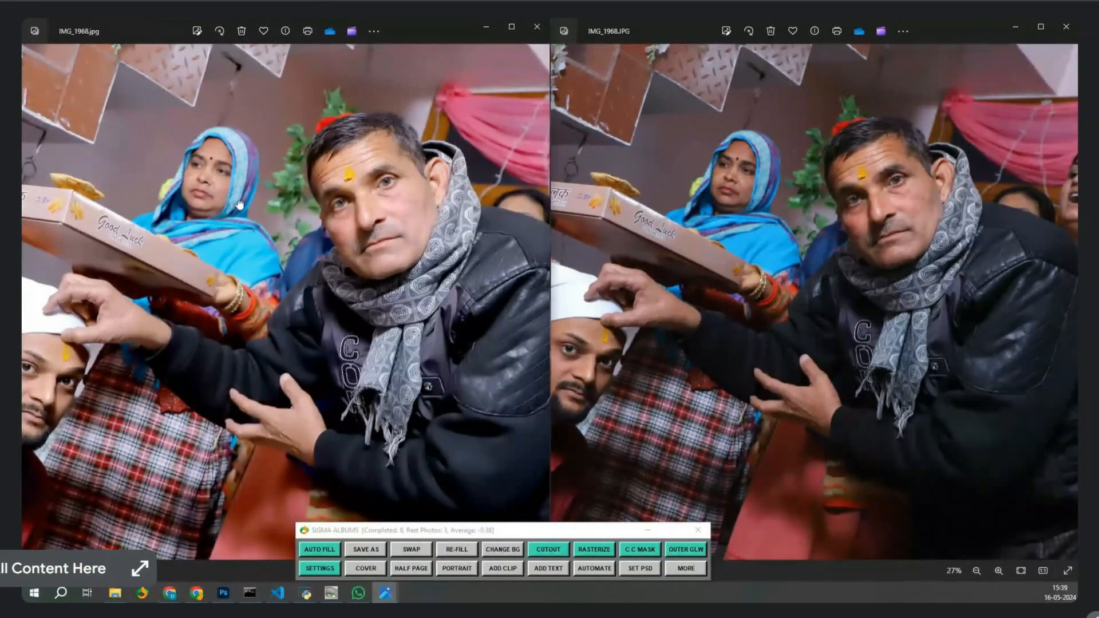
pyautogui.moveTo(226, 256); pyautogui.dragTo(346, 322)
pyautogui.scroll(3, 339, 264)
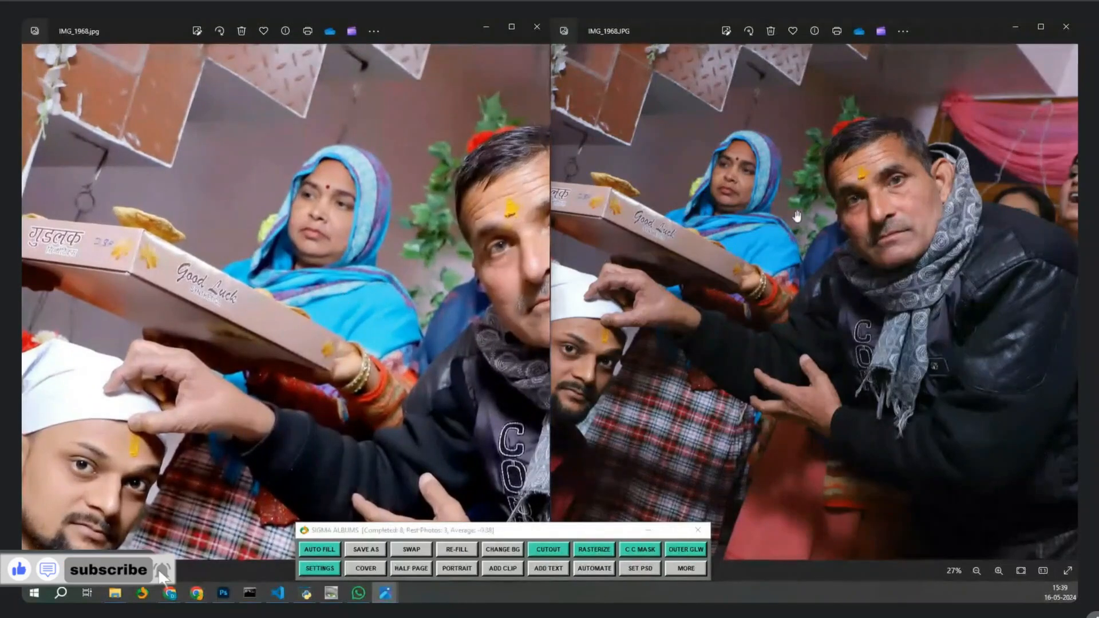
pyautogui.scroll(2, 719, 203)
pyautogui.moveTo(720, 203); pyautogui.dragTo(727, 253)
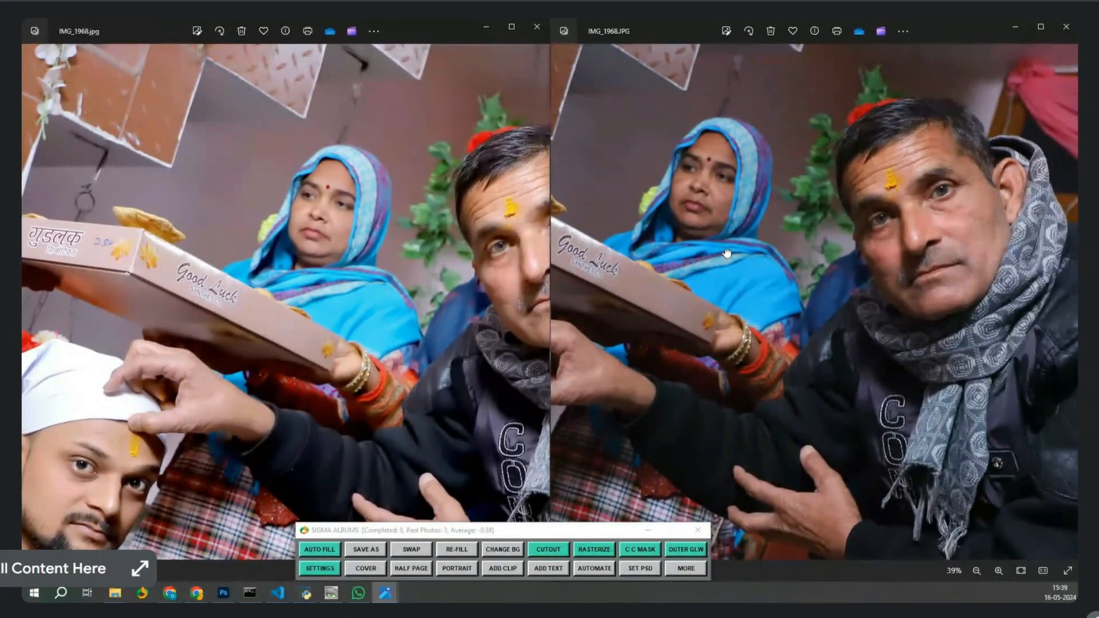
pyautogui.scroll(-3, 362, 234)
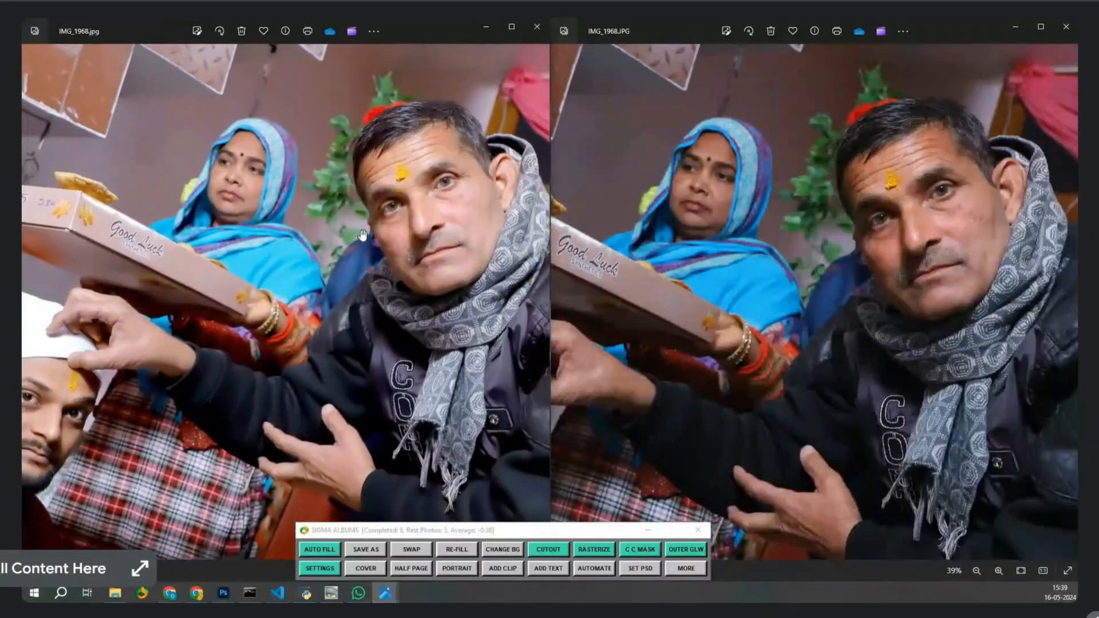
pyautogui.scroll(-4, 362, 235)
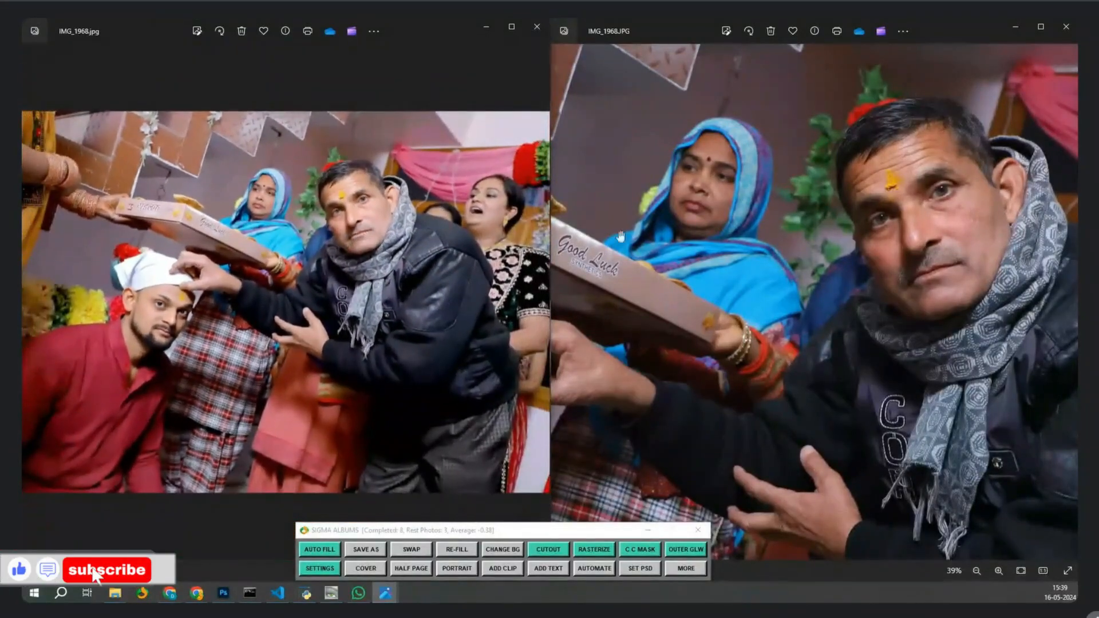
pyautogui.scroll(-5, 734, 241)
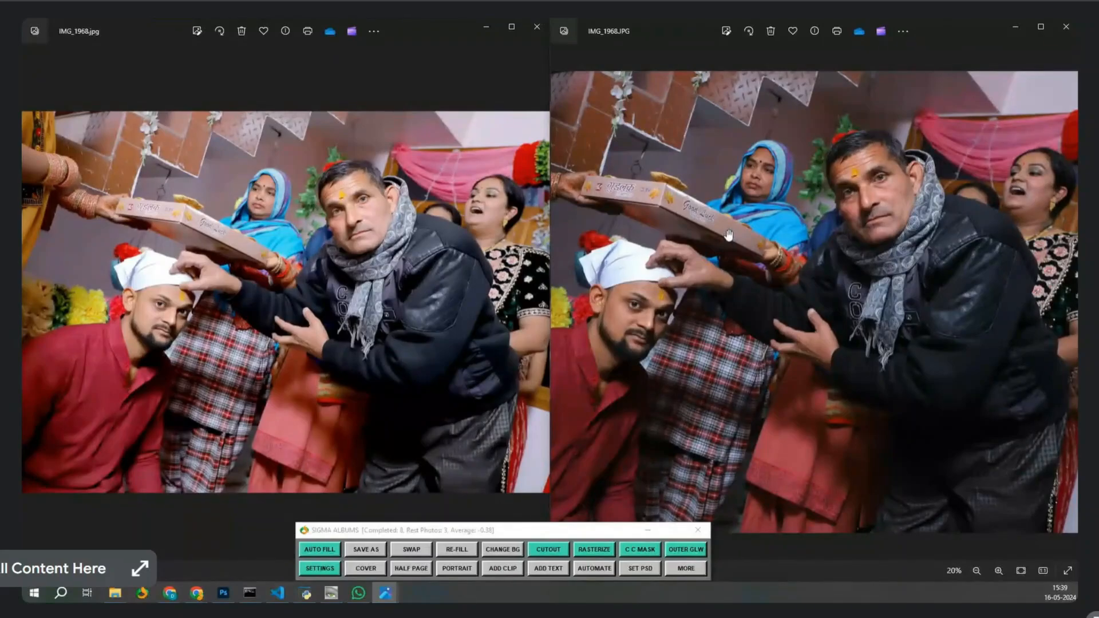
pyautogui.scroll(-4, 728, 235)
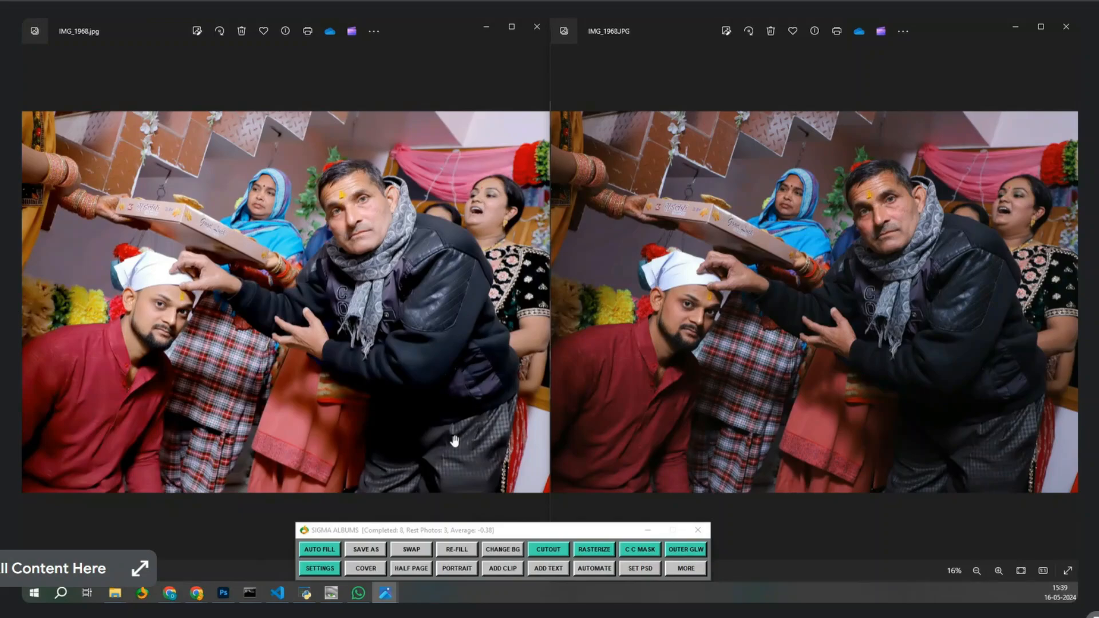
# Show the colour panel's levels options, then close the filtered IMG_1968.jpg viewer on the left.
pyautogui.click(686, 568)
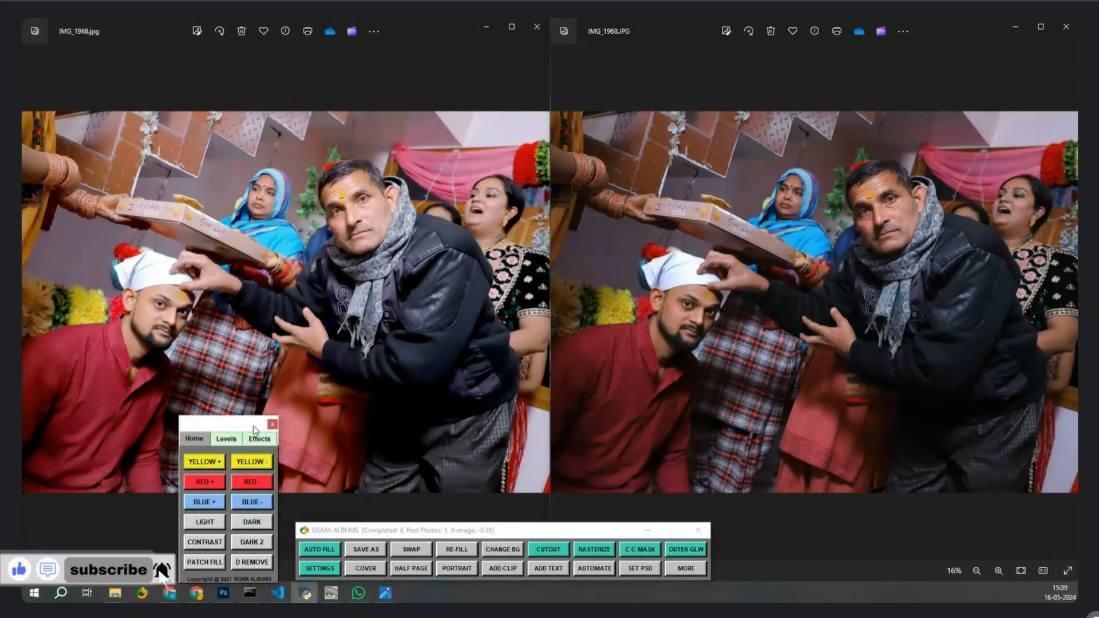
pyautogui.moveTo(256, 434); pyautogui.dragTo(1003, 418)
pyautogui.click(973, 424)
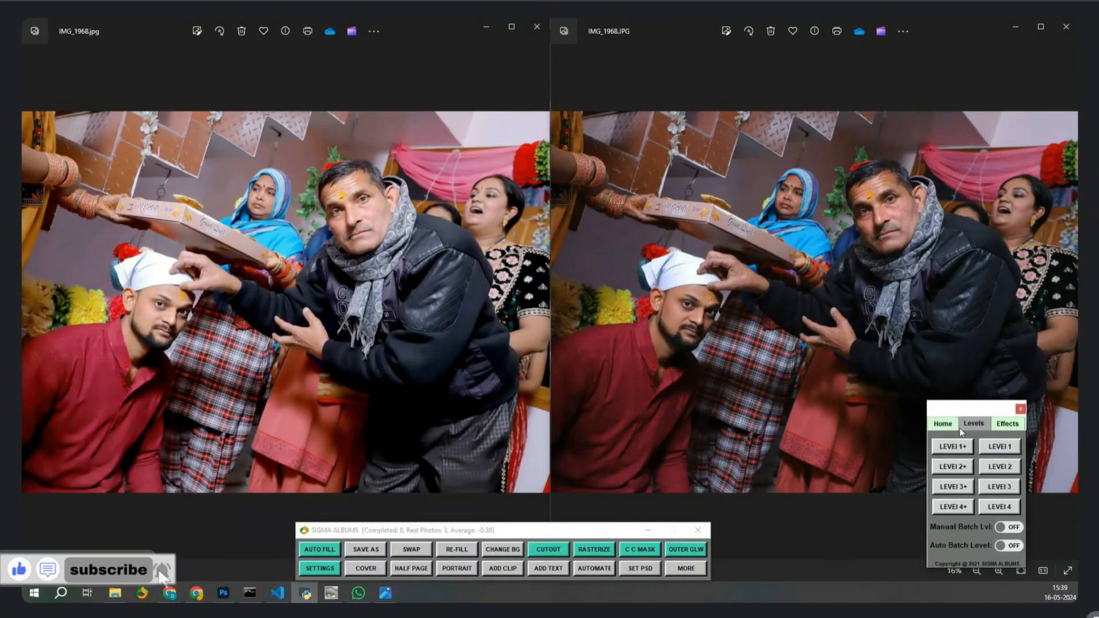
pyautogui.click(536, 35)
pyautogui.click(537, 27)
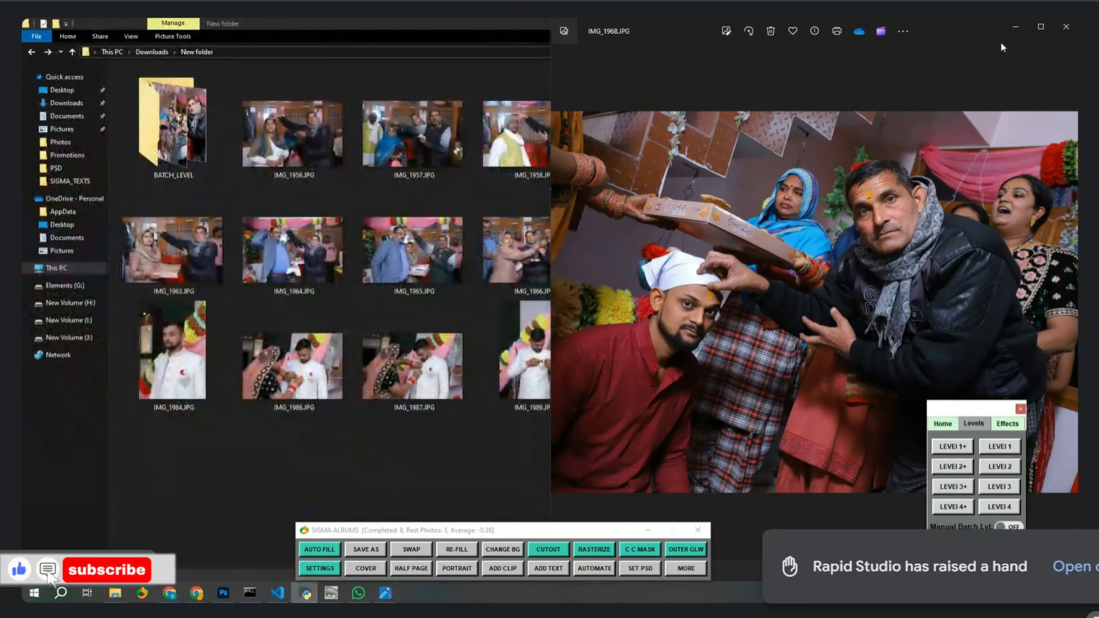
# Close the original IMG_1968 viewer and bring up the empty Photoshop workspace.
pyautogui.click(1065, 26)
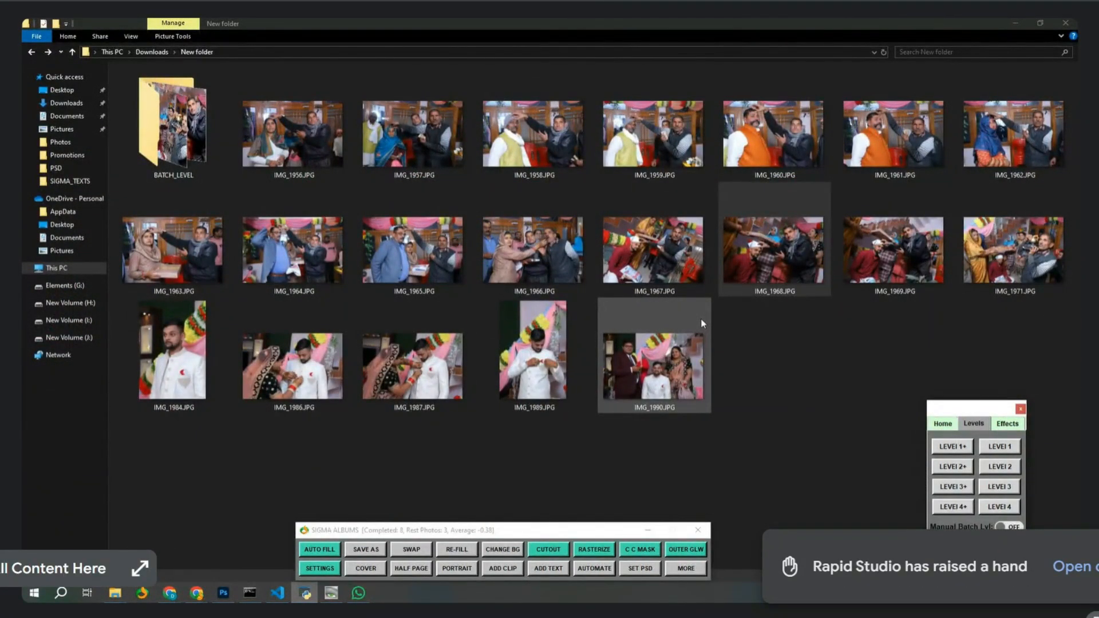
pyautogui.click(223, 592)
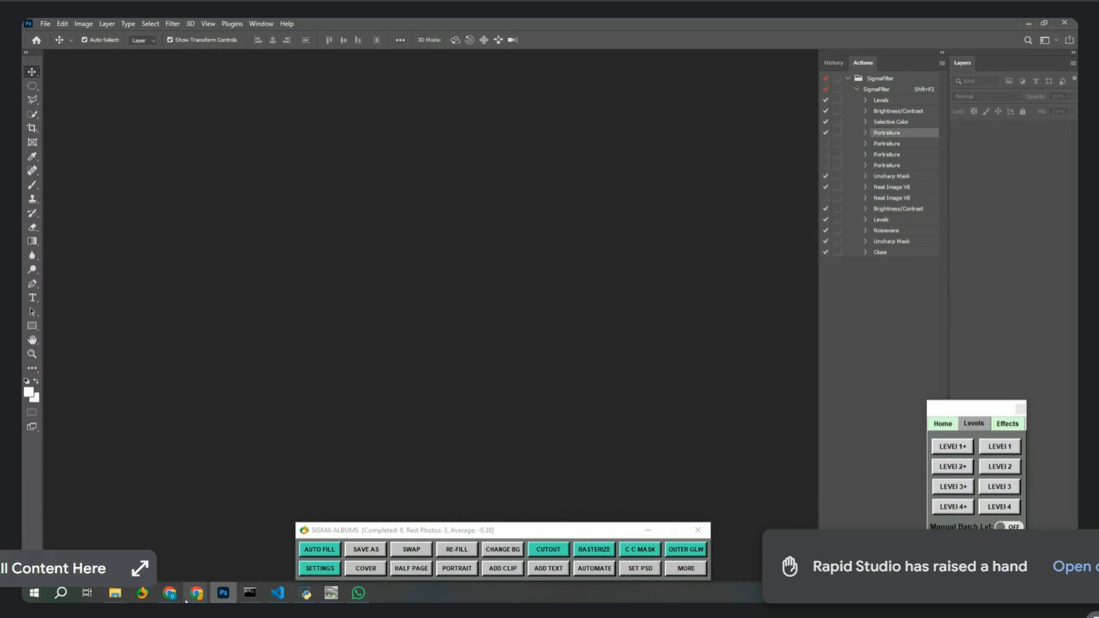
# In a new Chrome tab, search 'sigma albums' and open the dsigmatech.com result.
pyautogui.moveTo(169, 593)
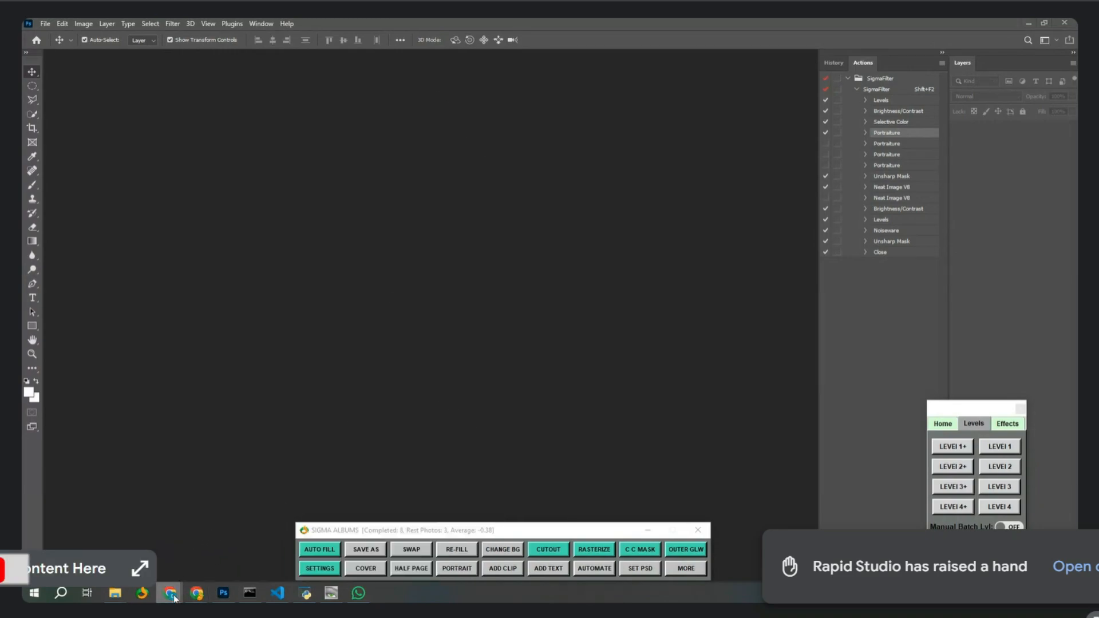
pyautogui.click(438, 547)
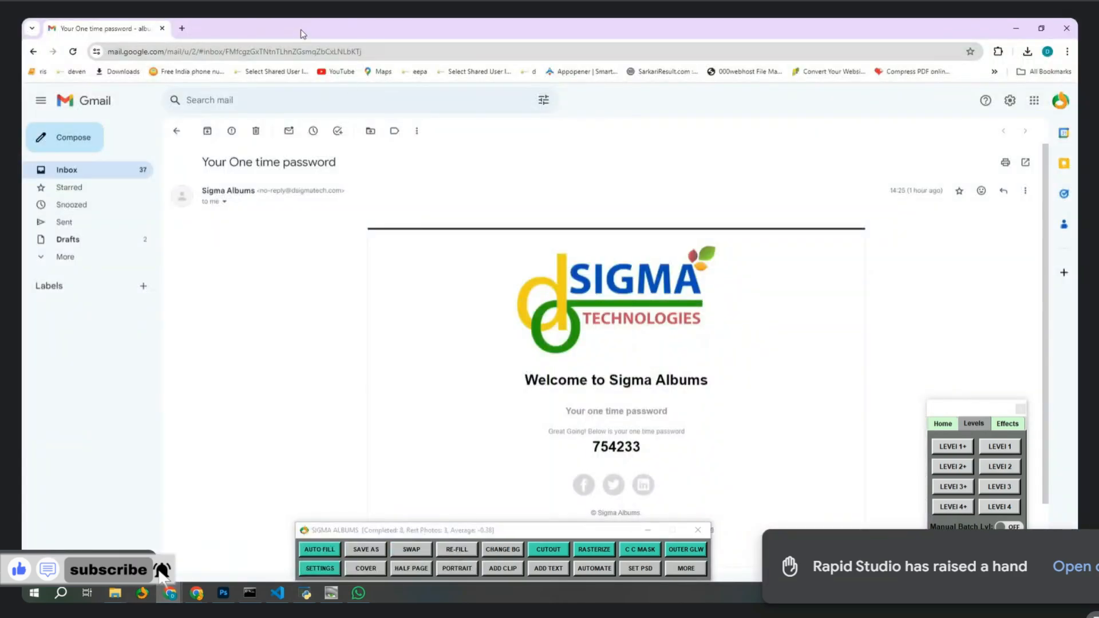
pyautogui.click(181, 29)
pyautogui.write('s')
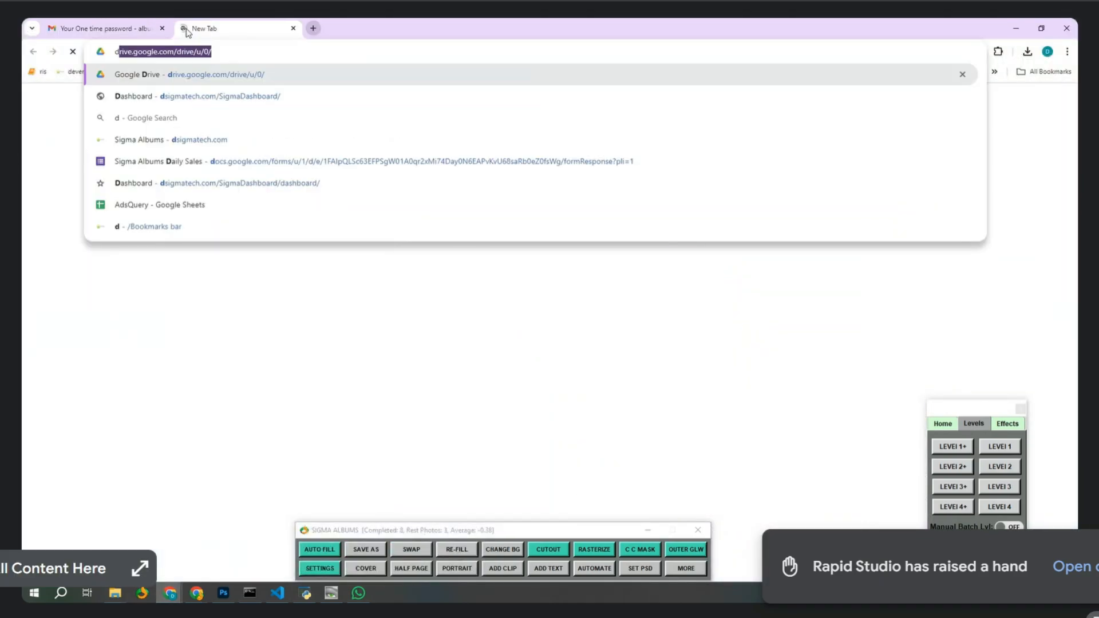
pyautogui.write('igma al')
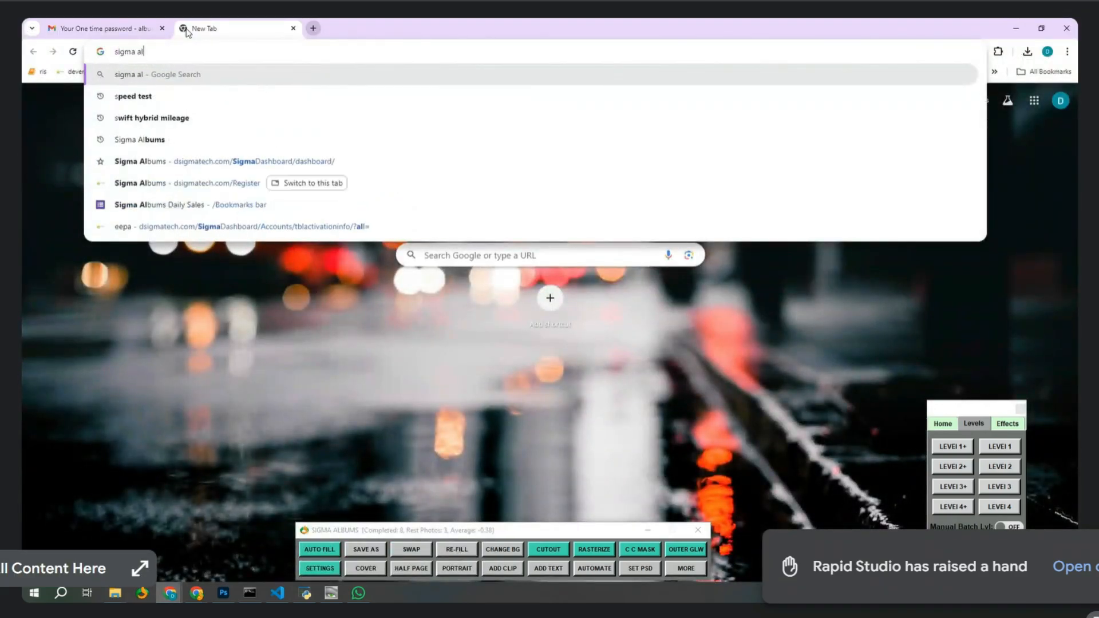
pyautogui.press('Down')
pyautogui.press('Down')
pyautogui.press('Return')
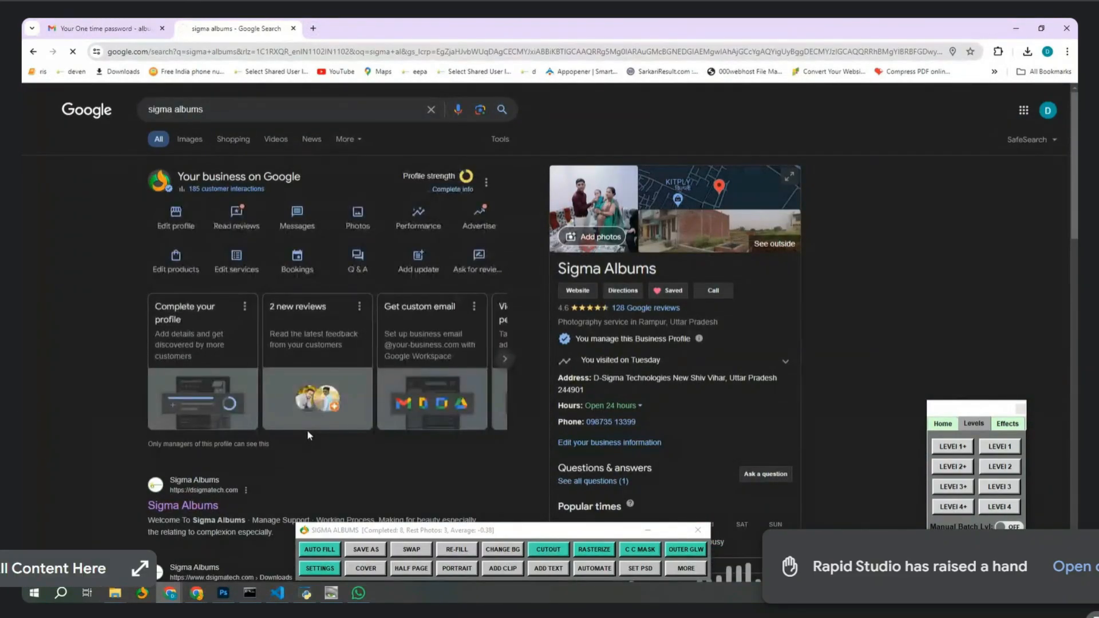
pyautogui.click(220, 505)
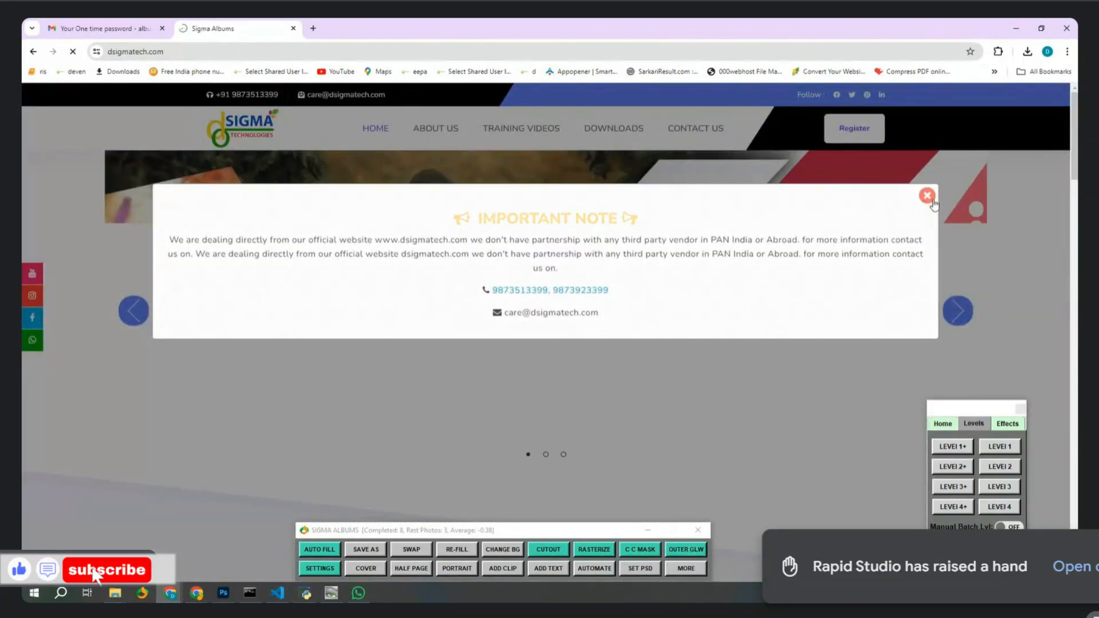
# Dismiss the Important Note and the full-page ad to reach the dsigmatech.com Downloads page.
pyautogui.click(922, 196)
pyautogui.click(636, 133)
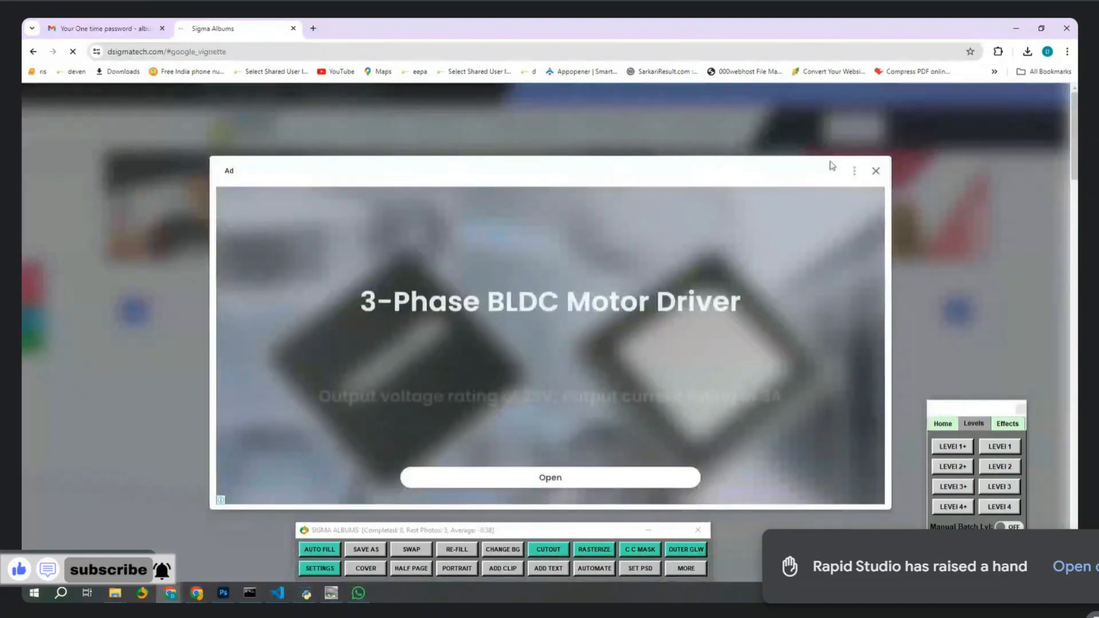
pyautogui.click(876, 170)
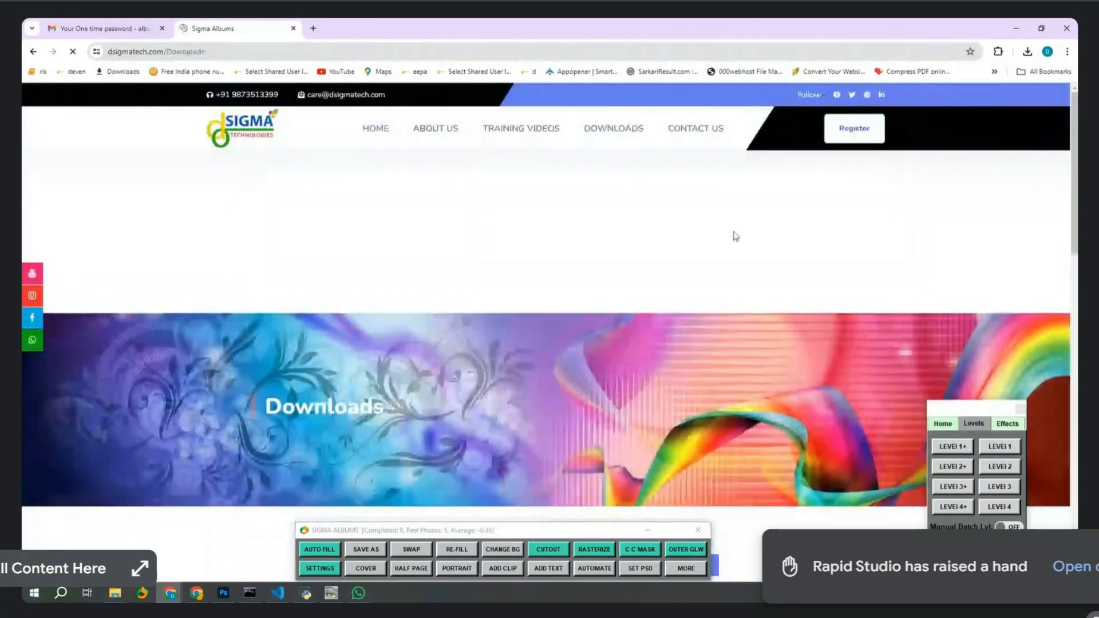
pyautogui.scroll(-3, 477, 350)
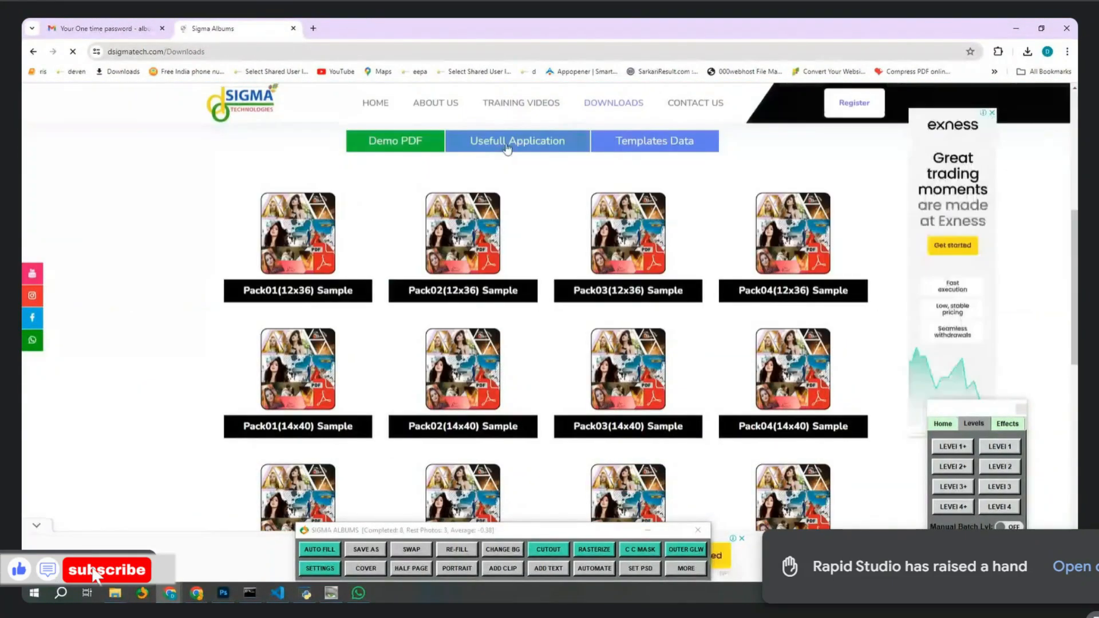
# Browse the Usefull Application list, start the IACDSee 32 download, then minimise Chrome.
pyautogui.click(513, 143)
pyautogui.scroll(-1, 446, 317)
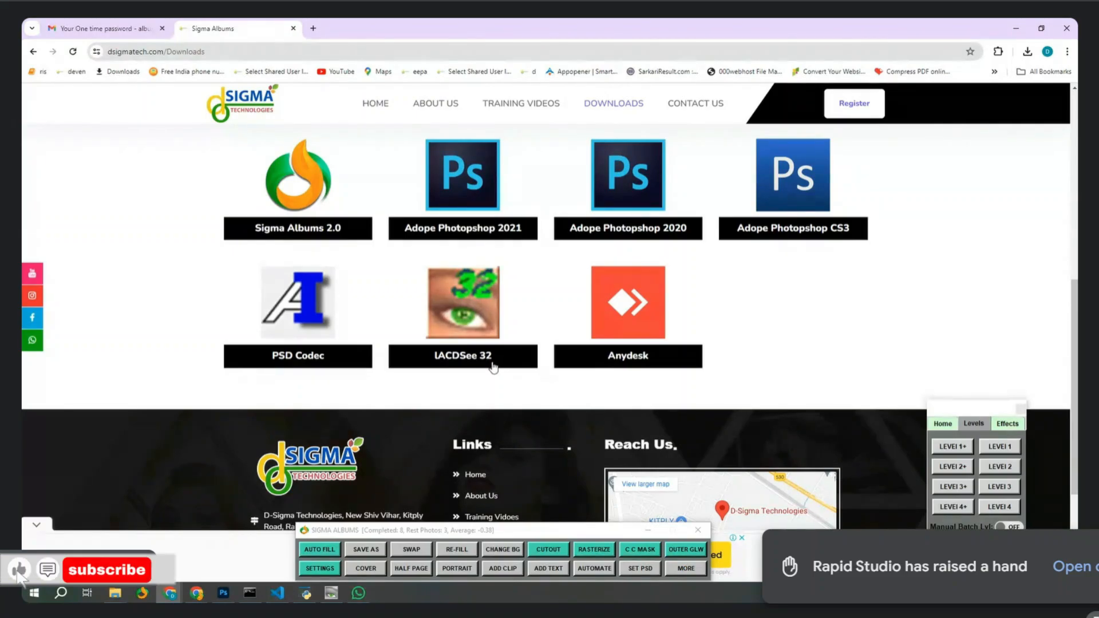
pyautogui.click(494, 365)
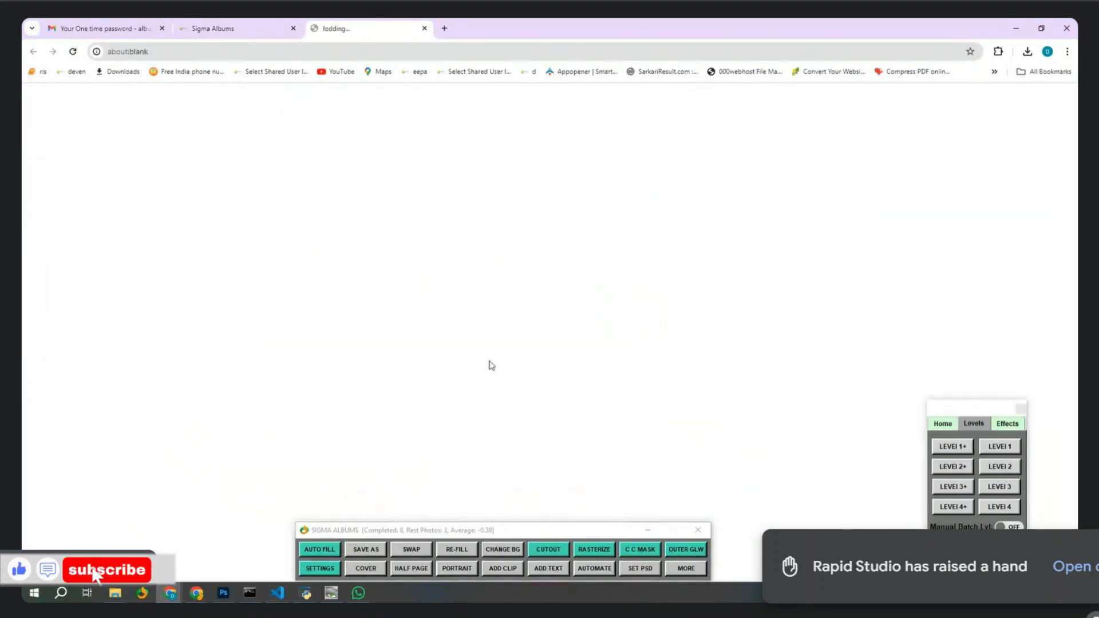
pyautogui.click(424, 28)
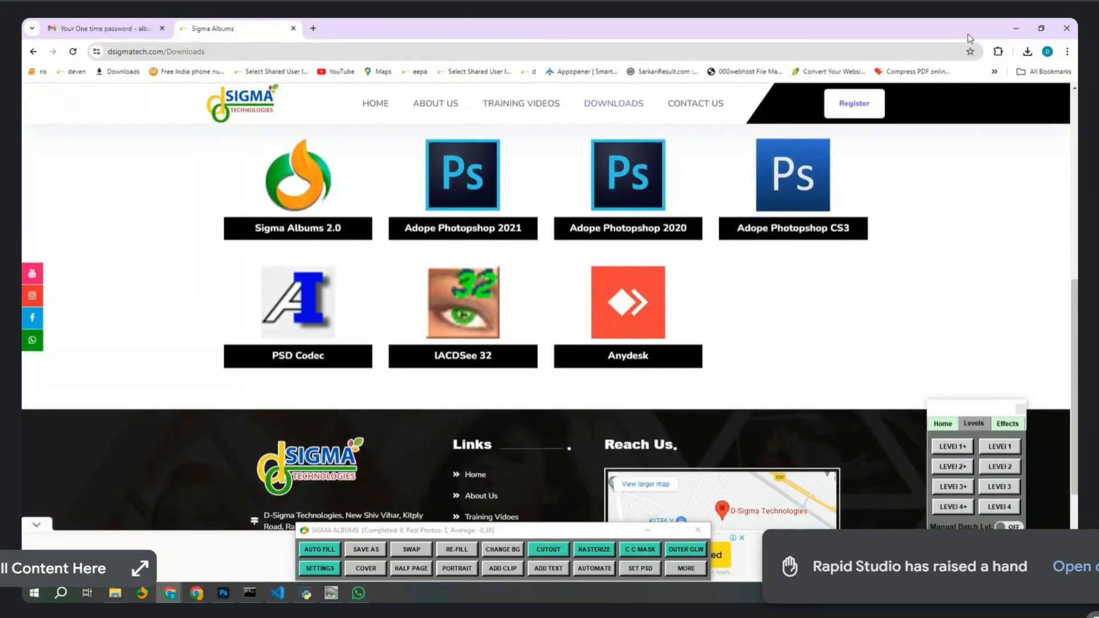
pyautogui.click(1015, 28)
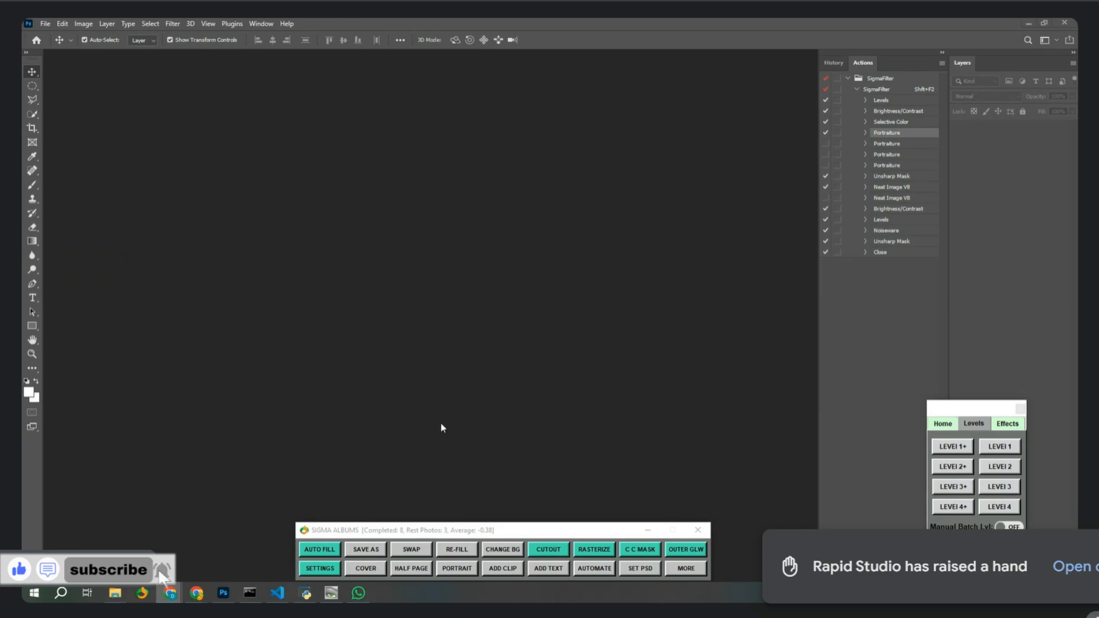
# In Fully Automate Album, set the photo source folder to Downloads\New folder.
pyautogui.click(594, 568)
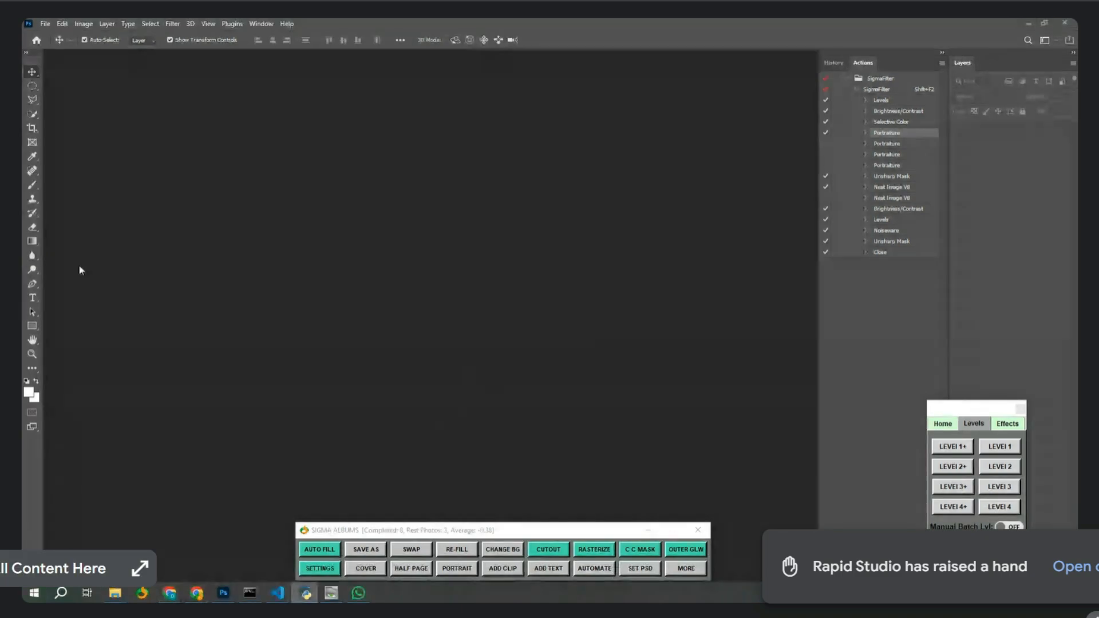
pyautogui.moveTo(544, 221); pyautogui.dragTo(614, 278)
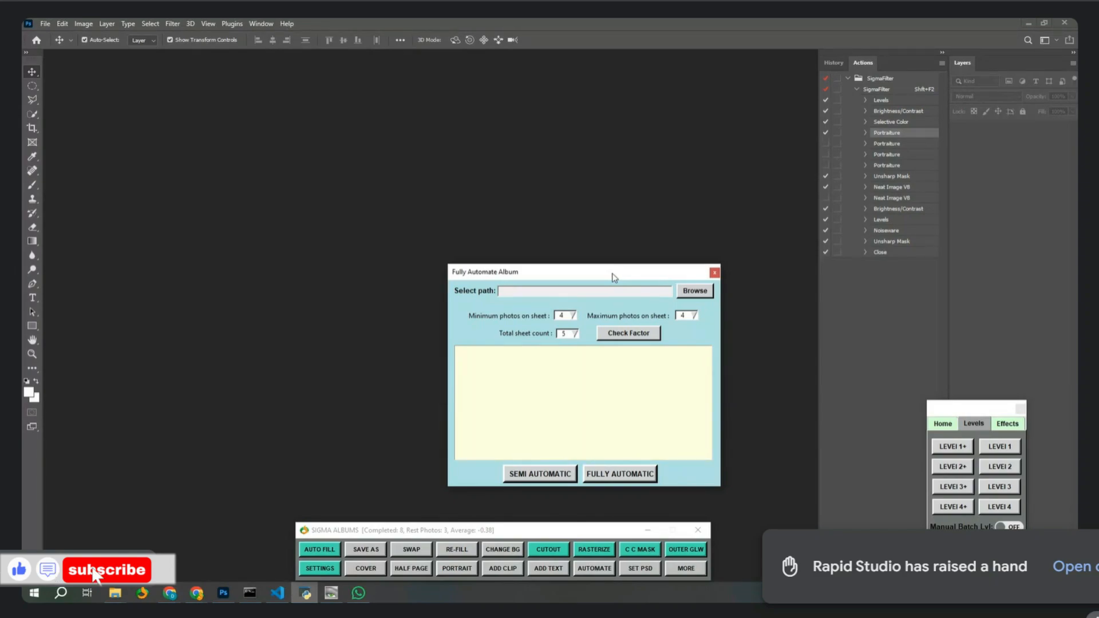
pyautogui.click(695, 291)
pyautogui.click(345, 358)
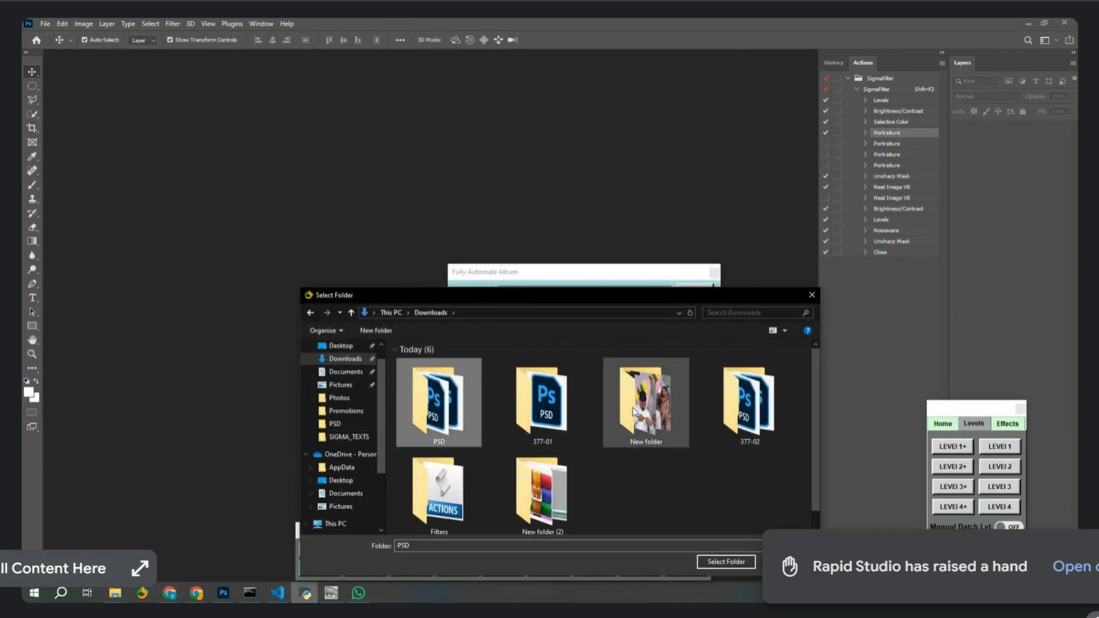
pyautogui.doubleClick(642, 394)
pyautogui.click(726, 562)
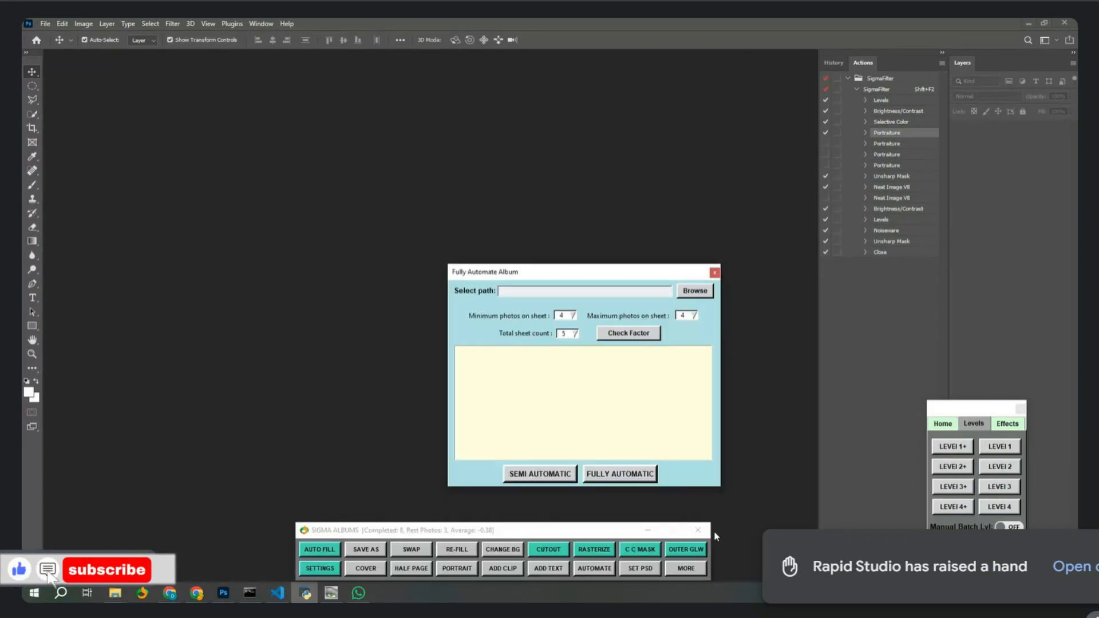
# Try minimum 4, maximum 5 photos per sheet across 4, then 3 sheets, recalculating the factors.
pyautogui.click(572, 316)
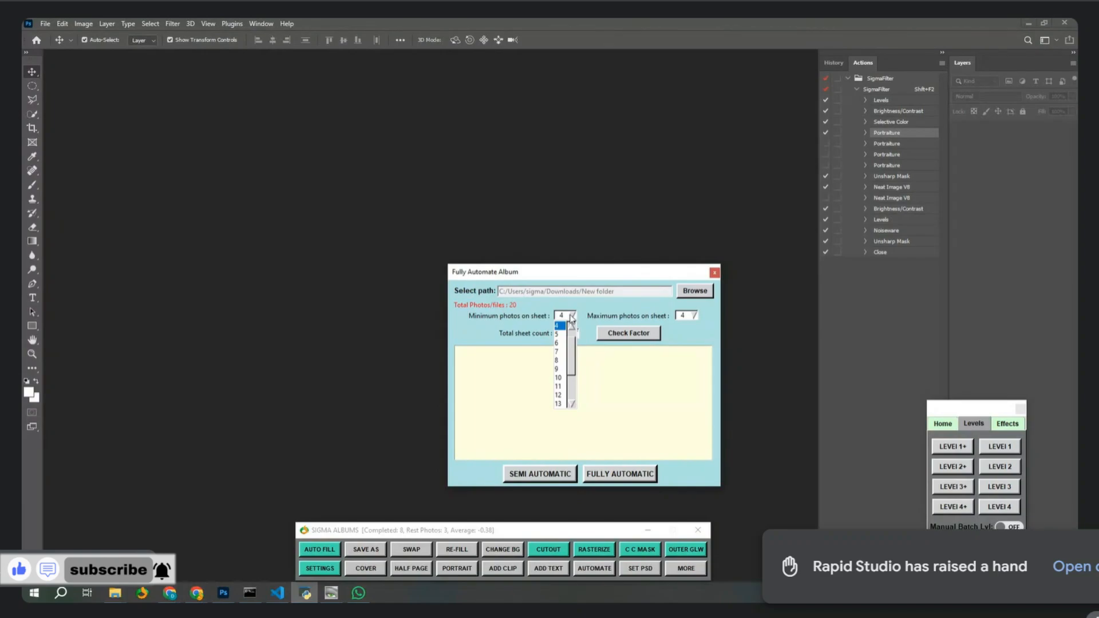
pyautogui.click(703, 324)
pyautogui.click(694, 316)
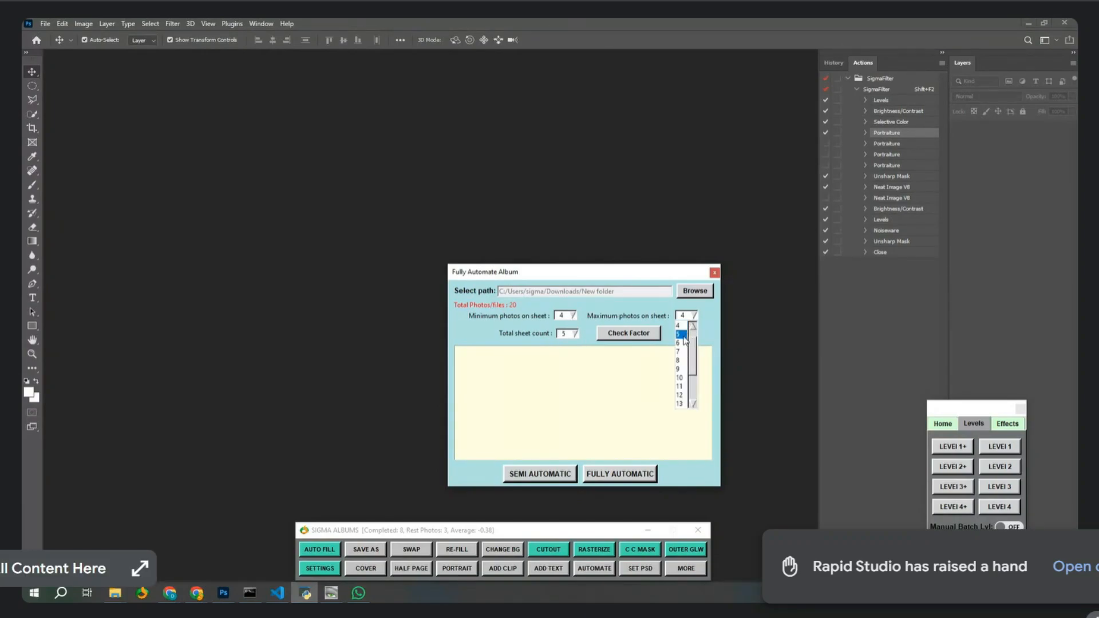
pyautogui.click(682, 335)
pyautogui.click(575, 333)
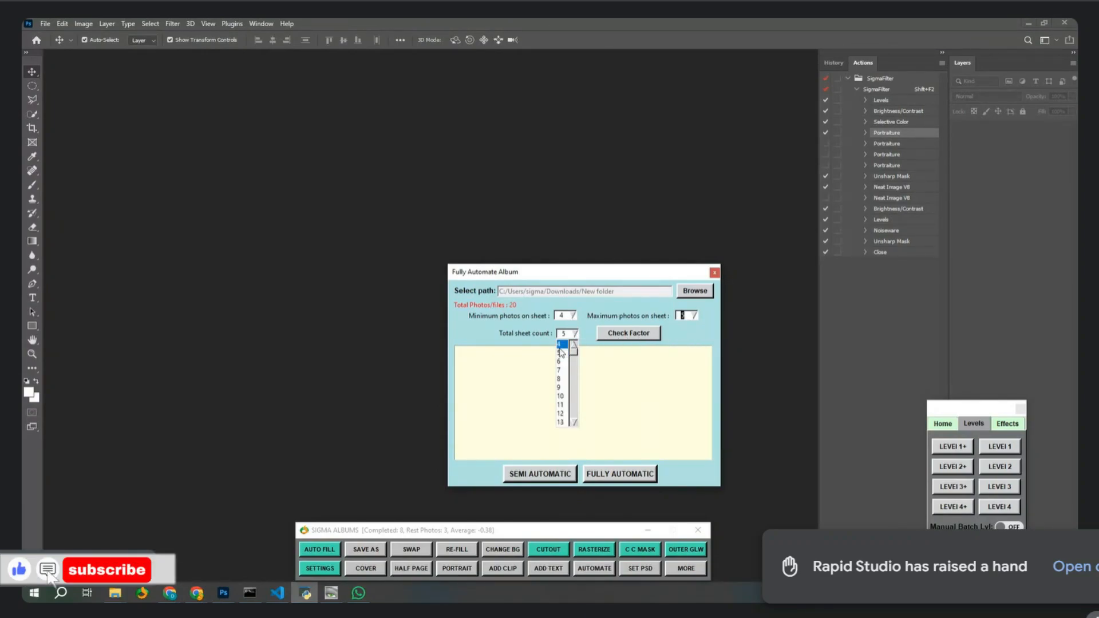
pyautogui.click(561, 344)
pyautogui.click(623, 335)
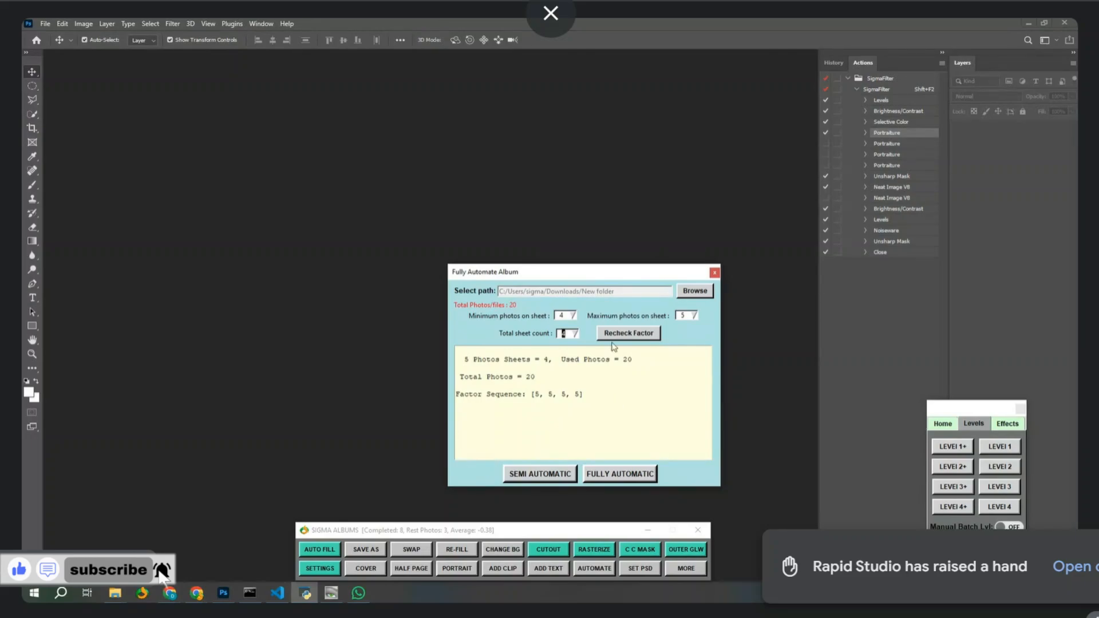
pyautogui.click(574, 334)
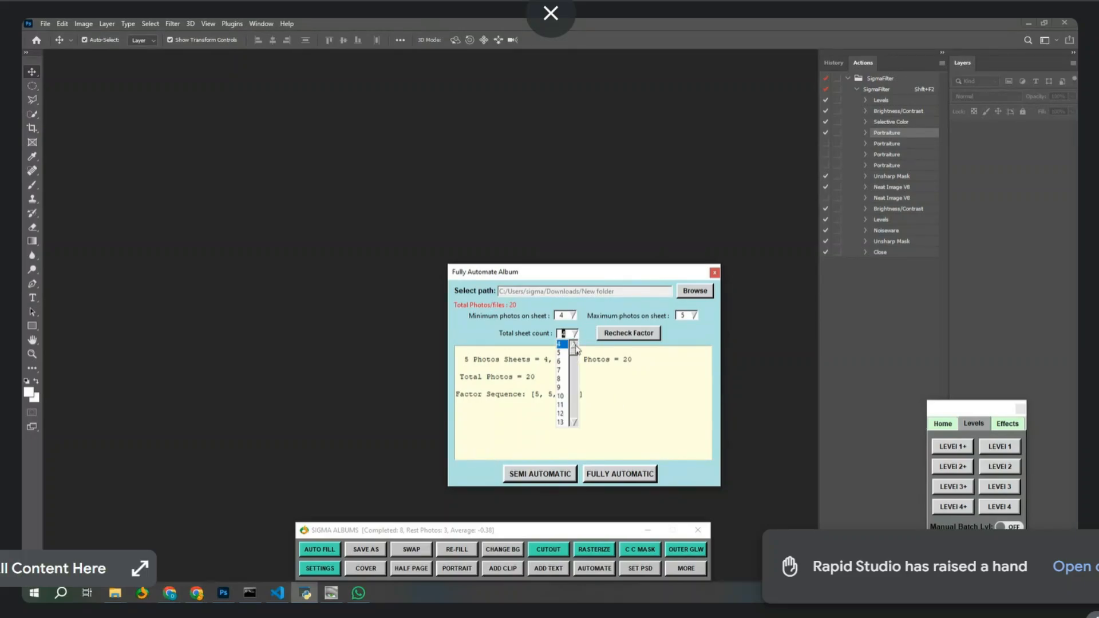
pyautogui.click(574, 345)
pyautogui.click(563, 344)
# Set maximum 6 photos and 4 sheets, recheck to get factors 6, 4, 4, 6, and start Semi Automatic.
pyautogui.click(610, 335)
pyautogui.click(681, 317)
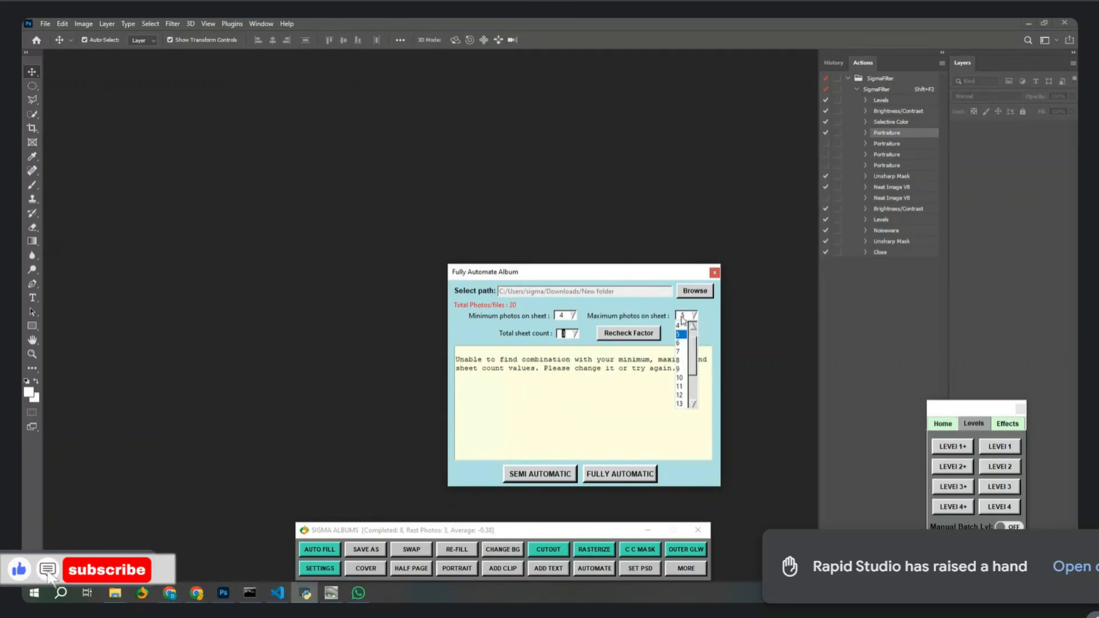
pyautogui.click(680, 342)
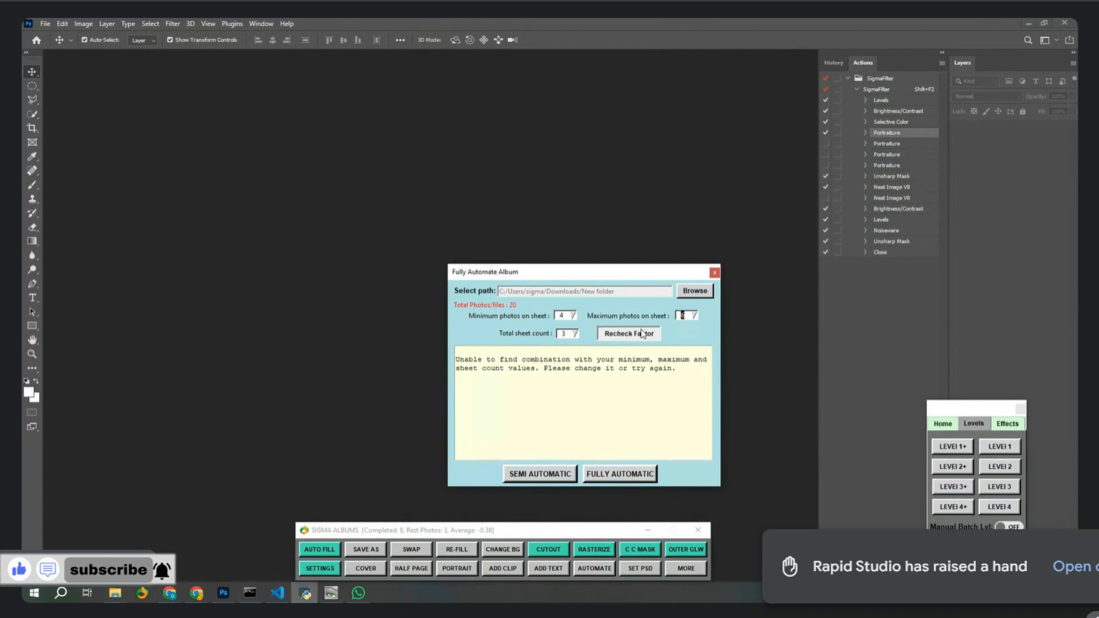
pyautogui.click(574, 334)
pyautogui.click(564, 350)
pyautogui.click(628, 333)
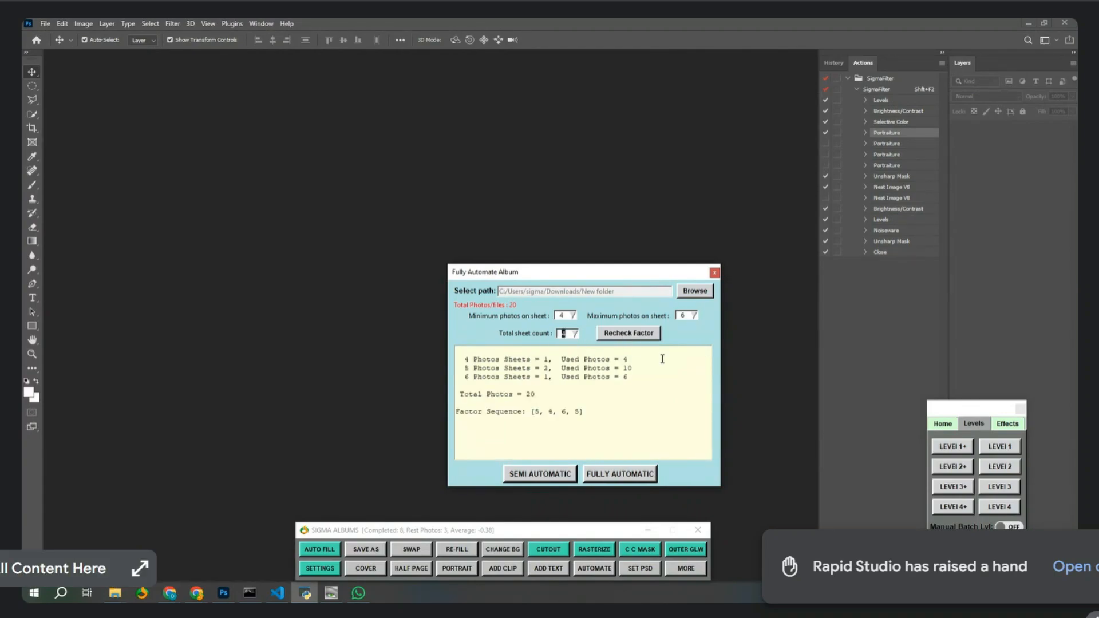
pyautogui.click(639, 336)
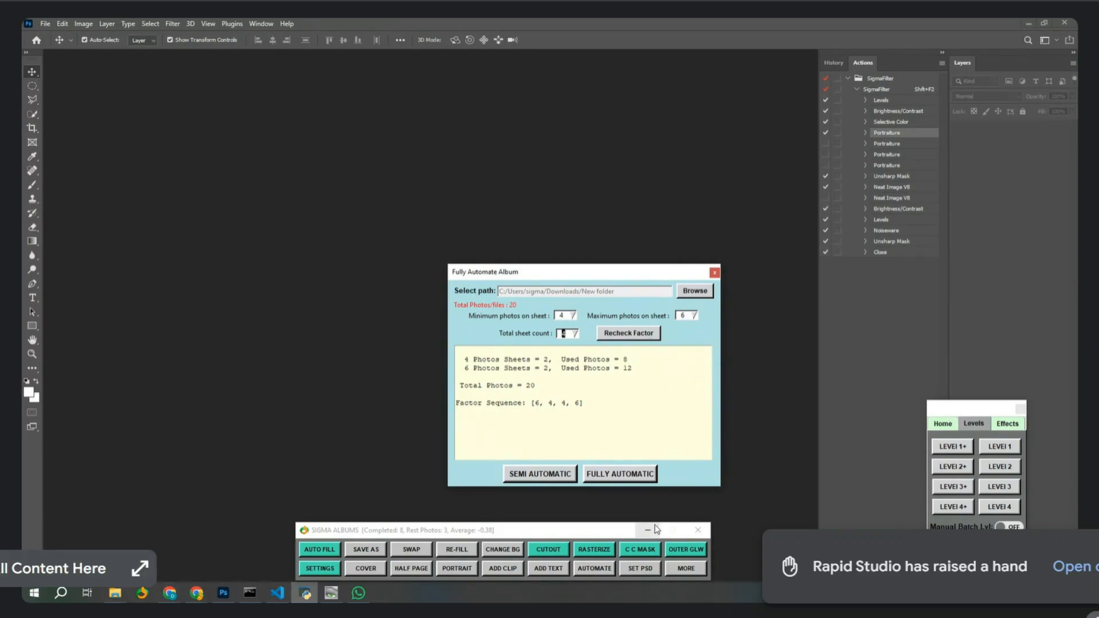
pyautogui.click(560, 472)
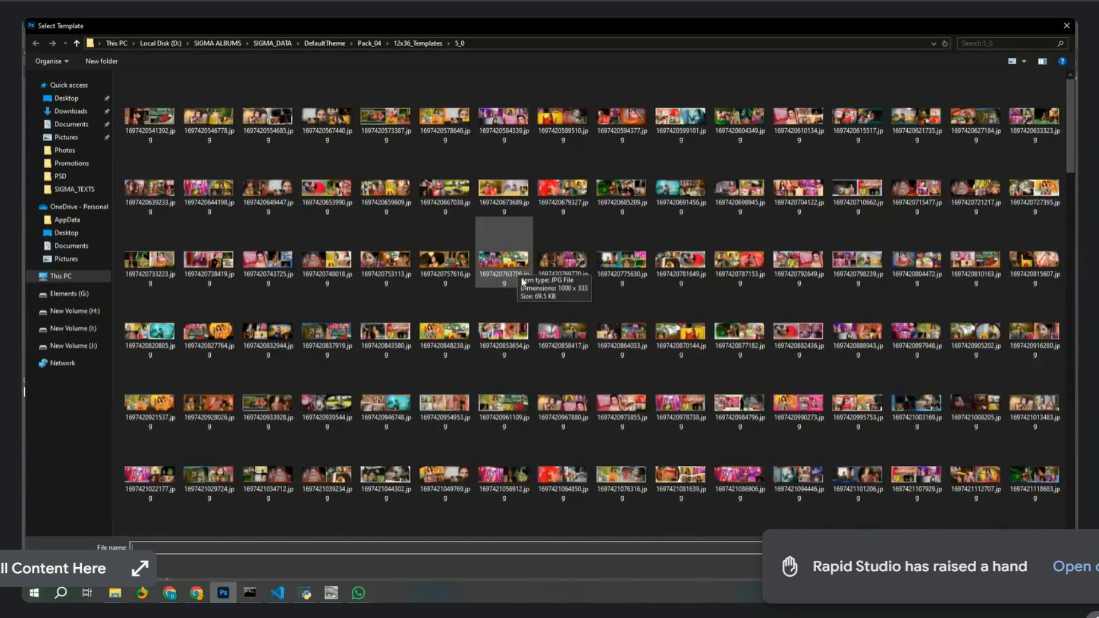
# Enlarge the template thumbnails and choose 1697420679327.jpg for the first sheet.
pyautogui.keyDown('ctrl'); pyautogui.scroll(4, 567, 343); pyautogui.keyUp('ctrl')
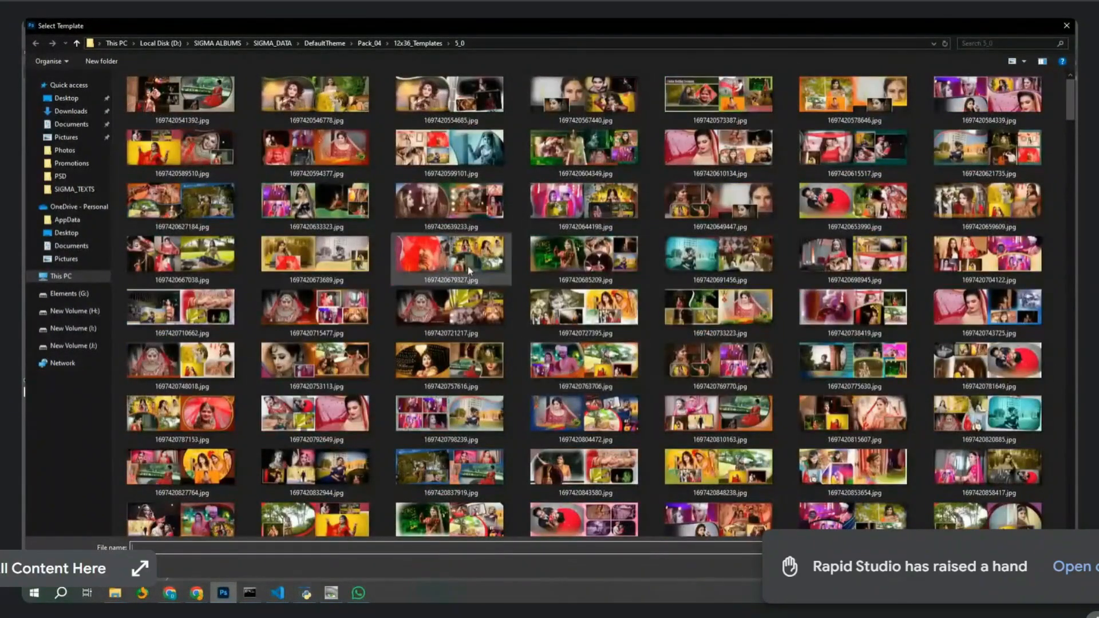
pyautogui.doubleClick(468, 266)
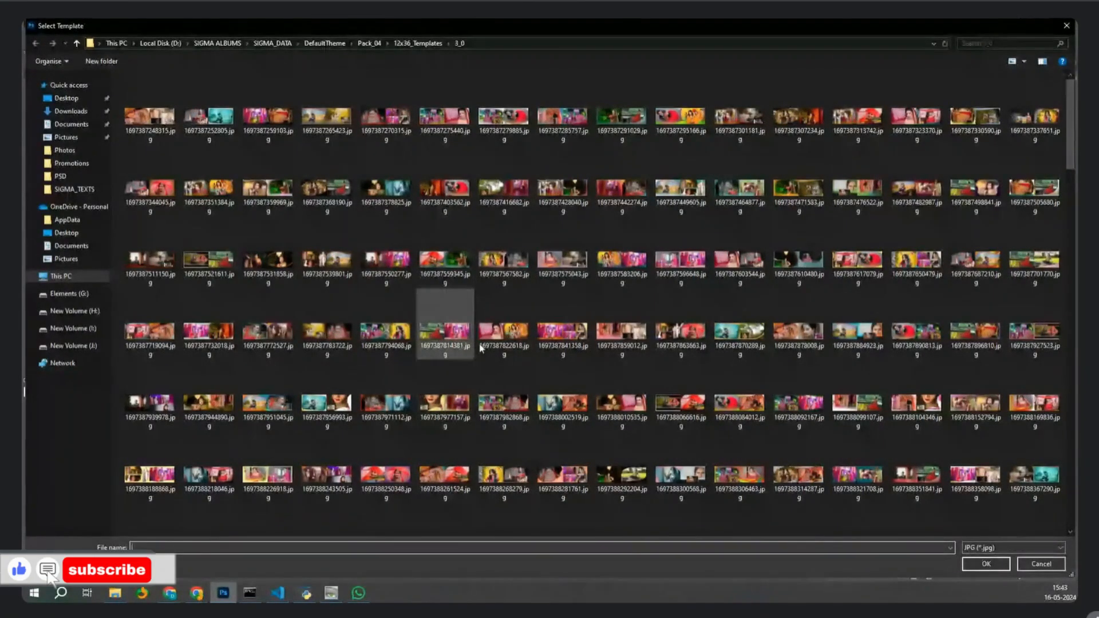
# Enlarge the thumbnails, apply 1697387583206.jpg, then 1697387248315.jpg to the following sheet.
pyautogui.keyDown('ctrl'); pyautogui.scroll(1, 650, 366); pyautogui.keyUp('ctrl')
pyautogui.keyDown('ctrl'); pyautogui.scroll(2, 653, 373); pyautogui.keyUp('ctrl')
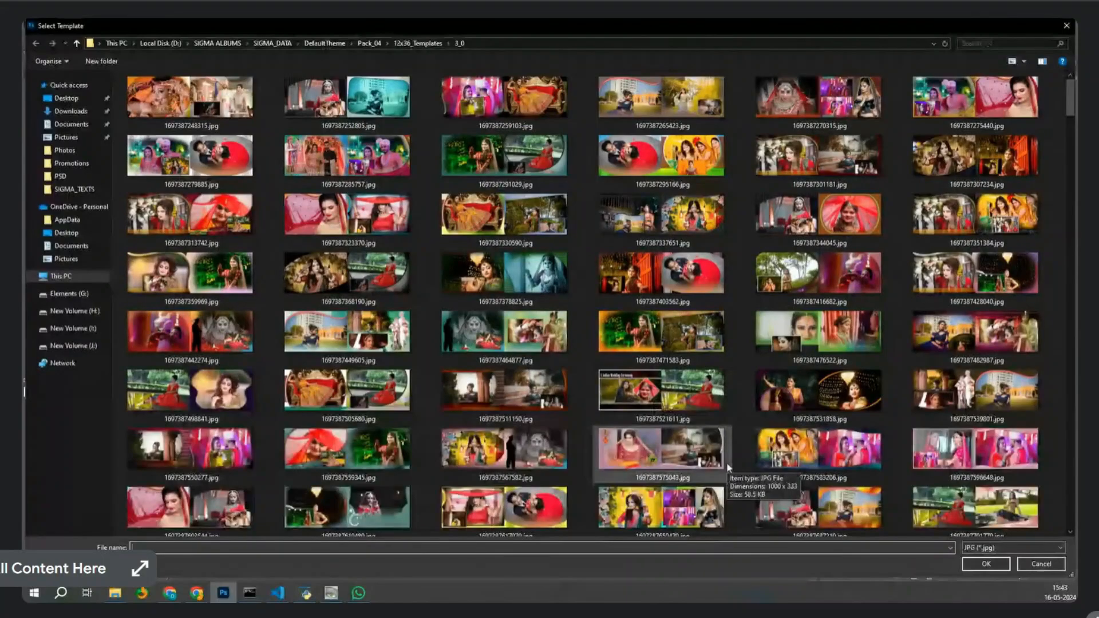
pyautogui.doubleClick(775, 449)
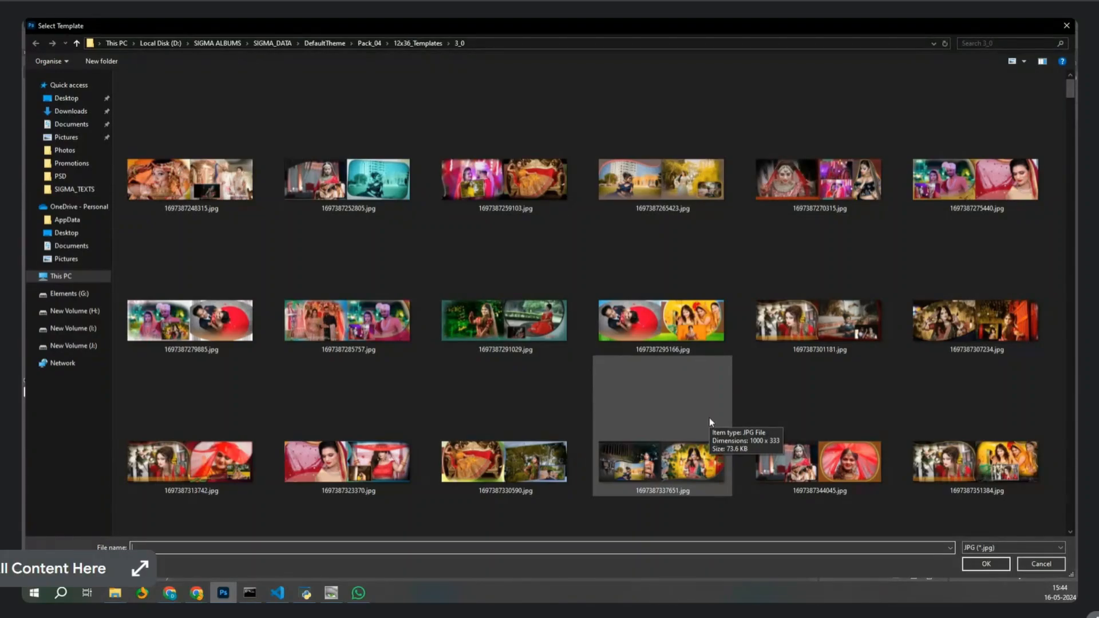
pyautogui.click(222, 199)
pyautogui.doubleClick(222, 199)
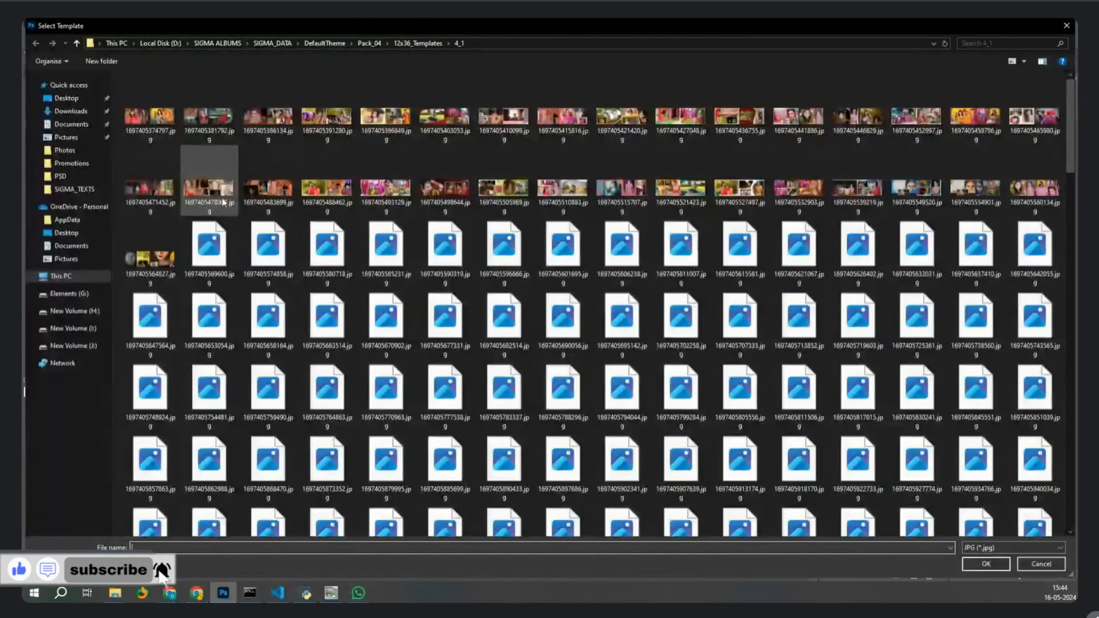
# Apply template 1697405580718.jpg to the last sheet and let the 001.psd spread build.
pyautogui.doubleClick(317, 266)
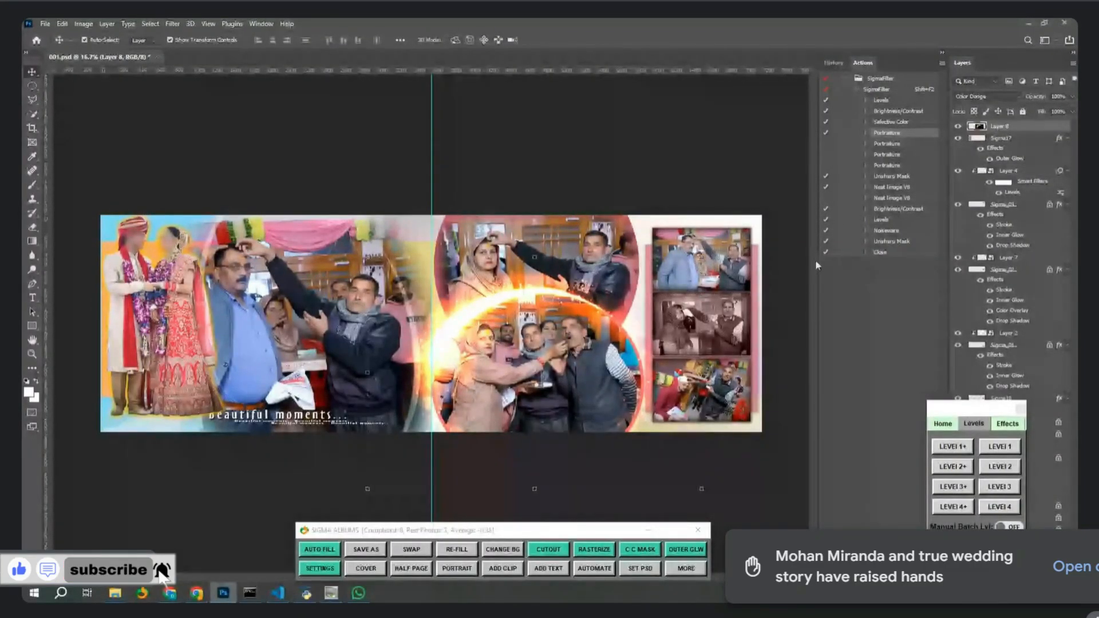
pyautogui.click(744, 265)
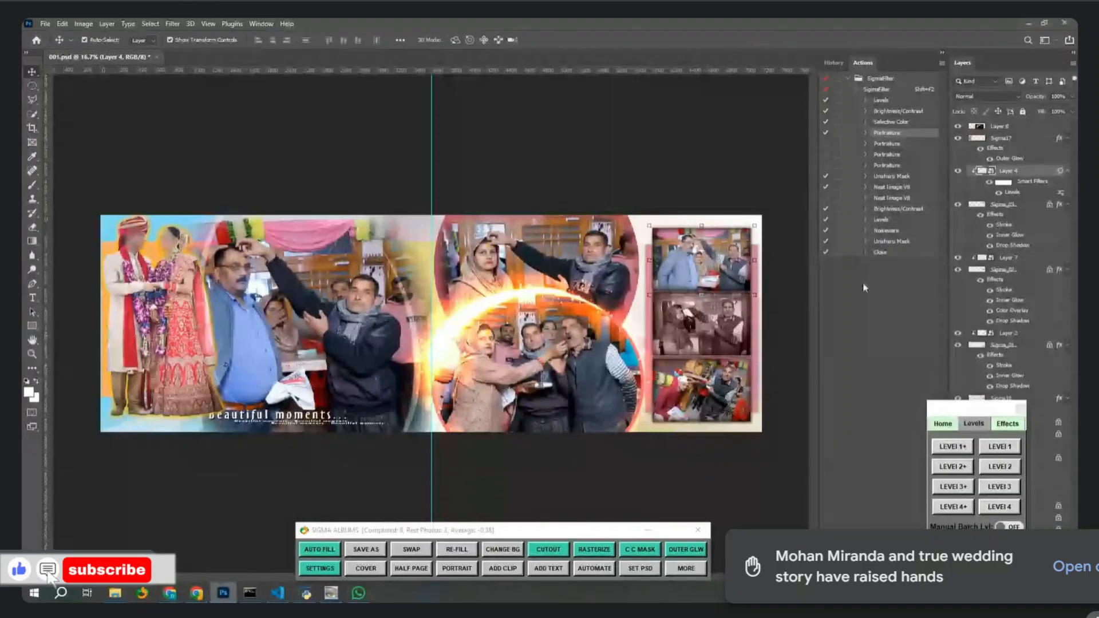
pyautogui.rightClick(997, 179)
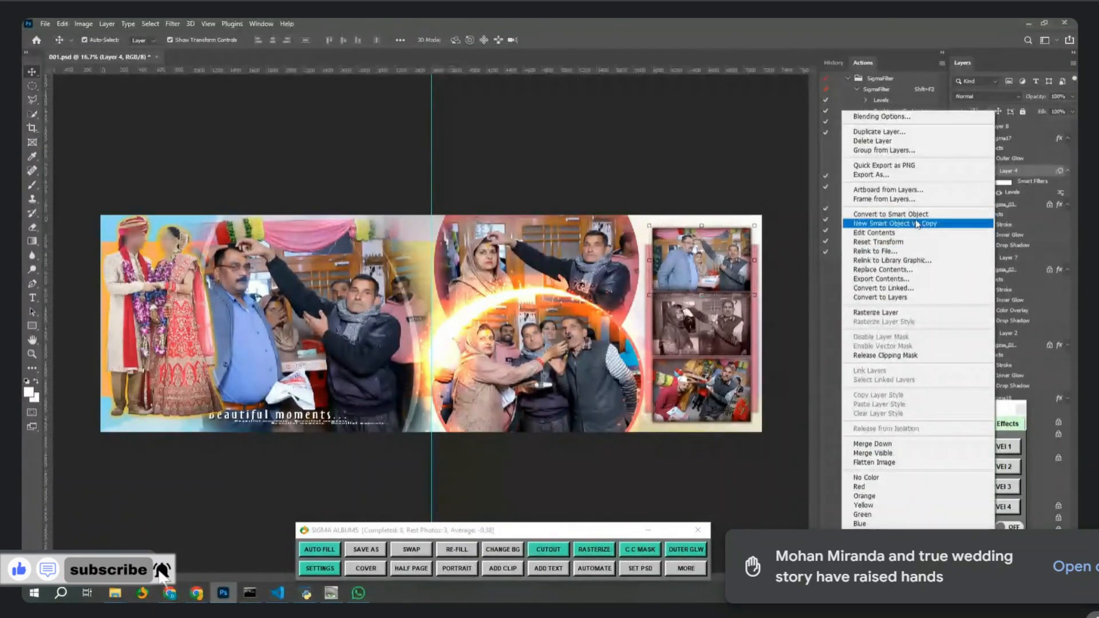
pyautogui.click(792, 248)
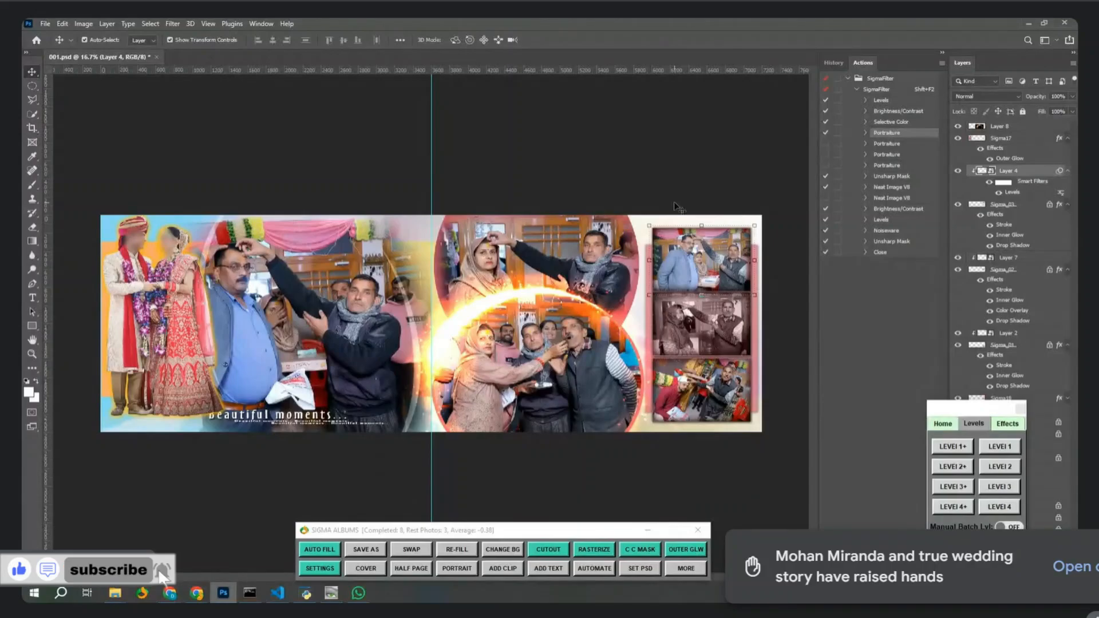
pyautogui.hotkey('ctrl', 'l')
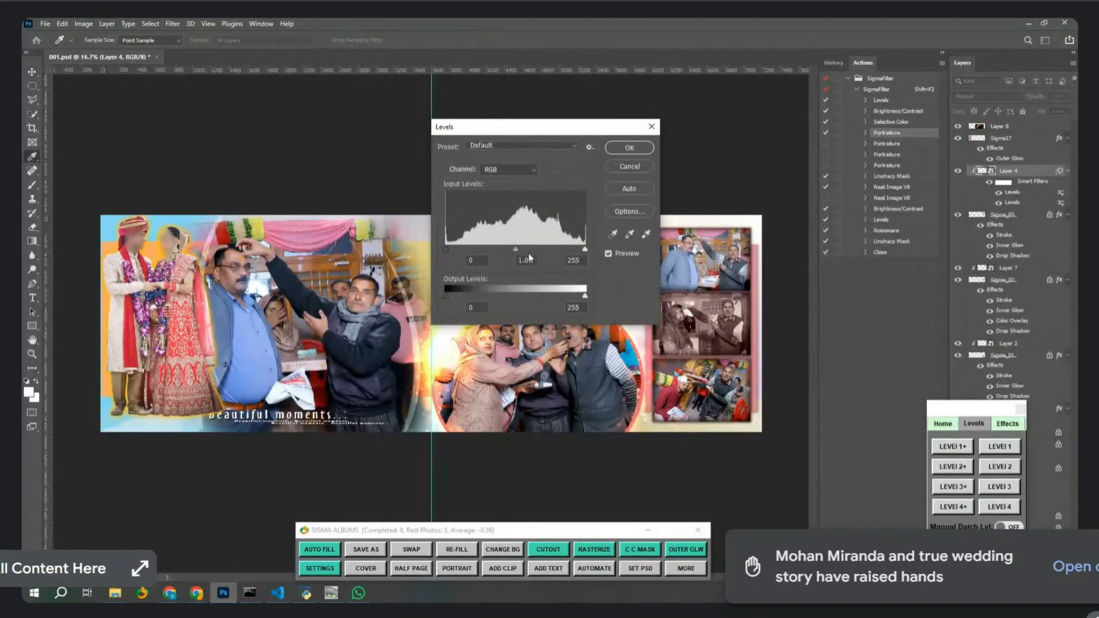
pyautogui.moveTo(509, 249); pyautogui.dragTo(503, 253)
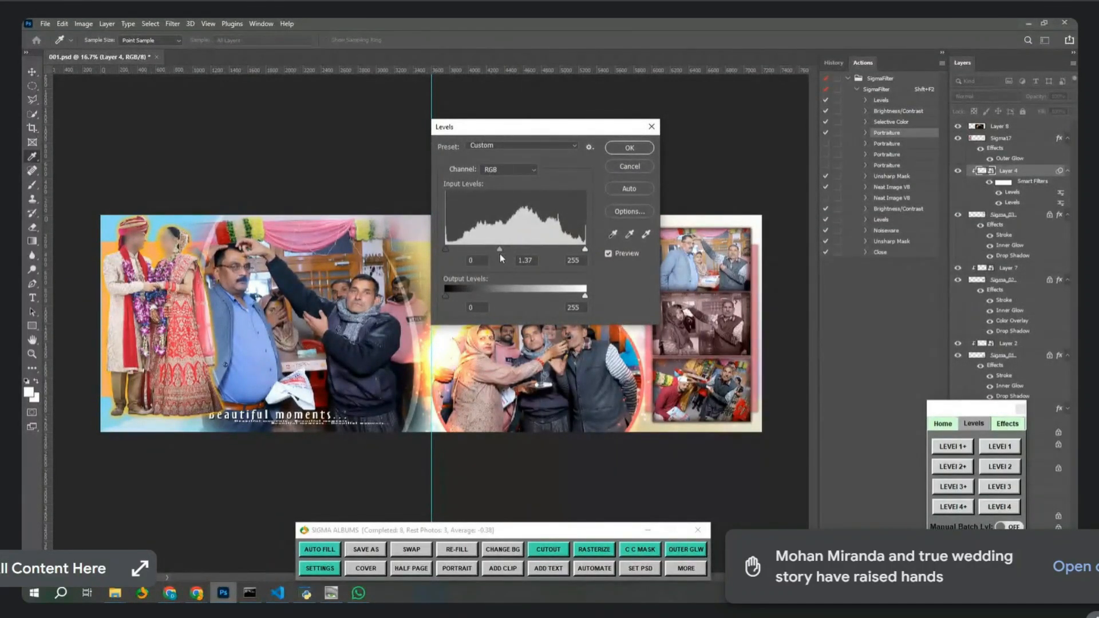
pyautogui.press('Return')
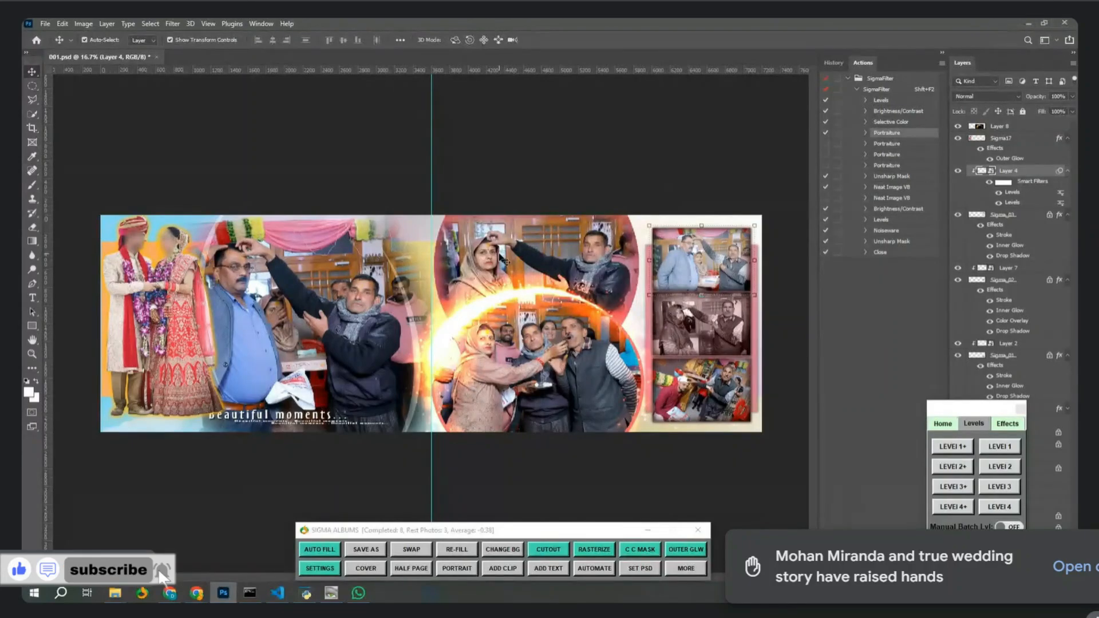
pyautogui.hotkey('ctrl', 'z')
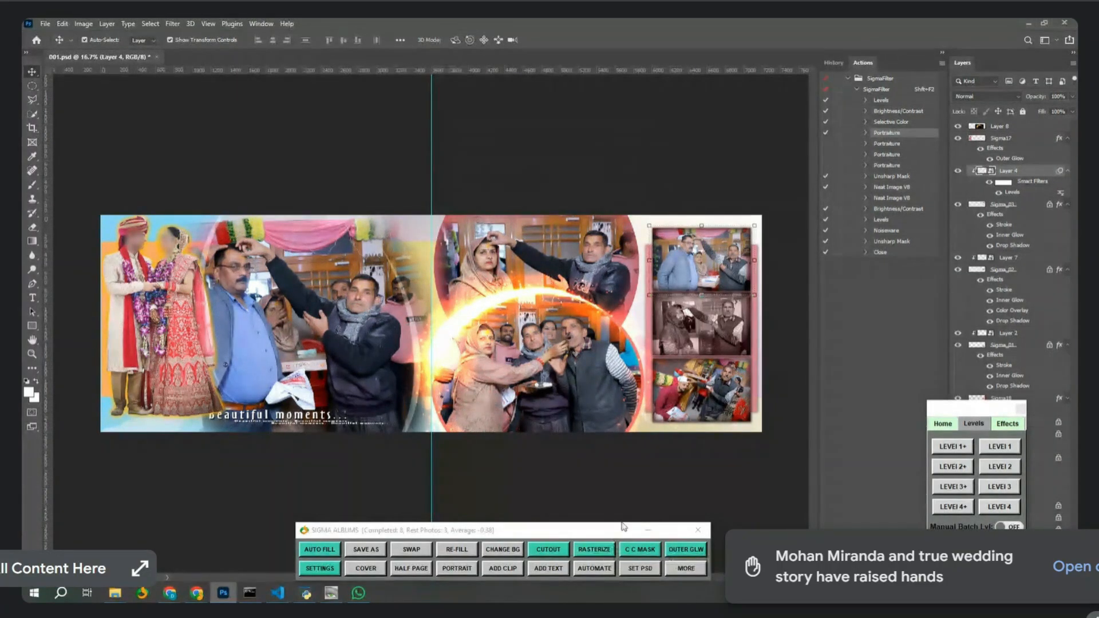
pyautogui.click(85, 24)
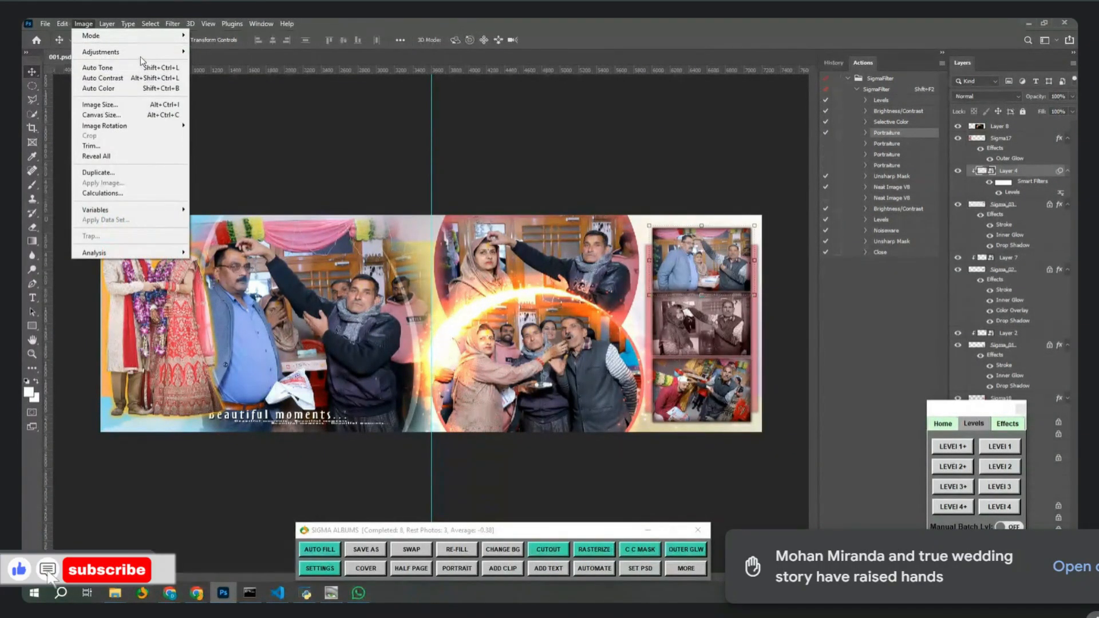
pyautogui.moveTo(103, 52)
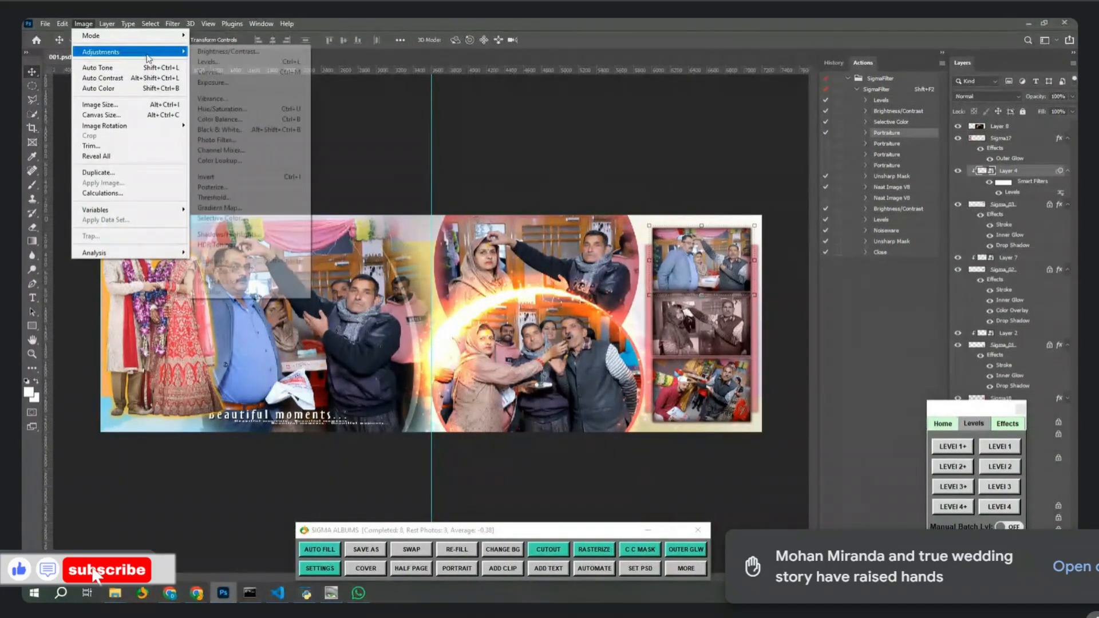
pyautogui.click(412, 188)
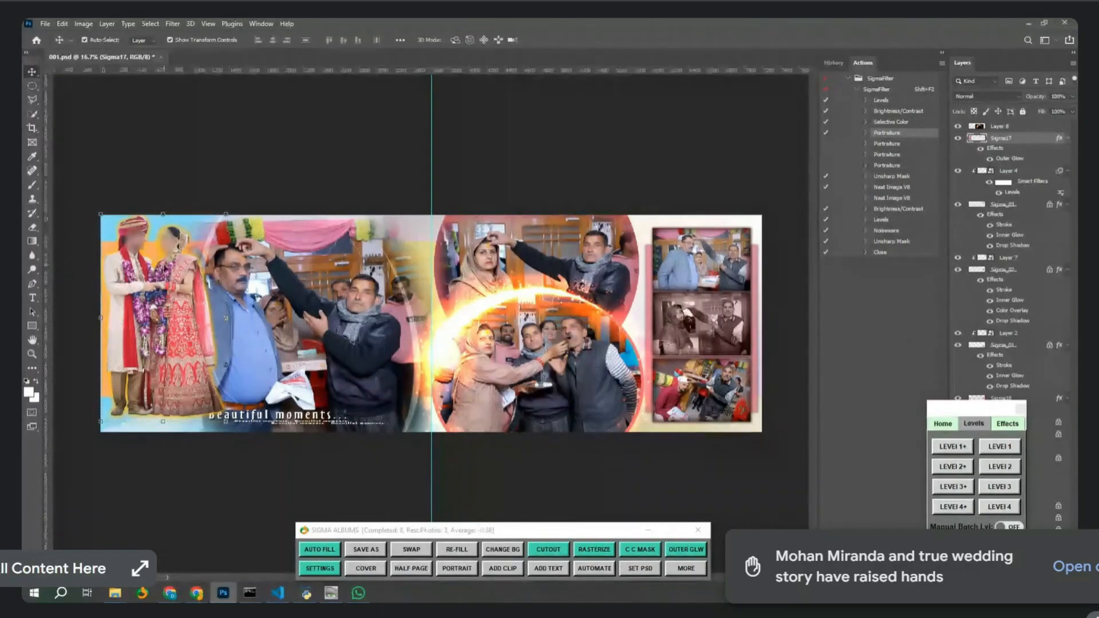
# Give the selected circular photo layer a dark red Outer Glow.
pyautogui.click(704, 547)
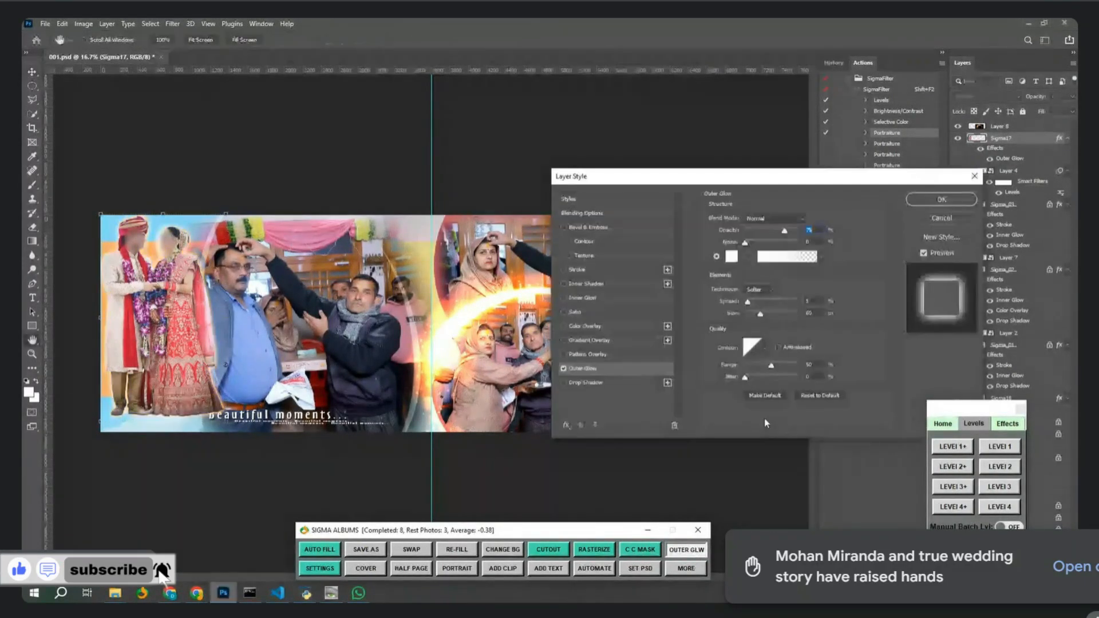
pyautogui.click(731, 256)
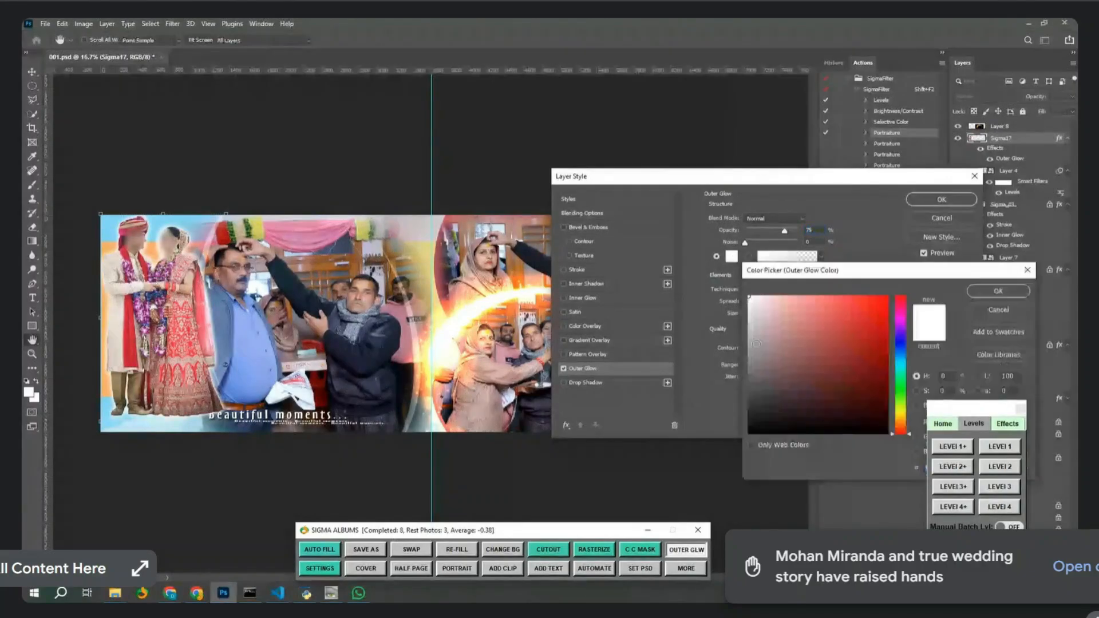
pyautogui.click(873, 317)
pyautogui.moveTo(872, 317)
pyautogui.mouseDown()
pyautogui.moveTo(824, 368)
pyautogui.moveTo(815, 404)
pyautogui.mouseUp()
pyautogui.click(994, 290)
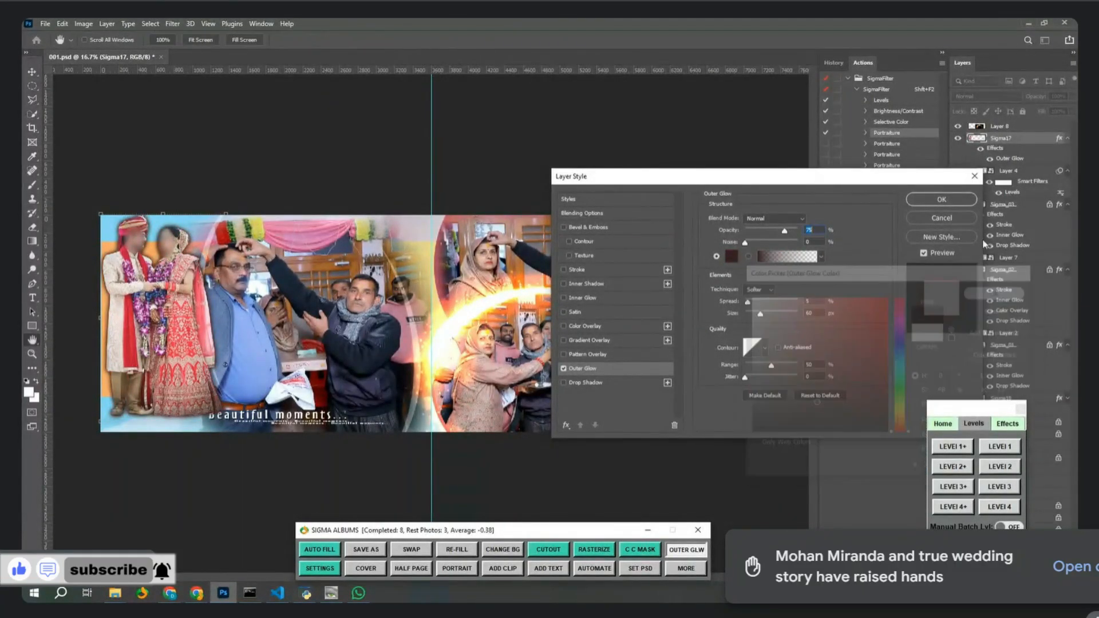
pyautogui.click(911, 199)
# Select the Sigma_03 layer and apply a dark red Outer Glow to it as well.
pyautogui.click(730, 243)
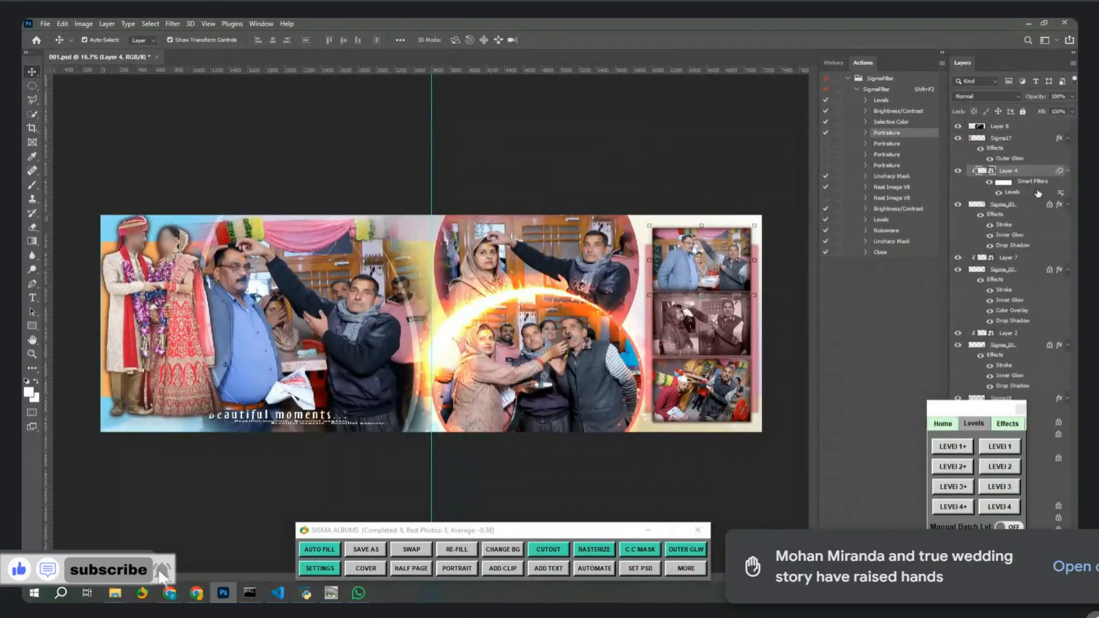
pyautogui.rightClick(722, 254)
pyautogui.click(738, 265)
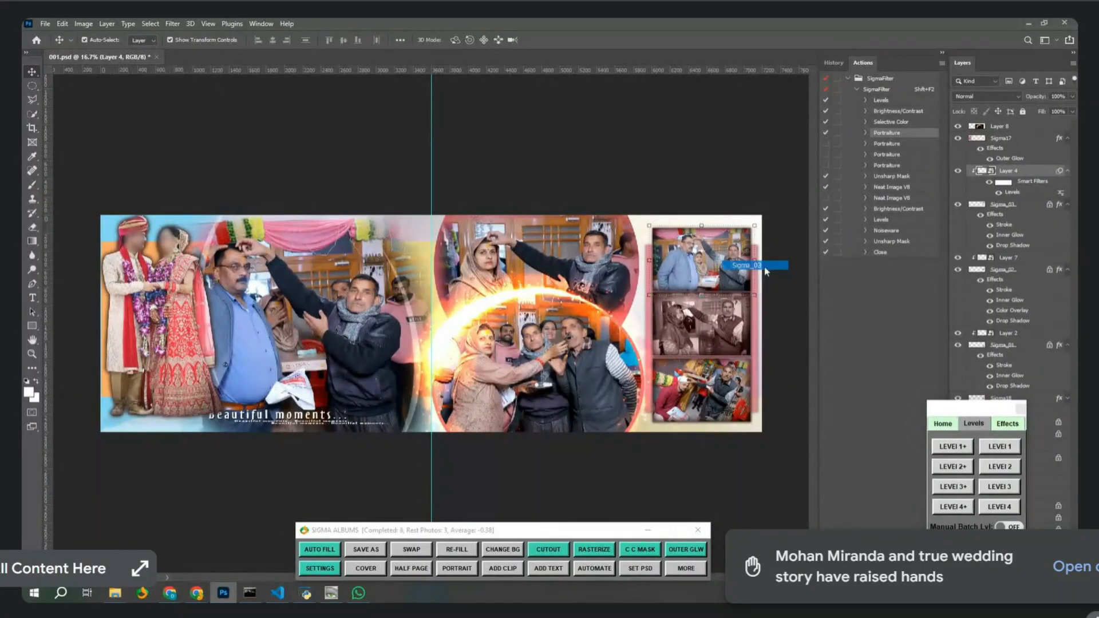
pyautogui.click(686, 550)
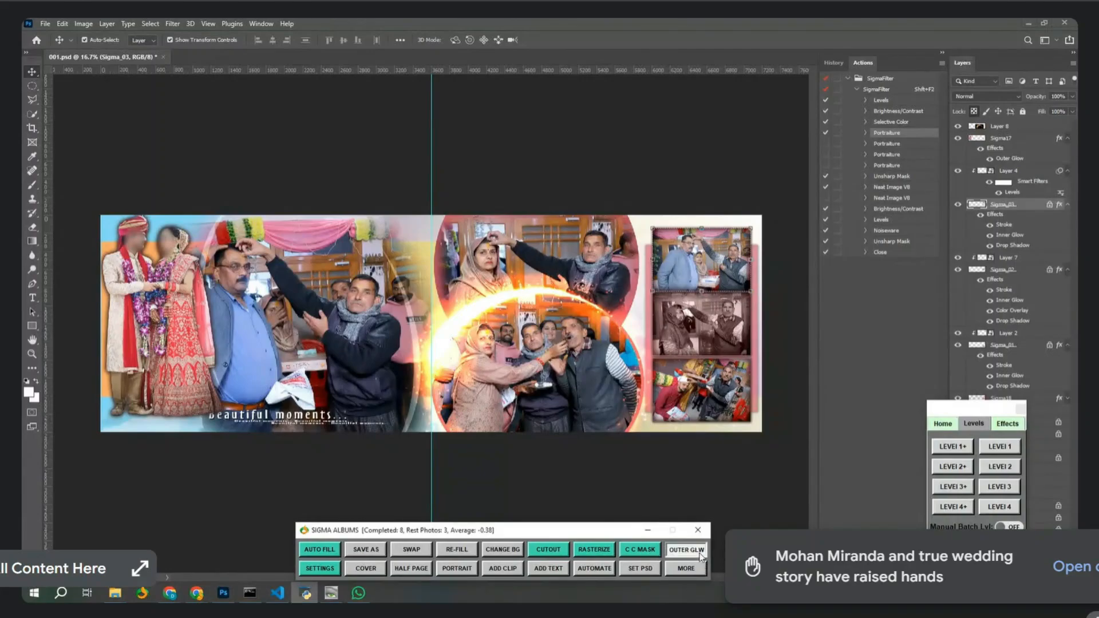
pyautogui.moveTo(714, 175); pyautogui.dragTo(795, 326)
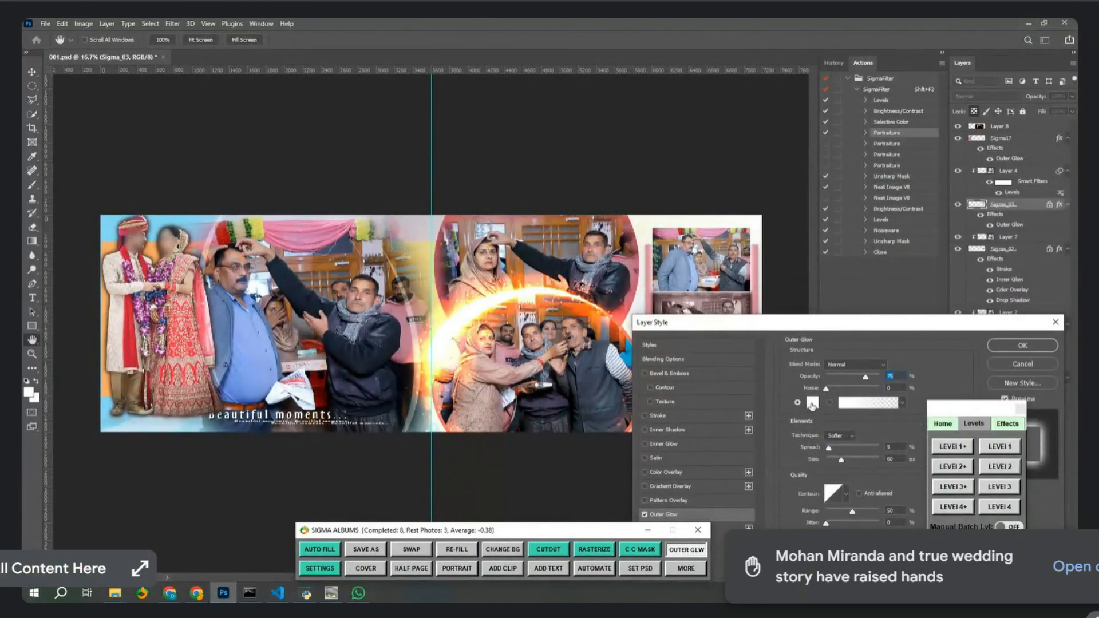
pyautogui.click(812, 403)
pyautogui.click(887, 311)
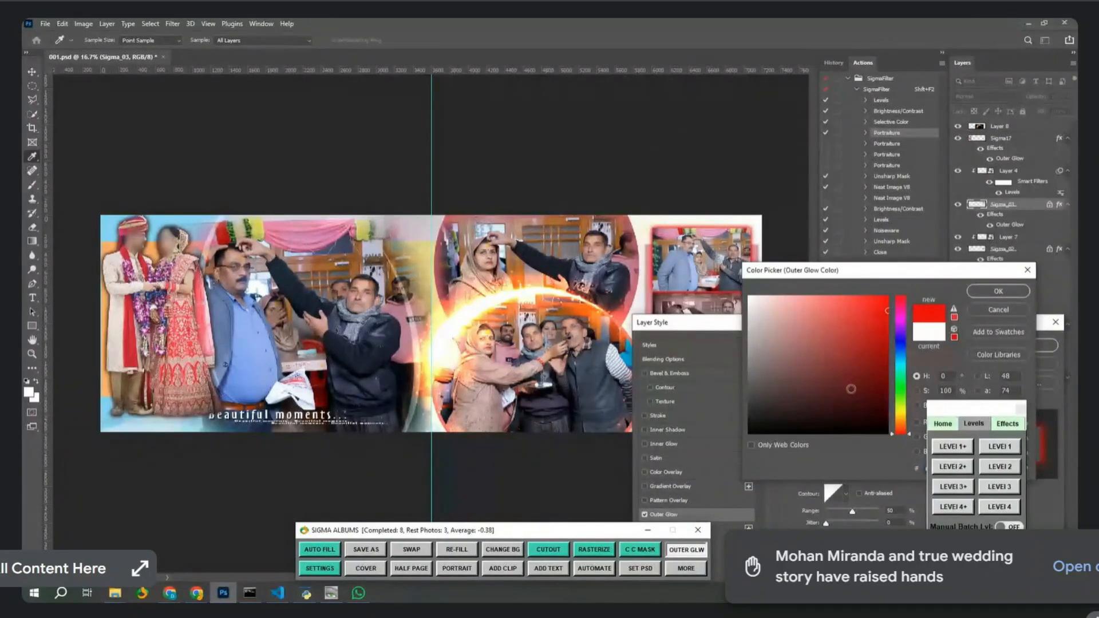
pyautogui.moveTo(851, 389)
pyautogui.mouseDown()
pyautogui.moveTo(830, 426)
pyautogui.moveTo(818, 398)
pyautogui.moveTo(831, 346)
pyautogui.moveTo(872, 348)
pyautogui.mouseUp()
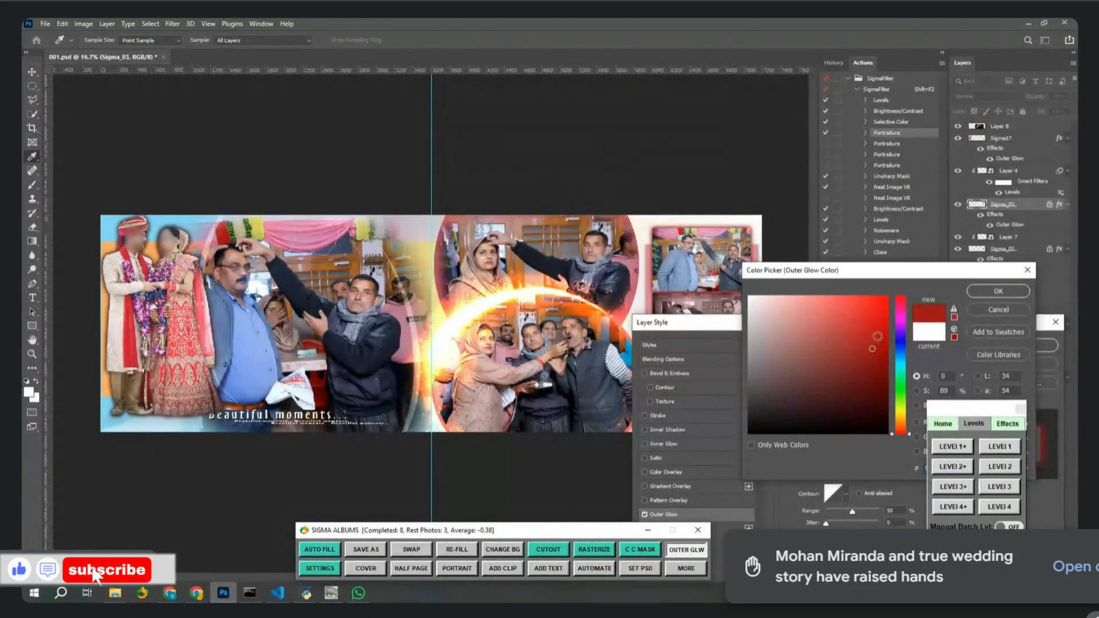
pyautogui.click(998, 291)
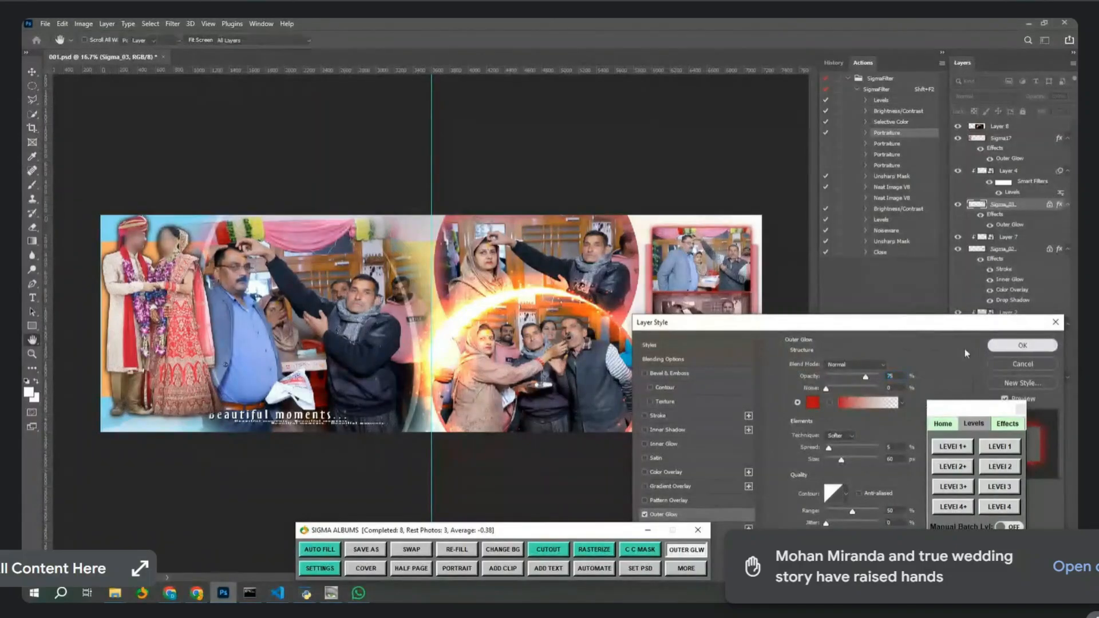
pyautogui.click(1013, 346)
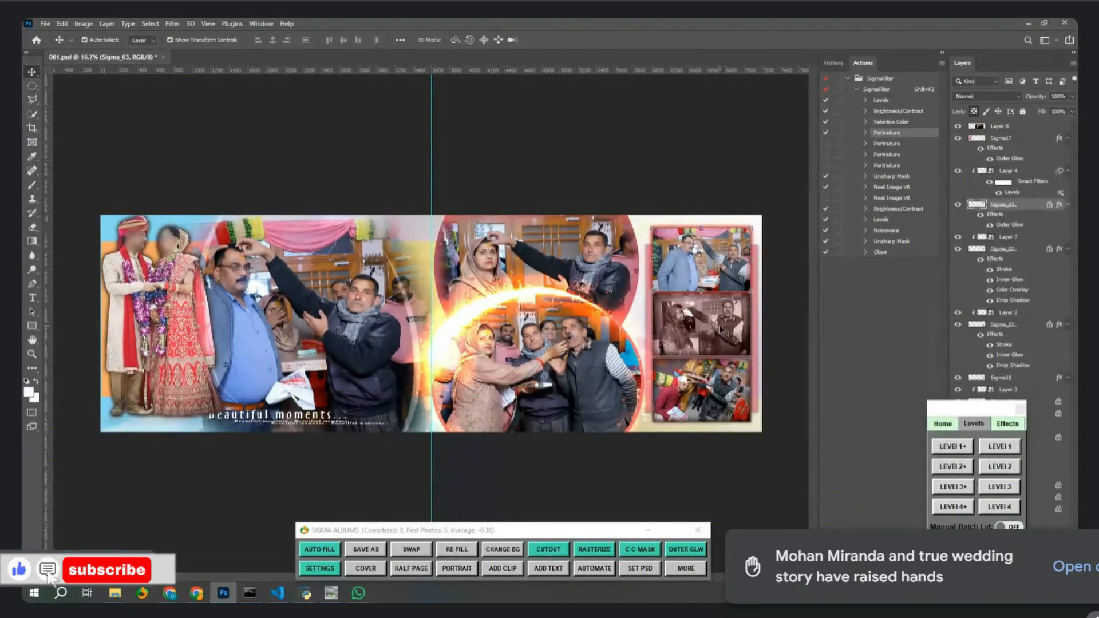
# Quit Photoshop without saving 001.psd and close the leftover Sigma Albums toolbar.
pyautogui.click(1064, 22)
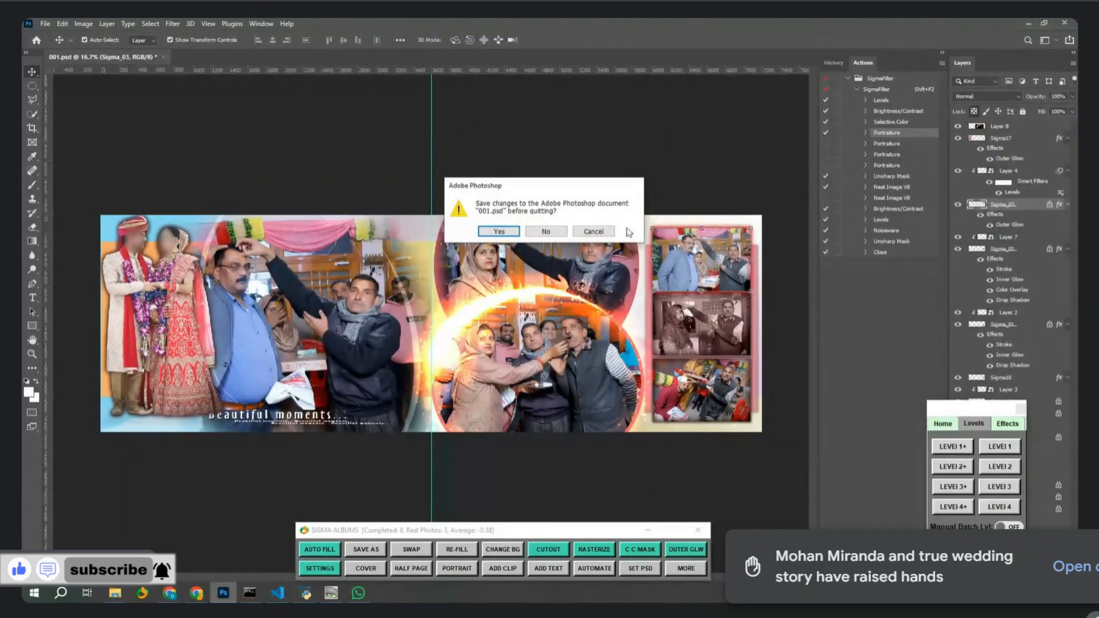
pyautogui.click(534, 232)
pyautogui.click(698, 530)
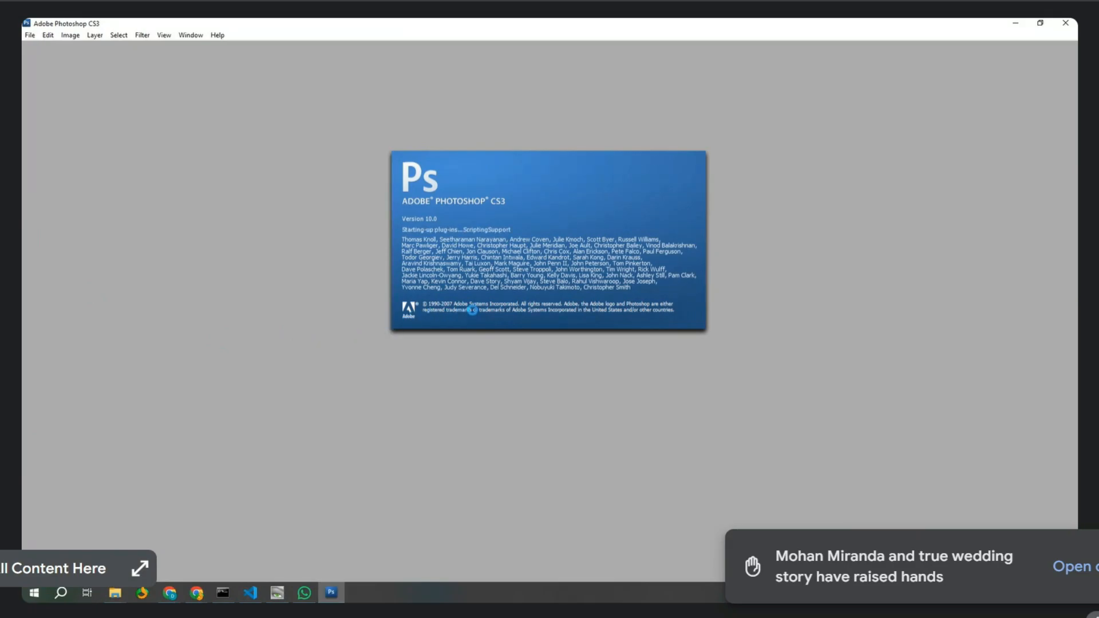
# Open 001.psd from Desktop > Sigma Albums > Downloads > PSD.
pyautogui.doubleClick(500, 365)
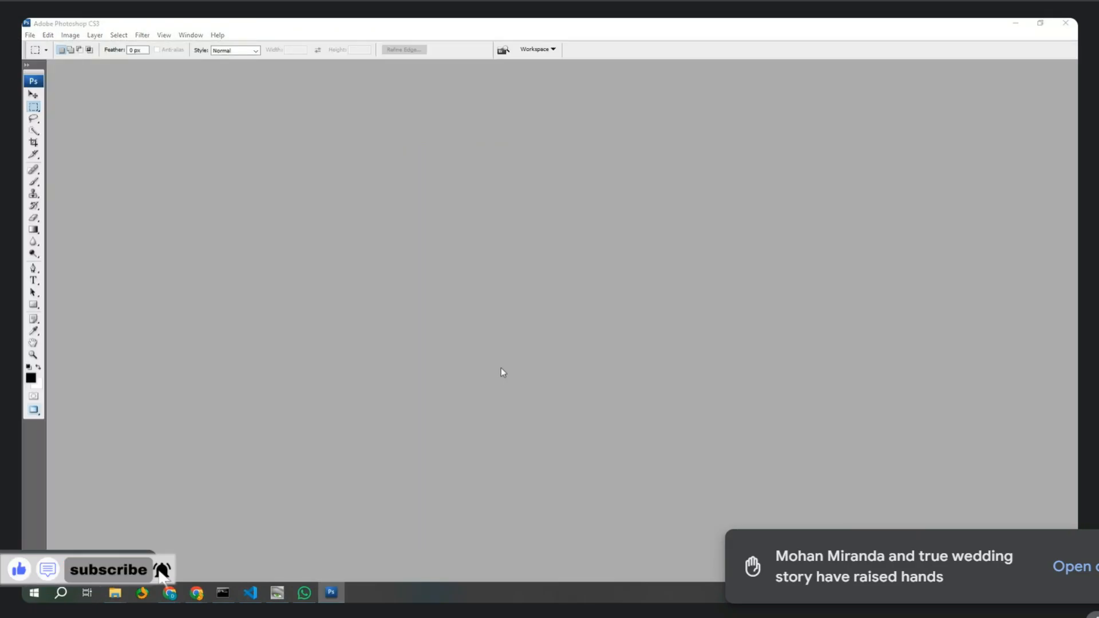
pyautogui.click(56, 106)
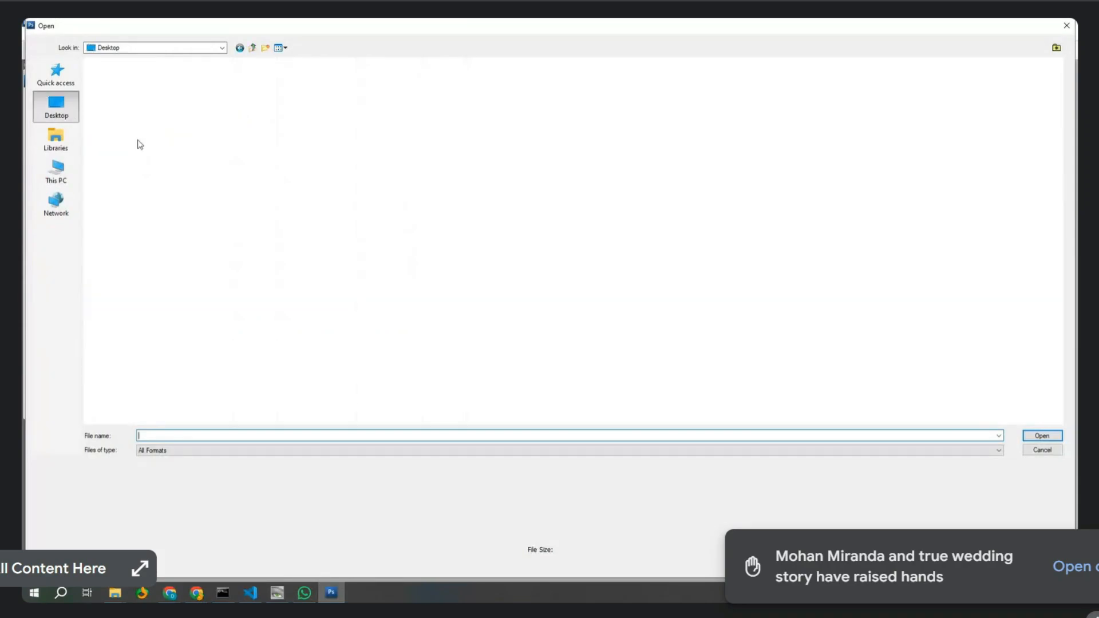
pyautogui.doubleClick(286, 75)
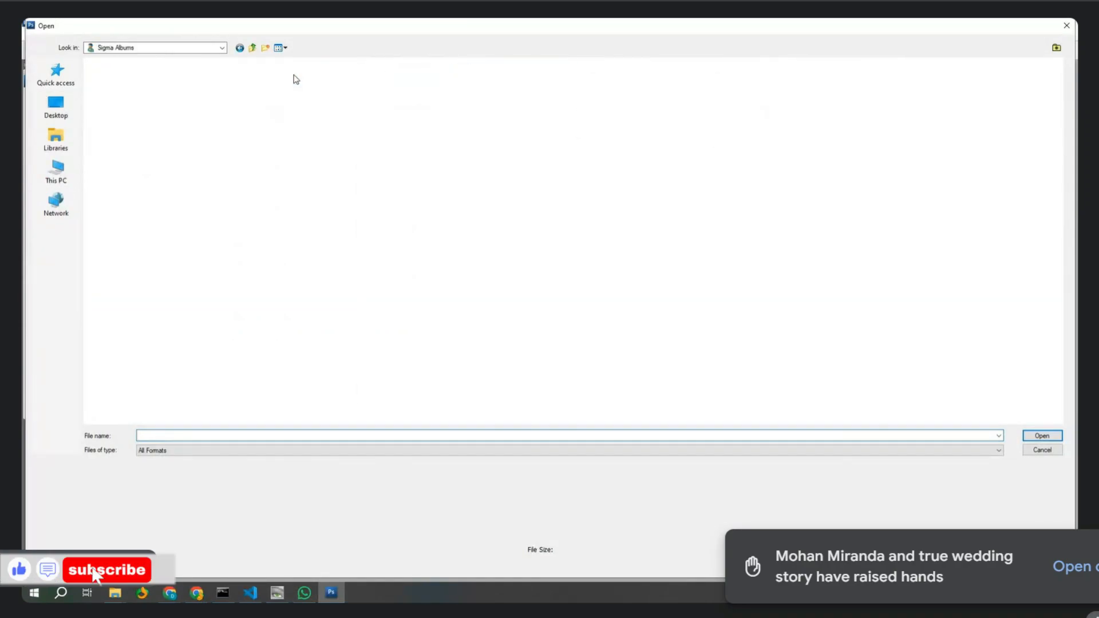
pyautogui.doubleClick(517, 79)
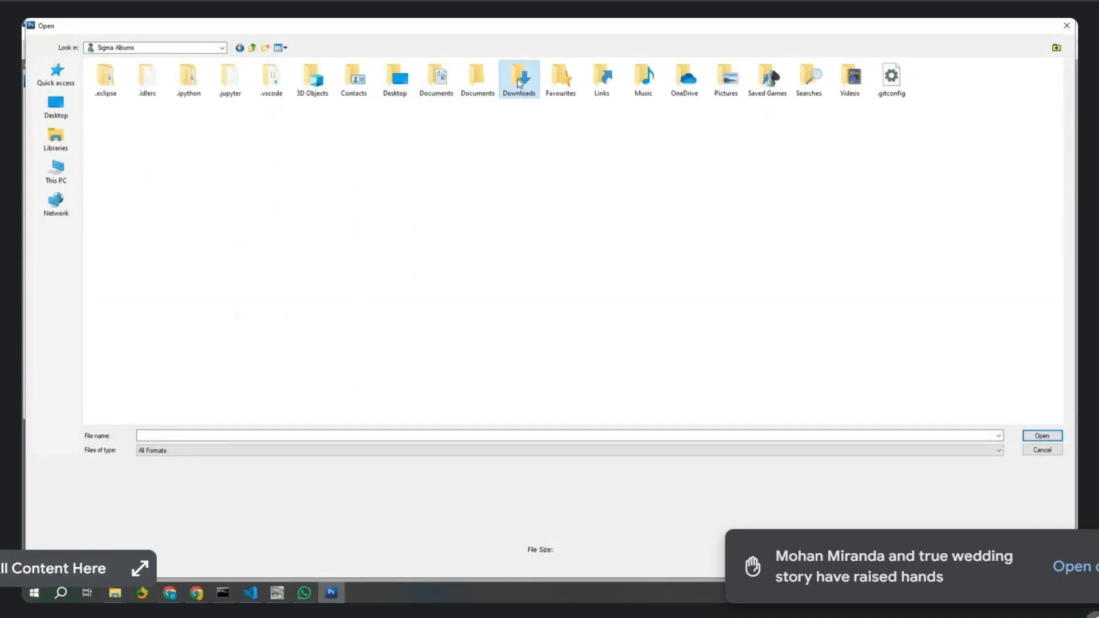
pyautogui.doubleClick(115, 124)
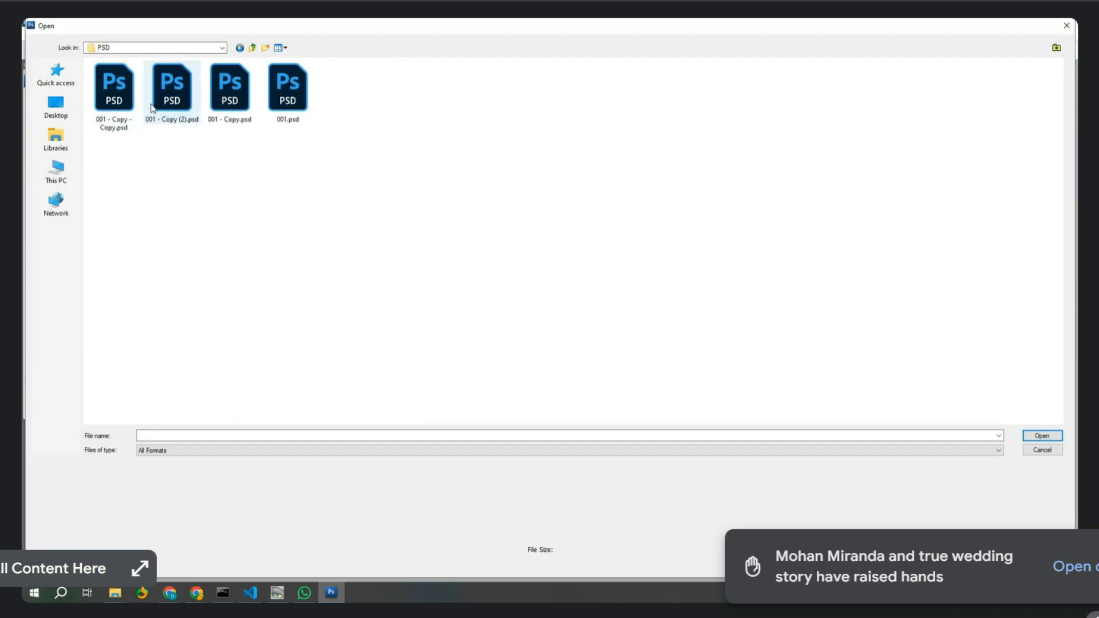
pyautogui.doubleClick(286, 89)
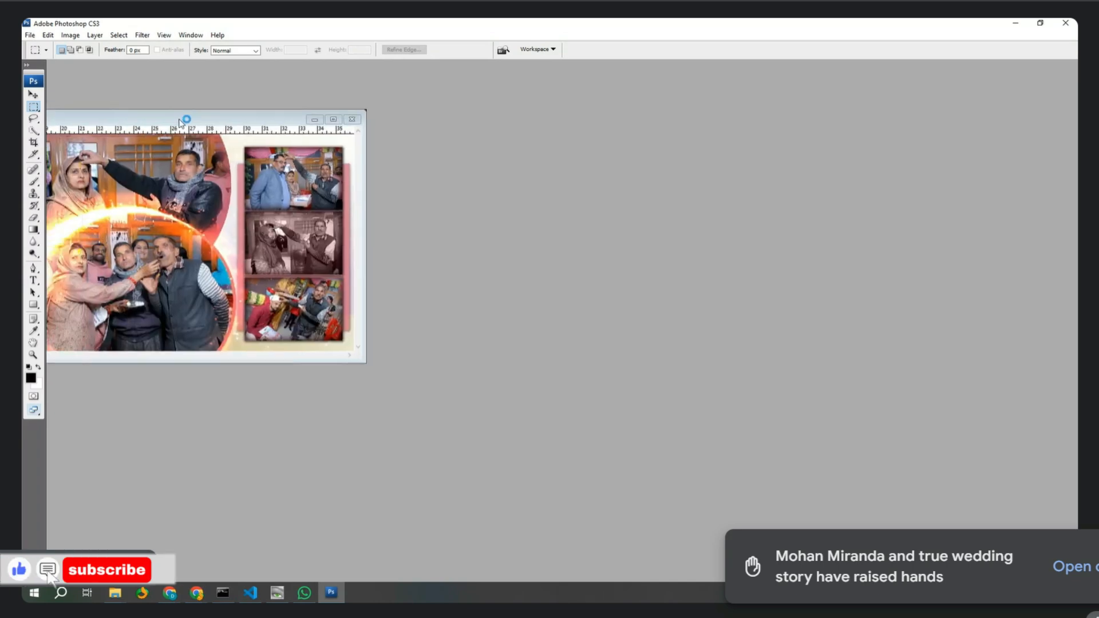
# Centre the 001.psd window and maximise it to fill the workspace.
pyautogui.moveTo(176, 119); pyautogui.dragTo(691, 202)
pyautogui.doubleClick(672, 201)
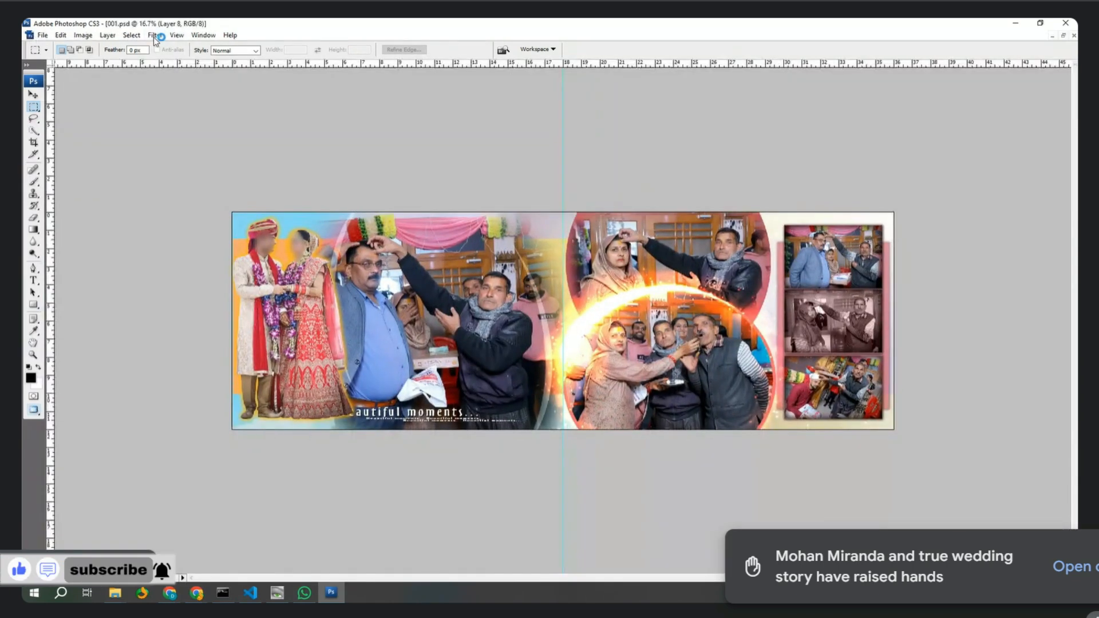
pyautogui.click(83, 35)
pyautogui.moveTo(100, 63)
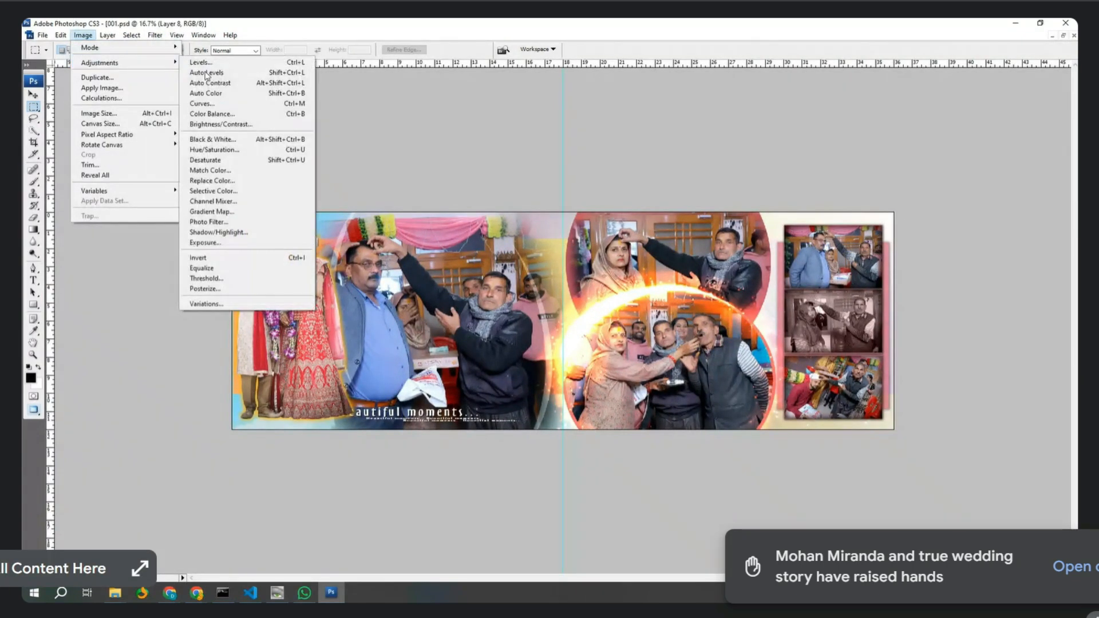
pyautogui.click(856, 314)
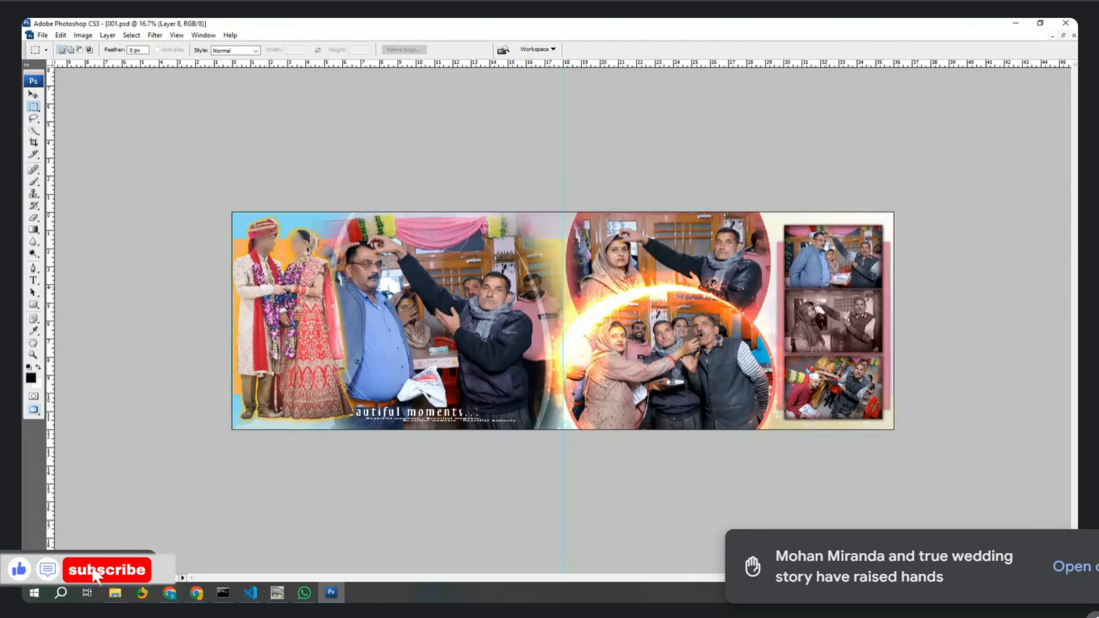
# With the Move tool, select Layer 4 and enable Show Transform Controls and Auto-Select.
pyautogui.press('v')
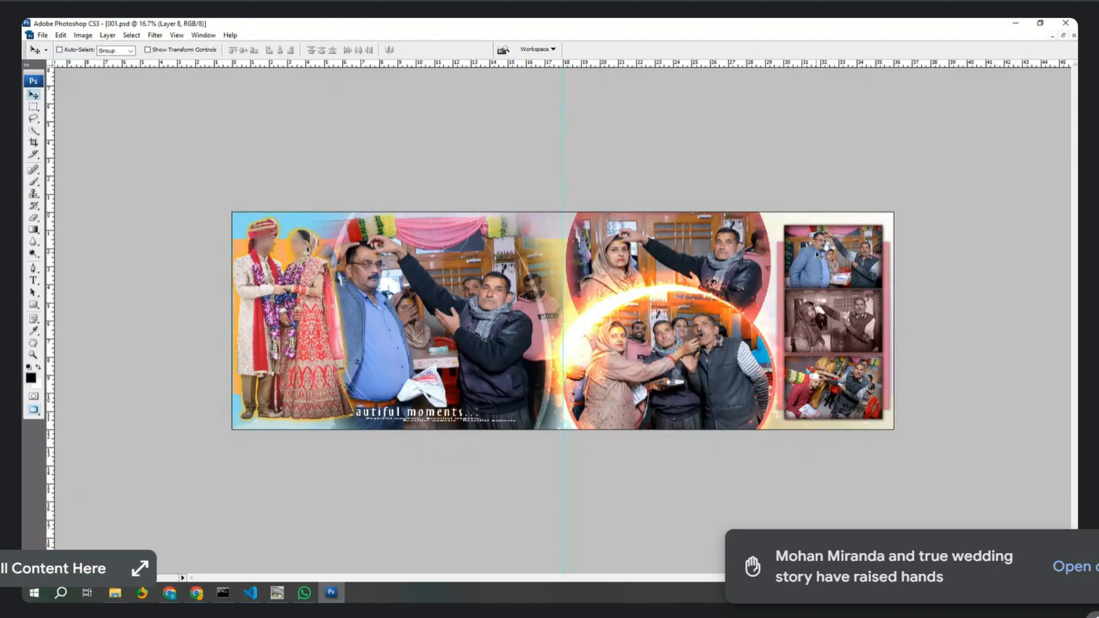
pyautogui.rightClick(815, 252)
pyautogui.click(827, 257)
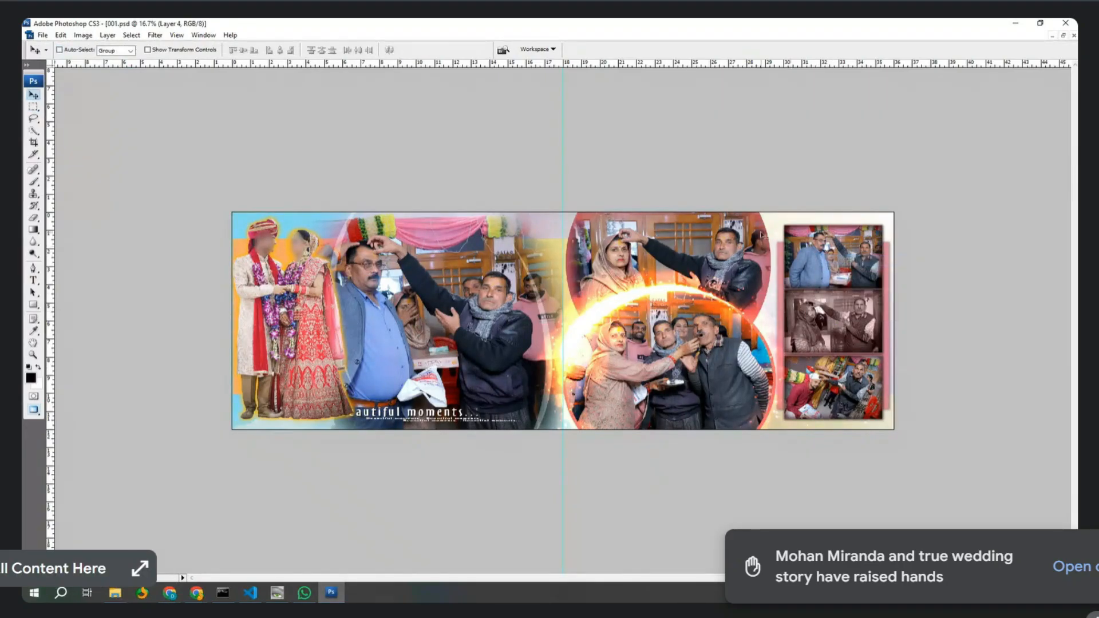
pyautogui.click(148, 50)
pyautogui.click(80, 50)
pyautogui.click(83, 34)
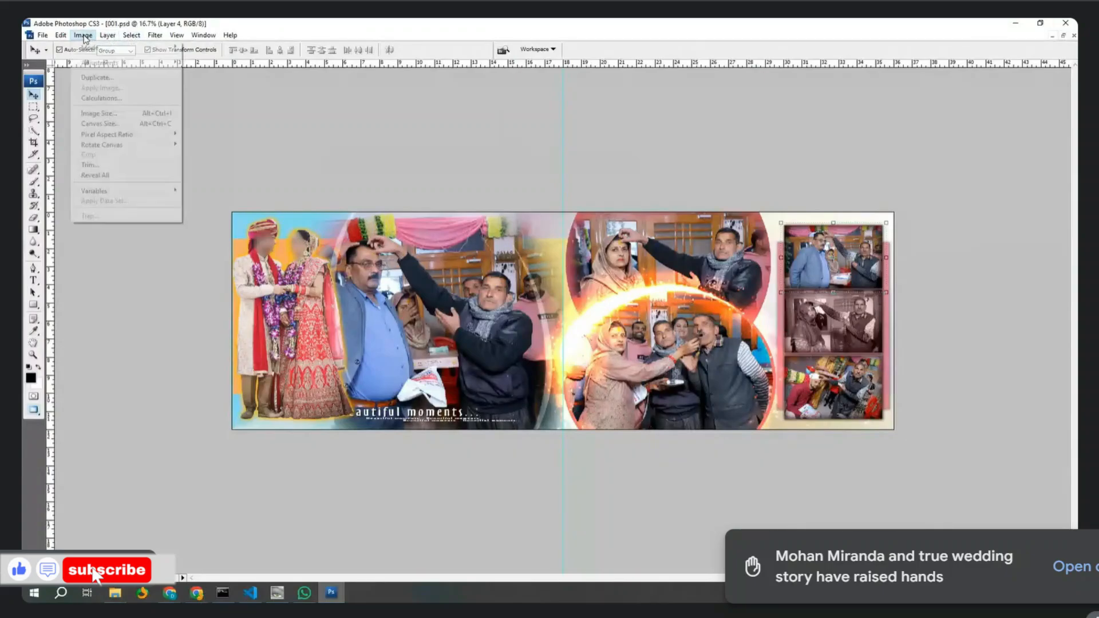
pyautogui.moveTo(121, 62)
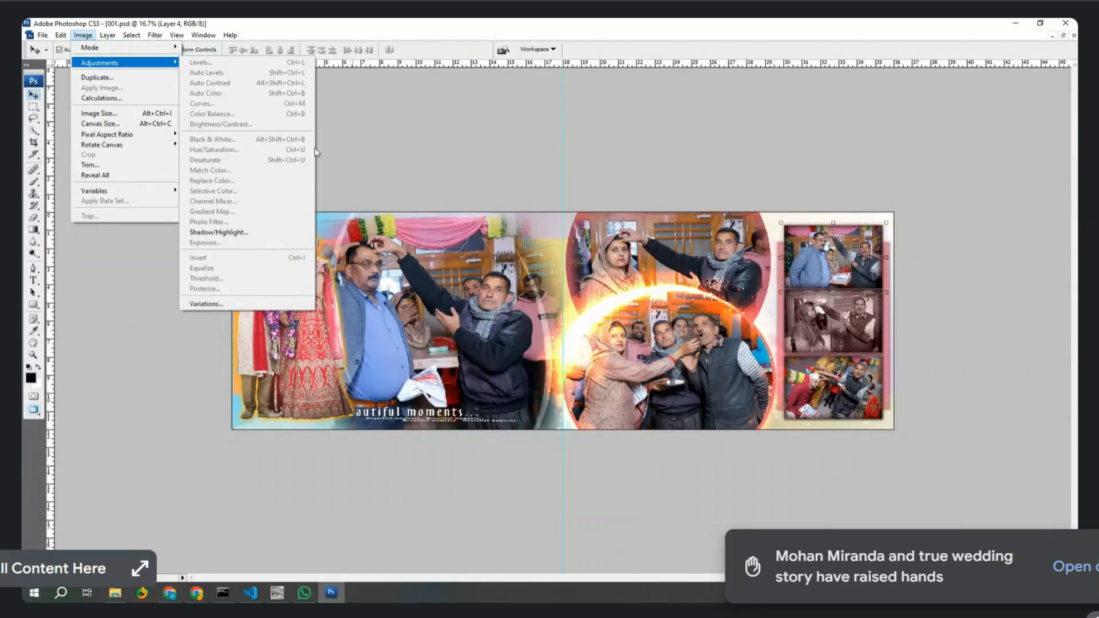
# Show the Layers panel from the Window menu and rasterize Layer 4.
pyautogui.click(203, 35)
pyautogui.click(203, 36)
pyautogui.click(207, 35)
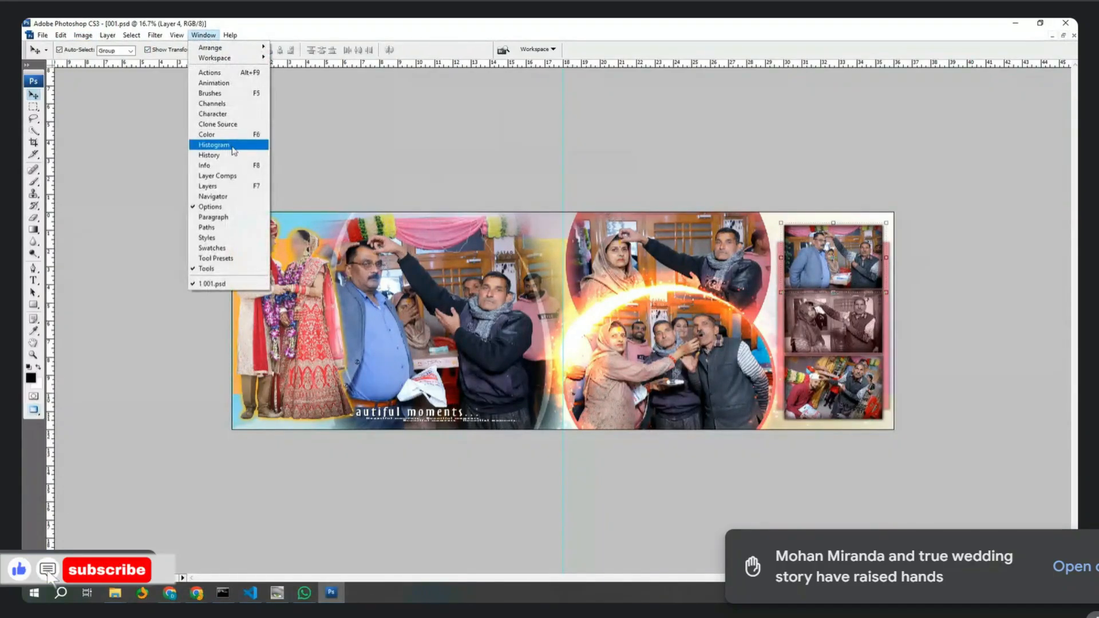
pyautogui.click(207, 186)
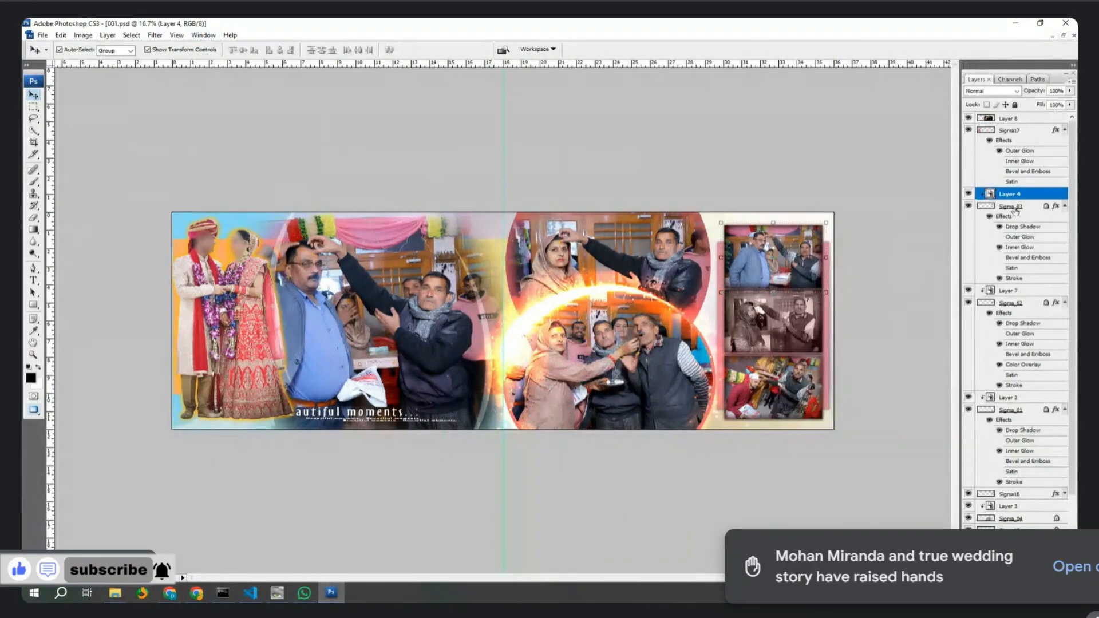
pyautogui.rightClick(1012, 199)
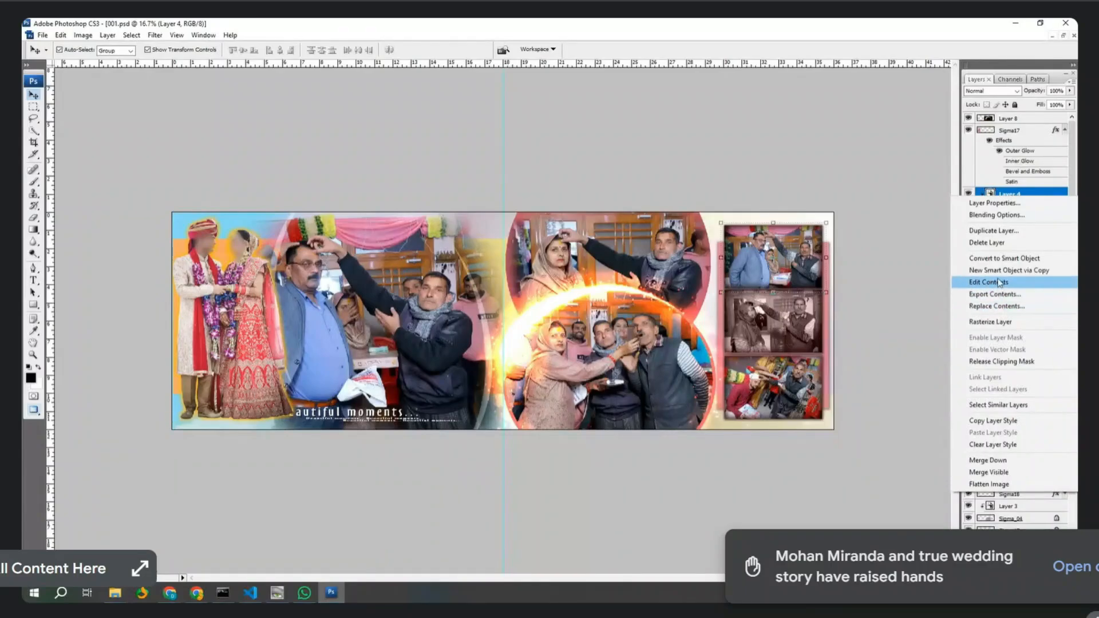
pyautogui.click(1008, 323)
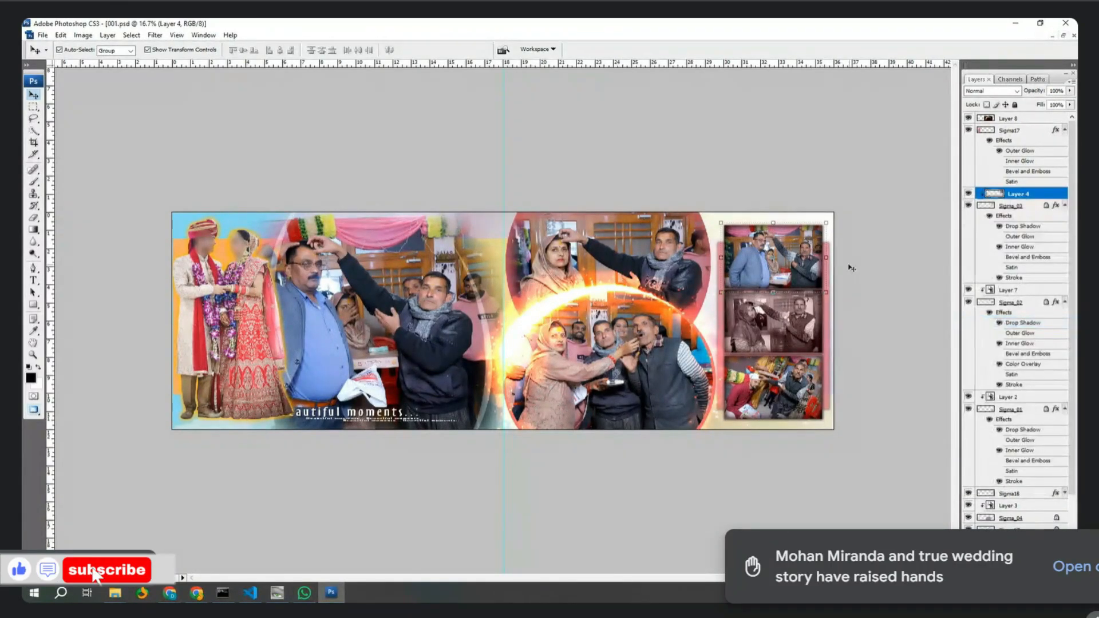
pyautogui.click(83, 35)
pyautogui.moveTo(115, 62)
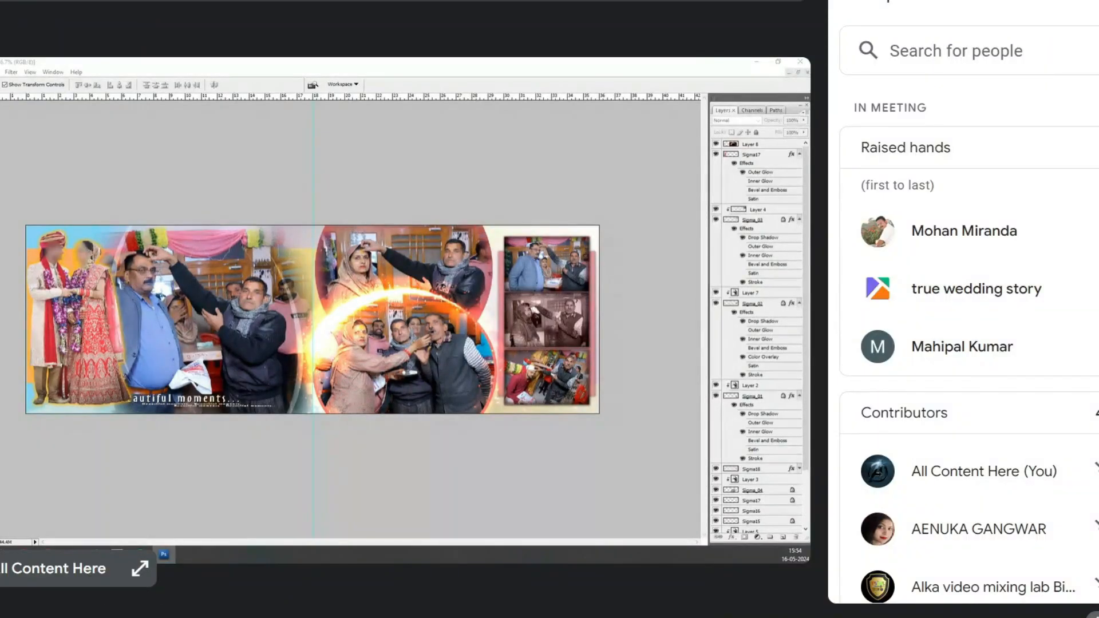
pyautogui.click(1097, 1)
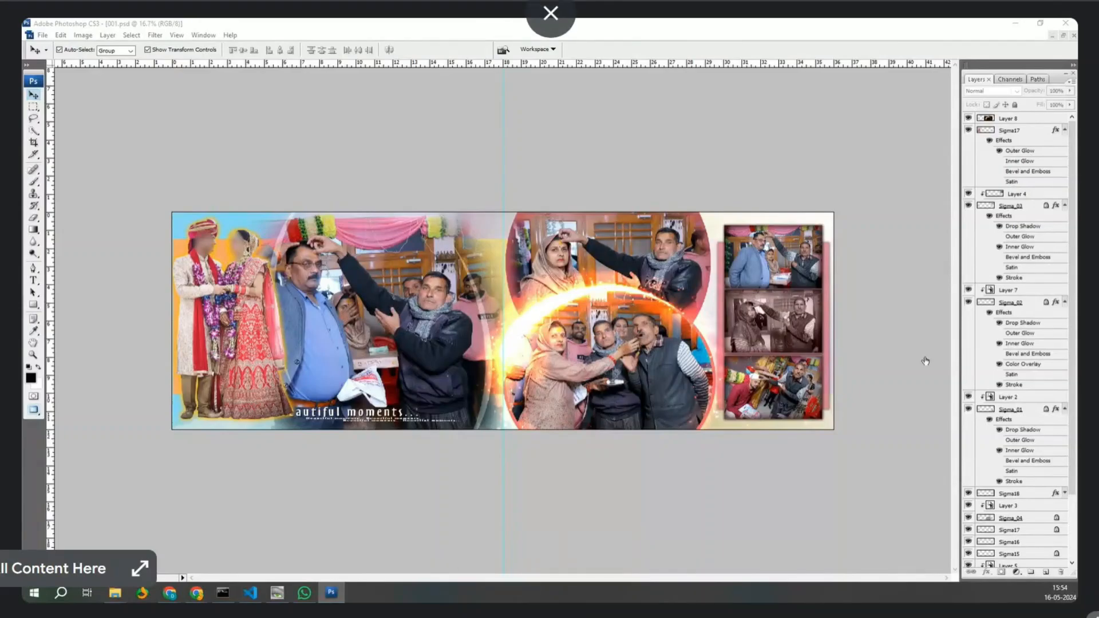